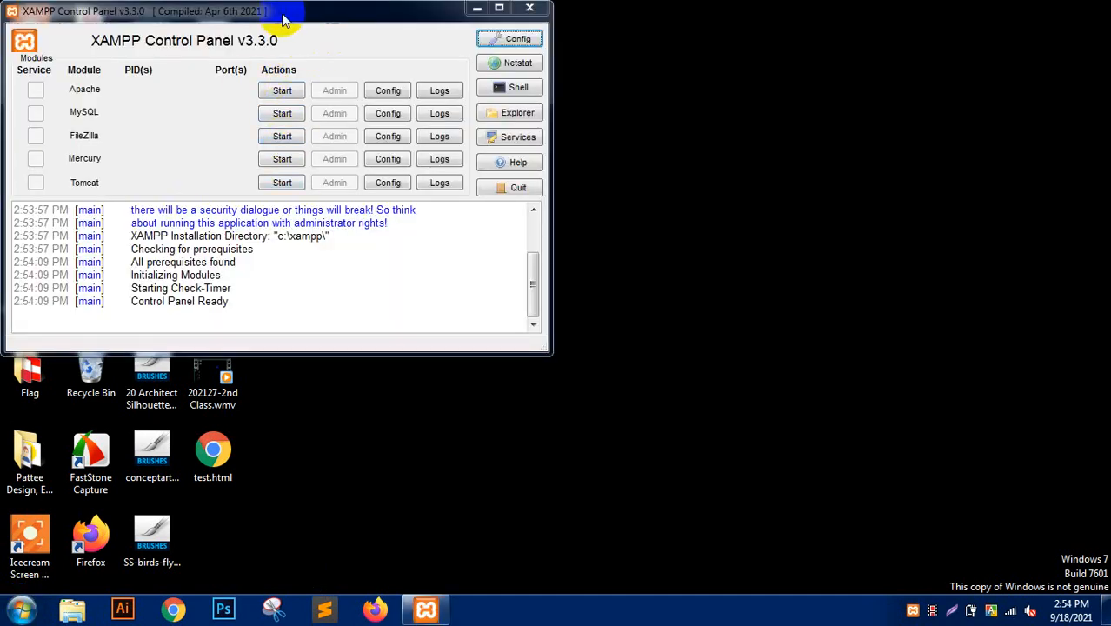
Start Apache and MySQL in XAMPP Control Panel and open the xampp install folder in Explorer.
drag(286, 17, 467, 39)
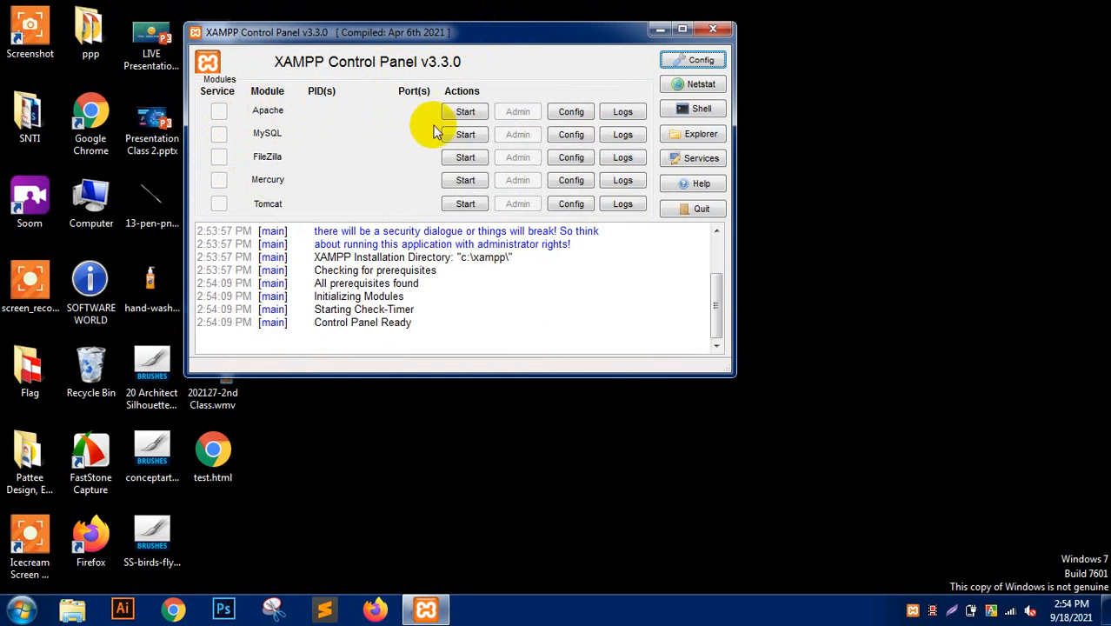
click(461, 111)
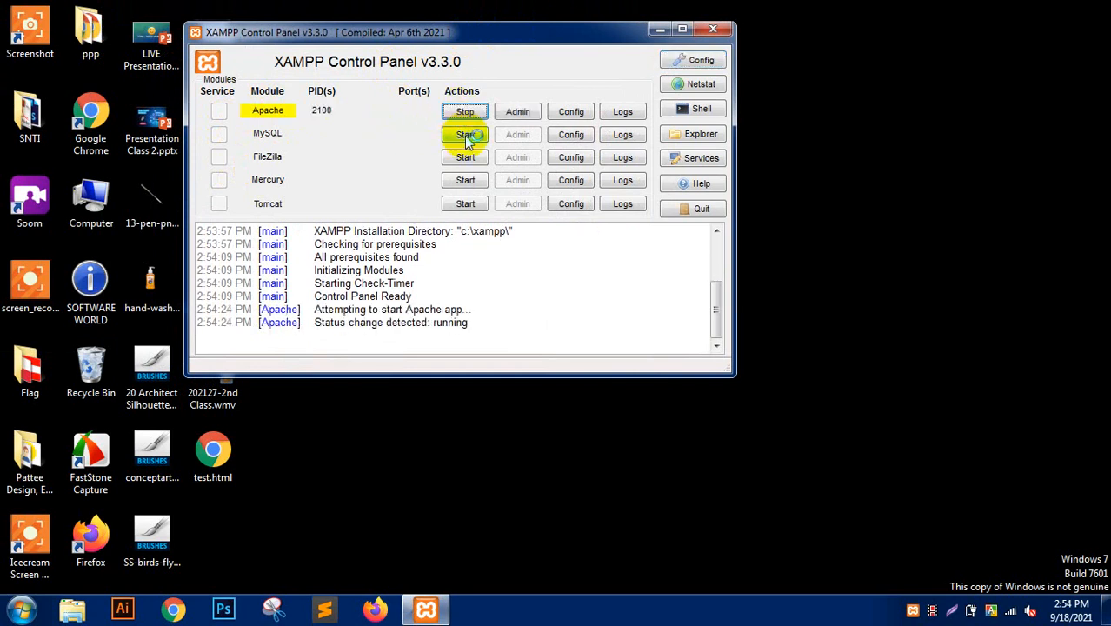
click(467, 137)
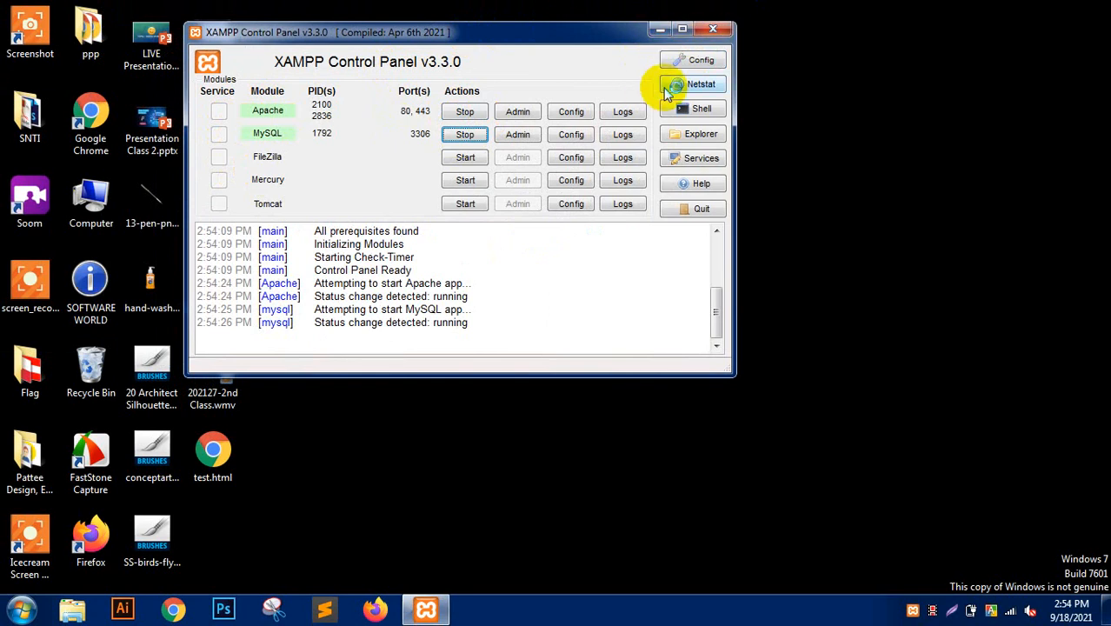
click(717, 140)
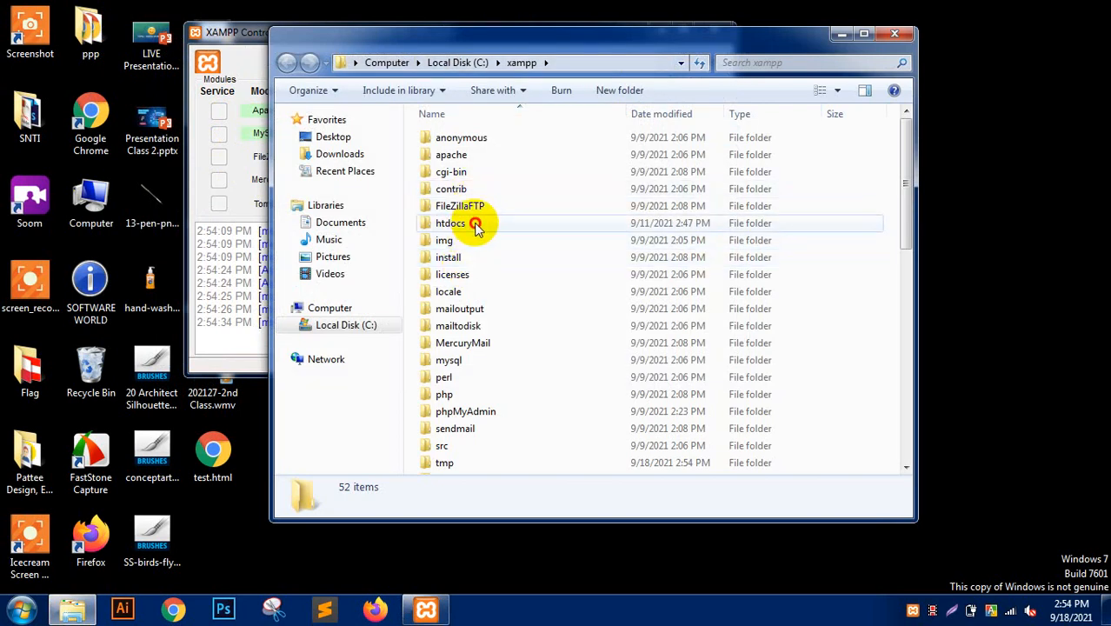
Open htdocs and begin renaming the STI-2121 folder, keeping its original name.
double_click(474, 224)
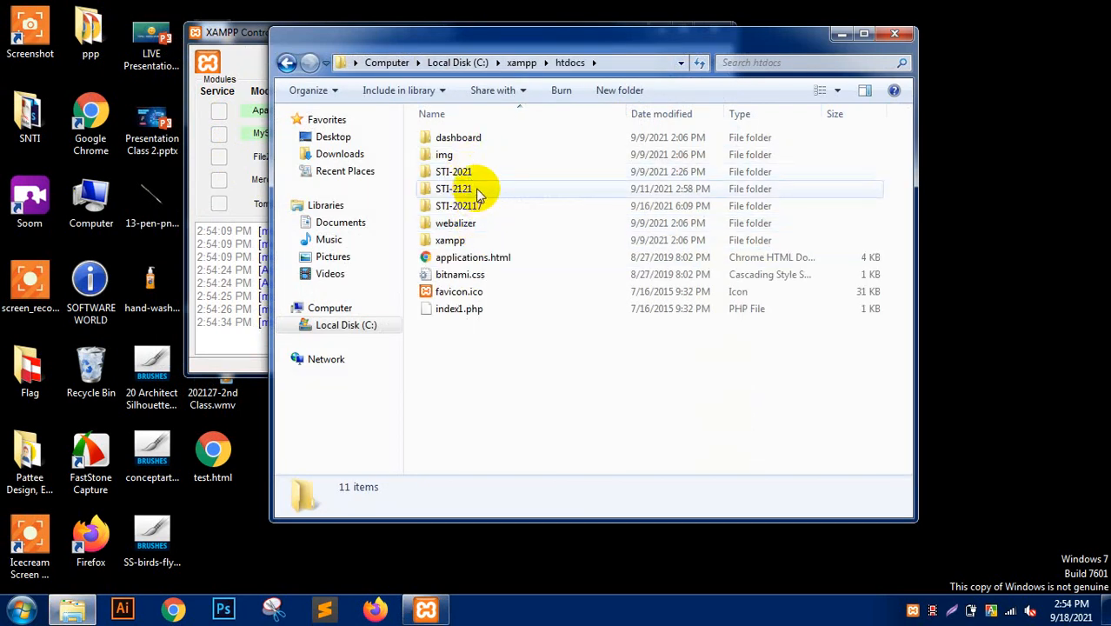
click(476, 189)
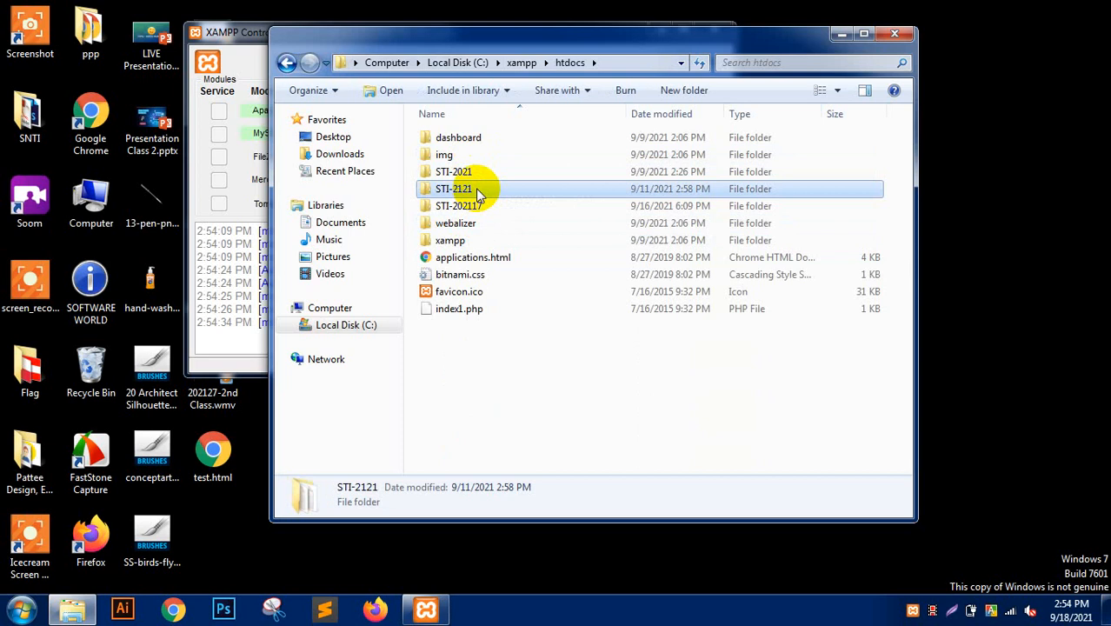
right_click(476, 188)
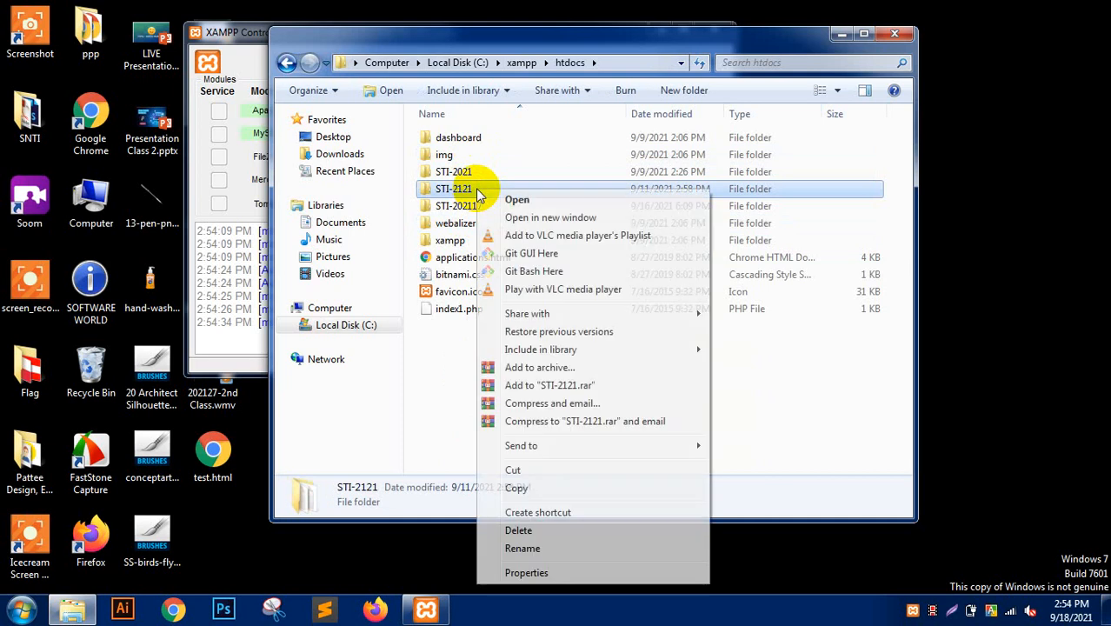
click(542, 553)
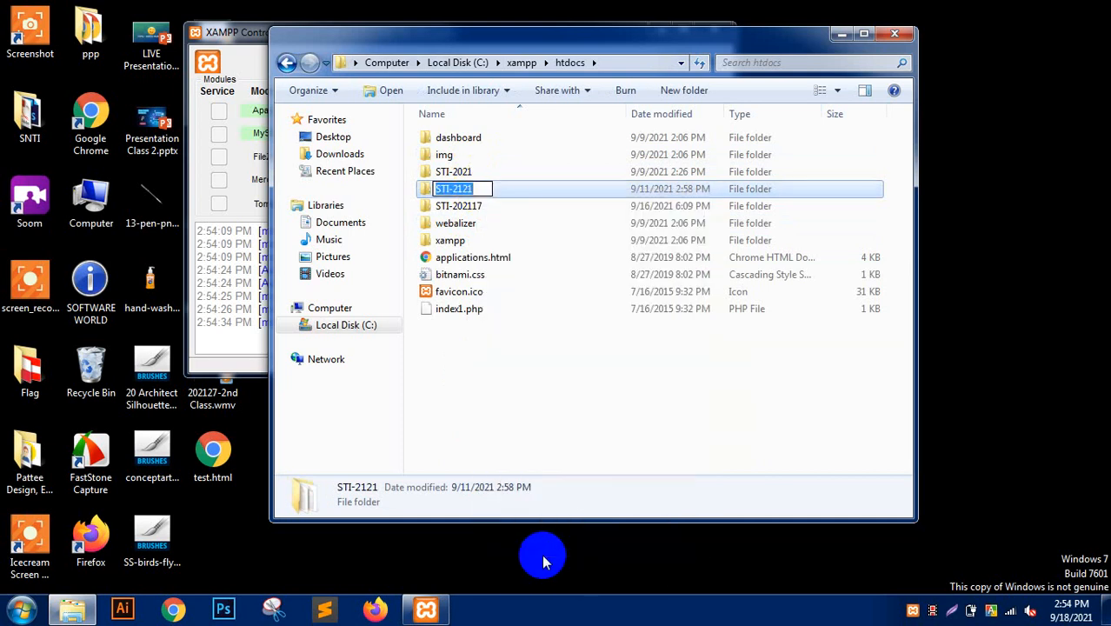
click(432, 442)
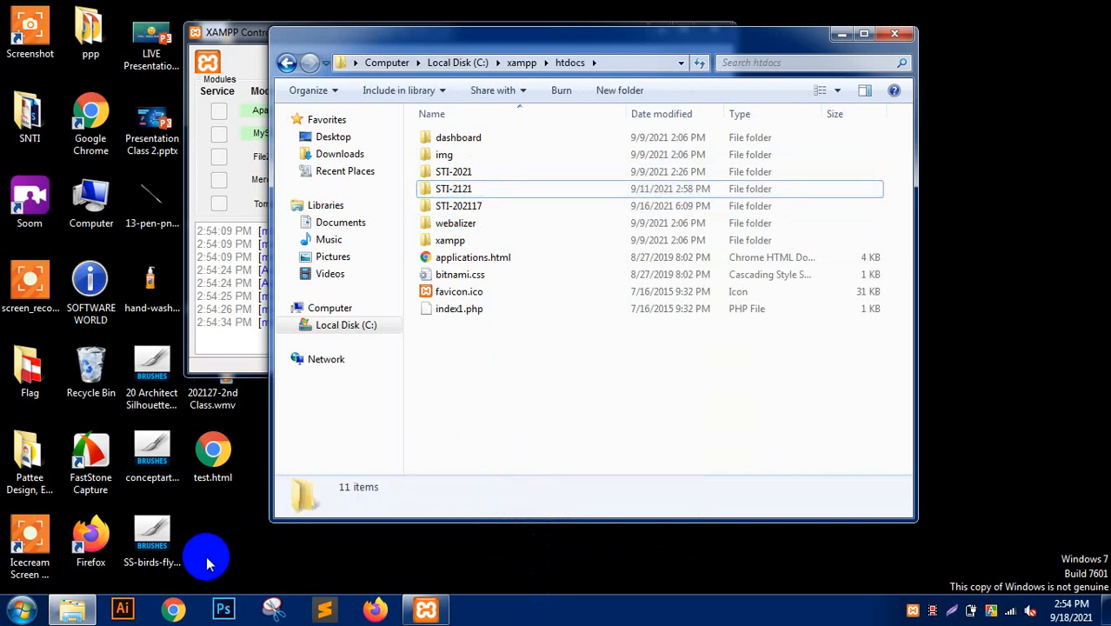
Launch Chrome and load localhost/STI-2121 to view the Outdoor Adventure homepage.
click(175, 611)
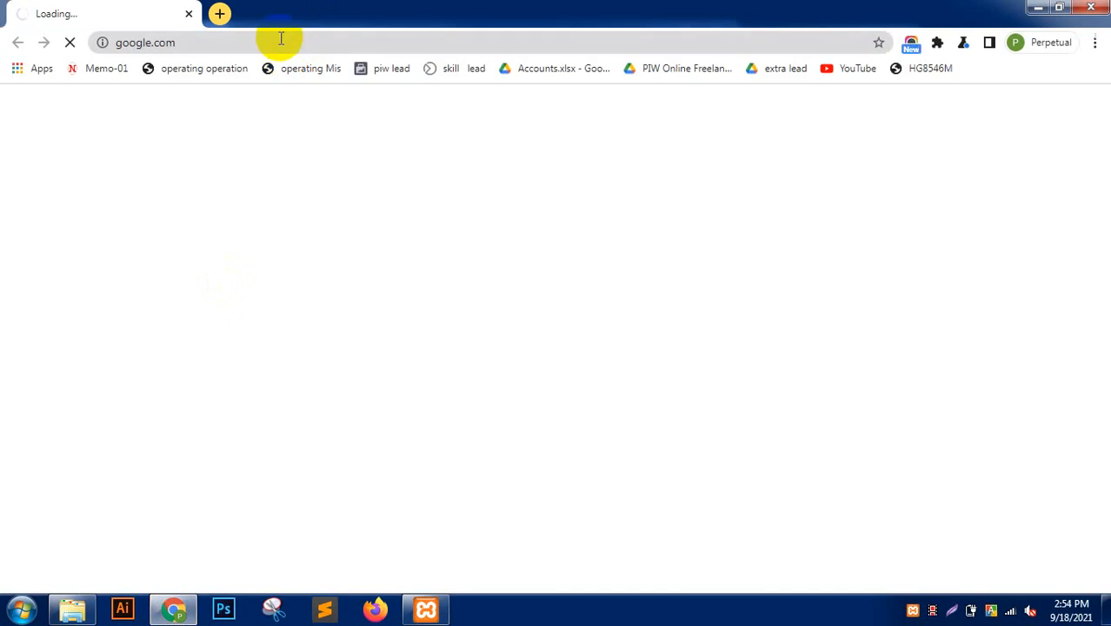
click(281, 39)
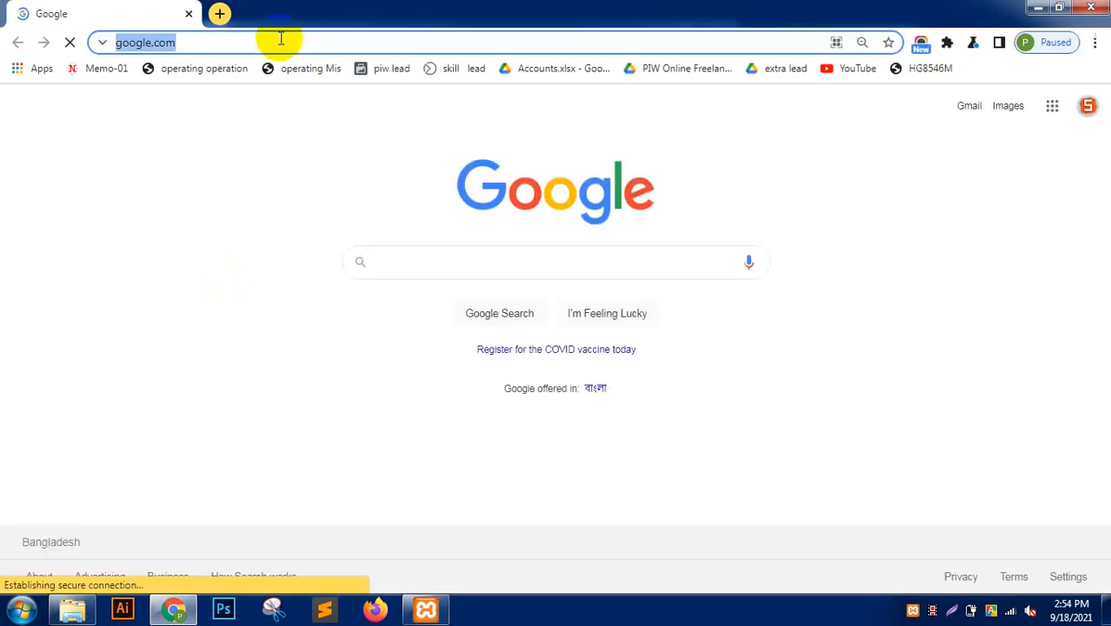
text(localhost)
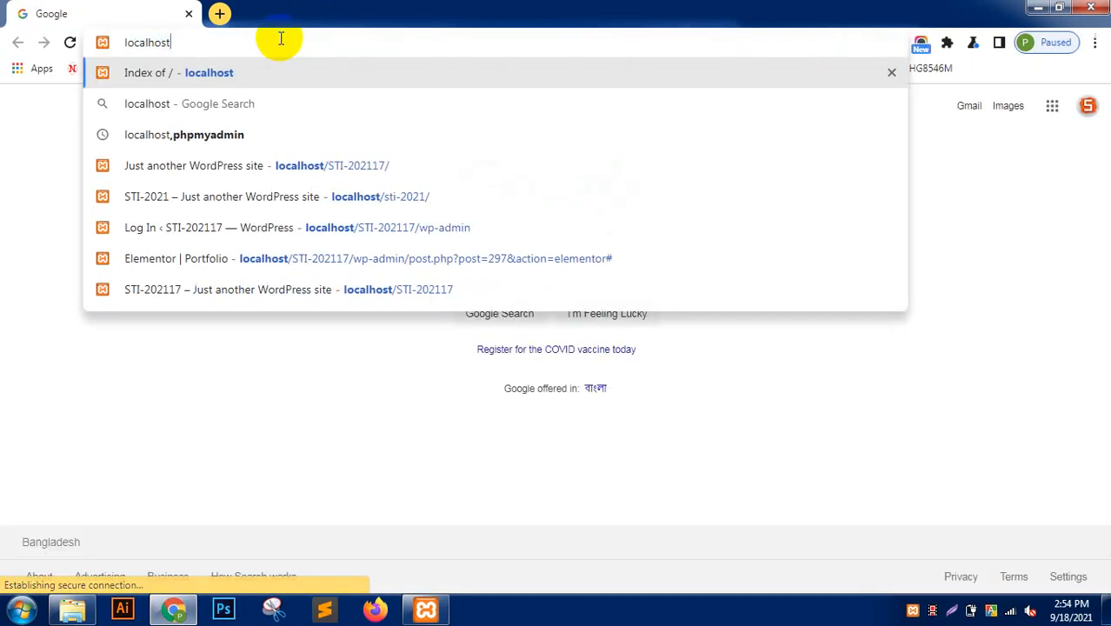
text(/STI-2121)
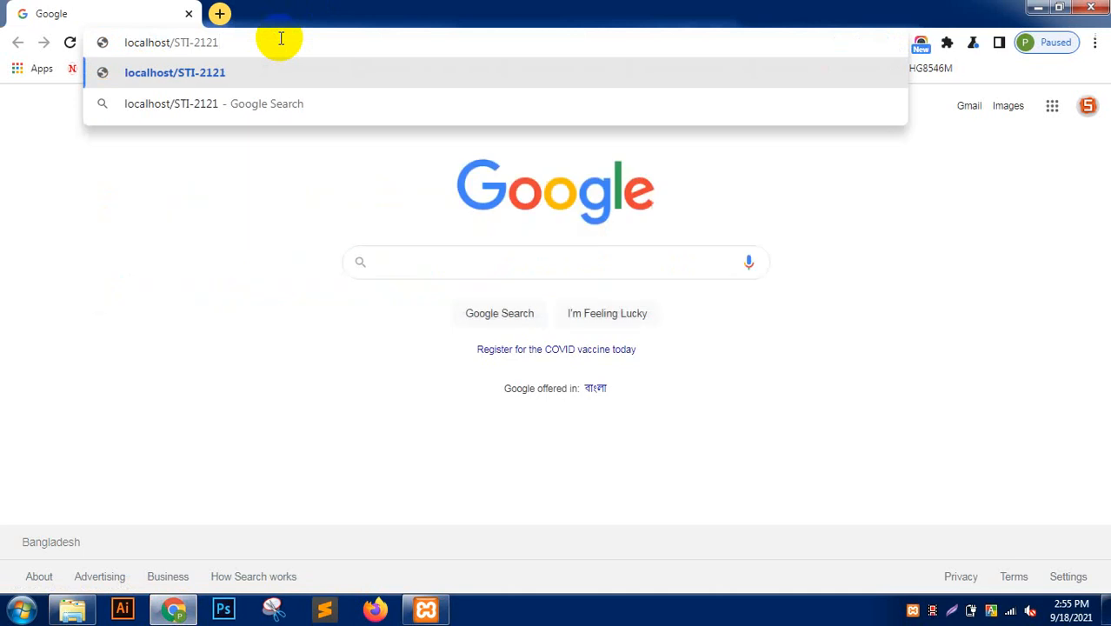
key(Return)
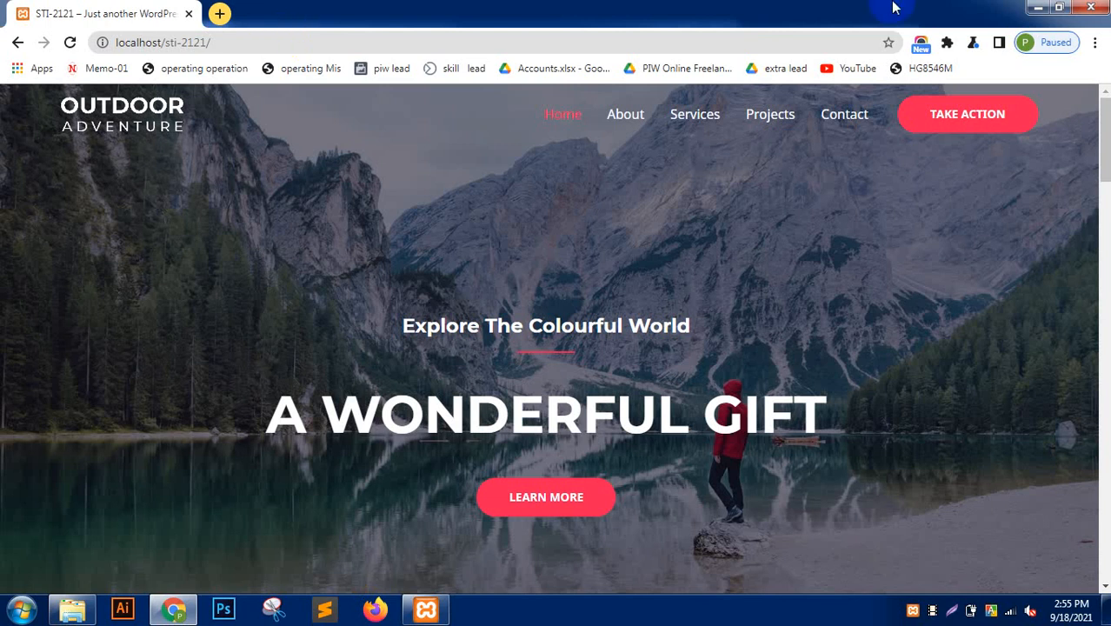
drag(1102, 144, 1103, 104)
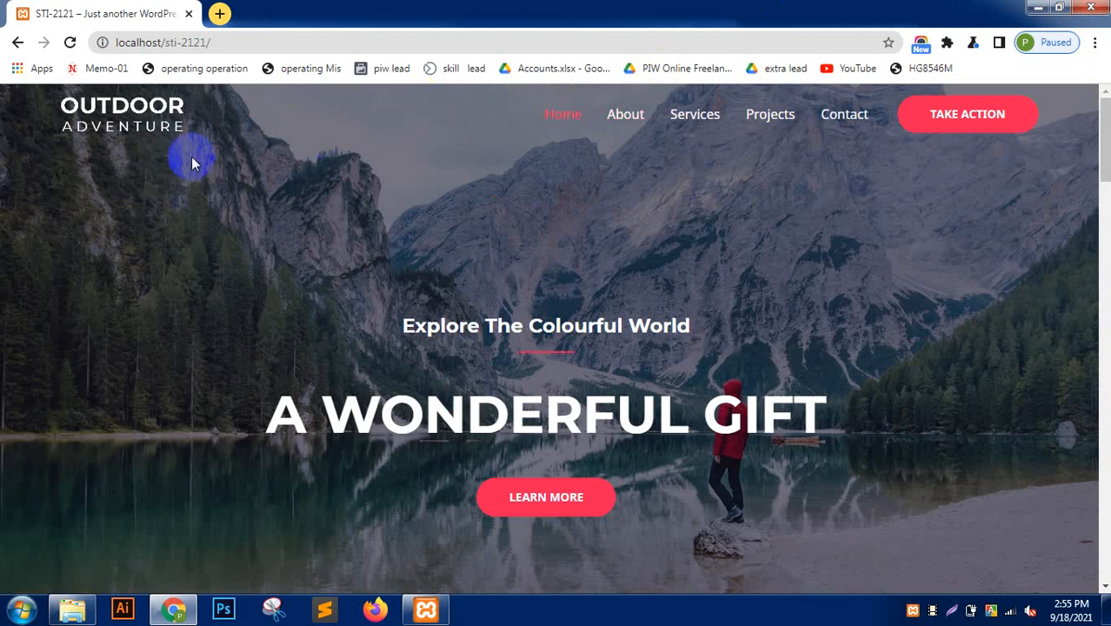
Duplicate the site tab and load the site's wp-admin login page.
right_click(107, 17)
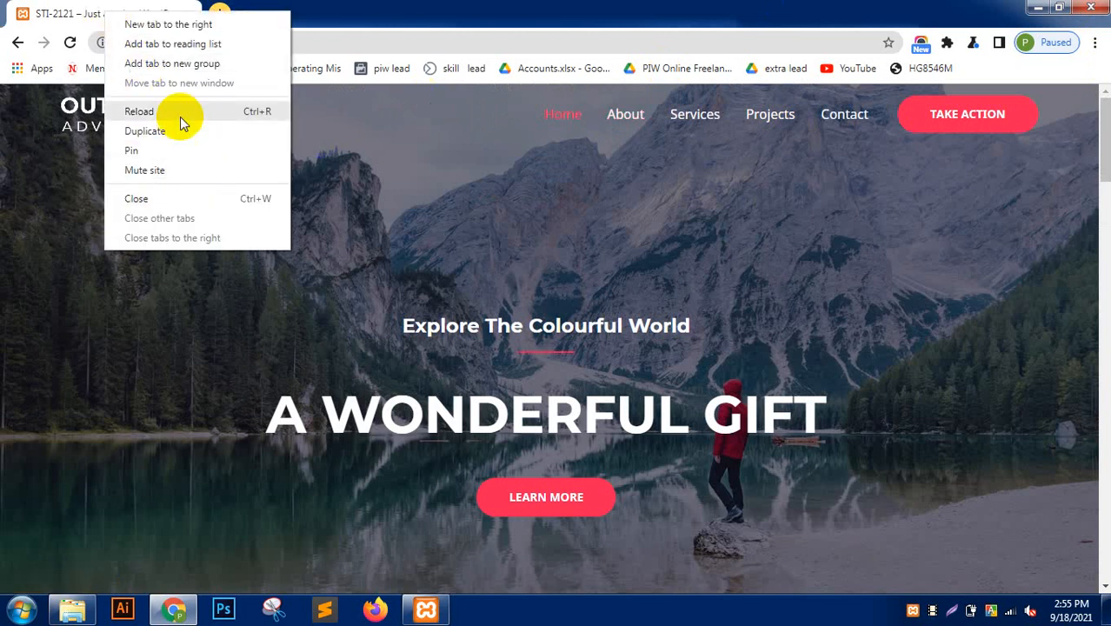
click(145, 130)
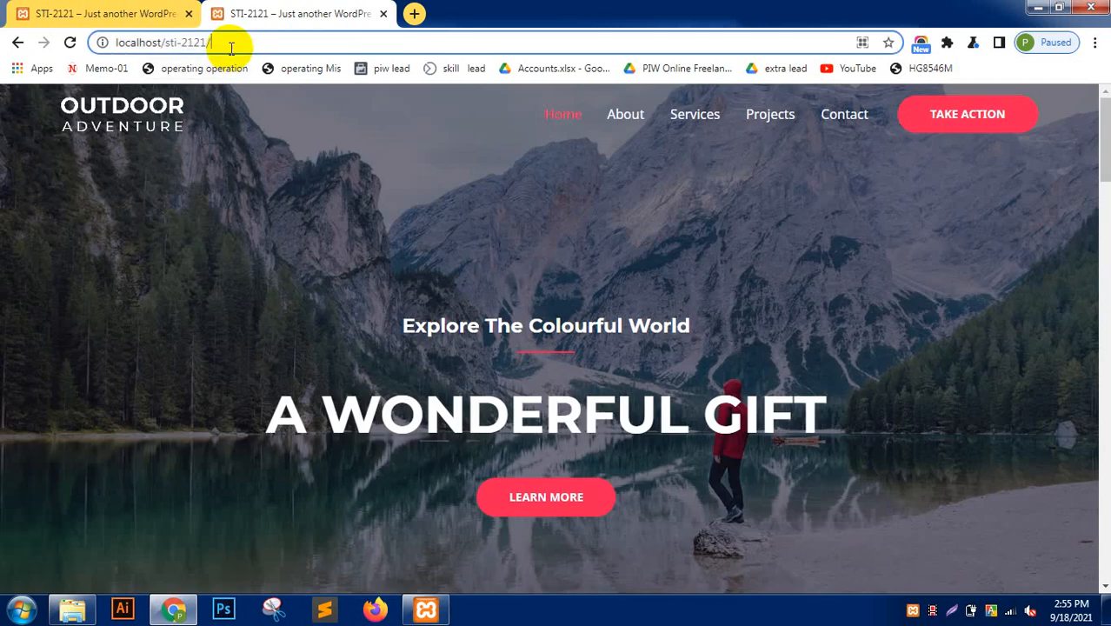
click(231, 48)
click(232, 48)
text(wp-admin)
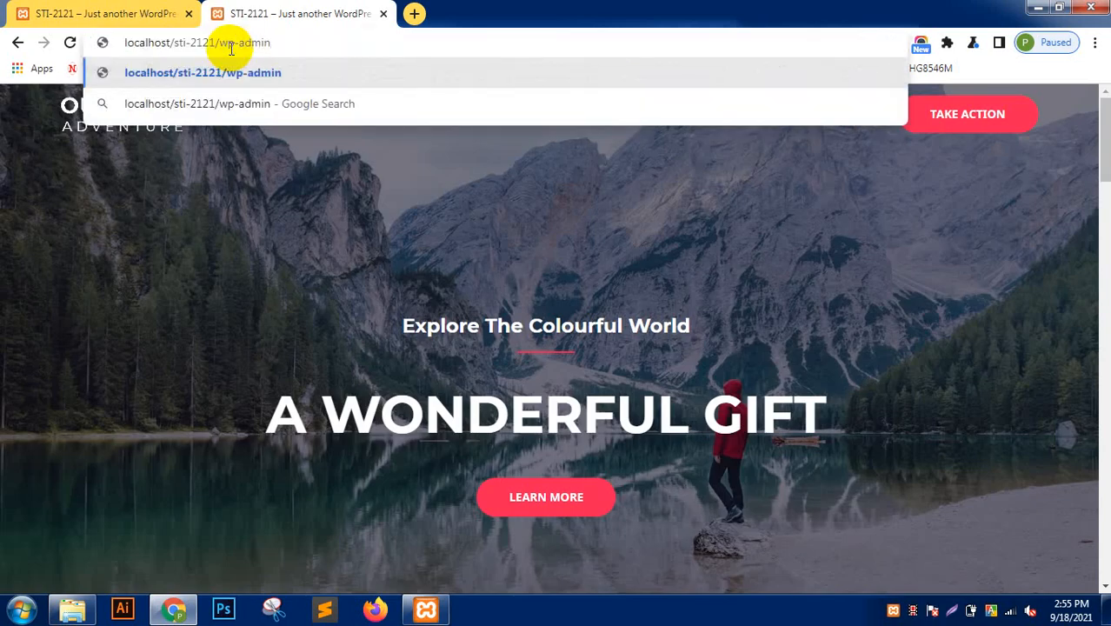
key(Return)
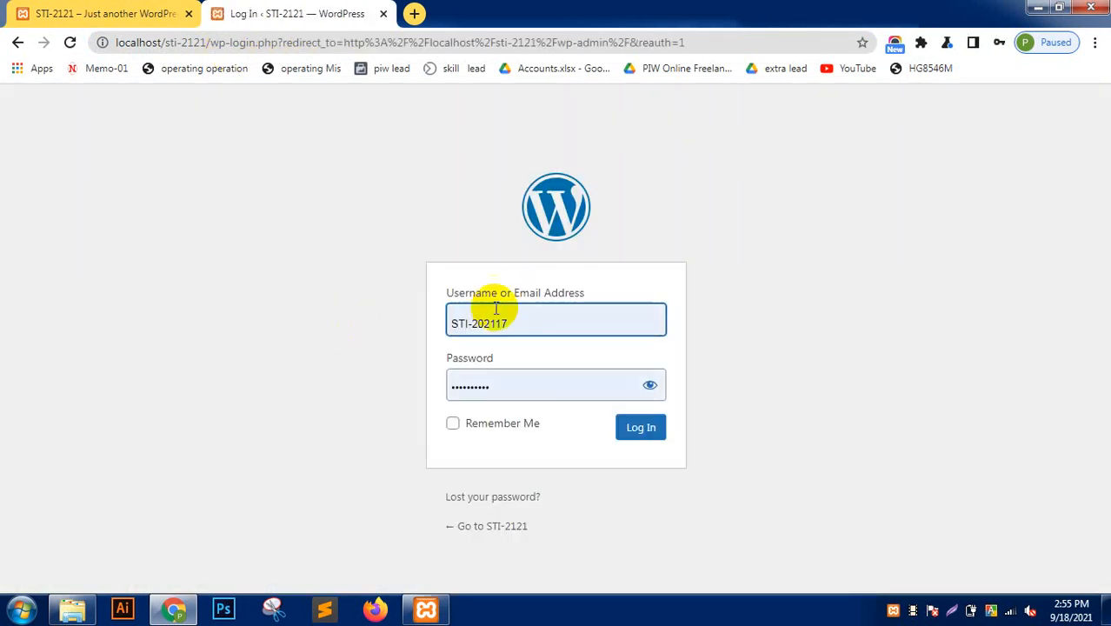
Submit the autofilled login, then correct the rejected username.
click(653, 386)
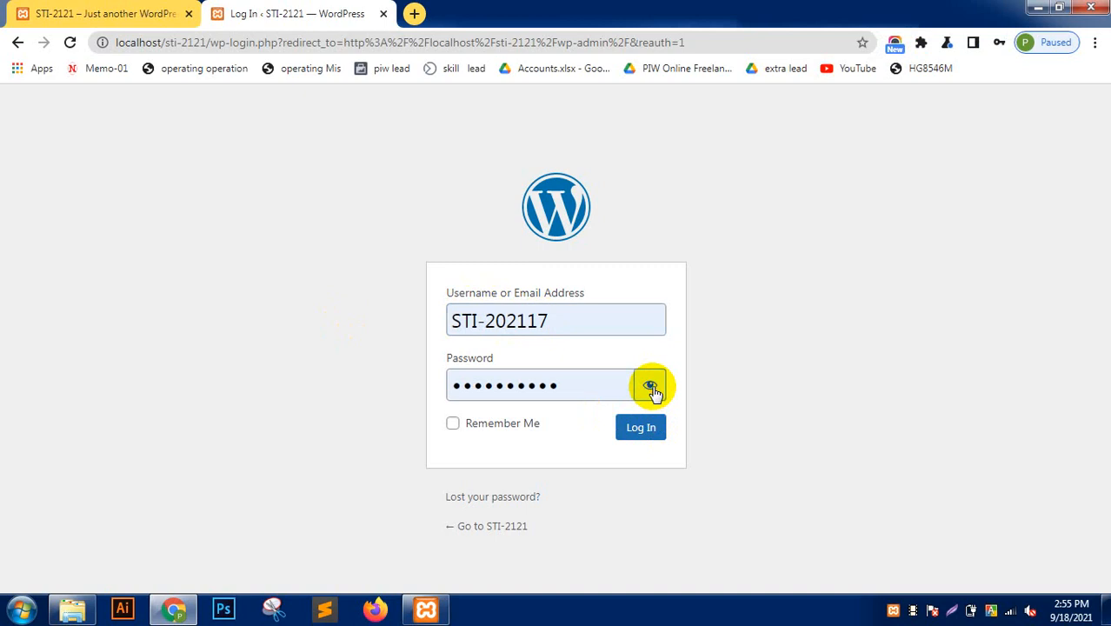
click(641, 428)
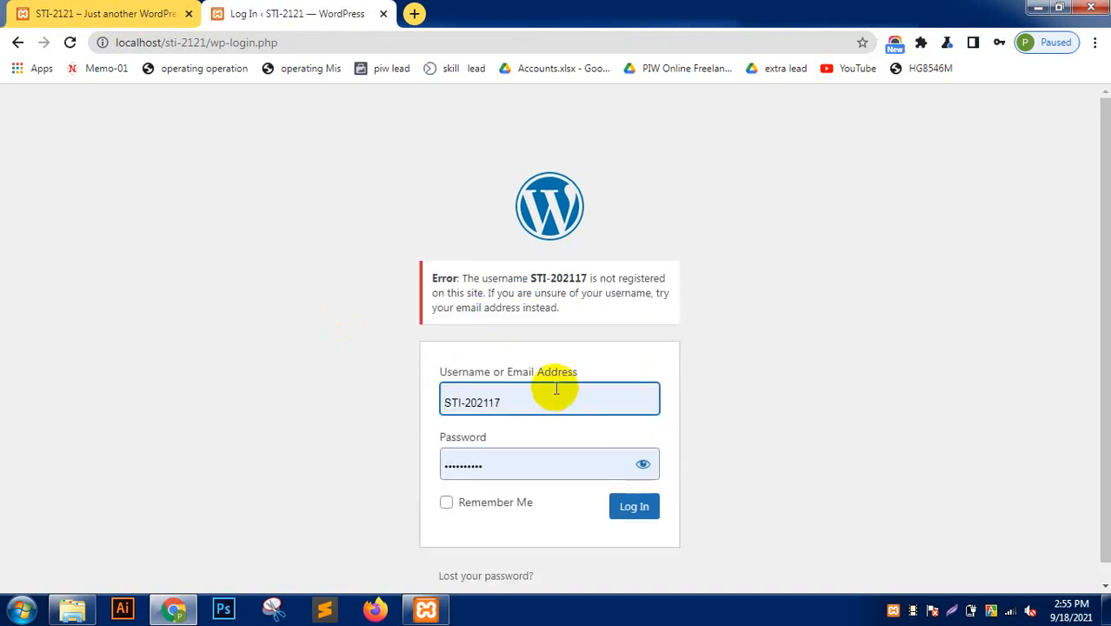
click(537, 400)
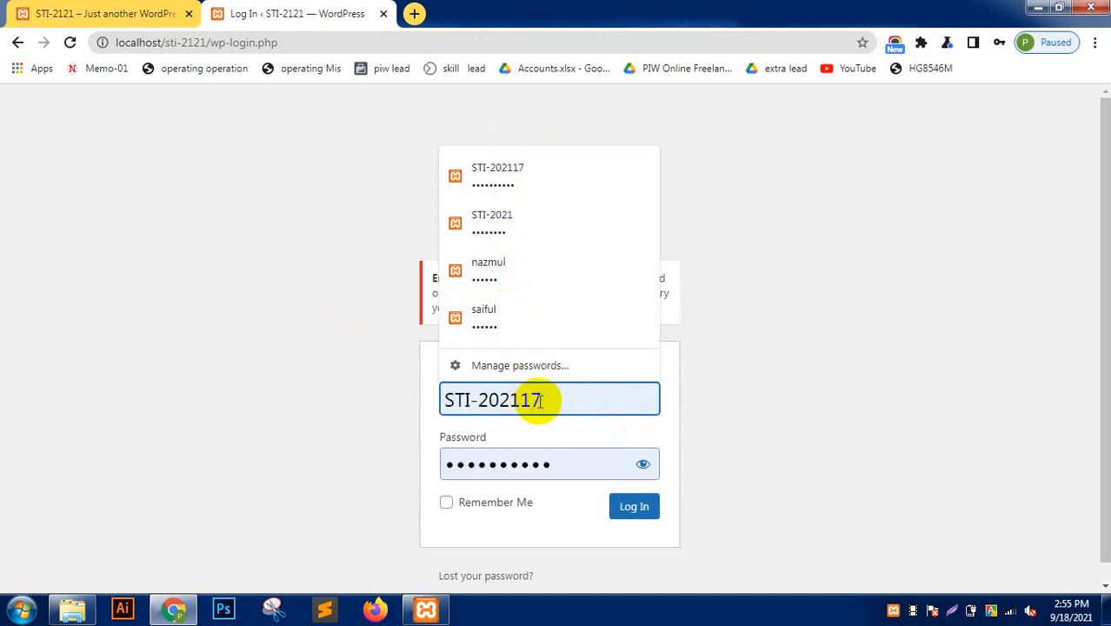
key(BackSpace)
key(BackSpace)
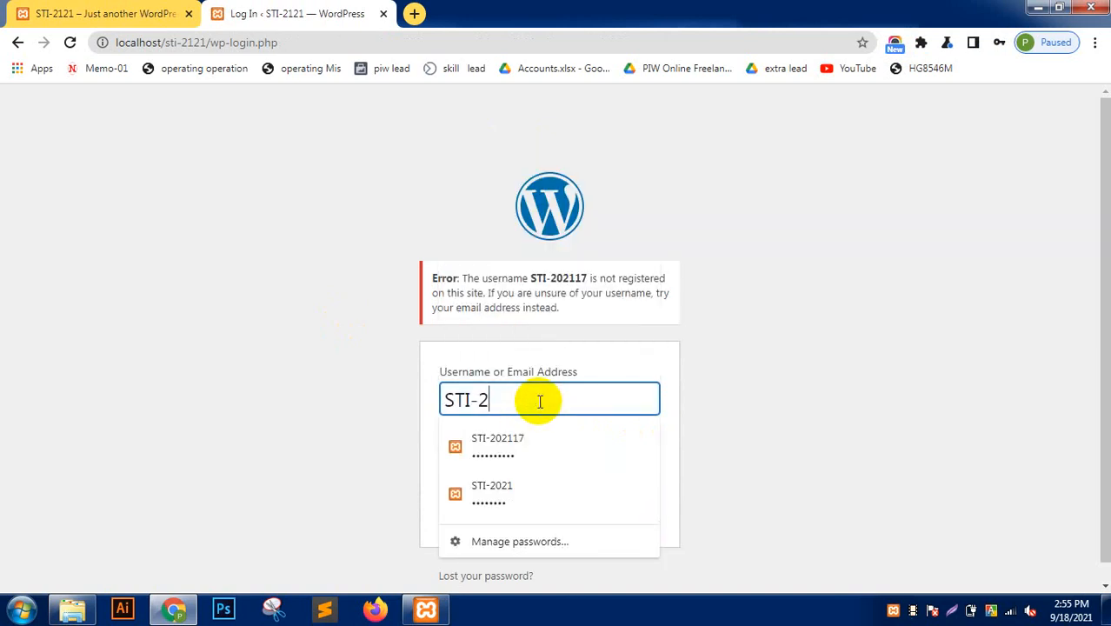
text(121)
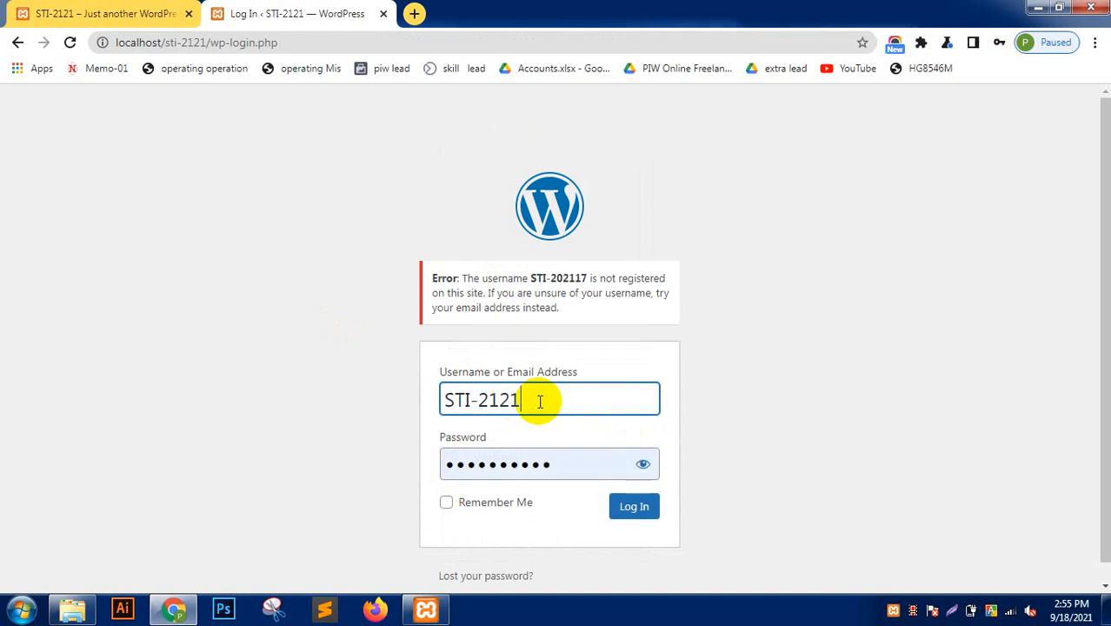
Paste the correct password and log in to the WordPress Dashboard.
click(642, 464)
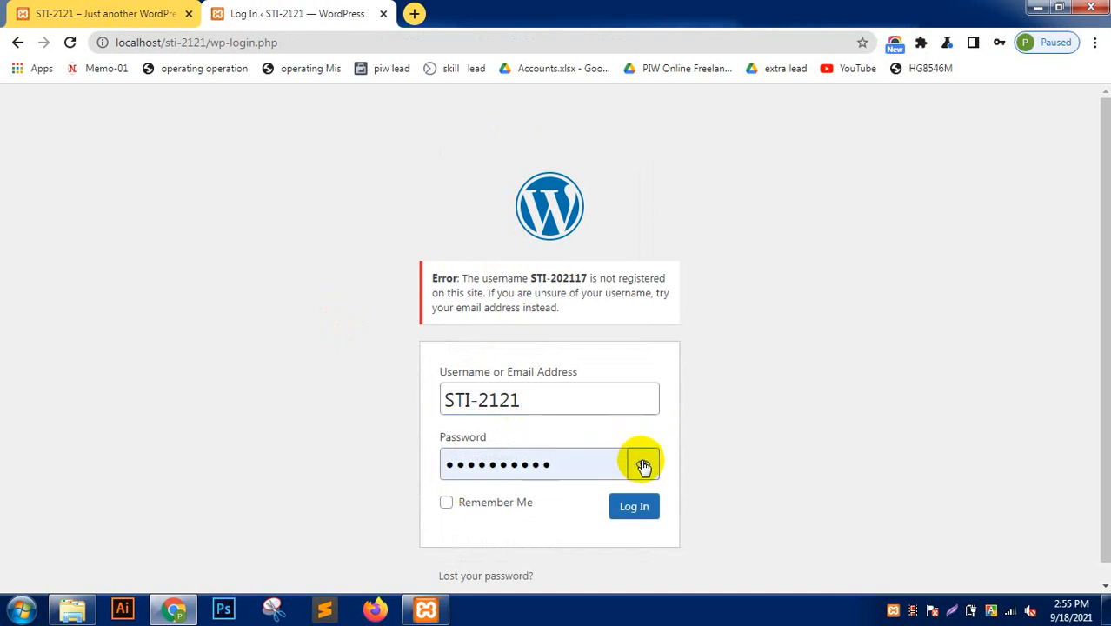
click(529, 402)
key(ctrl+a)
key(ctrl+c)
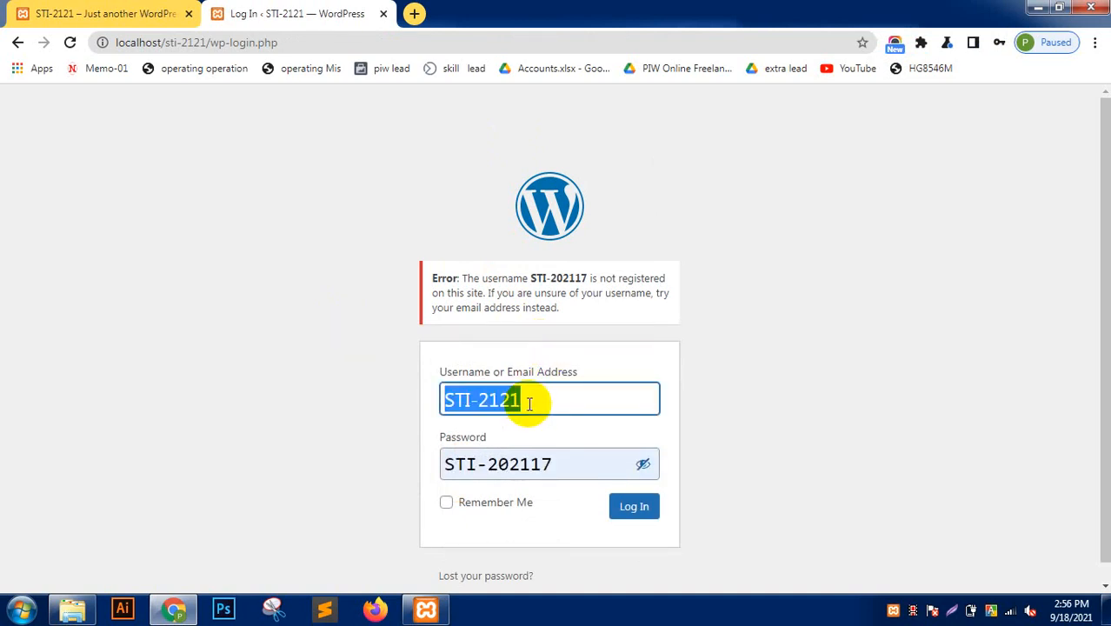
click(559, 464)
key(ctrl+a)
key(ctrl+v)
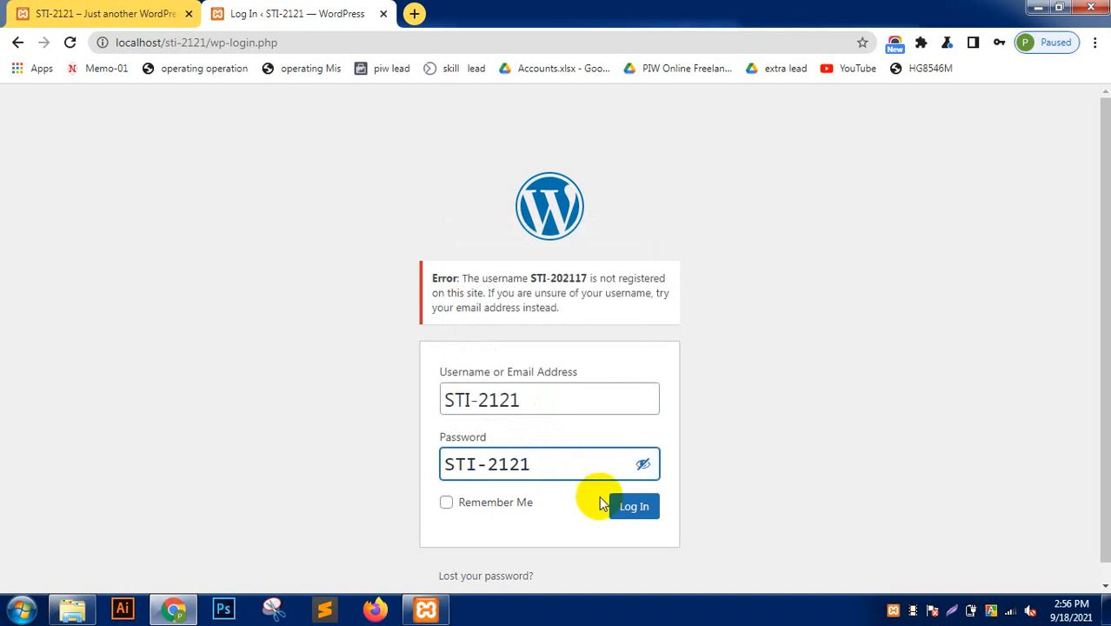
click(626, 509)
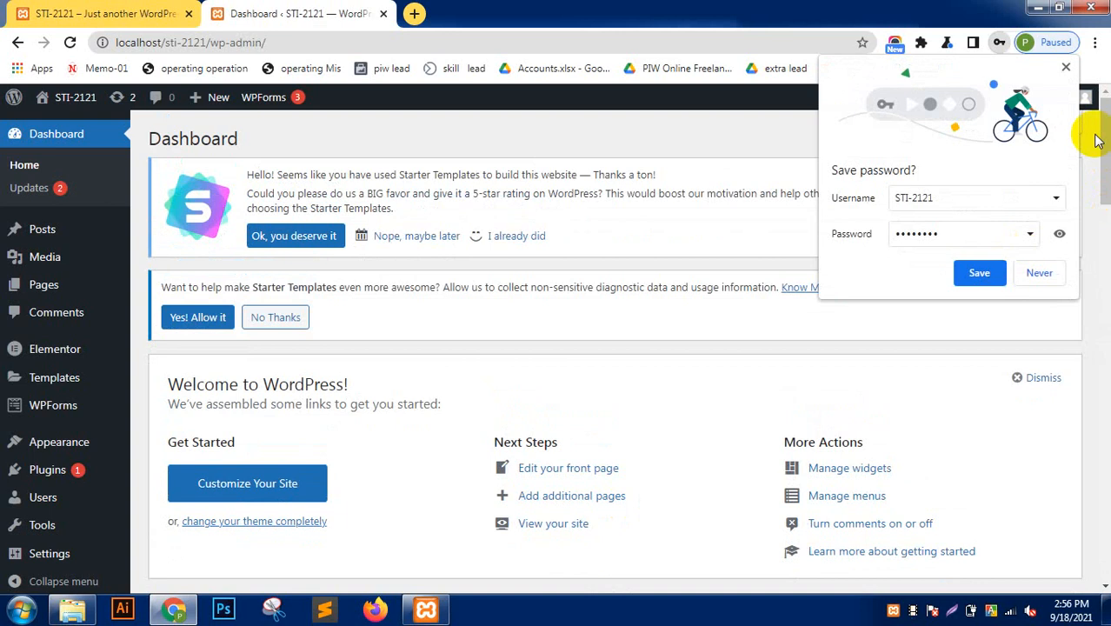
Save the login in Chrome's passwords and check the homepage and Dashboard tabs.
click(979, 274)
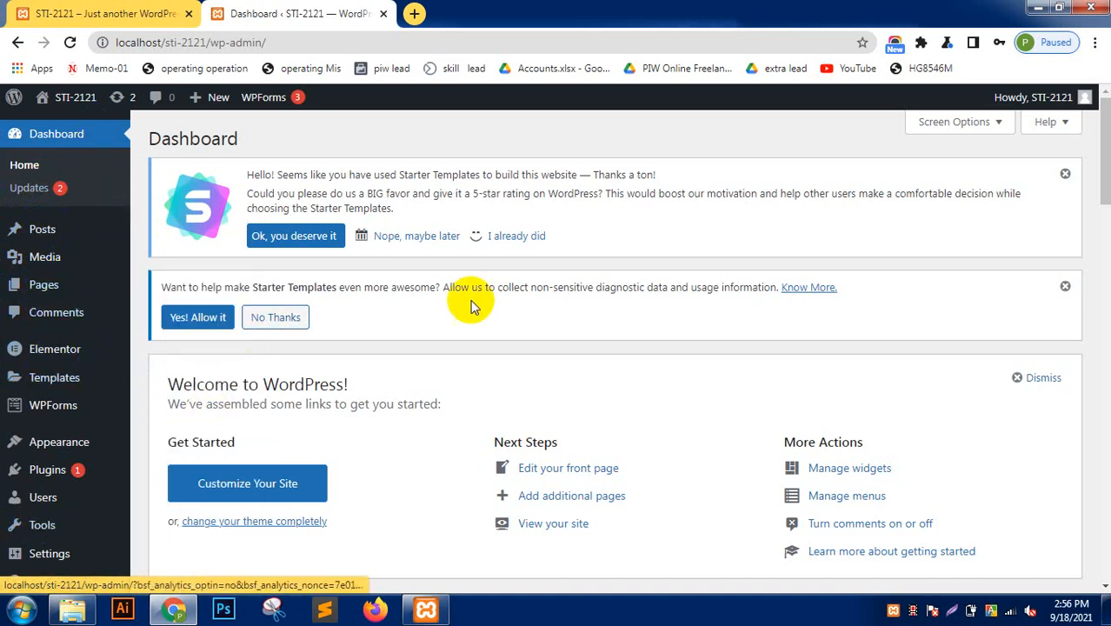
click(77, 355)
mouse_move(77, 355)
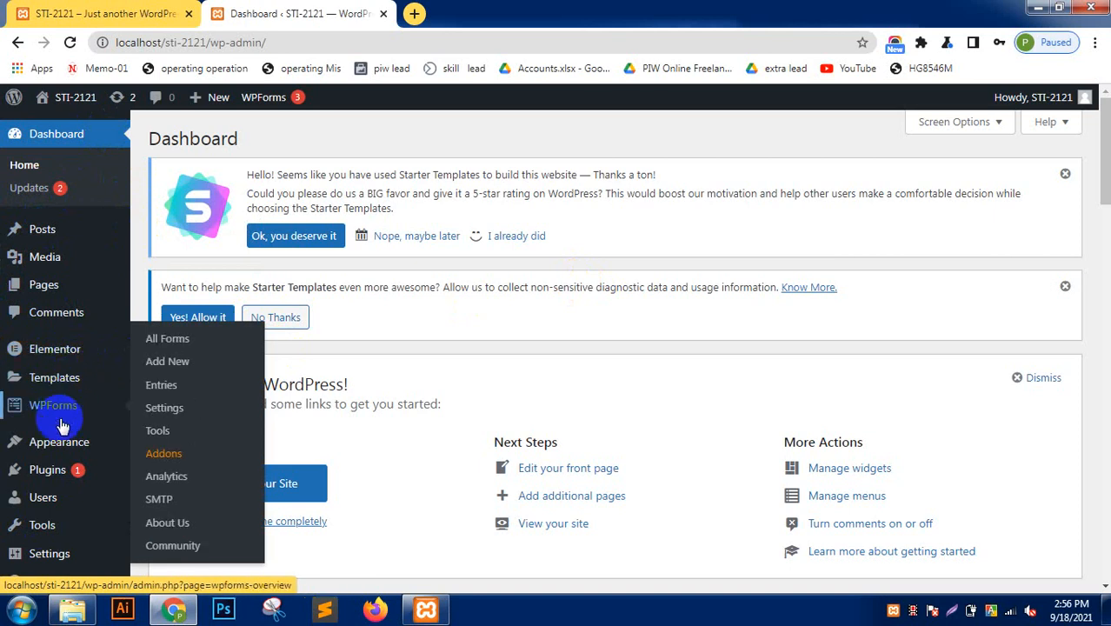
mouse_move(57, 461)
mouse_move(70, 236)
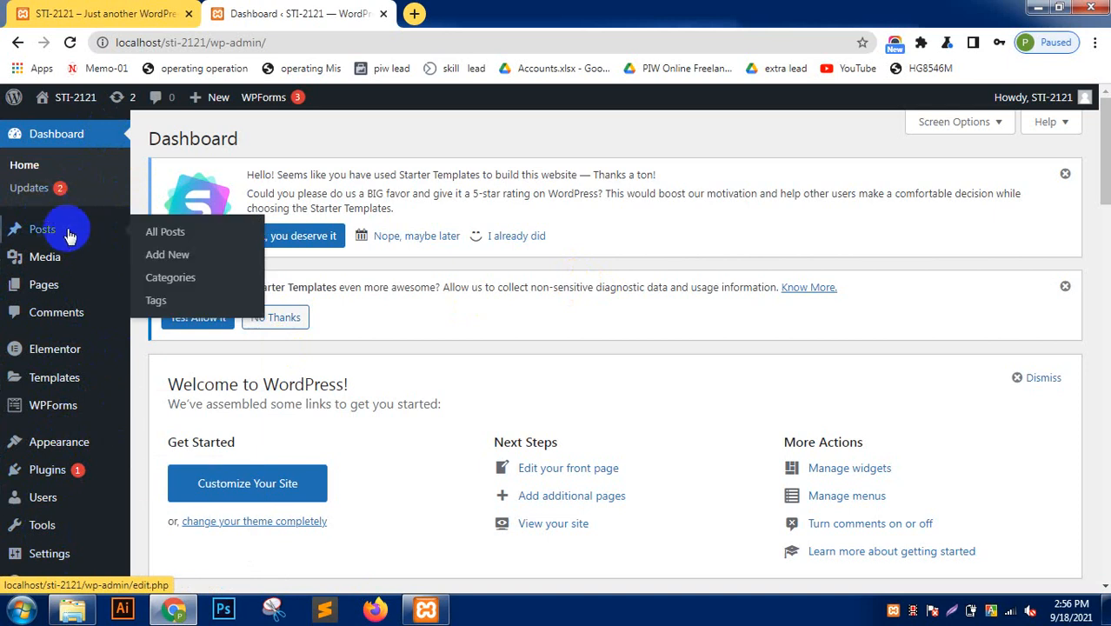
click(118, 13)
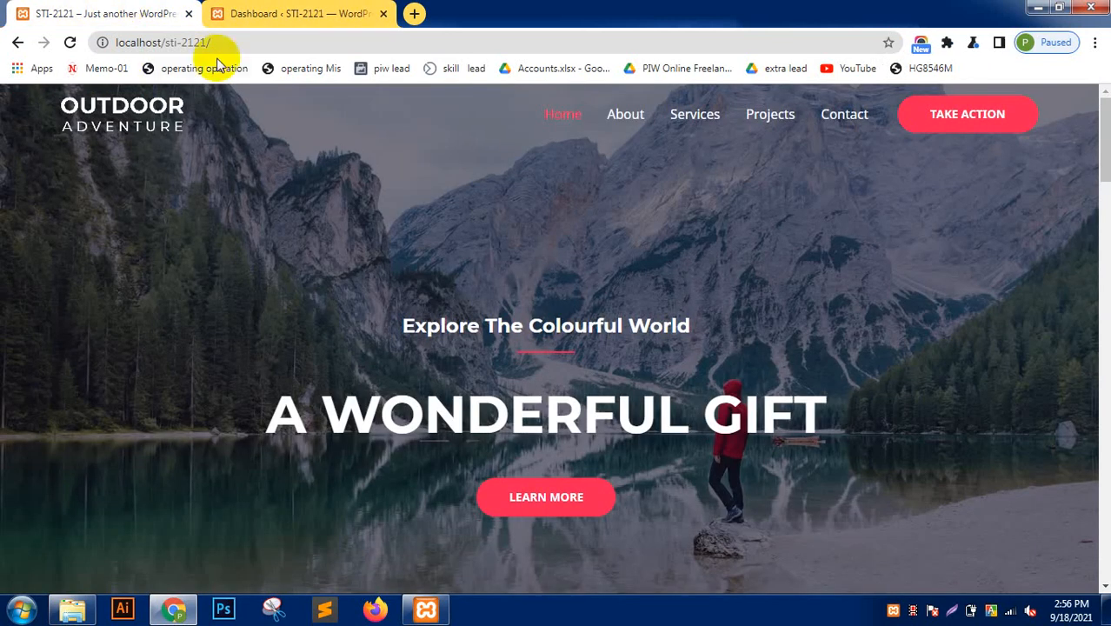
click(311, 10)
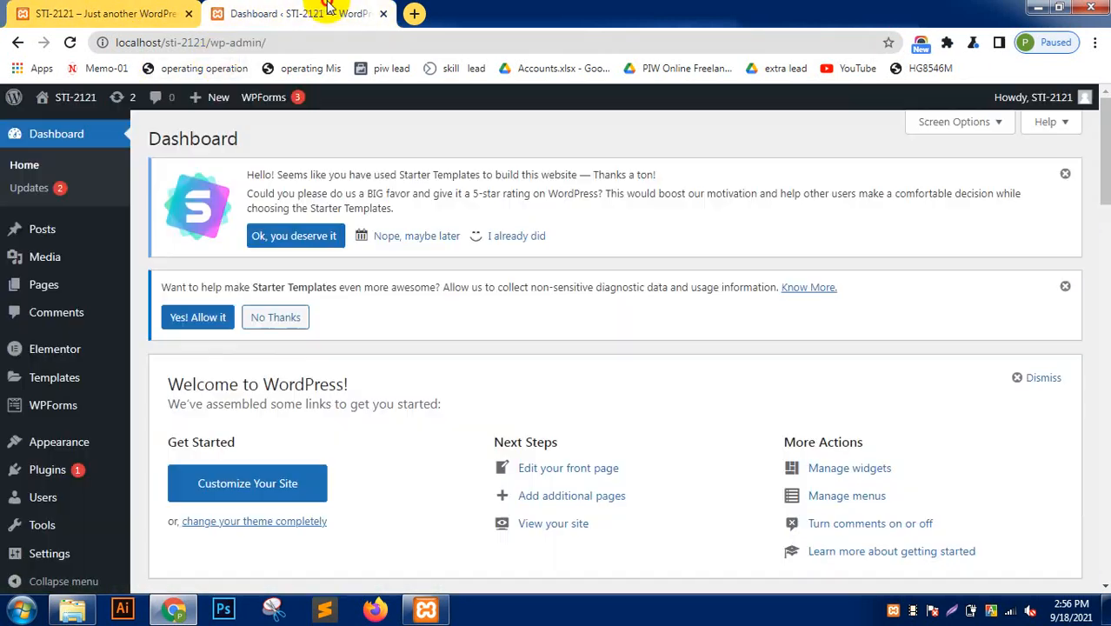
Reopen the front page via Visit Site in a new first tab, closing the old one, then open Customize.
right_click(62, 100)
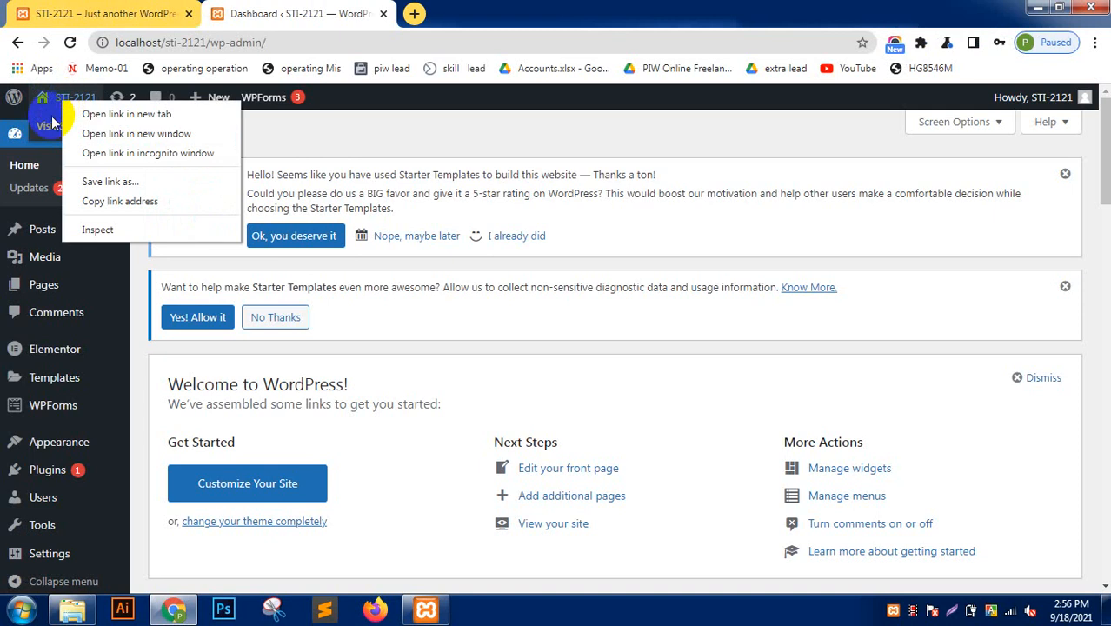
click(496, 6)
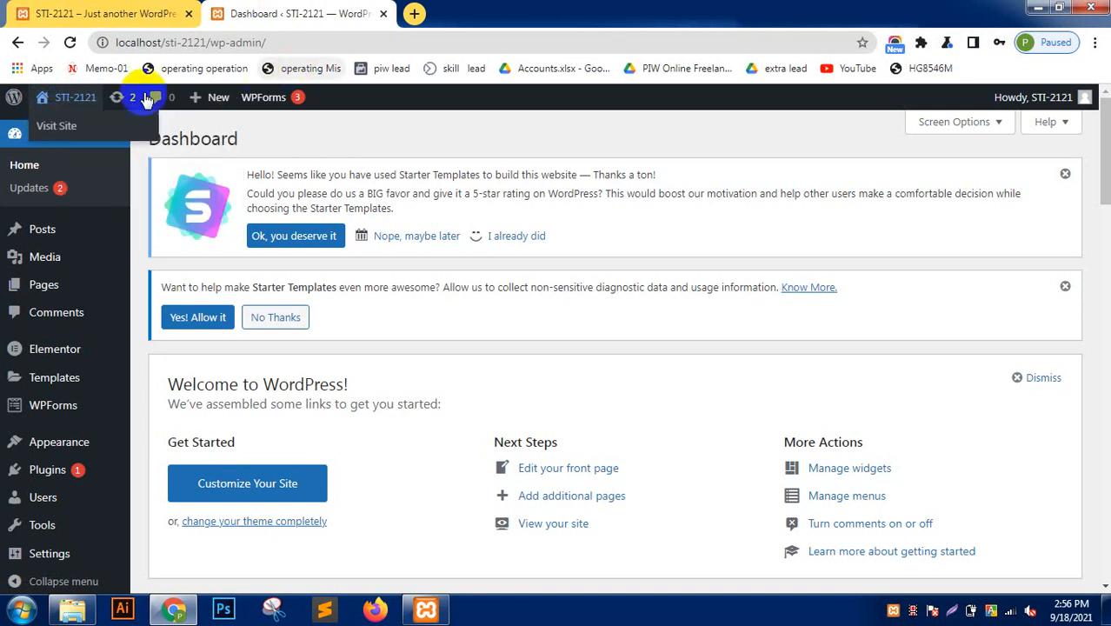
mouse_move(78, 99)
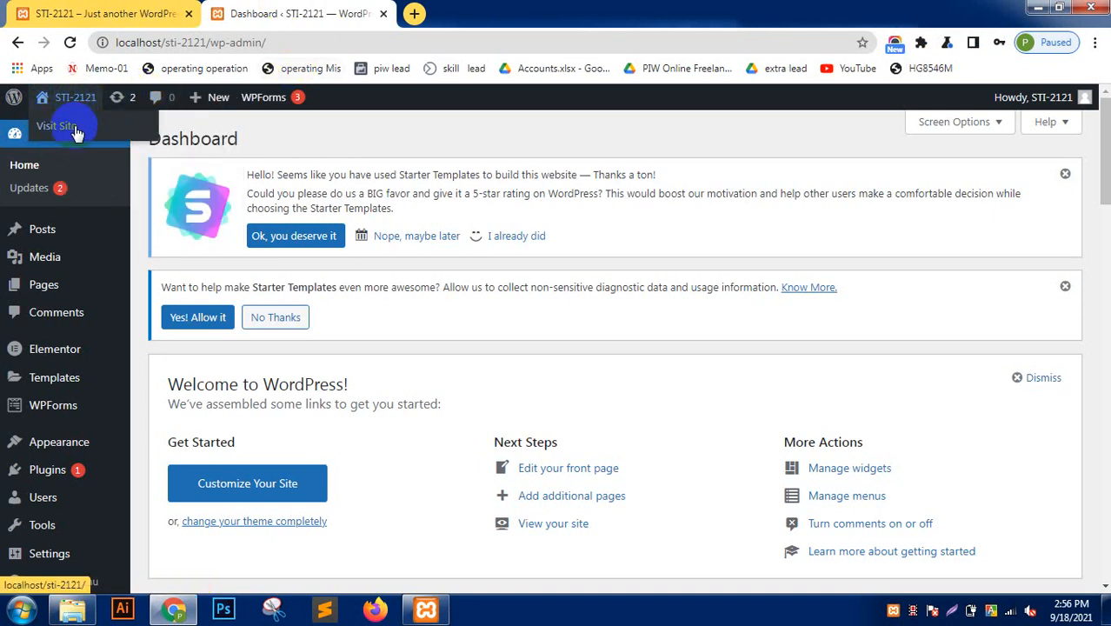
right_click(77, 132)
click(109, 139)
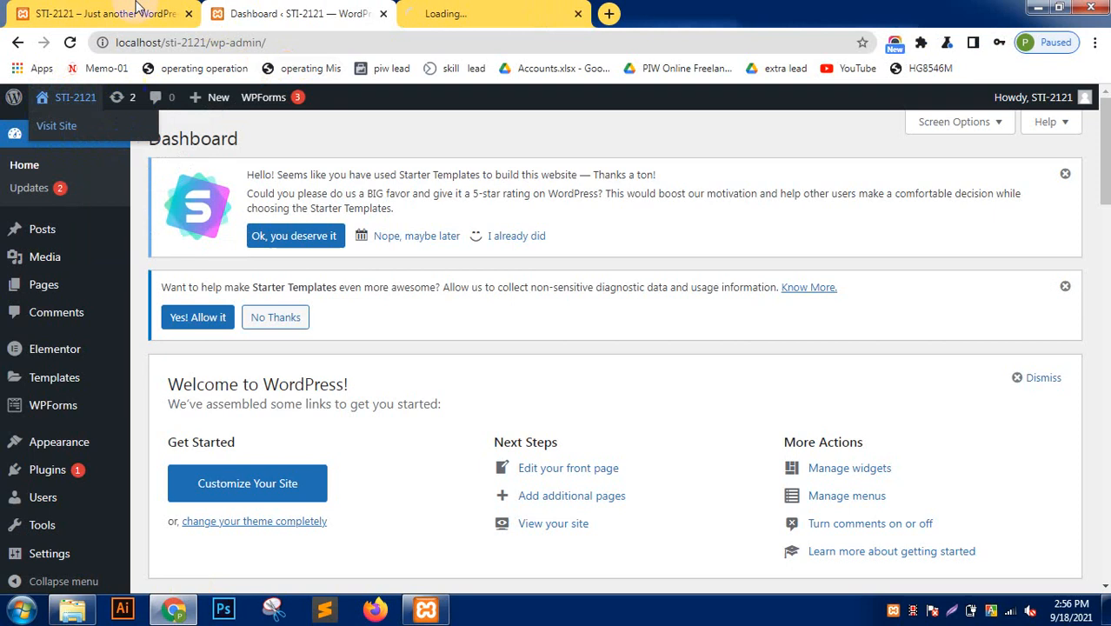
click(138, 7)
click(189, 14)
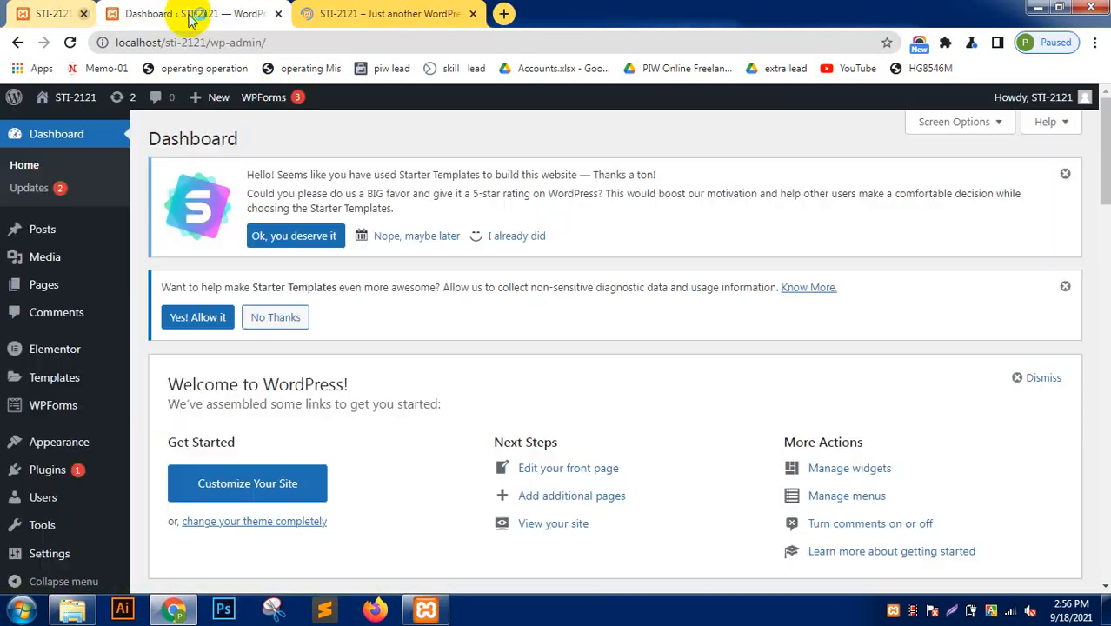
drag(252, 14, 94, 11)
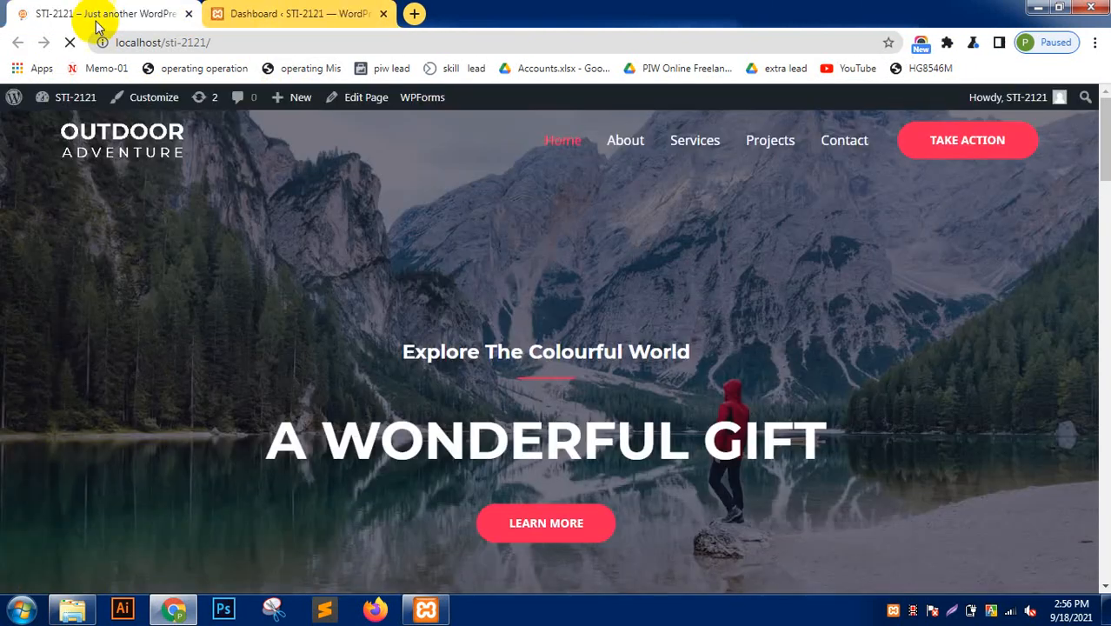
click(140, 102)
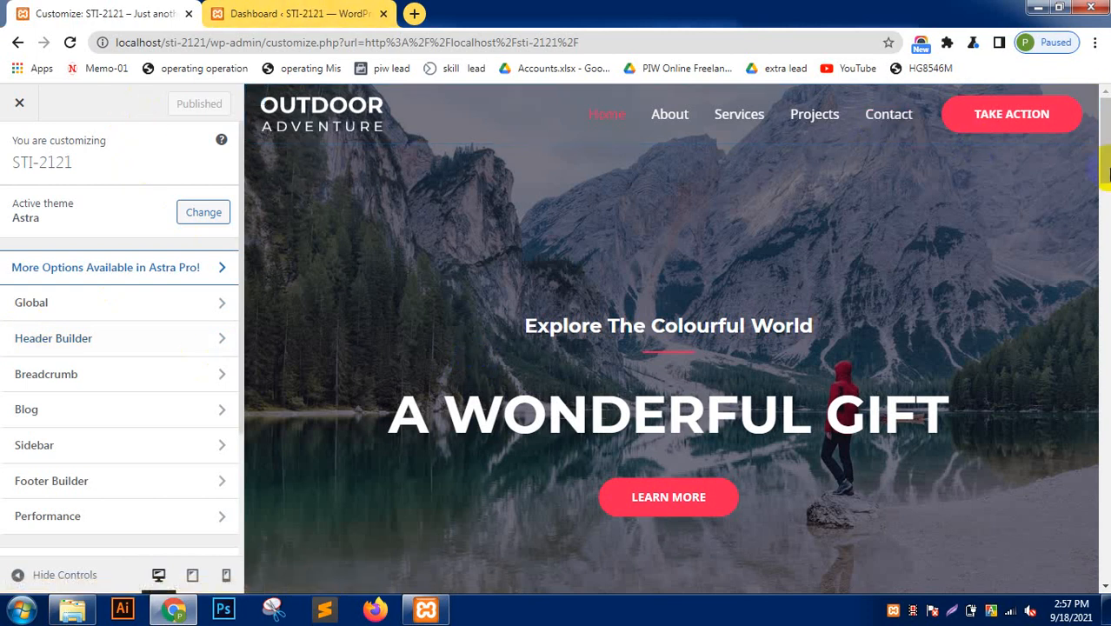
Scroll the Astra customizer's live preview of the Outdoor Adventure homepage.
click(1106, 171)
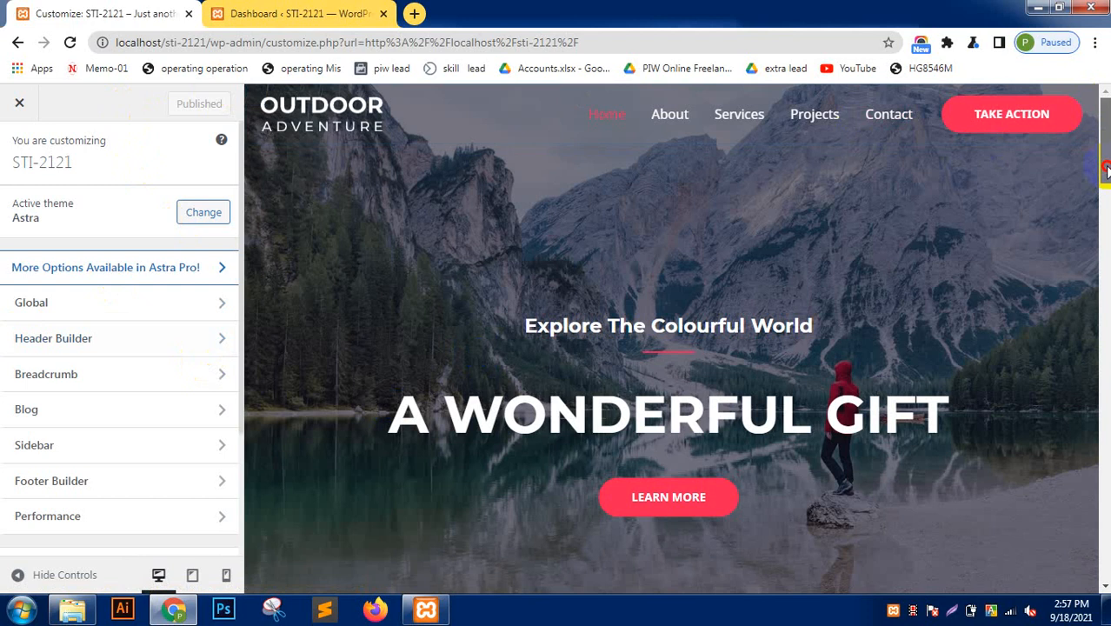
drag(1106, 171, 1106, 191)
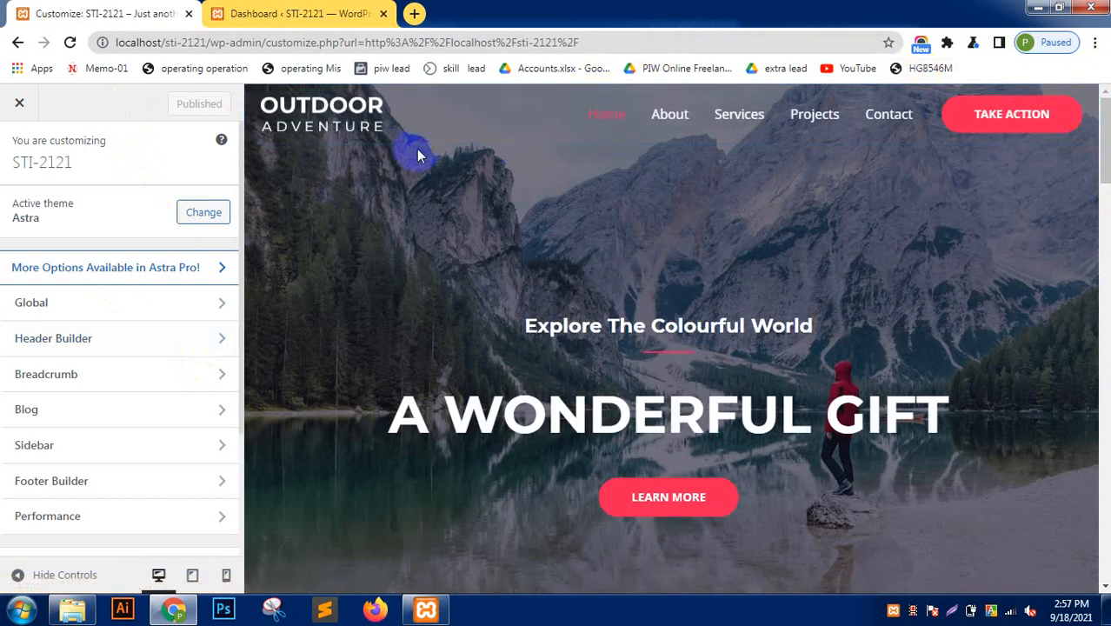
Go to Global > Typography > Base Typography, showing the Noto Sans 16 px body font.
click(143, 300)
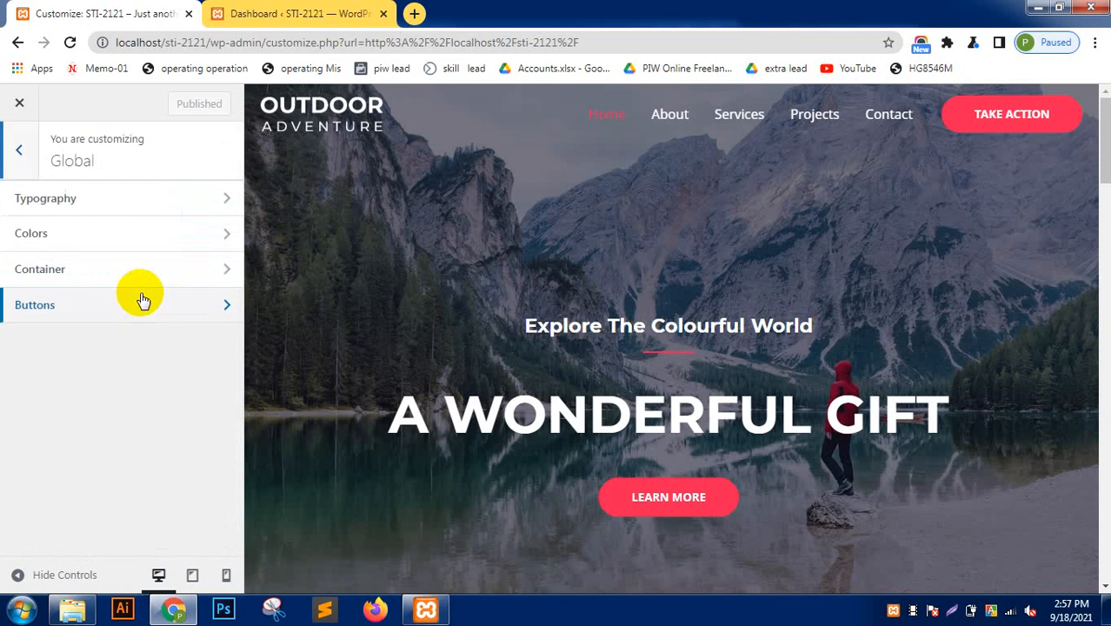
click(128, 200)
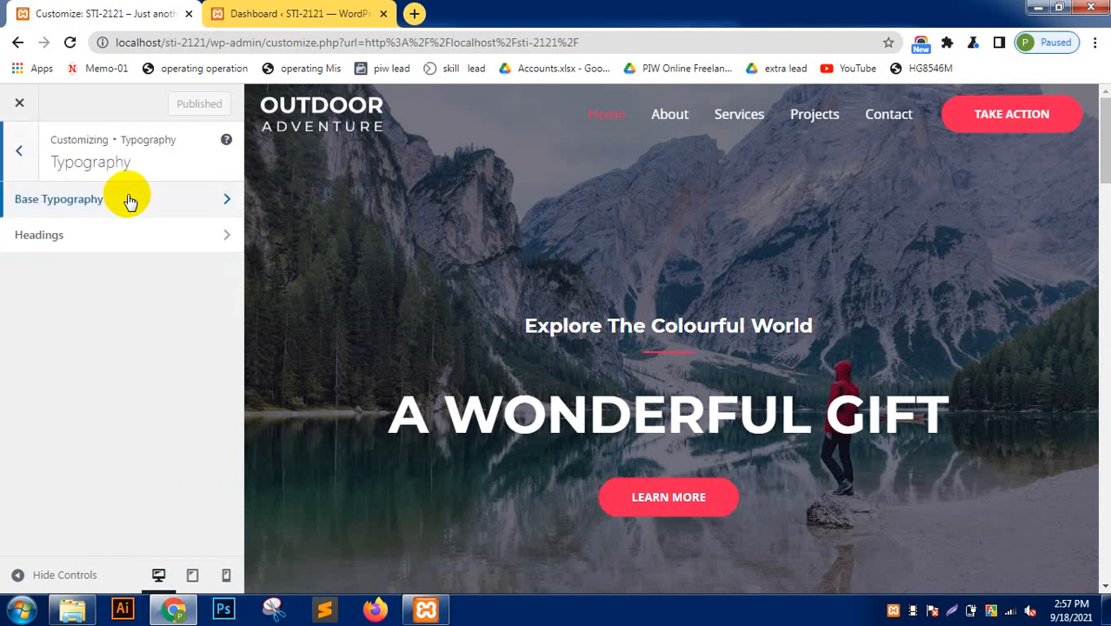
click(130, 201)
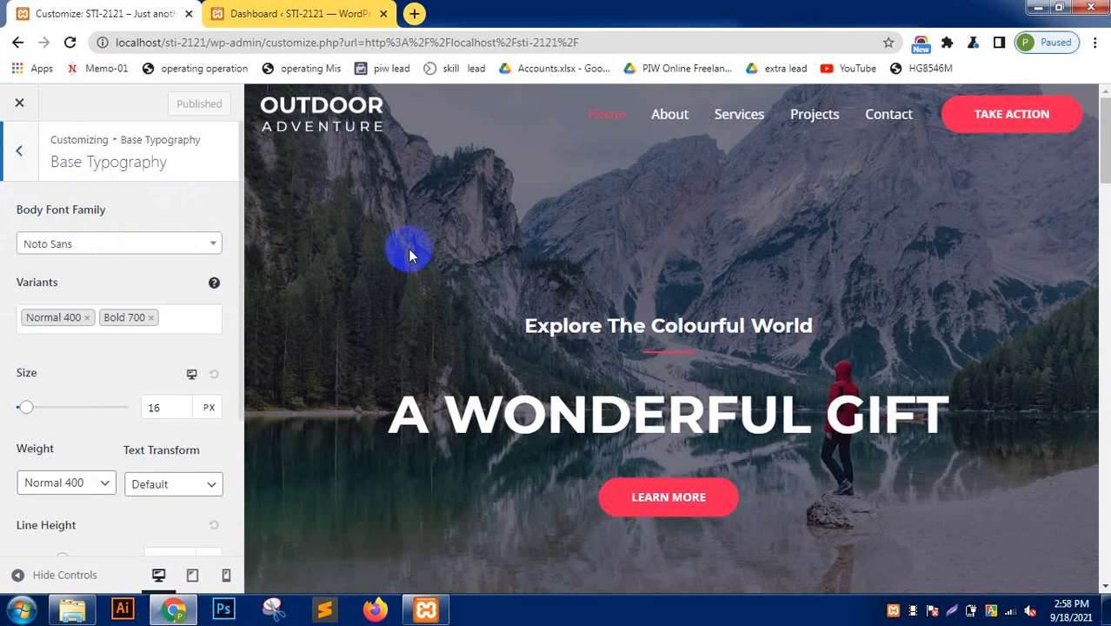
drag(1105, 142, 1100, 219)
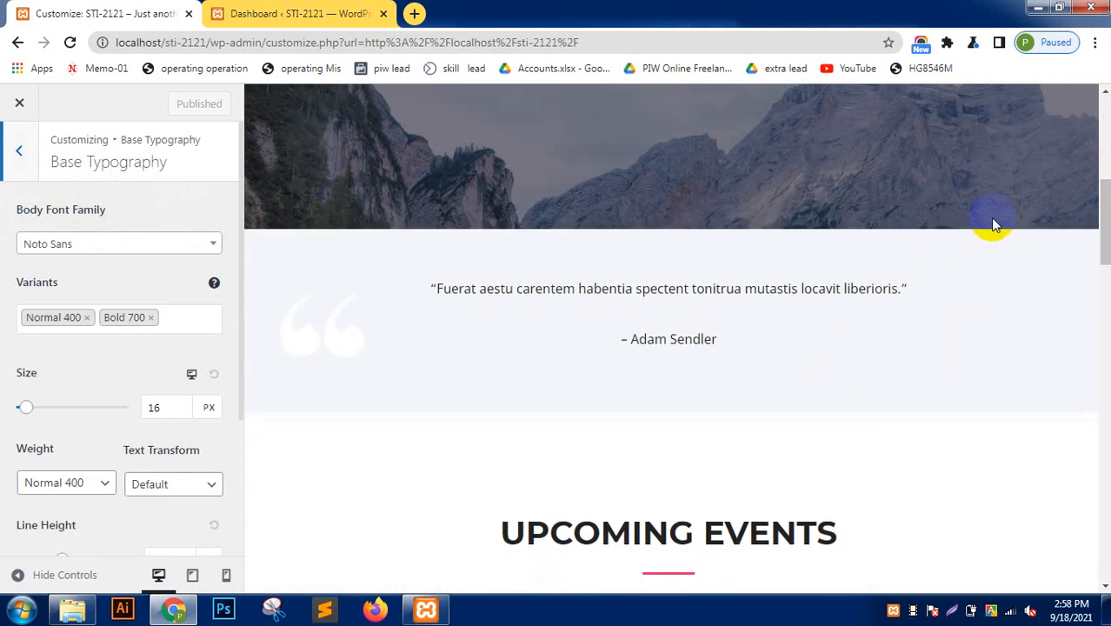
drag(1106, 213, 1105, 145)
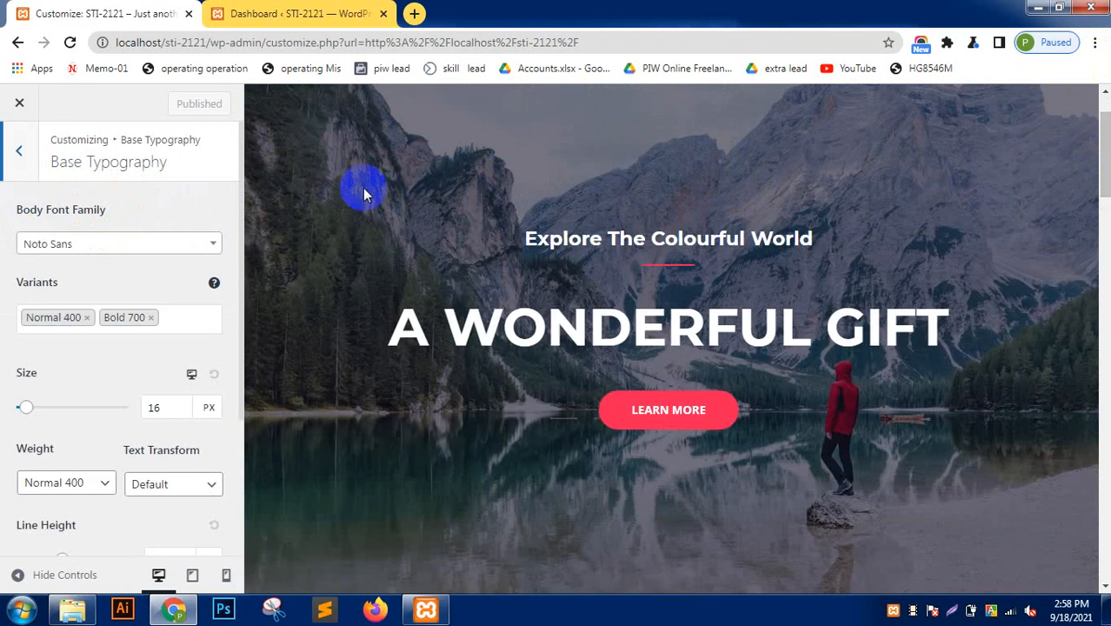
Search 'robo' in the Body Font Family list and select Roboto.
click(138, 241)
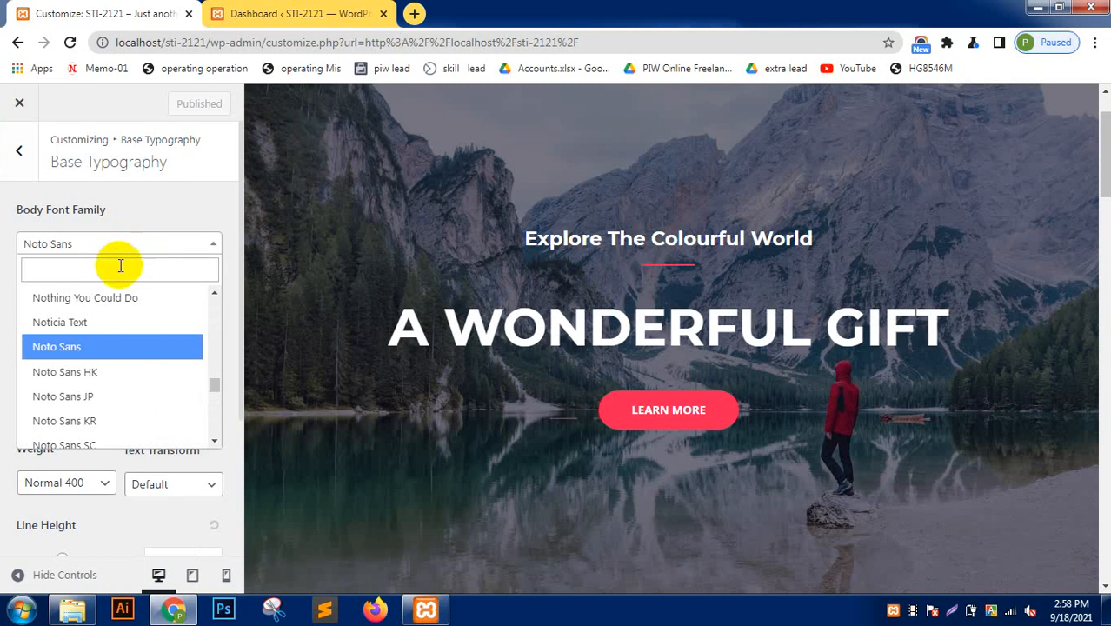
click(121, 267)
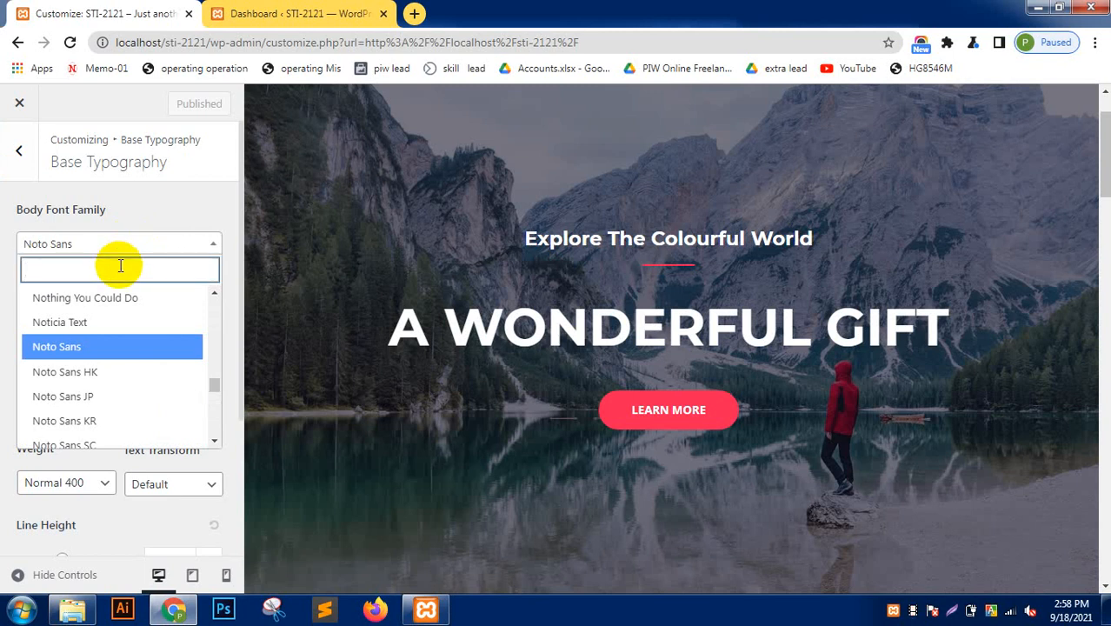
text(robo)
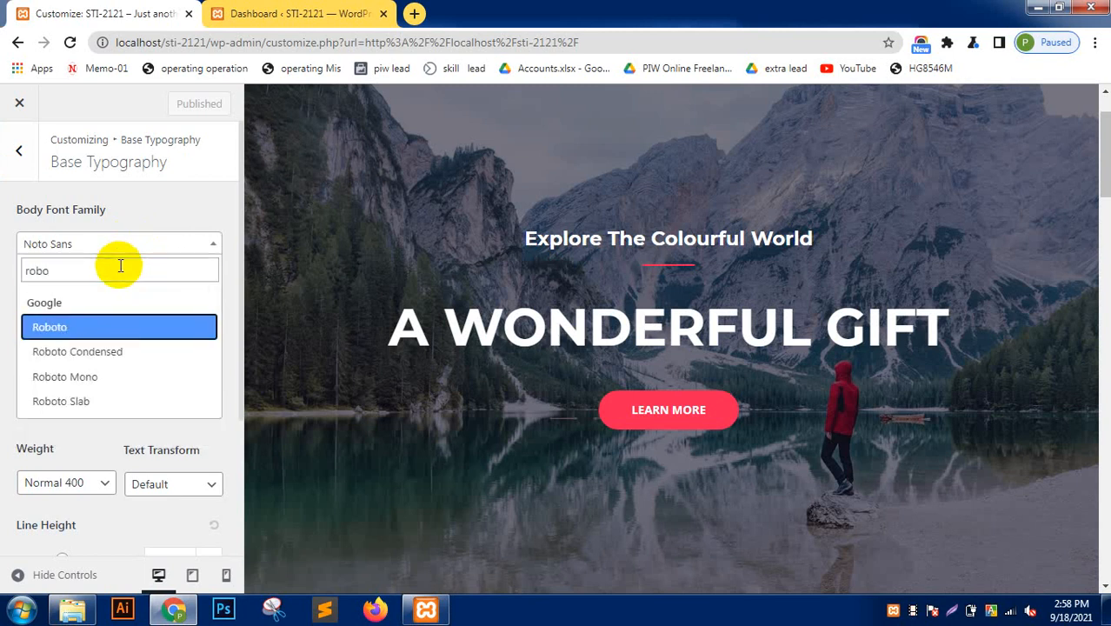
click(100, 329)
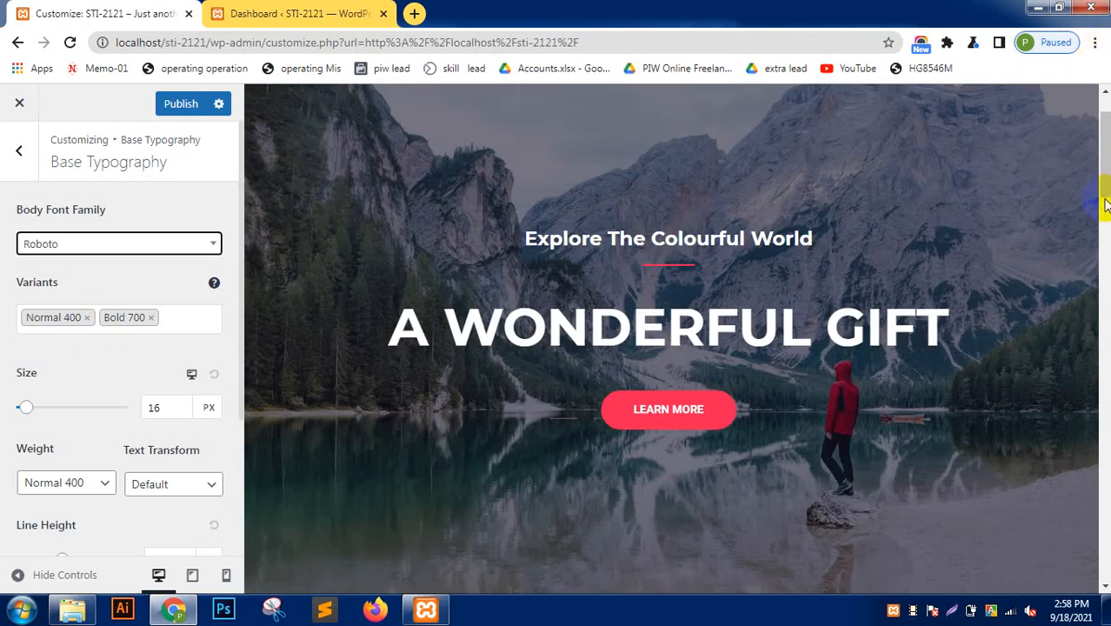
drag(1104, 205, 1104, 233)
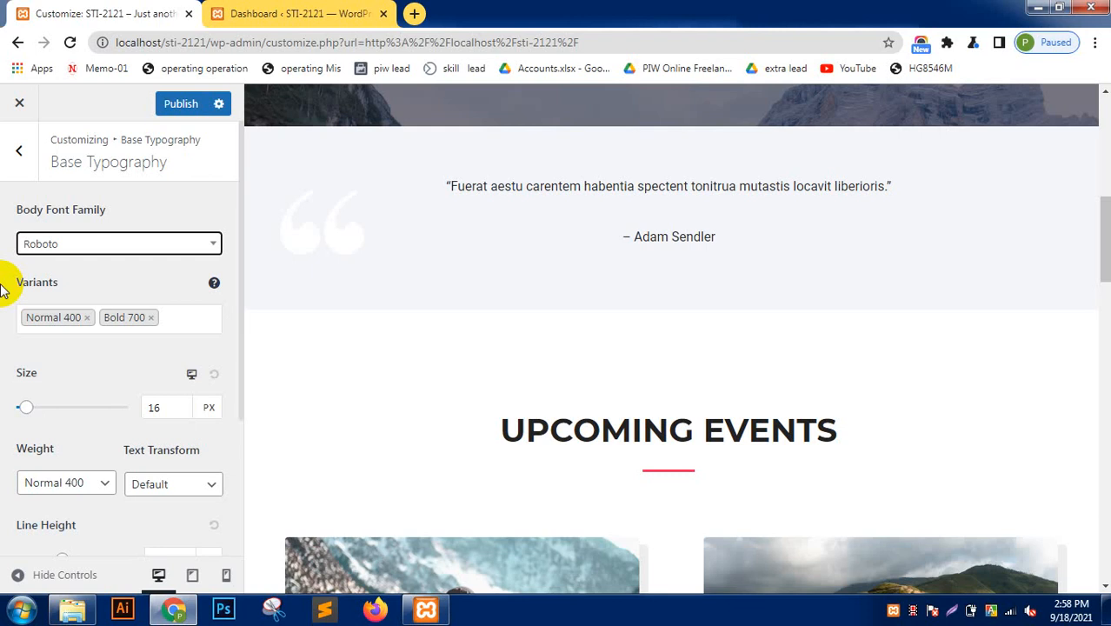
Change the body text size to 25 px.
click(130, 320)
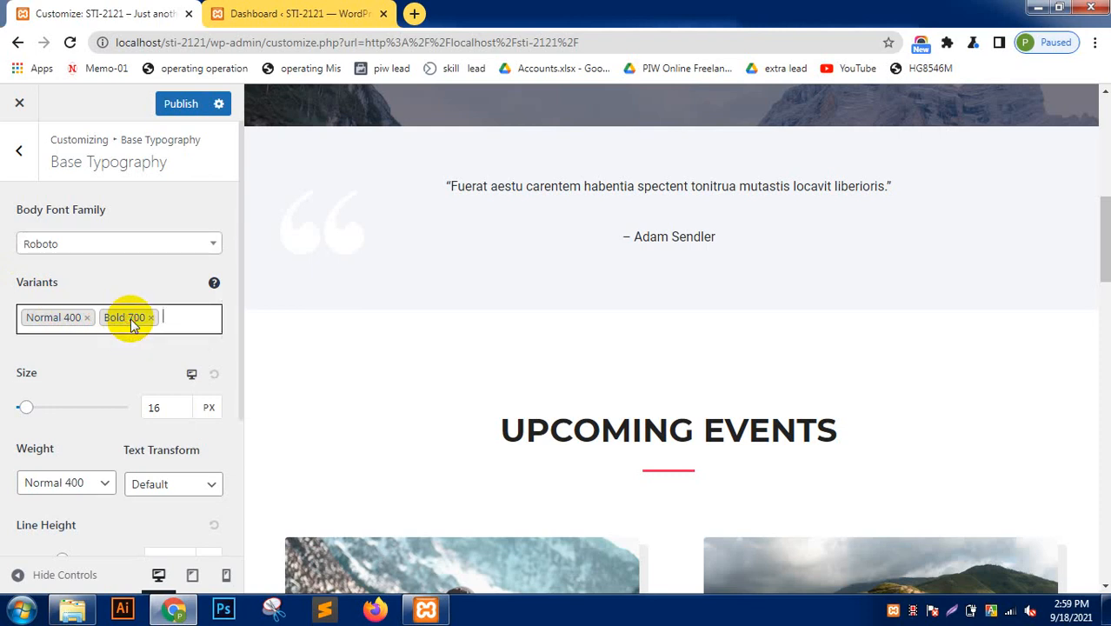
click(20, 352)
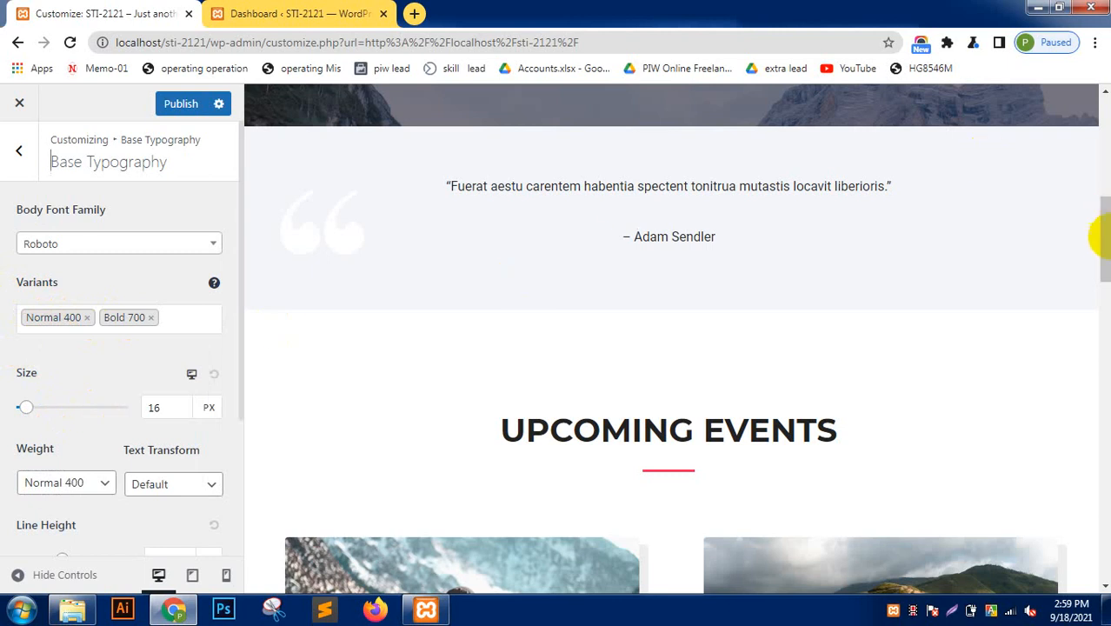
click(1105, 113)
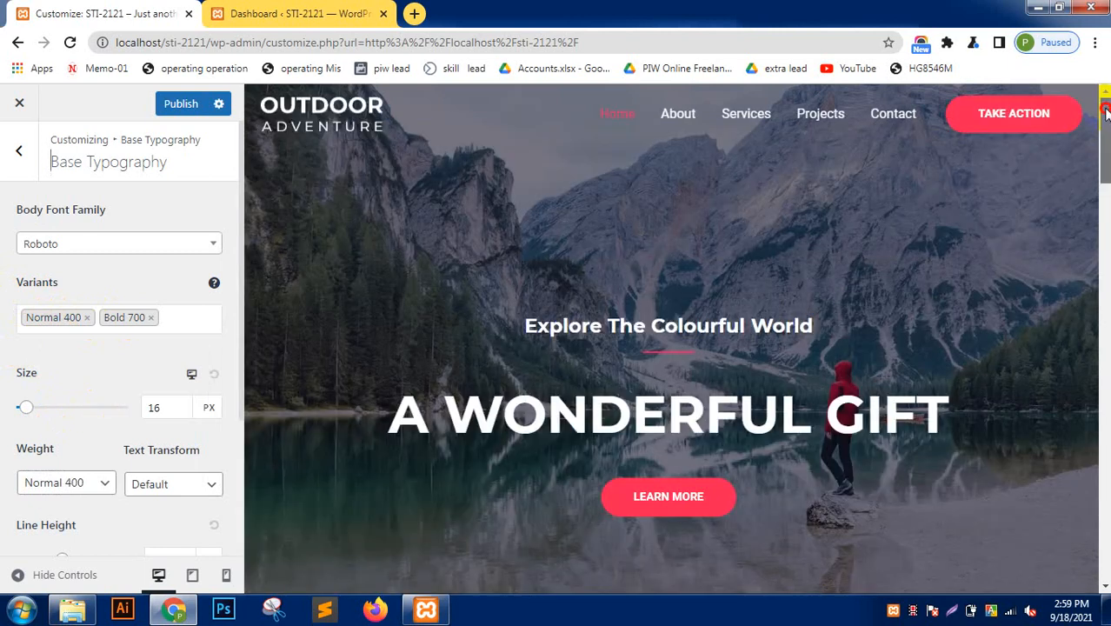
drag(1105, 109, 1106, 174)
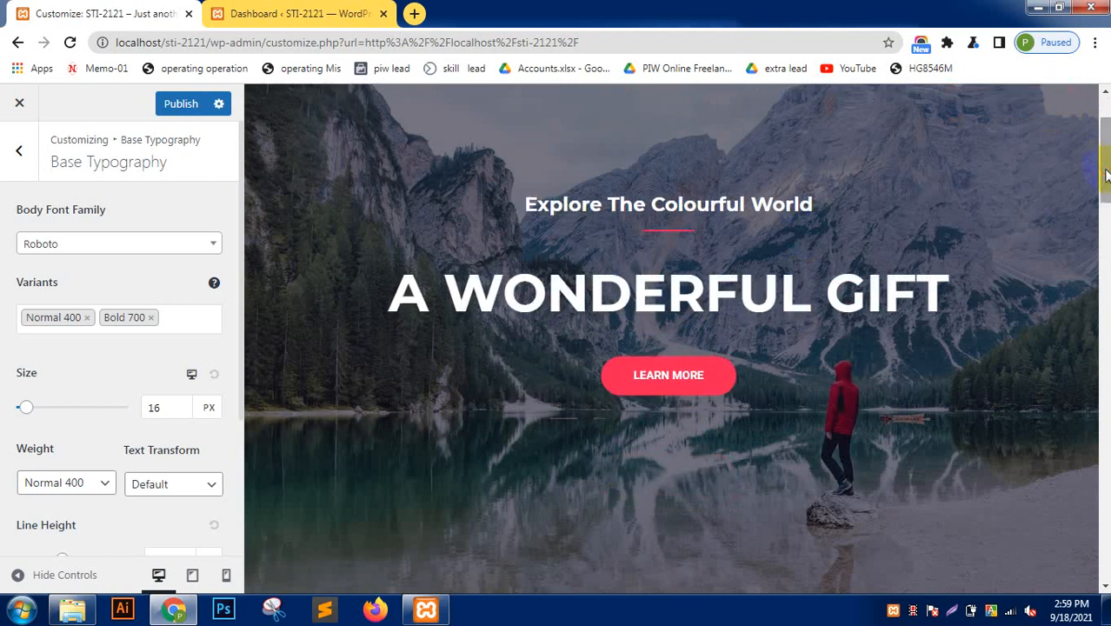
click(185, 400)
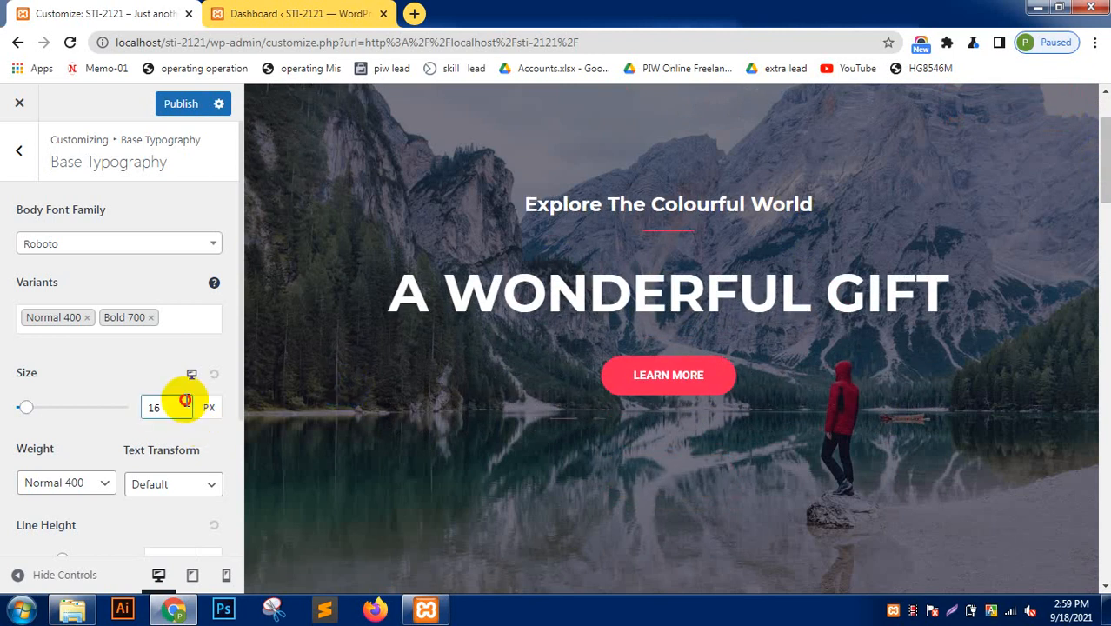
key(BackSpace)
key(BackSpace)
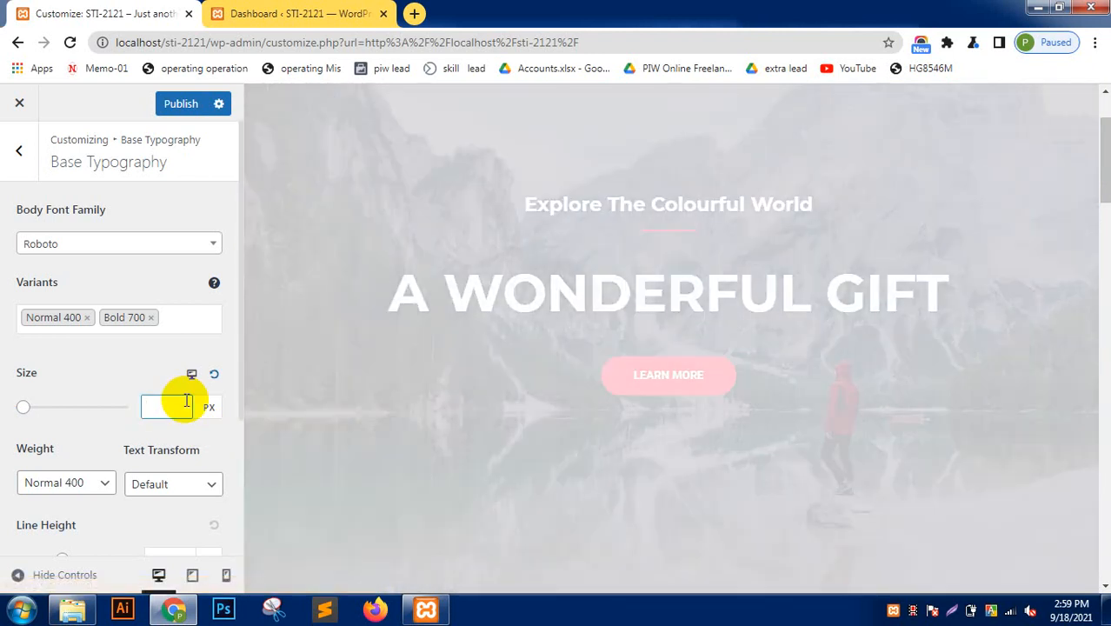
text(25)
click(135, 368)
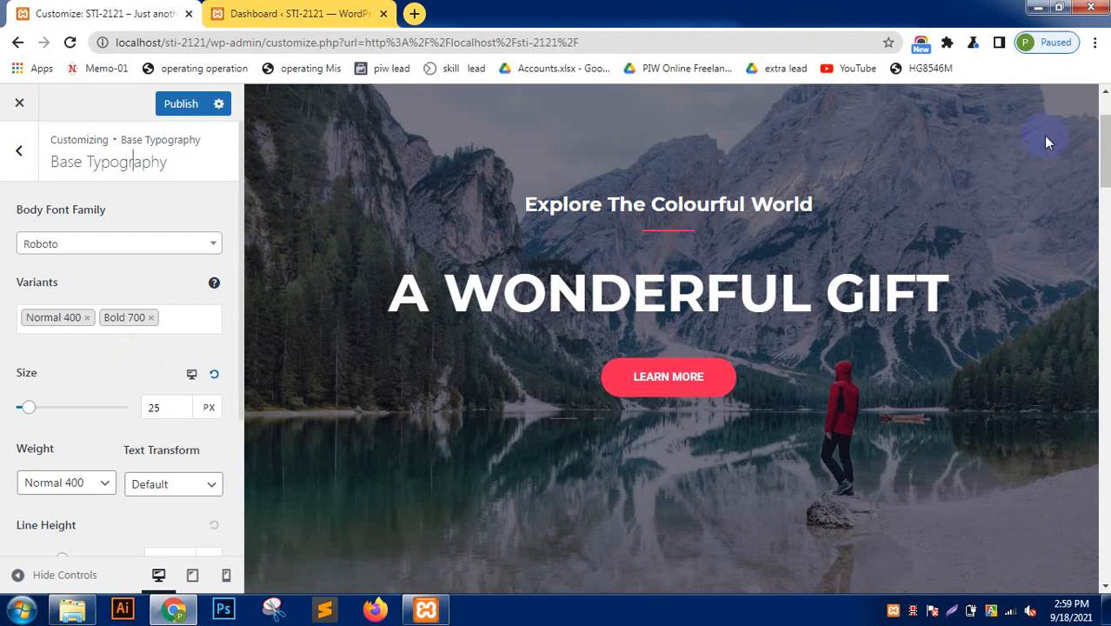
Set the body text size back to 16 px, correcting an accidental 289.
drag(1107, 169, 1108, 147)
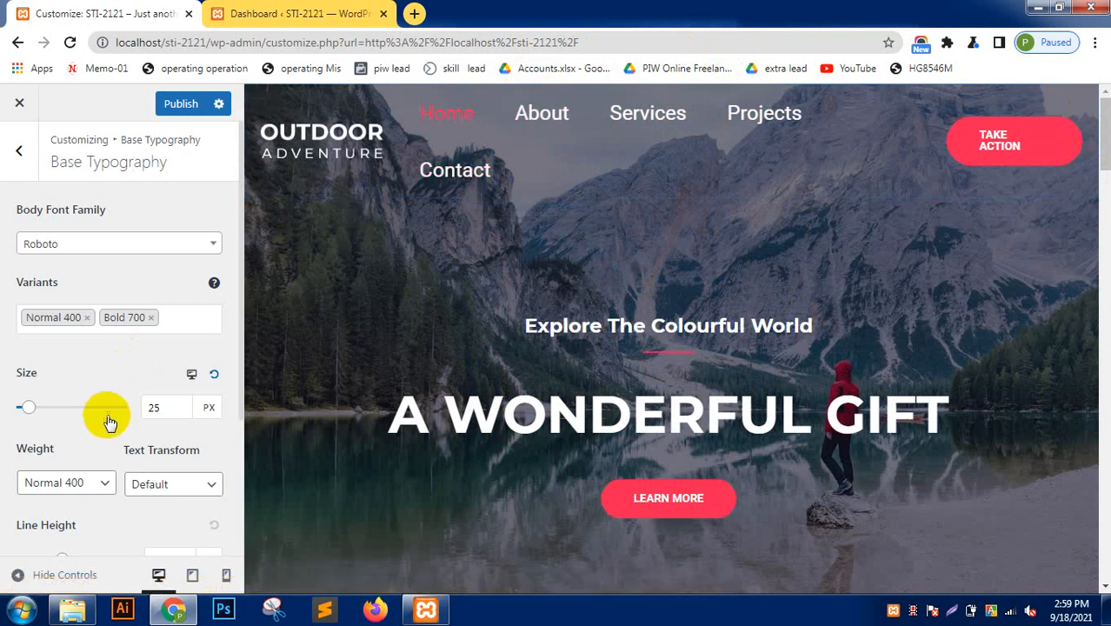
click(173, 405)
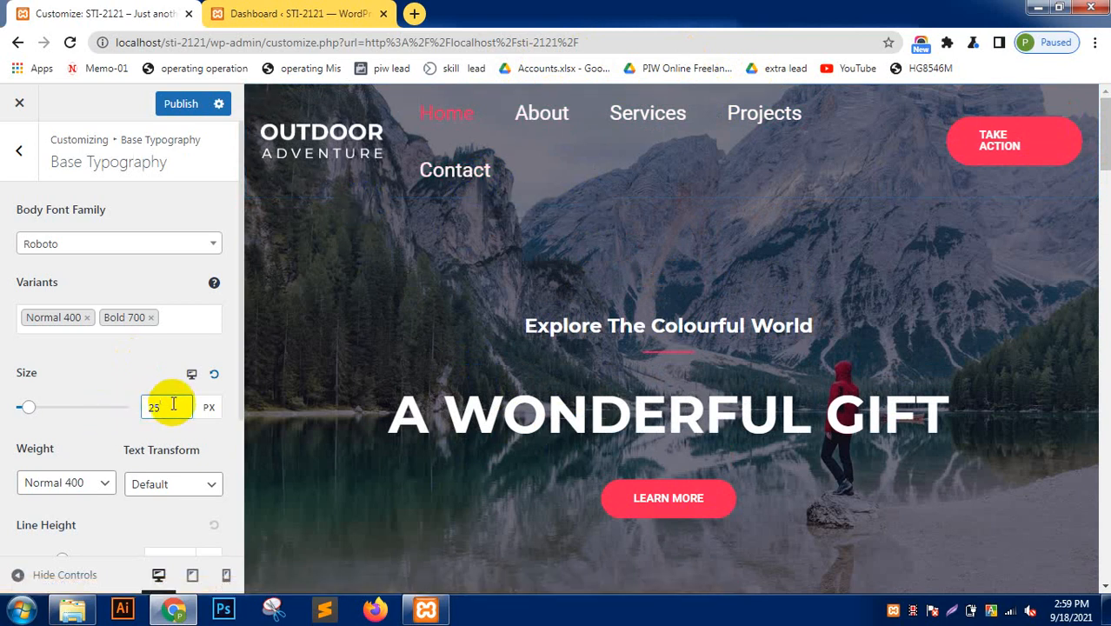
key(BackSpace)
key(BackSpace)
text(16)
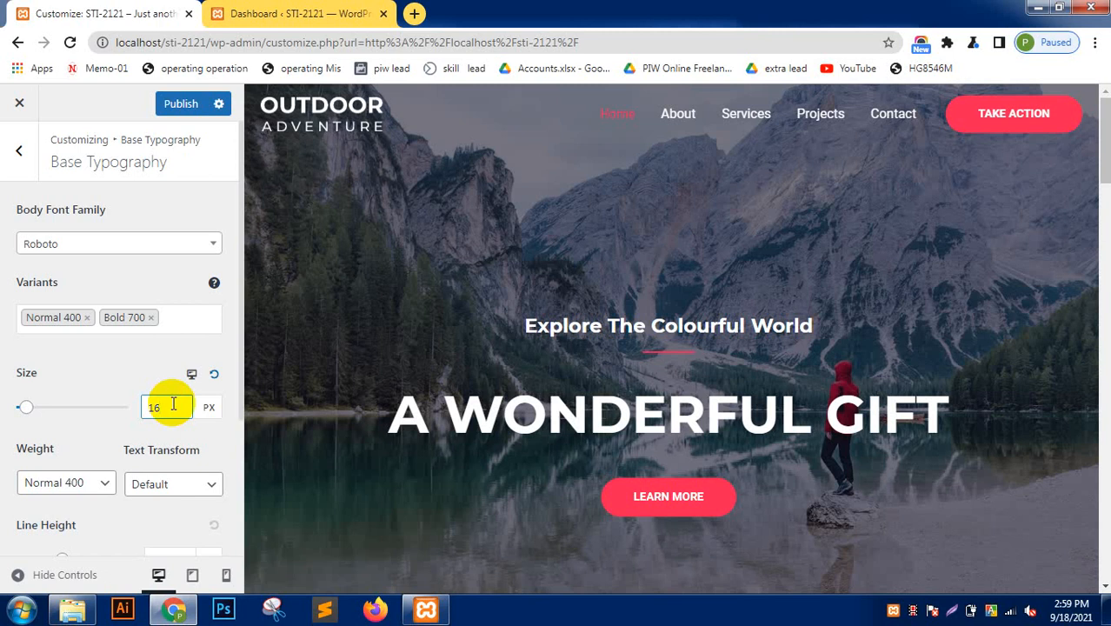
key(BackSpace)
key(BackSpace)
text(289)
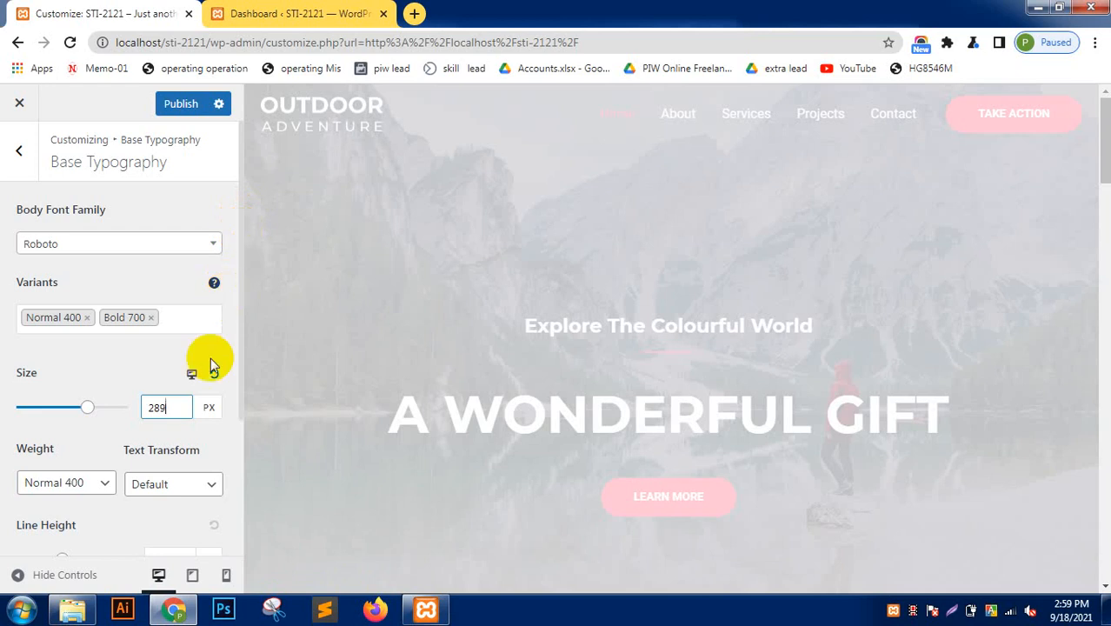
click(246, 459)
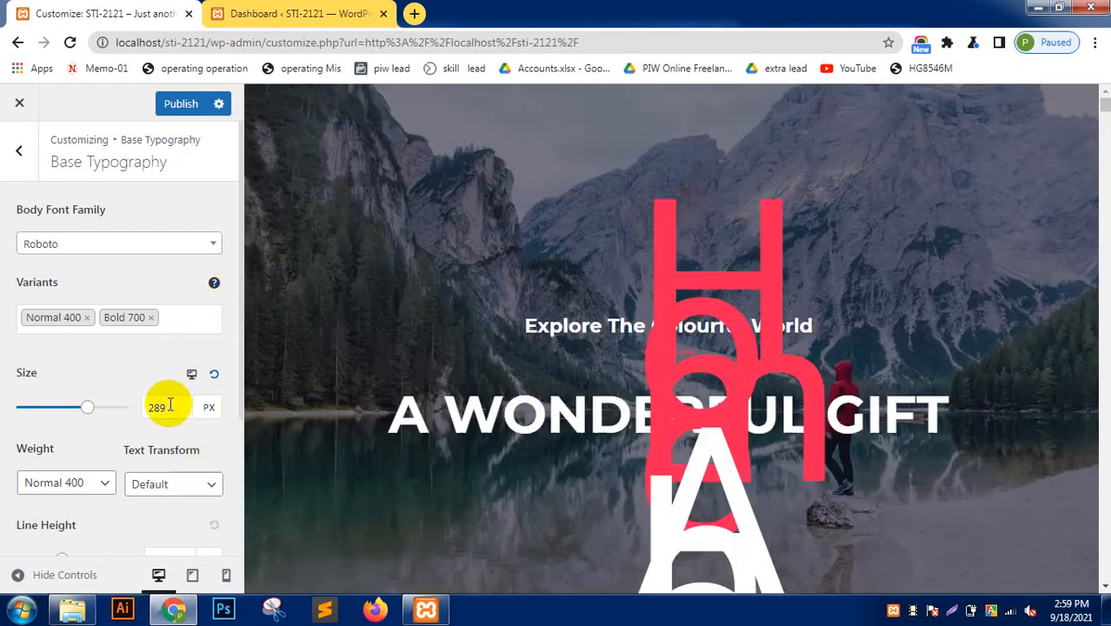
click(174, 410)
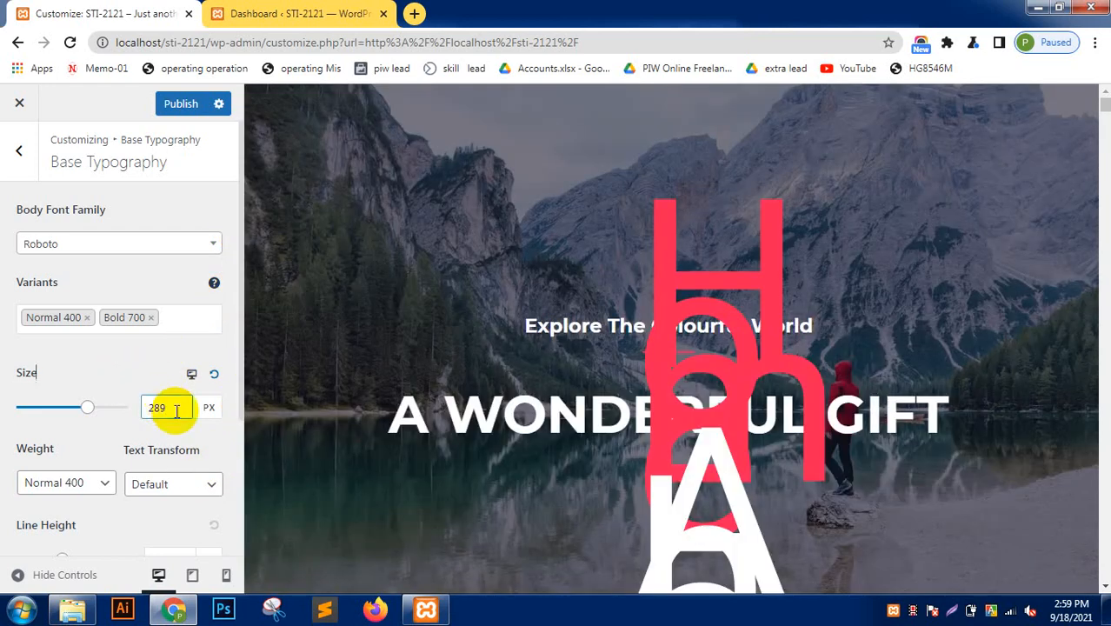
double_click(176, 411)
text(16)
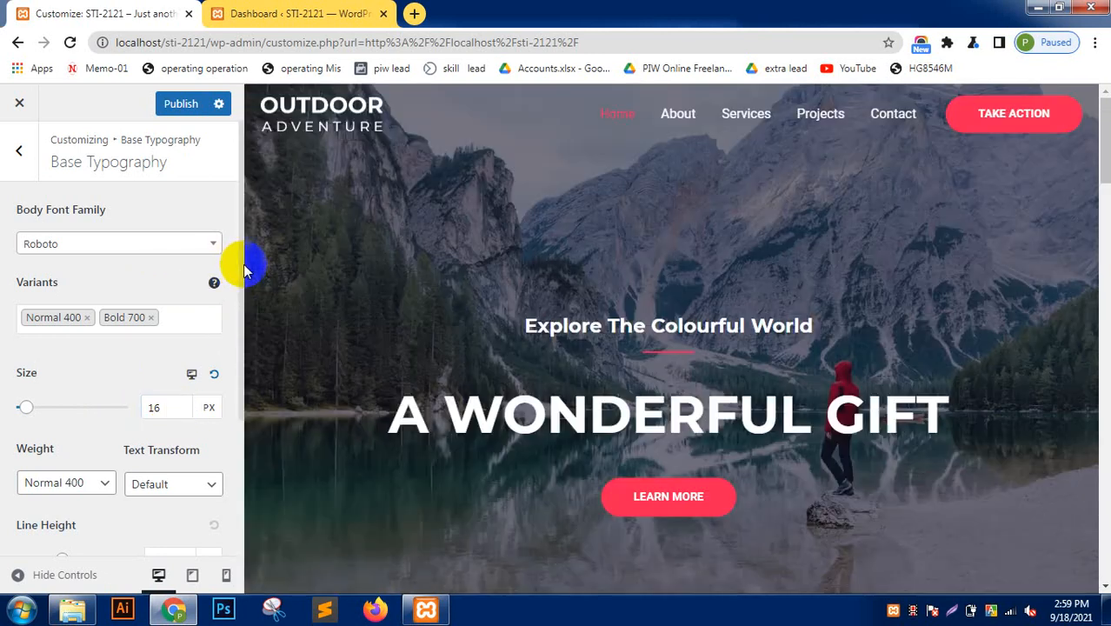
drag(242, 270, 241, 415)
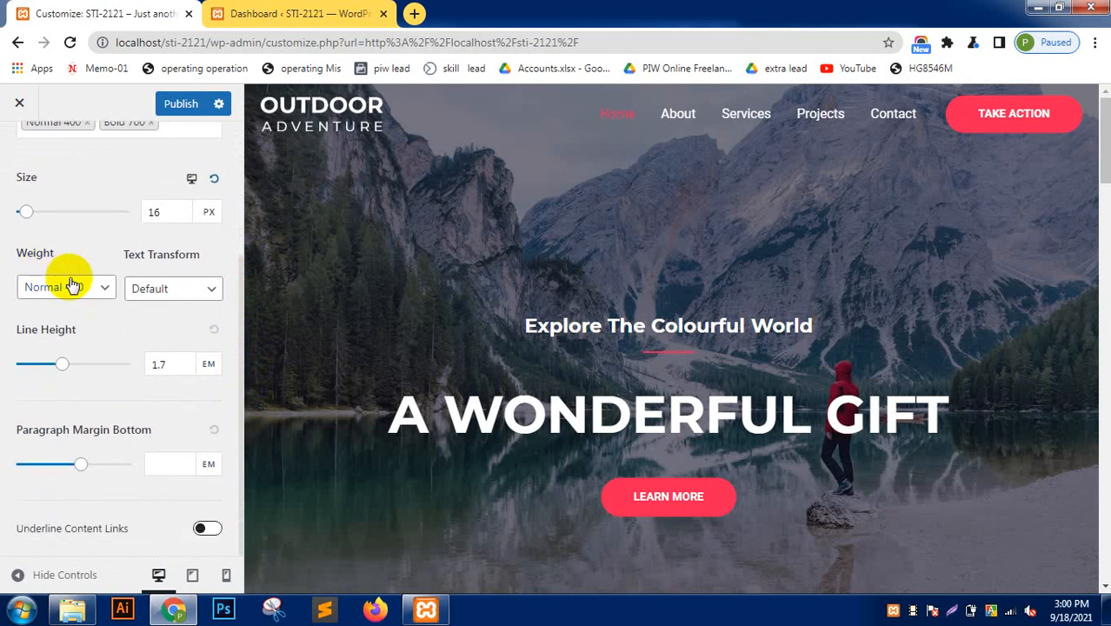
Review the Weight and Text Transform options, leaving both unchanged at their current values.
click(98, 289)
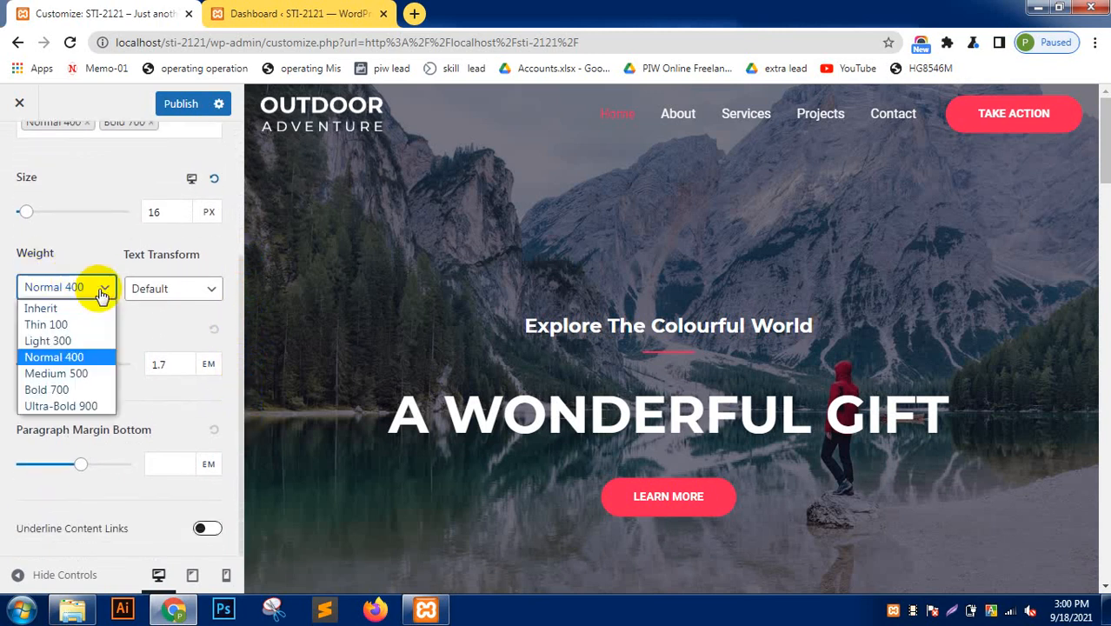
click(80, 242)
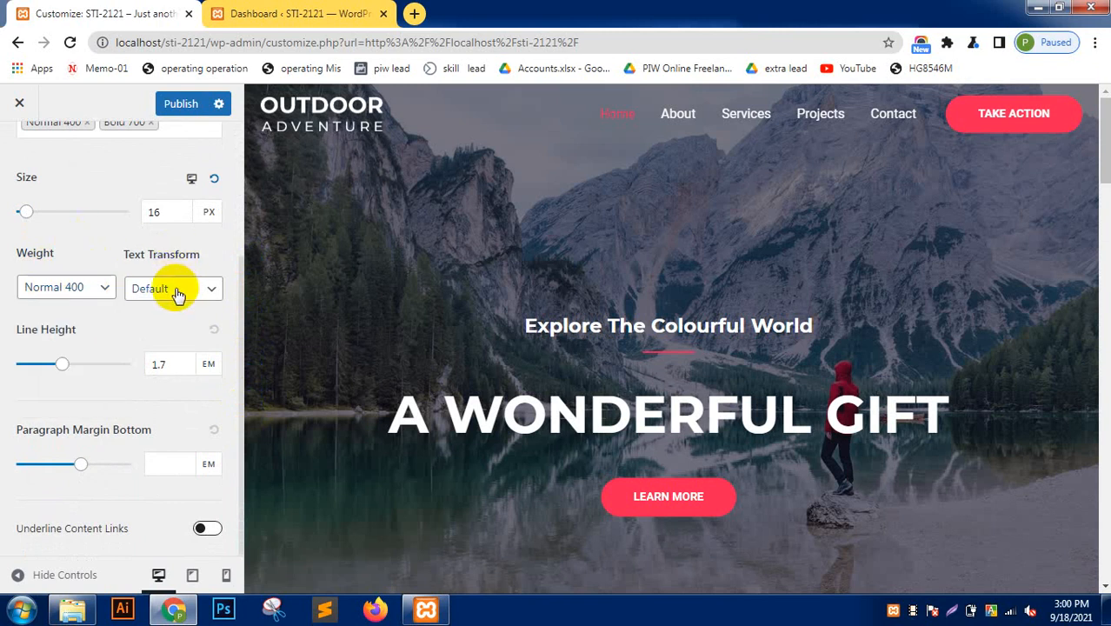
click(176, 292)
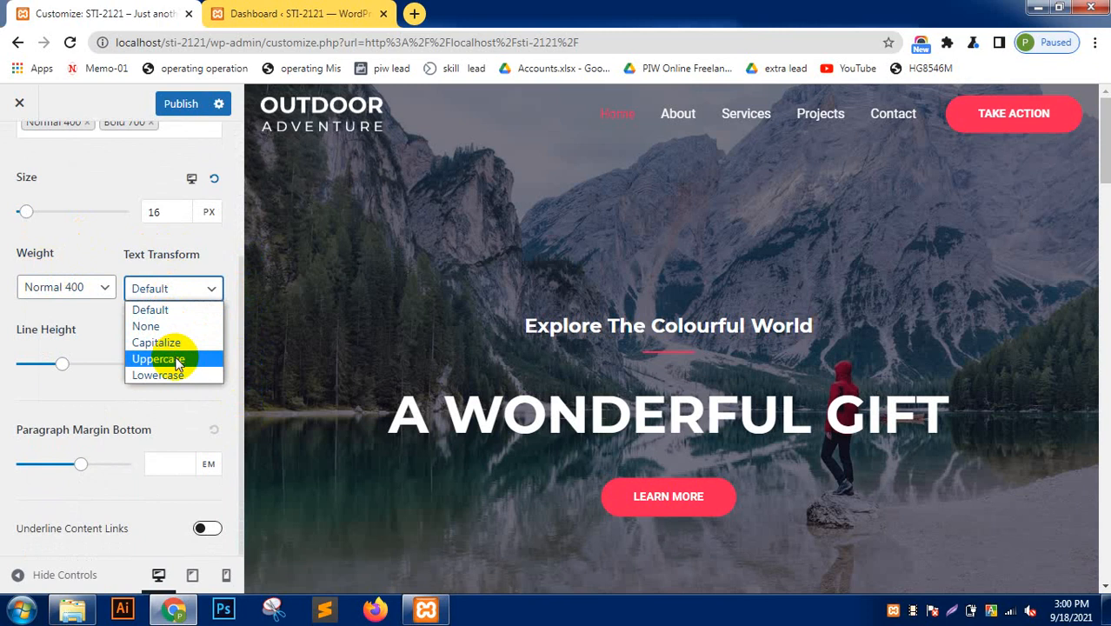
click(44, 390)
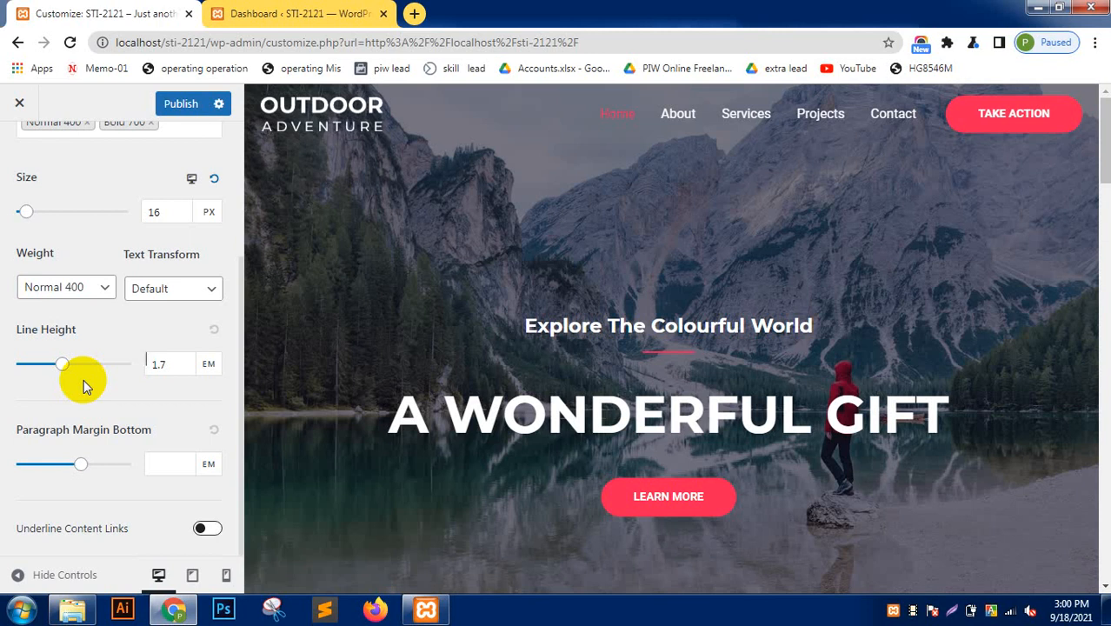
Change the base typography line height from 1.7 to 2 em.
double_click(171, 363)
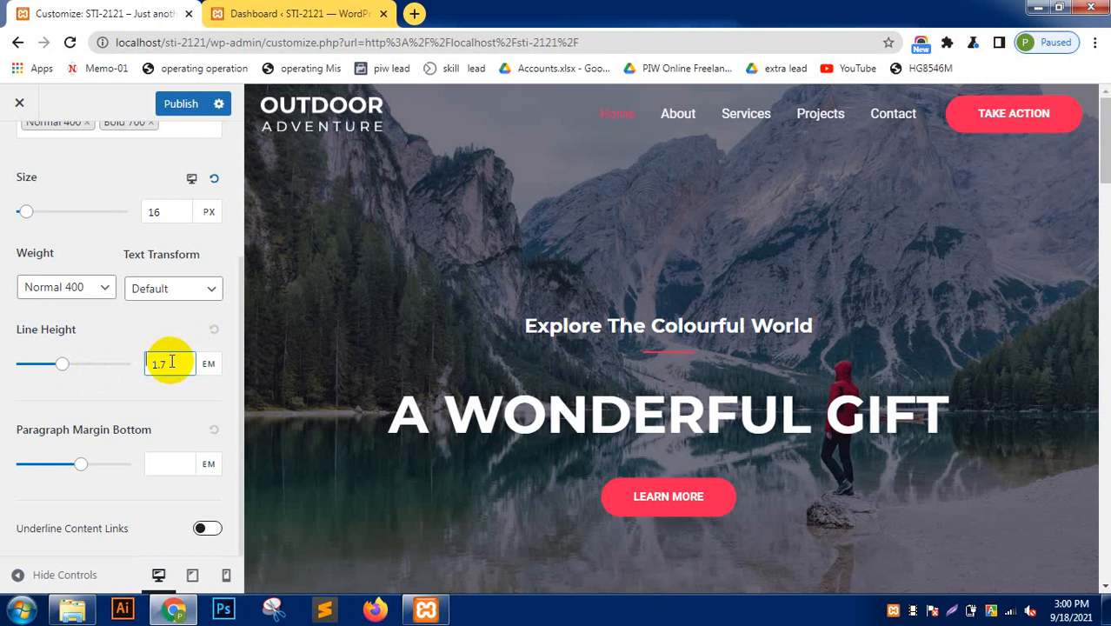
double_click(172, 363)
text(2)
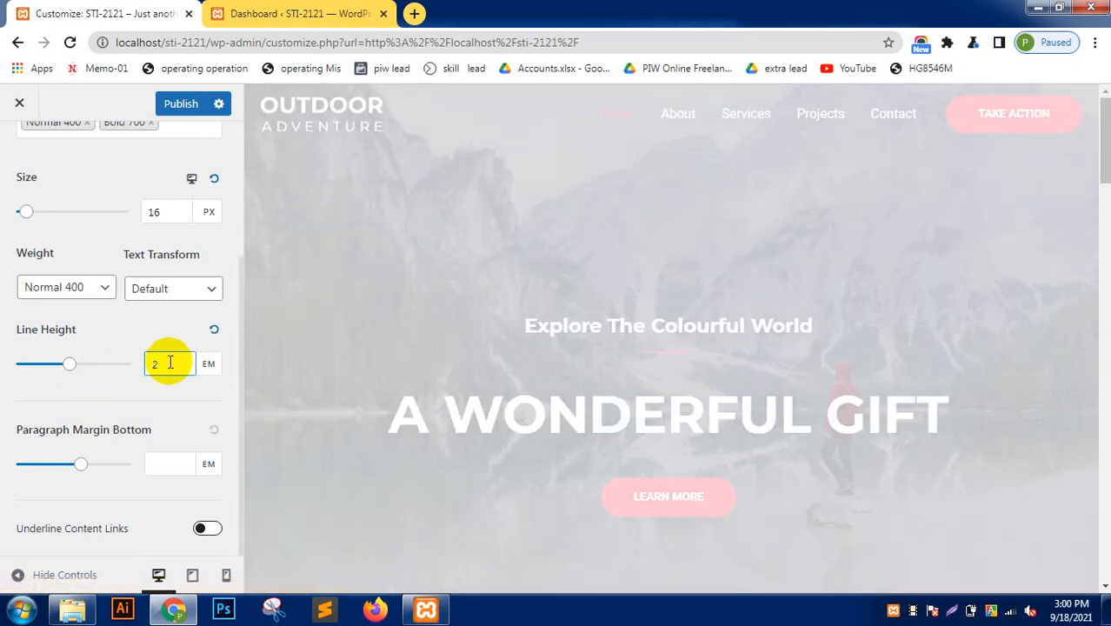
click(104, 397)
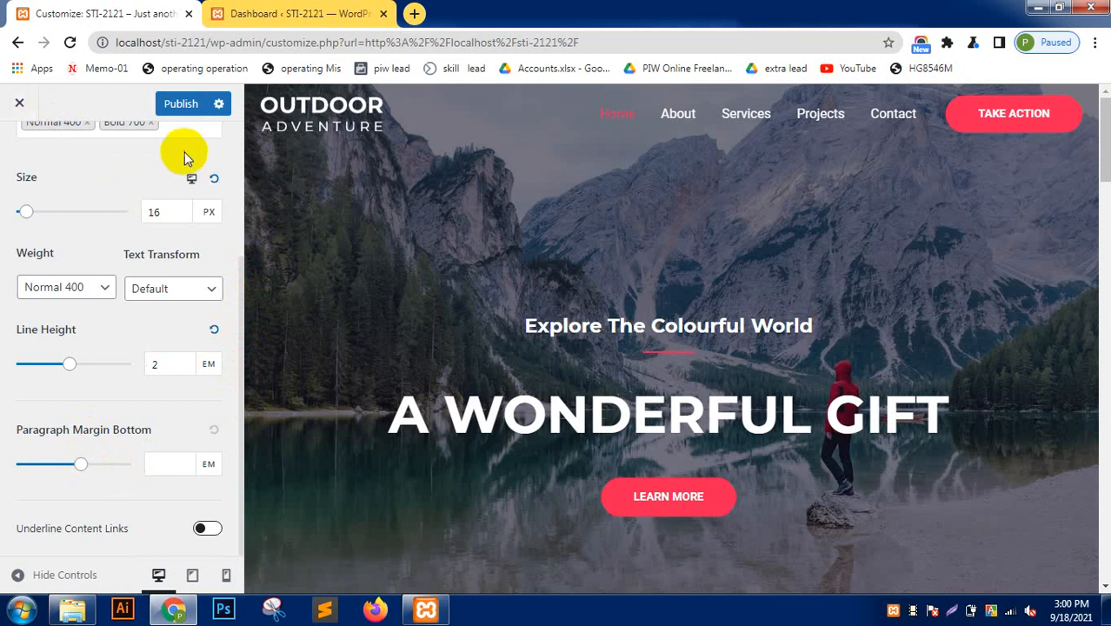
scroll(235, 261, up, 3)
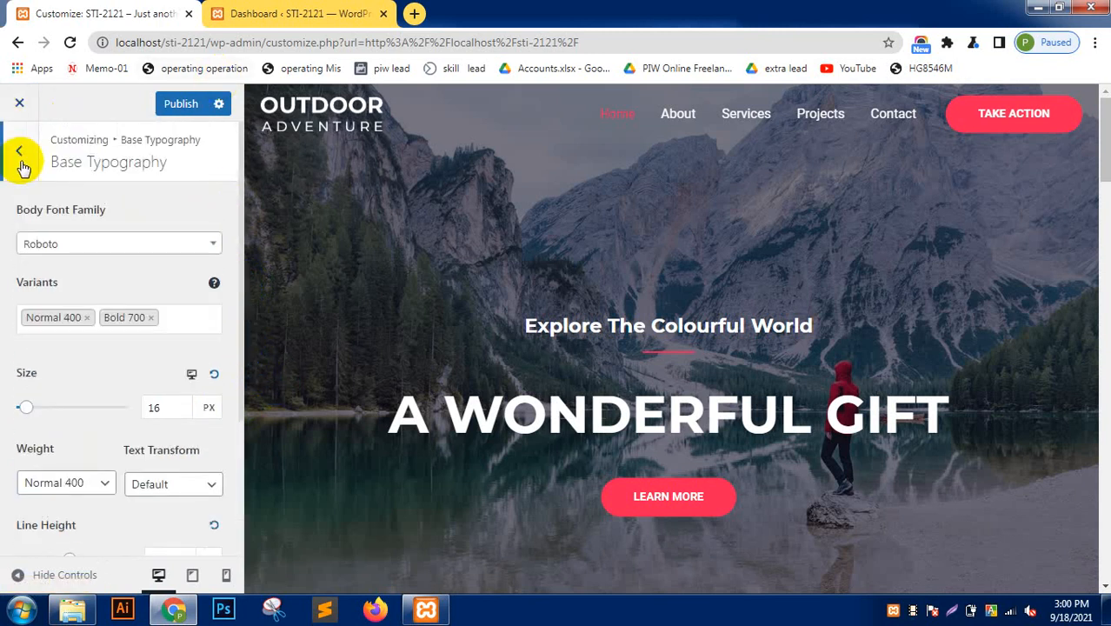
Return to the Customizer root and open Global > Typography > Headings to see the Montserrat settings.
click(21, 161)
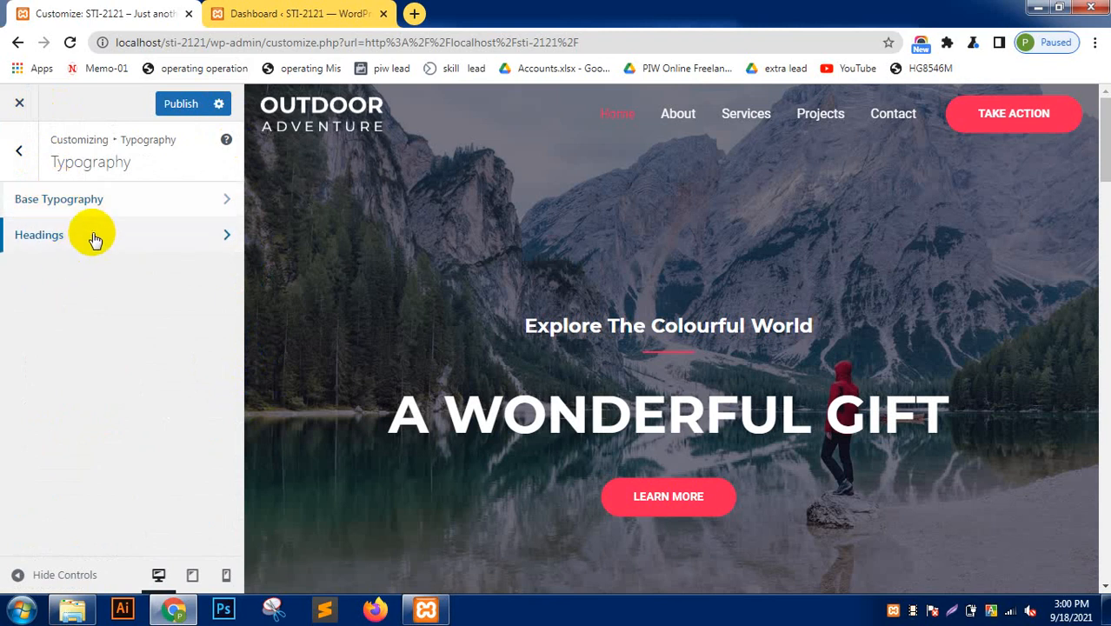
key(Escape)
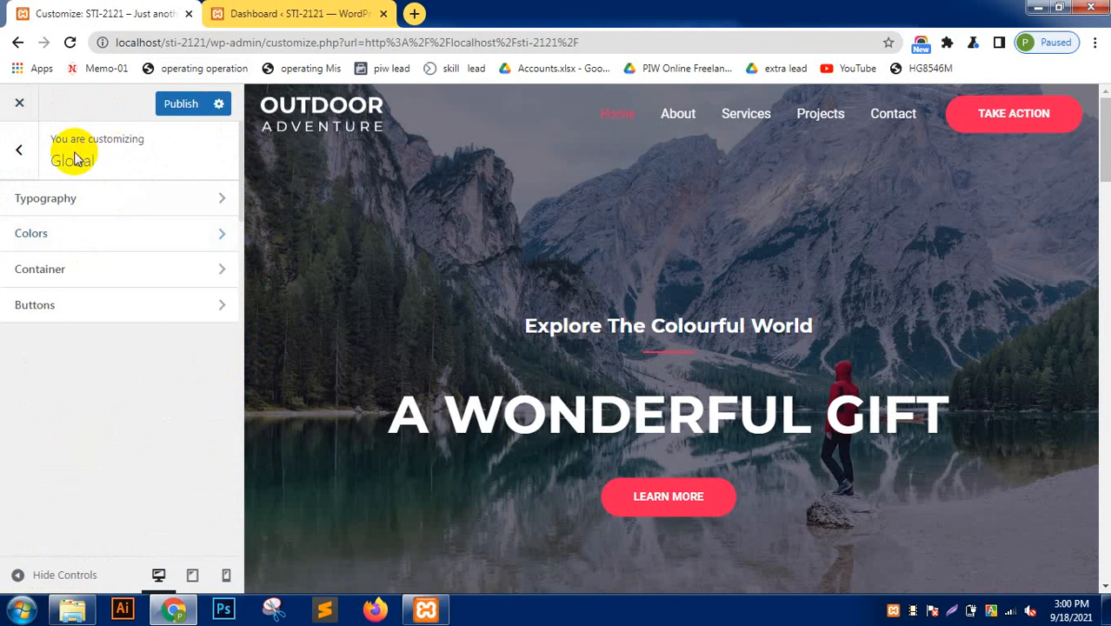
click(21, 158)
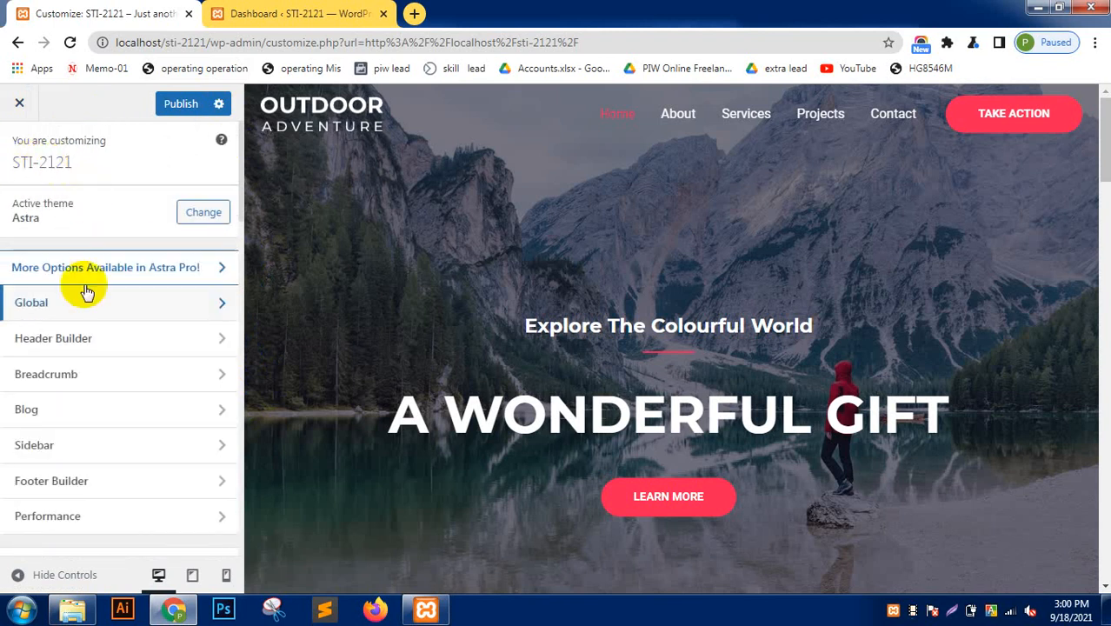
click(93, 306)
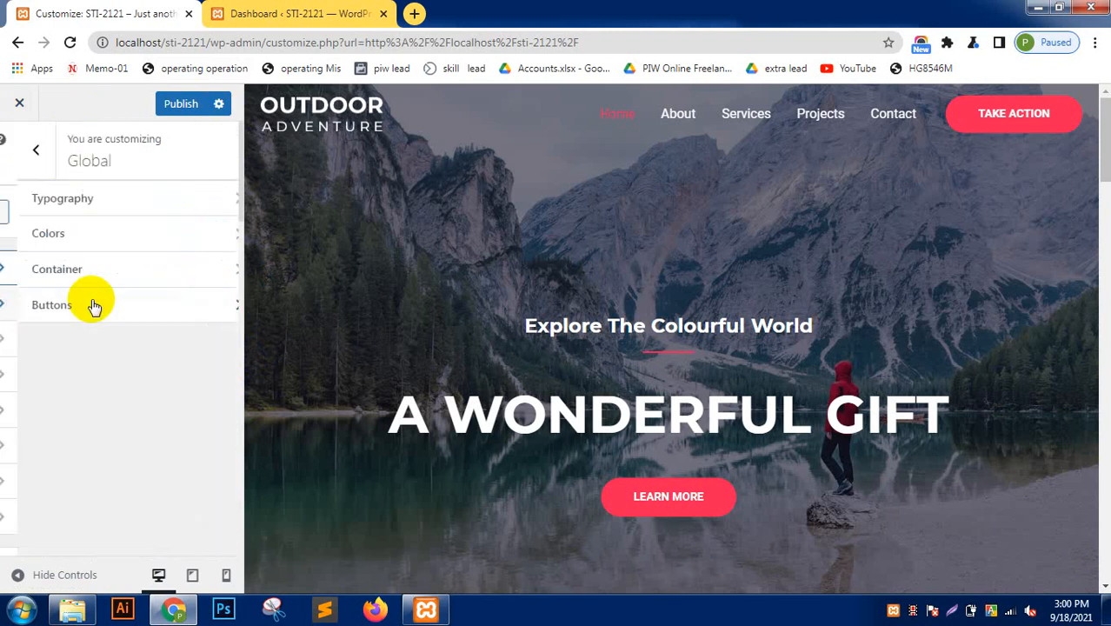
click(92, 209)
click(90, 232)
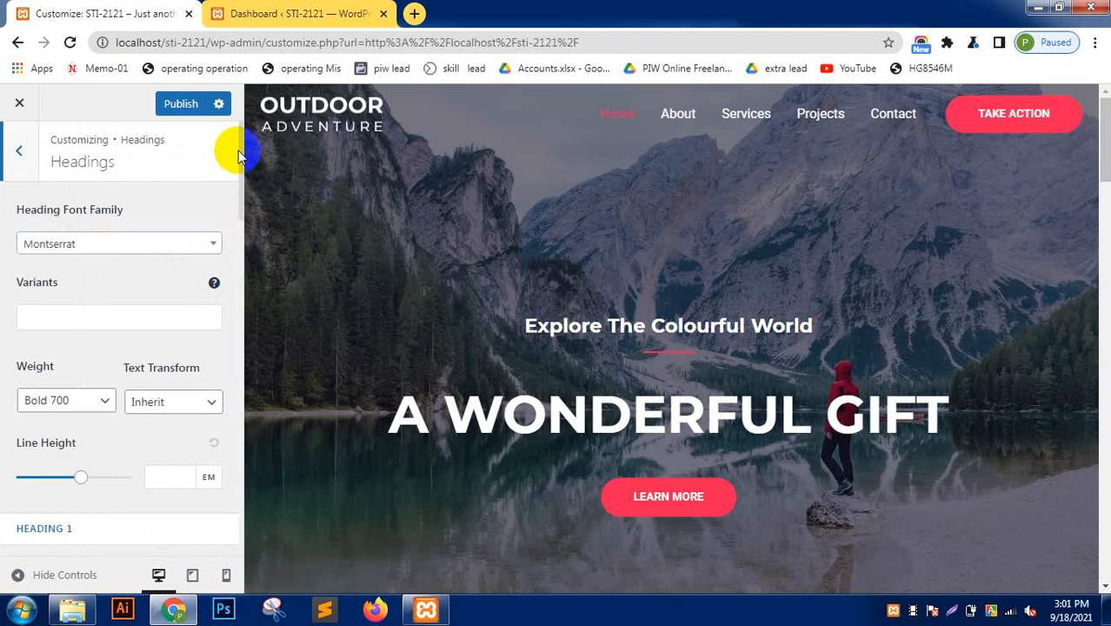
Set Heading 1 to the Times font at size 80 instead of 64.
drag(241, 164, 247, 233)
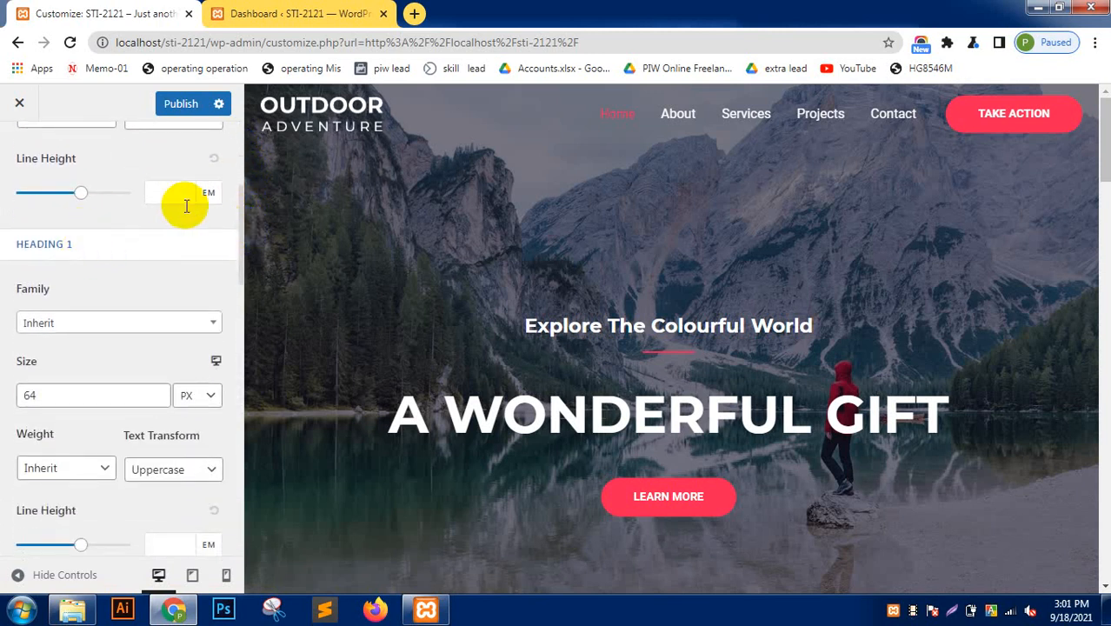
mouse_move(241, 265)
mouse_down()
mouse_move(249, 410)
mouse_move(256, 340)
mouse_move(239, 253)
mouse_move(245, 259)
mouse_up()
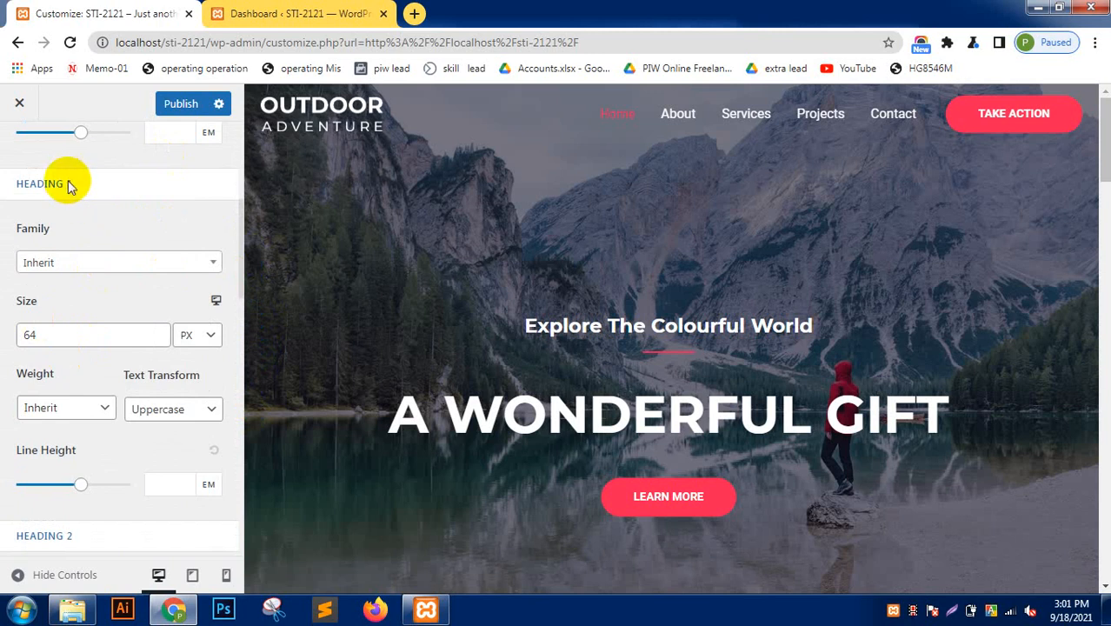
click(95, 263)
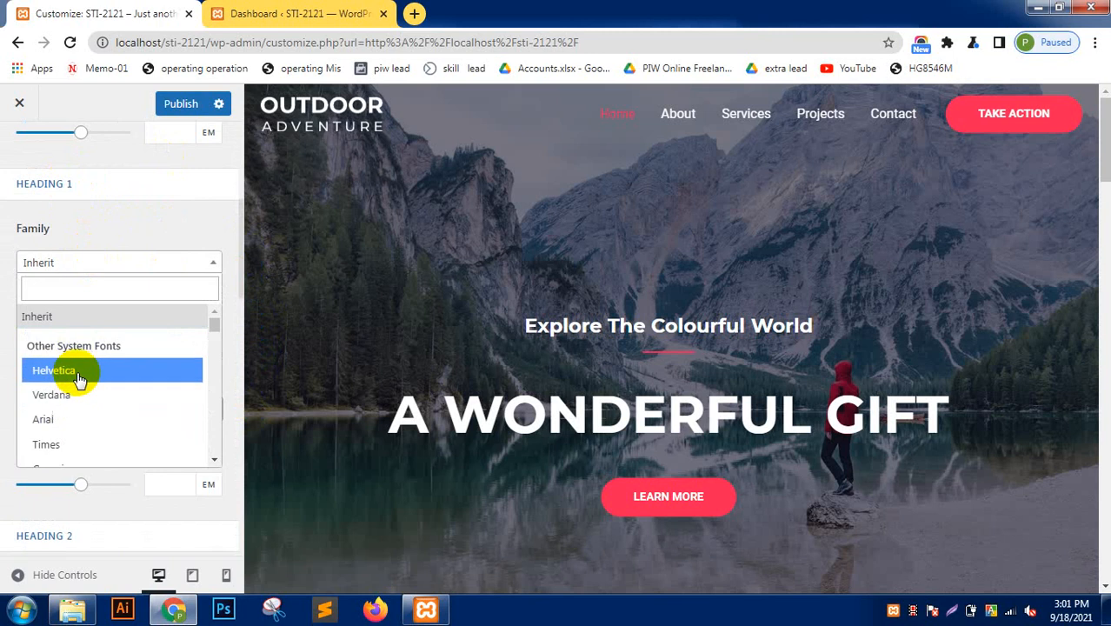
click(129, 293)
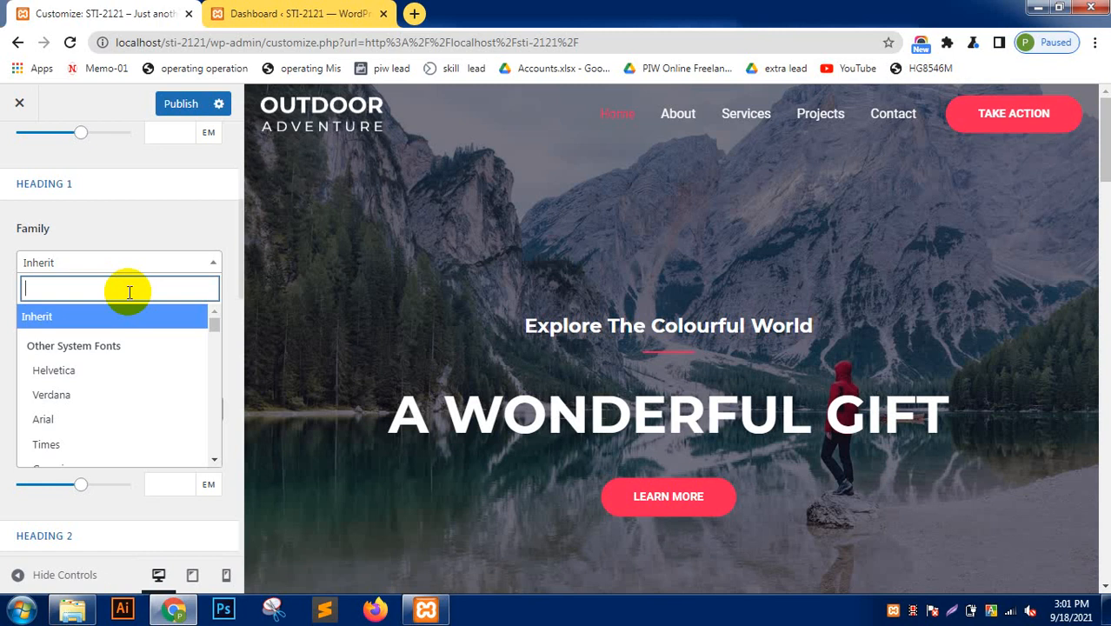
text(times)
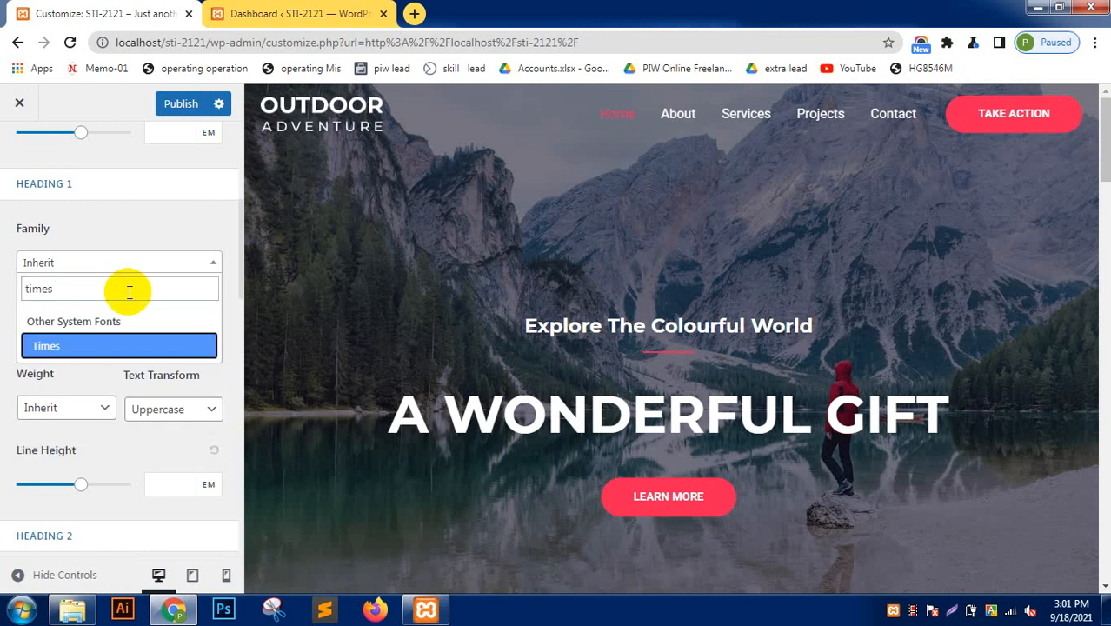
click(116, 344)
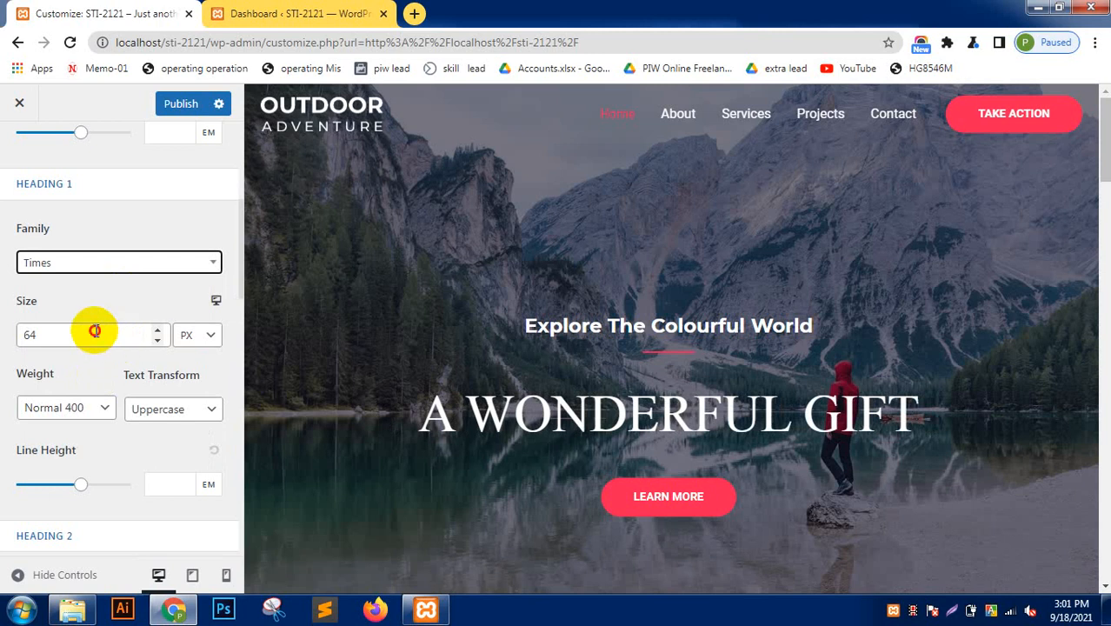
click(94, 330)
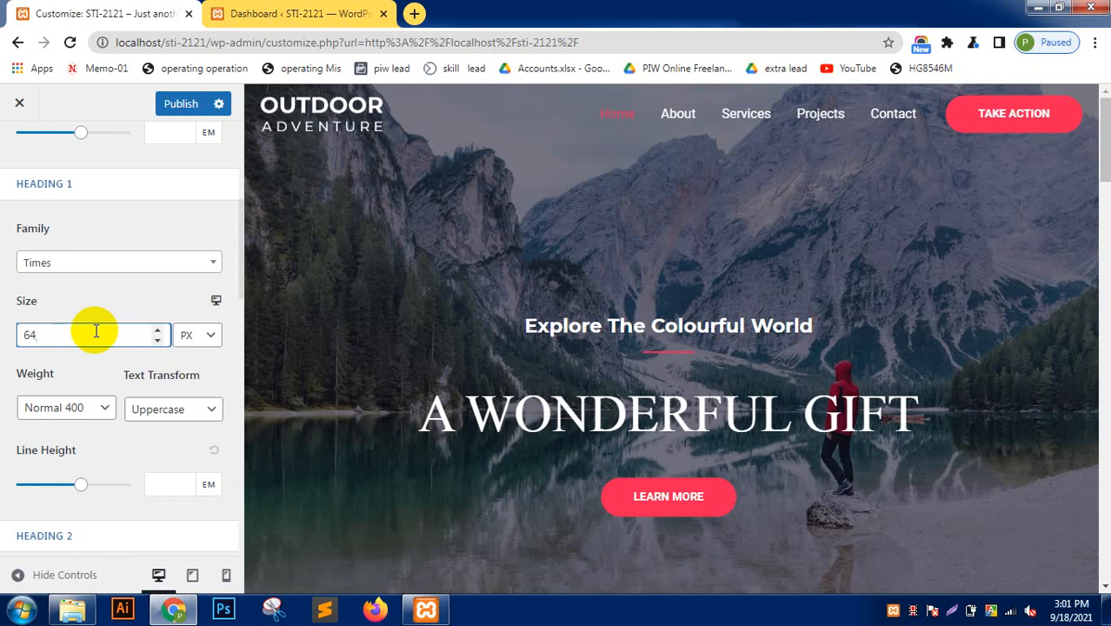
key(BackSpace)
key(BackSpace)
text(80)
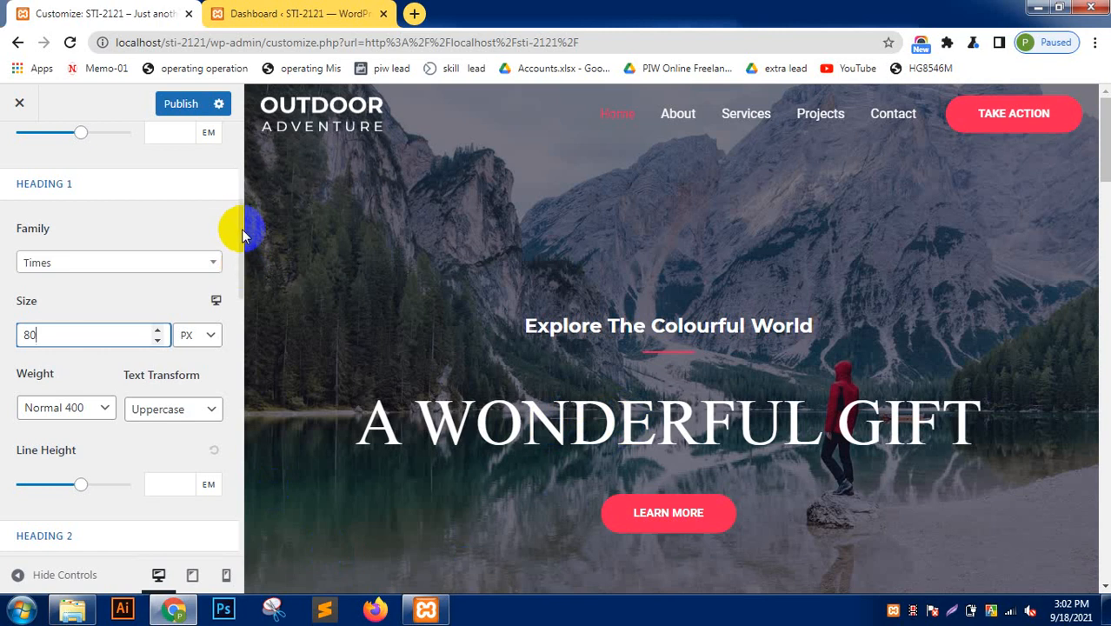
drag(235, 236, 241, 305)
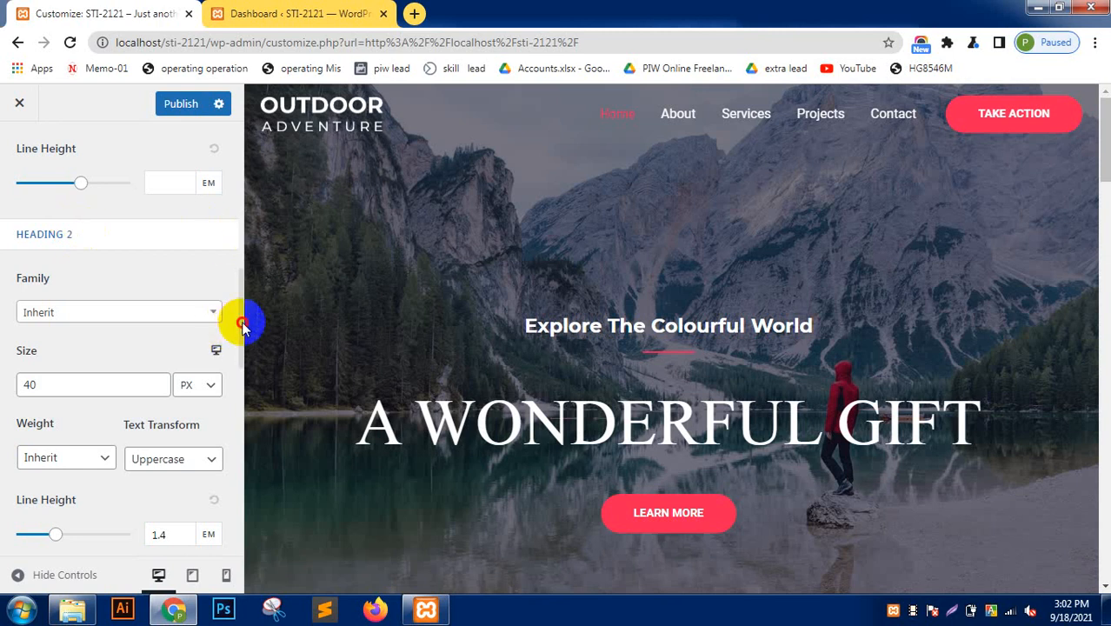
drag(239, 320, 228, 105)
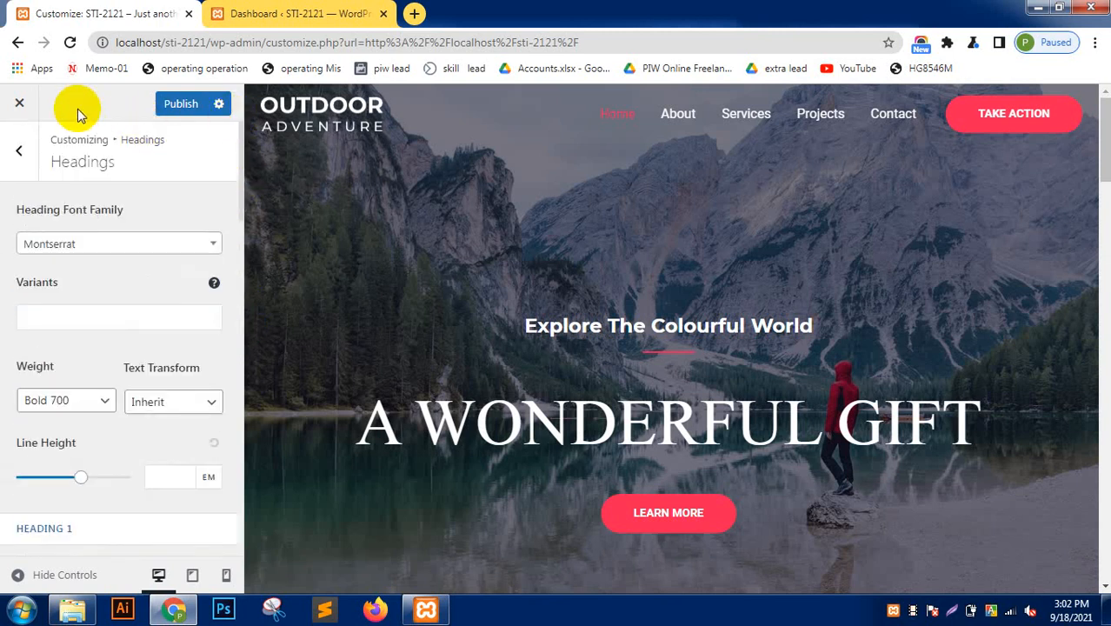
In Global > Colors, set the site text colour to pink #ef0ebb and check the preview quote.
click(19, 174)
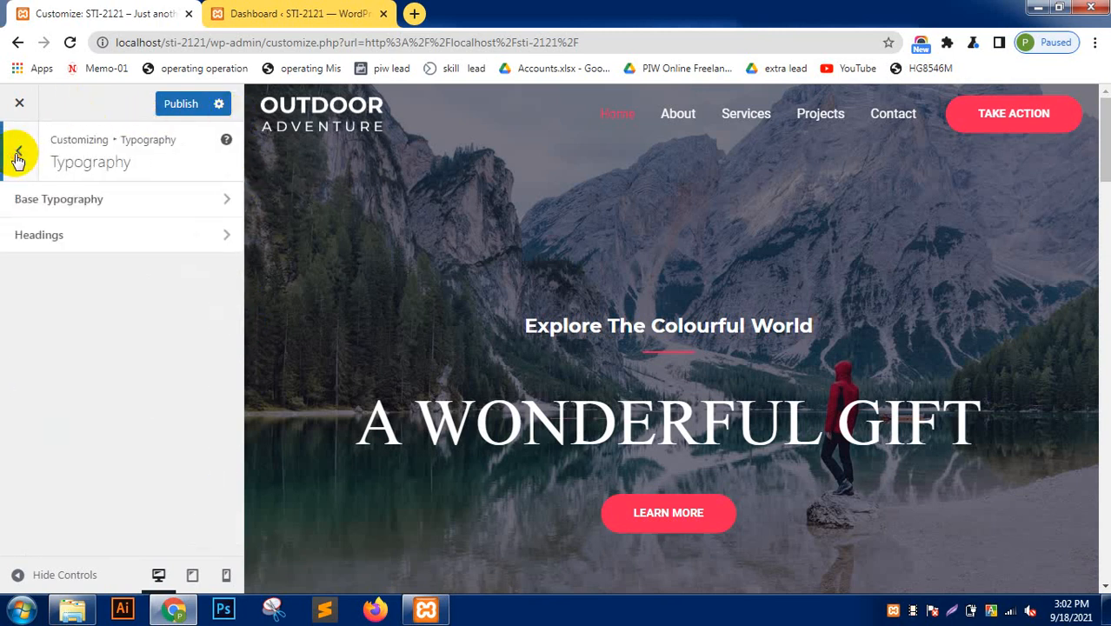
click(21, 176)
click(77, 233)
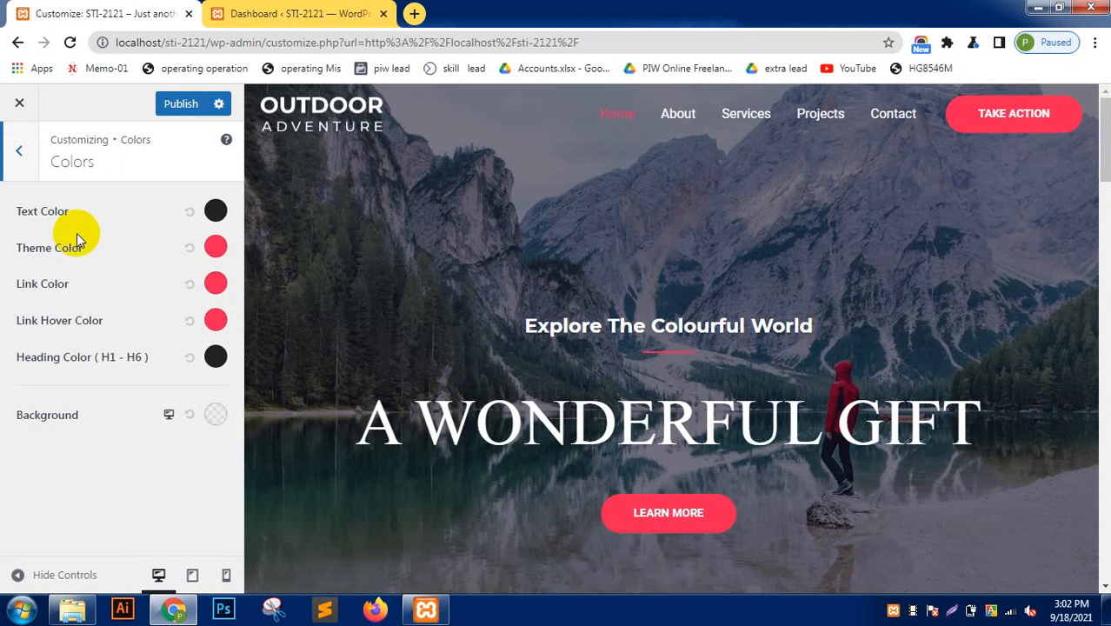
click(216, 215)
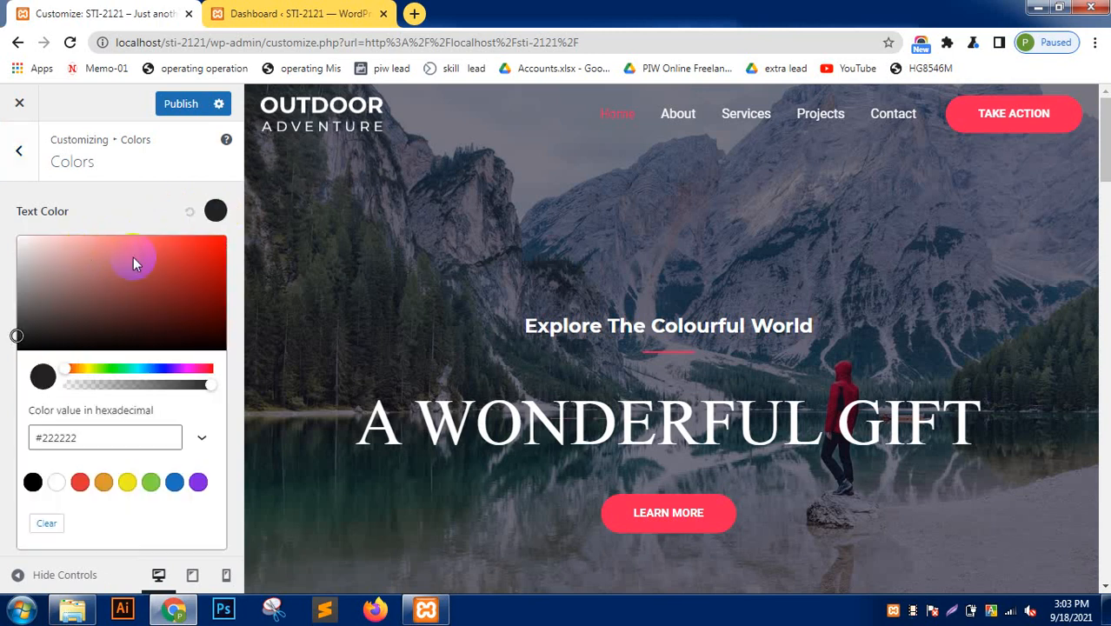
click(192, 369)
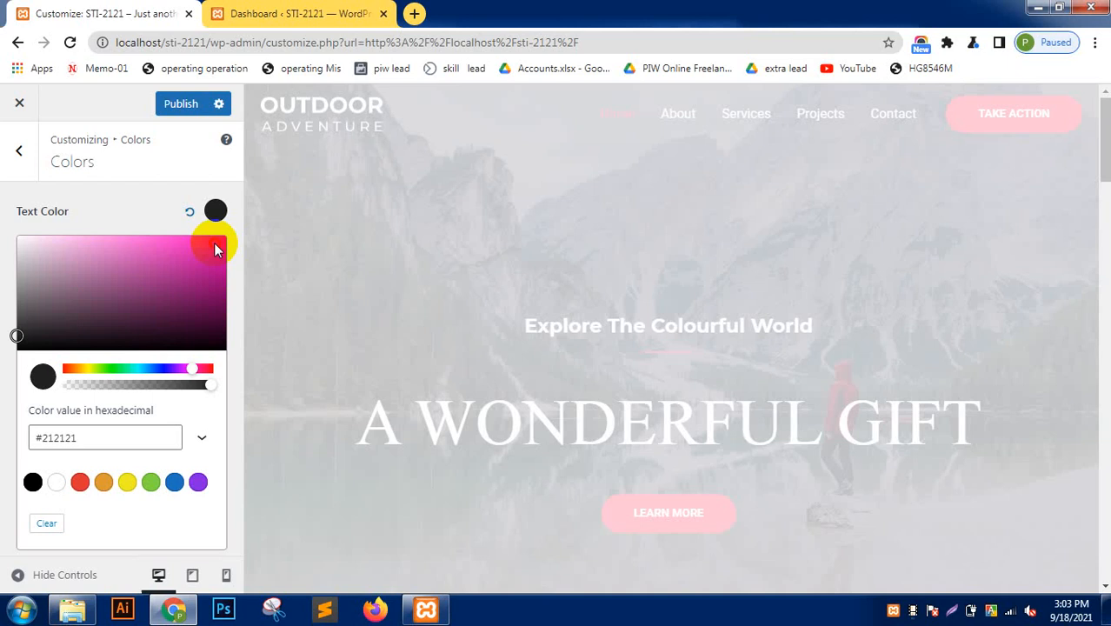
click(214, 245)
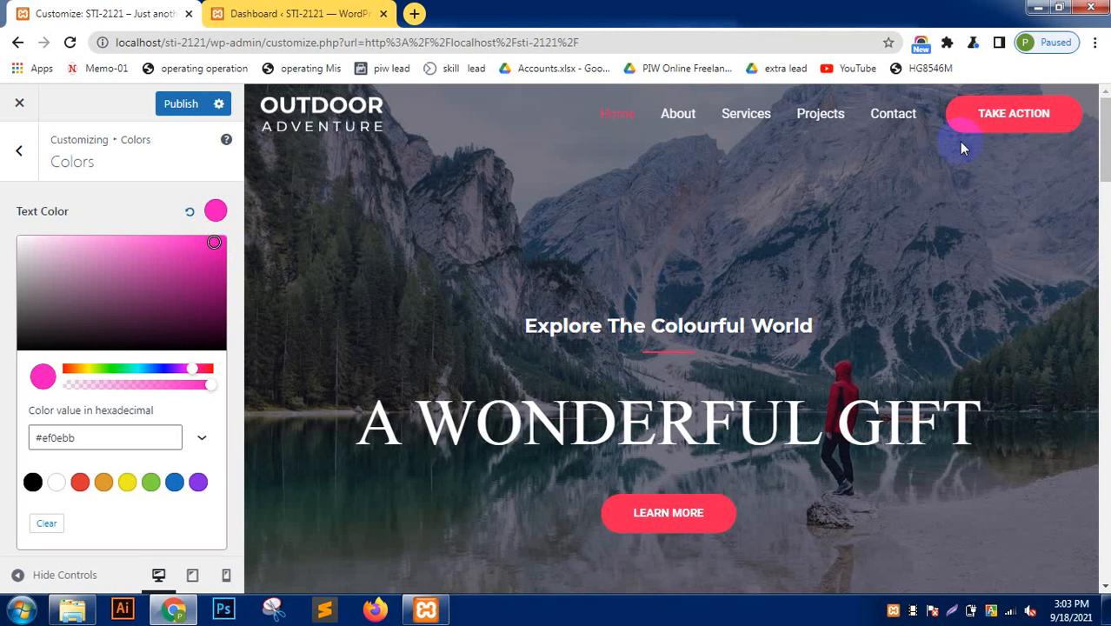
drag(1107, 156, 1102, 229)
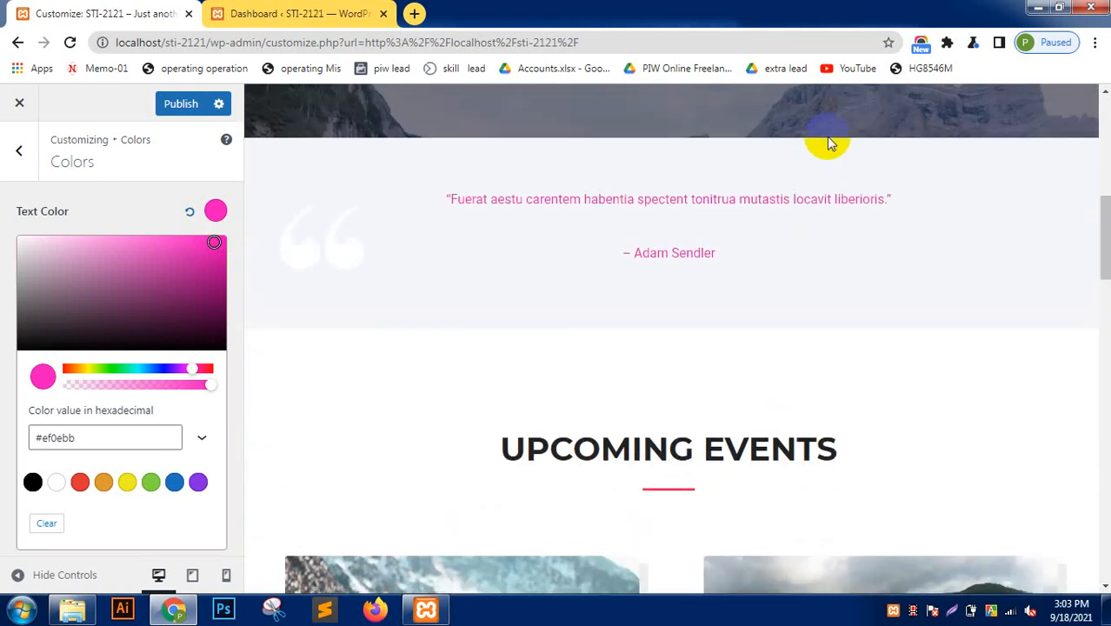
triple_click(768, 195)
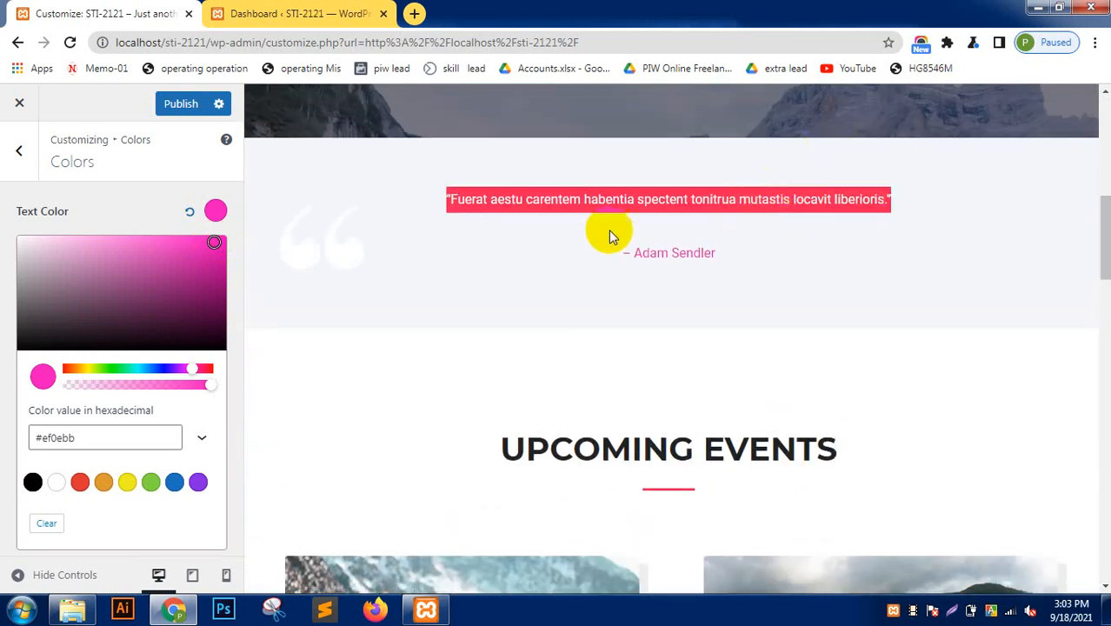
click(479, 272)
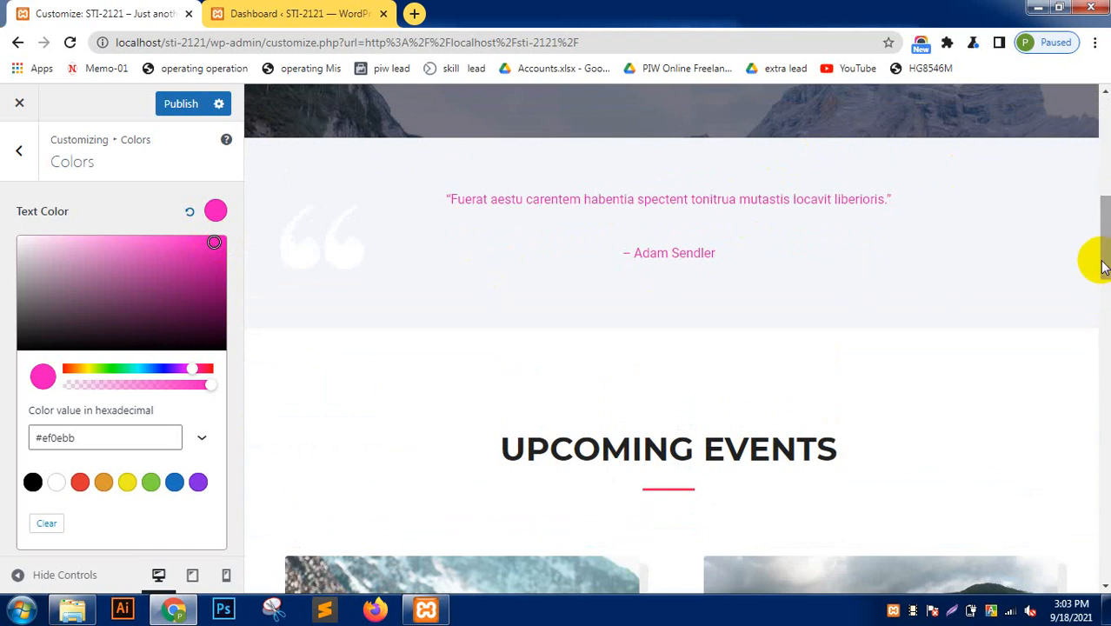
mouse_move(1103, 265)
mouse_down()
mouse_move(1102, 205)
mouse_move(1105, 296)
mouse_move(1104, 257)
mouse_up()
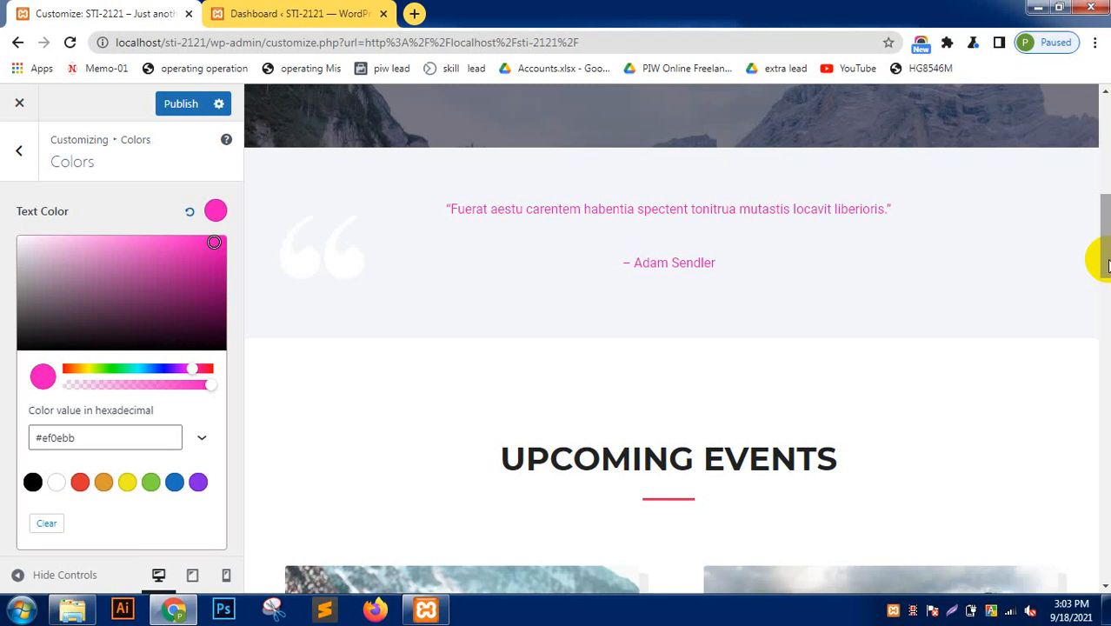
click(3, 279)
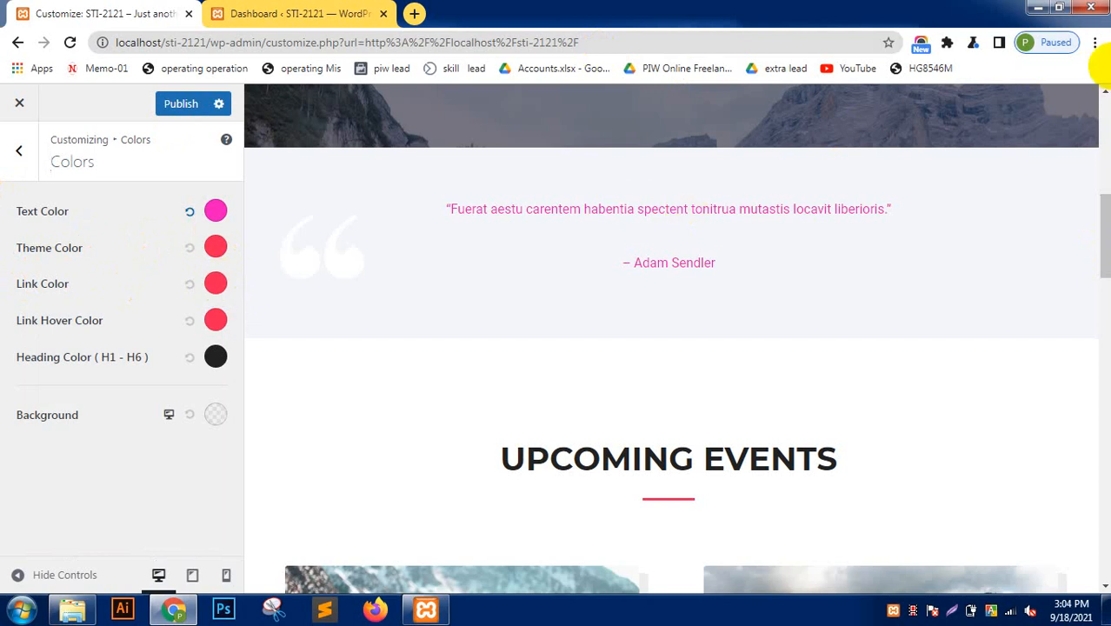
Change the link colour from red to blue #0f13ea.
drag(1103, 218, 1101, 118)
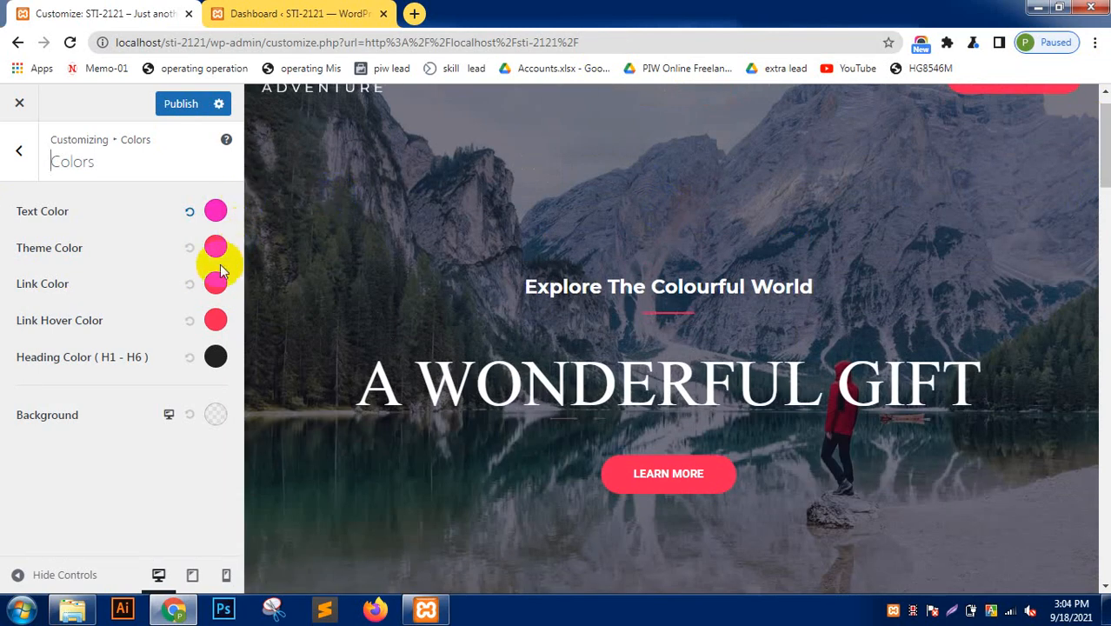
click(217, 287)
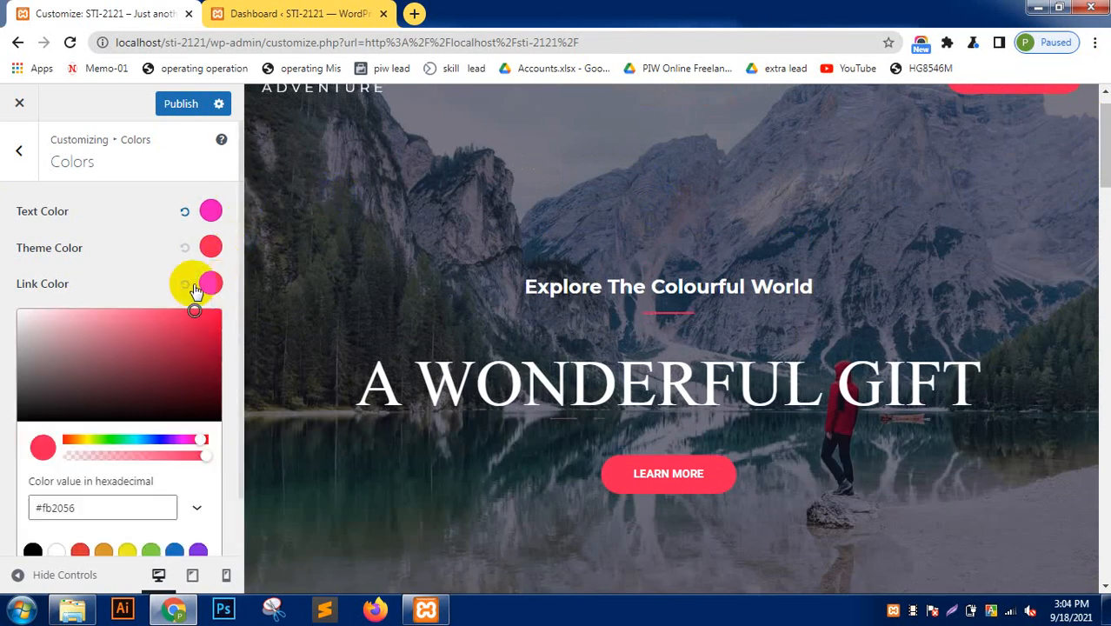
click(159, 441)
click(207, 311)
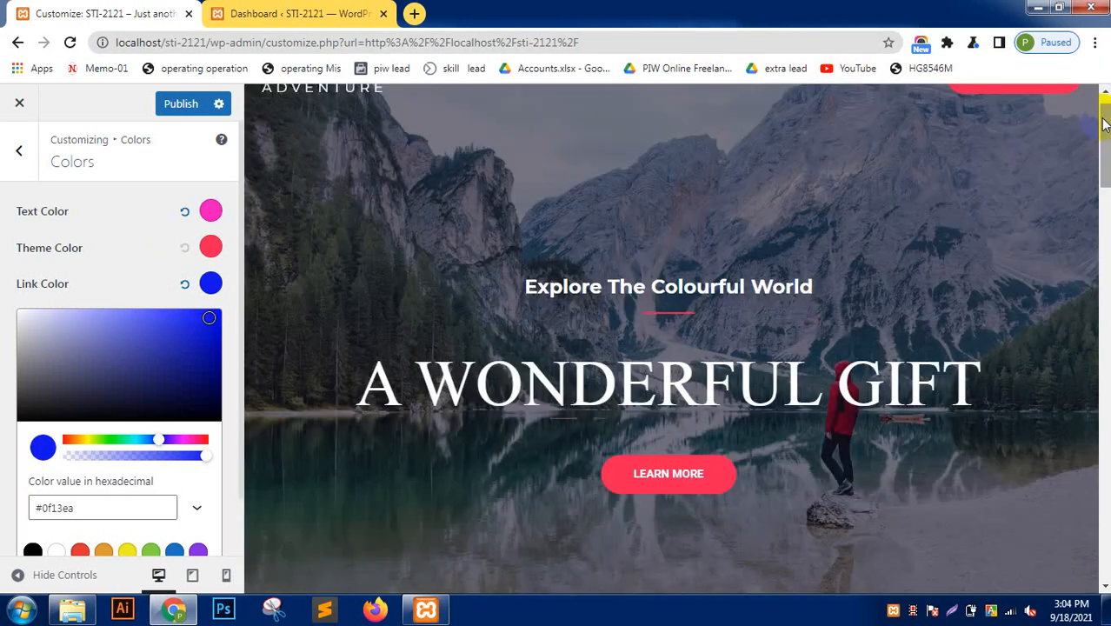
drag(1104, 124, 1104, 76)
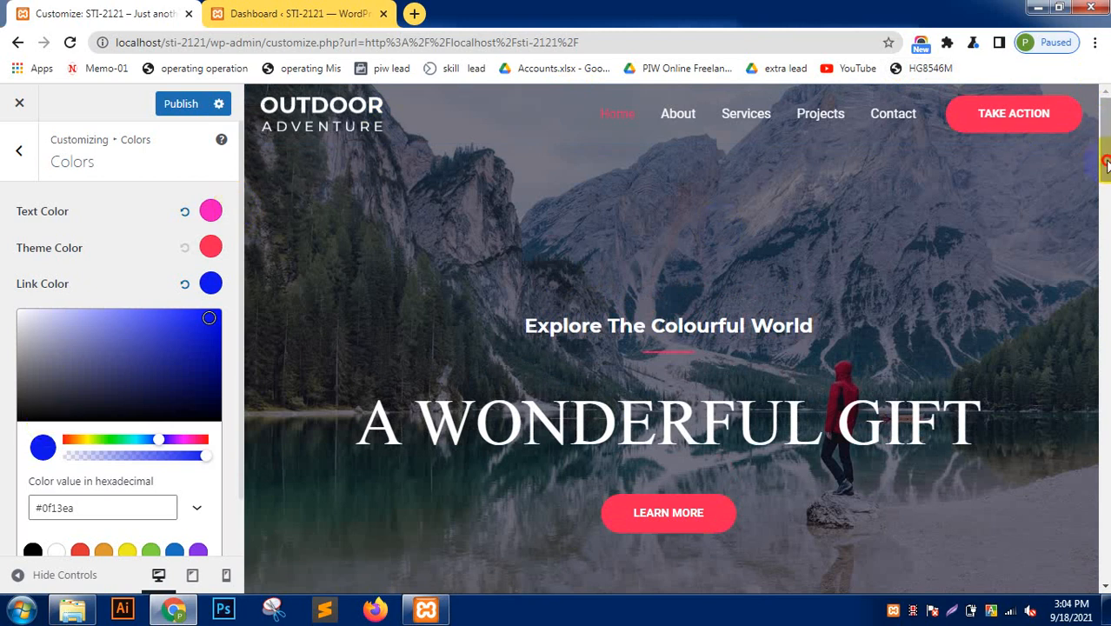
drag(1105, 169, 1093, 64)
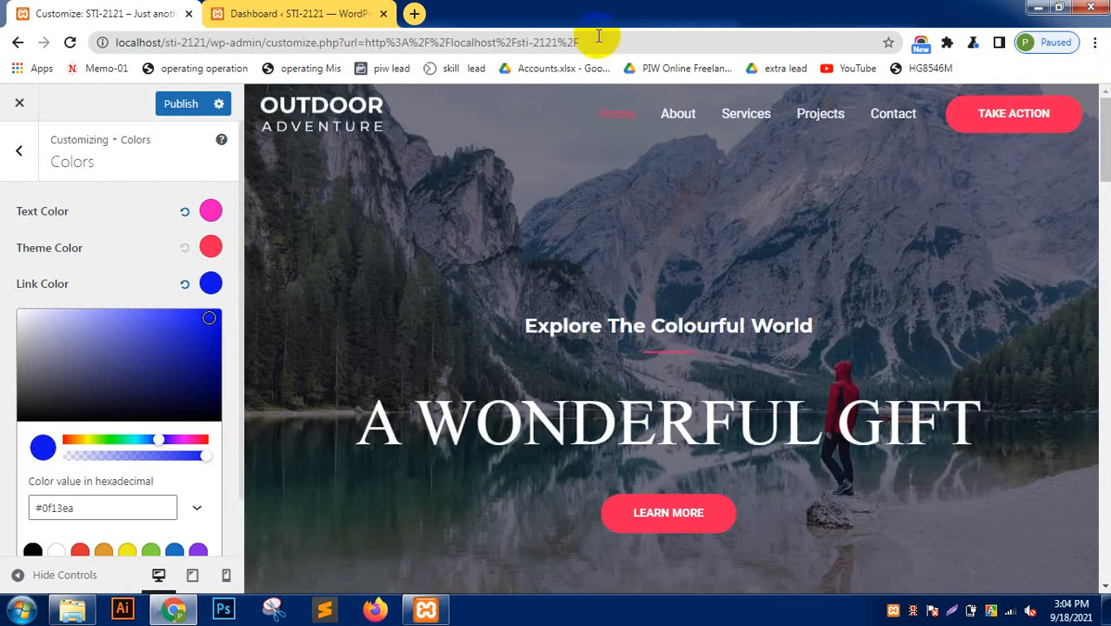
click(3, 329)
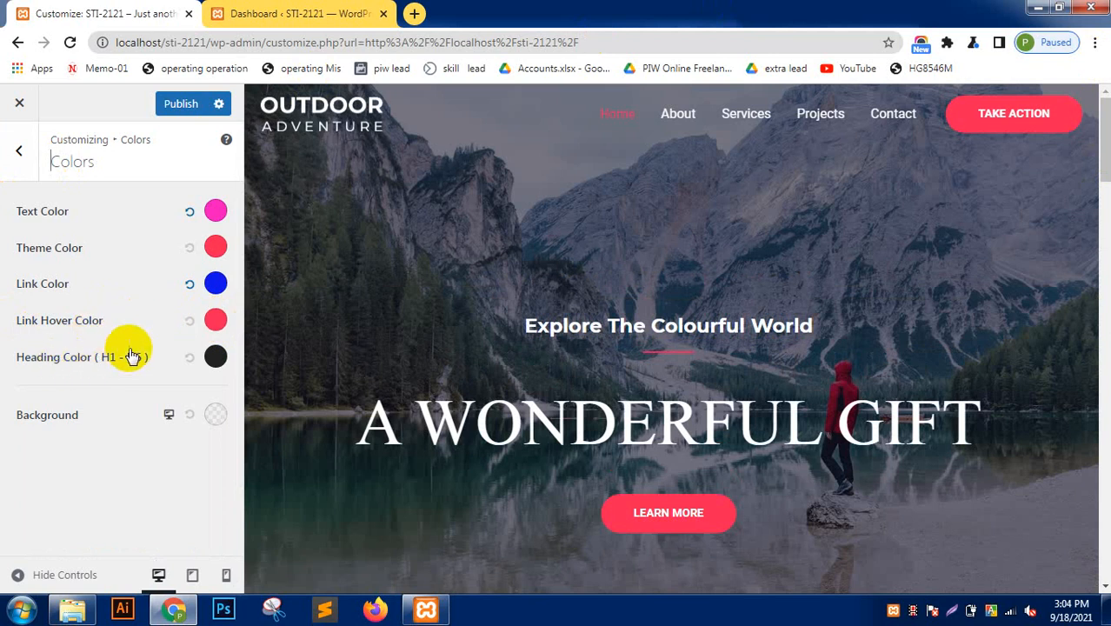
Set the H1–H6 heading colour to bright red.
click(214, 358)
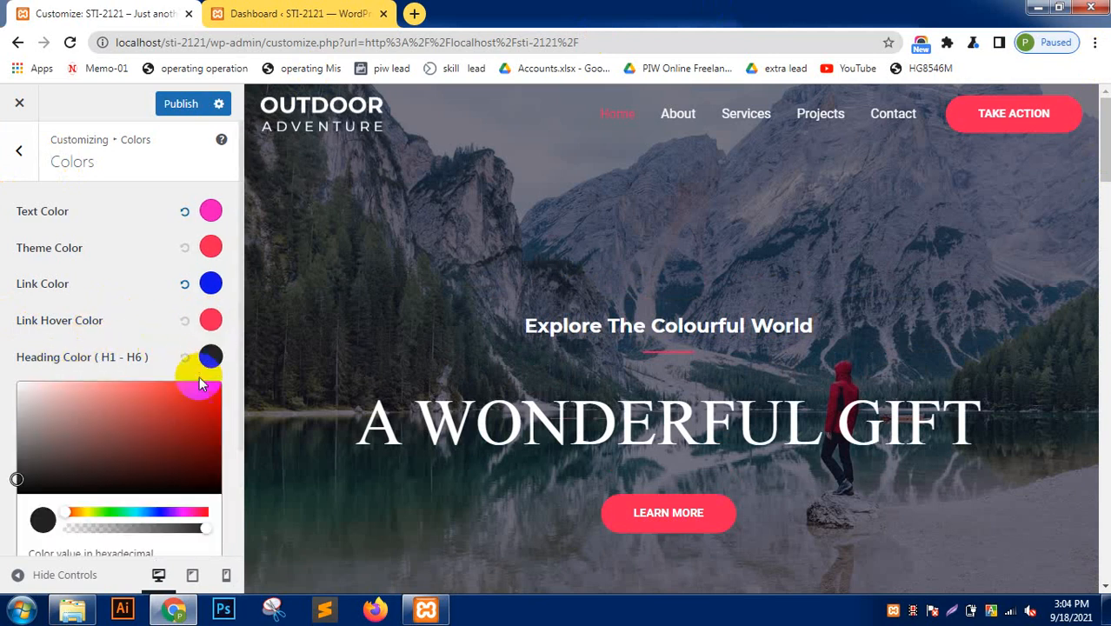
click(4, 296)
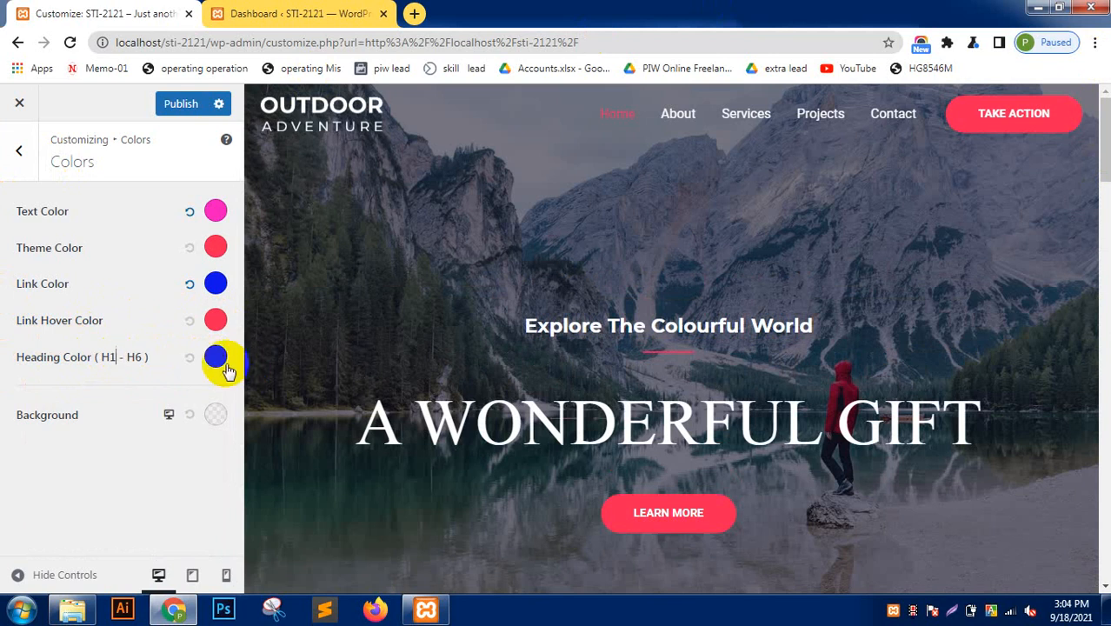
click(213, 359)
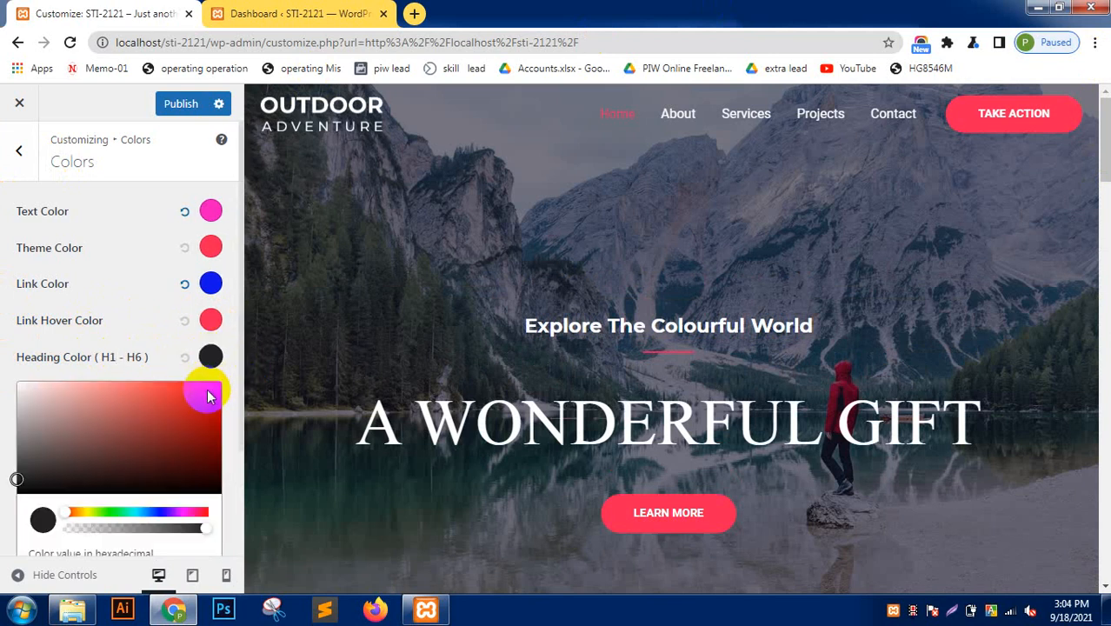
click(211, 388)
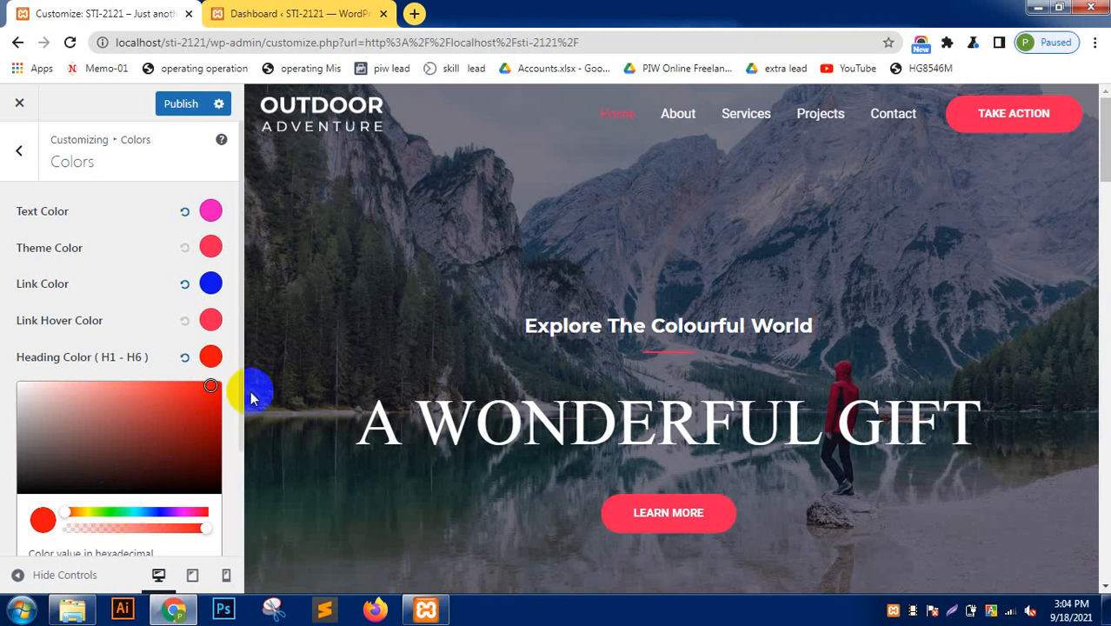
drag(240, 326, 242, 402)
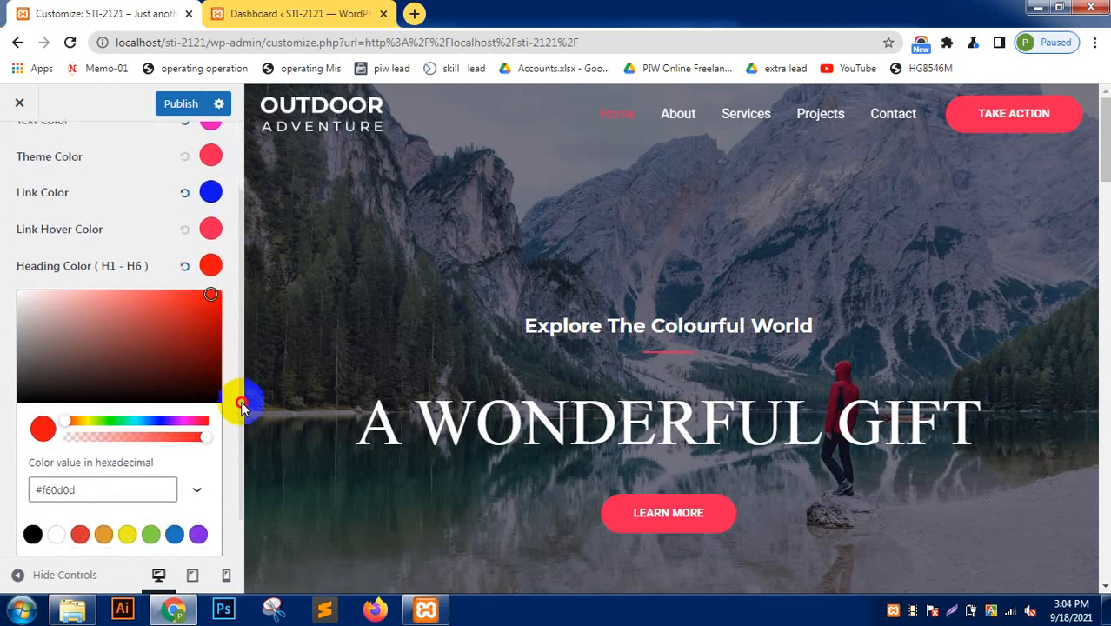
click(92, 392)
Recheck the heading colour's hex value, around #f60d0d.
click(215, 357)
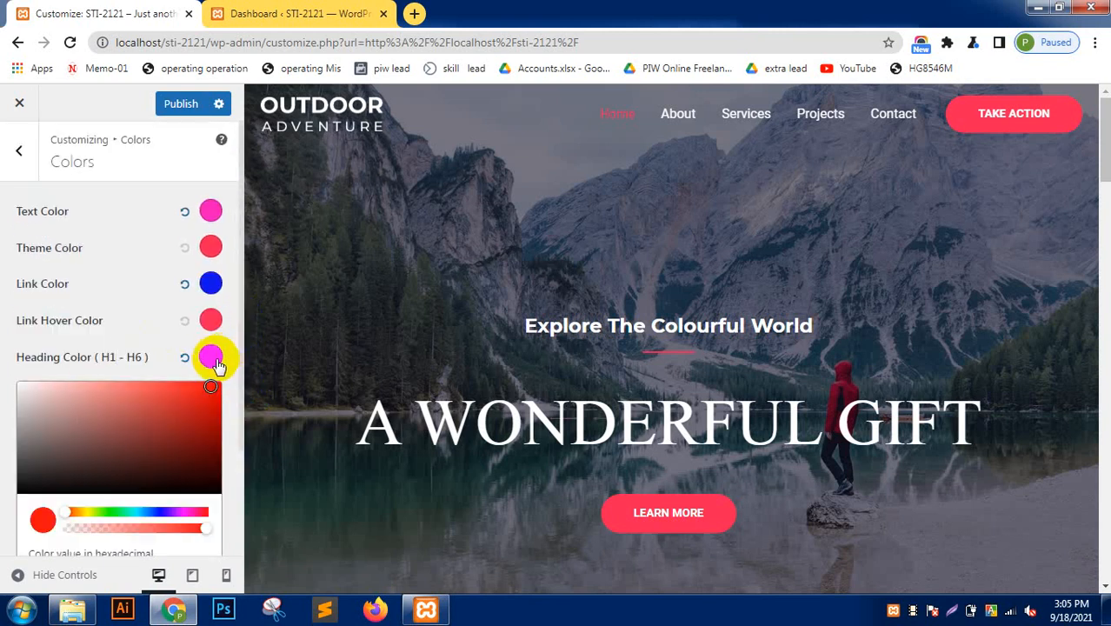
drag(241, 339, 240, 393)
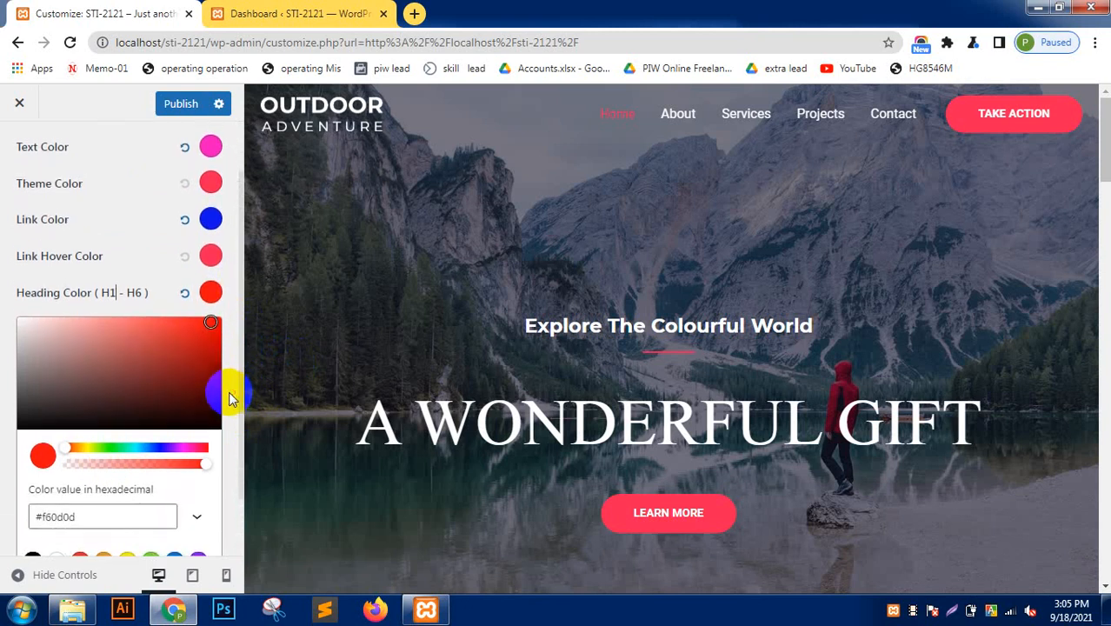
click(228, 391)
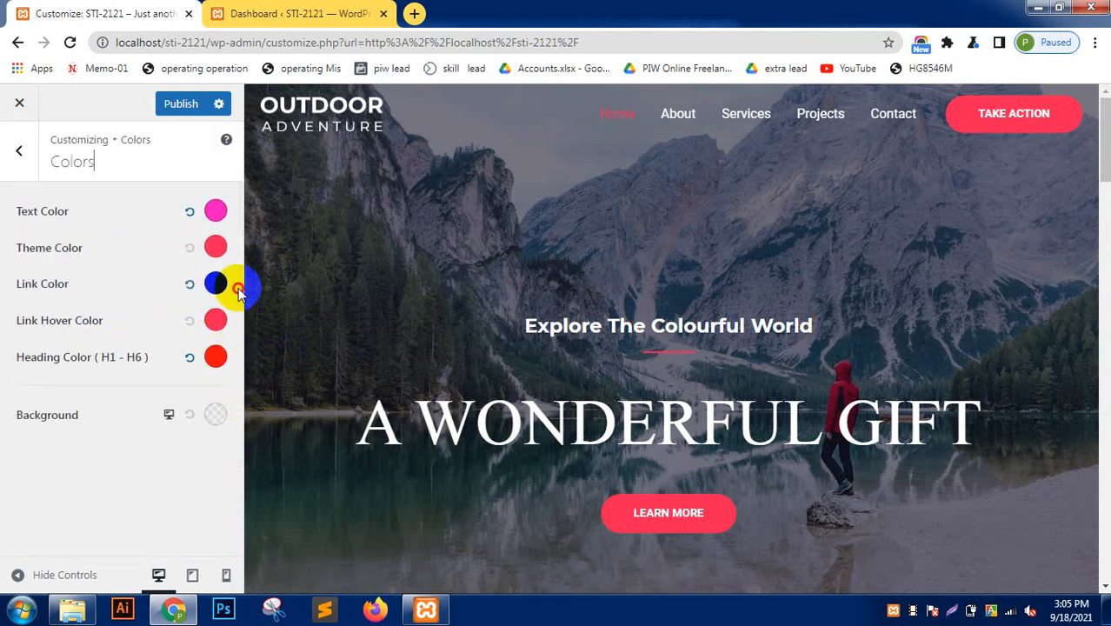
click(214, 356)
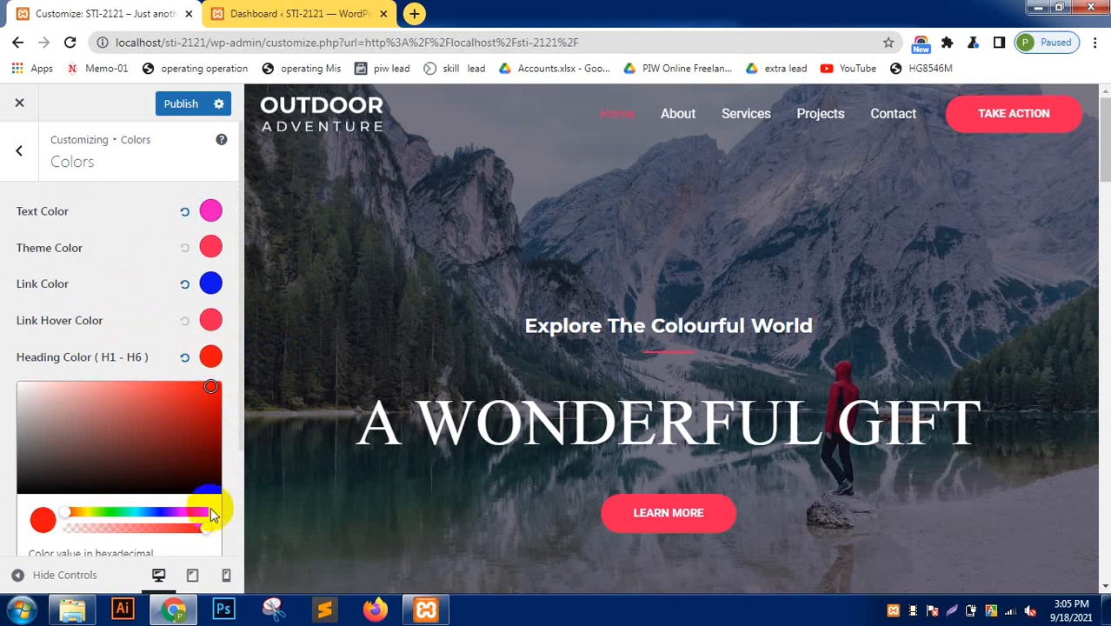
scroll(212, 523, down, 2)
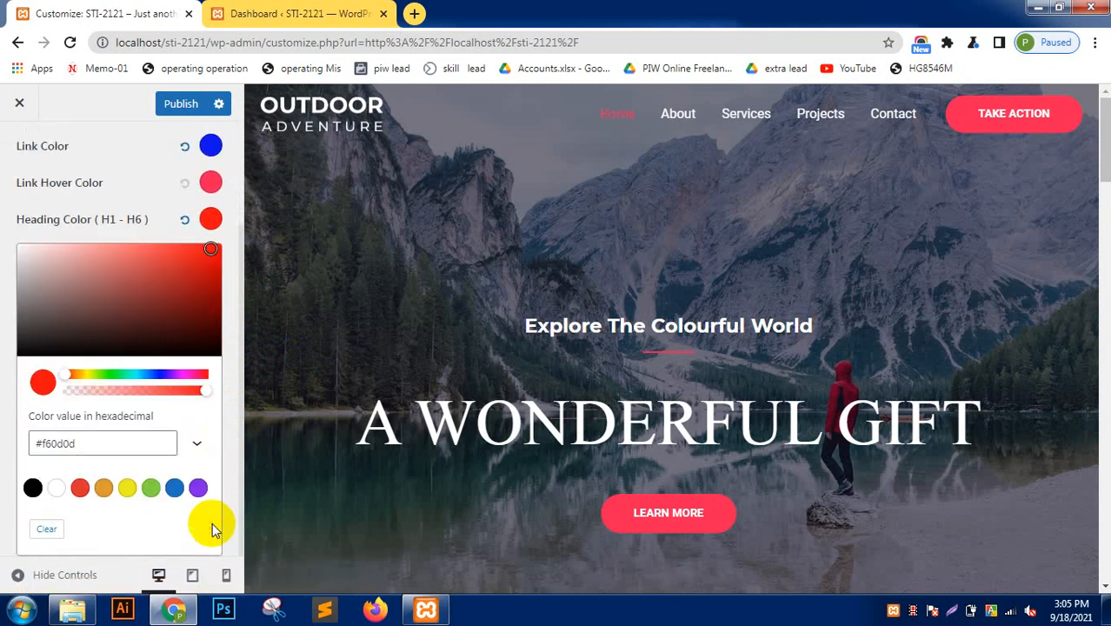
click(128, 441)
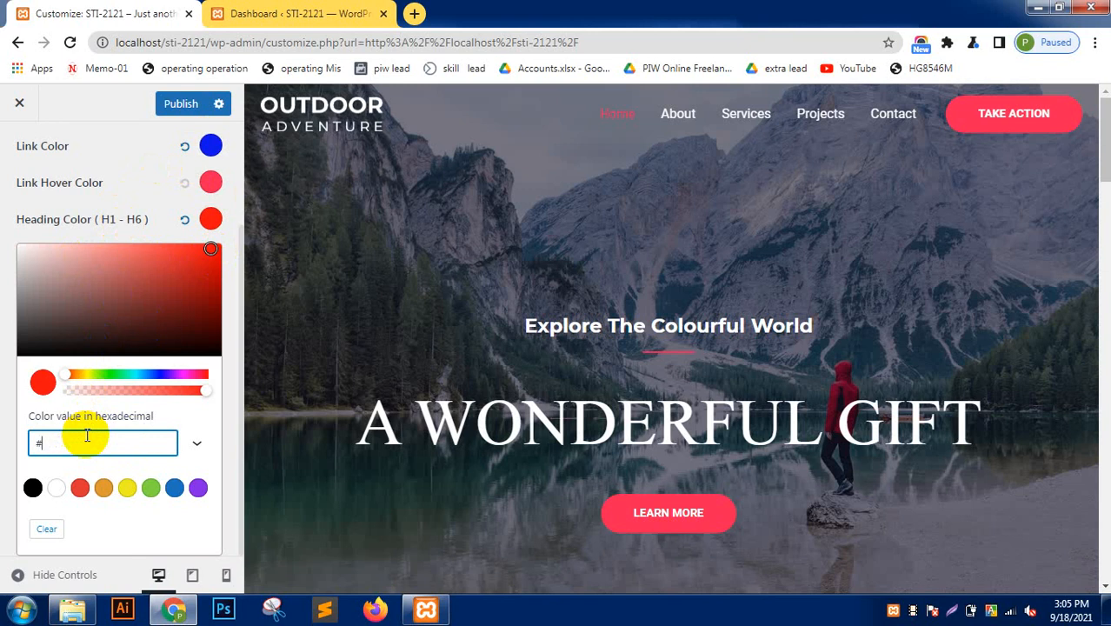
click(5, 306)
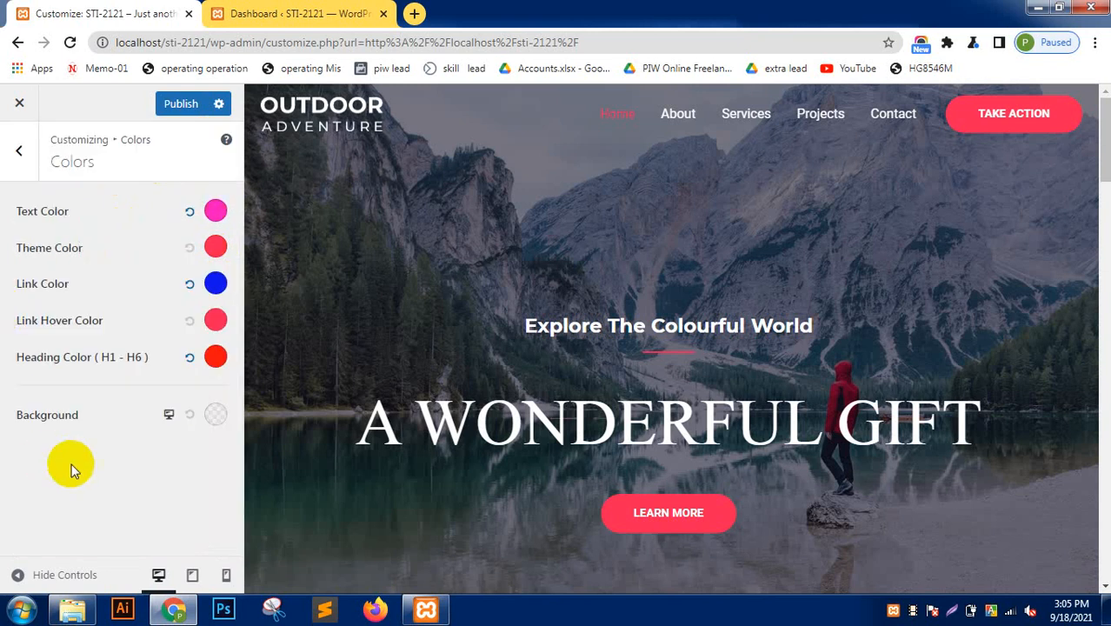
Check the background Gradient and Image options and the Container's 1200 px Boxed layout.
click(211, 416)
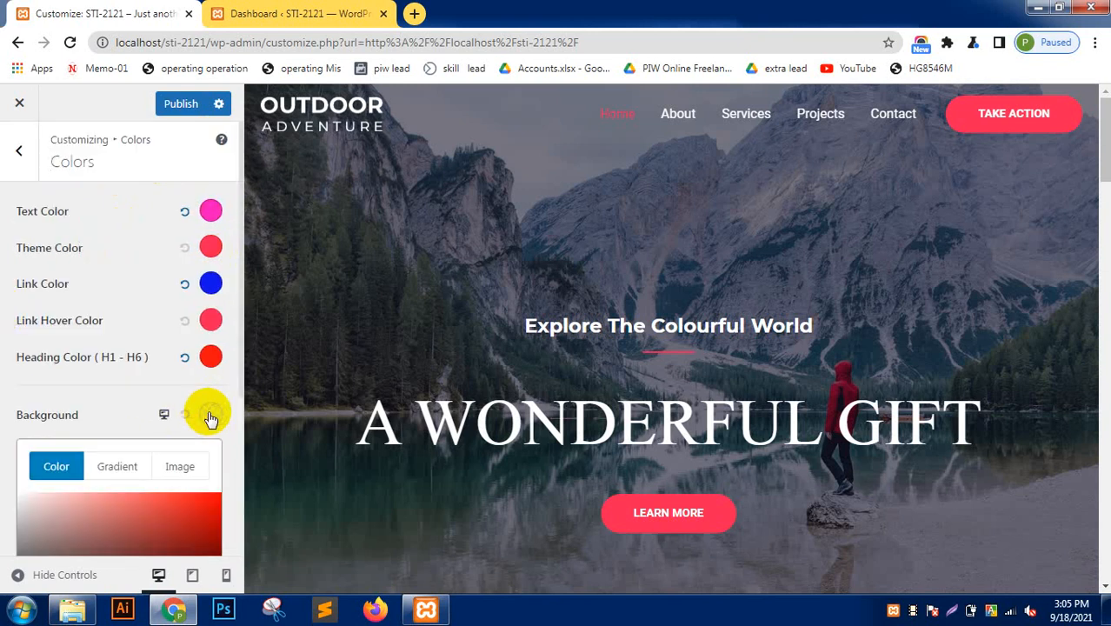
click(109, 467)
click(177, 466)
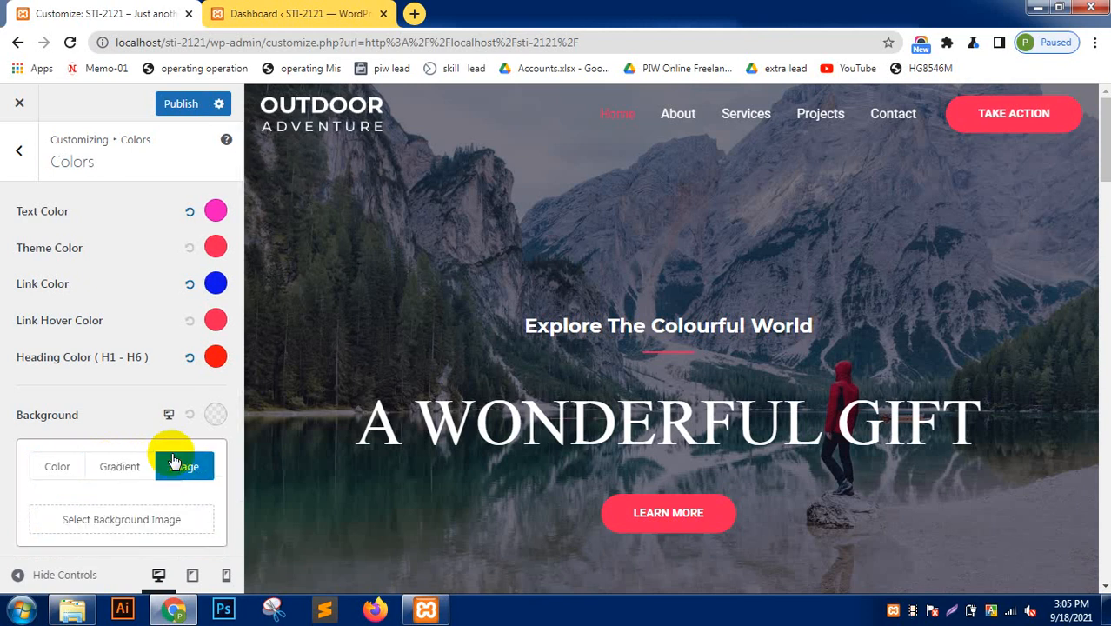
click(11, 162)
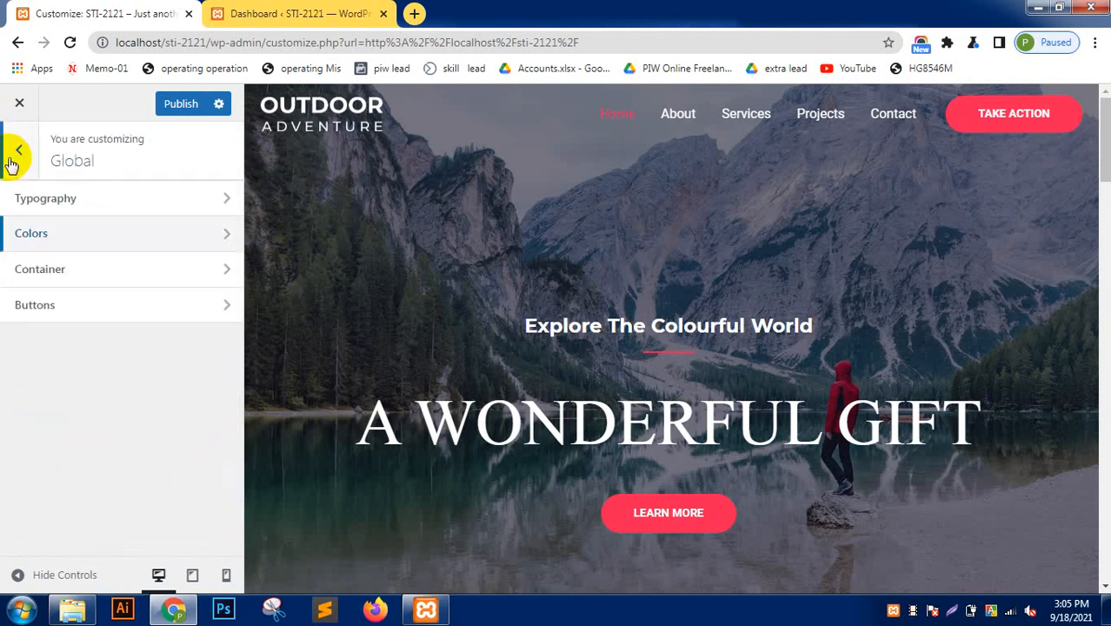
click(59, 265)
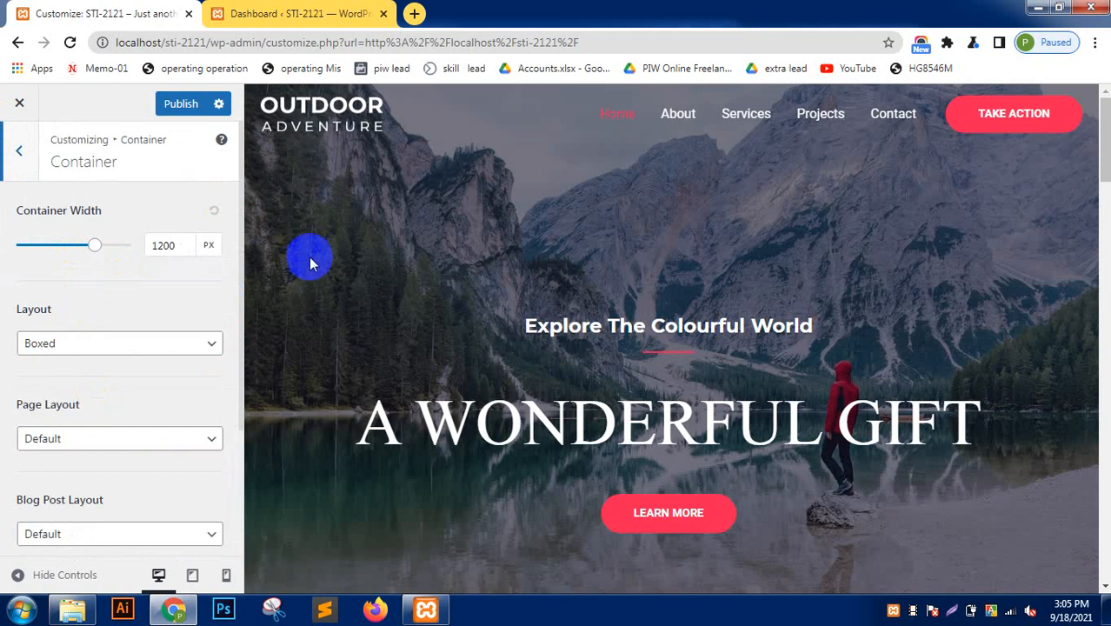
click(19, 153)
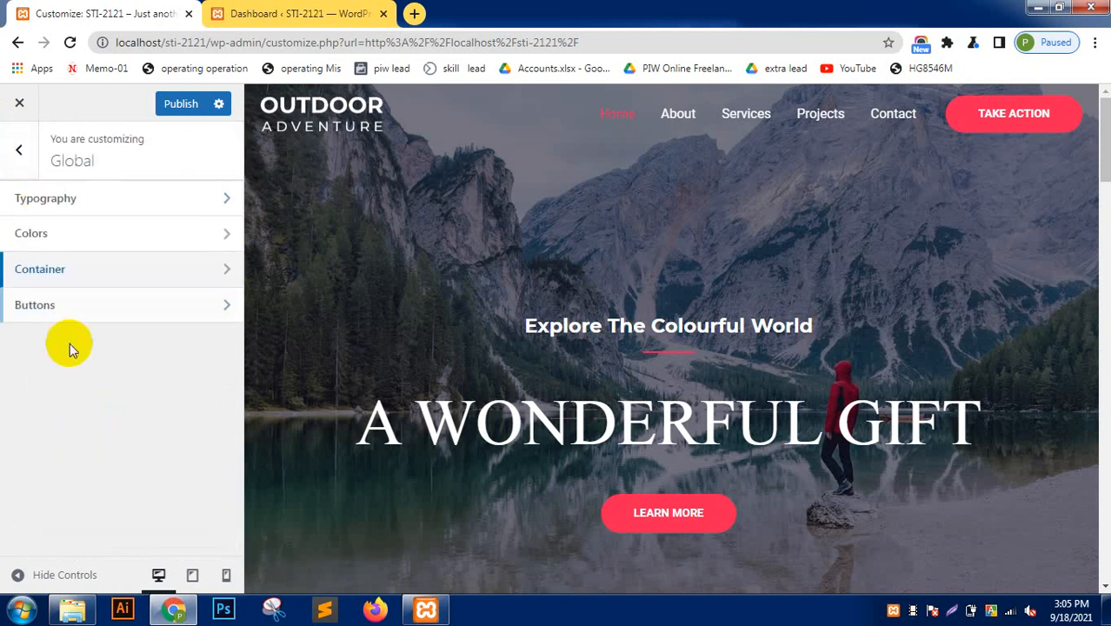
Give the buttons a blue #1e28fa background and a green #49fa1e hover colour.
click(86, 318)
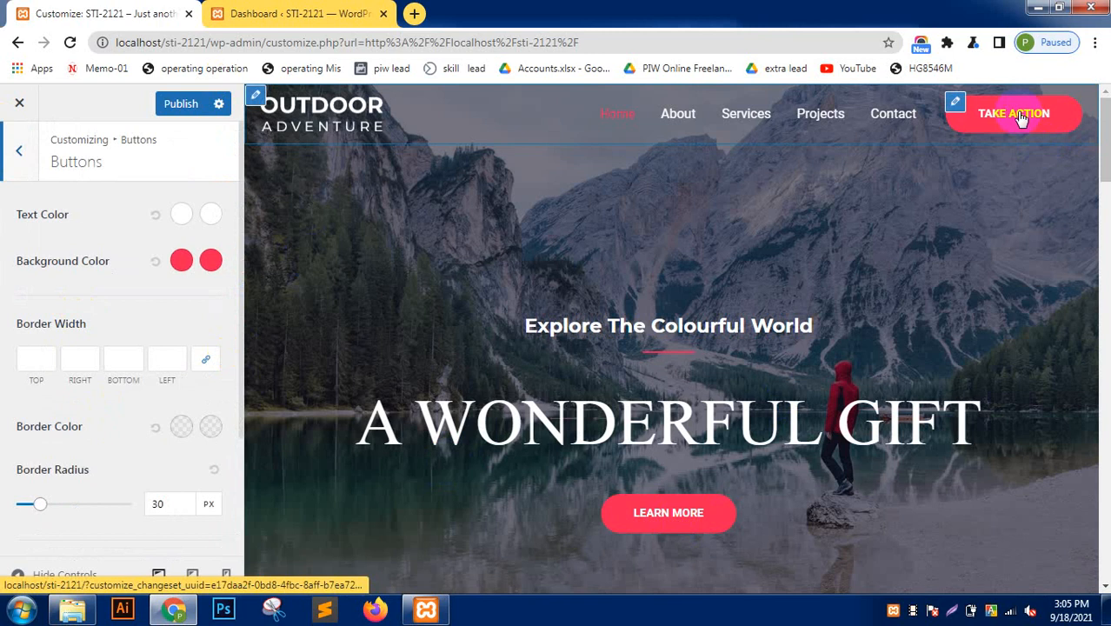
click(182, 261)
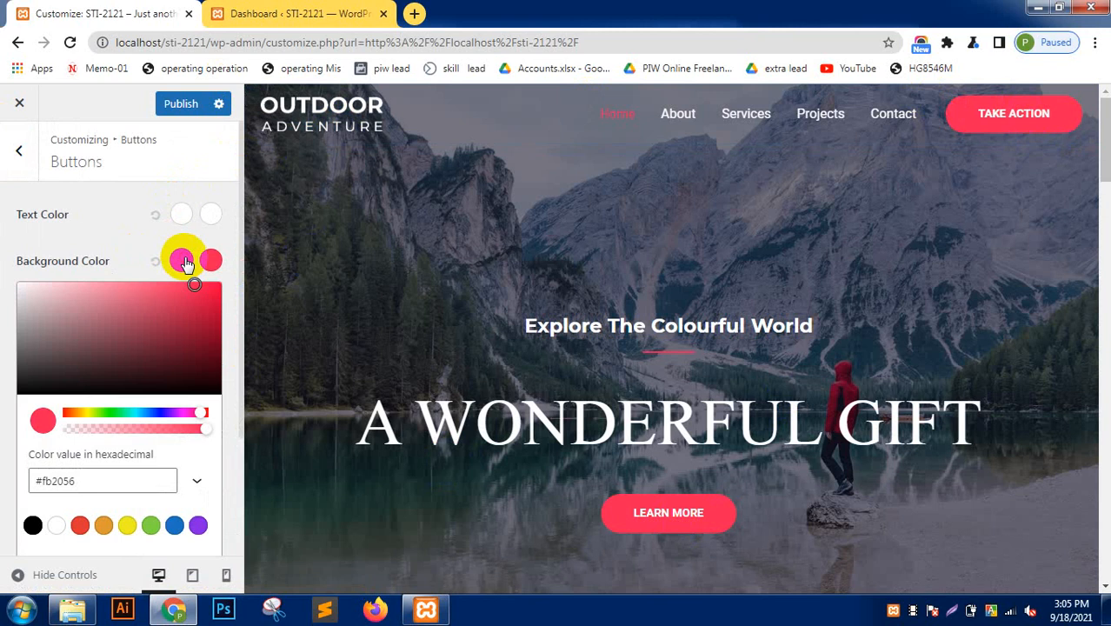
click(159, 414)
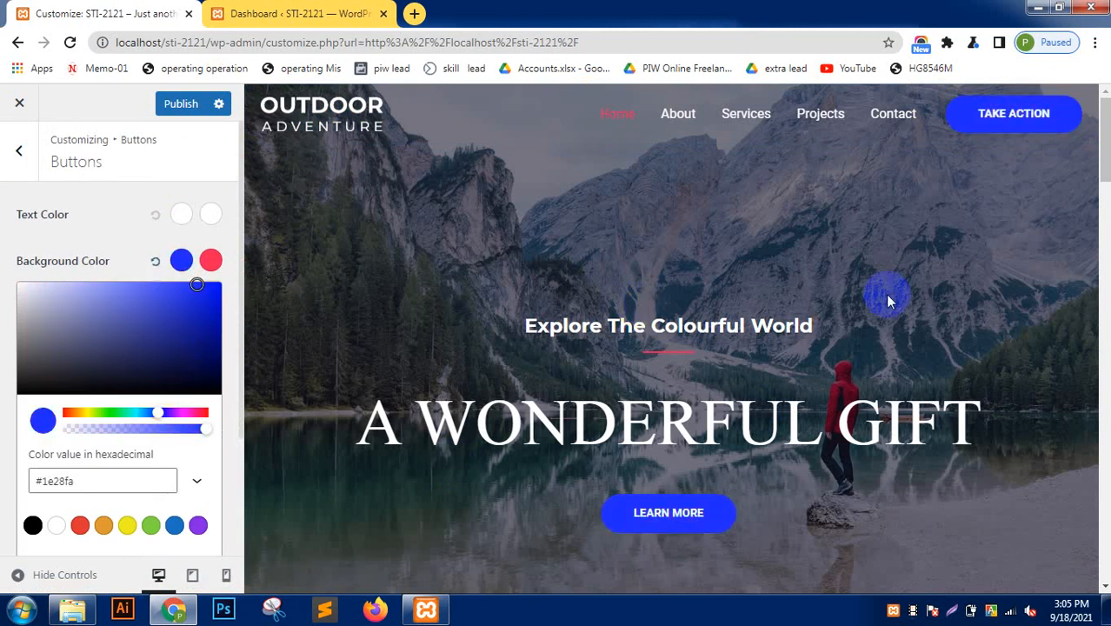
click(209, 264)
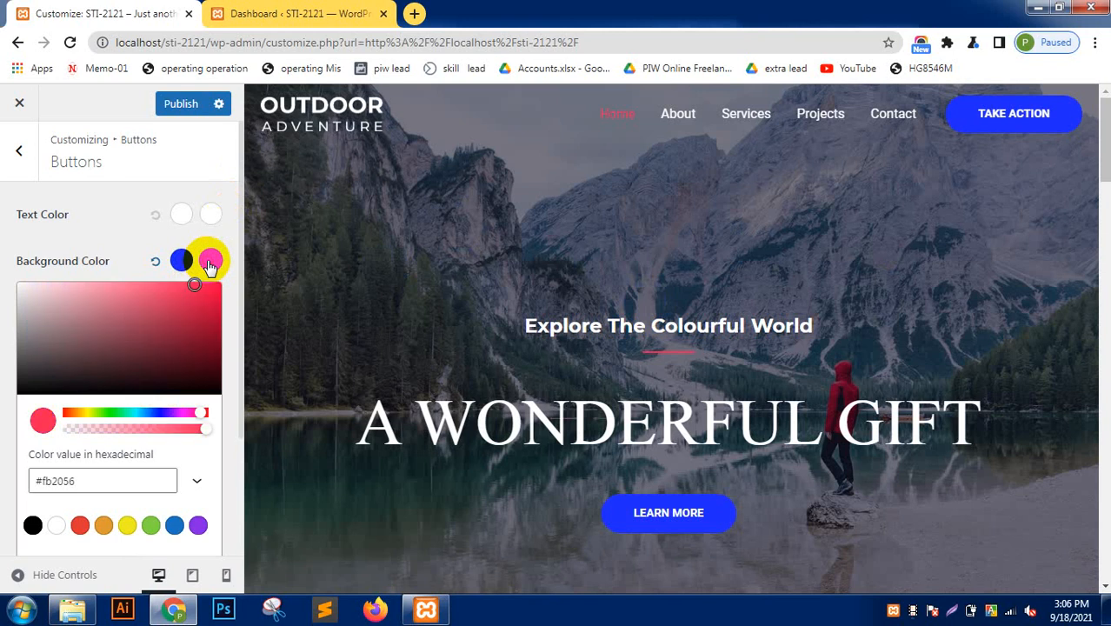
click(108, 414)
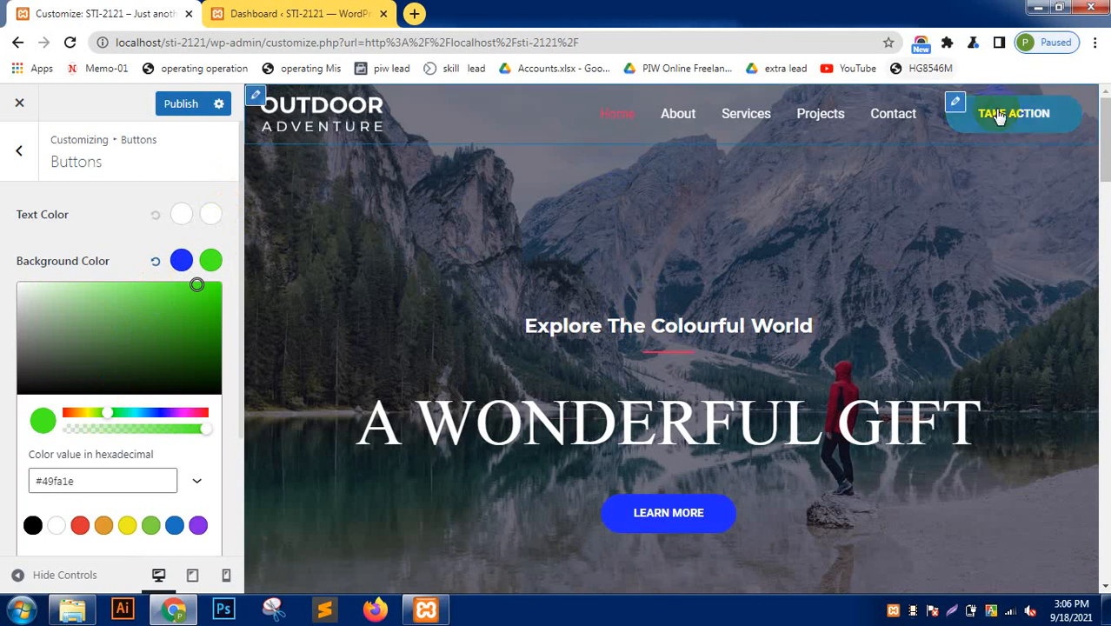
click(630, 234)
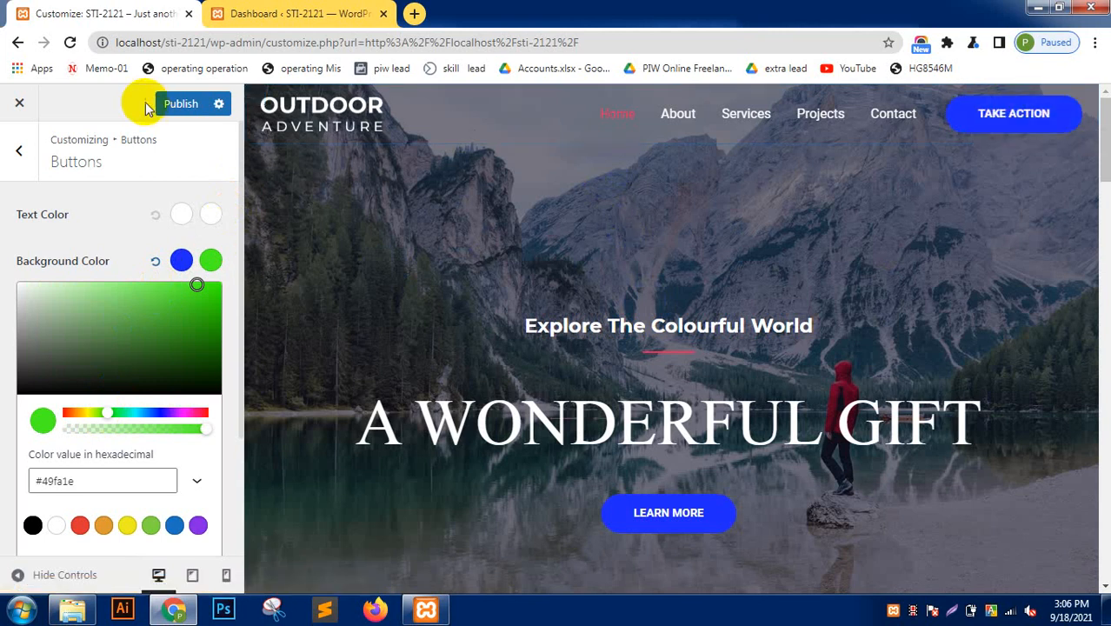
click(4, 295)
click(35, 356)
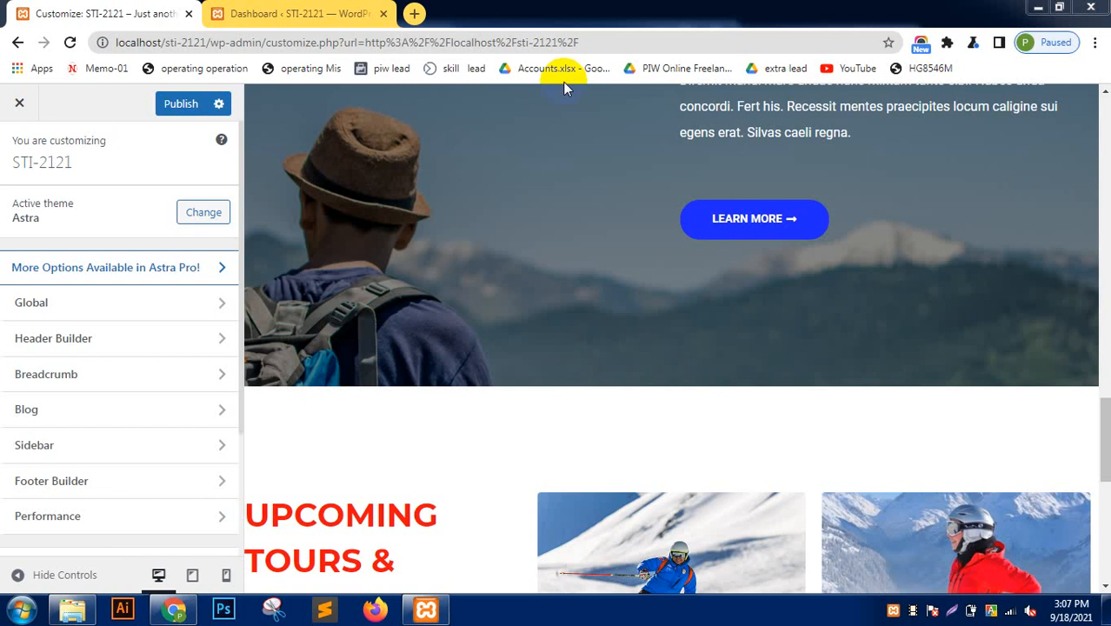
Open the Global settings group and scroll the preview back to the top.
click(116, 302)
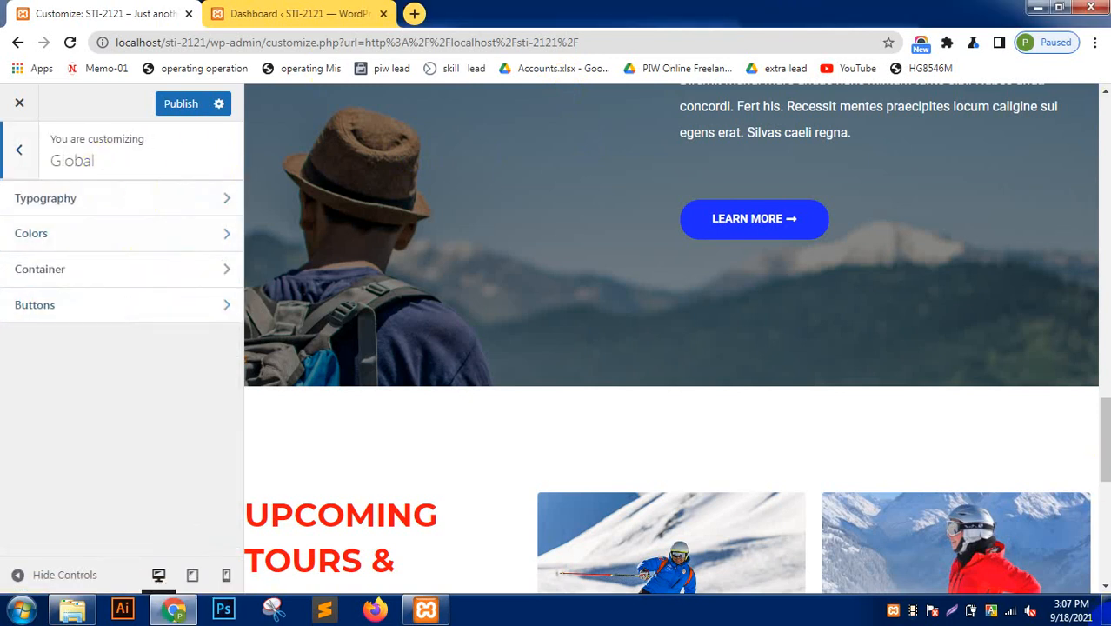
drag(1102, 430, 1105, 62)
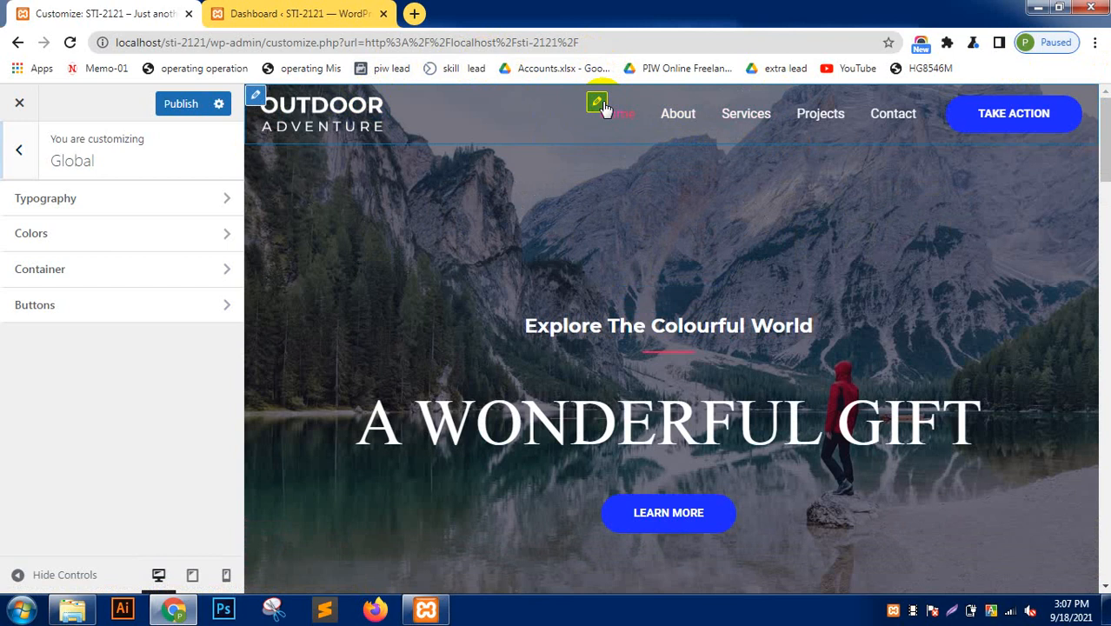
Open the Primary Menu header settings and move Site Title & Logo to centre, then back left.
click(600, 105)
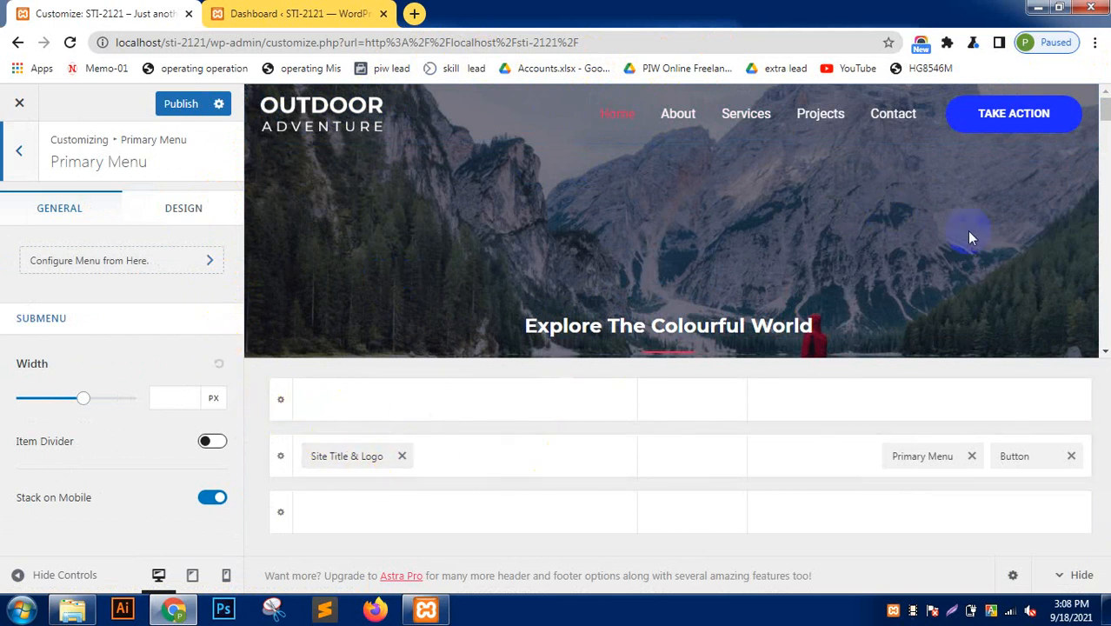
scroll(1105, 111, down, 1)
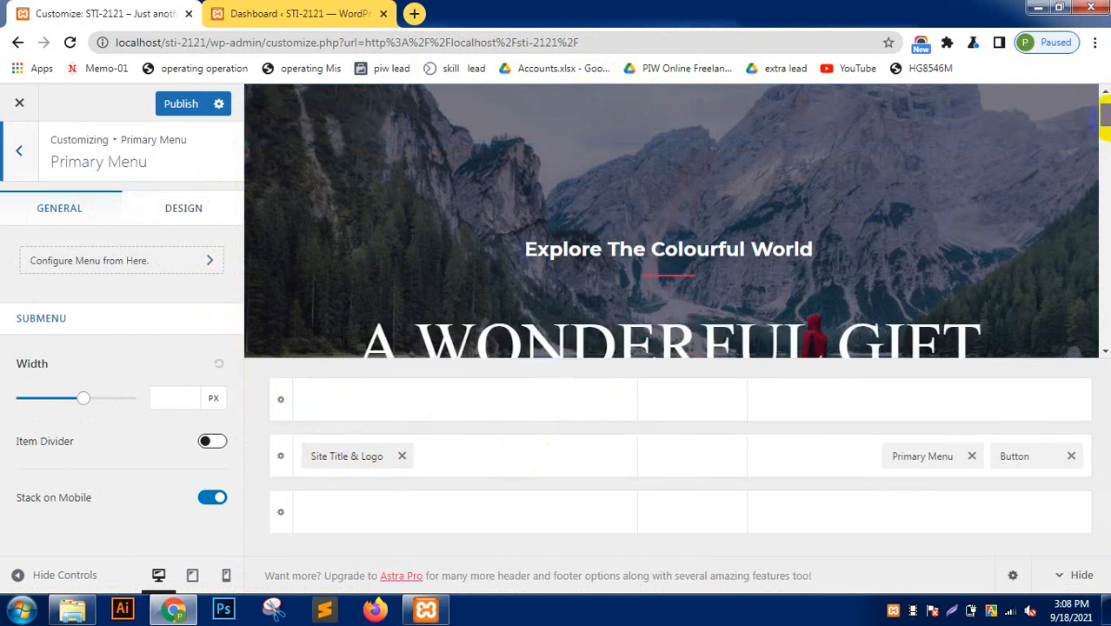
scroll(1105, 111, up, 1)
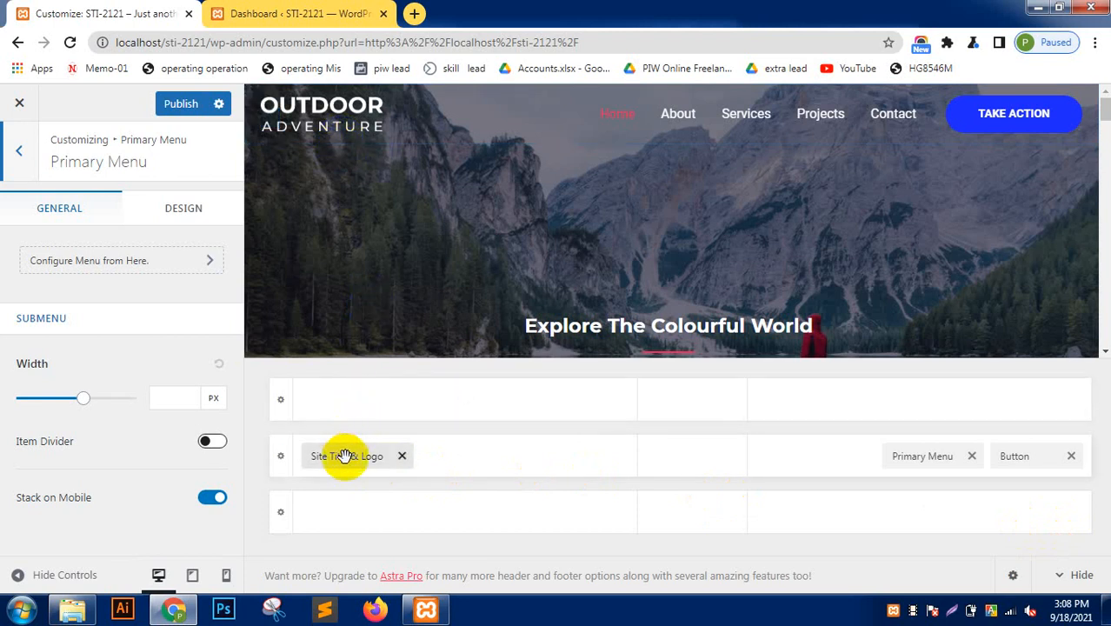
drag(369, 466, 565, 457)
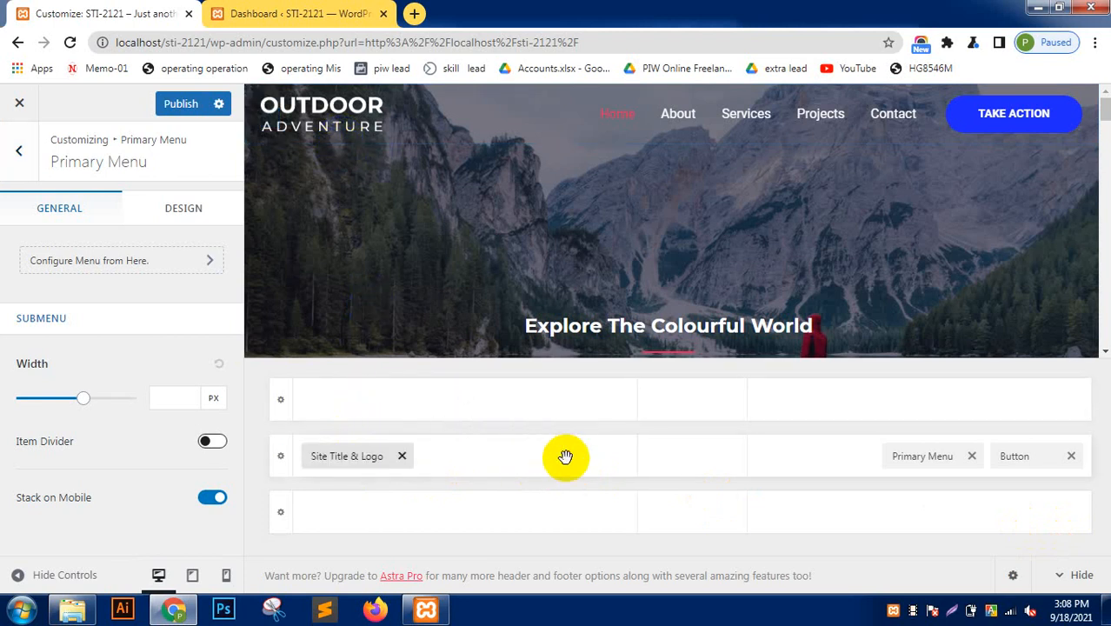
drag(355, 454, 677, 487)
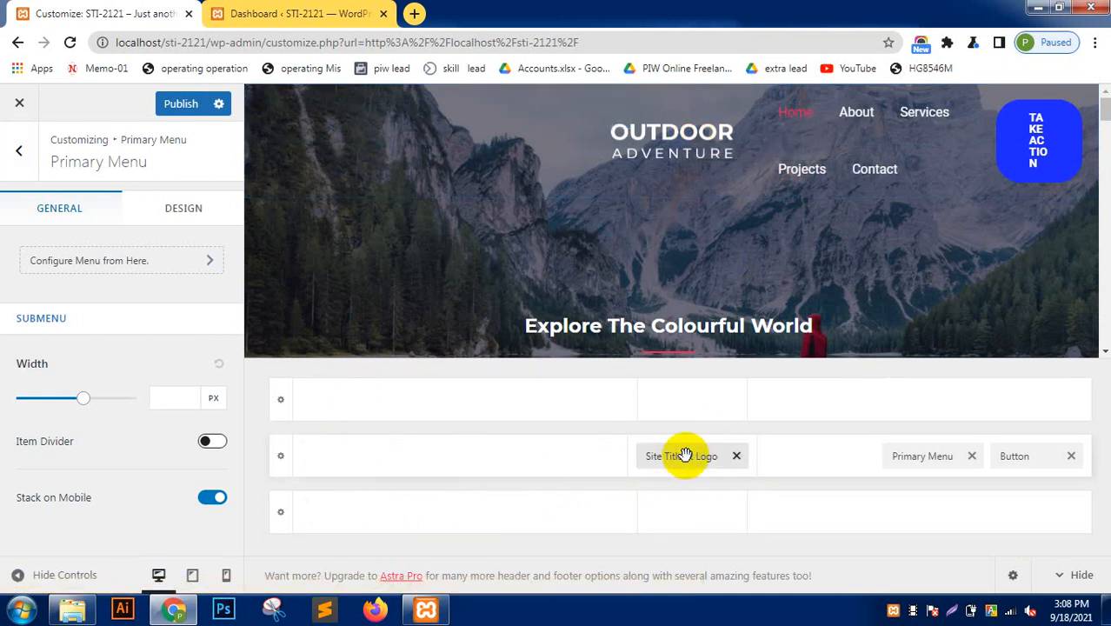
drag(685, 456, 320, 476)
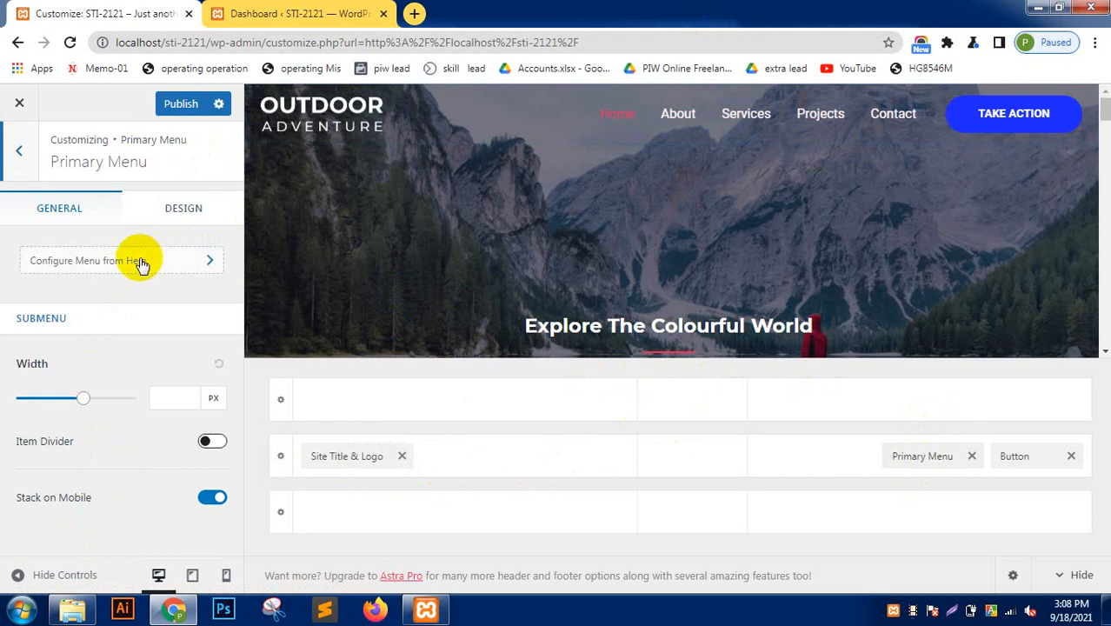
Review the Primary Menu Design options, keeping the menu hover style at None.
click(176, 200)
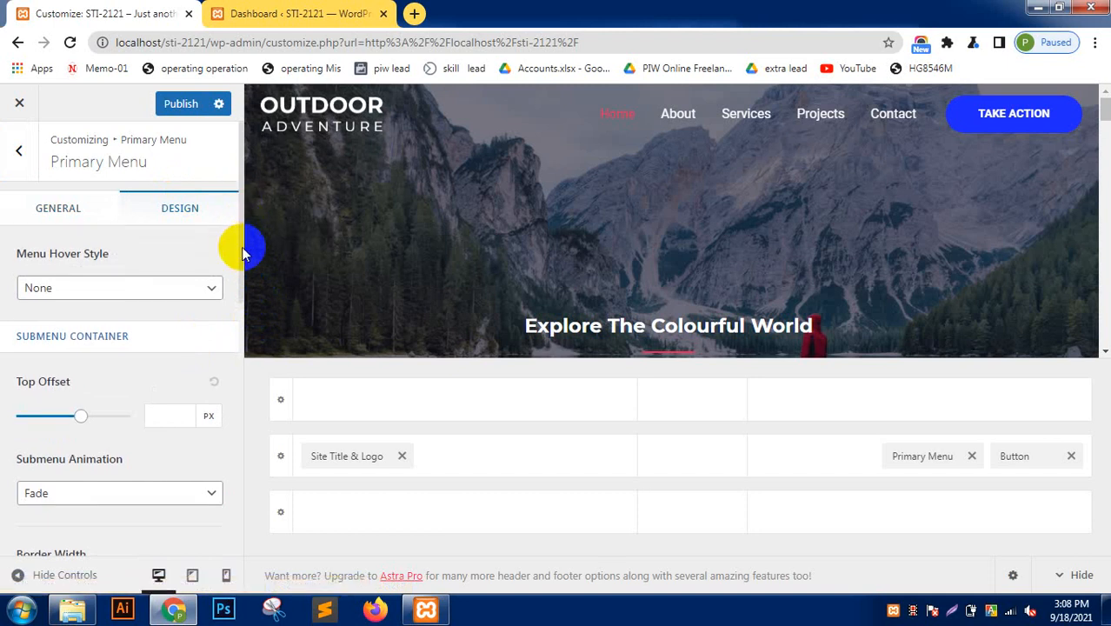
drag(243, 250, 236, 343)
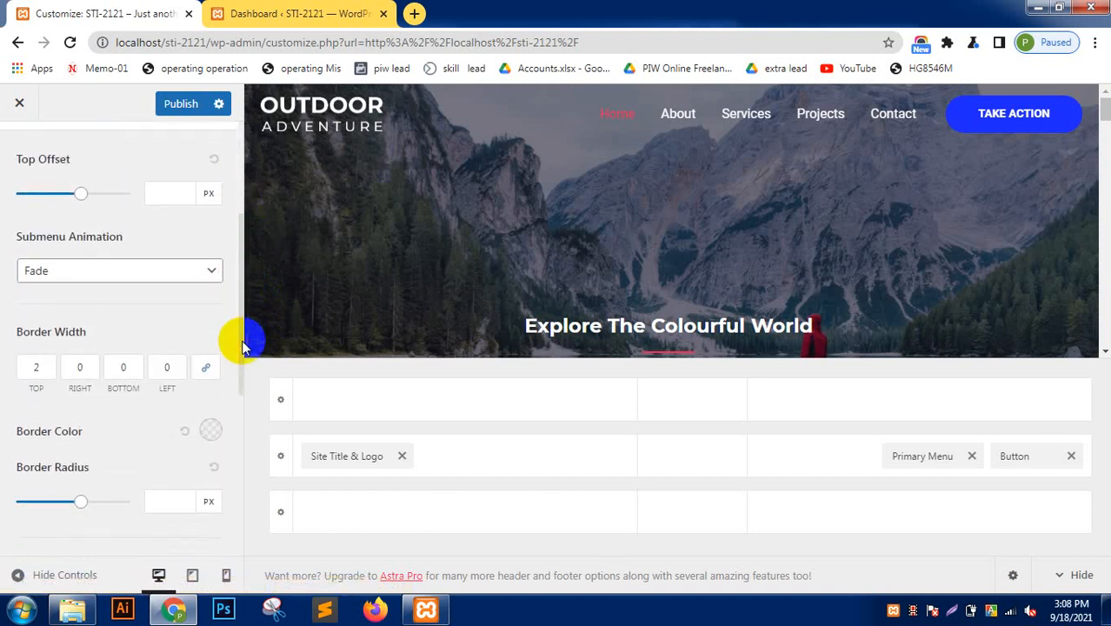
click(598, 104)
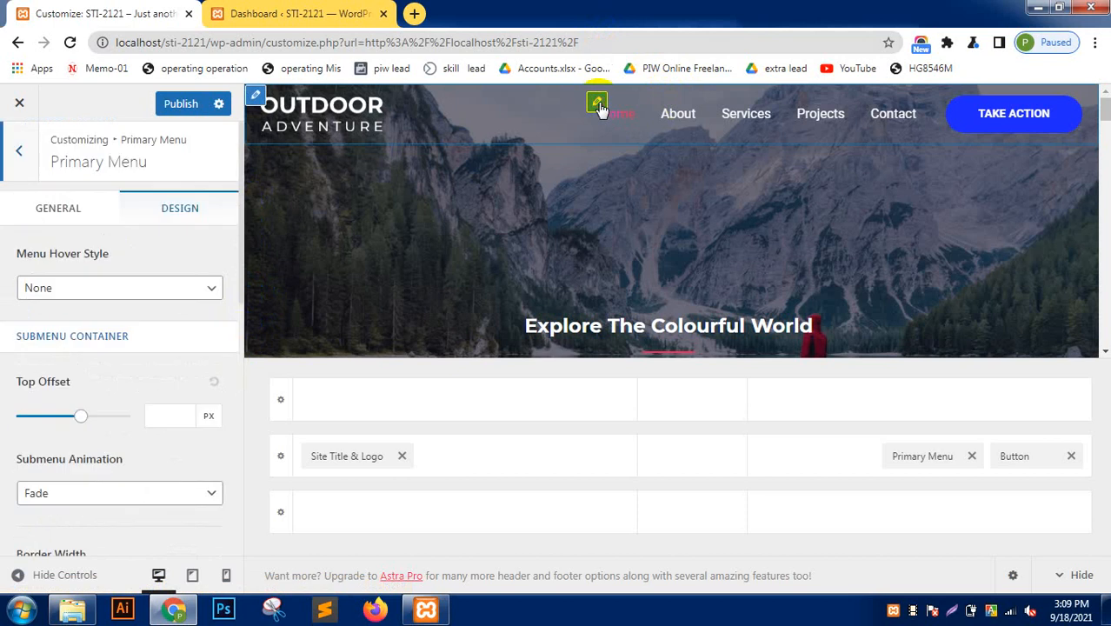
click(119, 293)
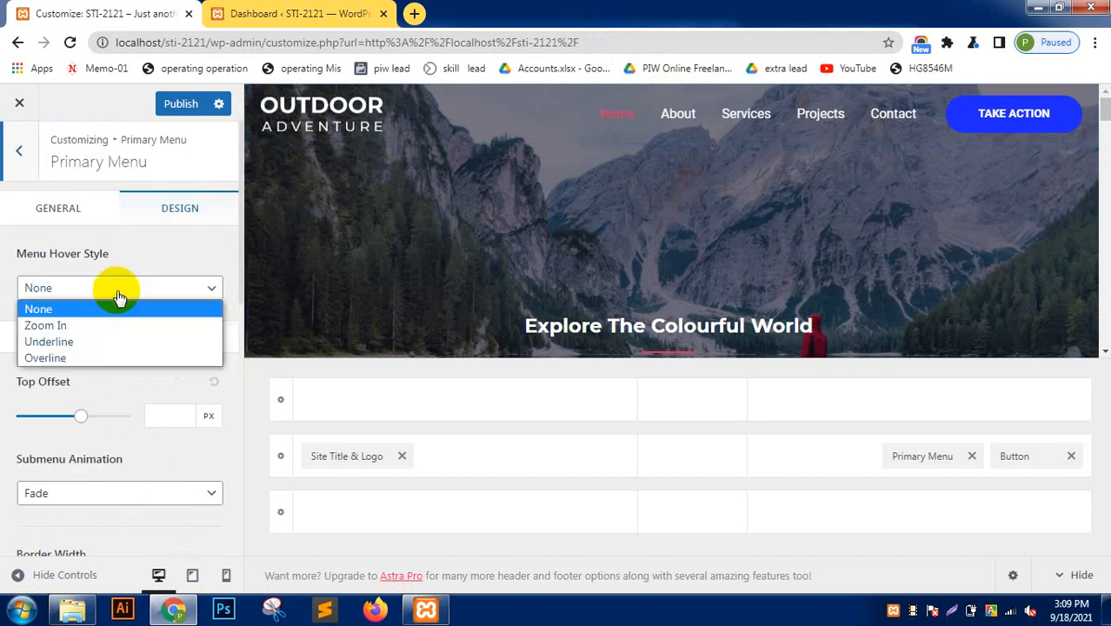
click(8, 265)
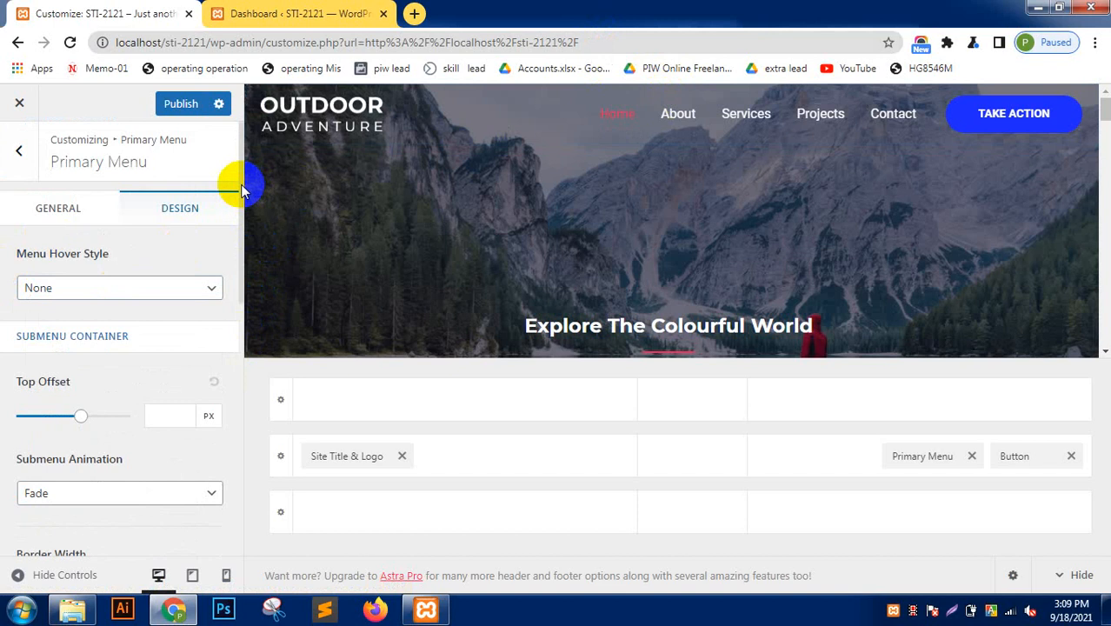
drag(241, 193, 247, 429)
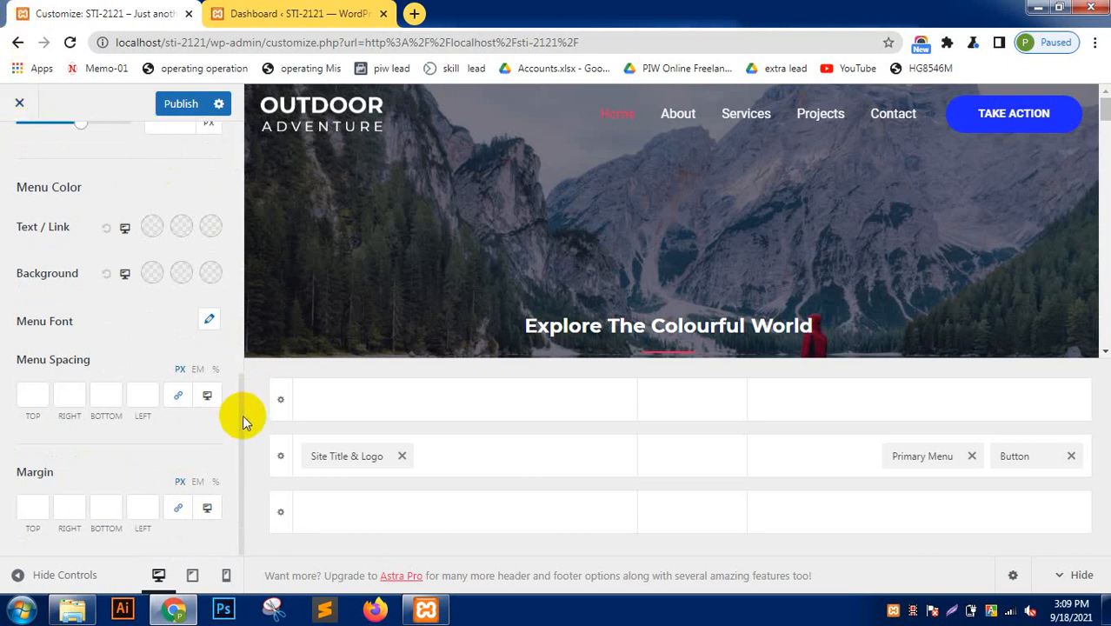
drag(243, 416, 227, 111)
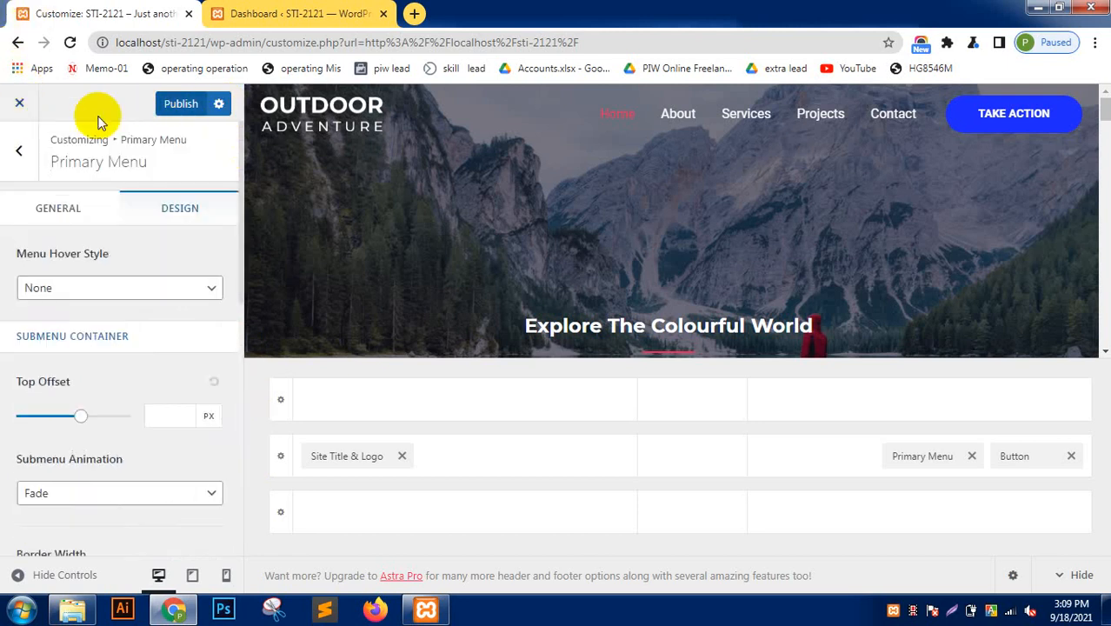
click(19, 149)
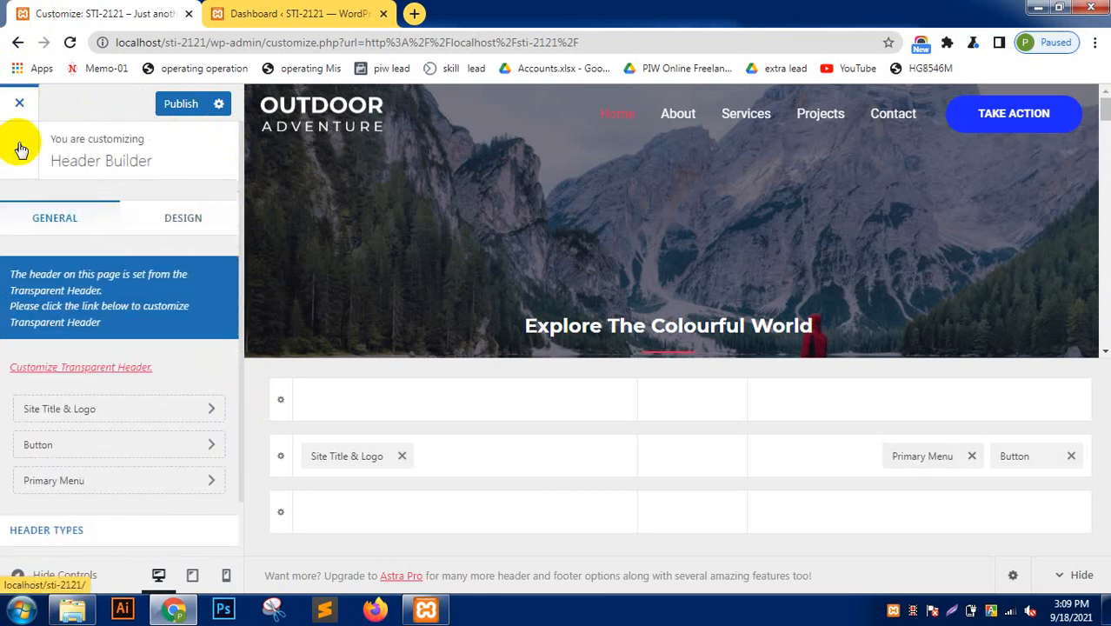
click(19, 146)
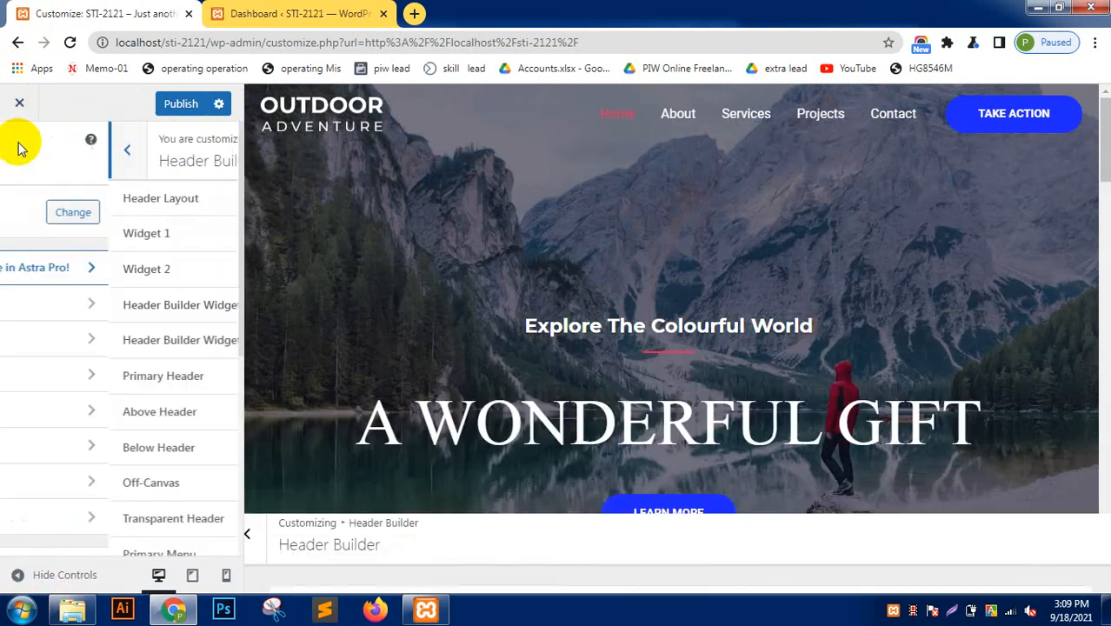
click(97, 341)
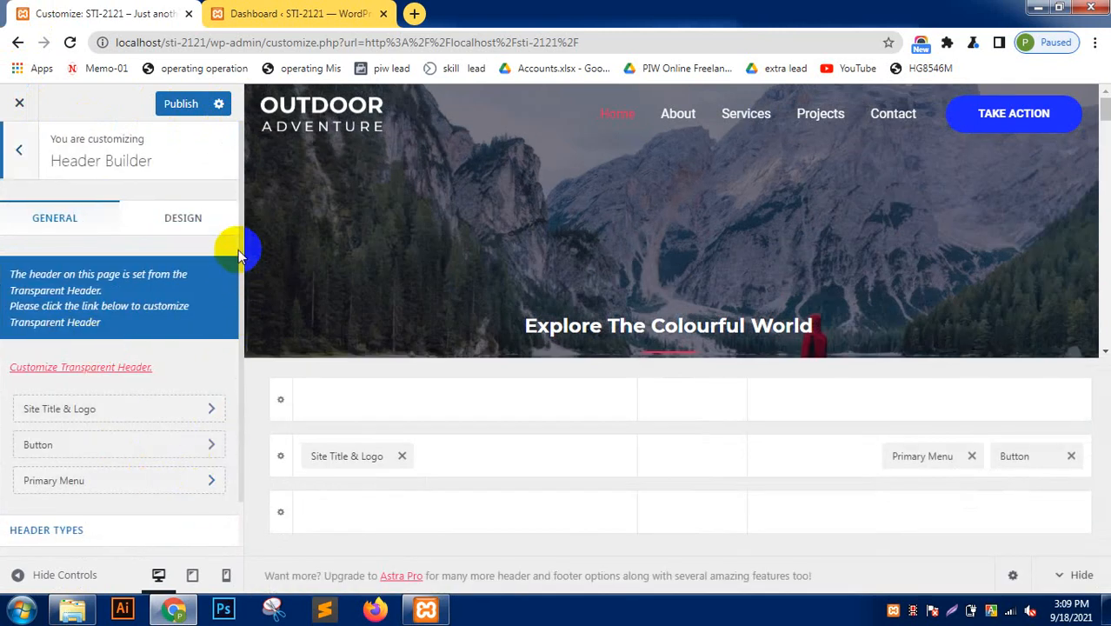
drag(238, 250, 240, 352)
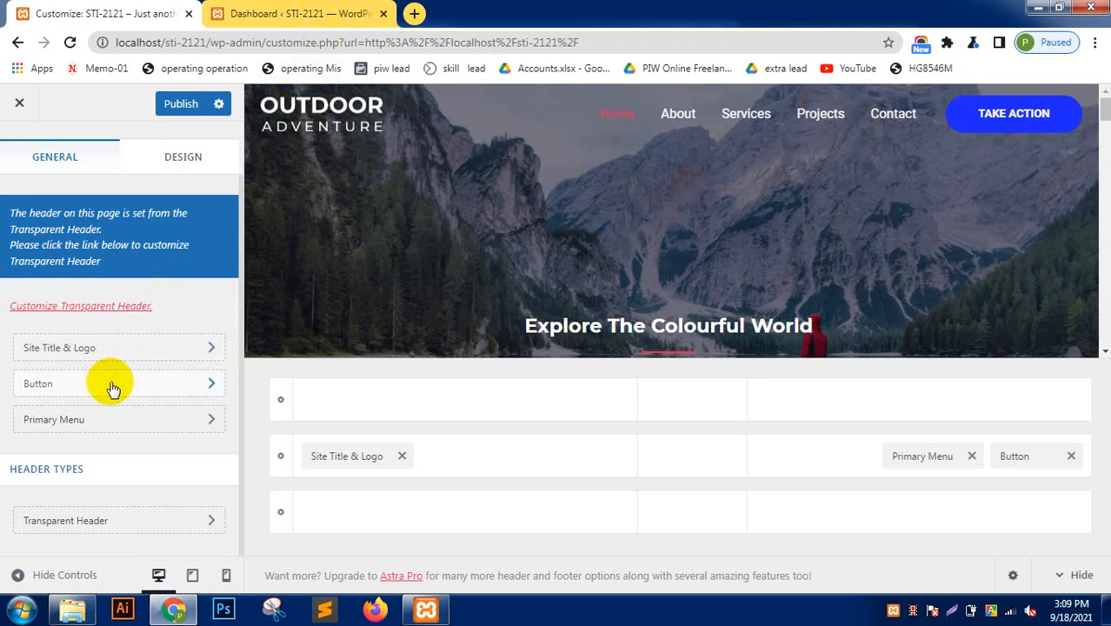
click(111, 421)
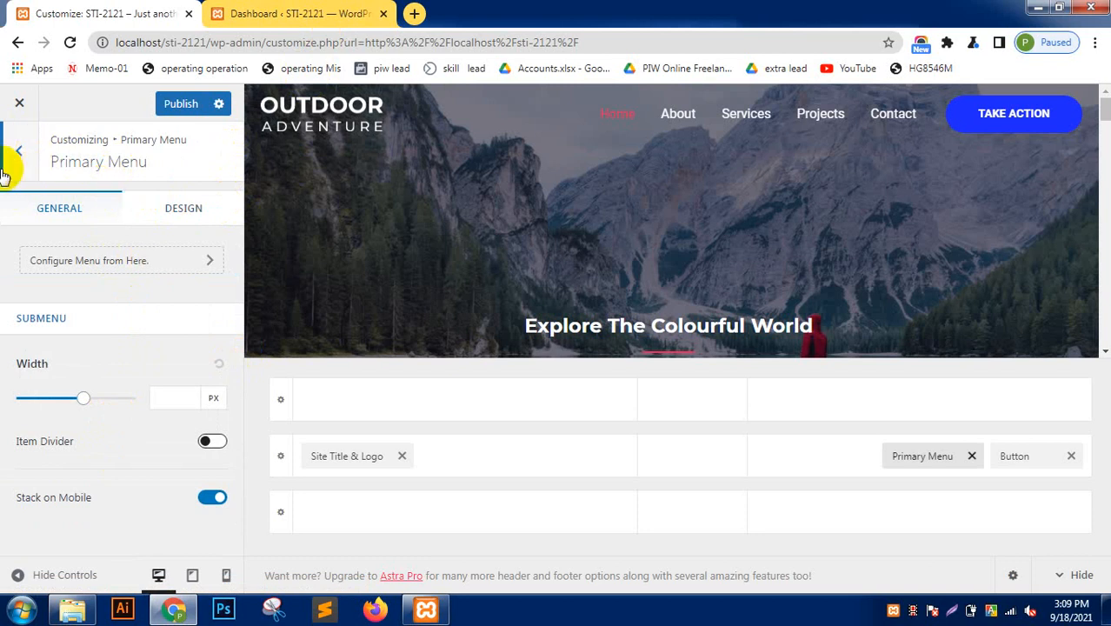
click(24, 143)
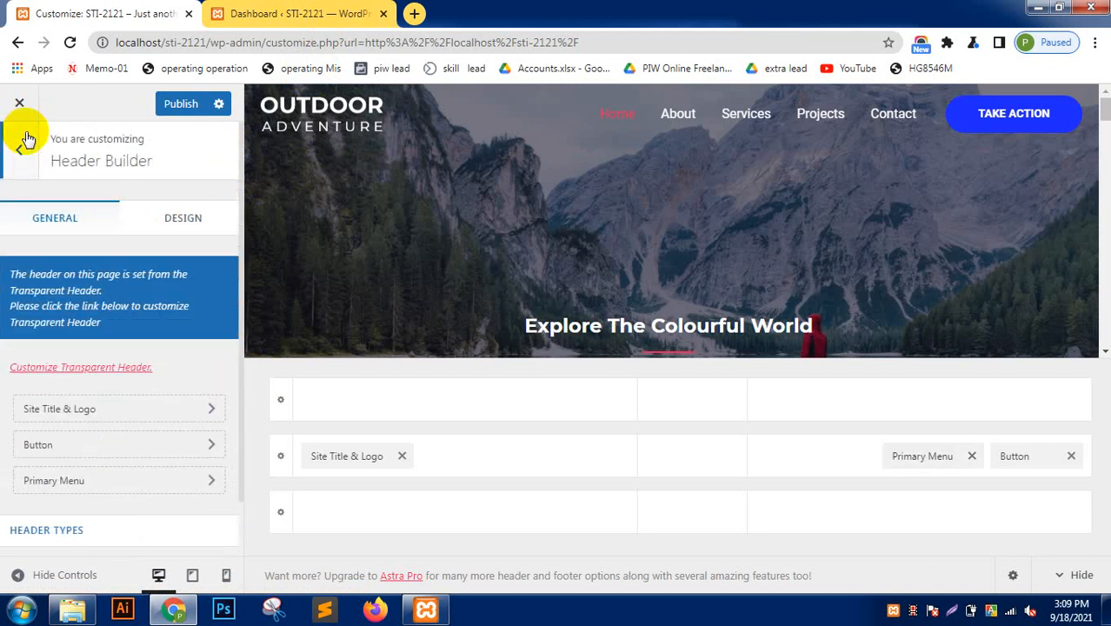
scroll(244, 240, down, 1)
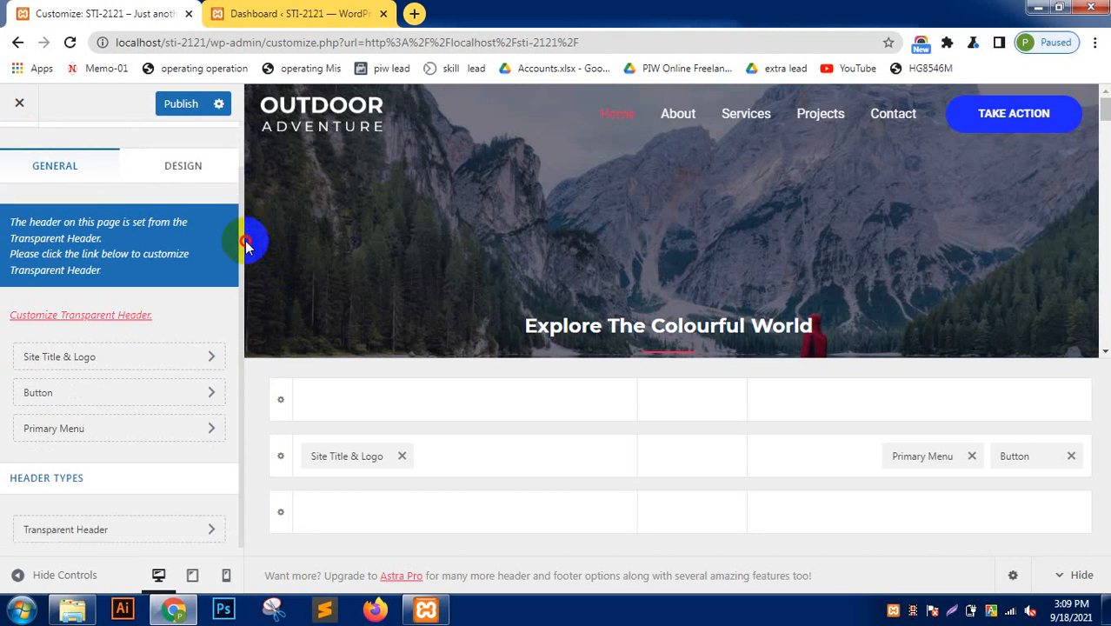
click(214, 419)
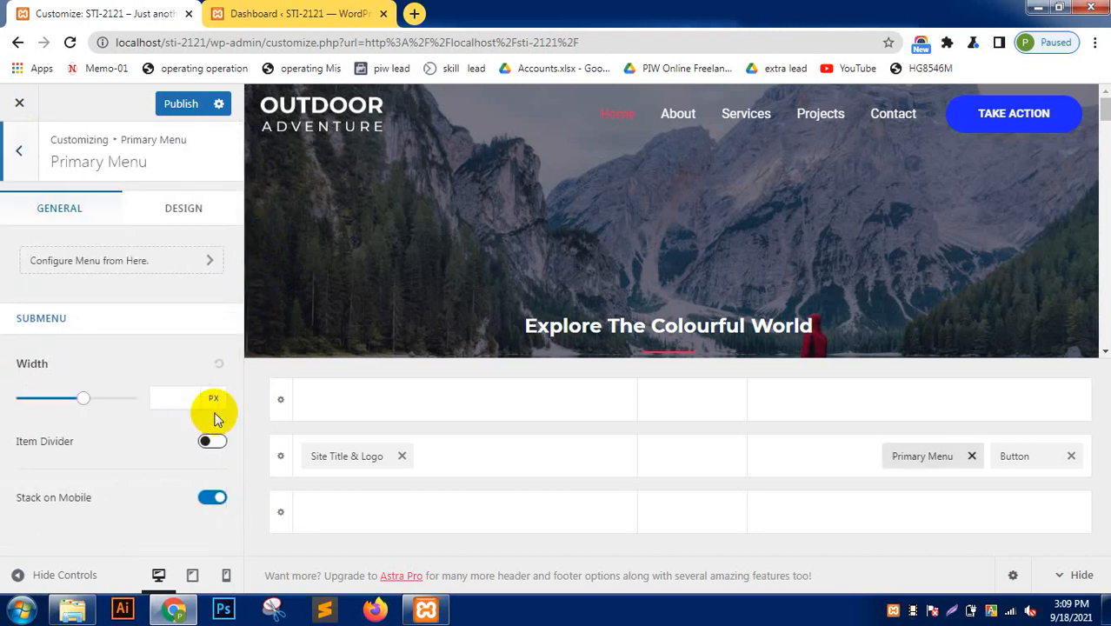
click(18, 157)
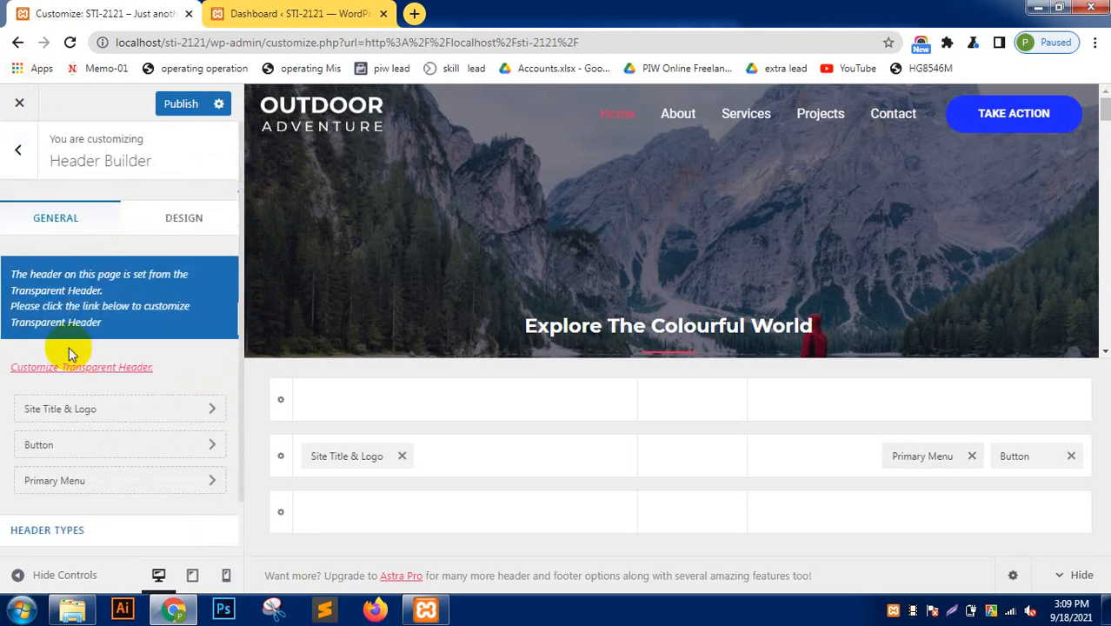
click(95, 487)
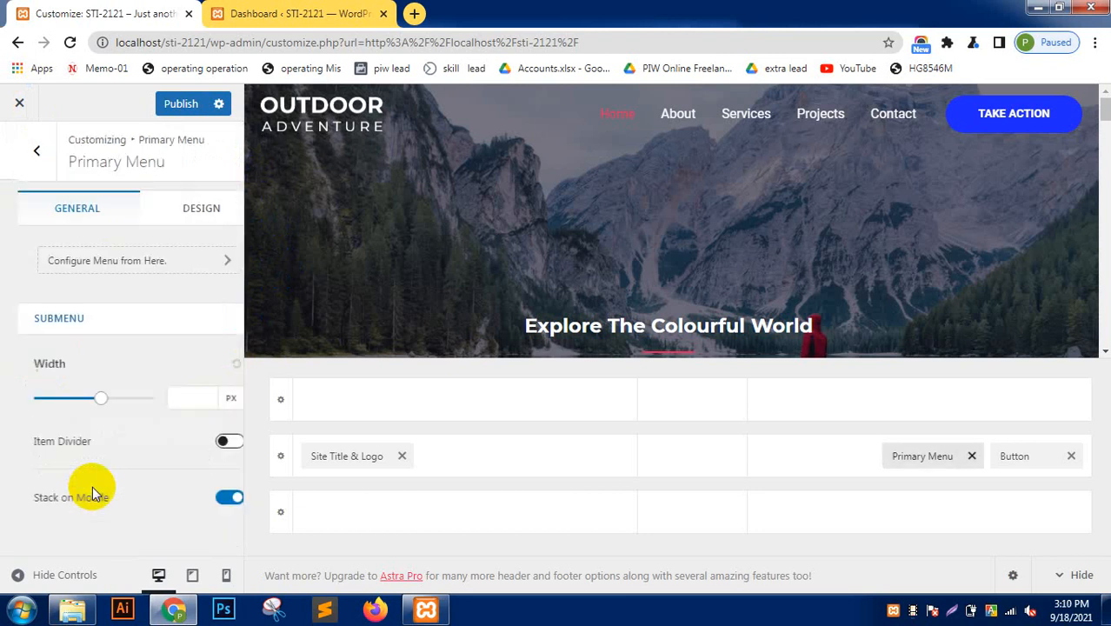
click(203, 210)
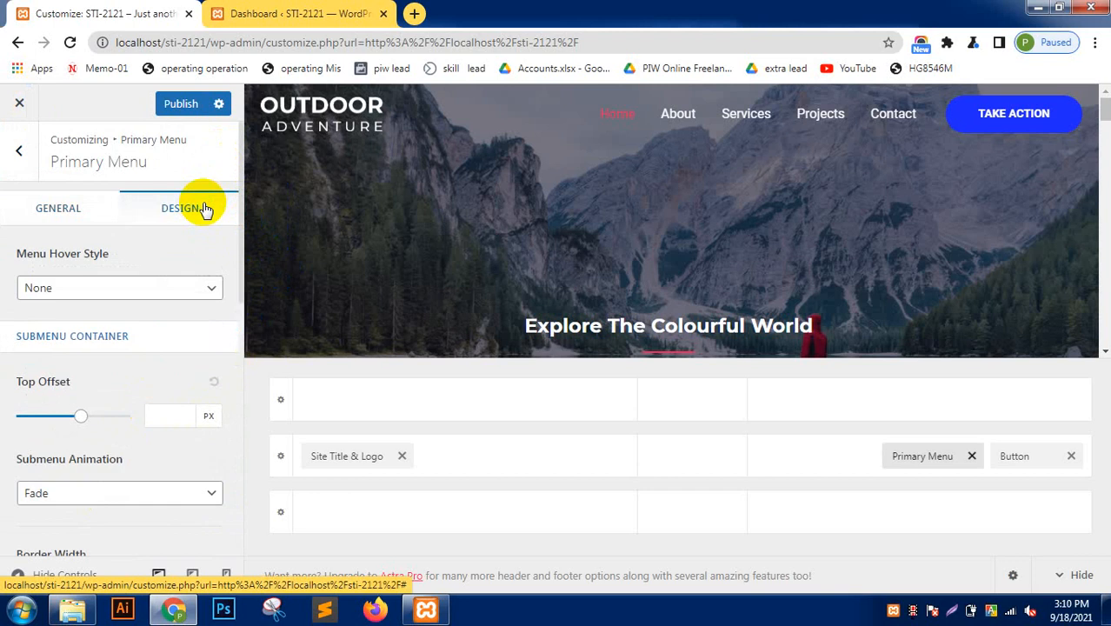
drag(242, 165, 239, 439)
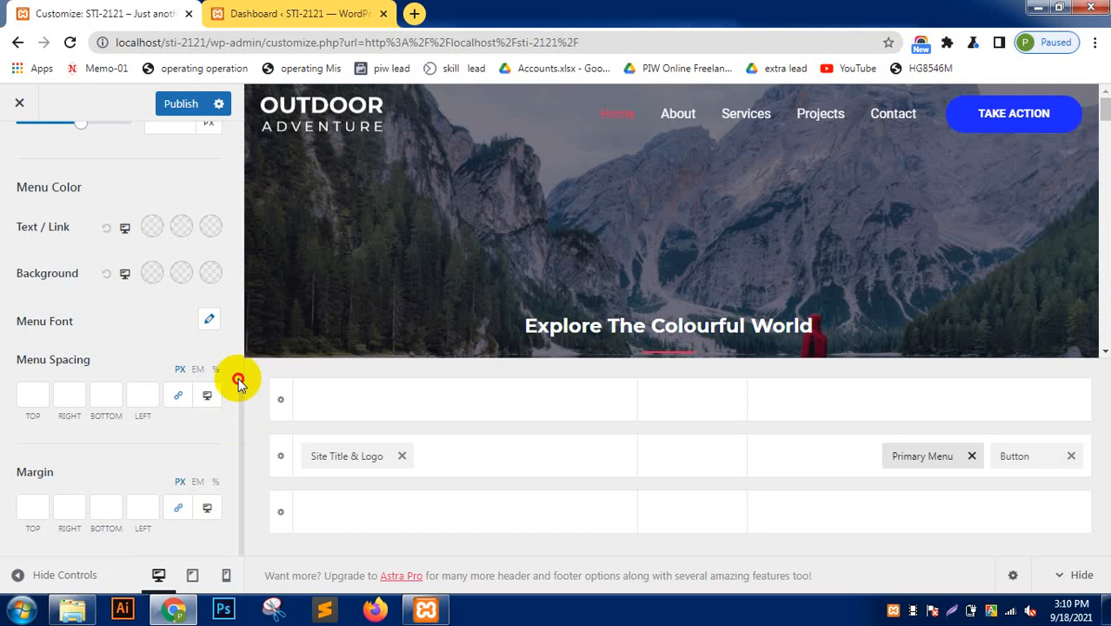
drag(238, 375, 230, 137)
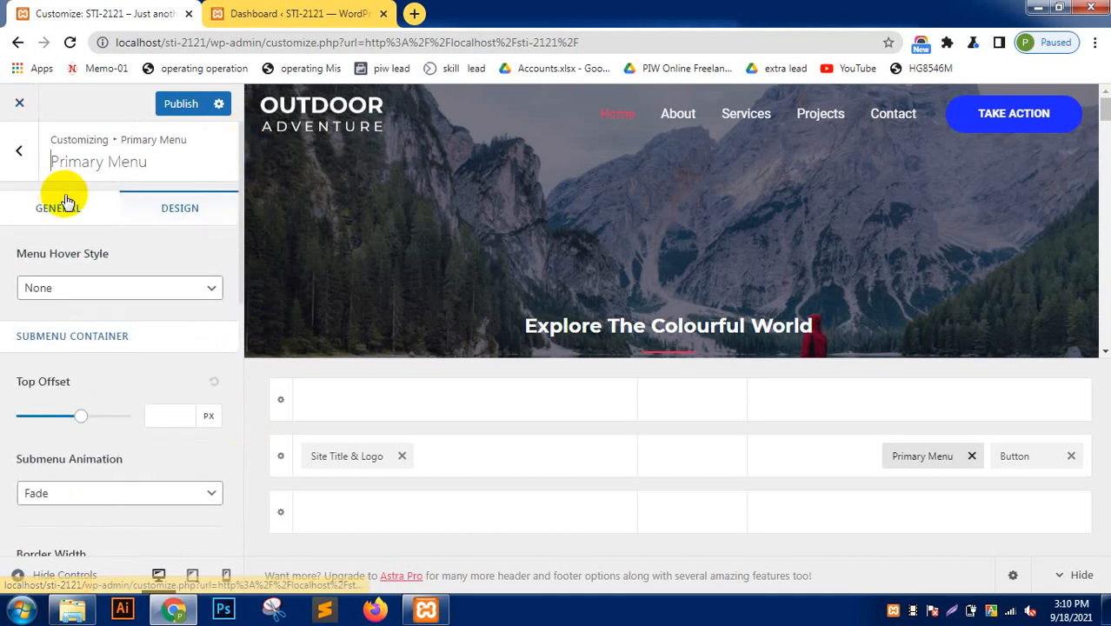
click(84, 217)
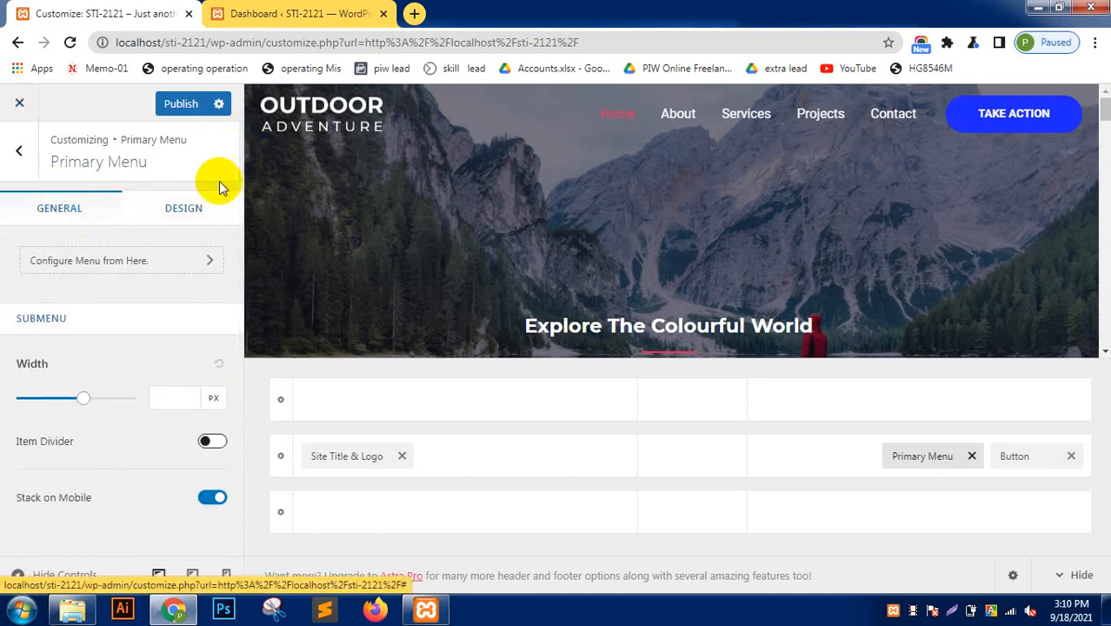
click(243, 221)
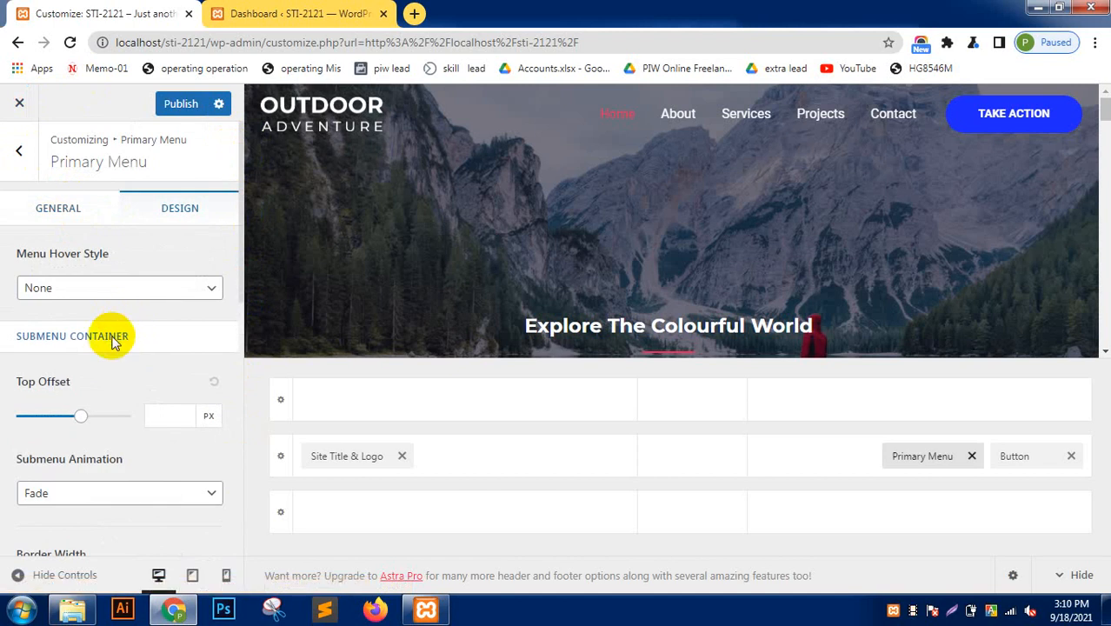
click(75, 209)
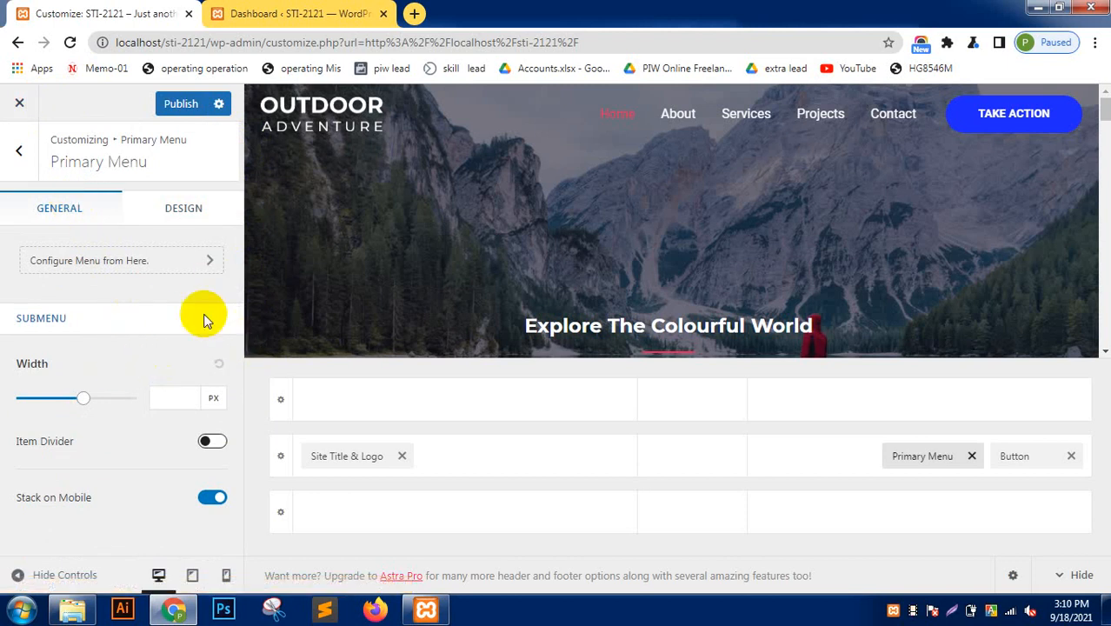
Assign the menu named 'Menu' to the Primary Menu location, leaving Secondary Menu unassigned.
click(164, 262)
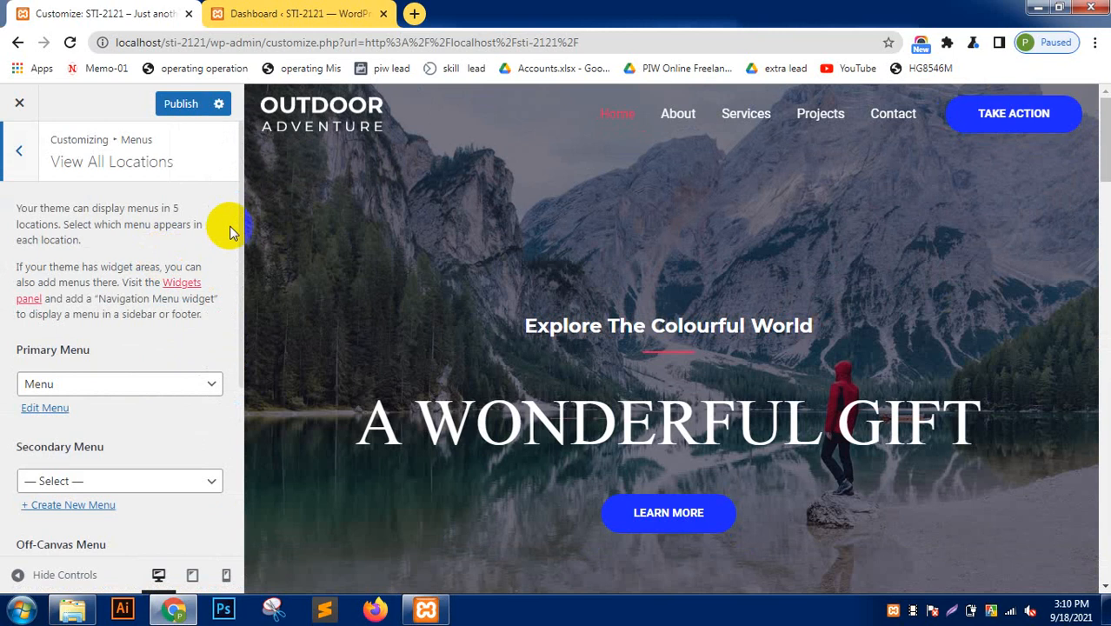
drag(241, 170, 244, 270)
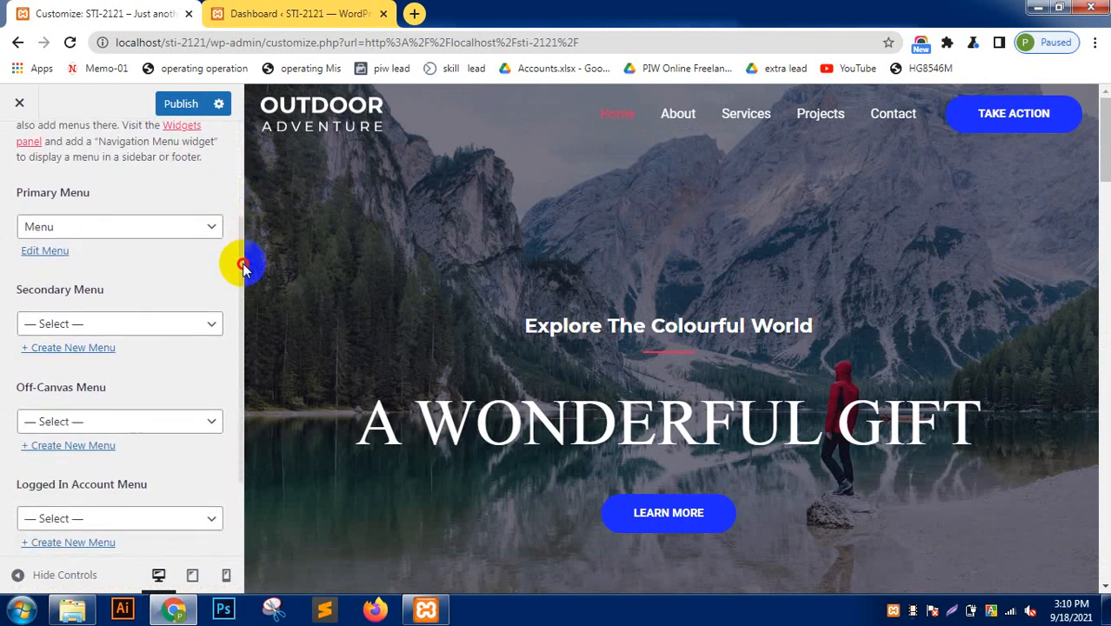
click(174, 224)
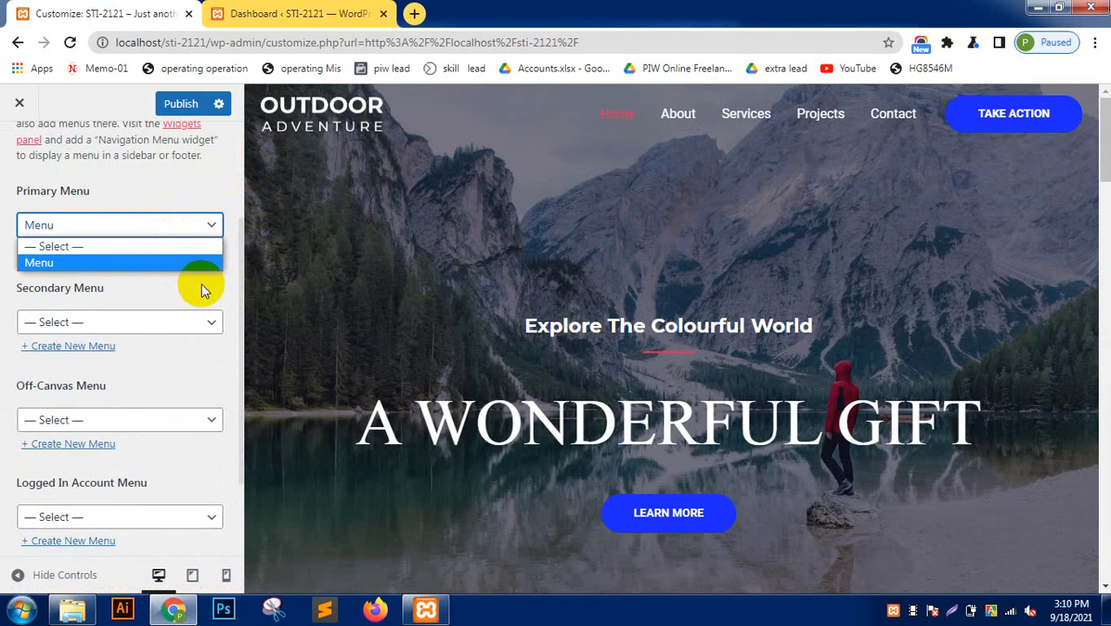
click(200, 263)
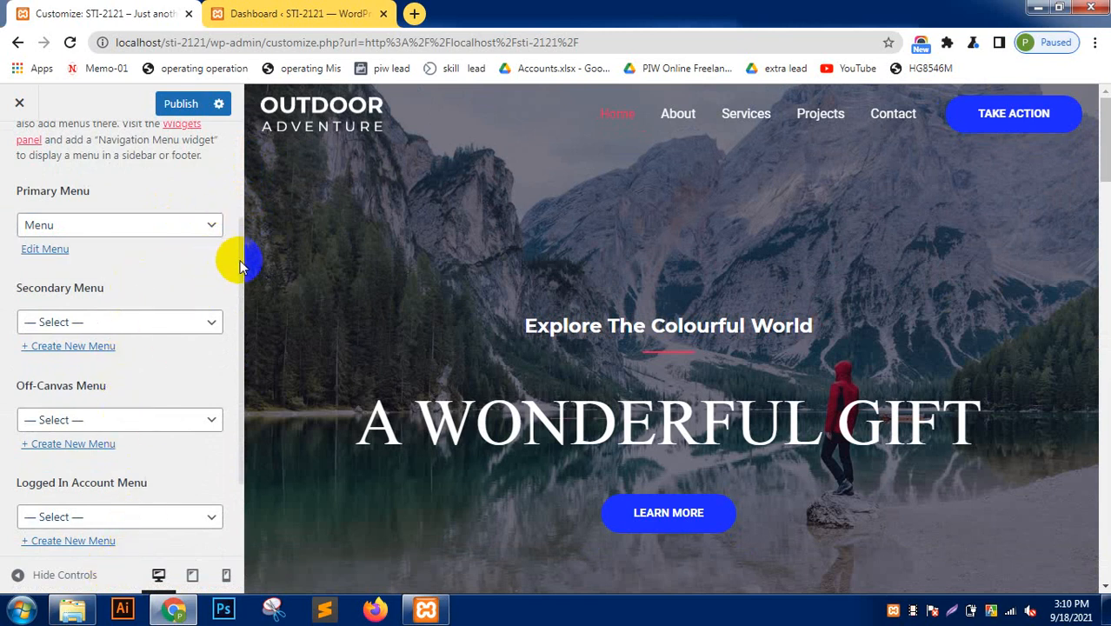
drag(241, 266, 241, 165)
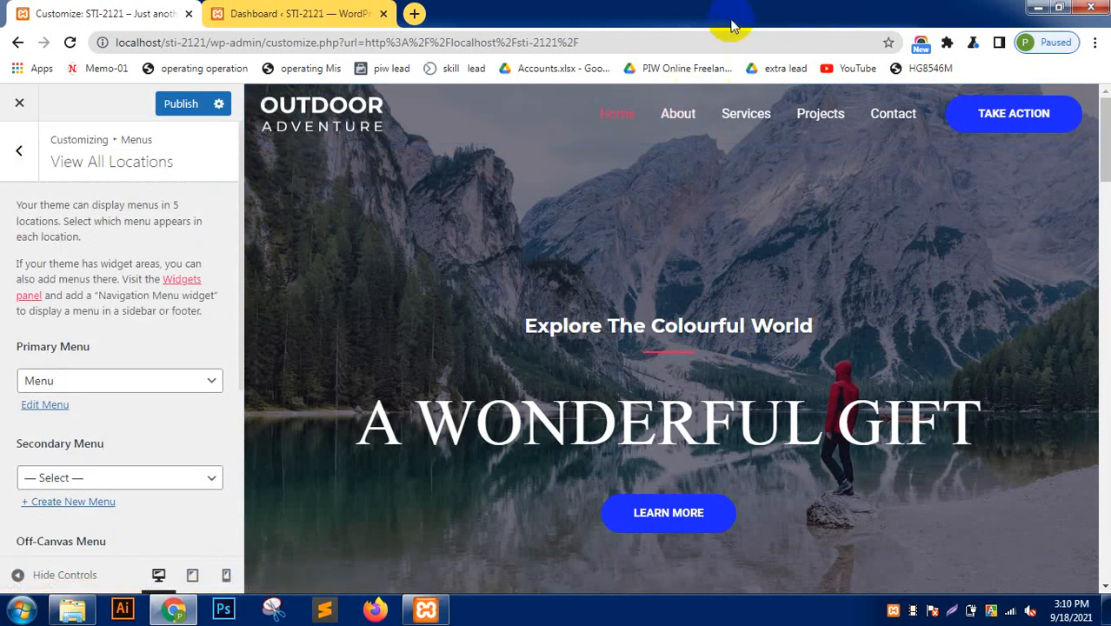
Open the Primary Menu settings and review its Design tab divider settings, including the 1 px size.
click(602, 108)
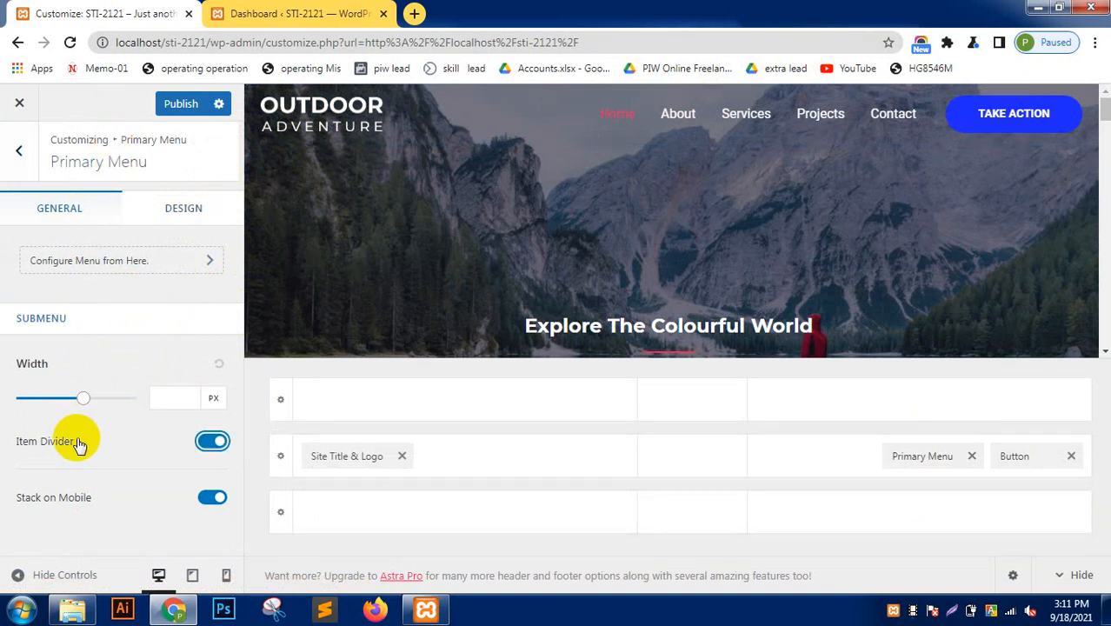
click(189, 198)
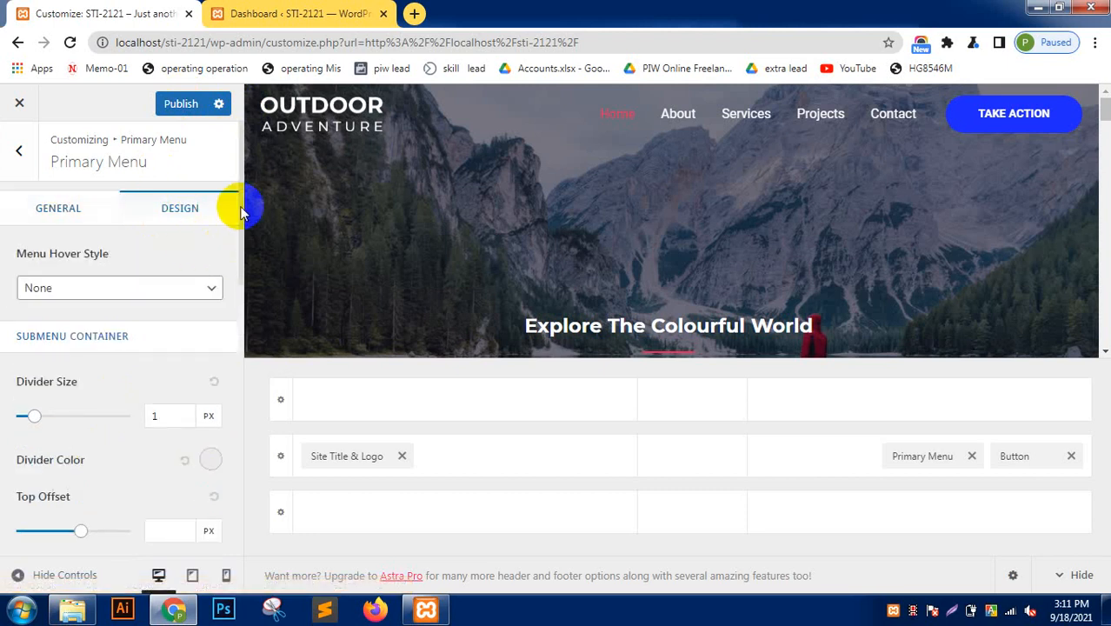
drag(241, 208, 254, 497)
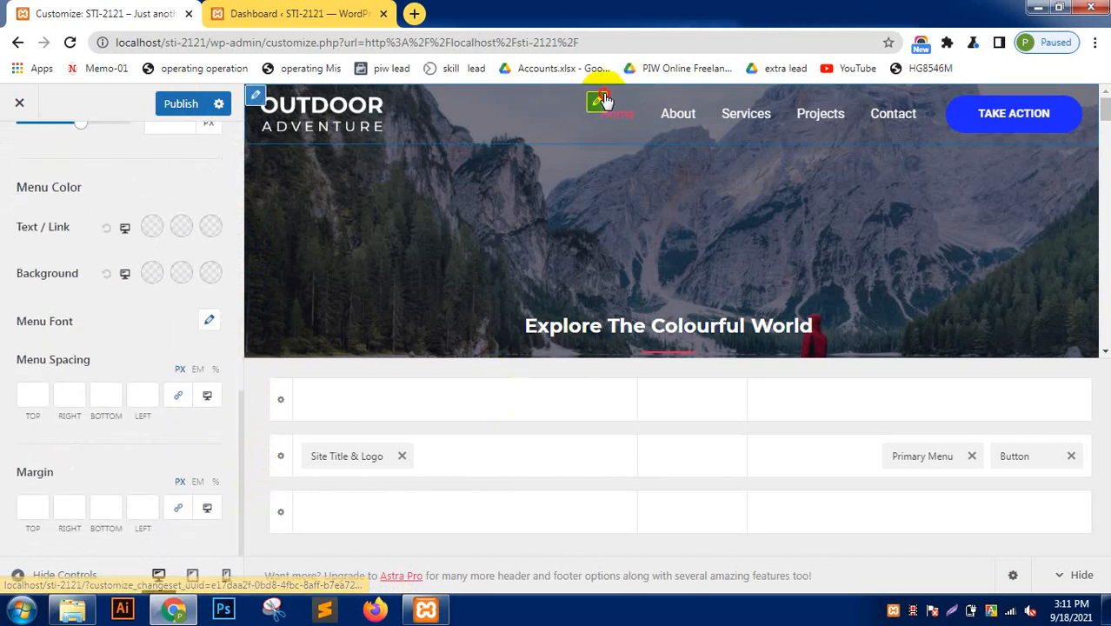
click(599, 101)
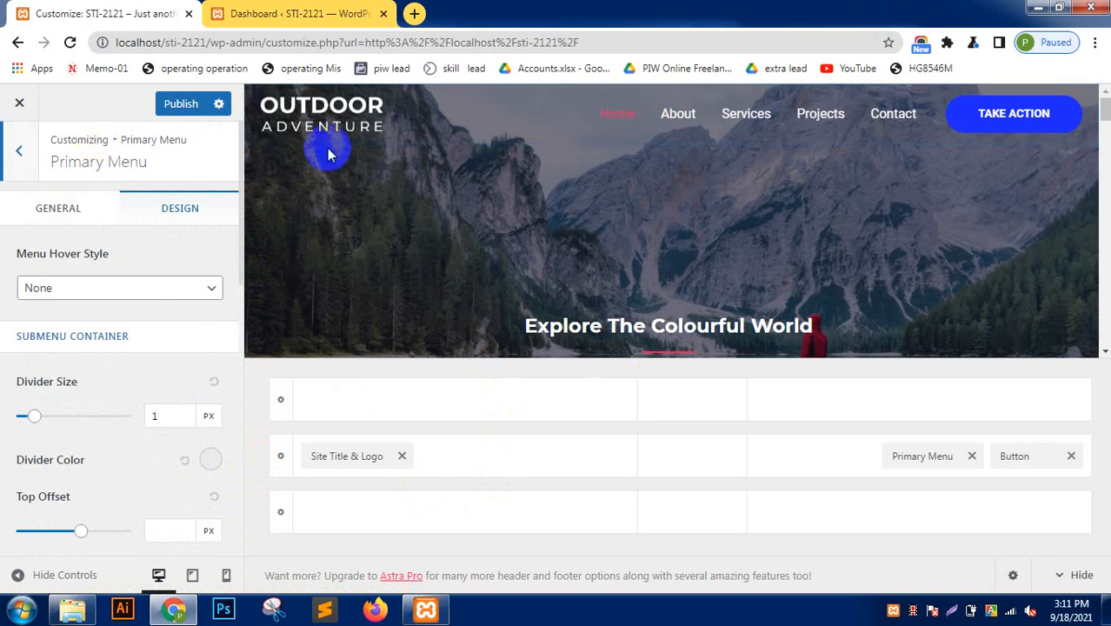
Go back to the main section list, enter Menus and open the menu named Menu.
click(18, 156)
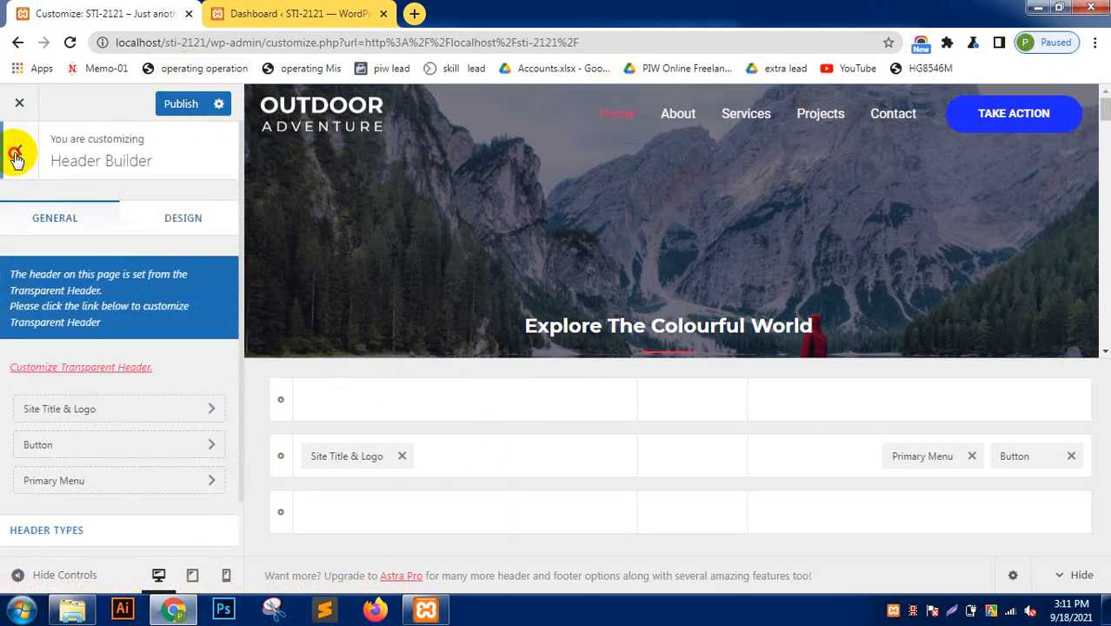
click(18, 154)
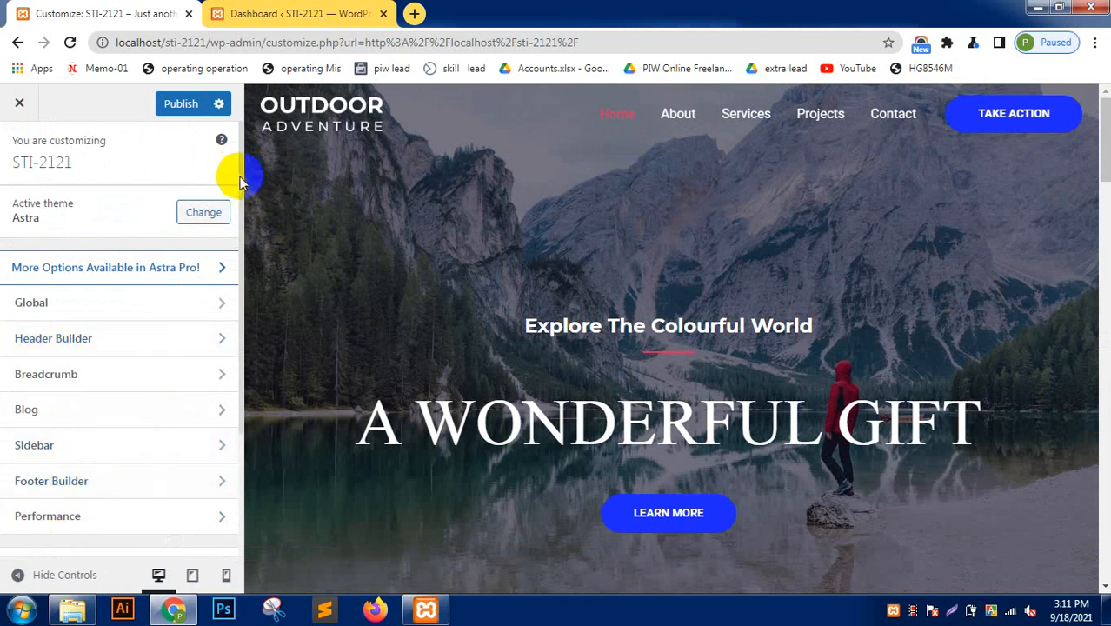
scroll(236, 261, down, 3)
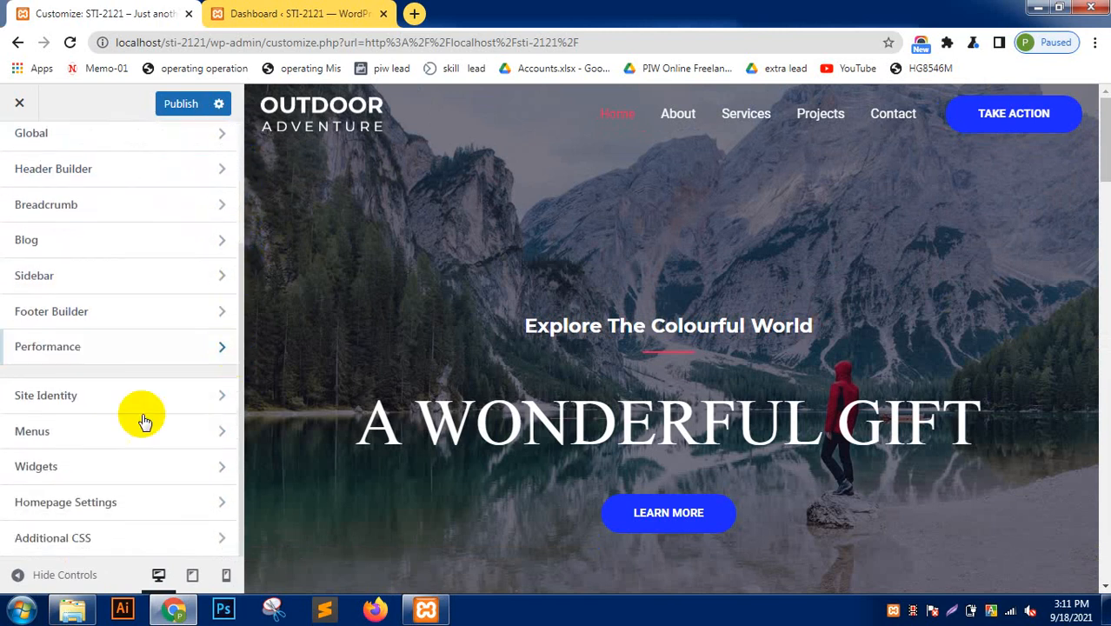
click(121, 425)
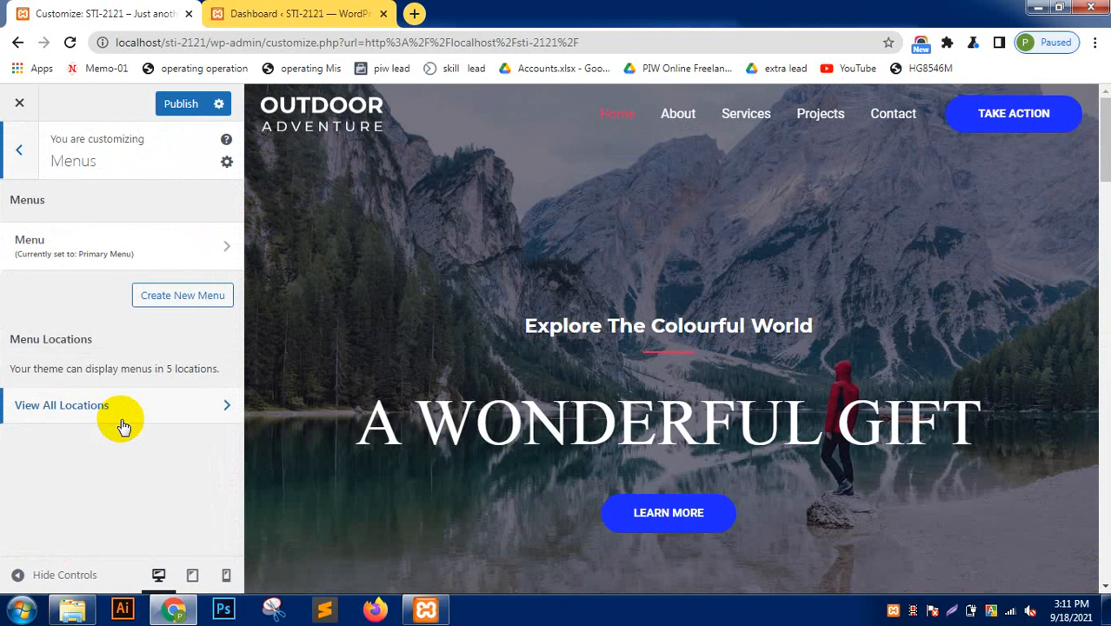
click(139, 250)
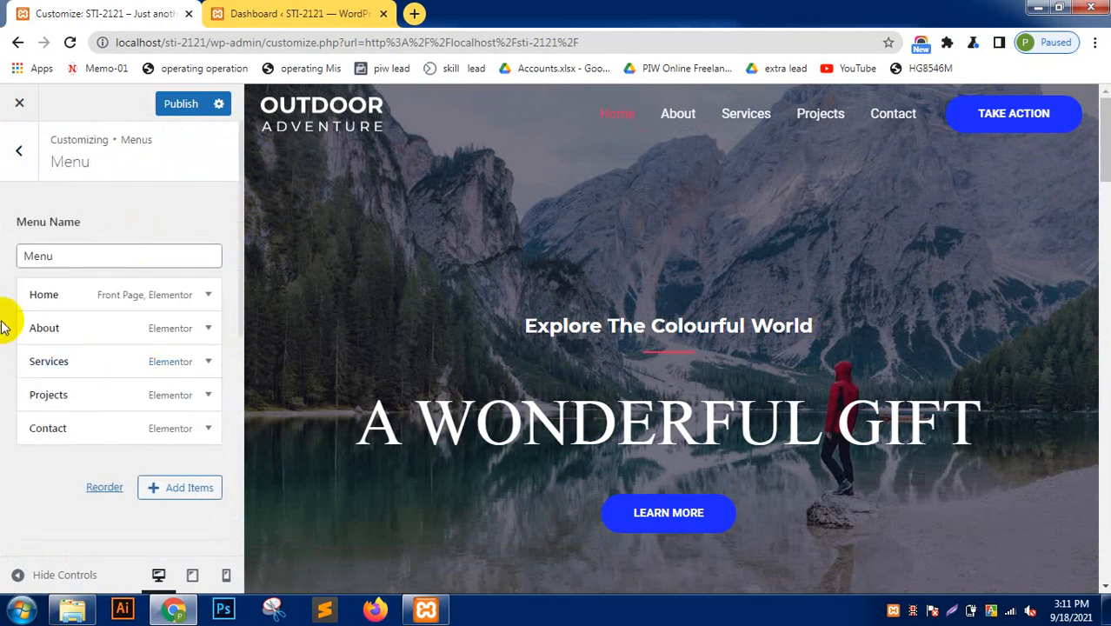
Inspect the Home item's navigation label and the menu name field, then collapse Home.
click(341, 227)
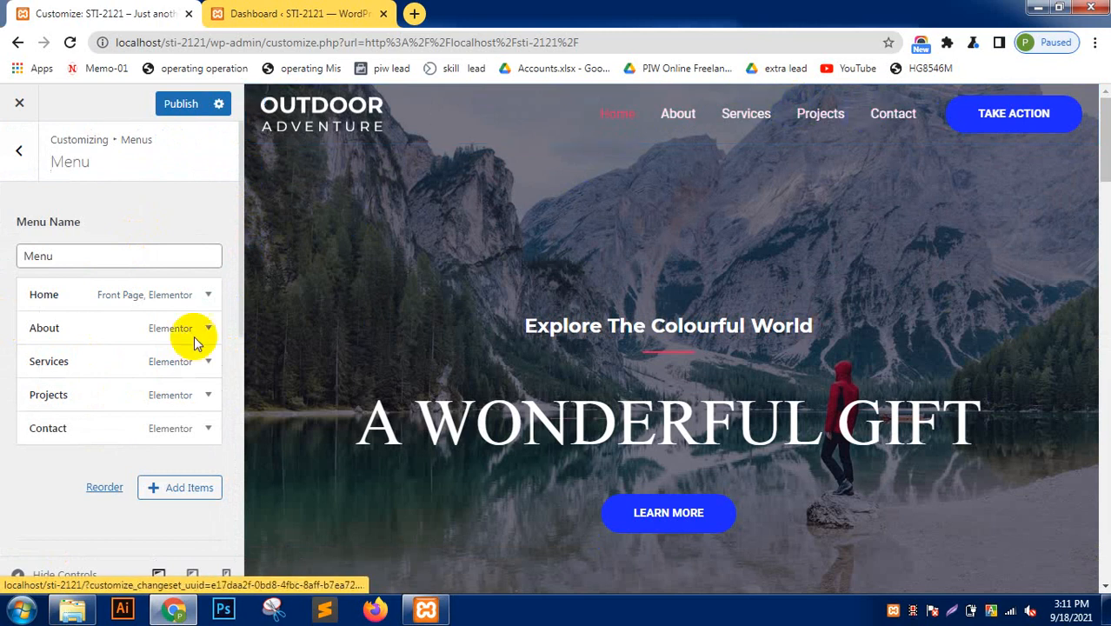
click(96, 294)
click(113, 351)
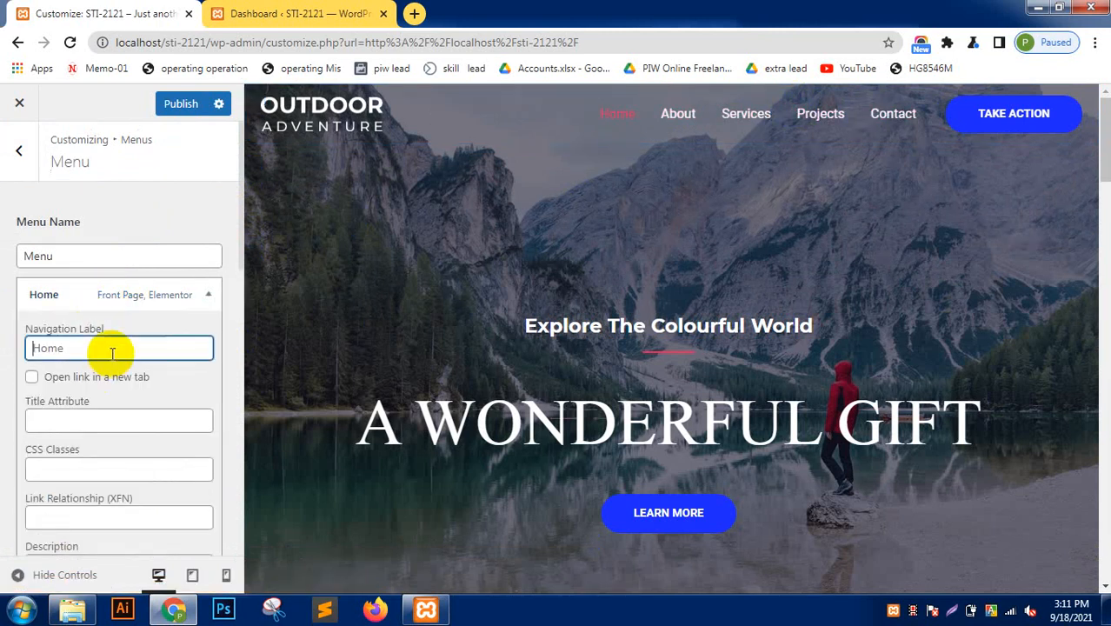
click(2, 351)
click(88, 252)
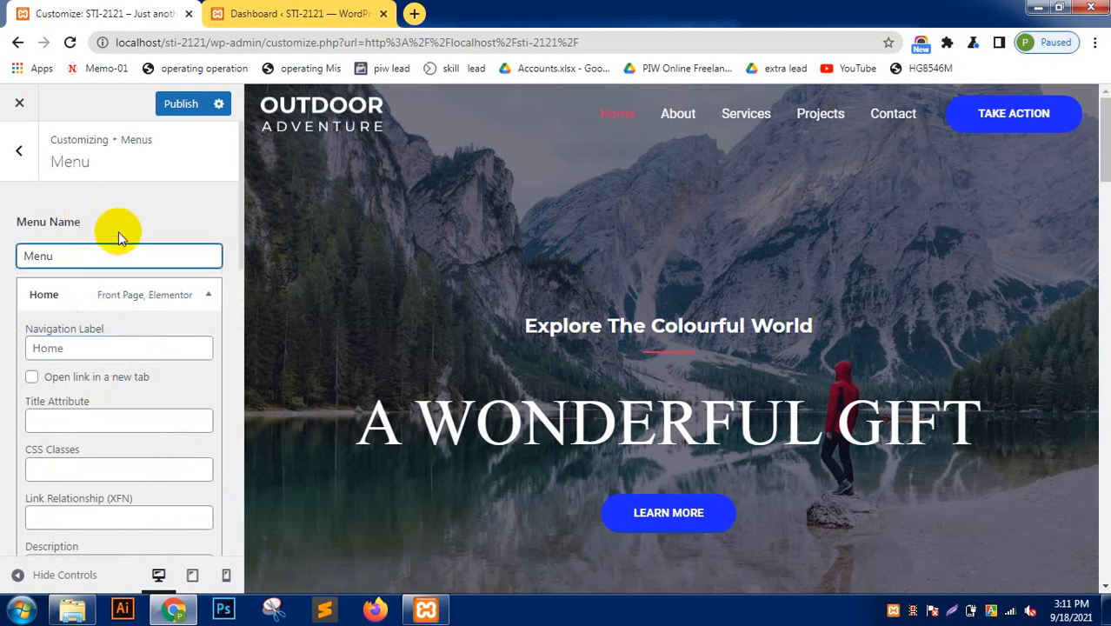
click(211, 295)
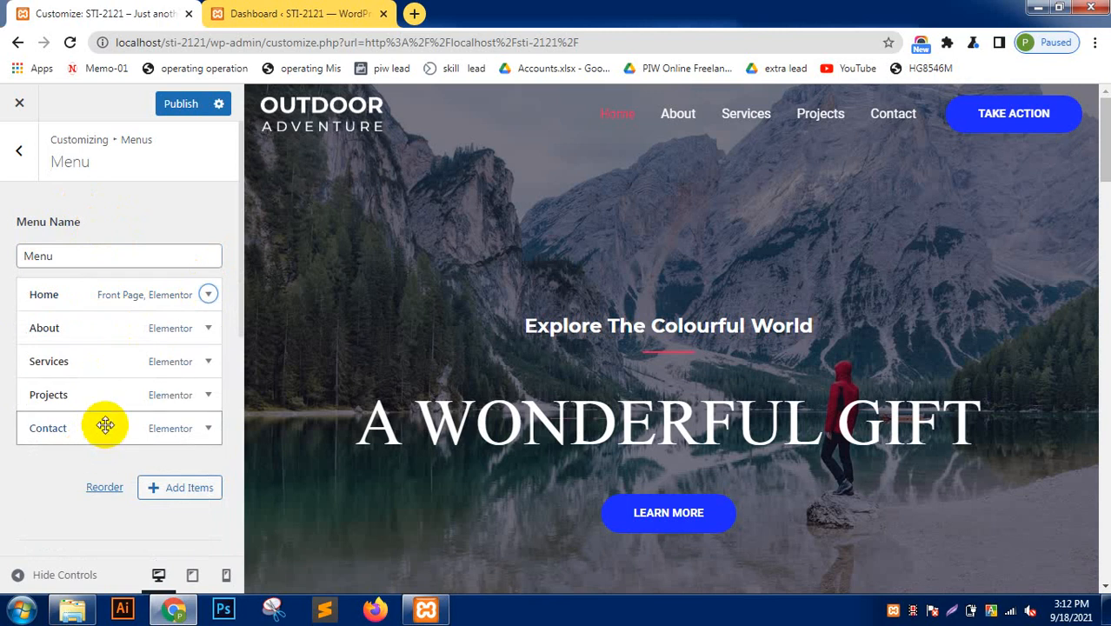
Remove the Contact item, leaving Home, About, Services and Projects.
click(105, 423)
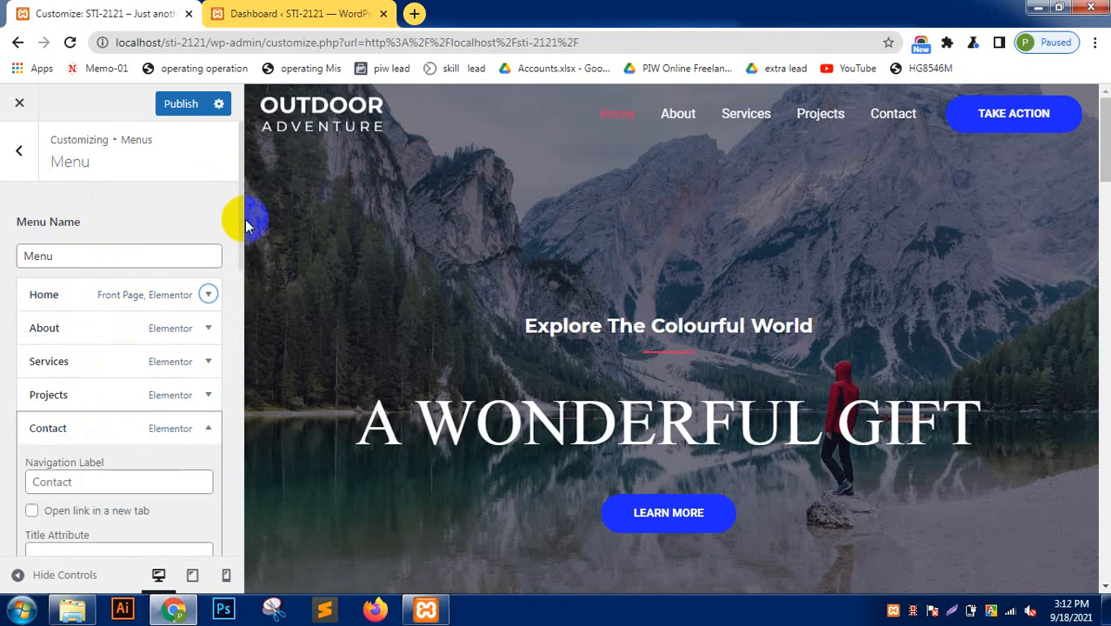
scroll(244, 261, down, 5)
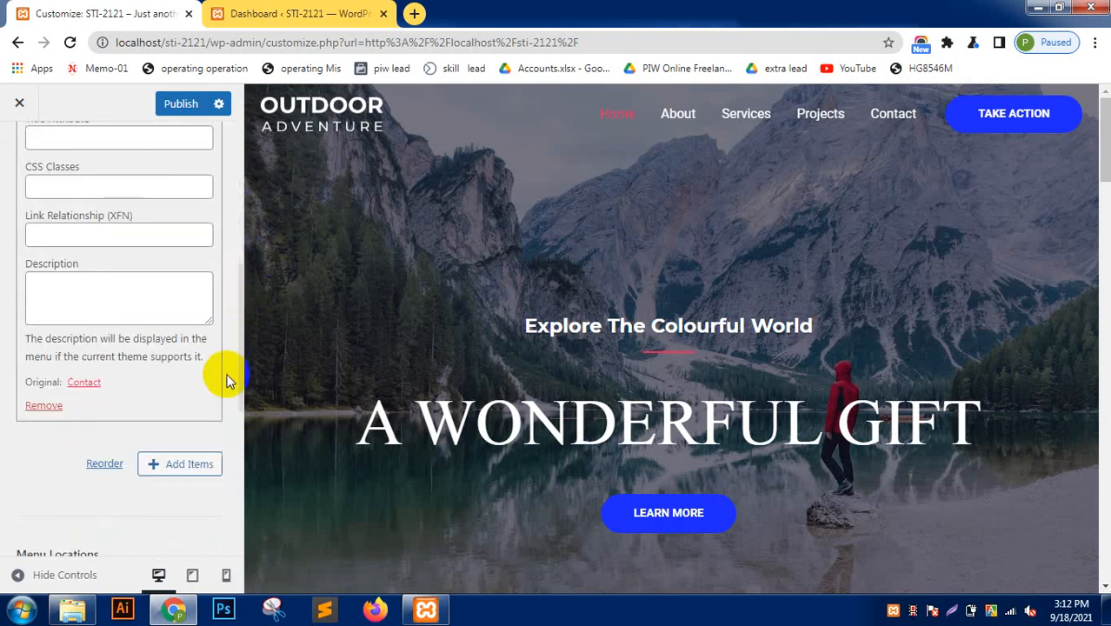
click(44, 406)
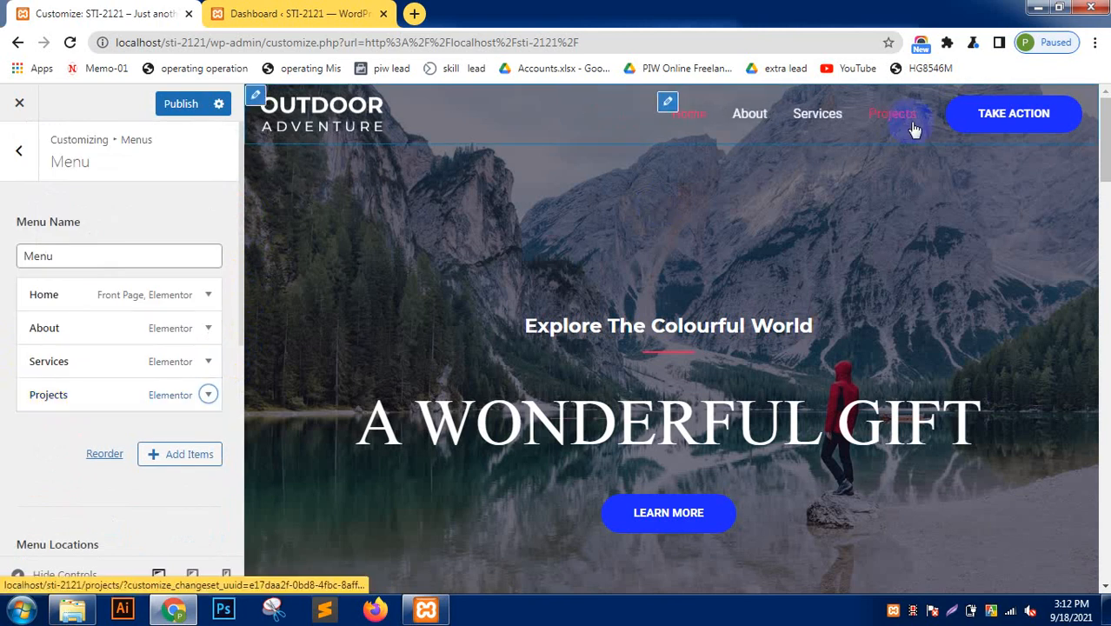
Open and close the Add Items list several times without adding anything.
click(180, 455)
click(324, 111)
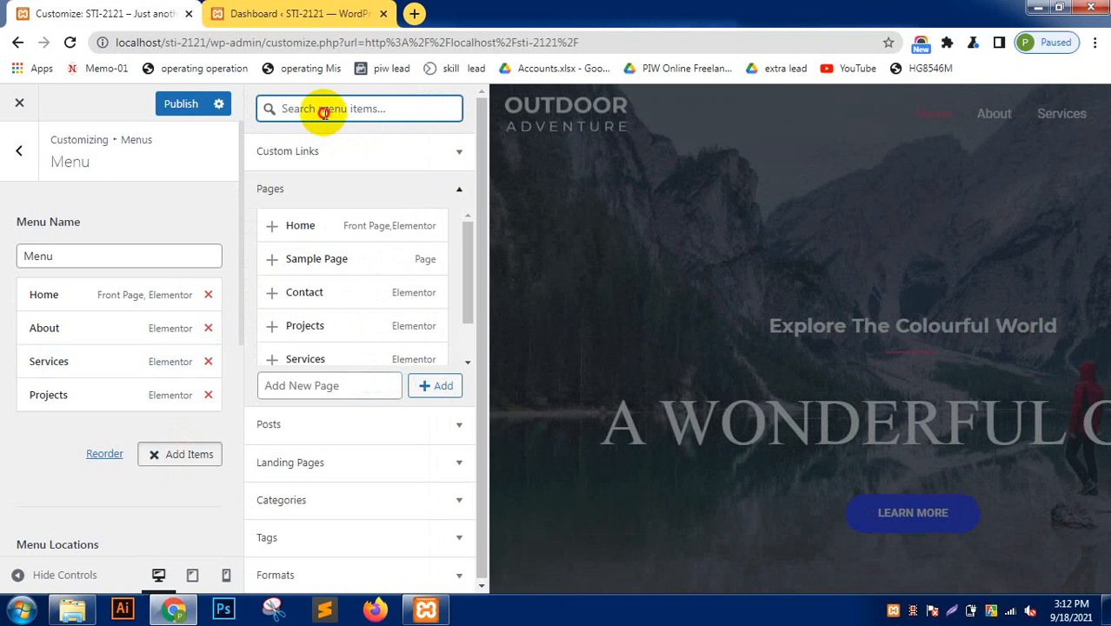
key(Escape)
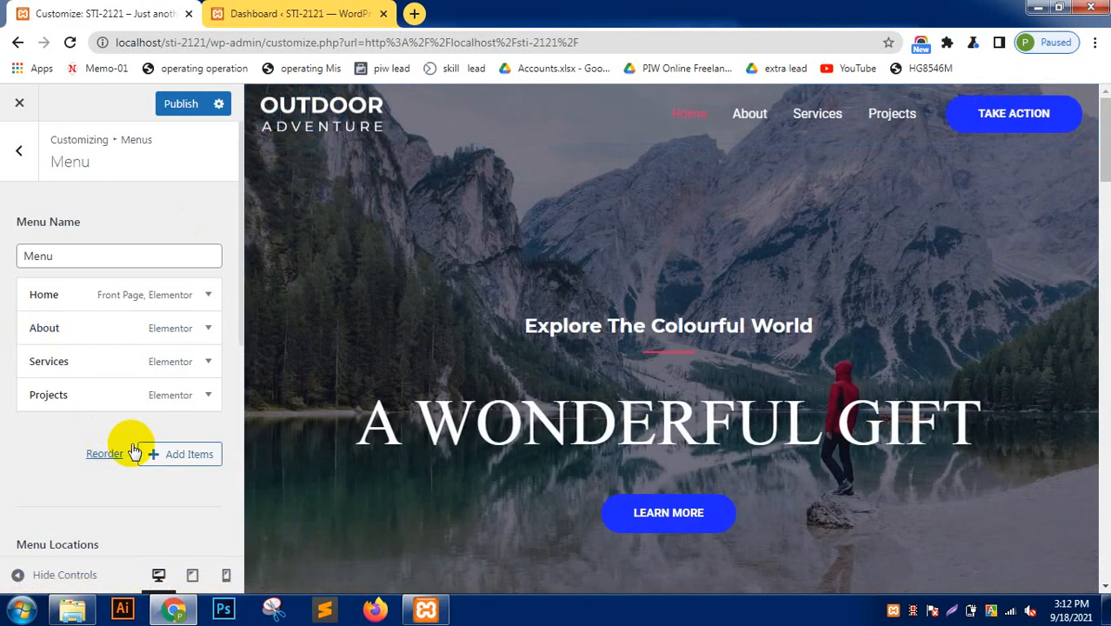
click(161, 453)
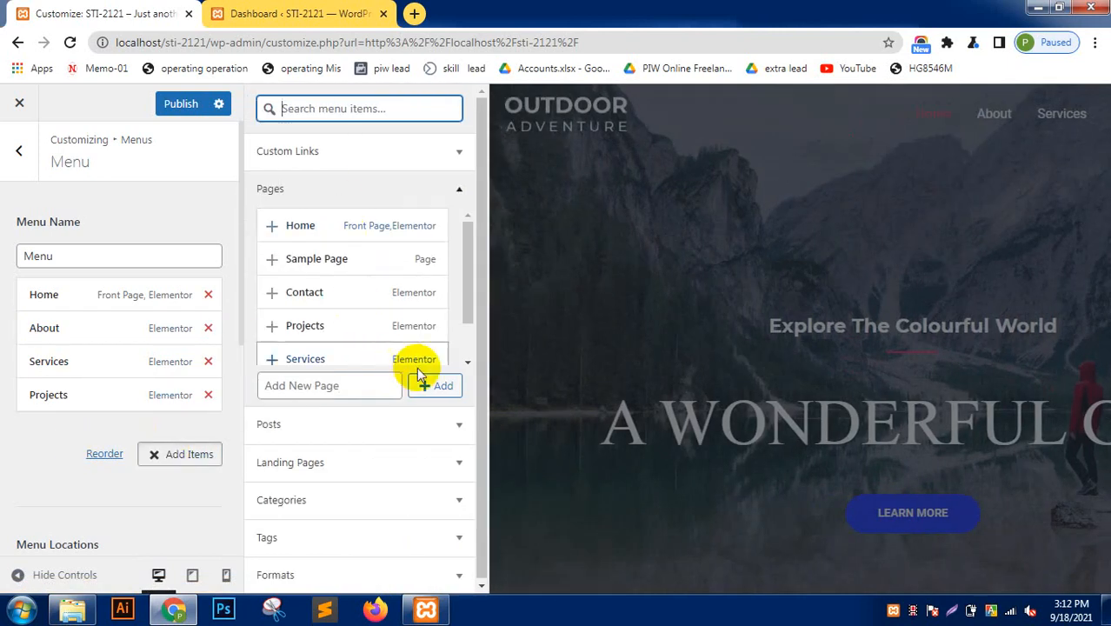
click(427, 391)
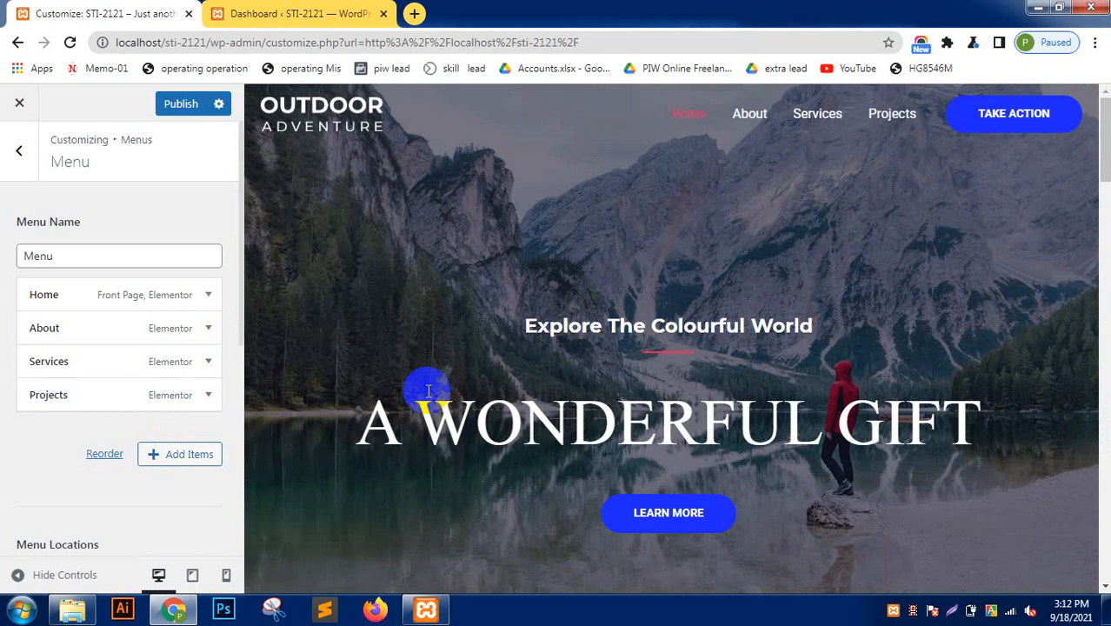
click(198, 456)
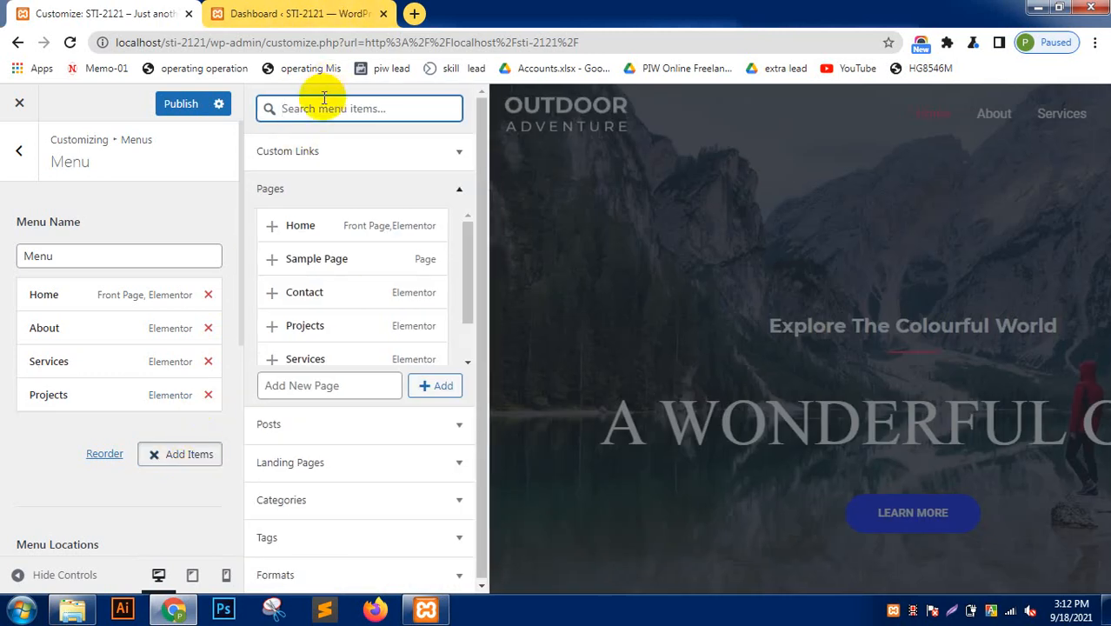
key(Escape)
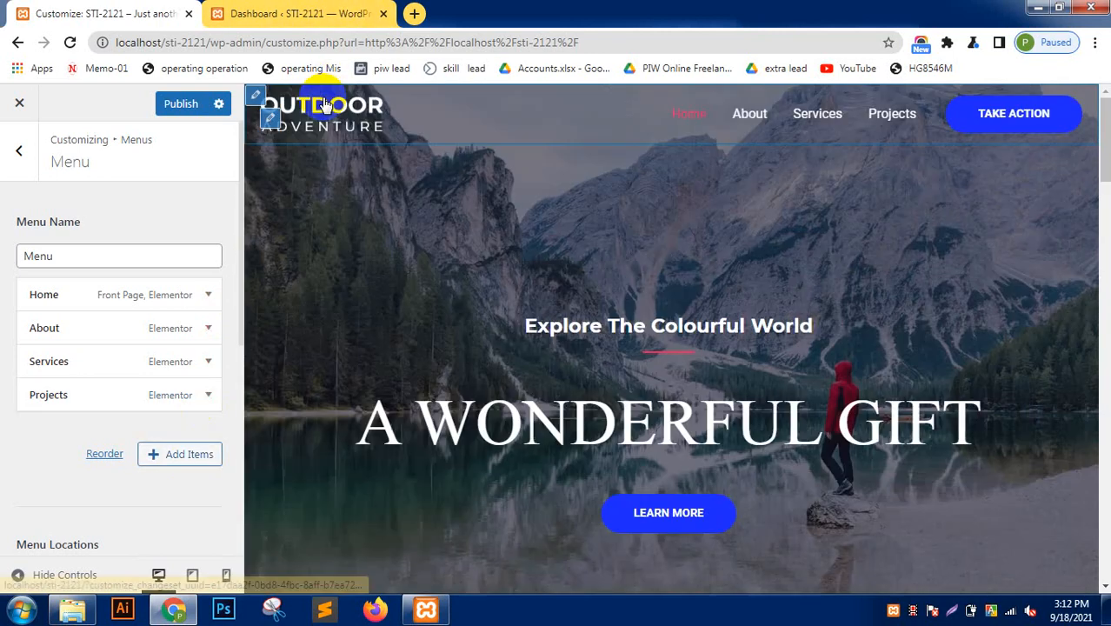
click(189, 454)
click(298, 376)
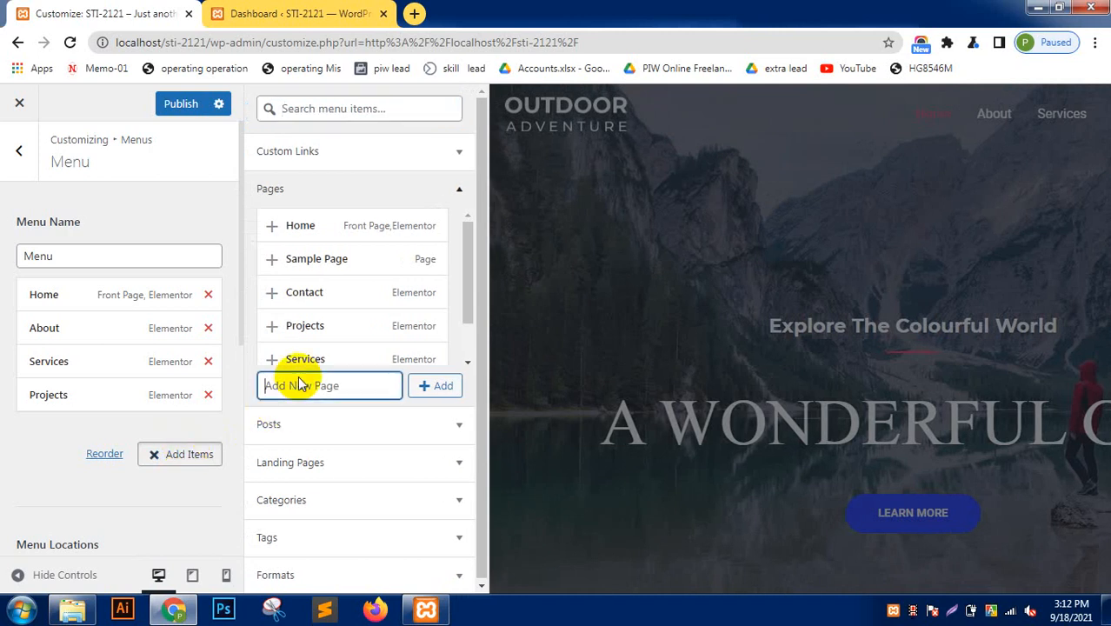
key(Escape)
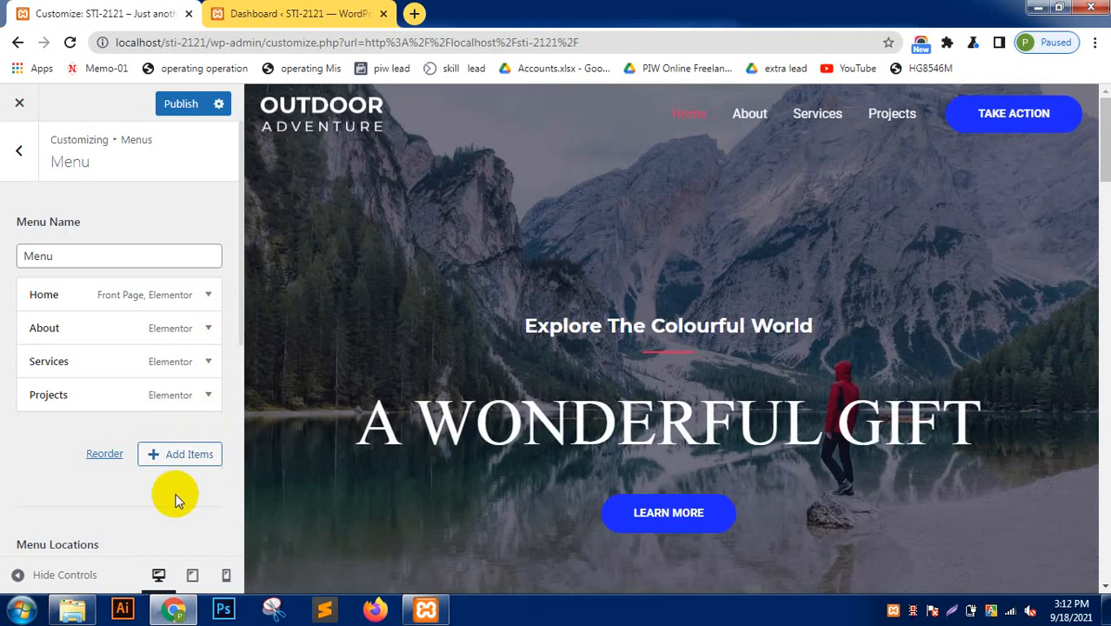
click(190, 455)
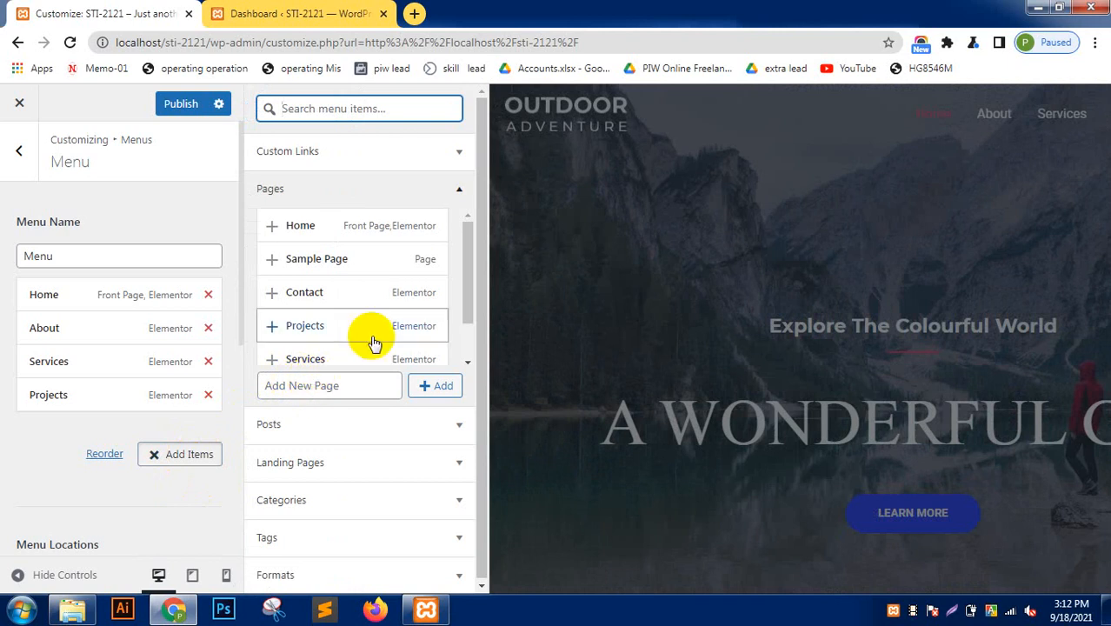
drag(463, 286, 466, 352)
key(Escape)
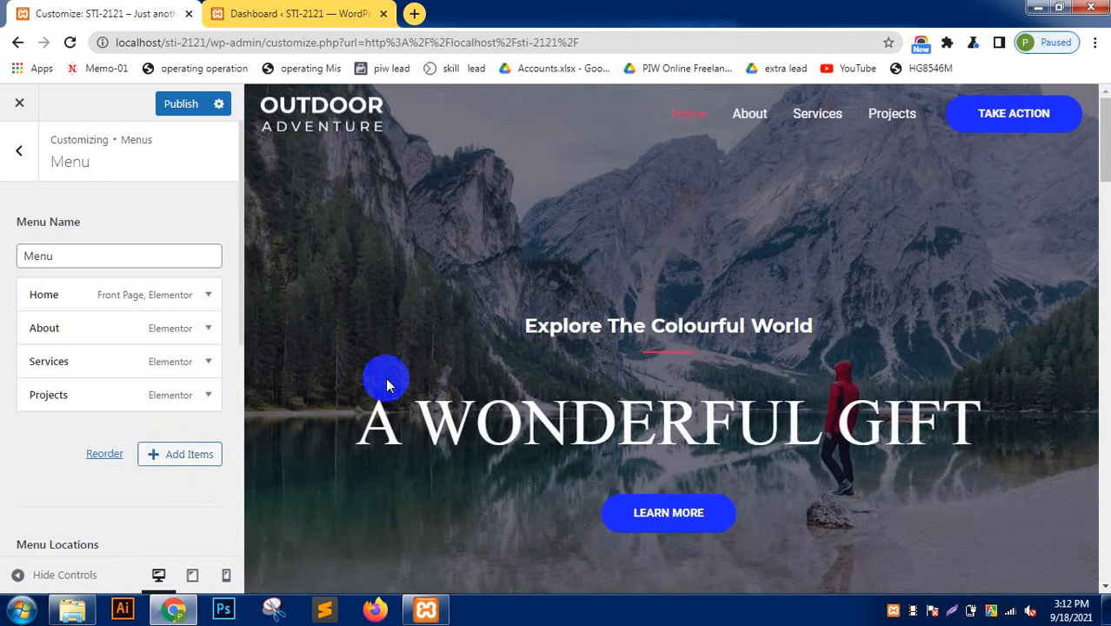
Publish the four-item menu (Home, About, Services, Projects) and revisit the Add Items list.
click(187, 108)
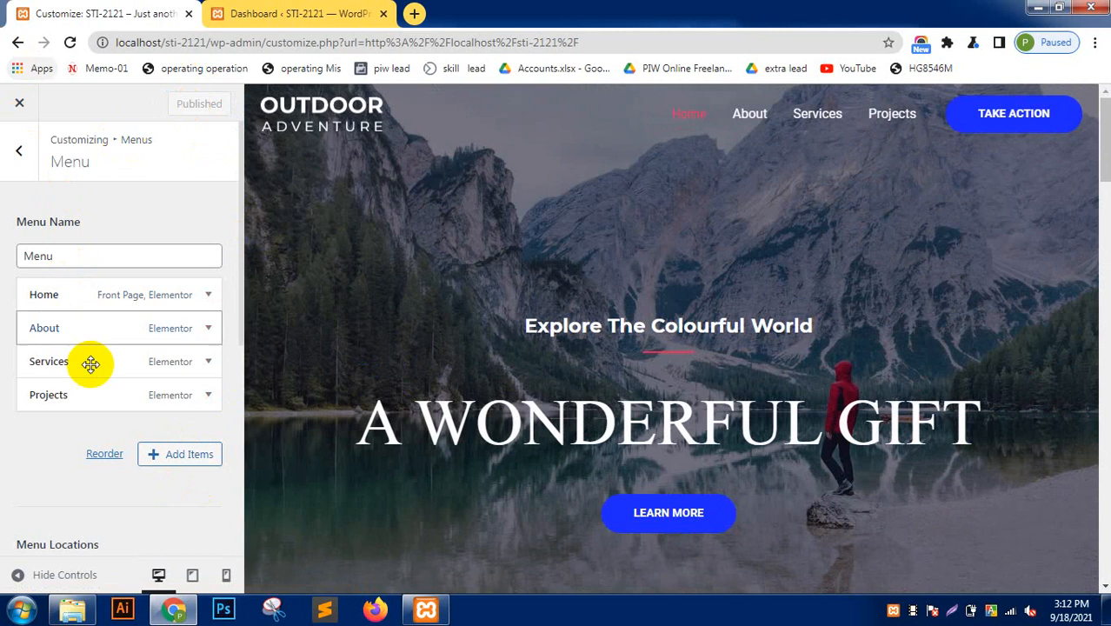
click(205, 455)
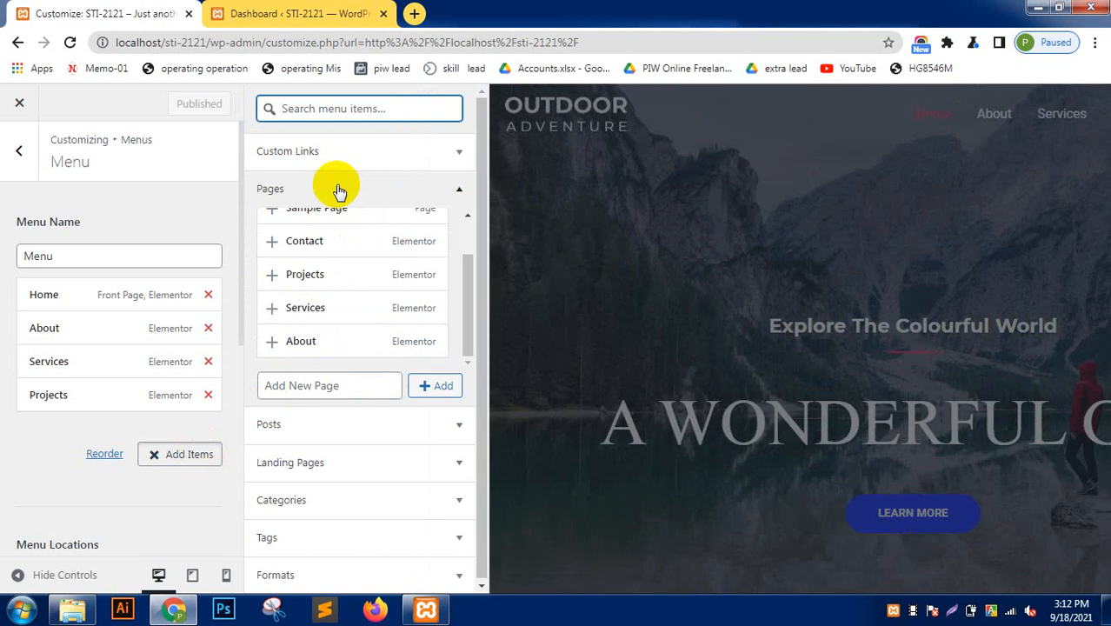
key(BackSpace)
key(BackSpace)
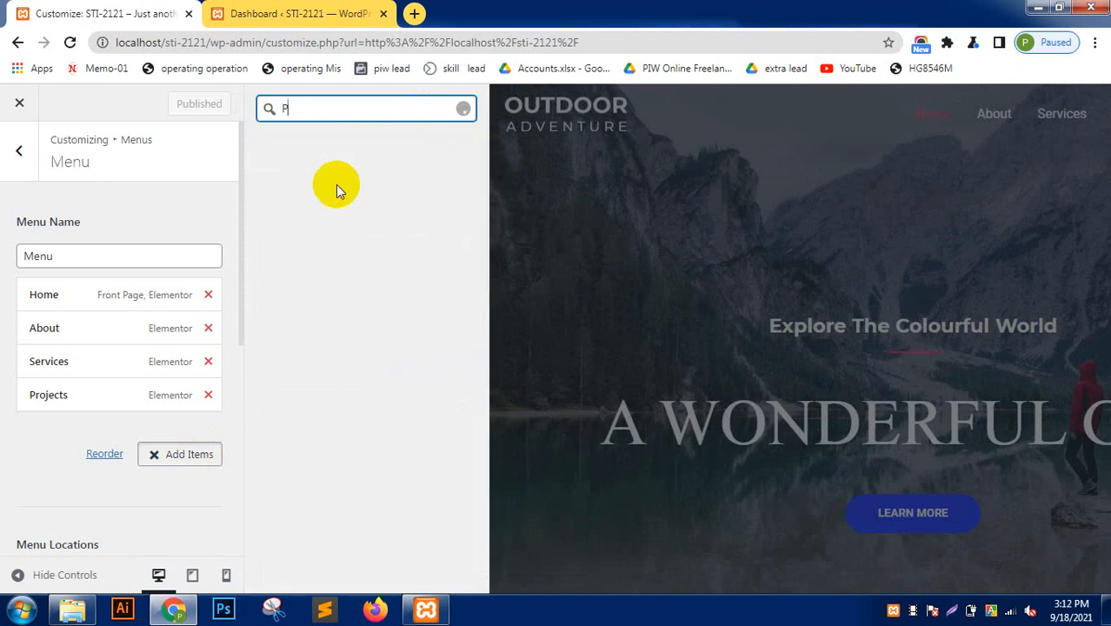
click(20, 467)
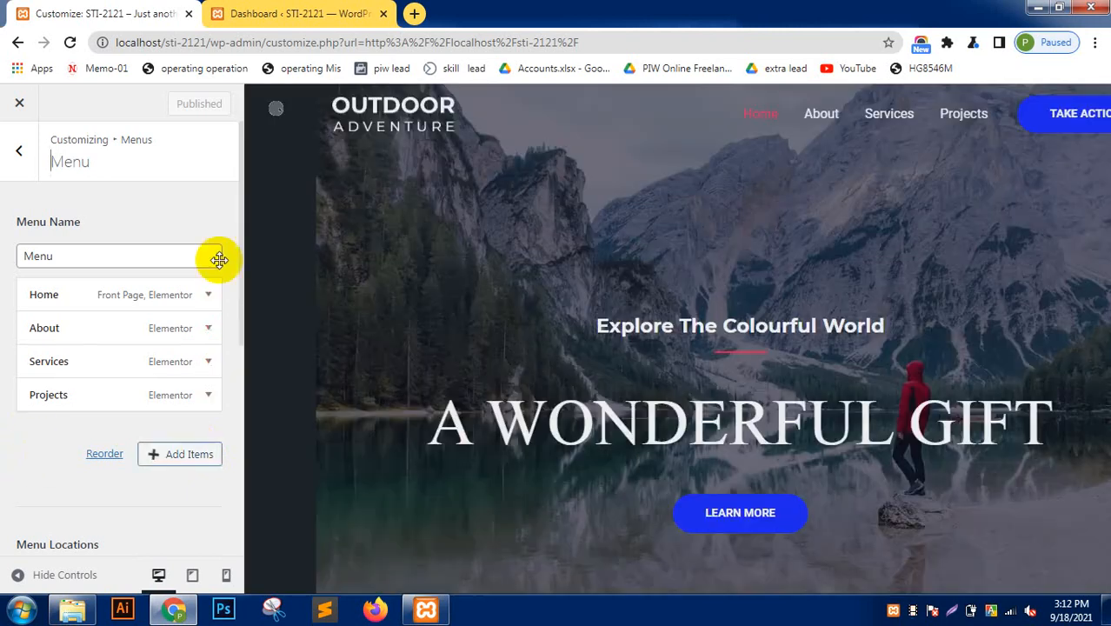
click(169, 458)
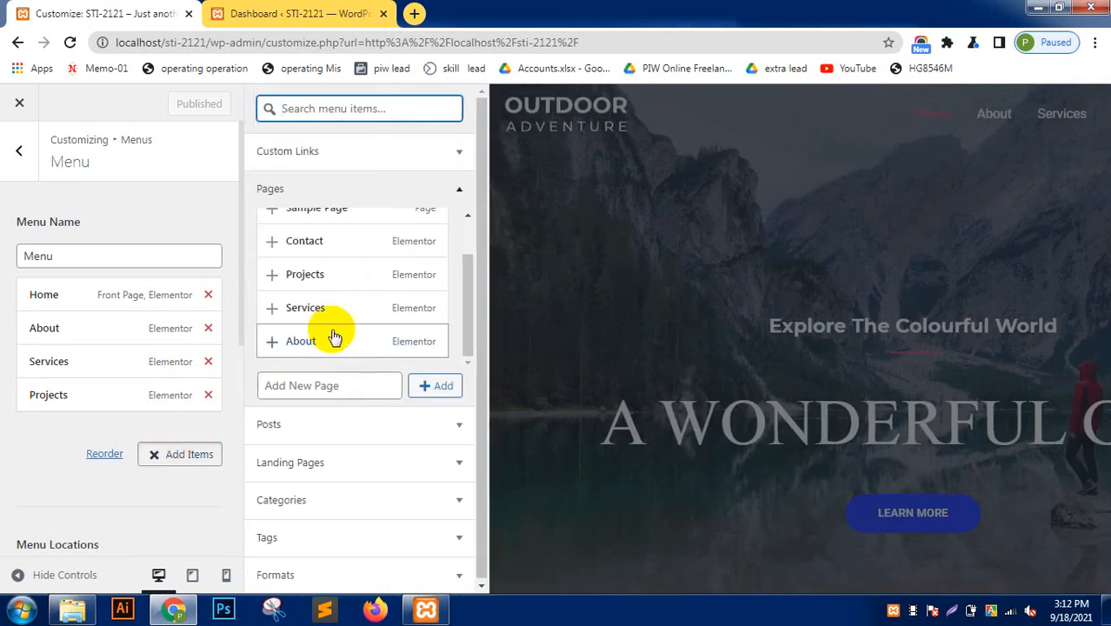
click(338, 385)
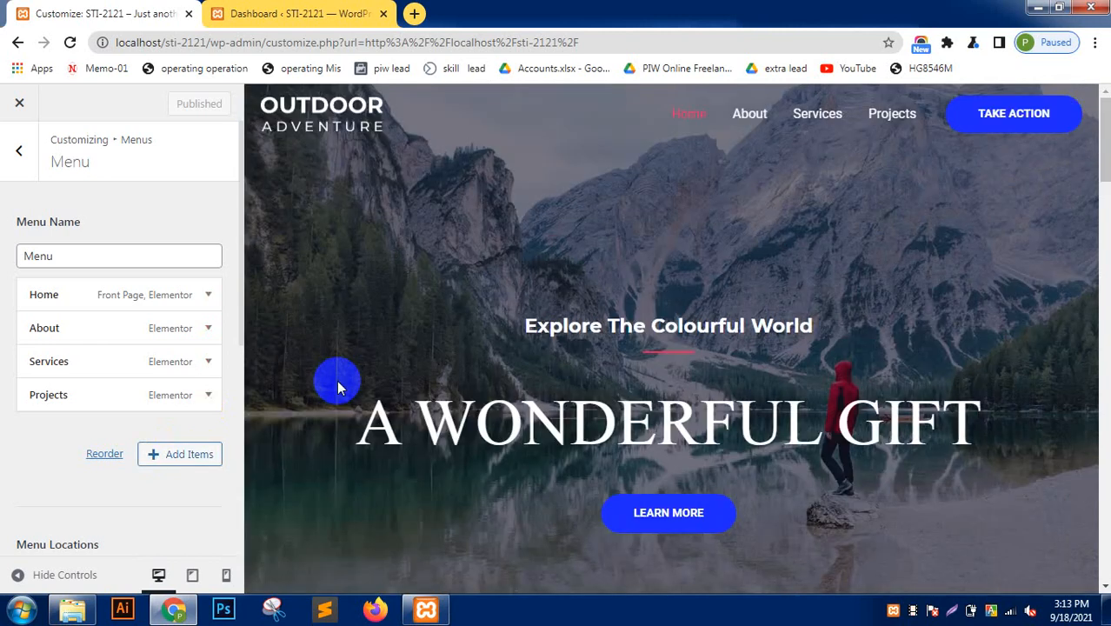
click(96, 247)
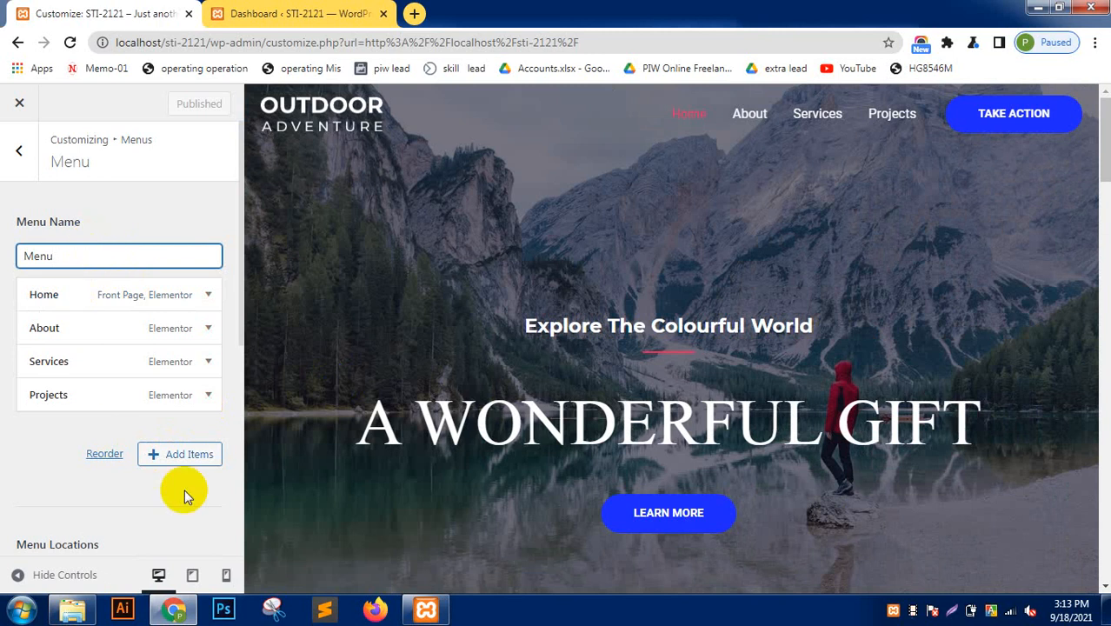
Rename the menu to 'Primary Menu' and publish it, then glance through the Add Items list.
key(BackSpace)
key(BackSpace)
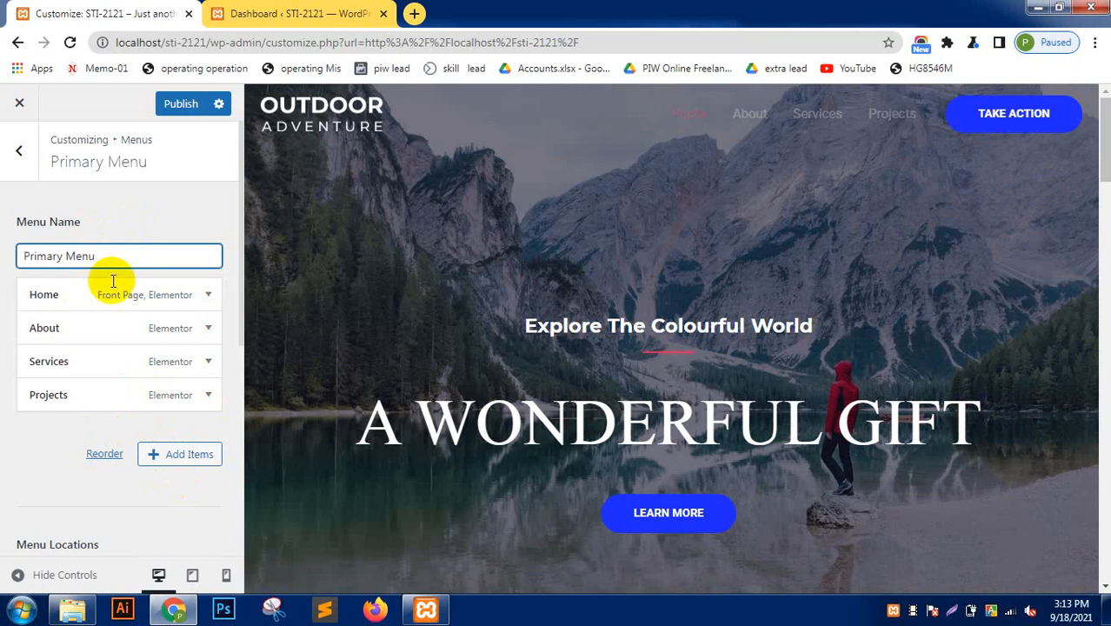
click(196, 104)
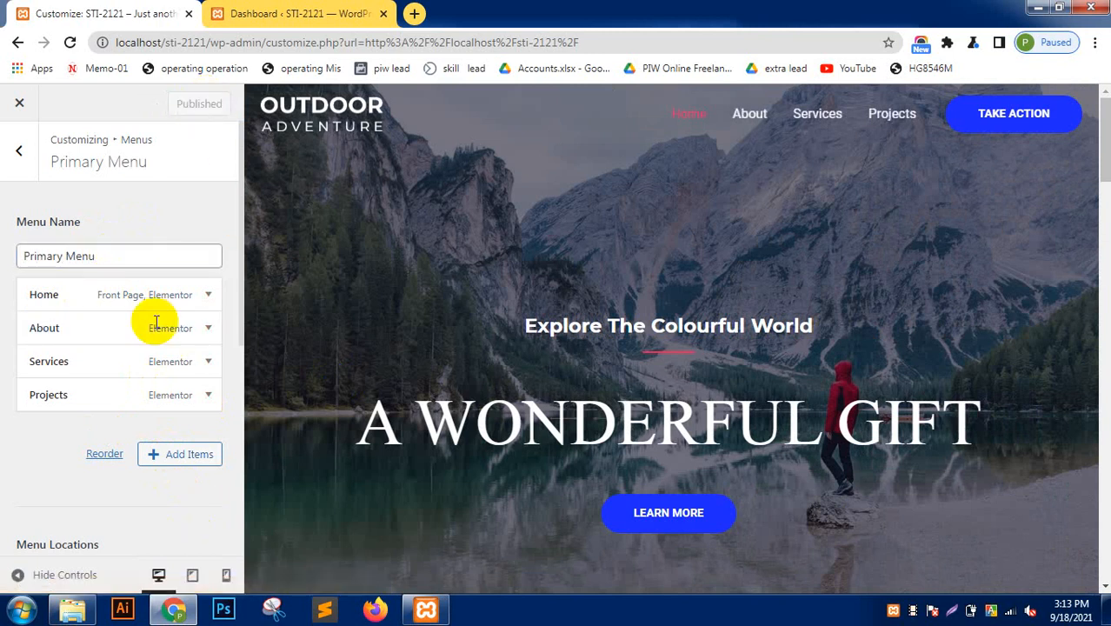
click(186, 454)
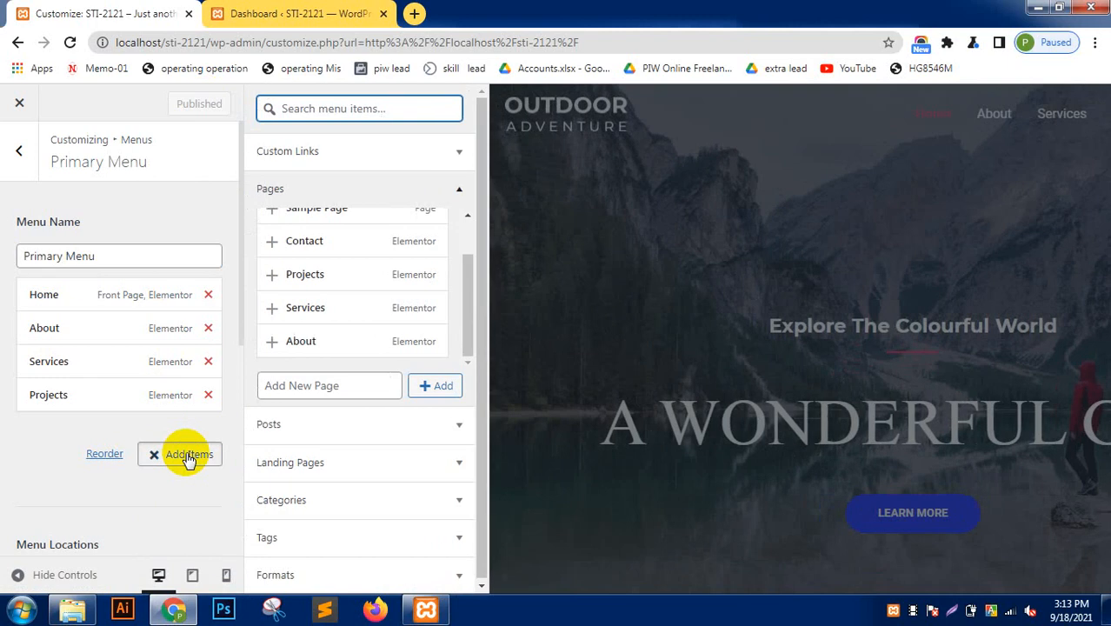
click(322, 387)
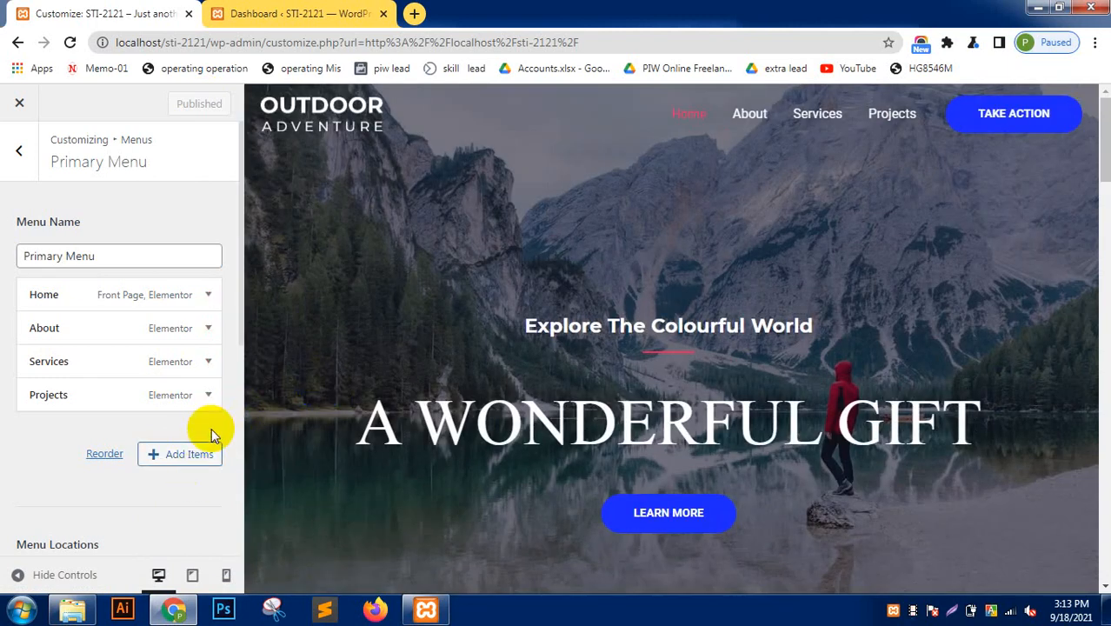
click(188, 454)
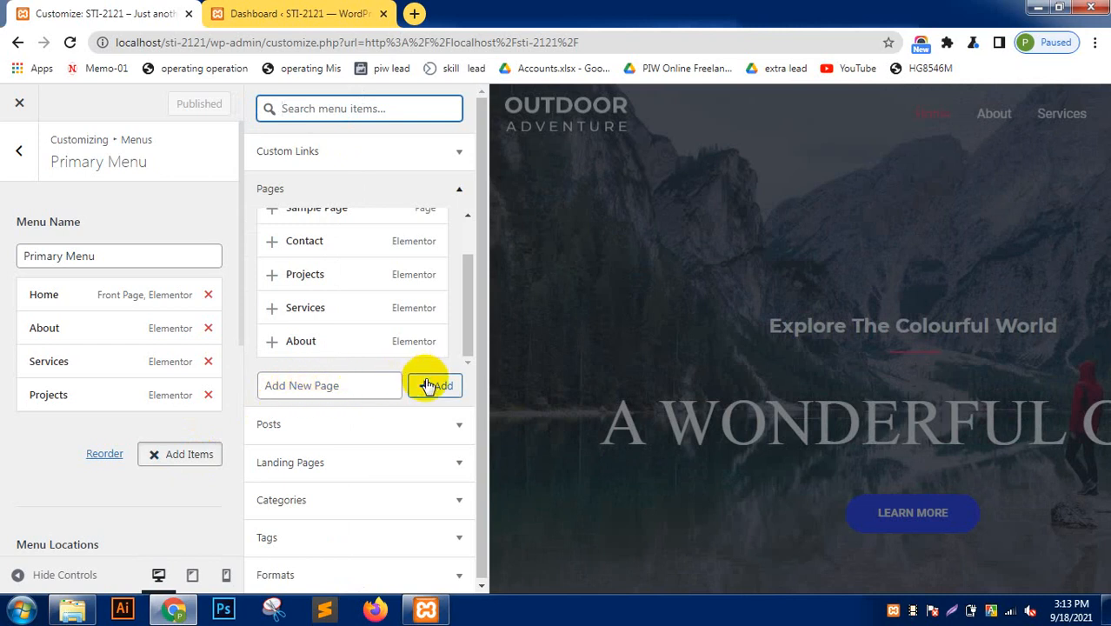
click(339, 387)
key(Escape)
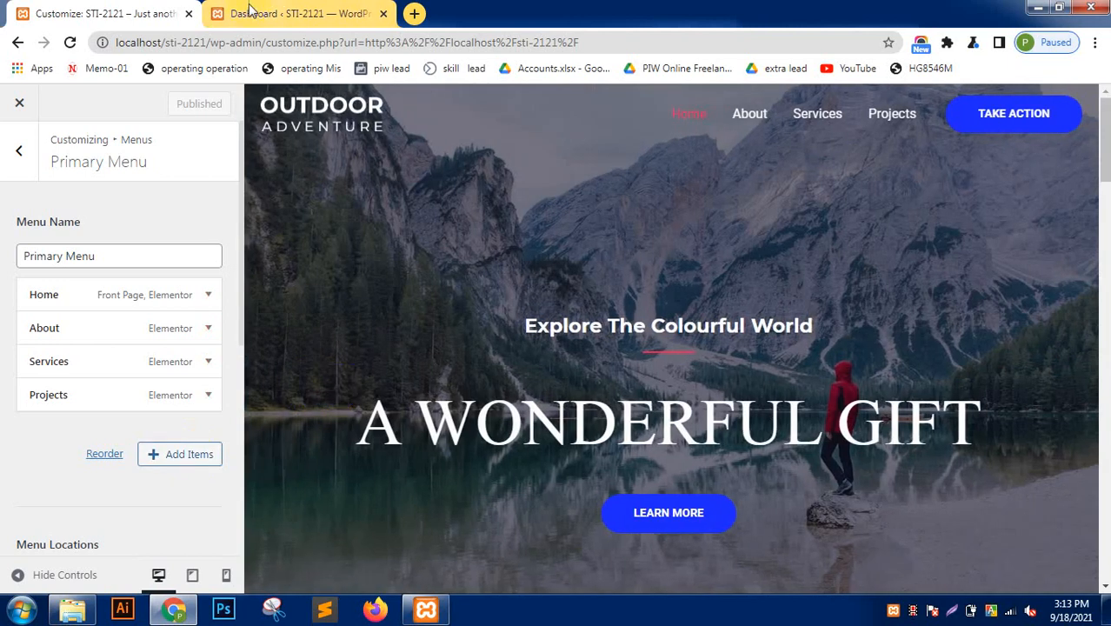
Close the Customizer, reopen the site in a new tab via Visit Site, and go to Menus.
click(189, 13)
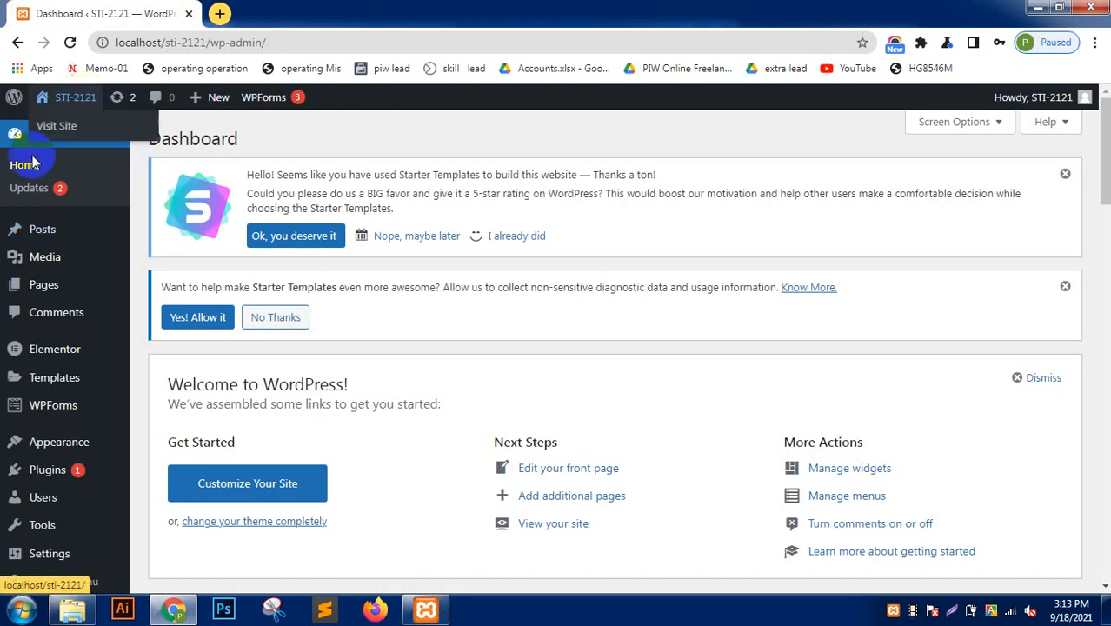
mouse_move(68, 102)
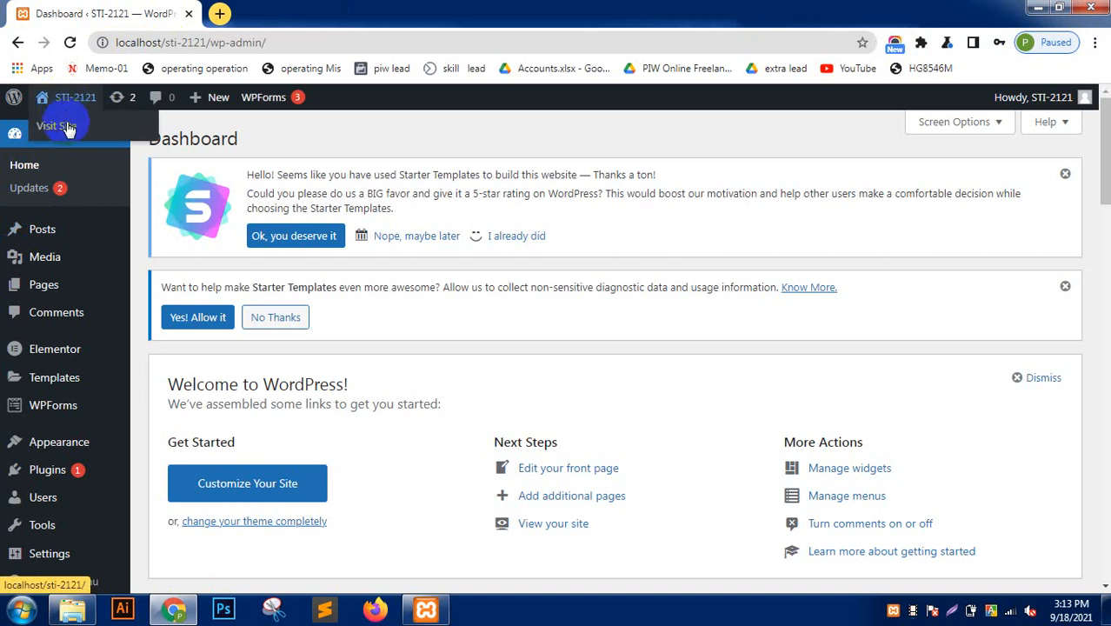
middle_click(69, 129)
click(261, 10)
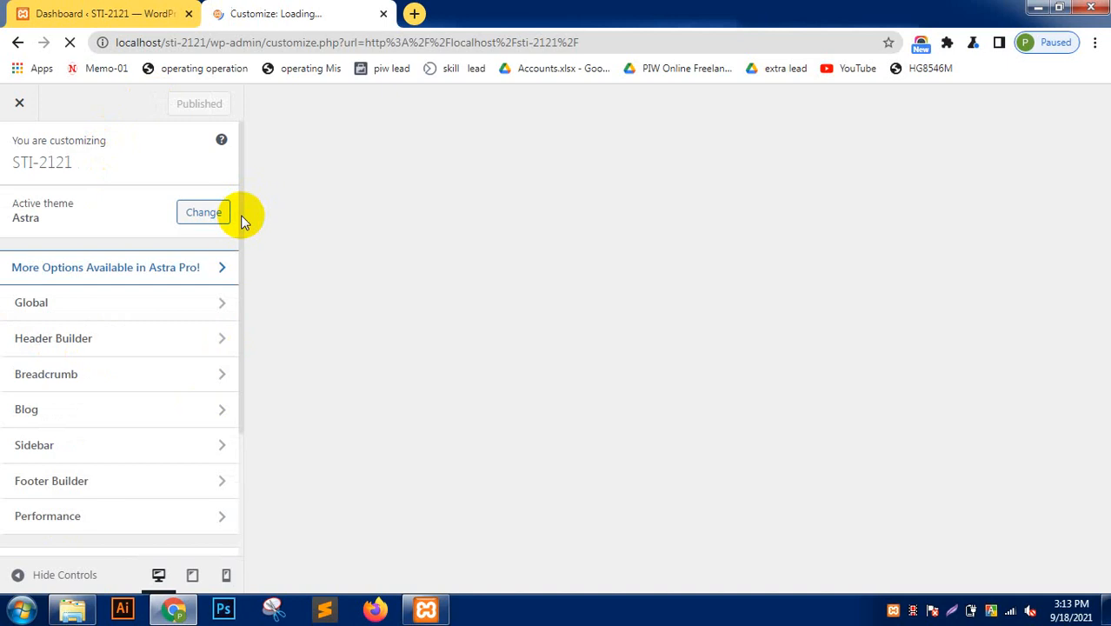
scroll(239, 283, down, 2)
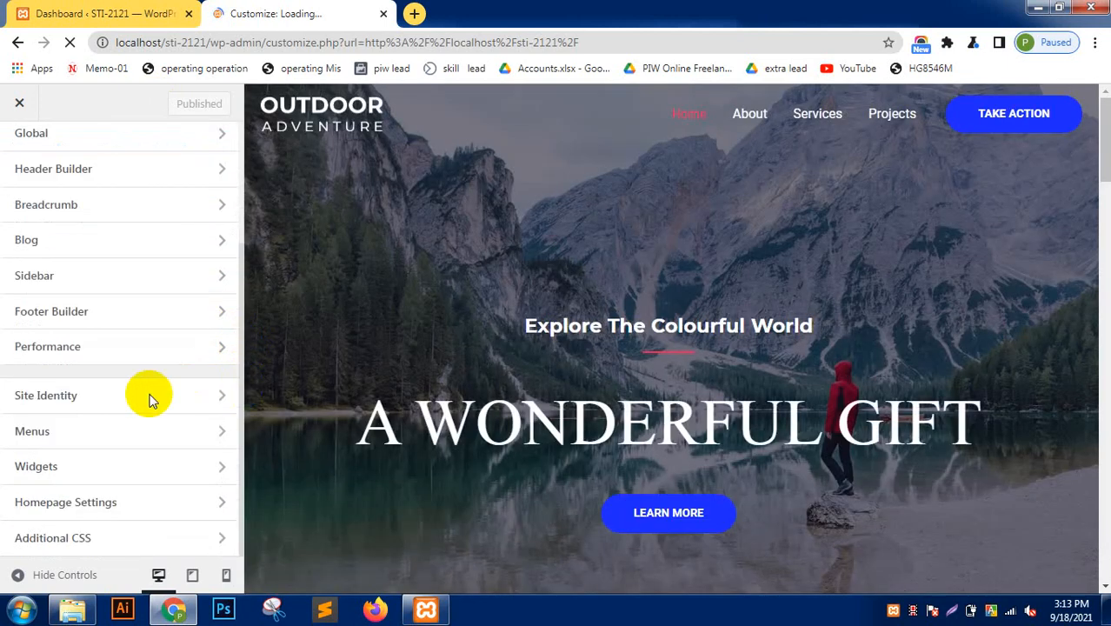
click(110, 447)
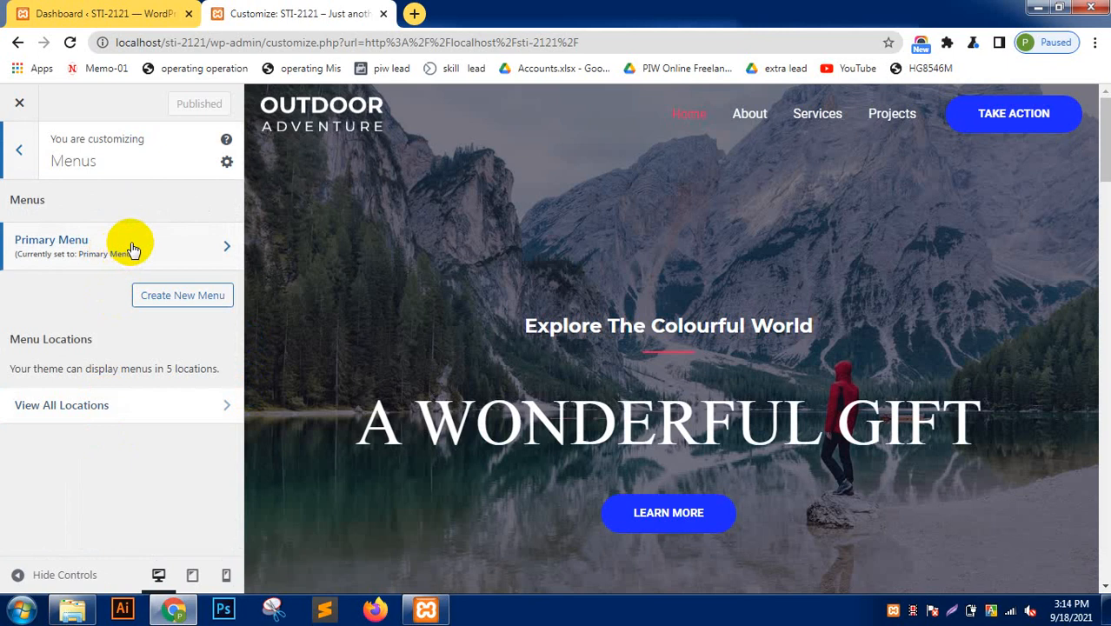
Add a new 'Porfolio' page after Projects in Primary Menu and publish it.
click(196, 310)
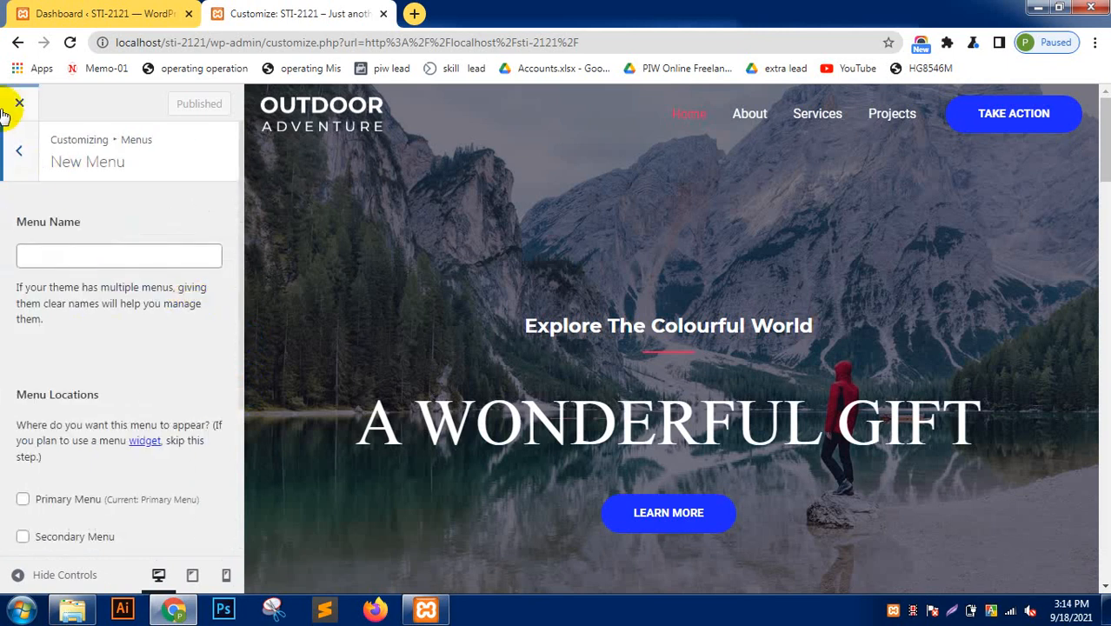
click(22, 165)
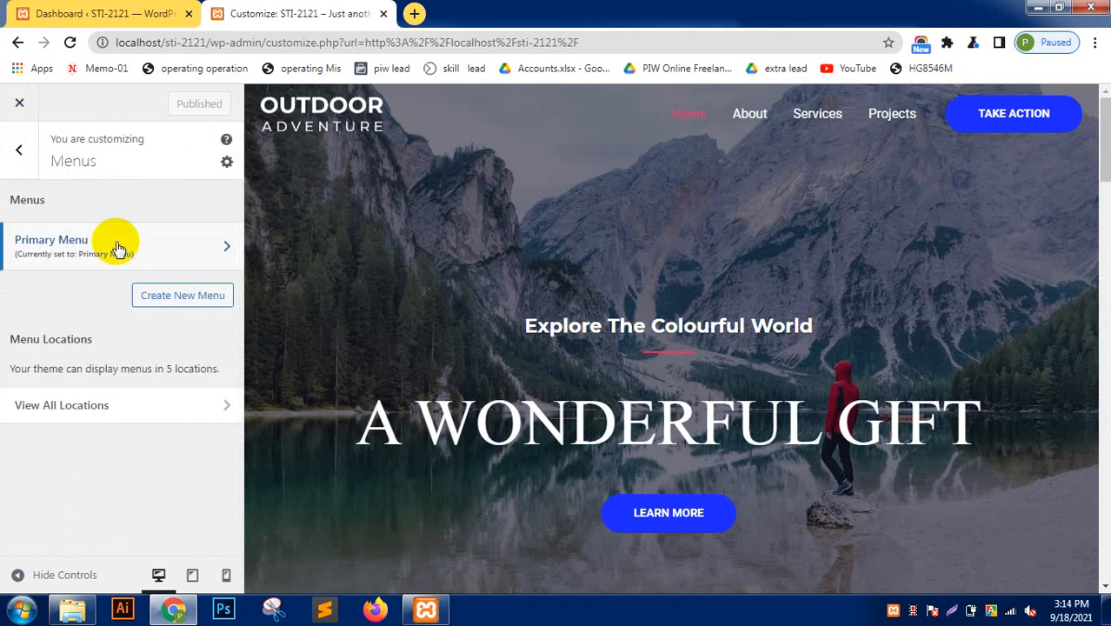
click(116, 240)
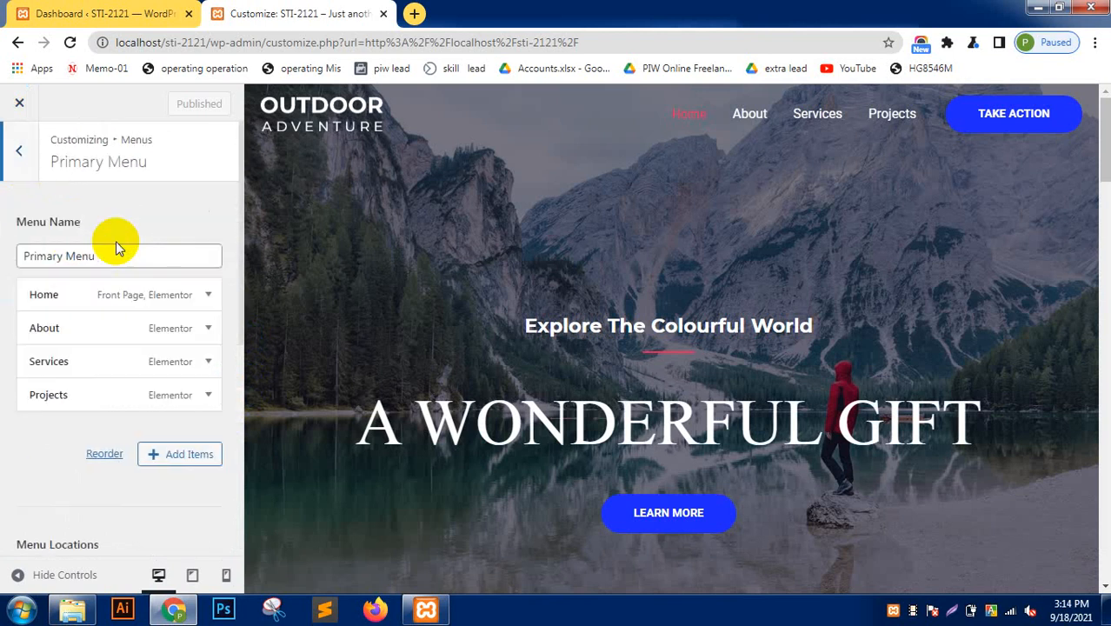
click(178, 462)
click(313, 385)
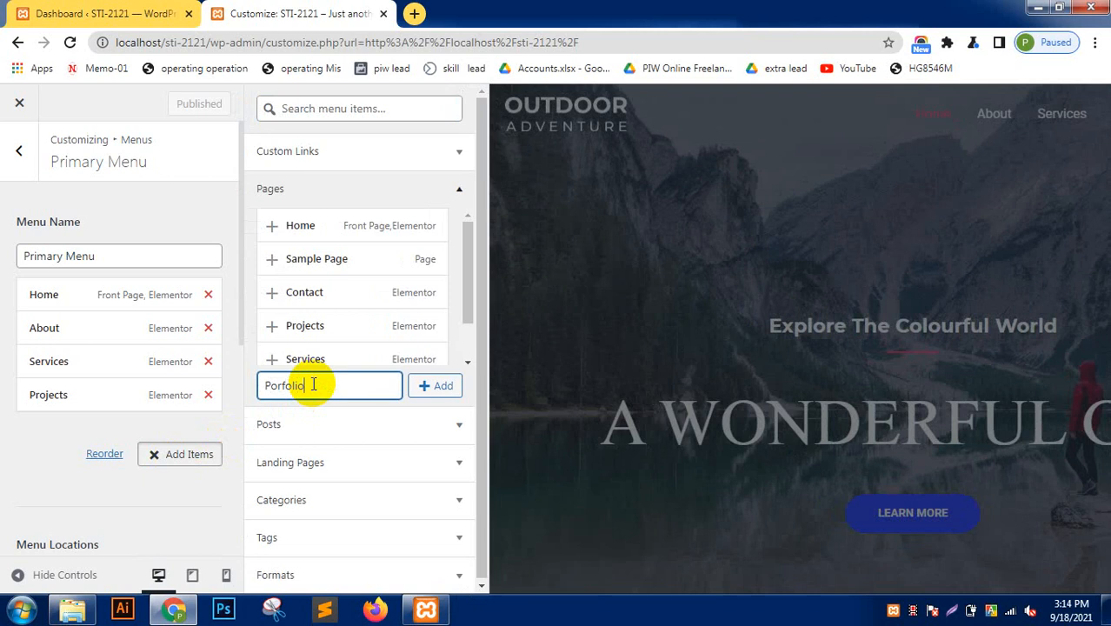
click(443, 386)
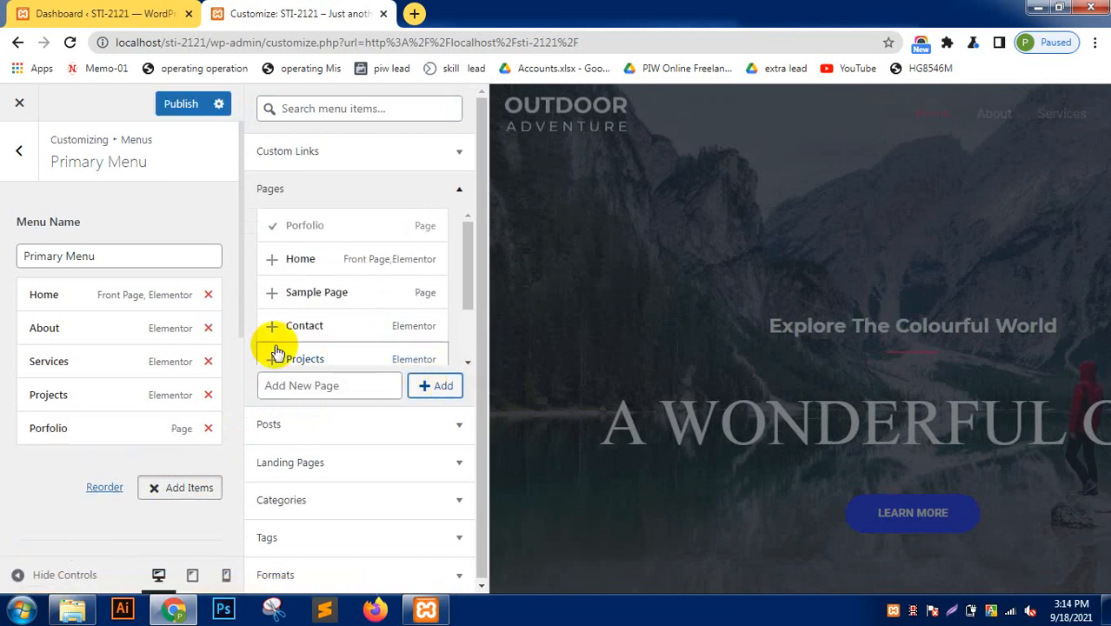
click(45, 497)
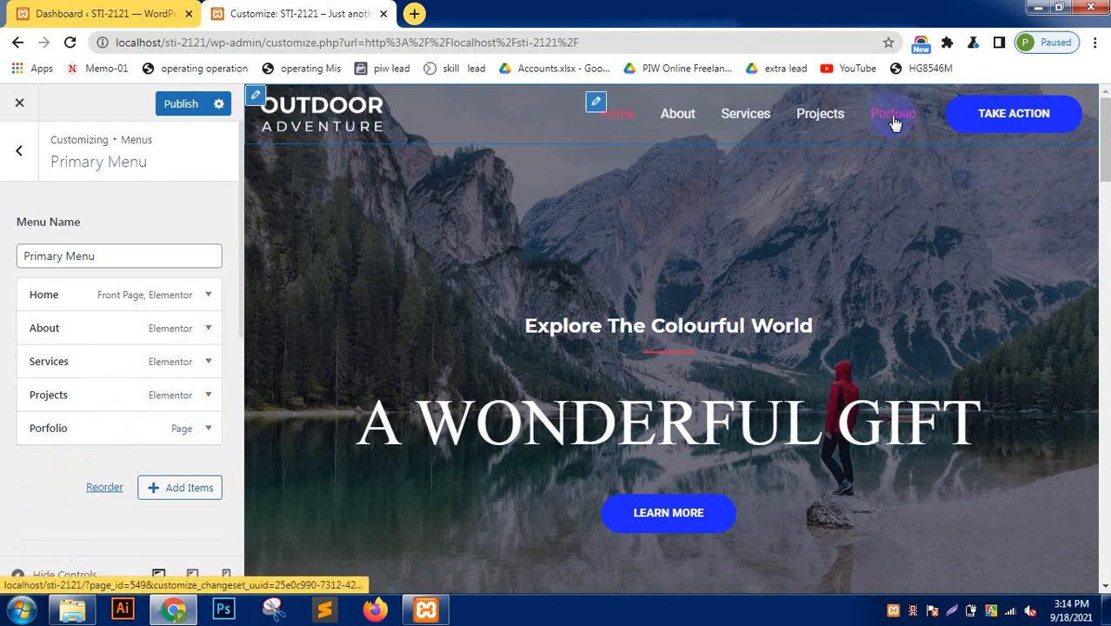
click(180, 104)
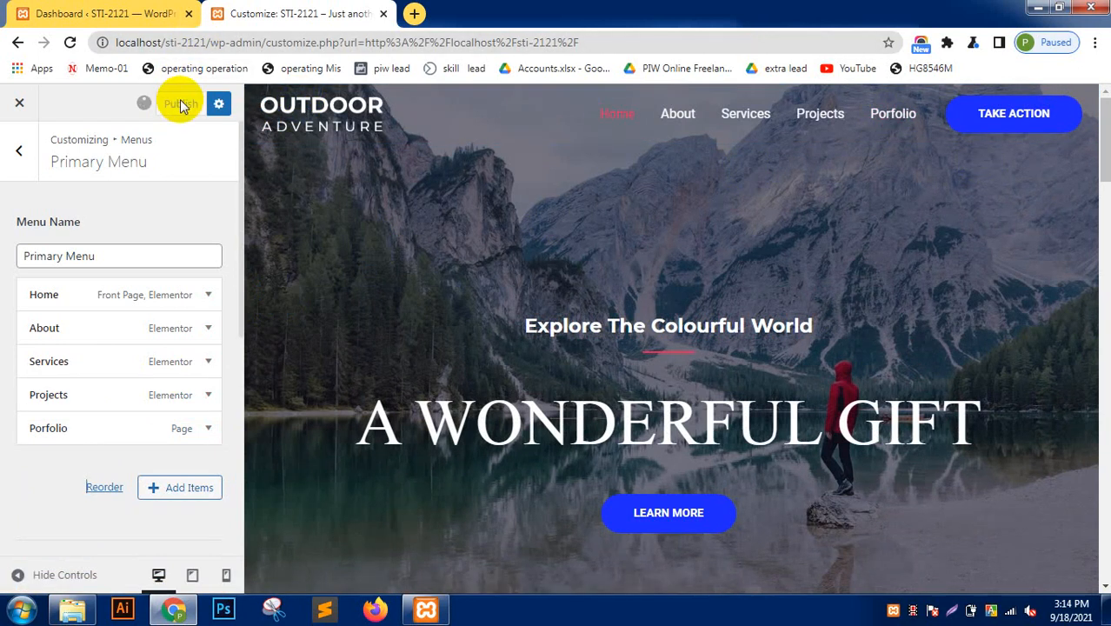
click(20, 153)
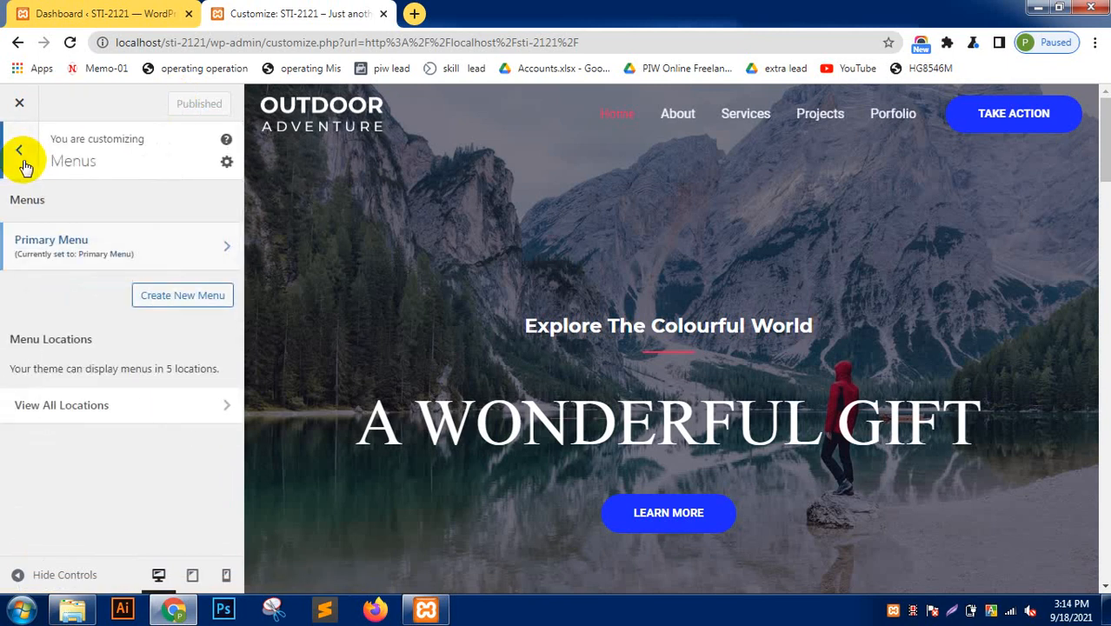
click(23, 158)
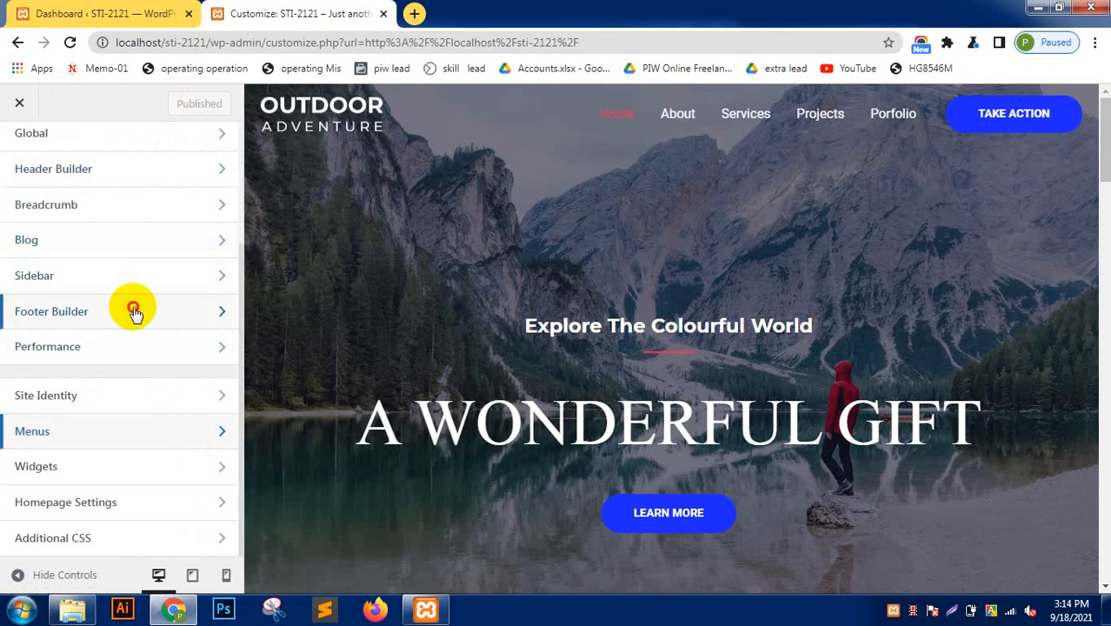
Open the Primary Footer settings in Footer Builder, trying Full Width but keeping Content Width.
click(135, 313)
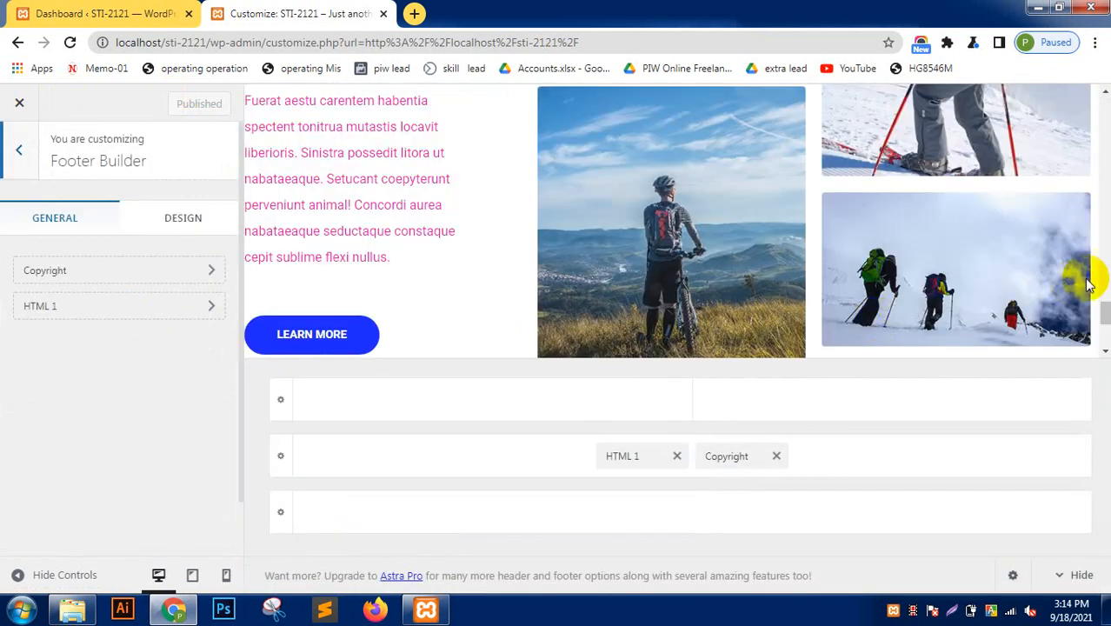
drag(1104, 316, 1104, 335)
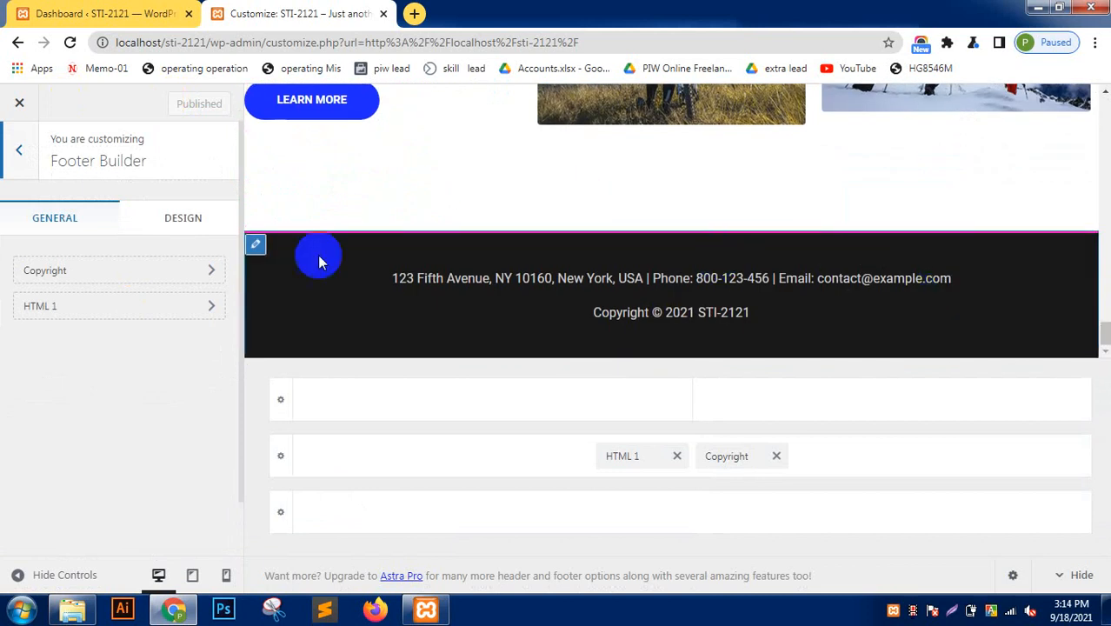
click(265, 248)
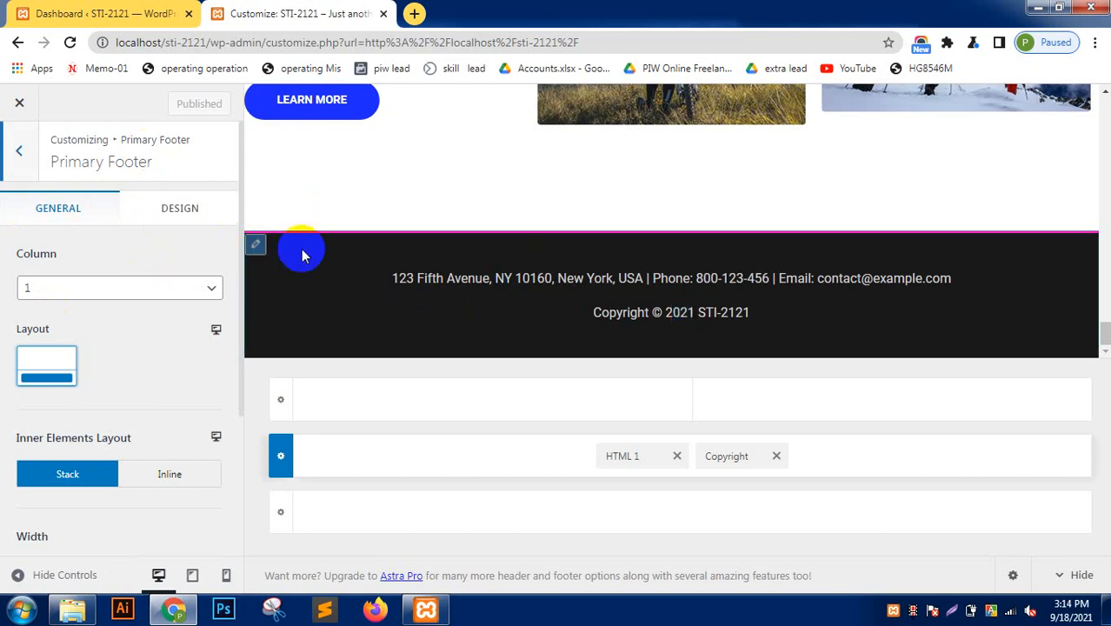
drag(241, 202, 241, 347)
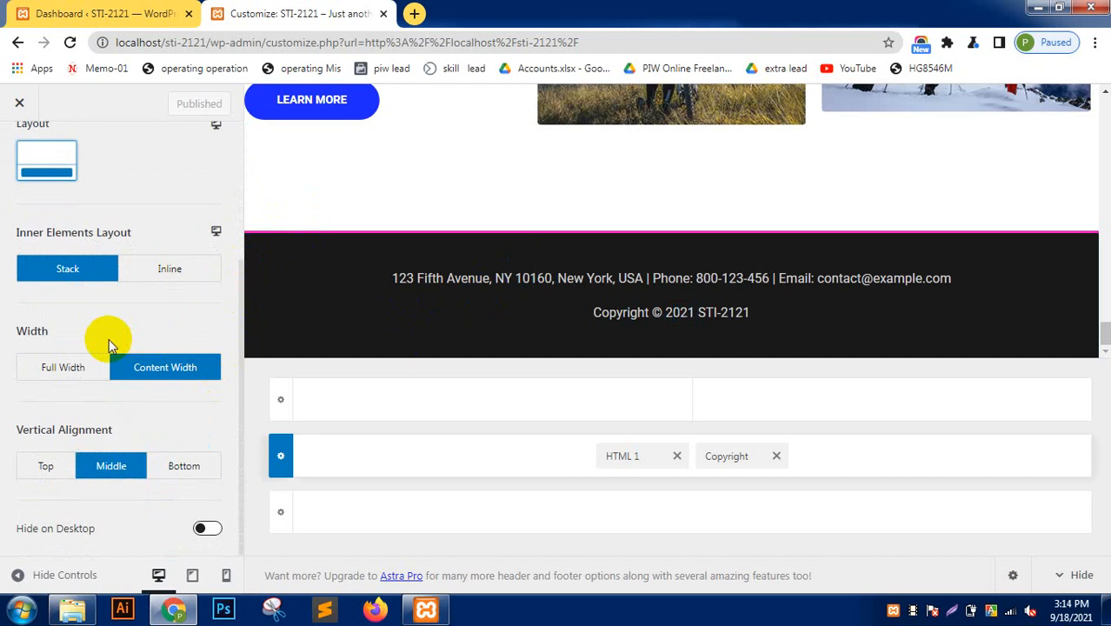
click(41, 365)
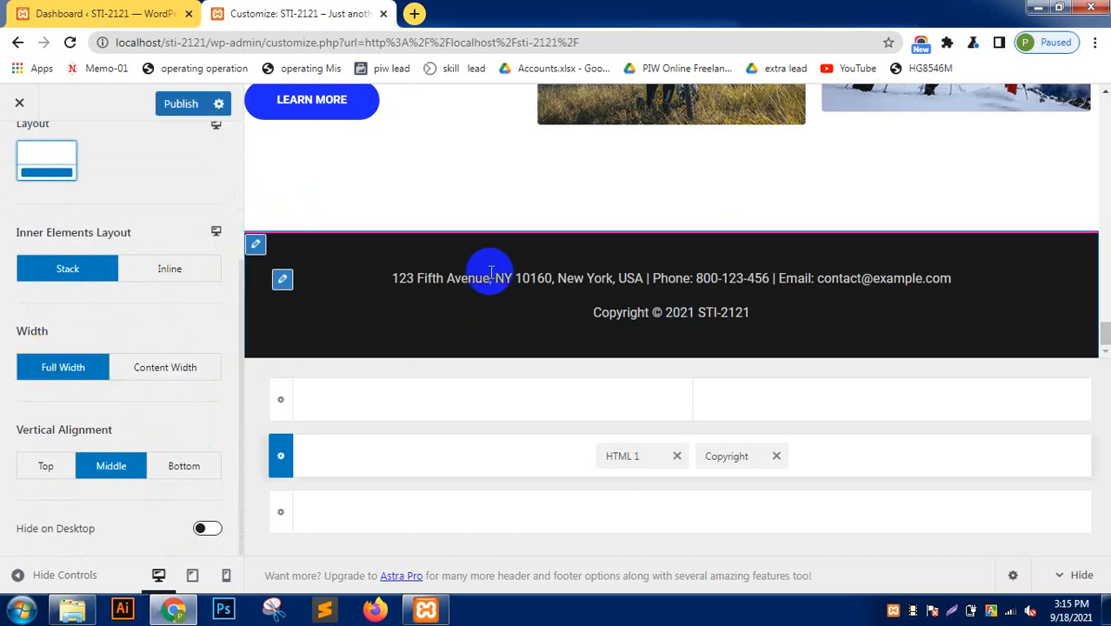
click(187, 375)
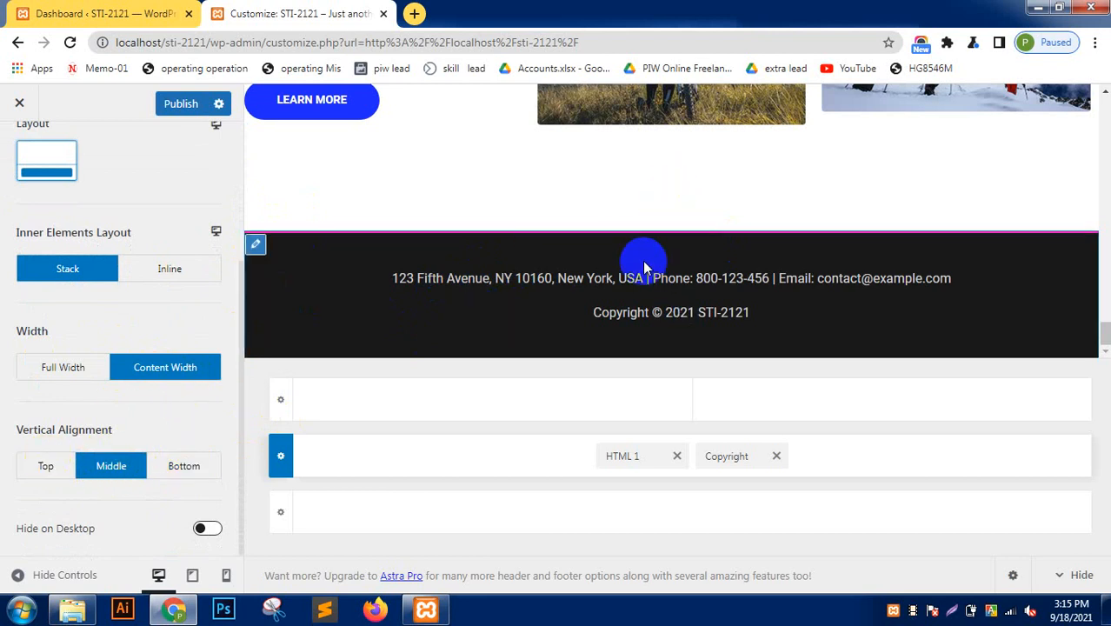
drag(241, 310, 245, 148)
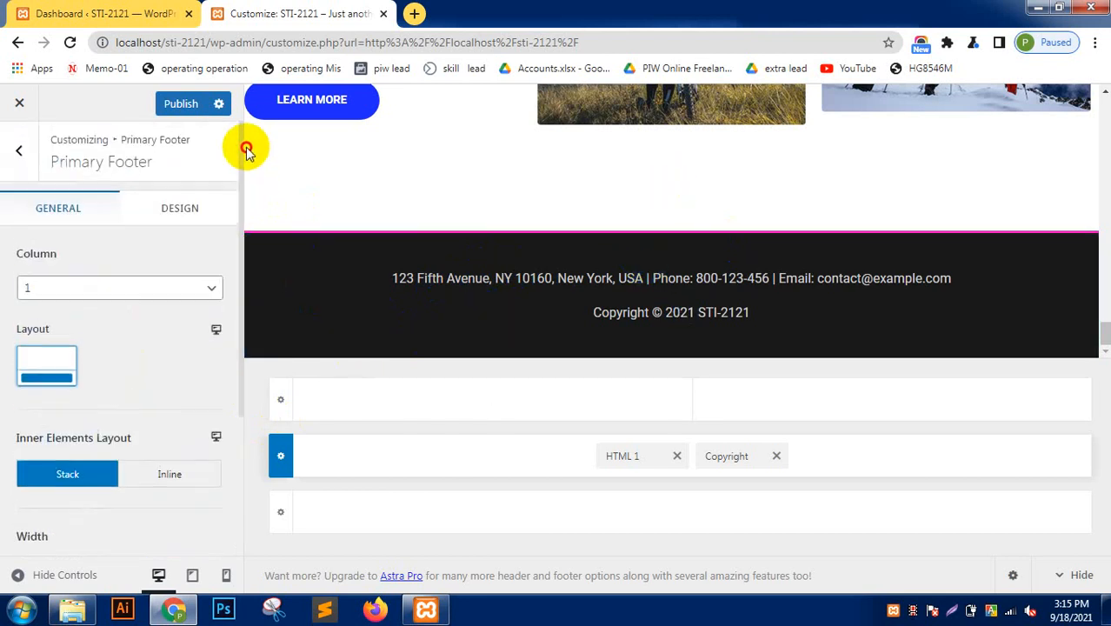
Open the Primary Footer's Design tab and clear the linked padding value.
click(192, 199)
drag(243, 162, 241, 174)
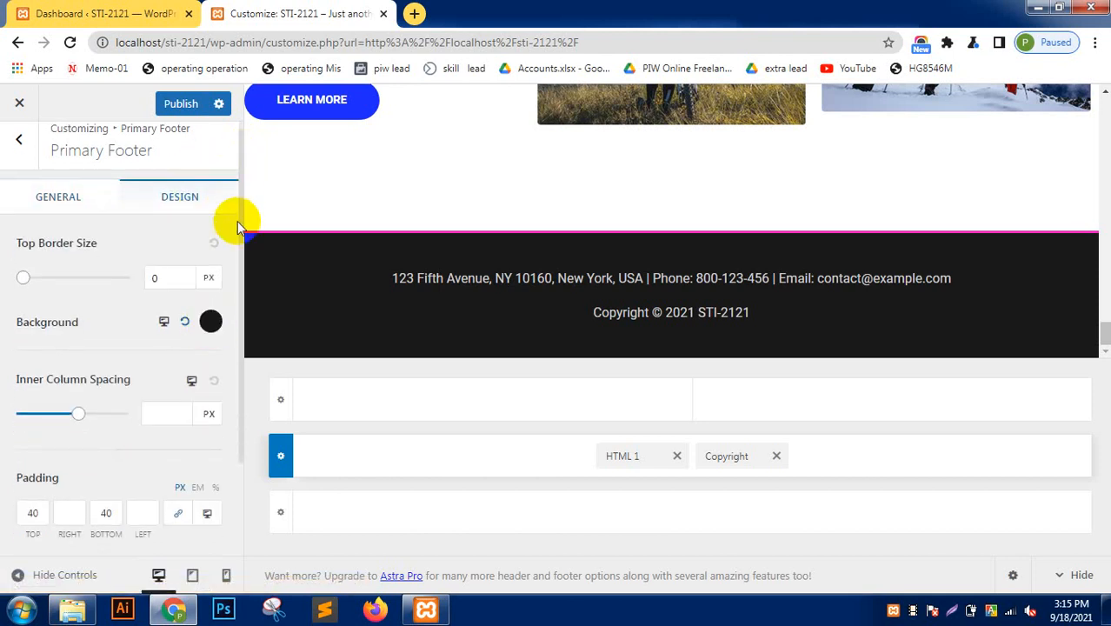
drag(241, 218, 236, 325)
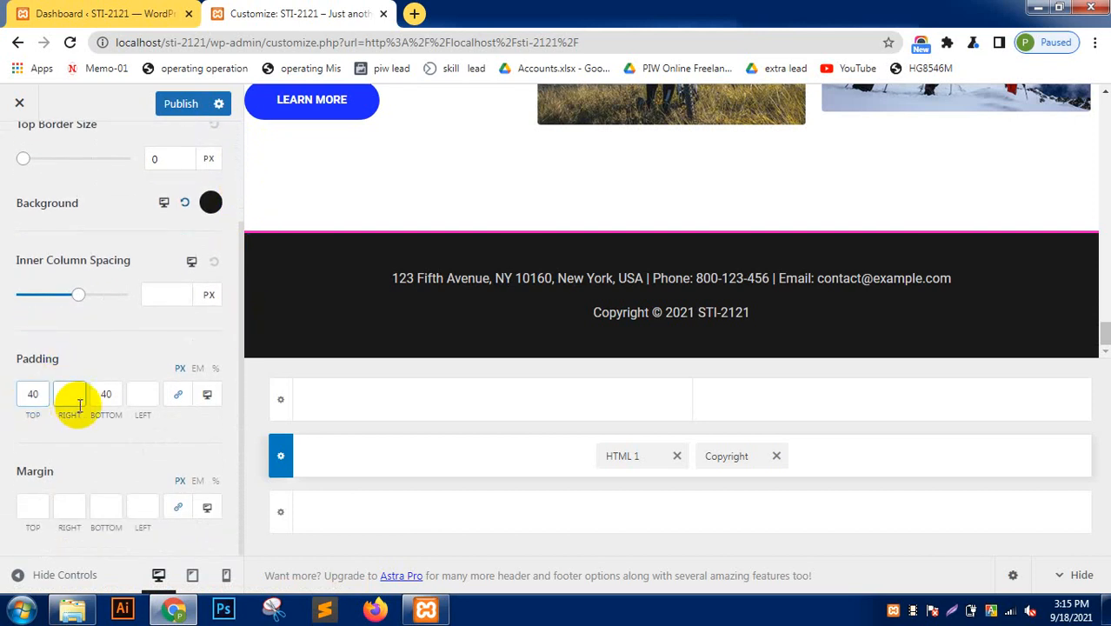
click(106, 396)
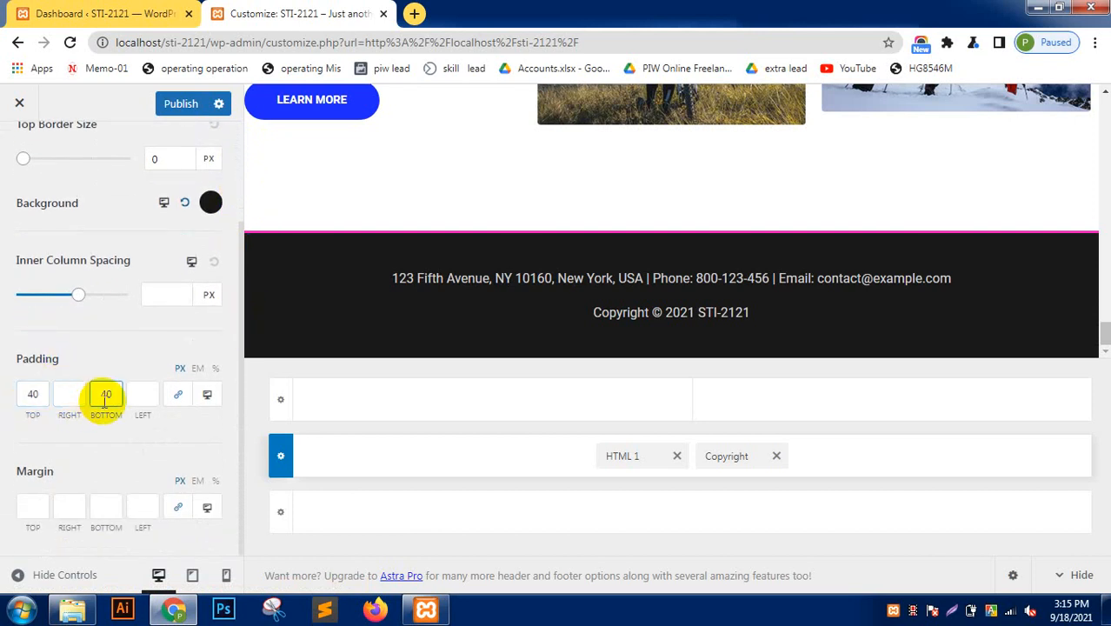
click(43, 393)
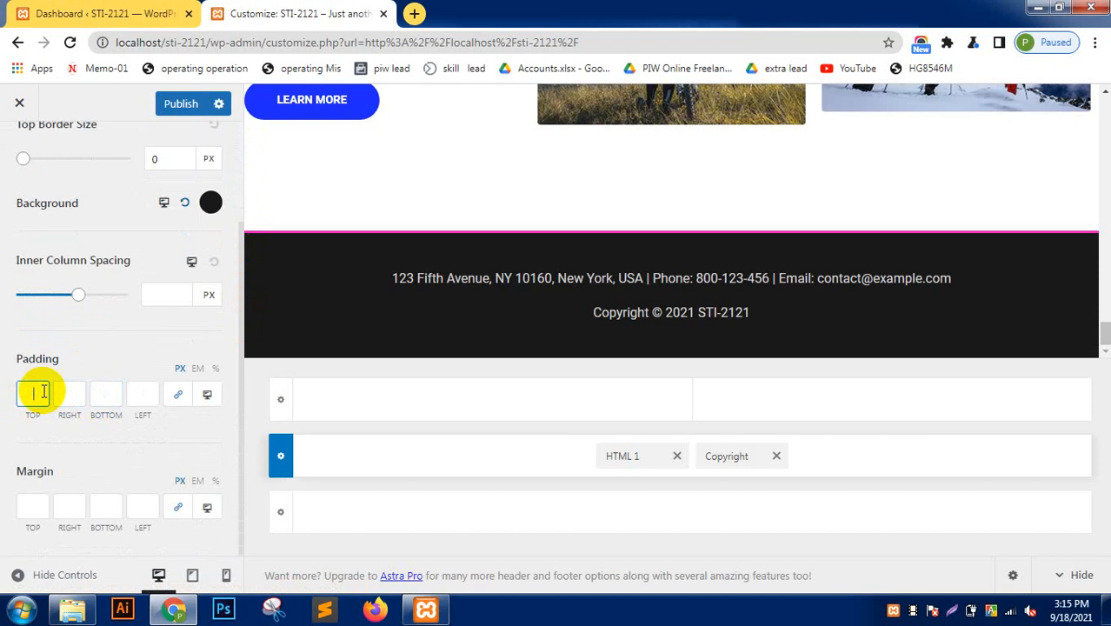
text(80)
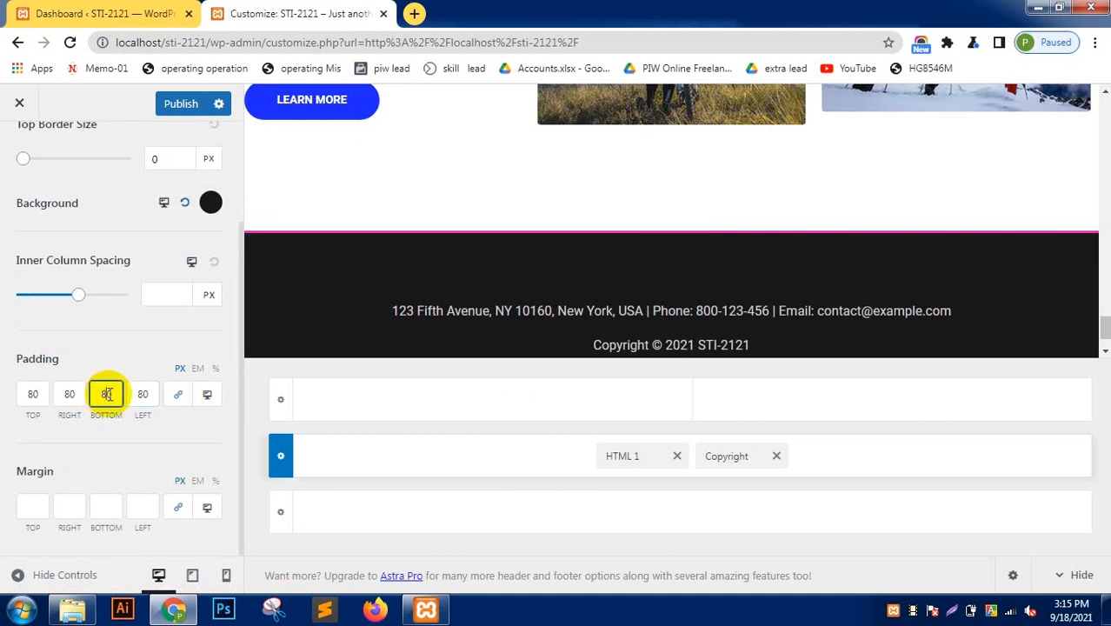
key(BackSpace)
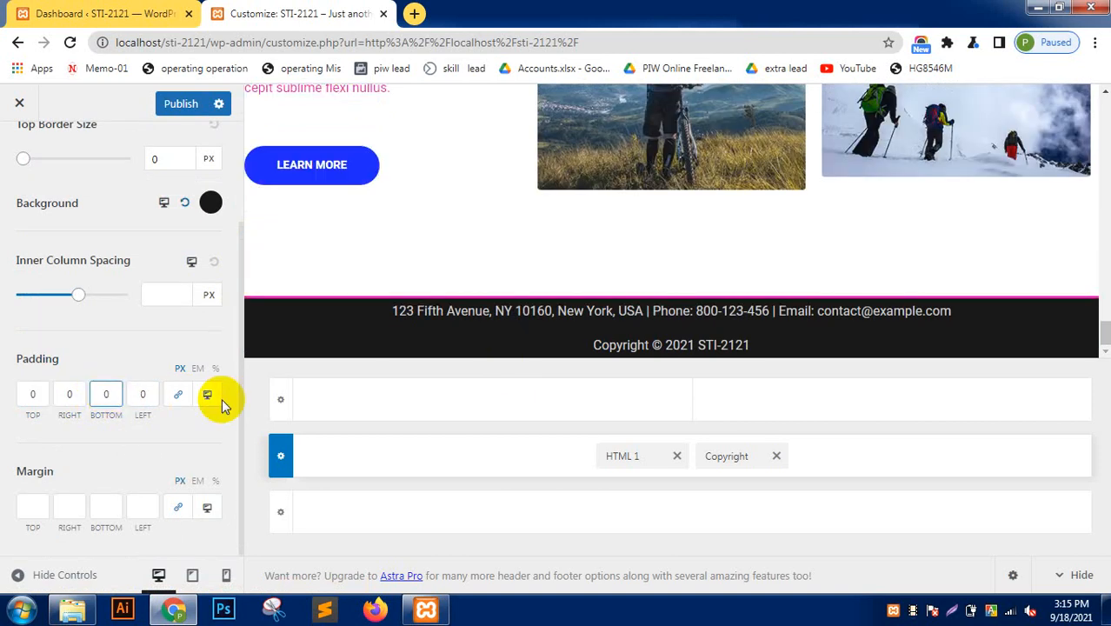
Unlink the padding sides, set top and bottom padding to 40 px, and publish.
click(178, 394)
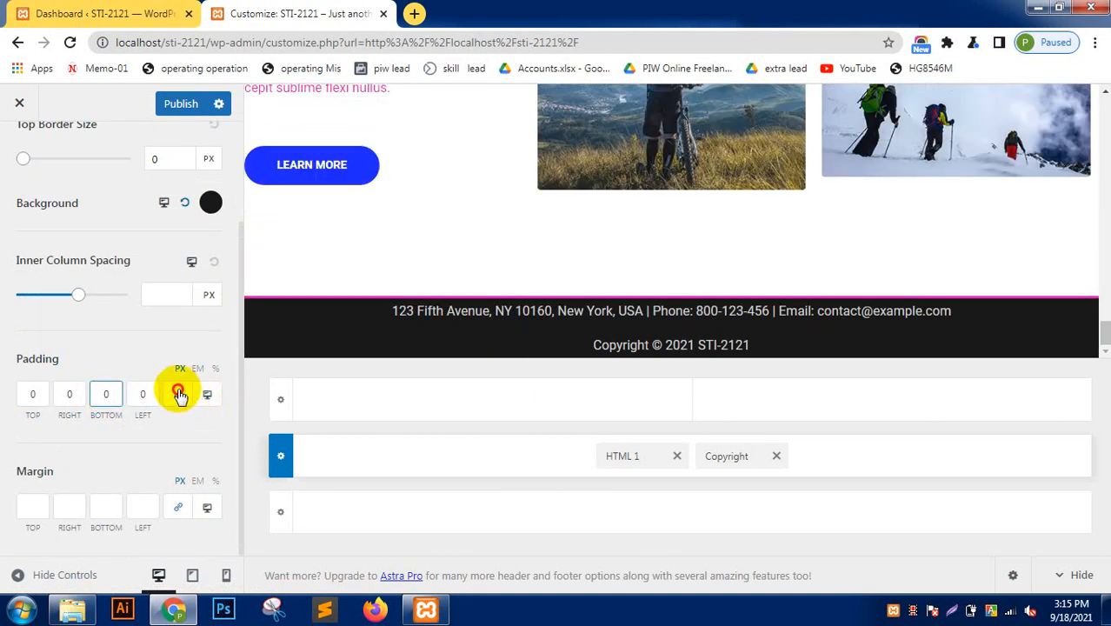
click(112, 396)
text(40)
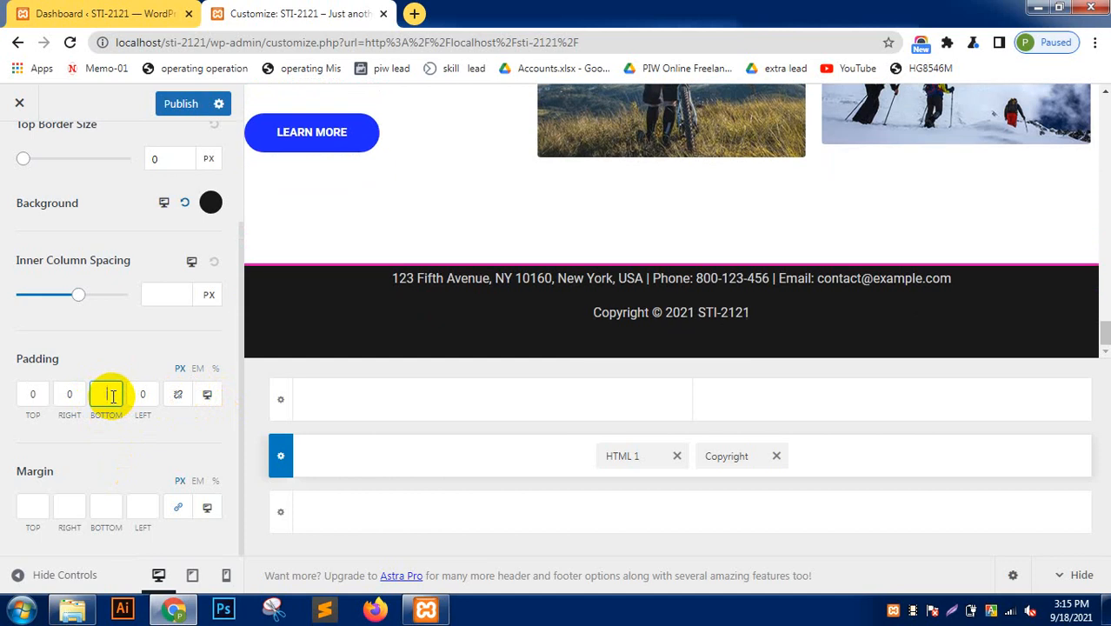
click(41, 394)
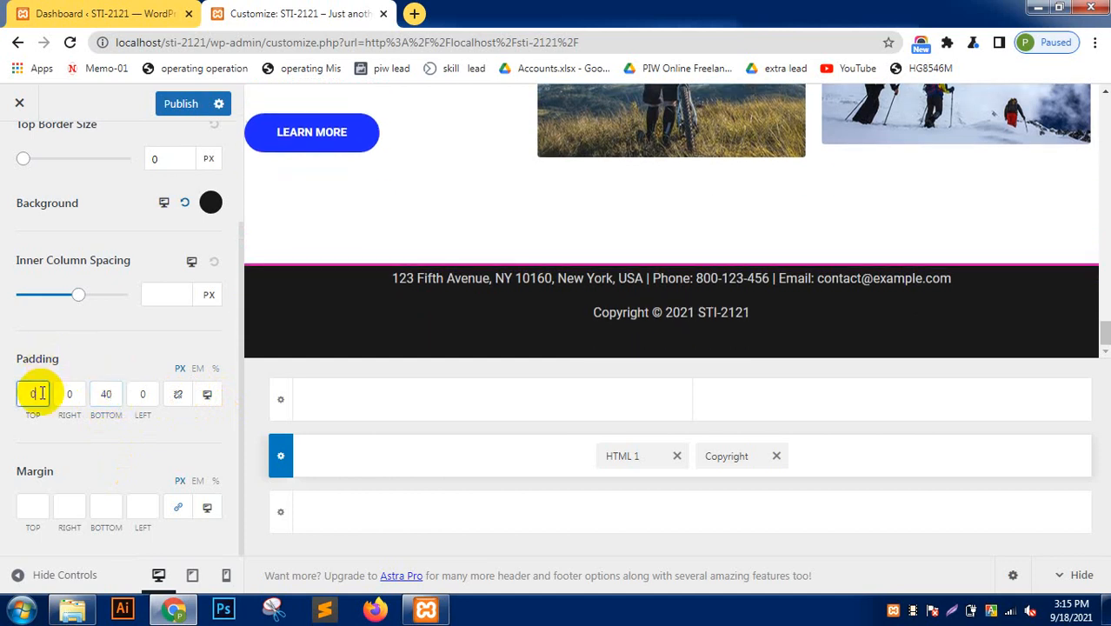
text(40)
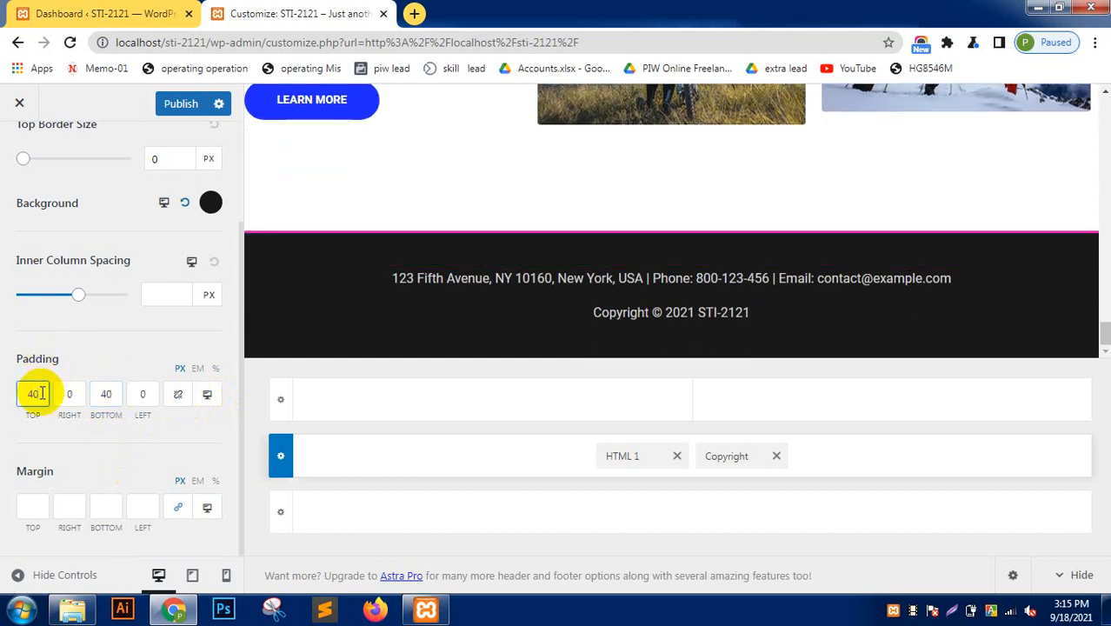
click(181, 104)
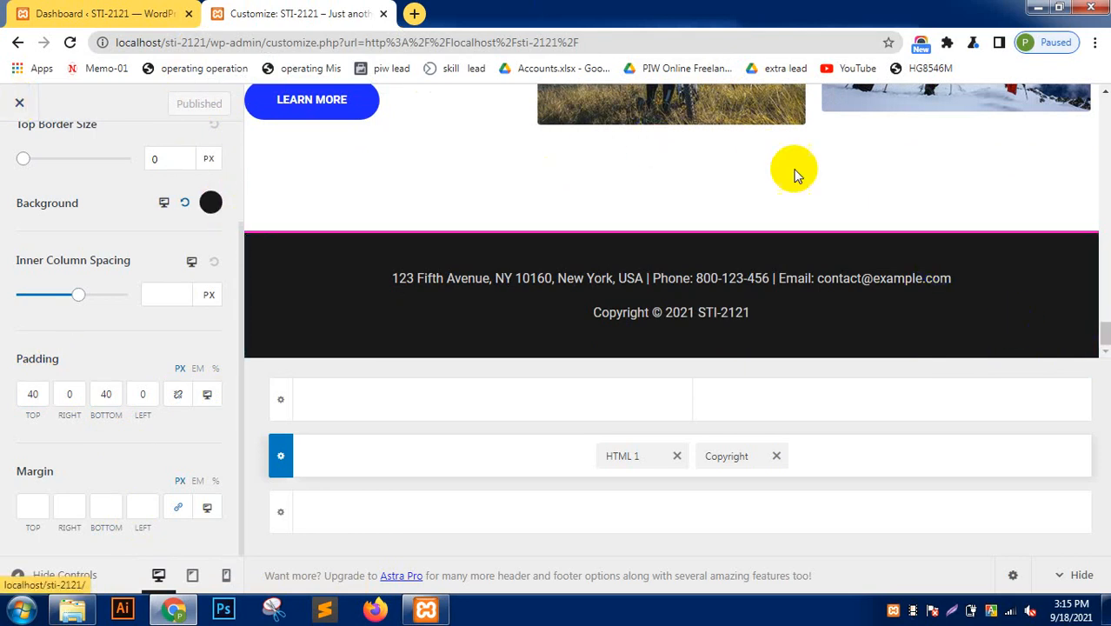
Move Site Title & Logo into the header's middle-row left cell, then return to the main Customizer list.
drag(1107, 339, 1100, 52)
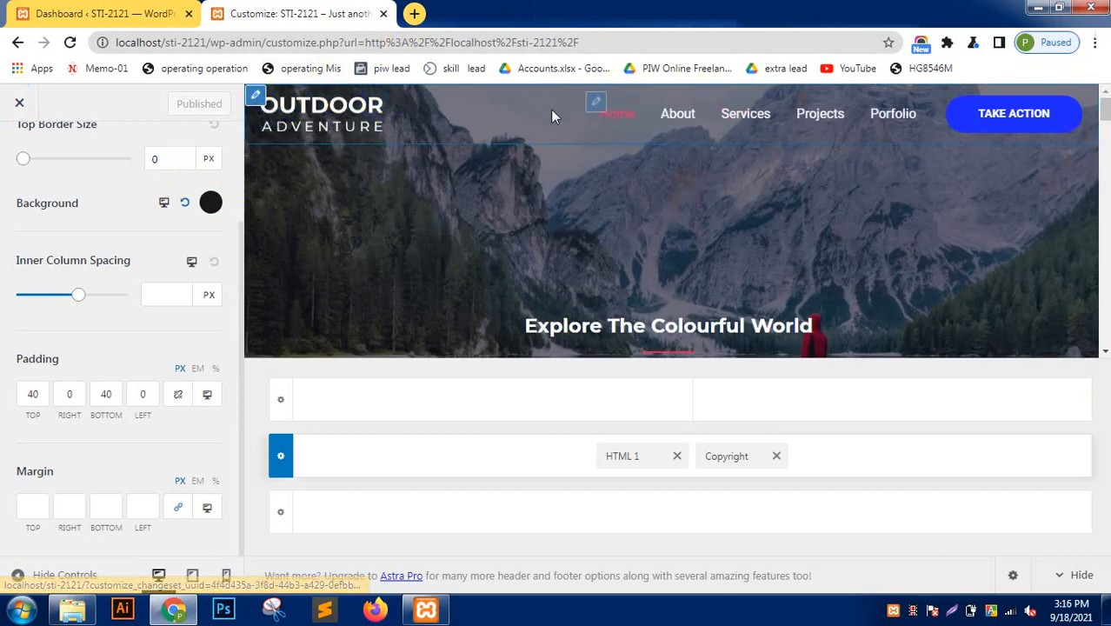
click(597, 104)
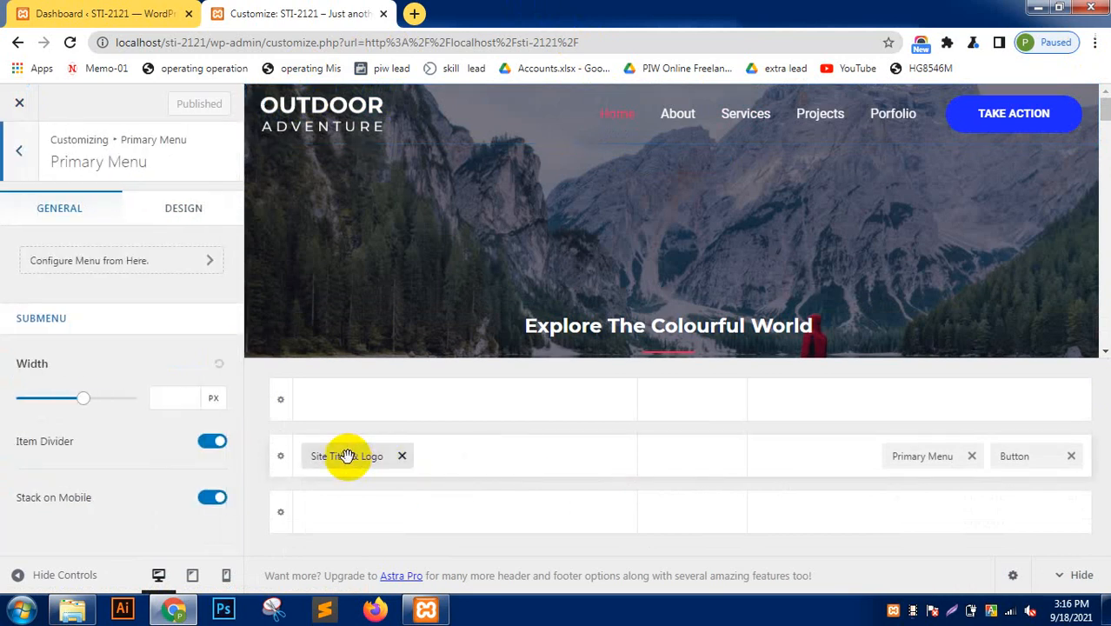
drag(347, 457, 648, 462)
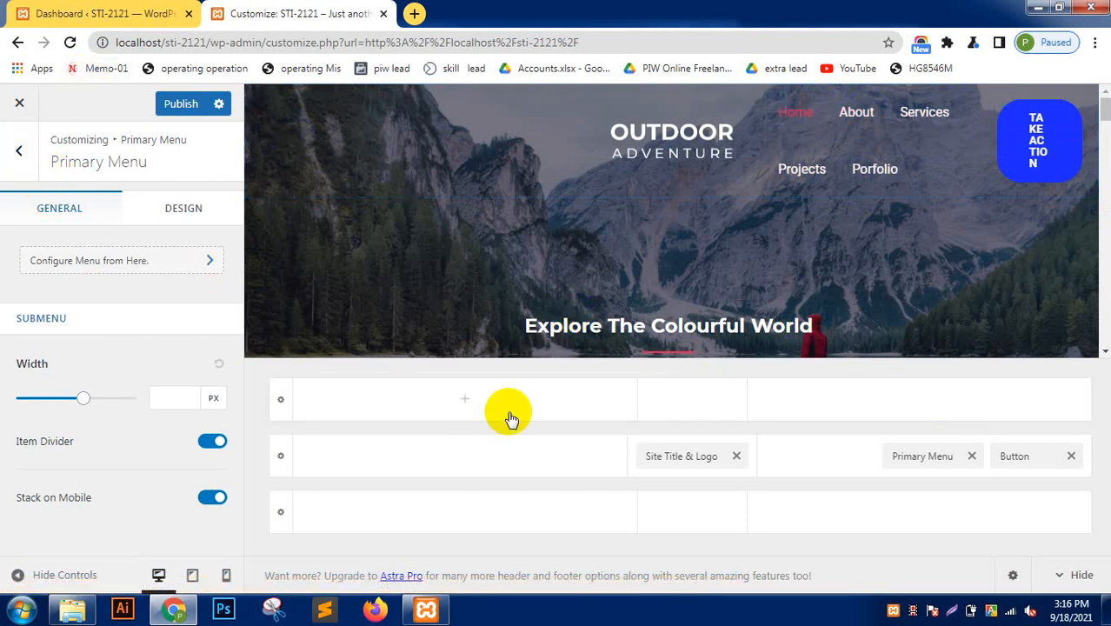
drag(693, 450, 352, 481)
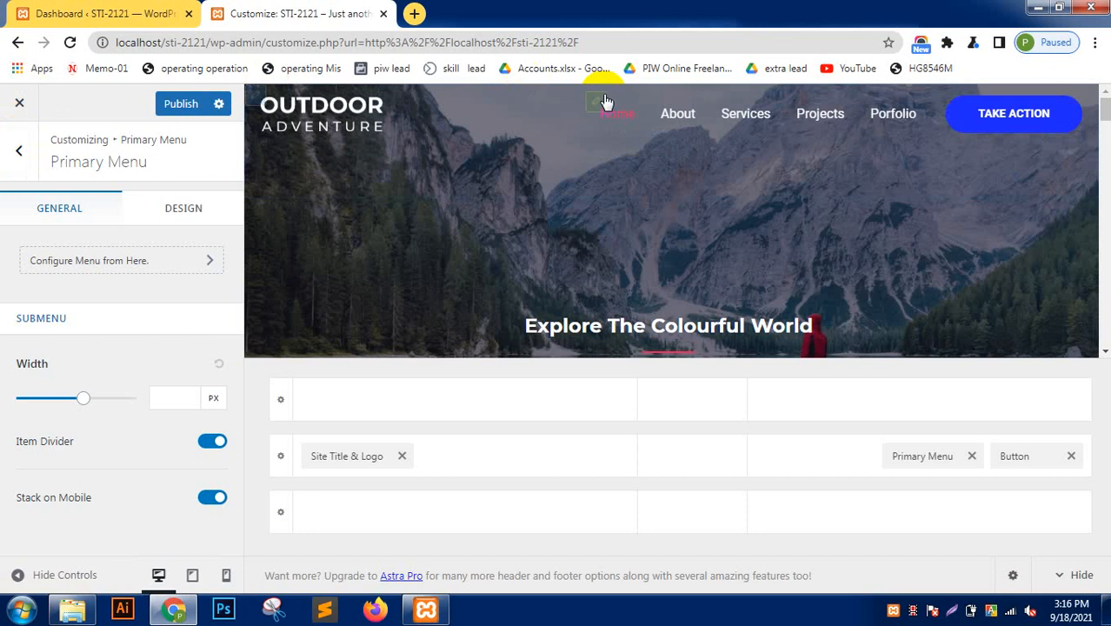
click(24, 155)
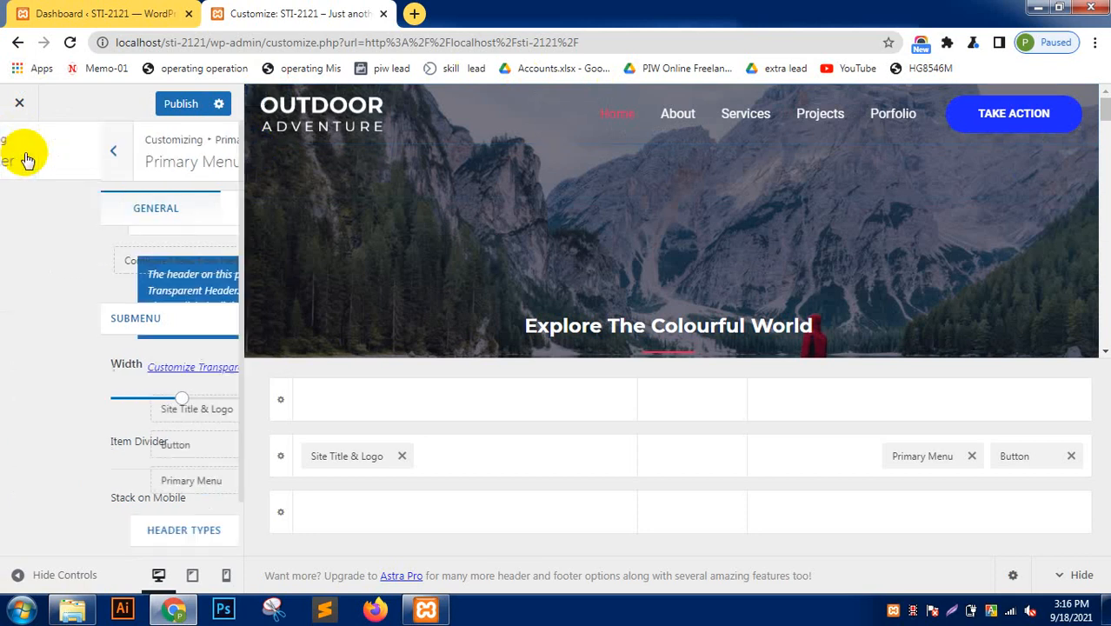
click(19, 164)
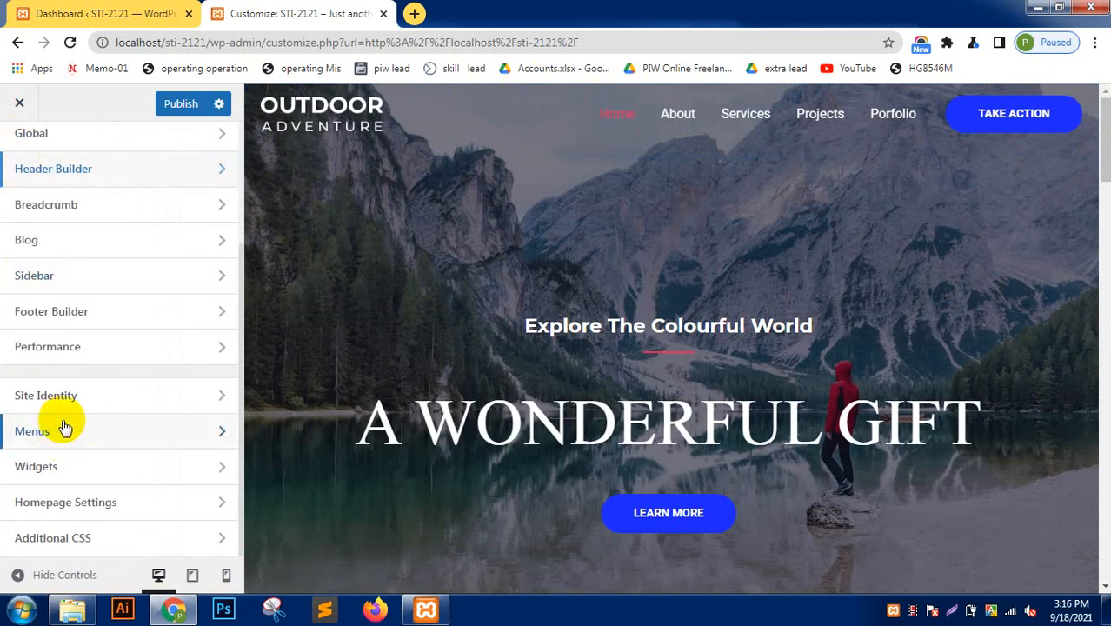
click(65, 429)
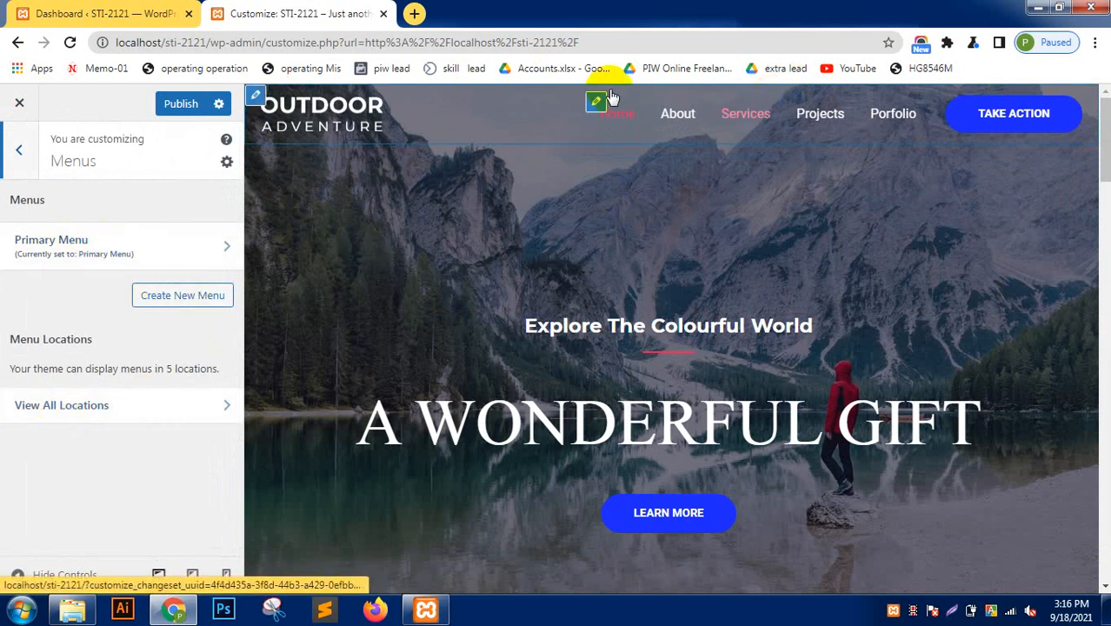
click(596, 99)
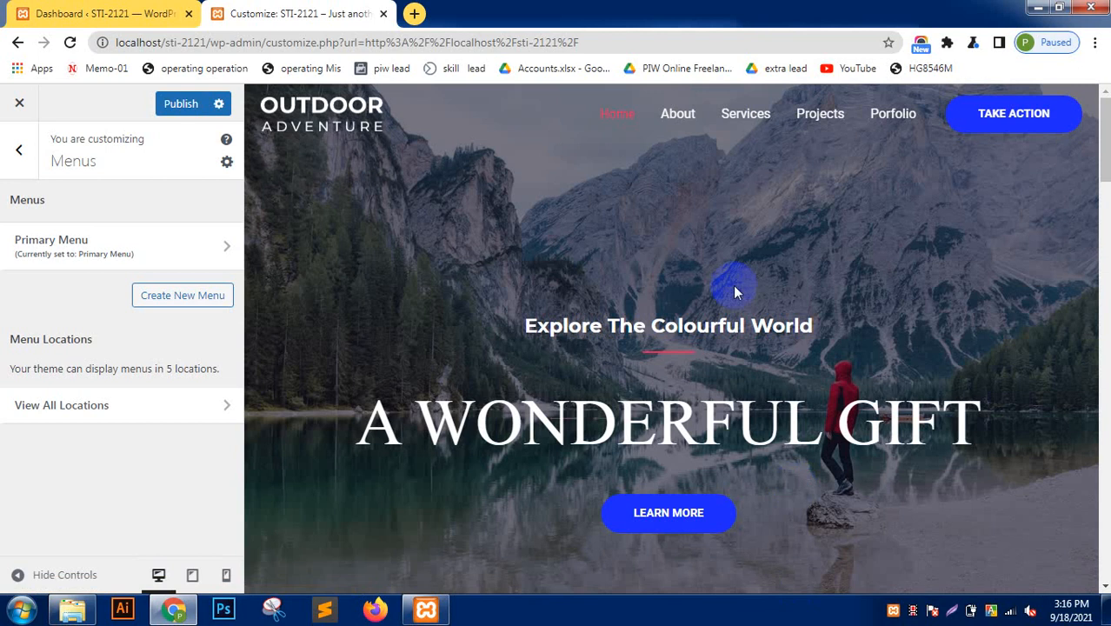
click(596, 105)
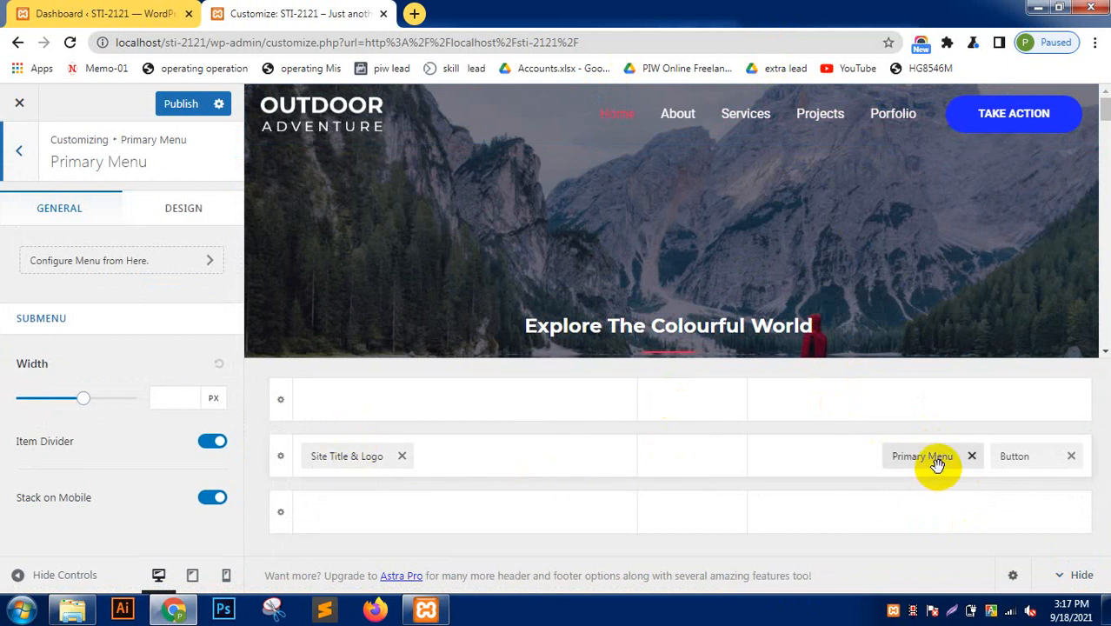
click(21, 152)
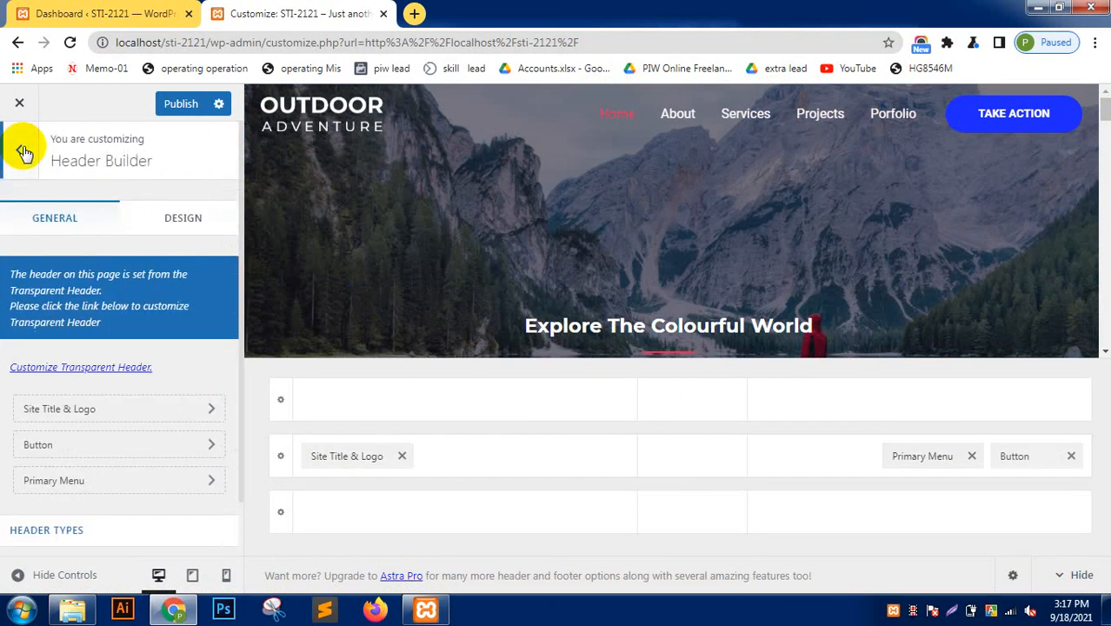
click(24, 151)
click(91, 432)
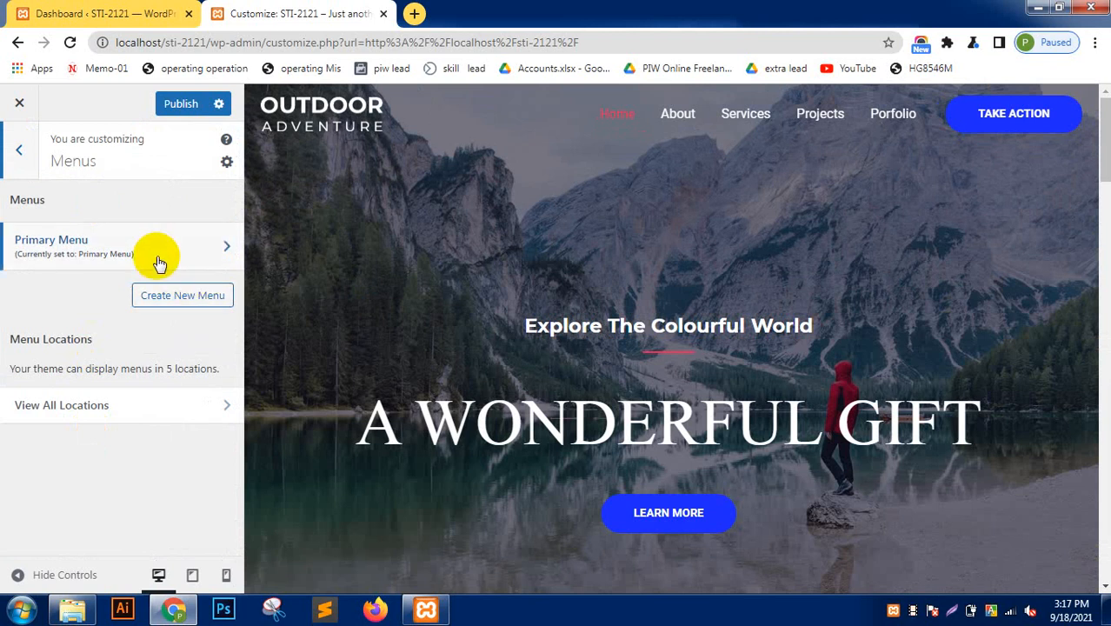
click(25, 139)
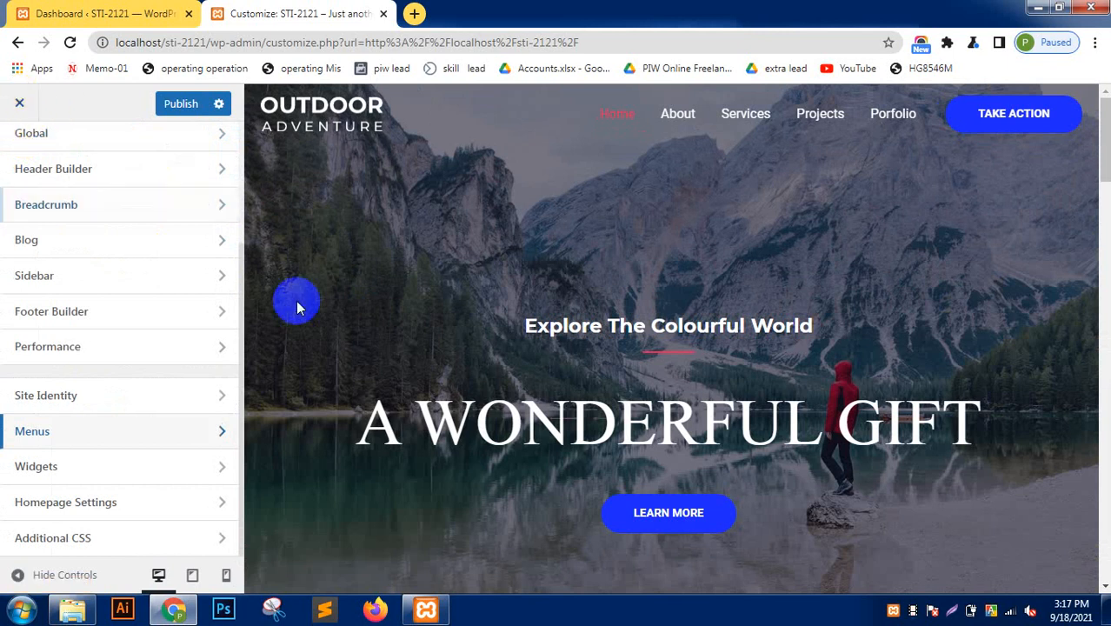
scroll(240, 269, up, 3)
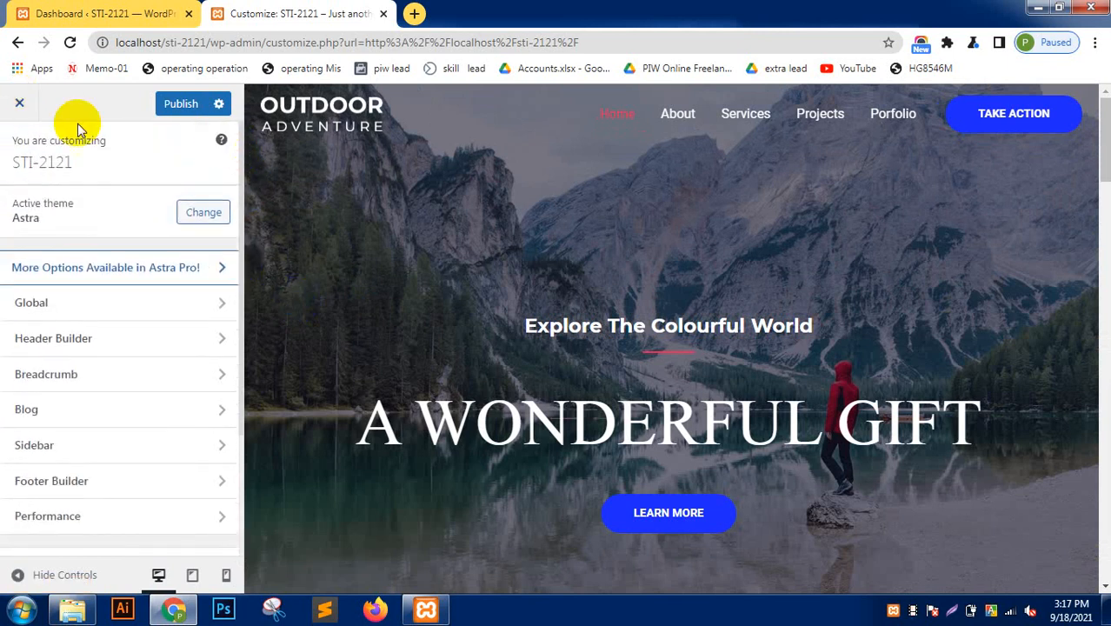
Close the Customizer and discard its unsaved changes.
click(13, 101)
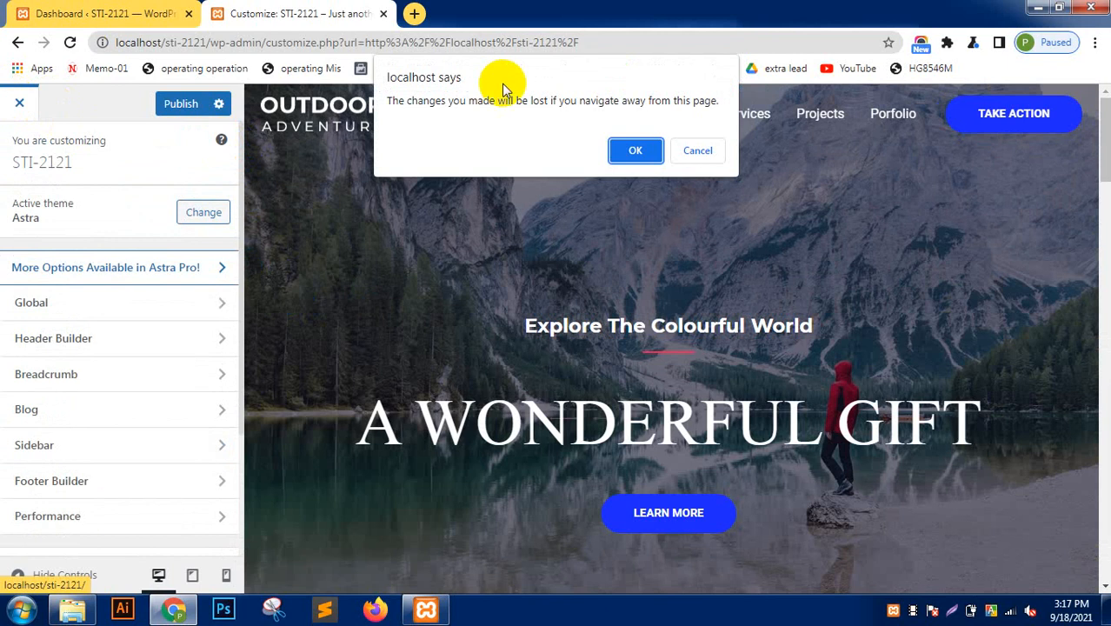
click(635, 148)
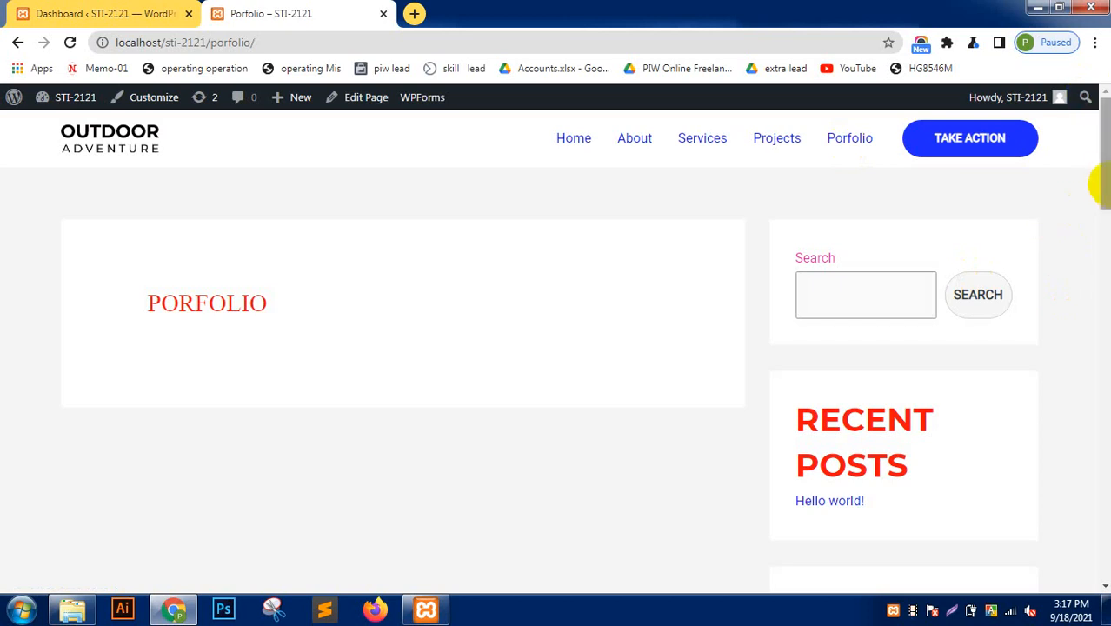
View the Porfolio page from the site menu, then go back to the admin Dashboard.
click(1105, 238)
drag(1104, 237, 1103, 170)
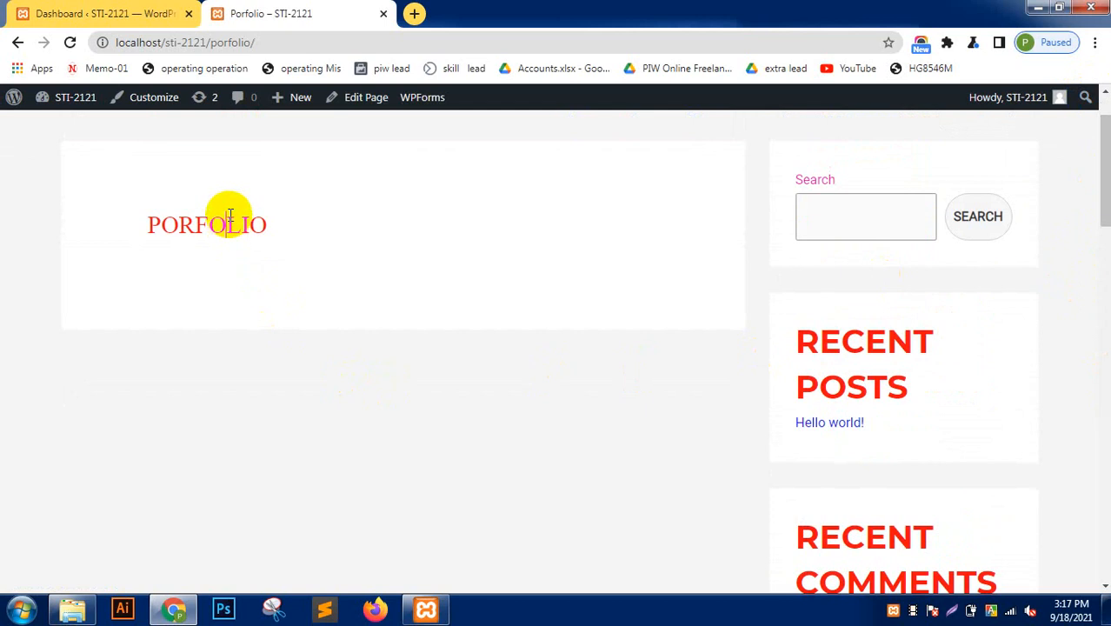
click(109, 11)
click(272, 11)
click(154, 11)
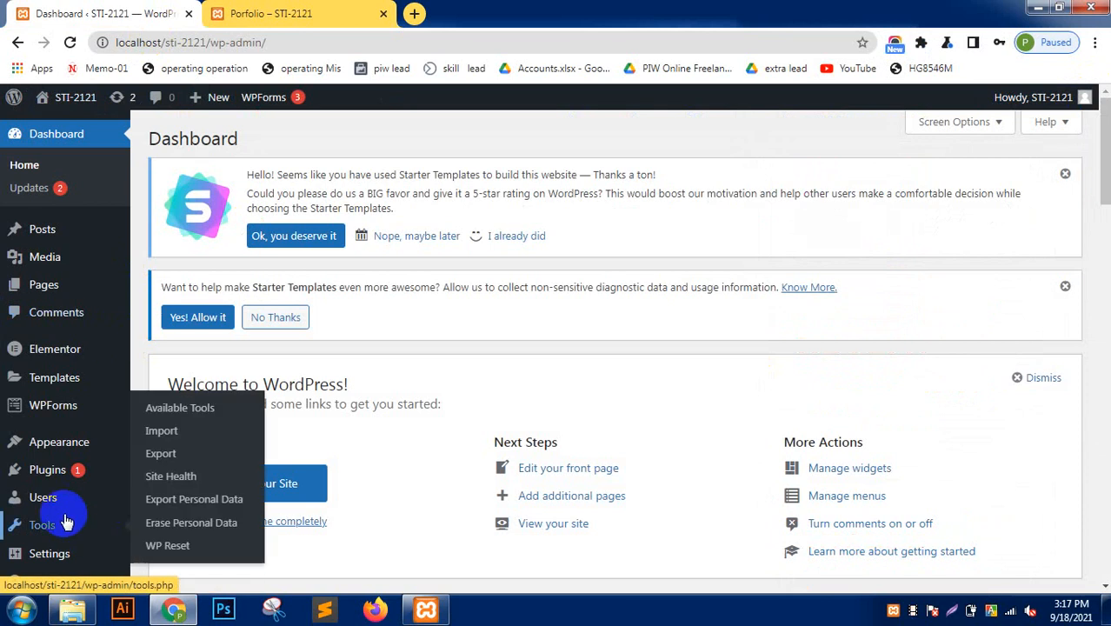
Go to Plugins > Add New and search the plugin directory for 'elementor'.
click(50, 472)
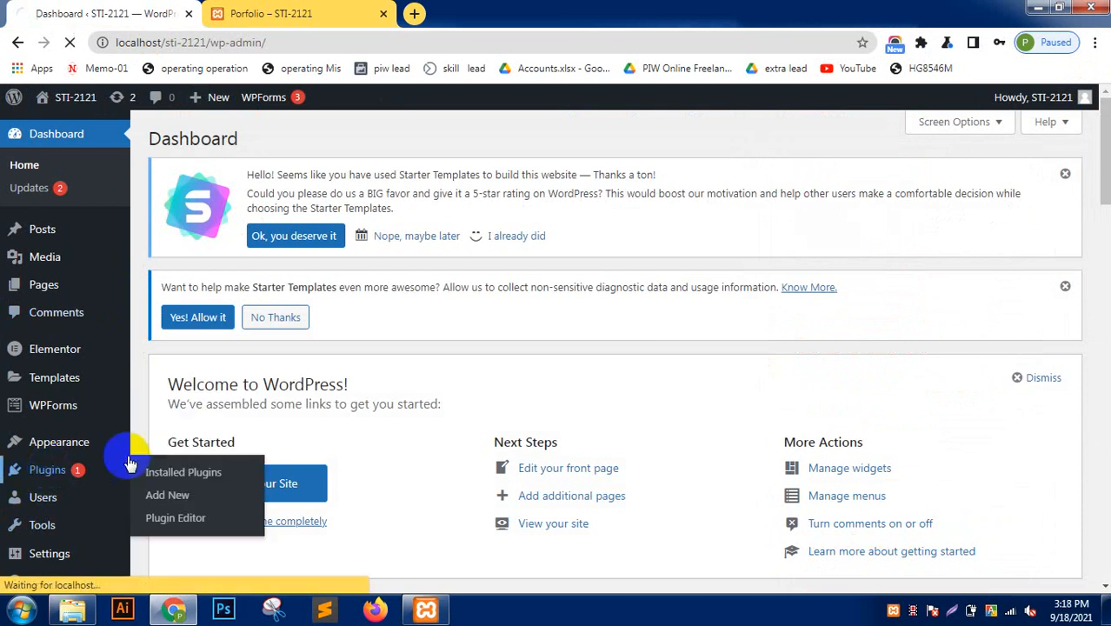
click(173, 496)
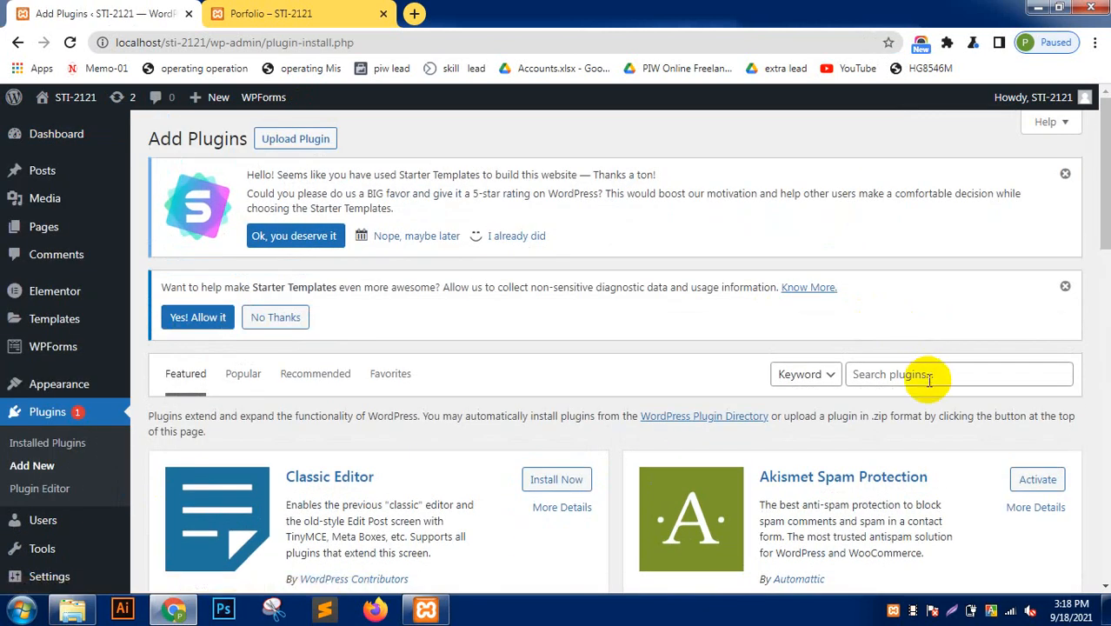
click(928, 375)
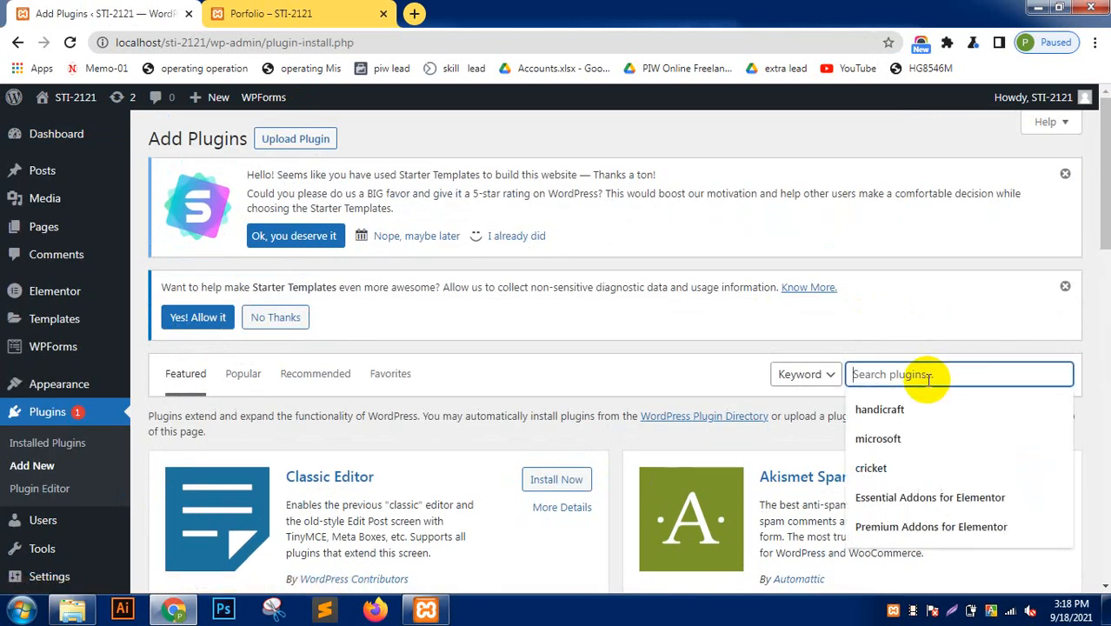
text(elementor)
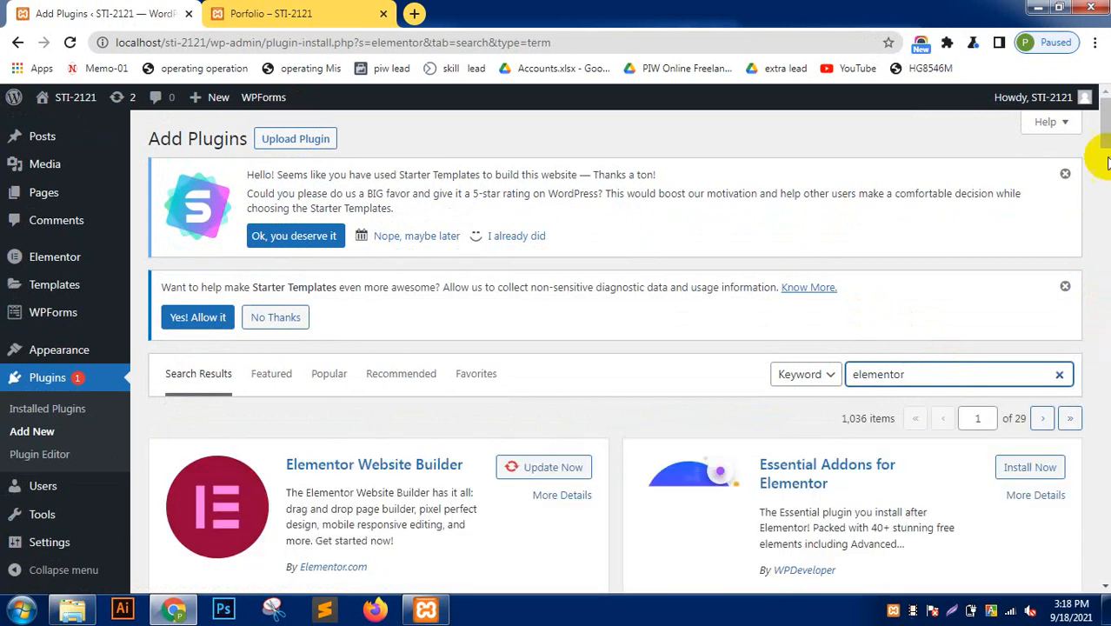
Update Elementor, then install and activate Essential Addons and Premium Addons for Elementor.
scroll(1104, 122, down, 3)
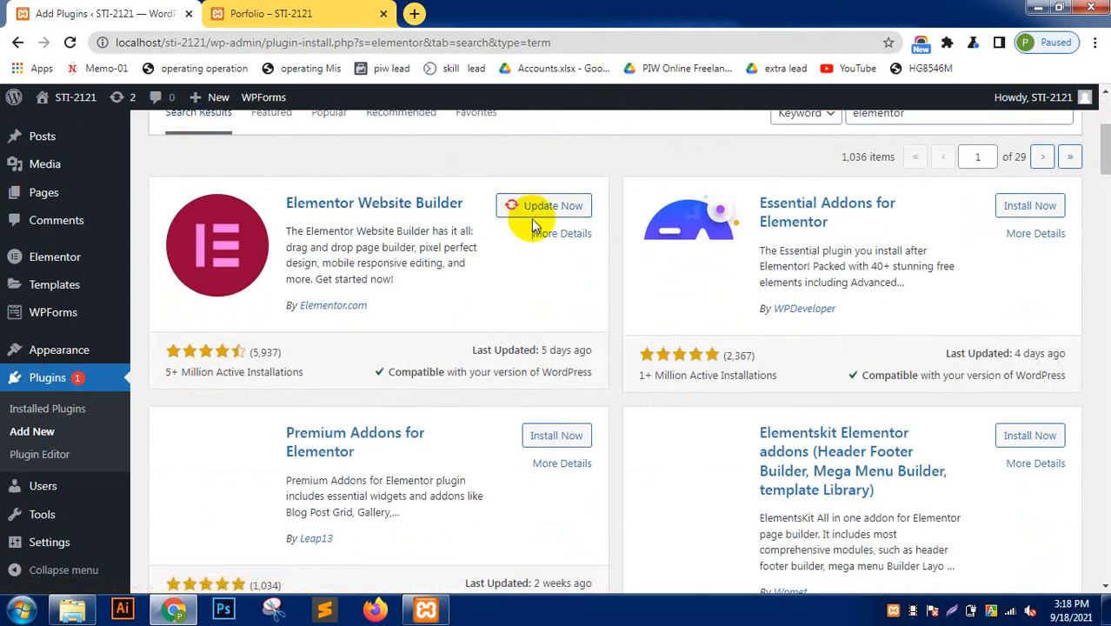
click(537, 208)
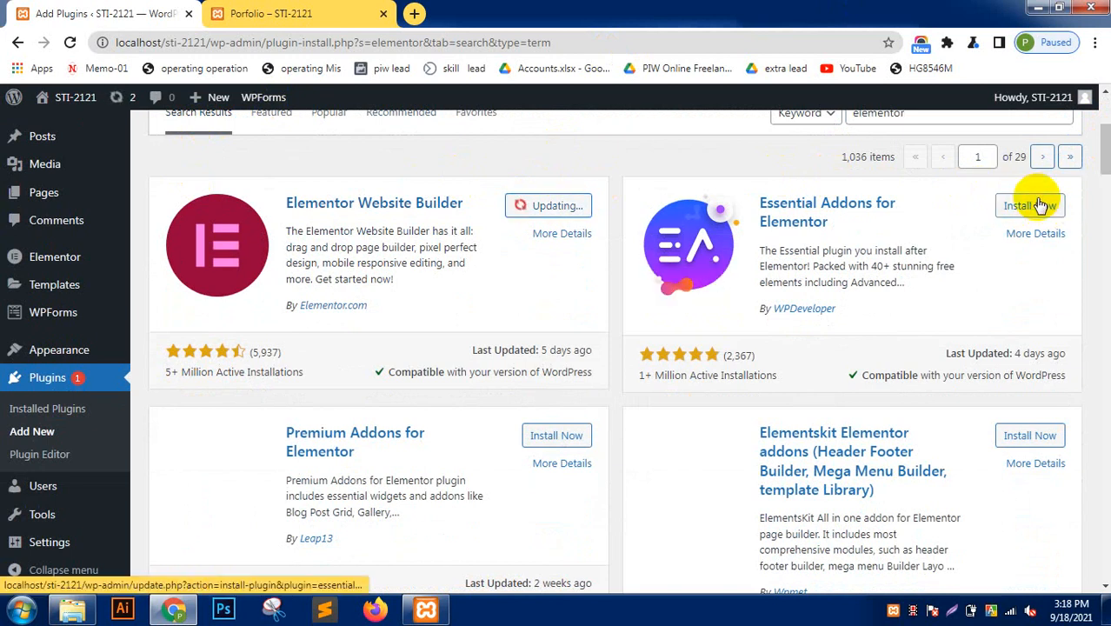
click(1046, 210)
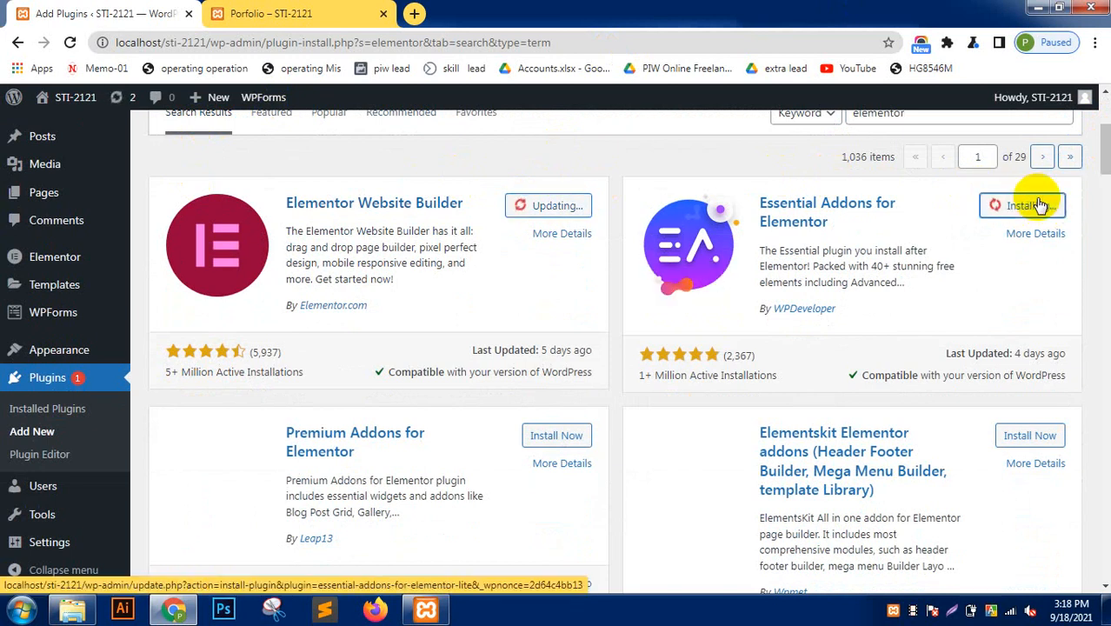
click(573, 439)
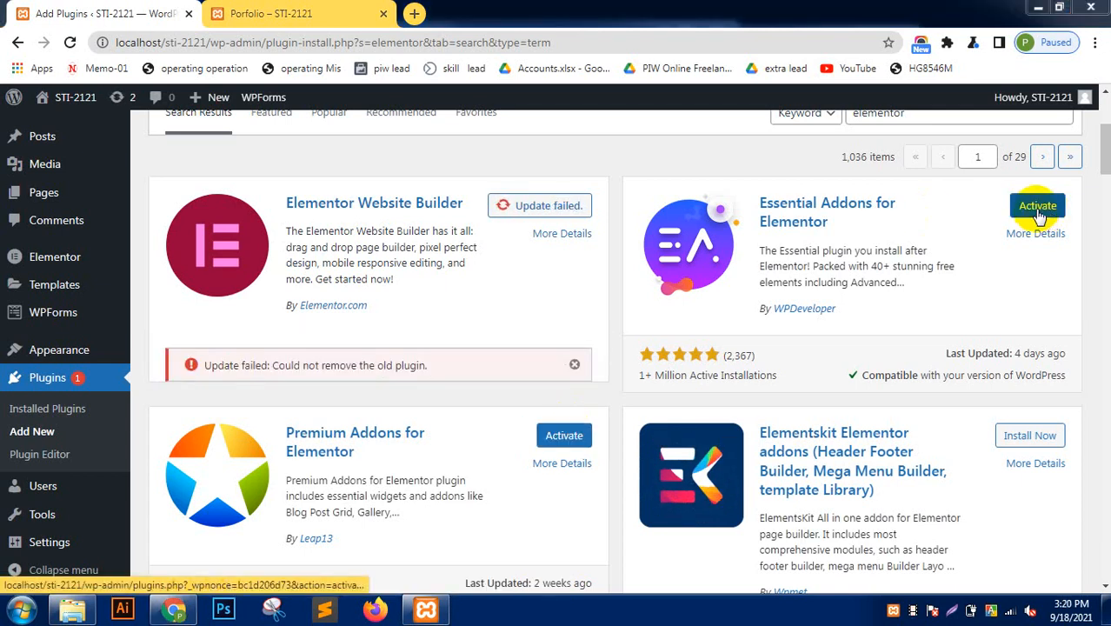
click(1039, 212)
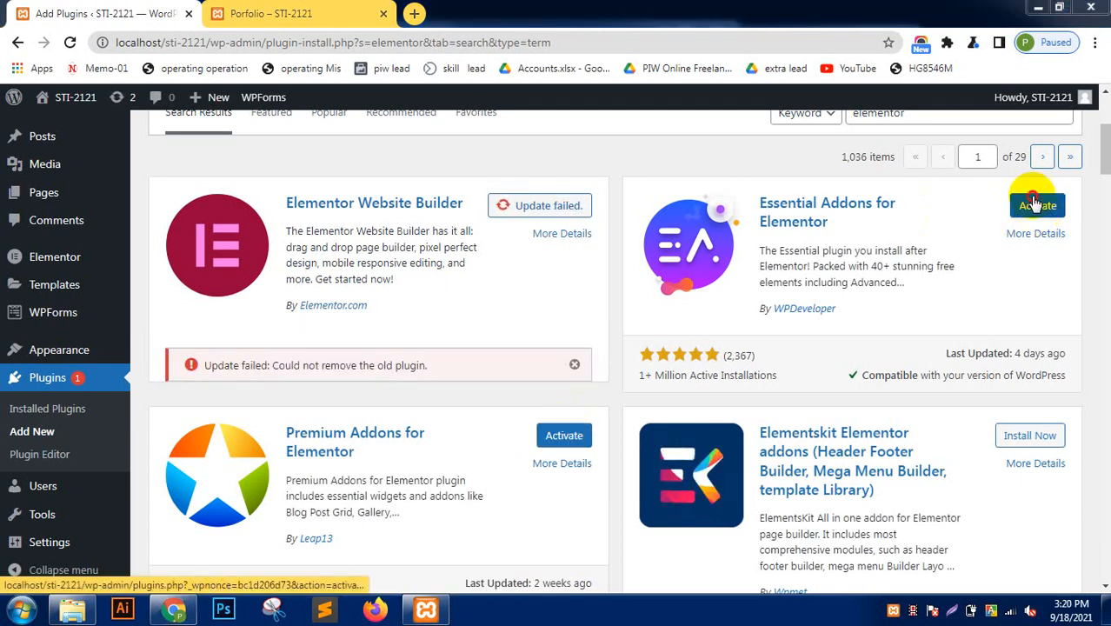
click(547, 443)
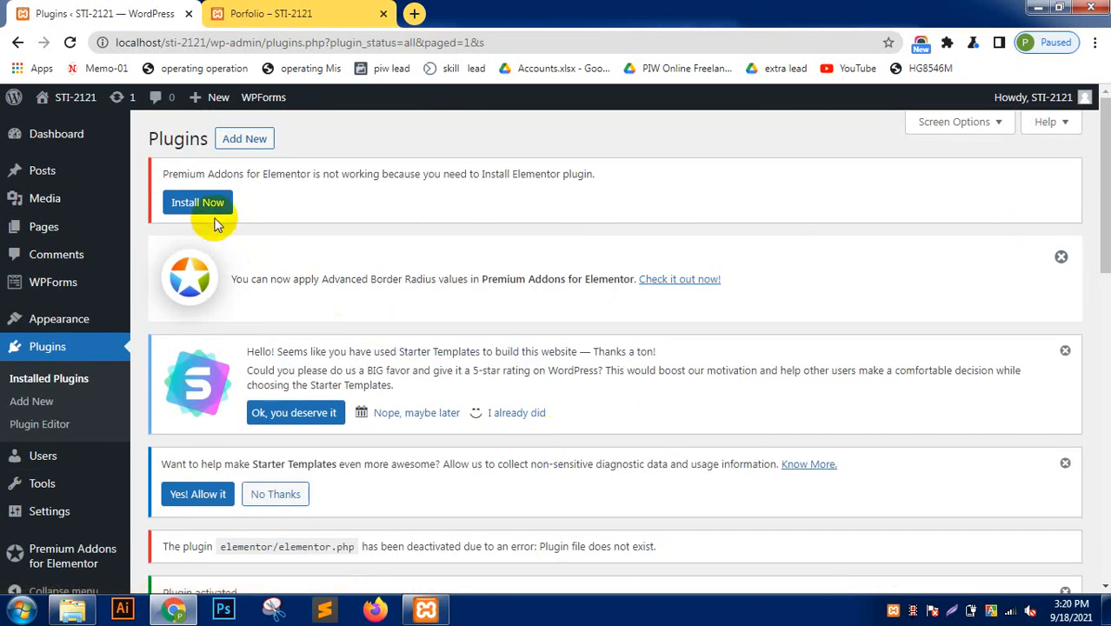
Allow Starter Templates usage tracking, try reinstalling Elementor, and return to Installed Plugins.
click(218, 504)
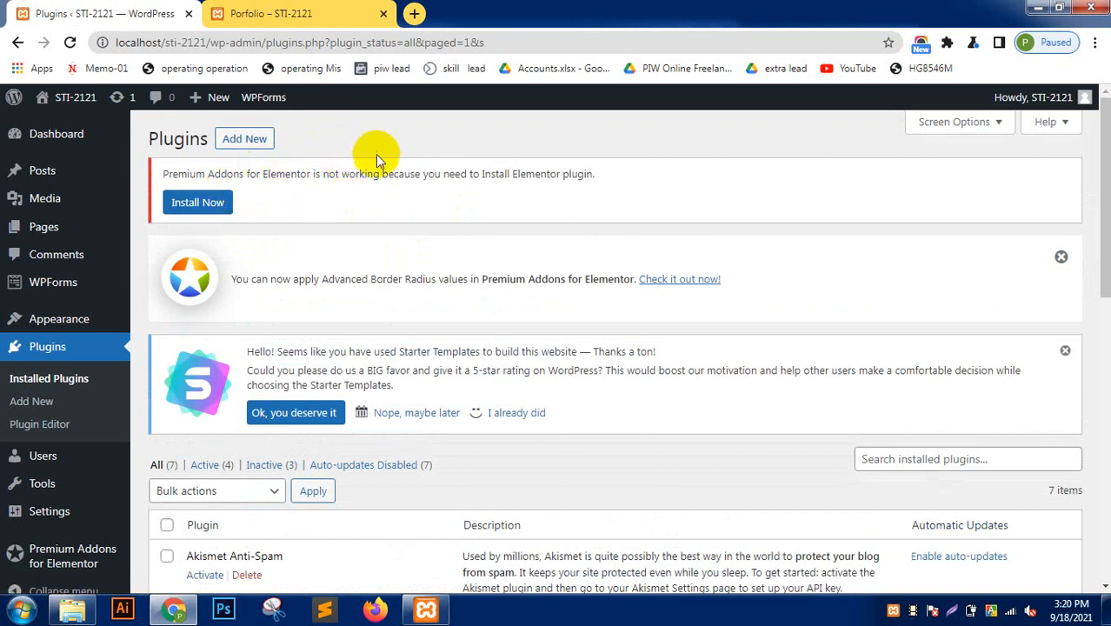
click(212, 212)
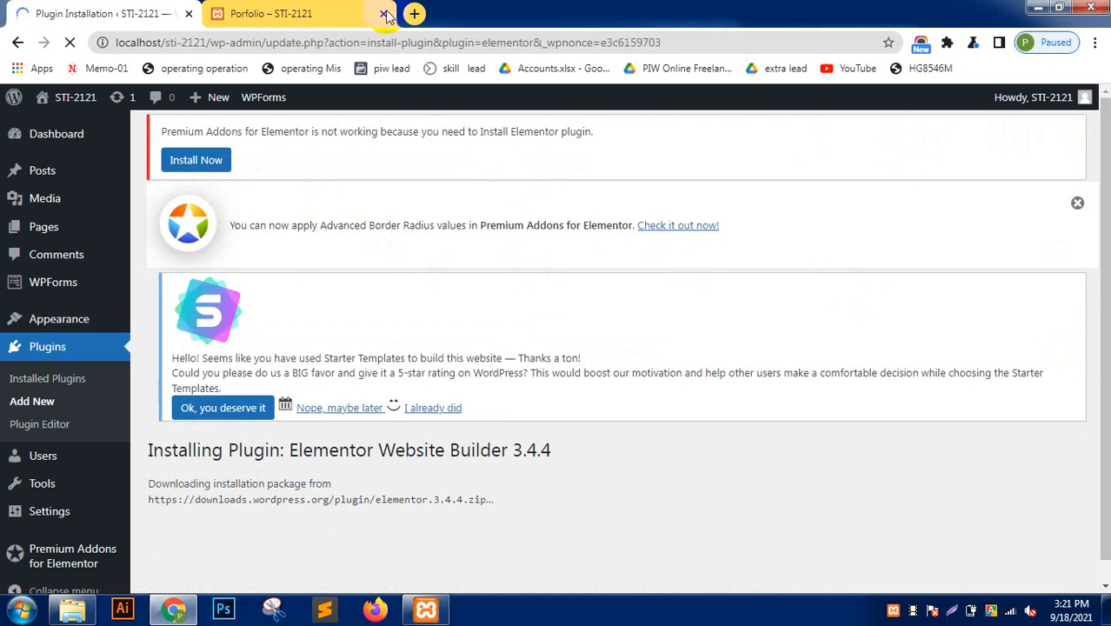
click(331, 9)
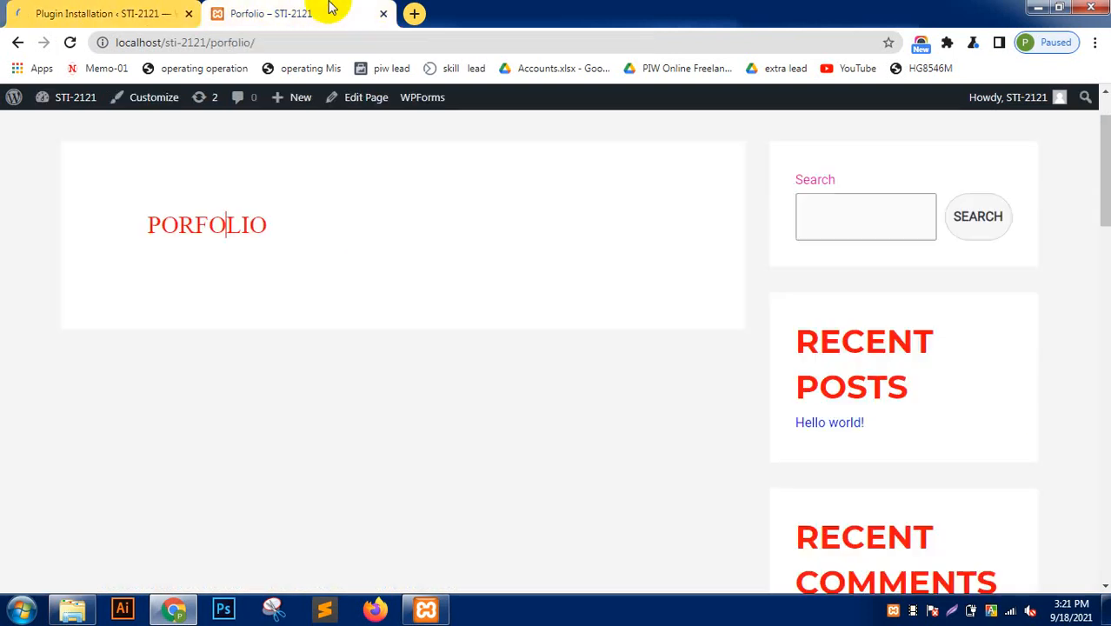
click(154, 9)
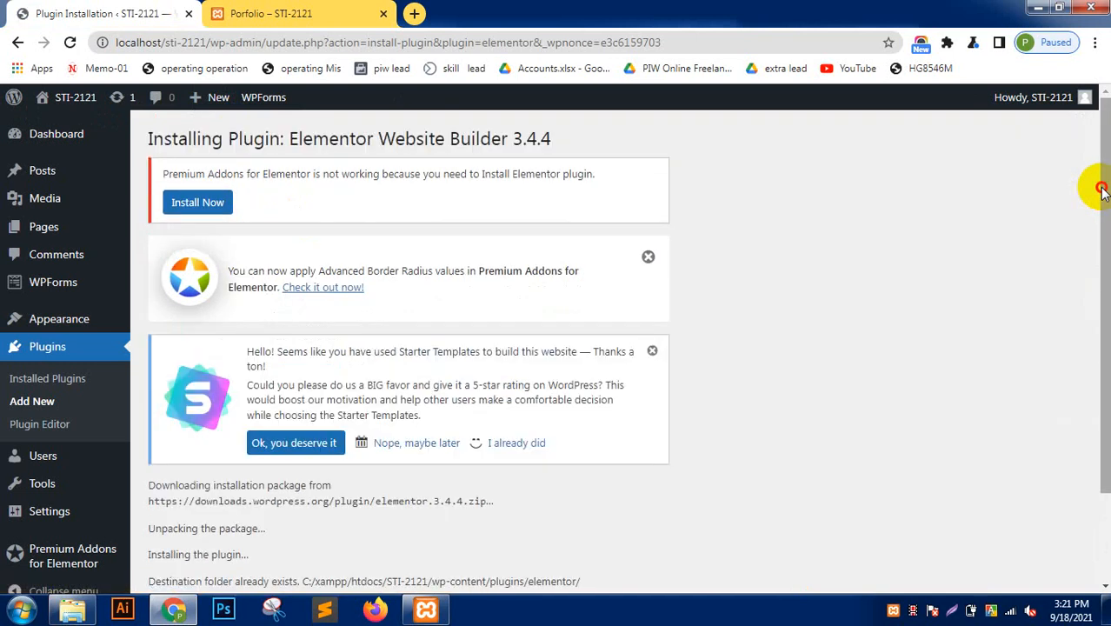
drag(1101, 190, 1099, 166)
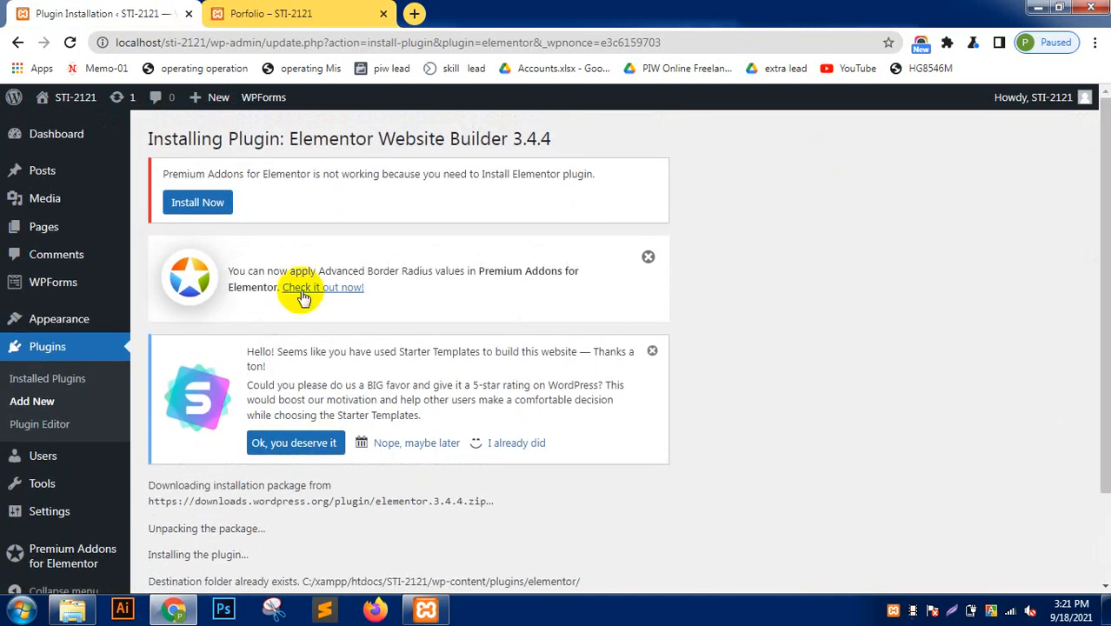
click(54, 379)
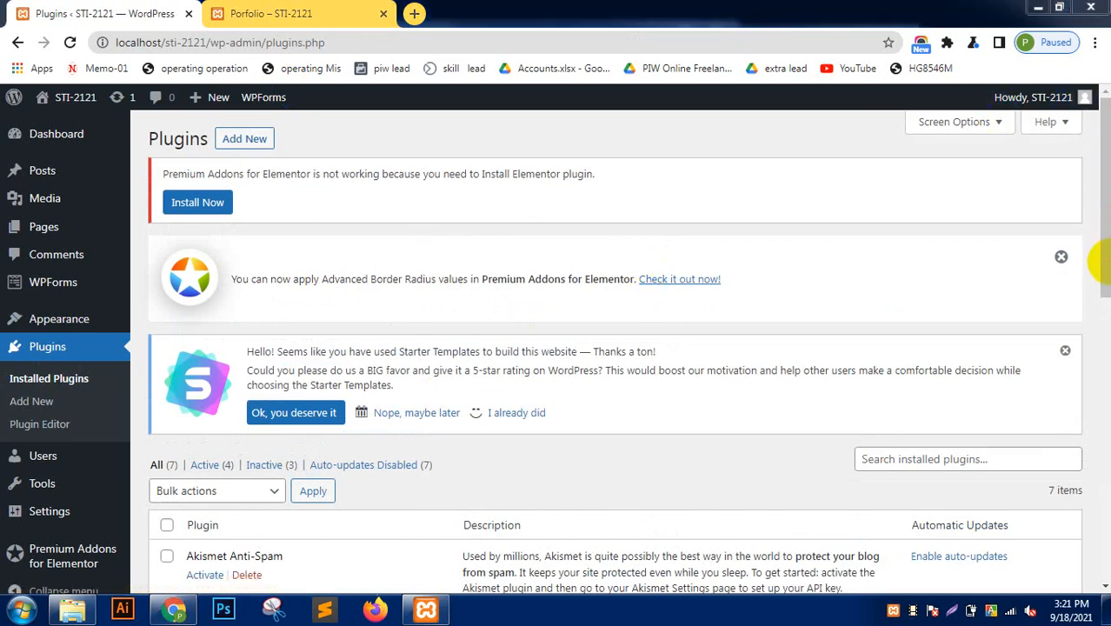
Bulk-activate Essential Addons for Elementor from the Installed Plugins list.
scroll(1100, 344, down, 4)
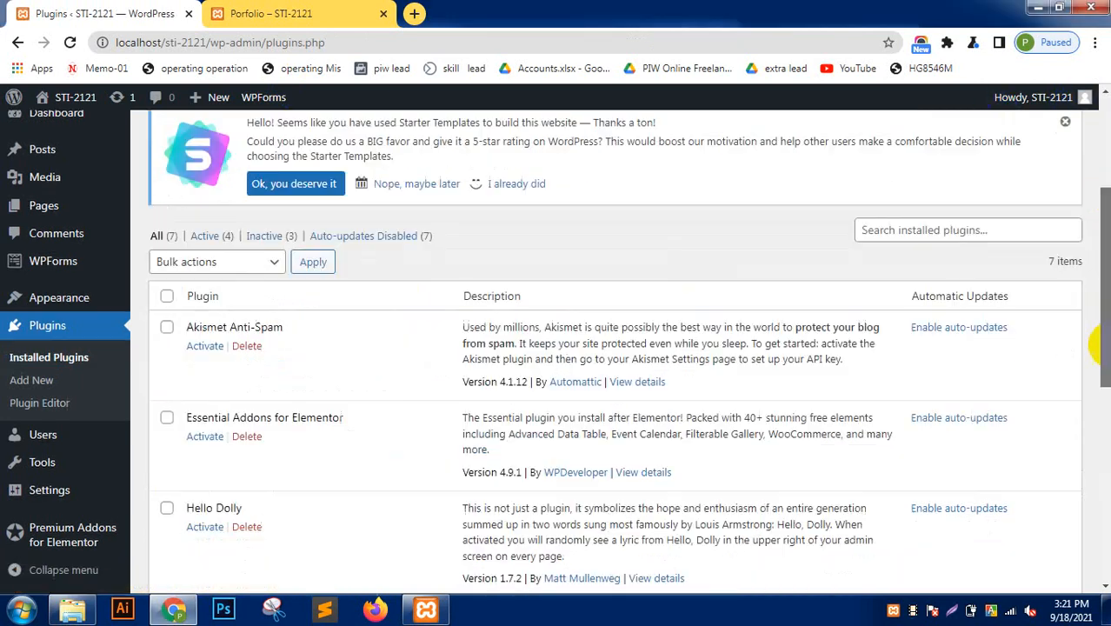
scroll(1100, 347, down, 4)
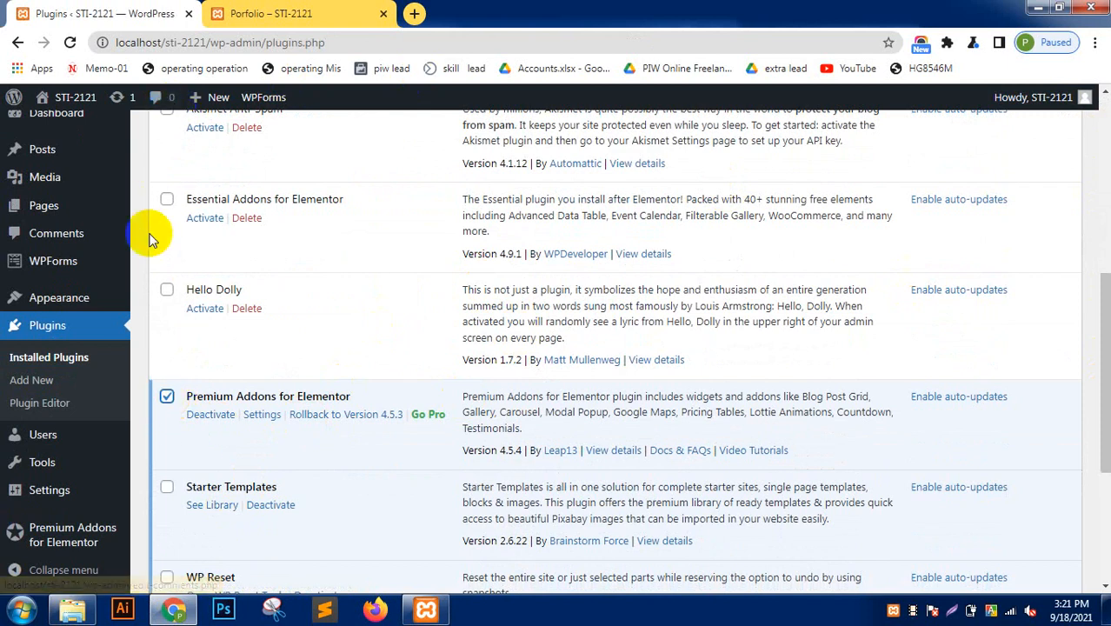
click(167, 199)
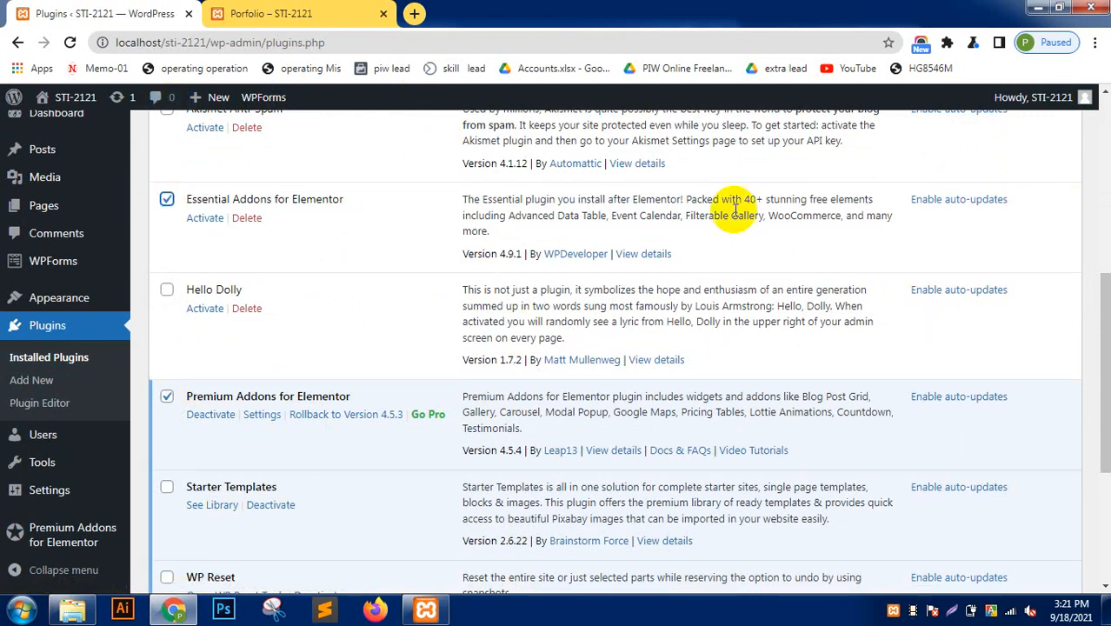
drag(1103, 317, 1100, 186)
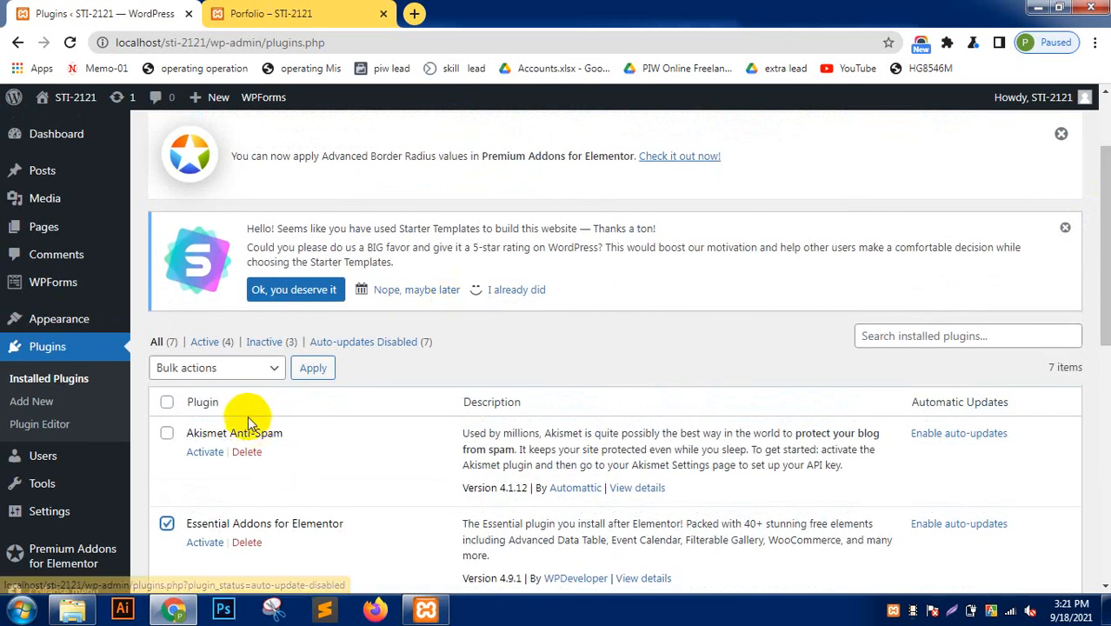
click(250, 369)
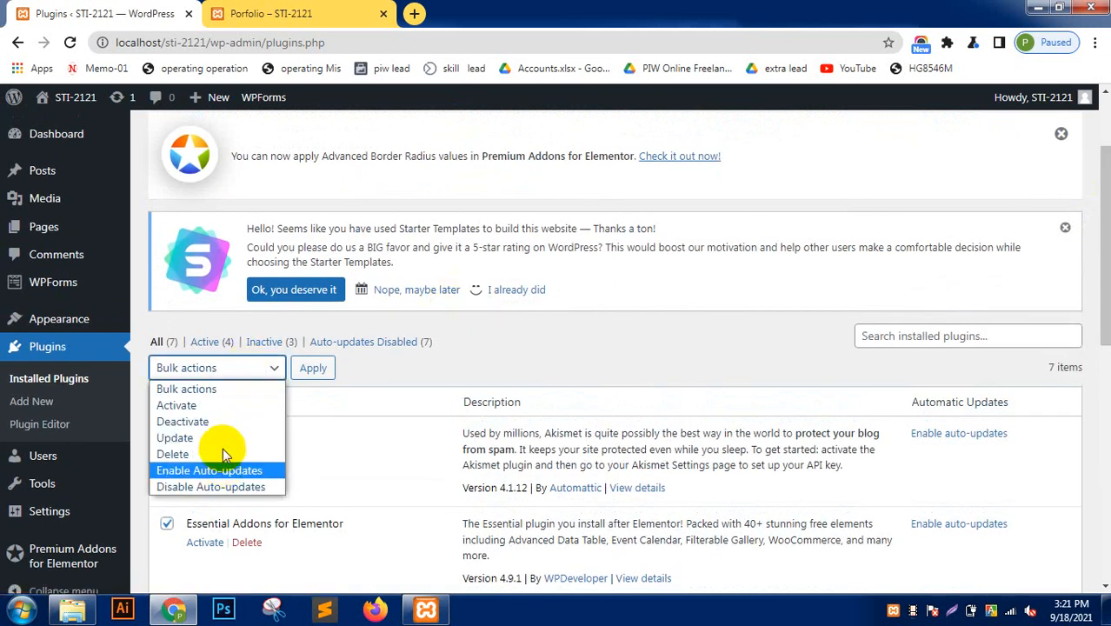
click(231, 407)
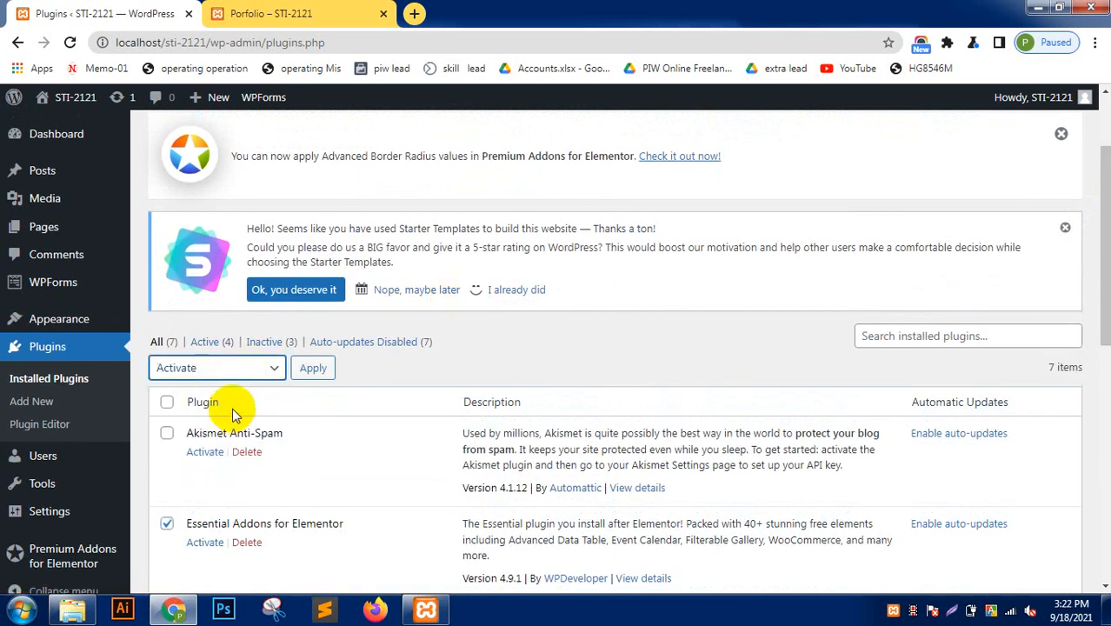
click(313, 368)
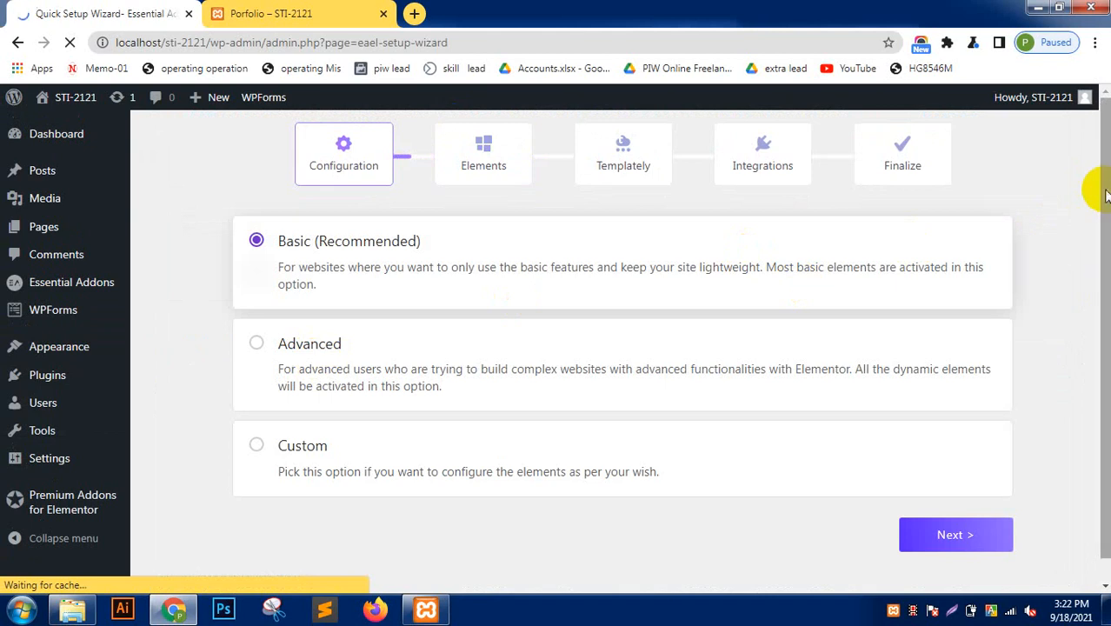
Keep the Basic (Recommended) configuration and move on to the Elements step.
drag(1104, 193, 1103, 269)
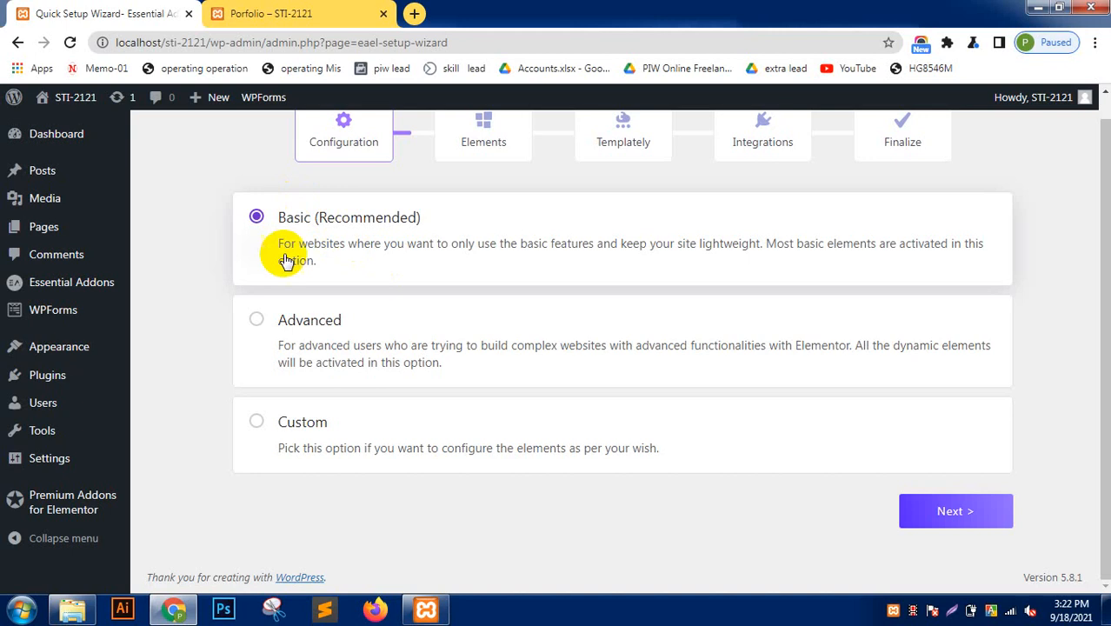
click(256, 321)
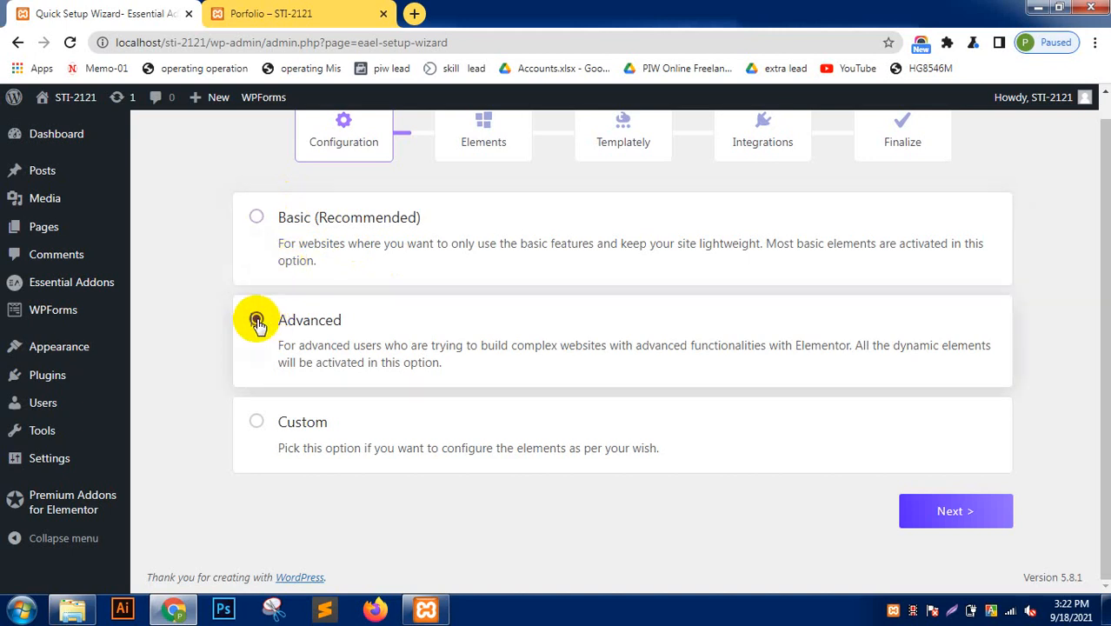
click(259, 423)
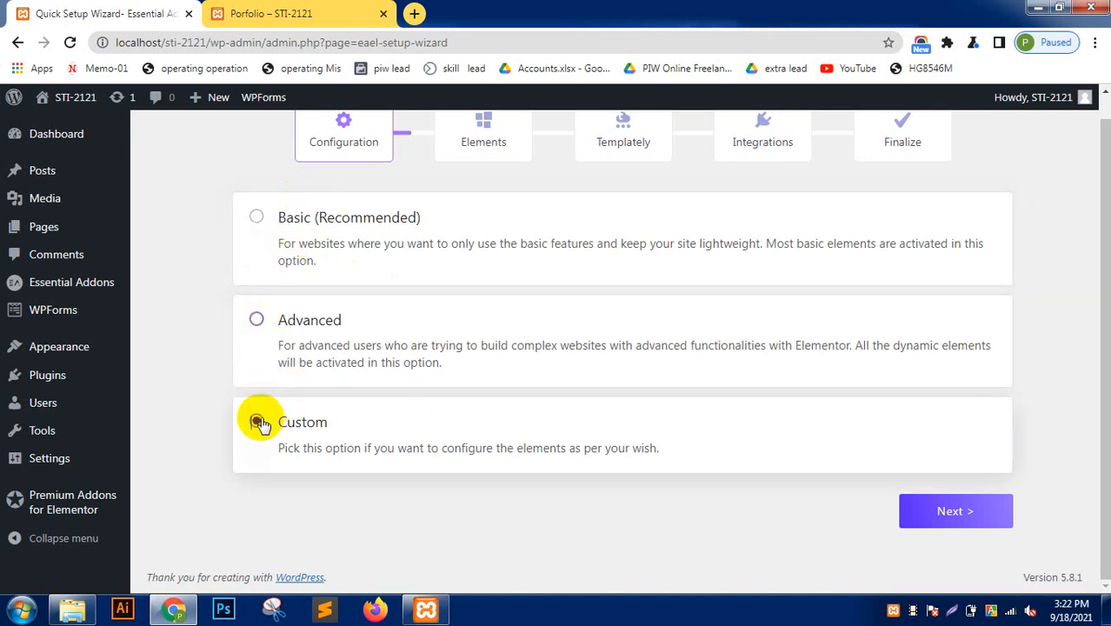
click(292, 217)
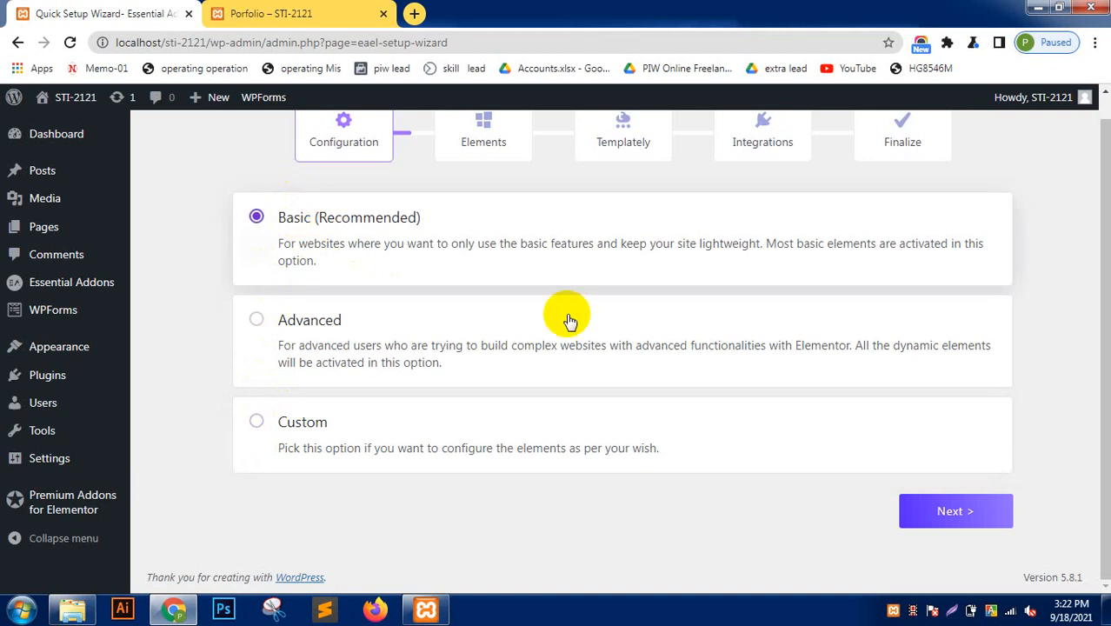
click(956, 511)
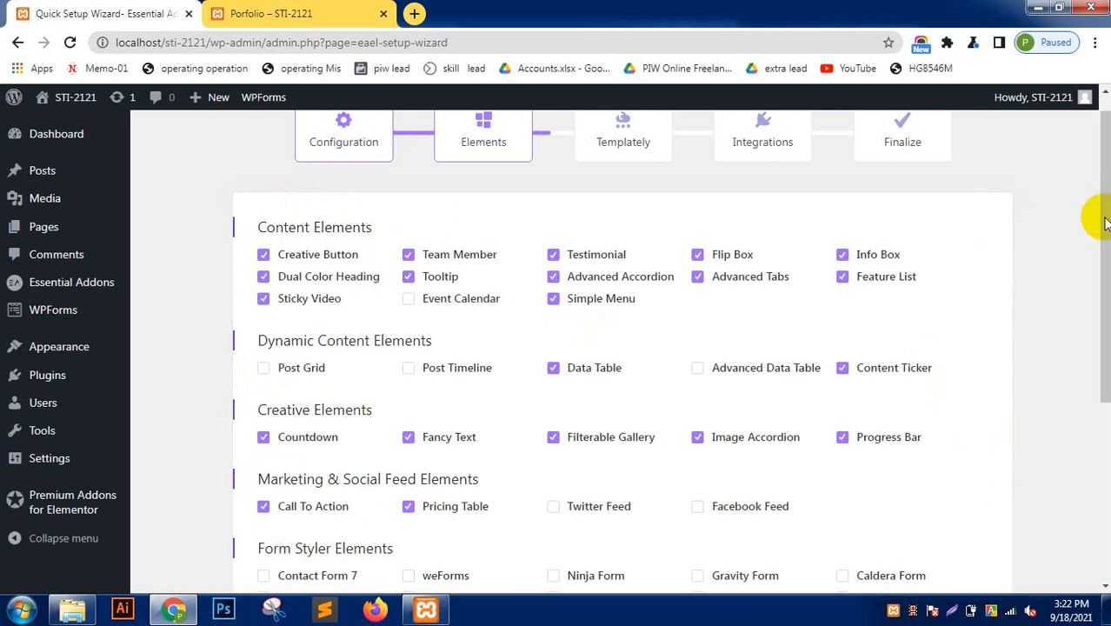
Enable Twitter Feed, Facebook Feed, Post Timeline and Post Grid, then continue to Templately.
drag(1106, 210, 1106, 318)
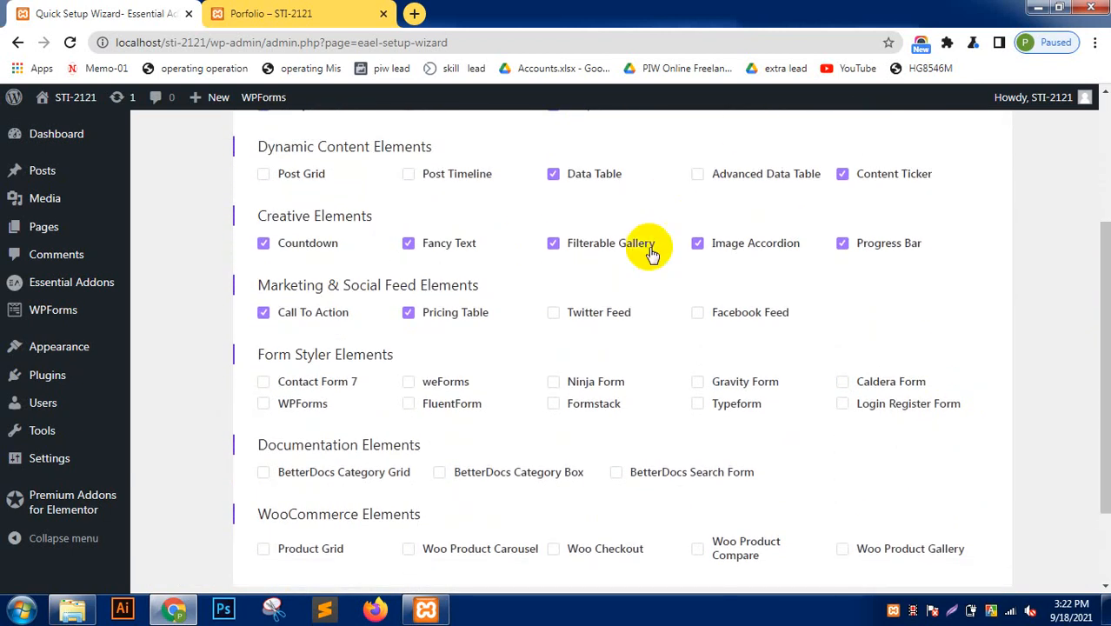
click(609, 315)
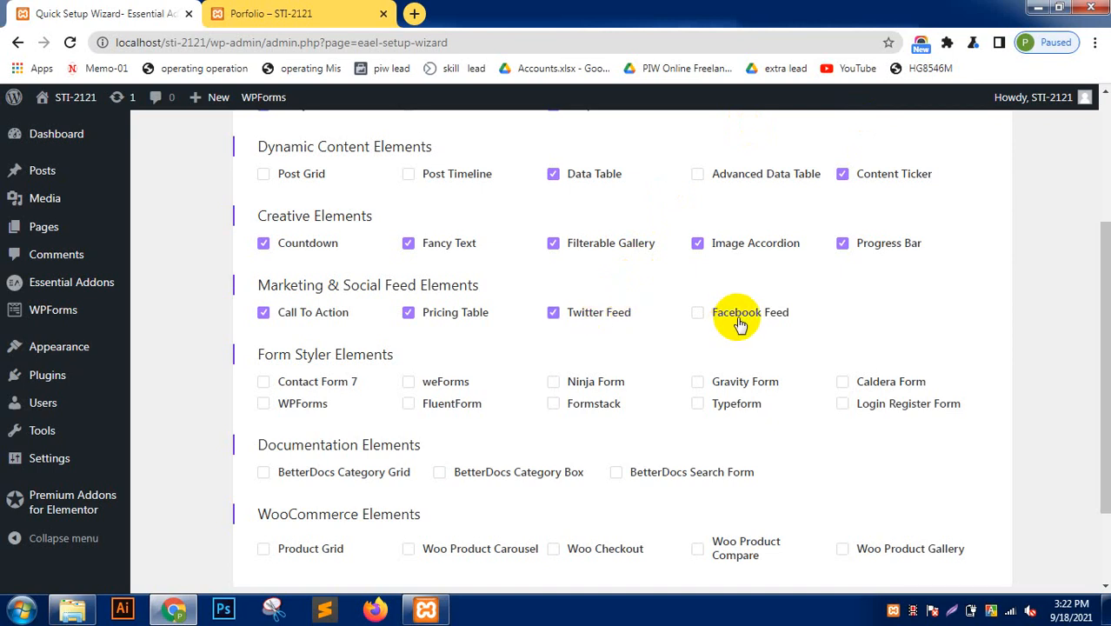
click(439, 164)
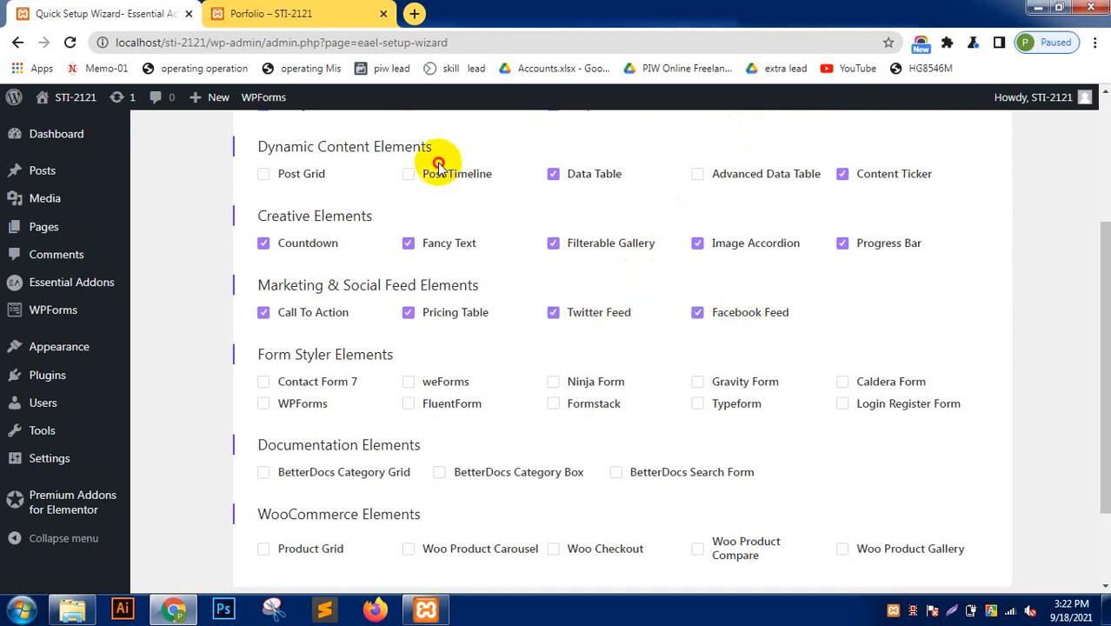
click(413, 174)
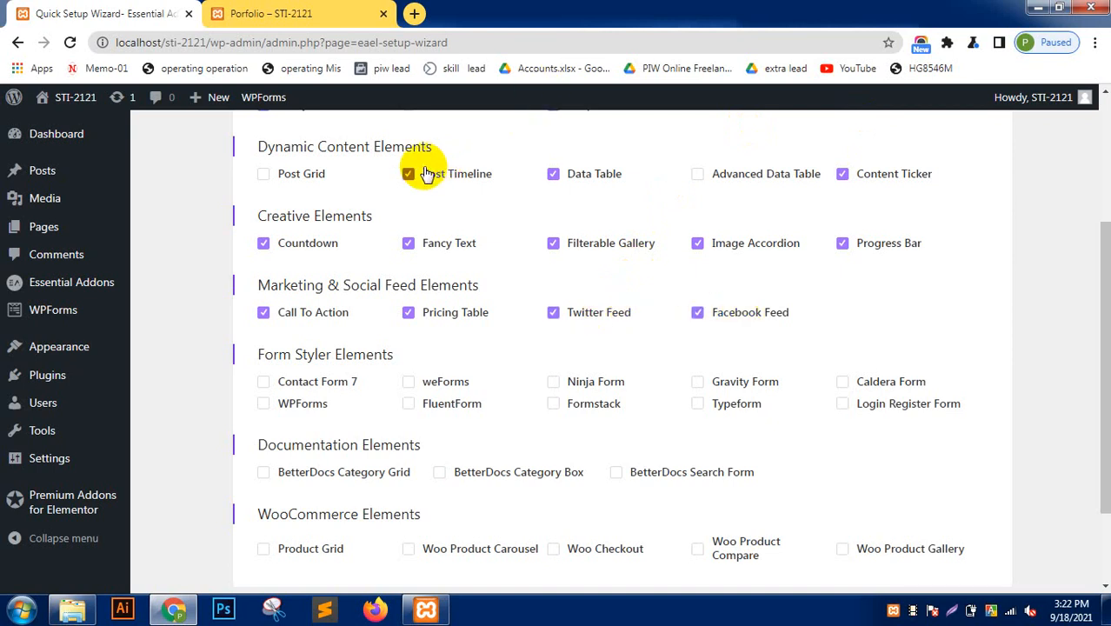
click(314, 170)
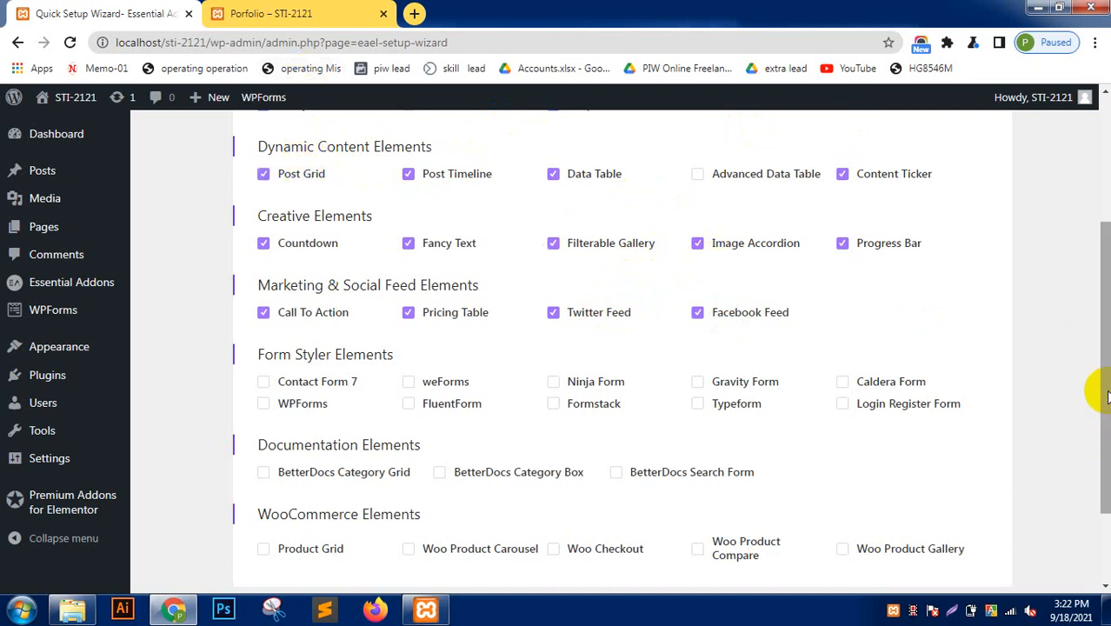
scroll(1094, 382, down, 2)
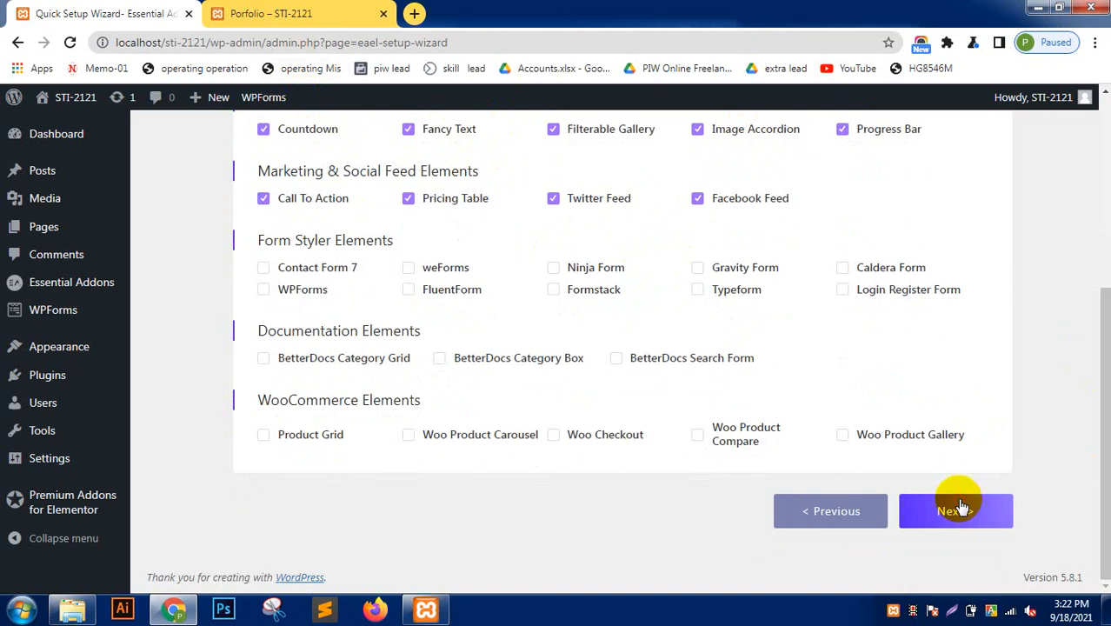
click(955, 507)
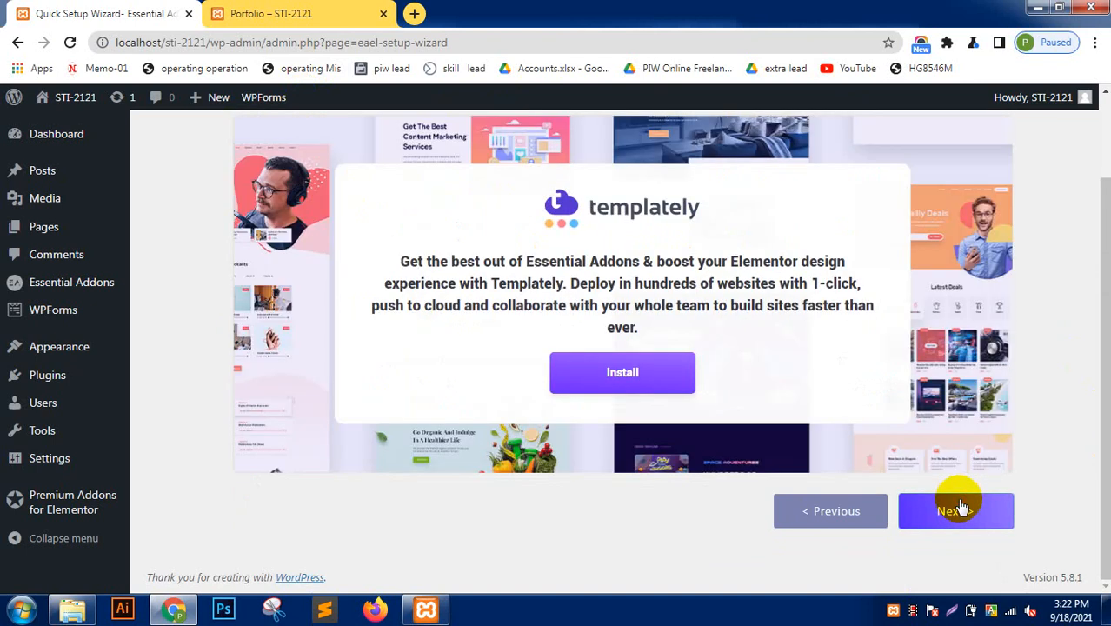
Install and activate Templately from the wizard, then return to the Plugins list.
click(632, 374)
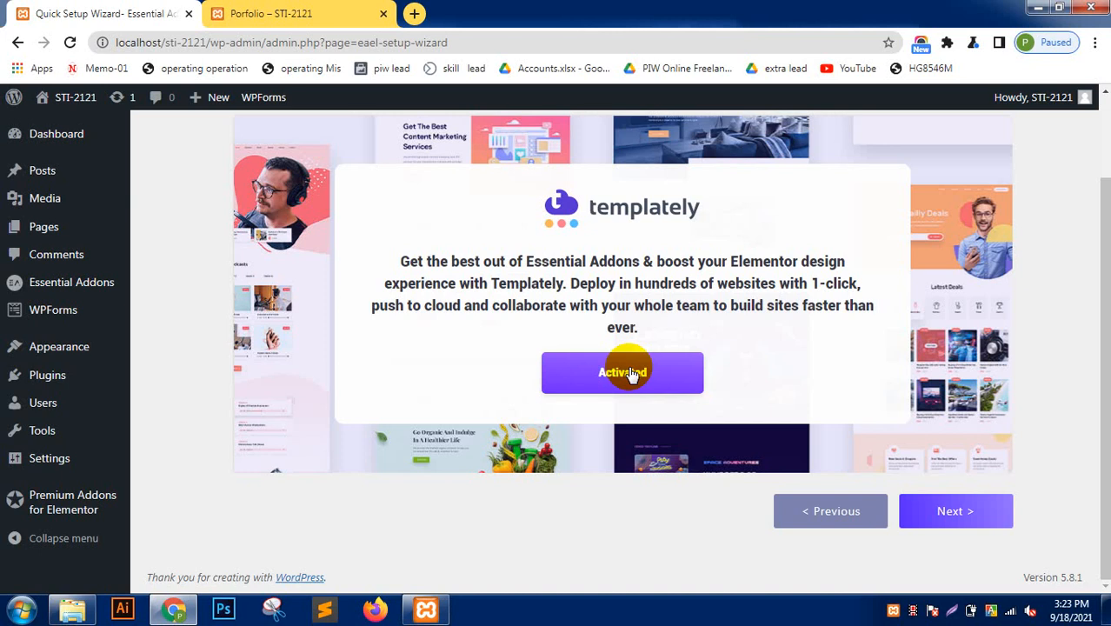
click(59, 385)
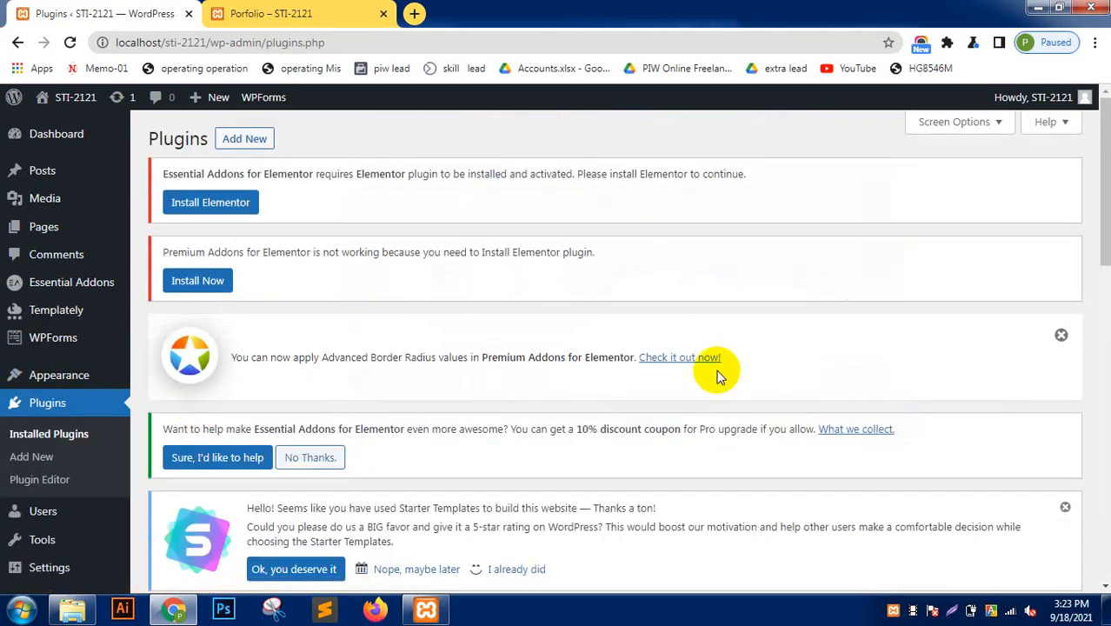
Check the active plugins in the list, then switch to the live Porfolio page.
drag(1101, 166, 1100, 365)
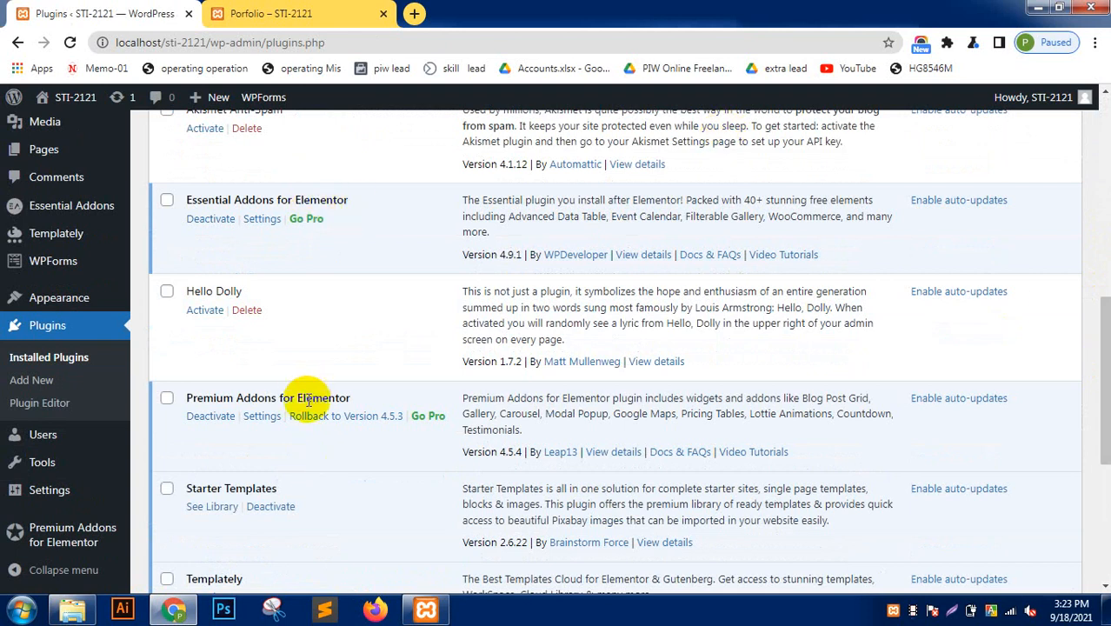
click(283, 14)
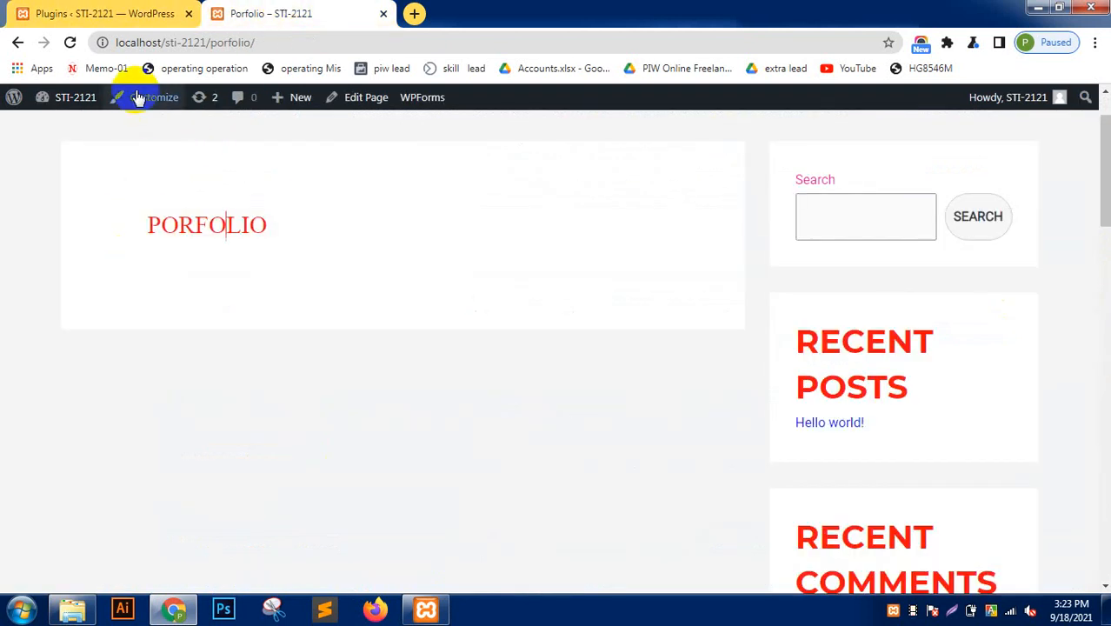
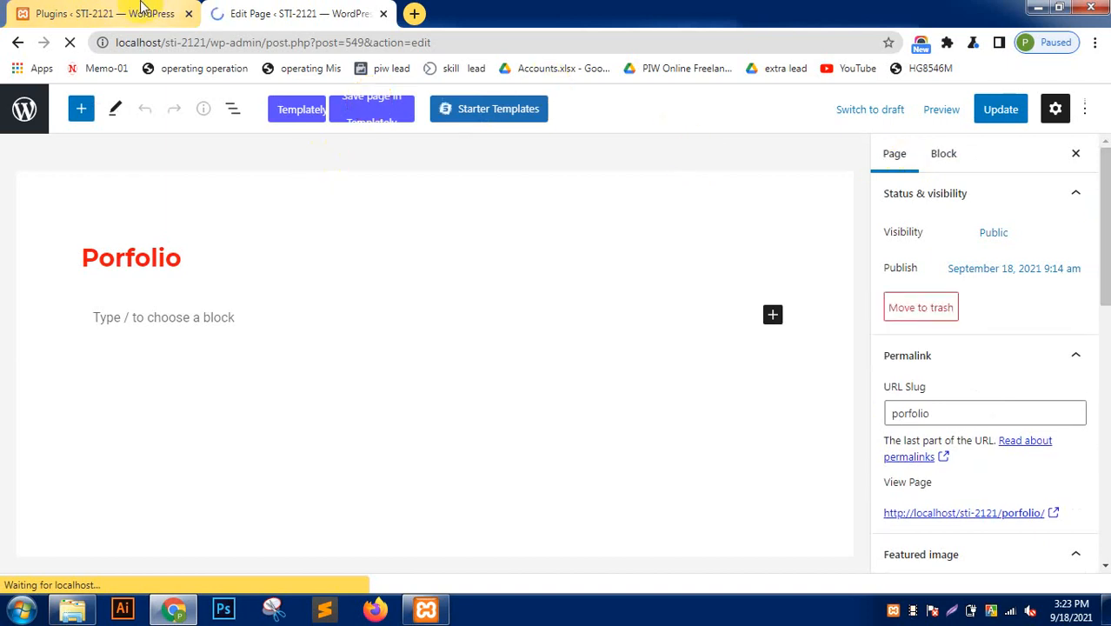
Reload the live Porfolio page and open it in the page editor.
click(15, 43)
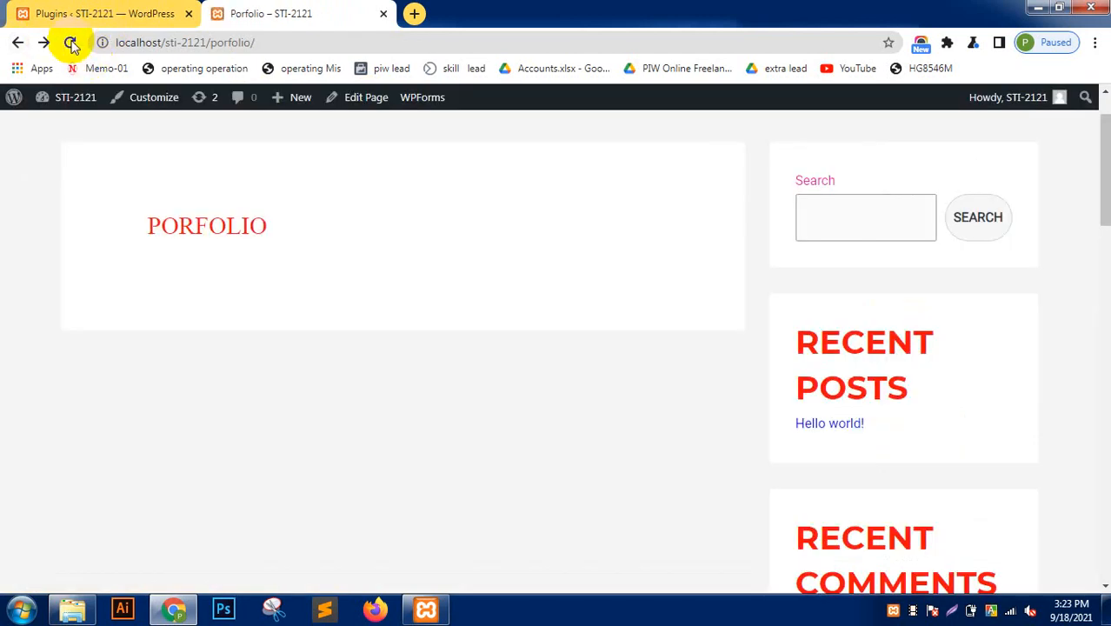
click(70, 42)
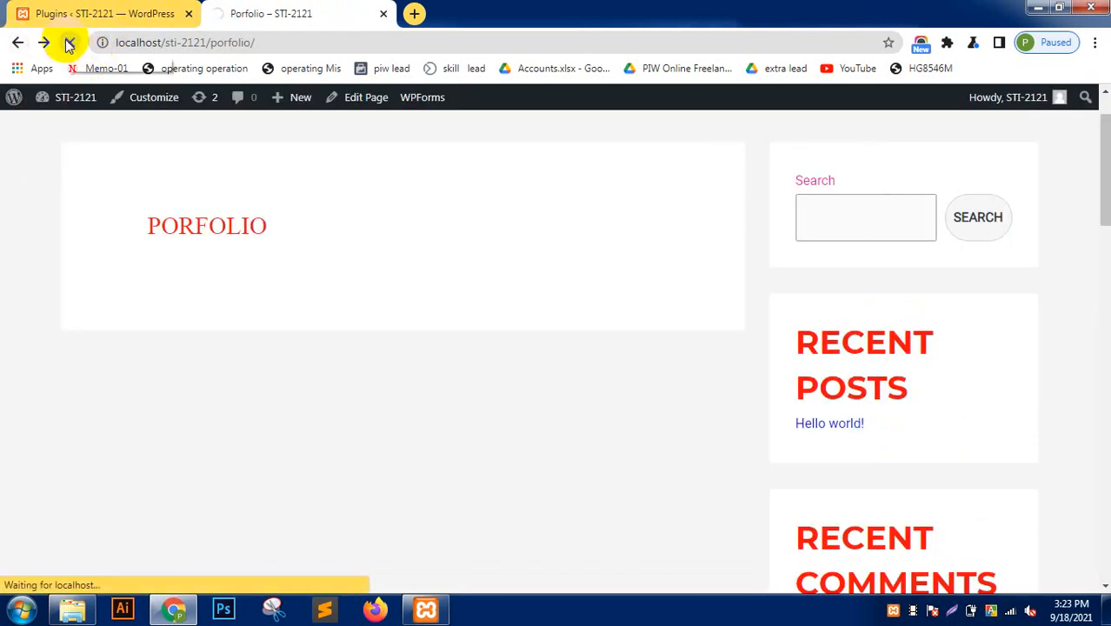
click(375, 105)
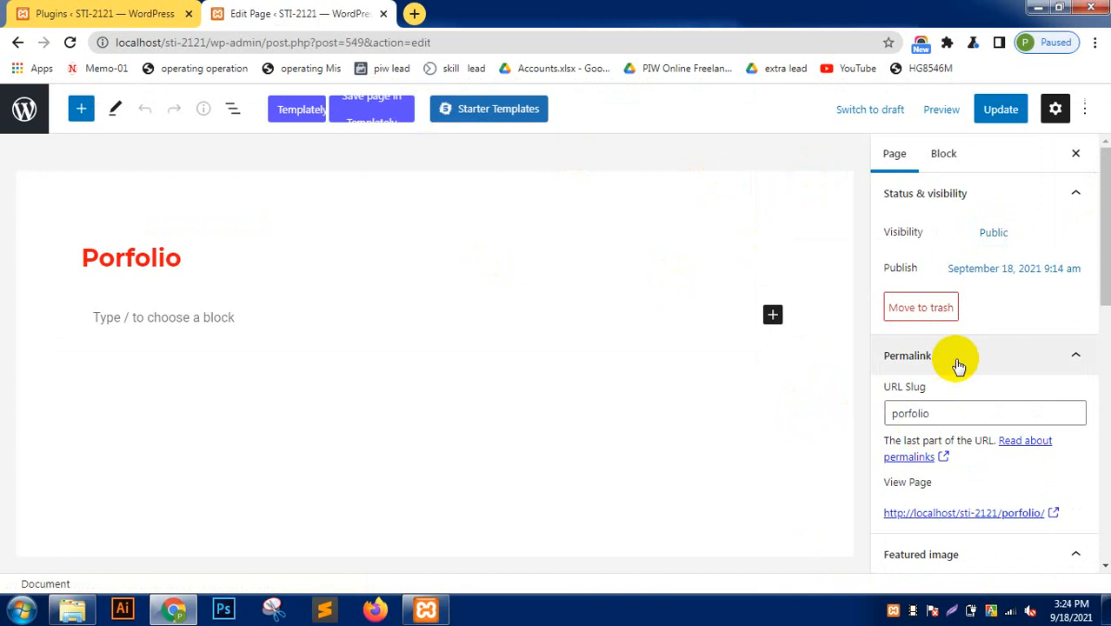
Collapse the permalink, page attributes, featured image and discussion panels in the sidebar.
click(967, 357)
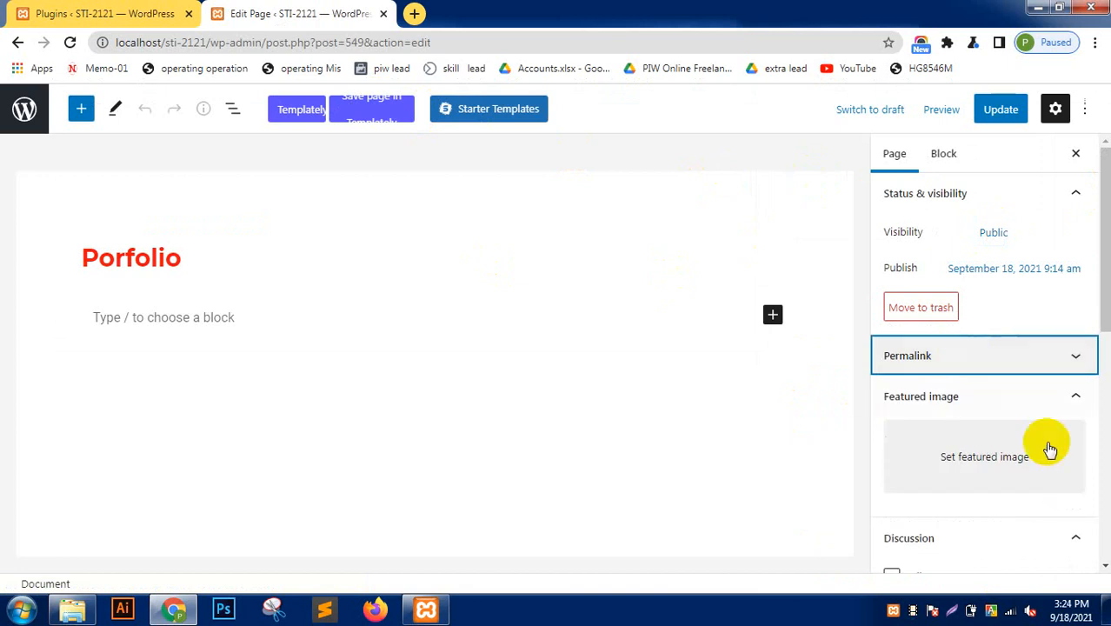
scroll(1099, 360, down, 3)
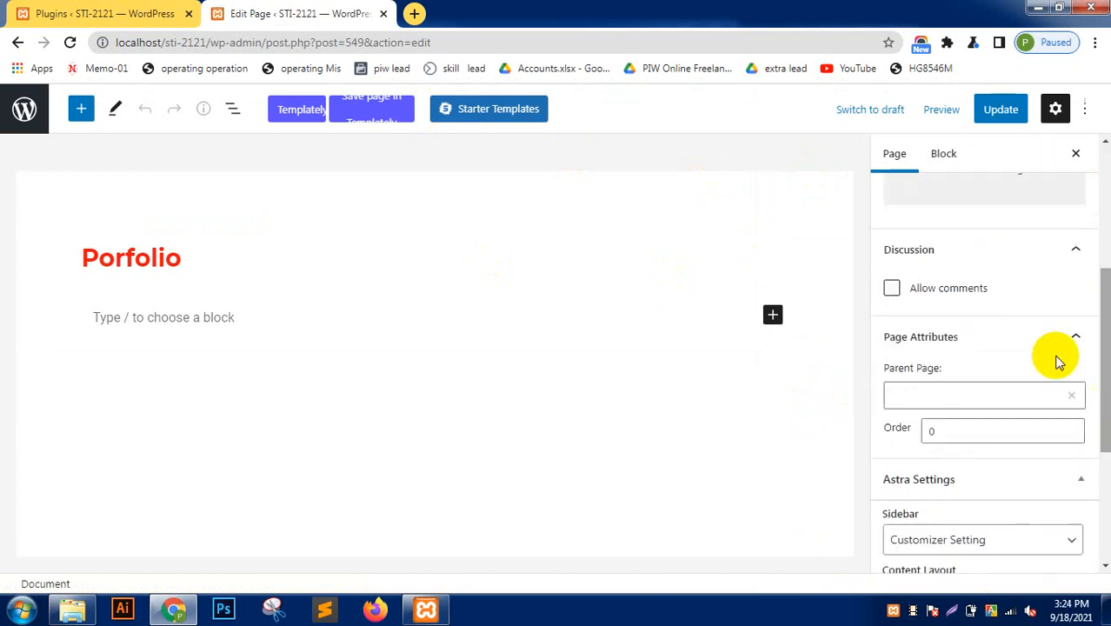
click(981, 348)
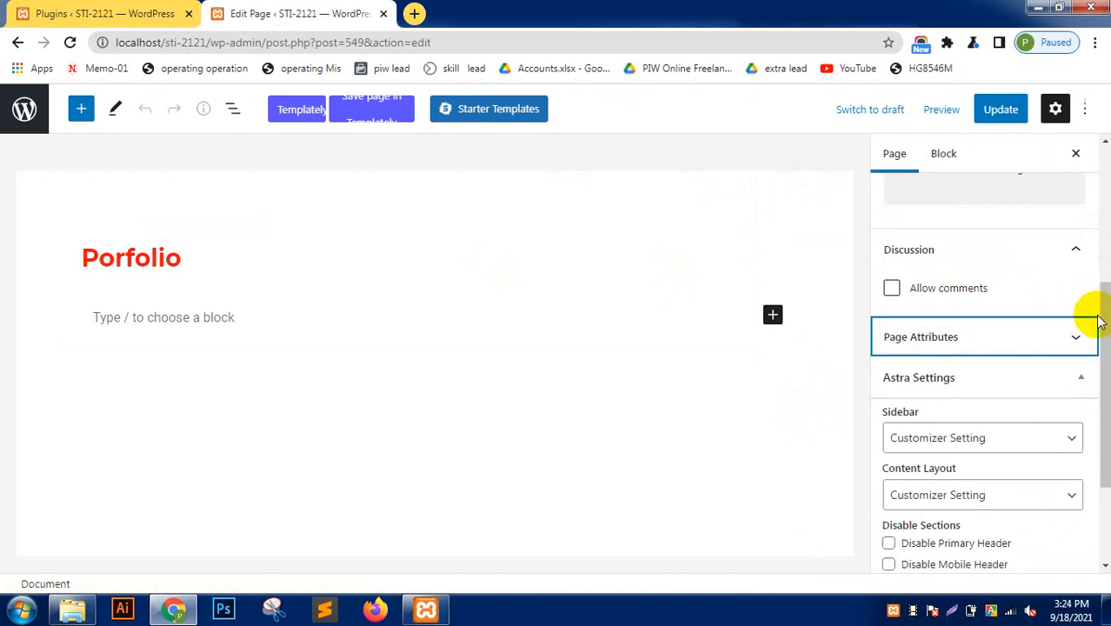
drag(1101, 326, 1098, 202)
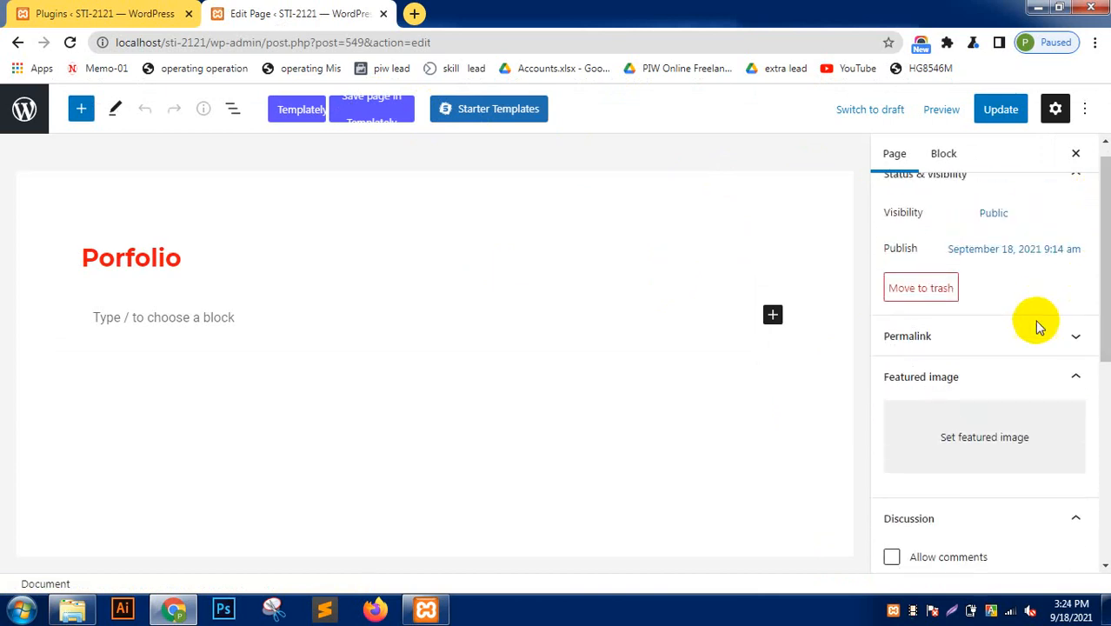
click(1014, 385)
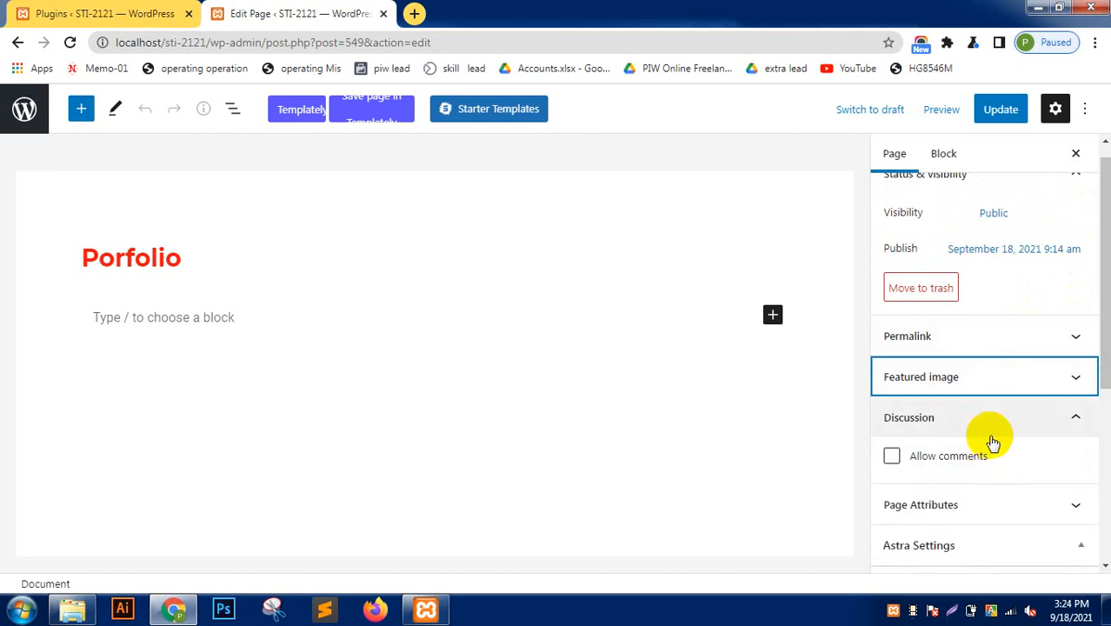
click(991, 429)
click(993, 431)
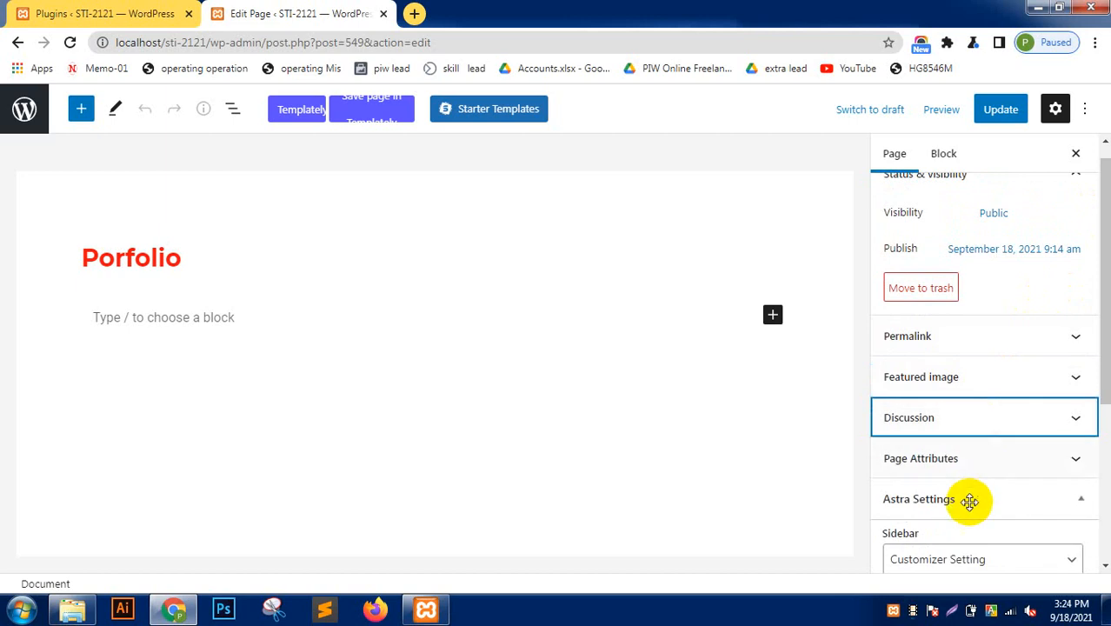
click(974, 463)
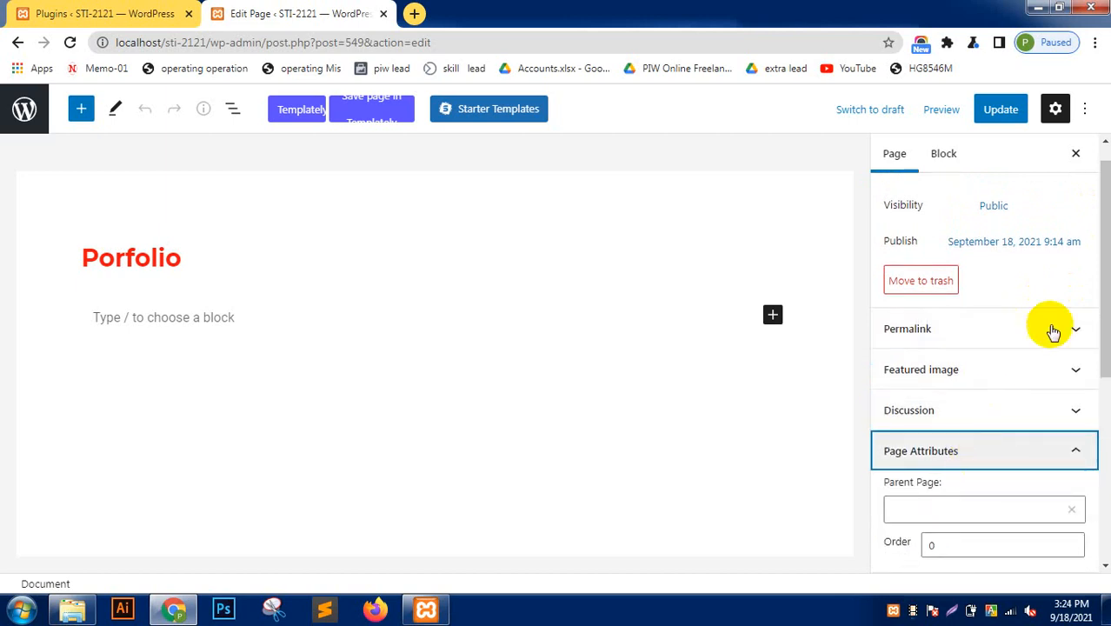
click(1095, 235)
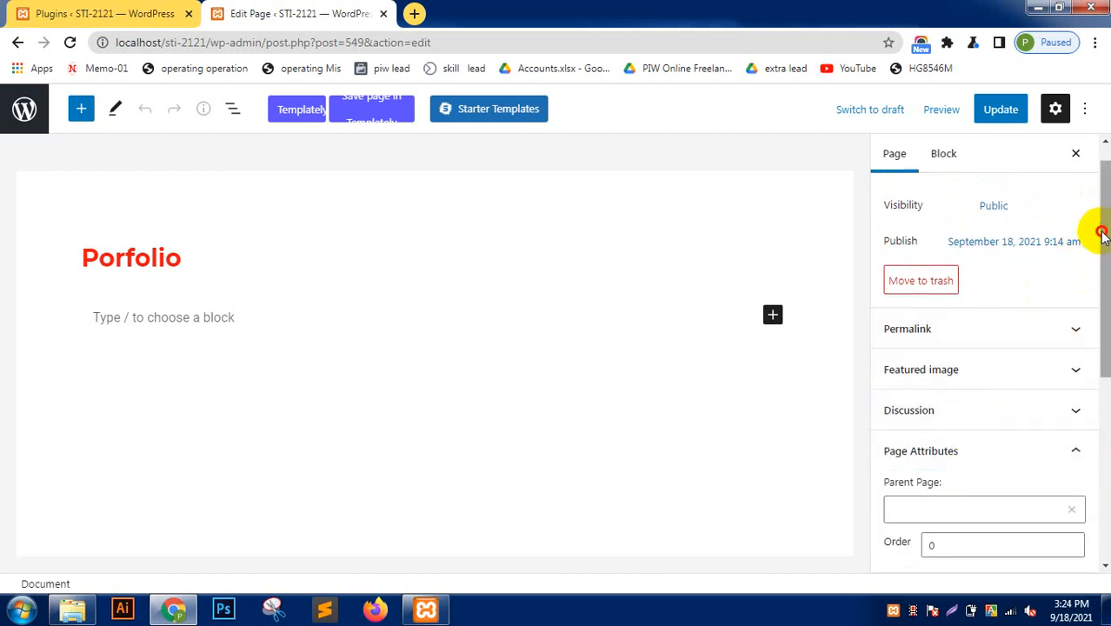
drag(1101, 235, 1105, 442)
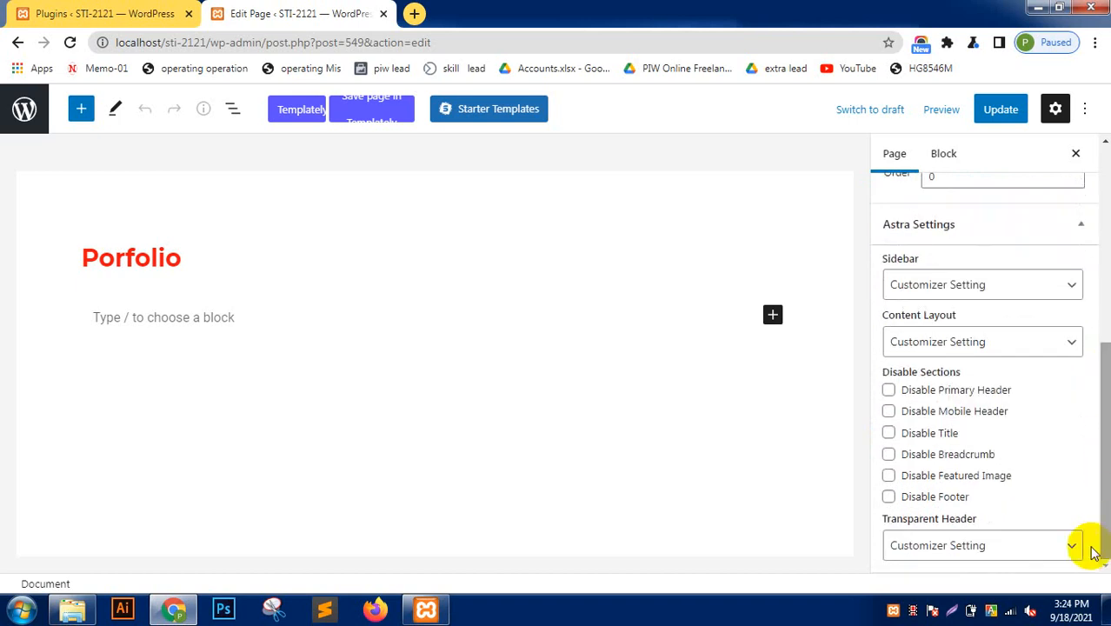
Set the Astra transparent header to Enabled for the page and save the update.
click(1045, 548)
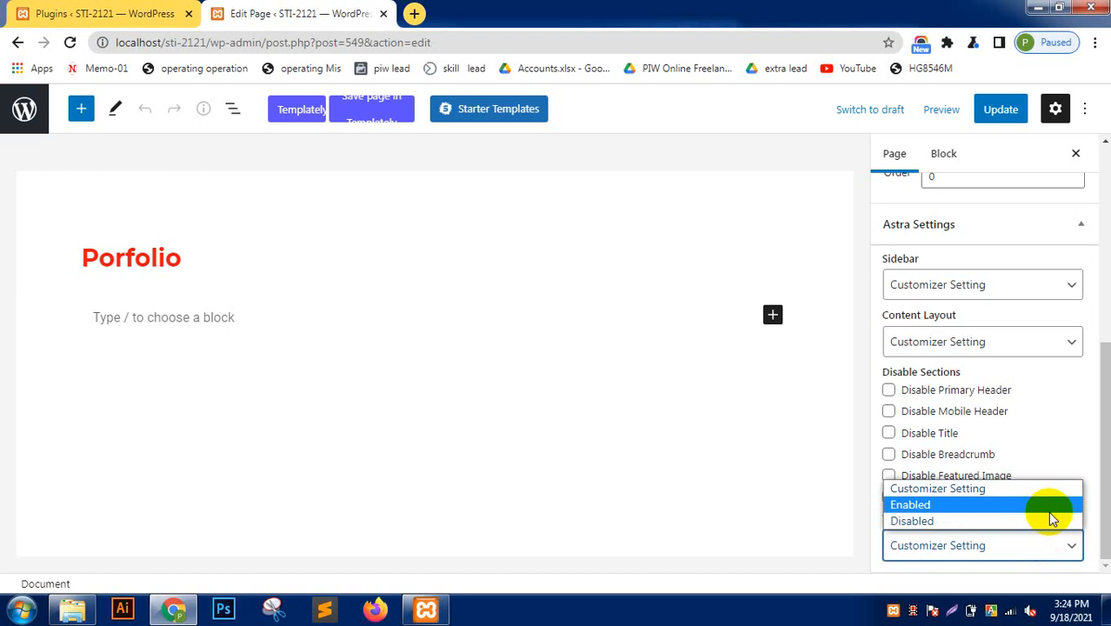
click(1050, 510)
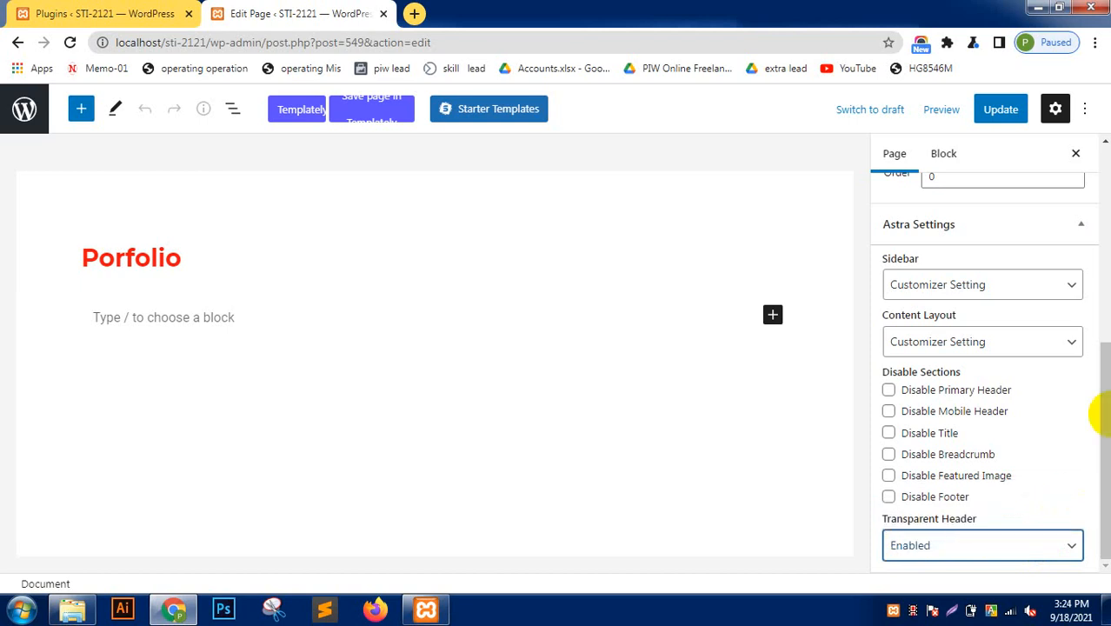
drag(1104, 404, 1101, 156)
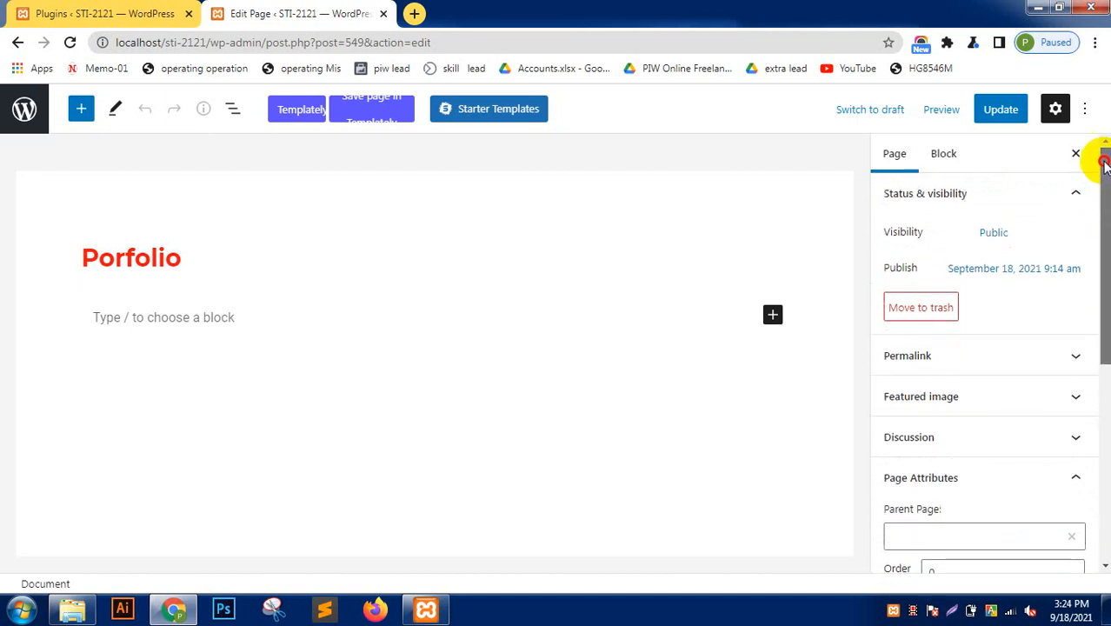
click(953, 160)
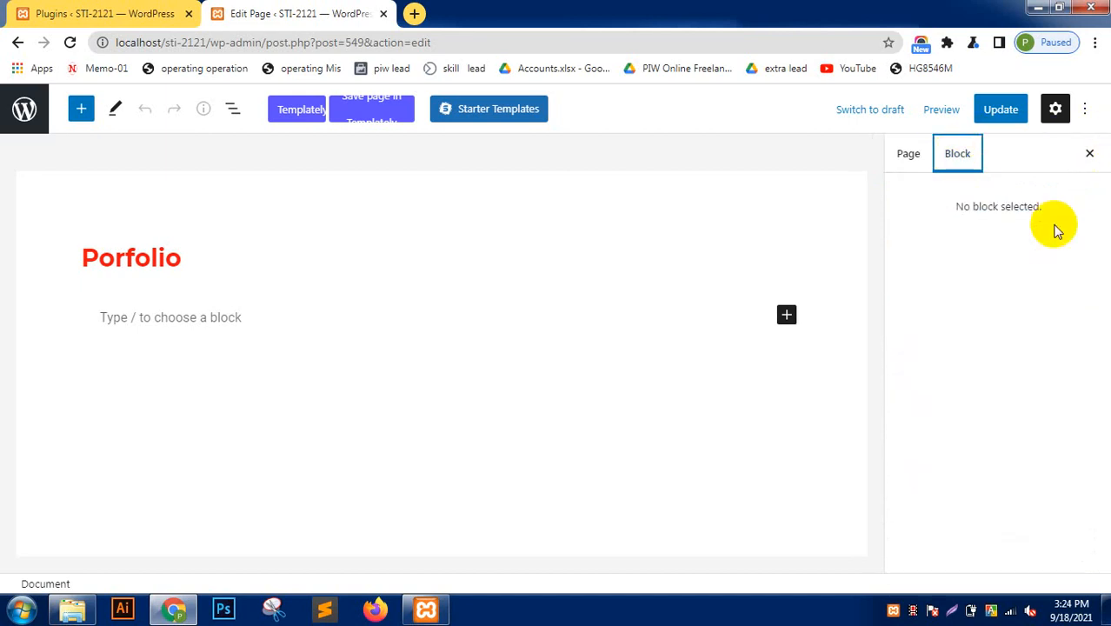
click(911, 154)
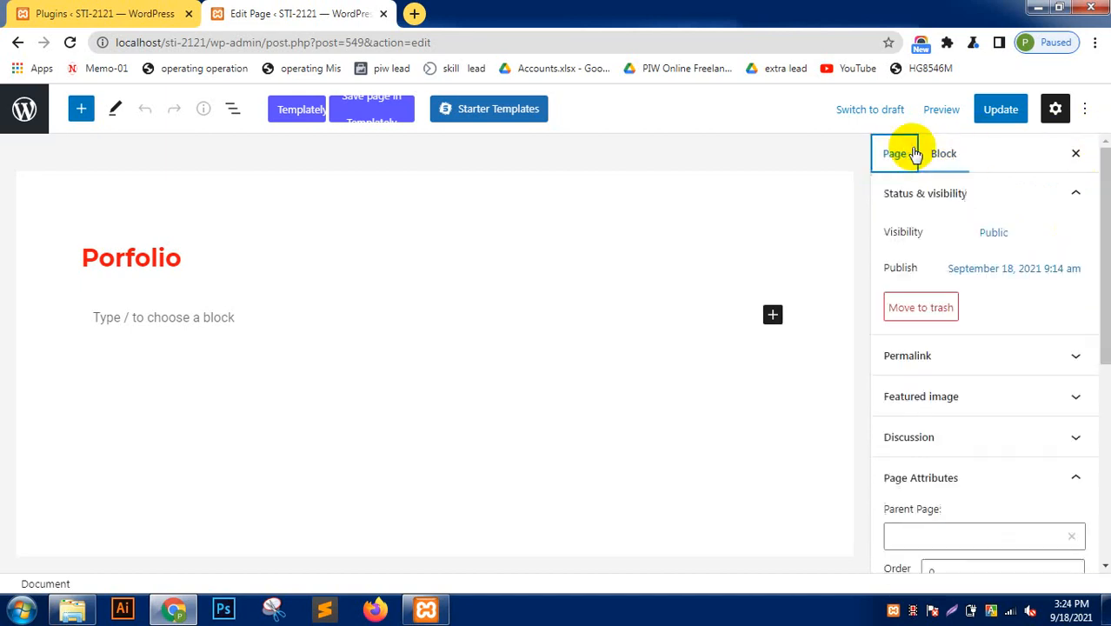
click(999, 108)
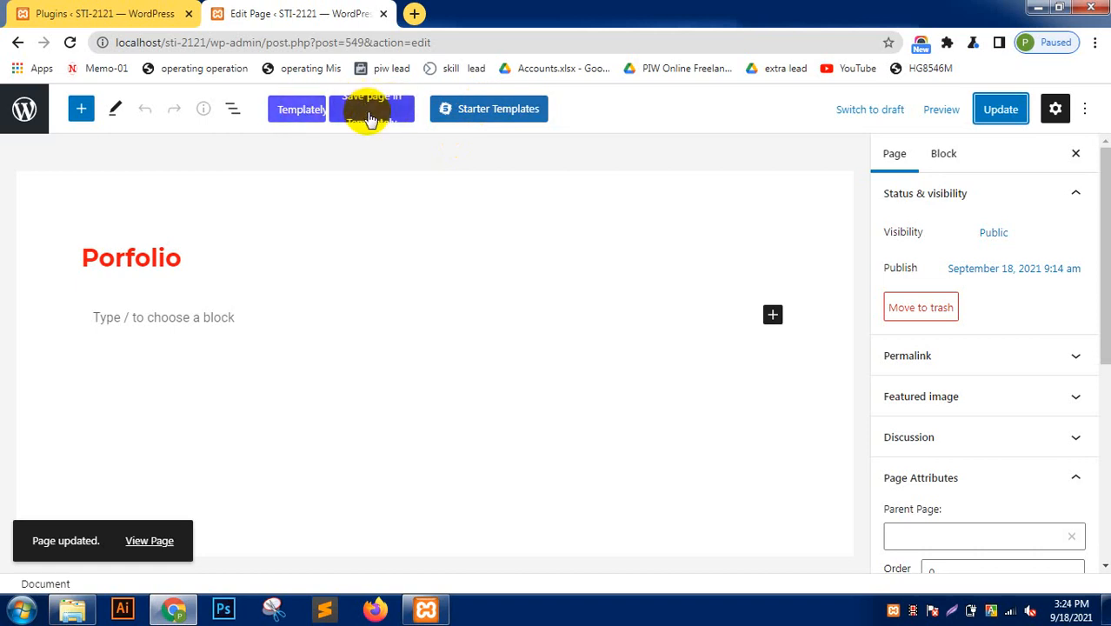
Open the Templately template library, then close its sign-in window.
click(367, 116)
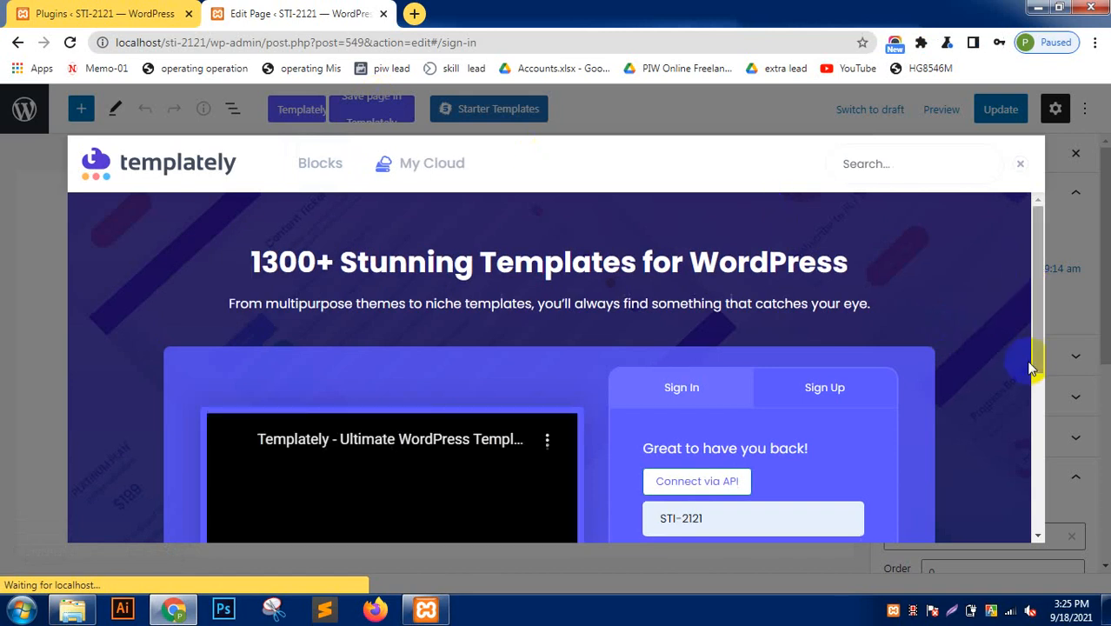
drag(1038, 304, 1042, 473)
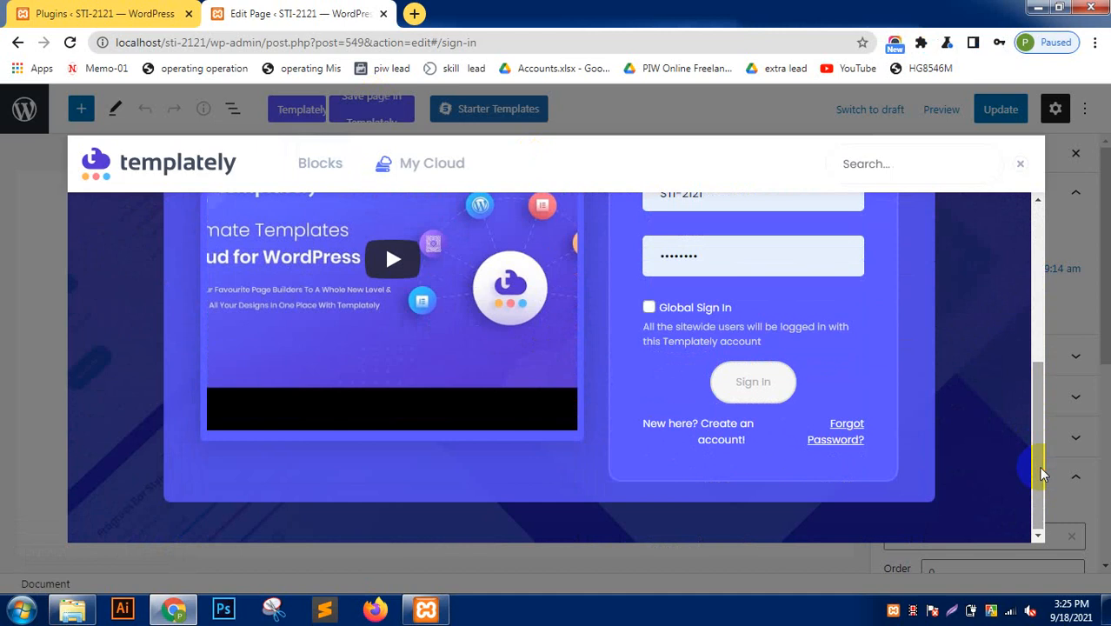
click(1018, 165)
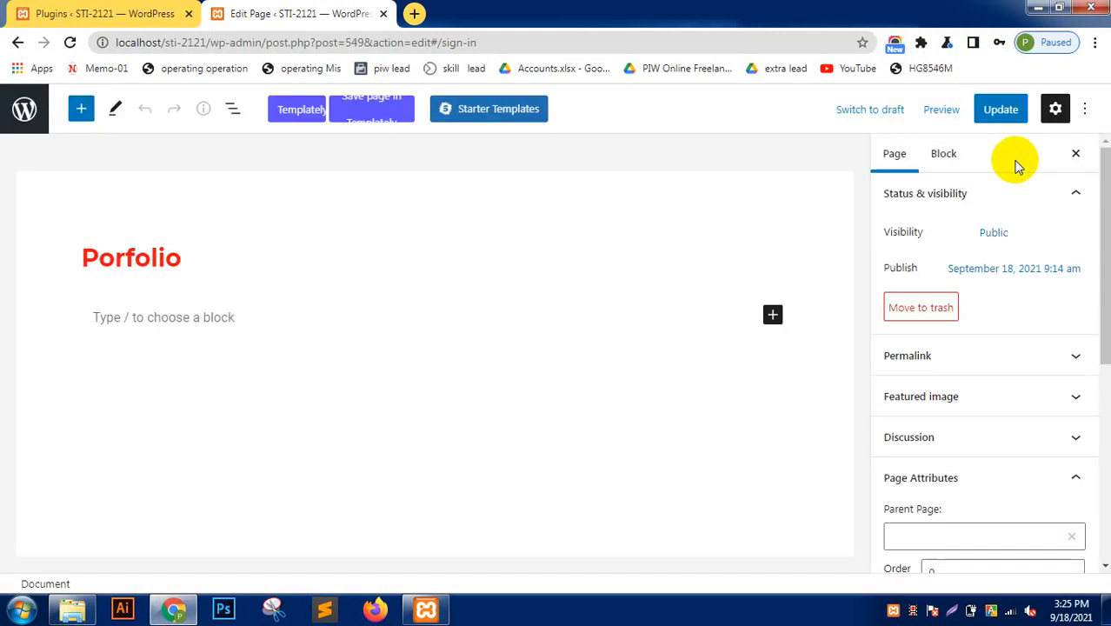
Browse Starter Templates, view the Outdoor Adventure set, then go back to the live page.
click(490, 111)
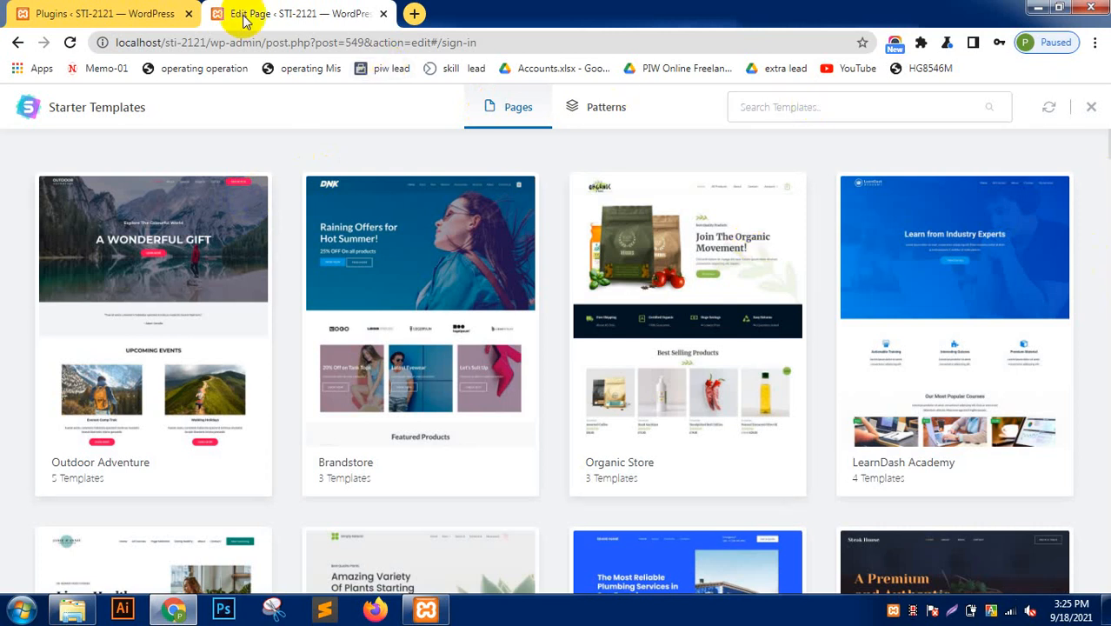
click(105, 13)
click(340, 9)
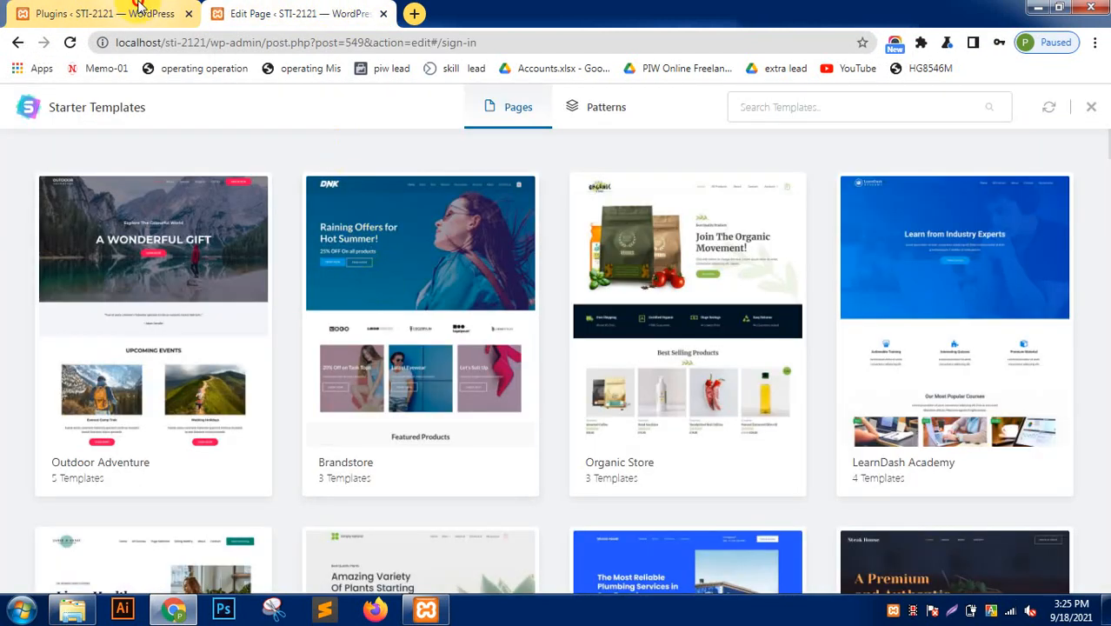
click(105, 13)
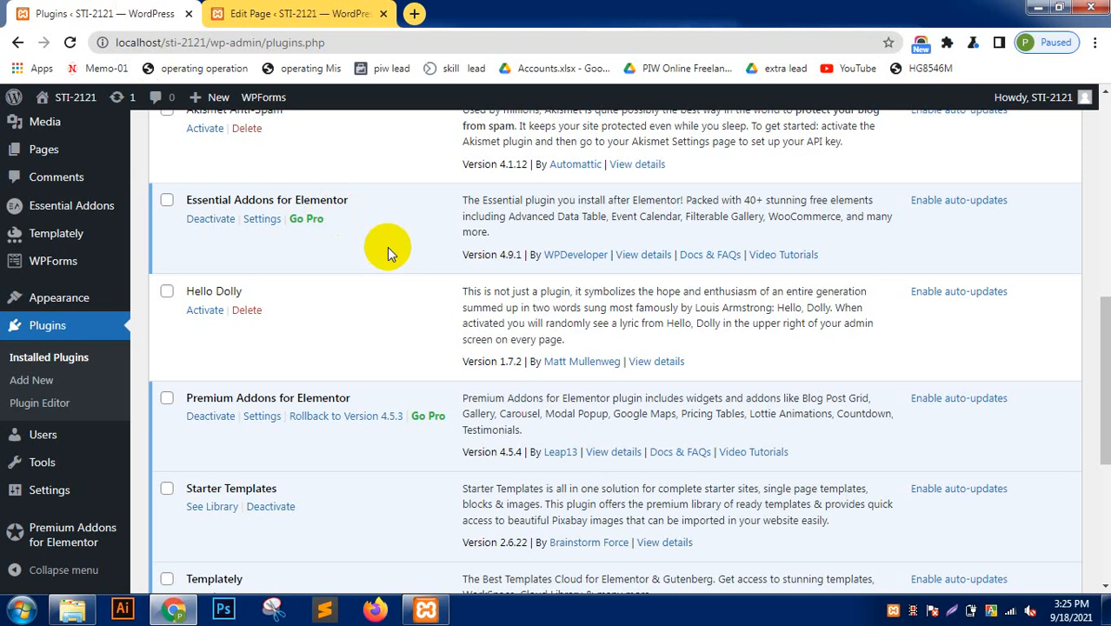
click(328, 9)
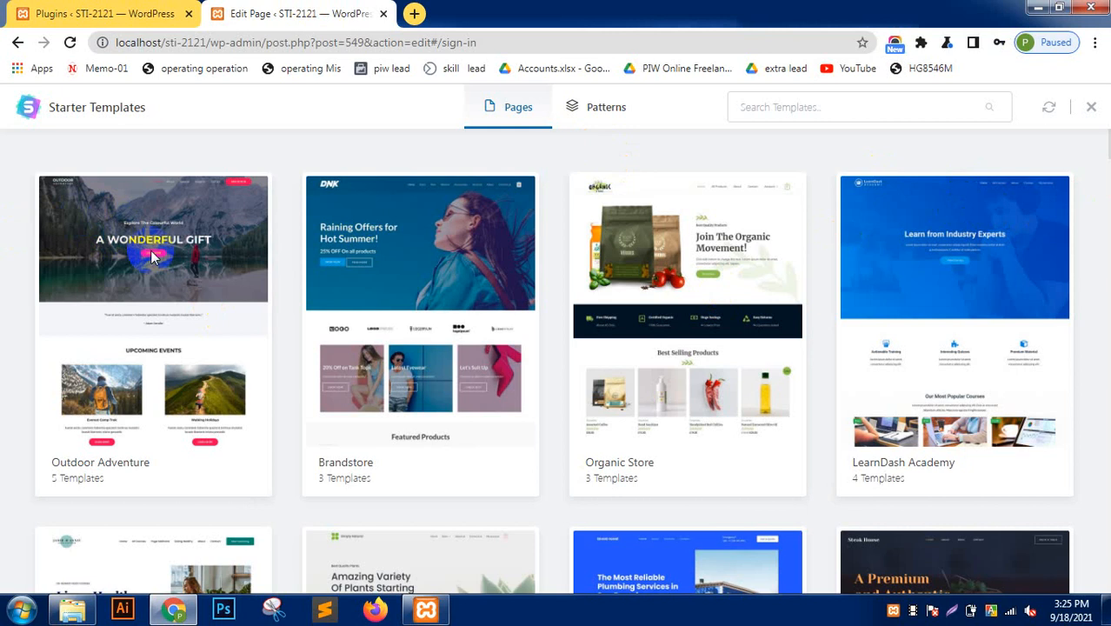
click(168, 386)
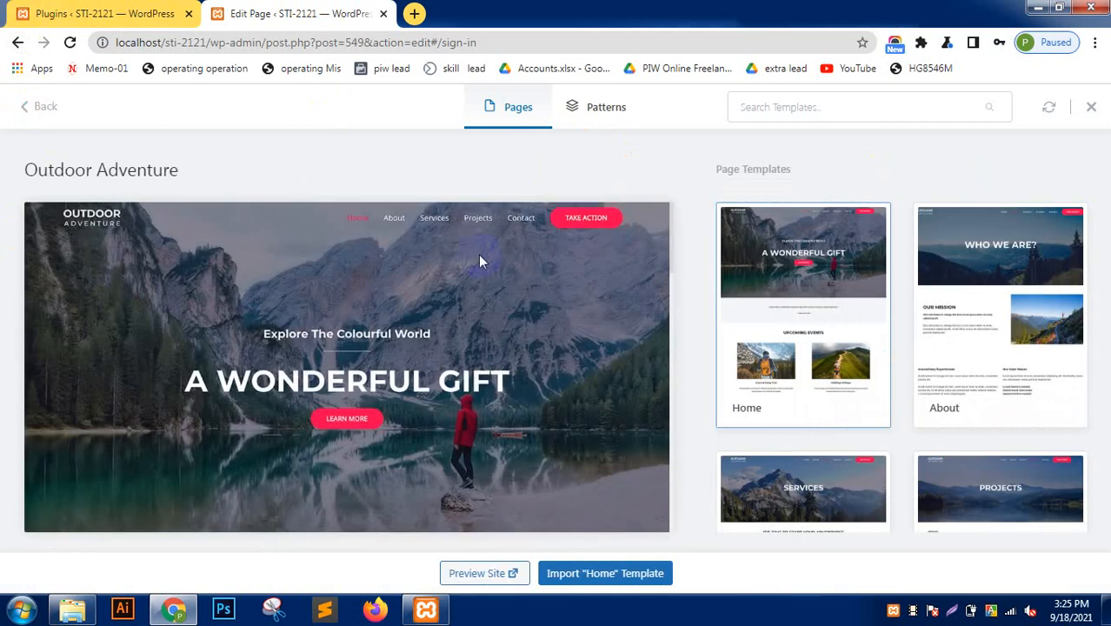
click(18, 44)
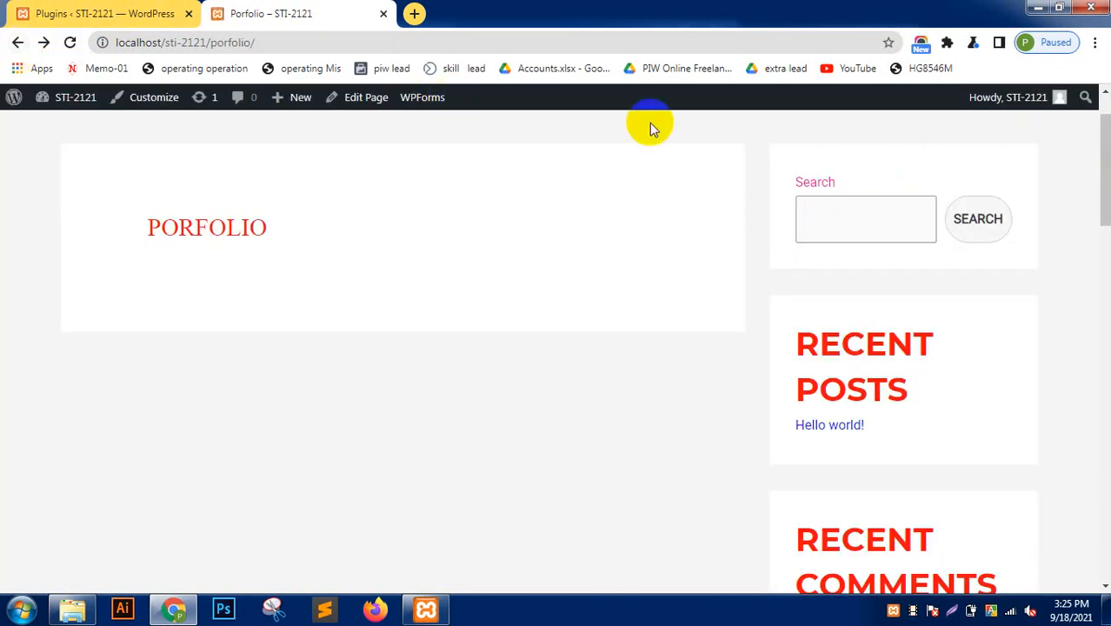
Close the live Porfolio tab and open the site's front end in a new tab.
click(382, 14)
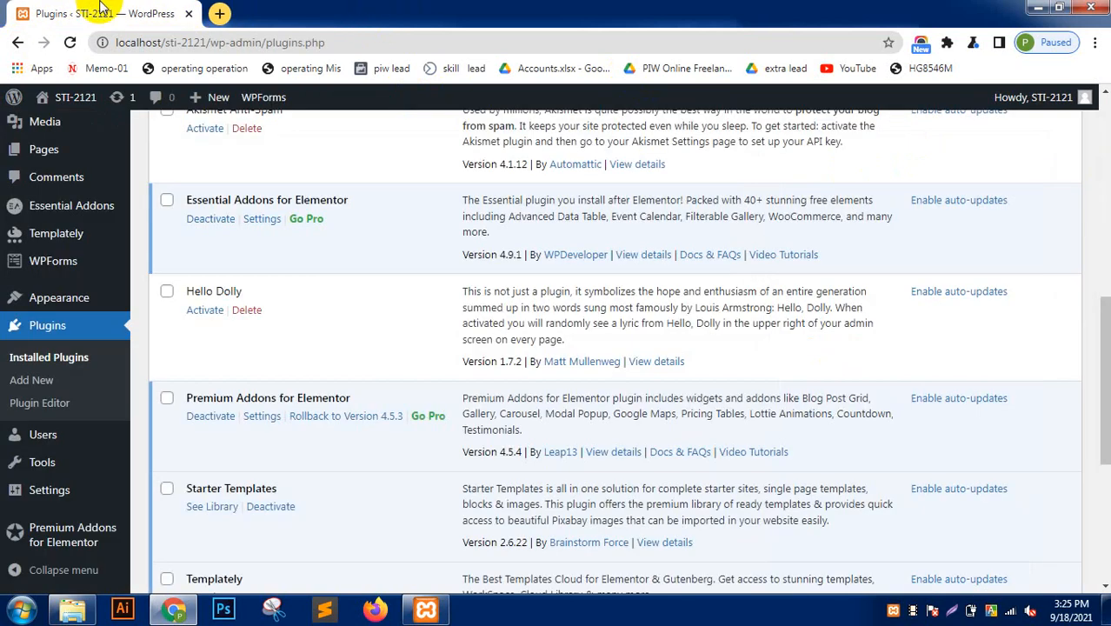
mouse_move(71, 102)
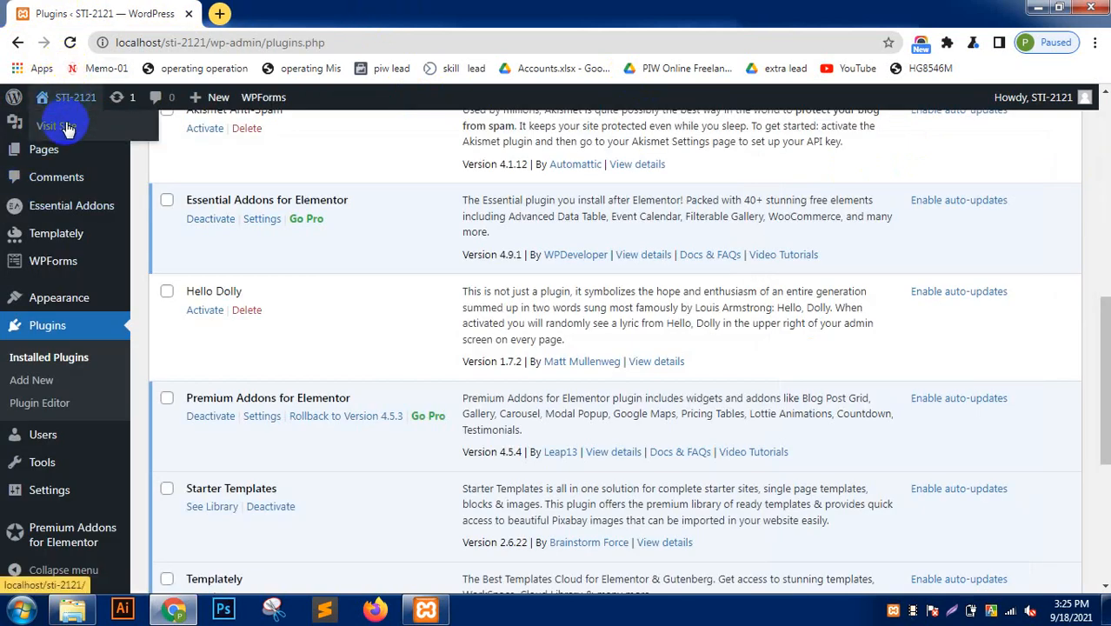
middle_click(67, 127)
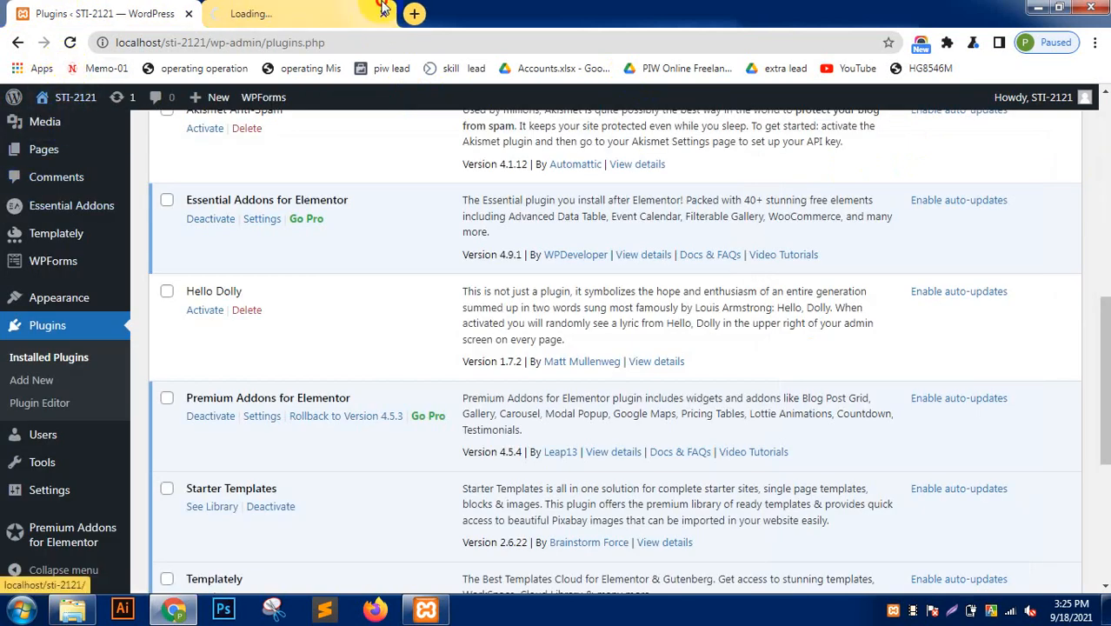
click(348, 13)
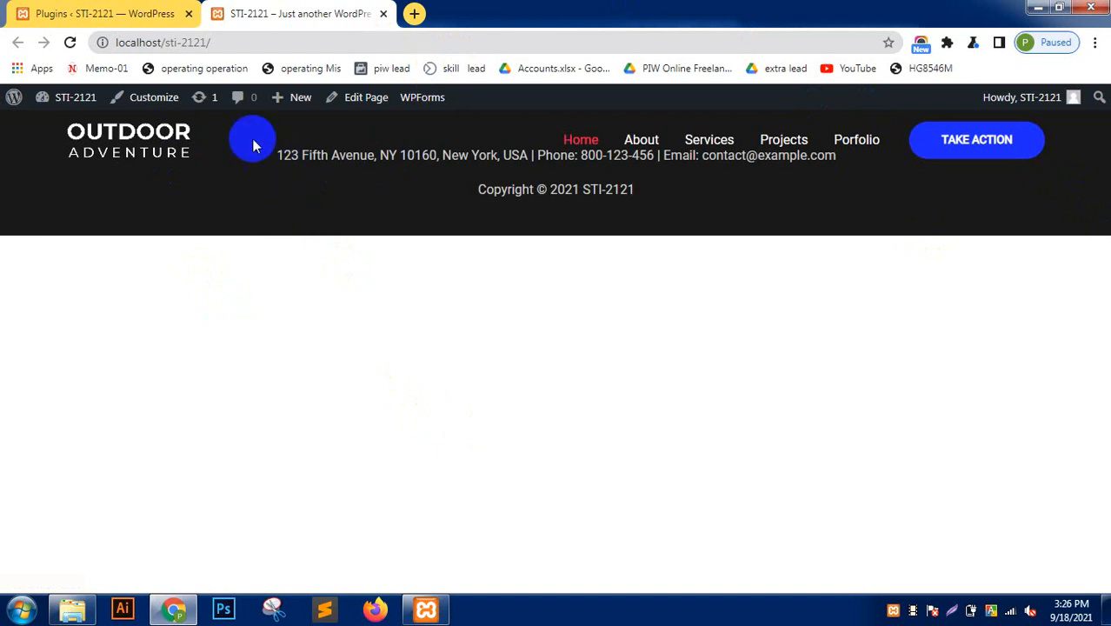
Log out of the admin account from the Plugins page and close the front-end tab.
click(68, 13)
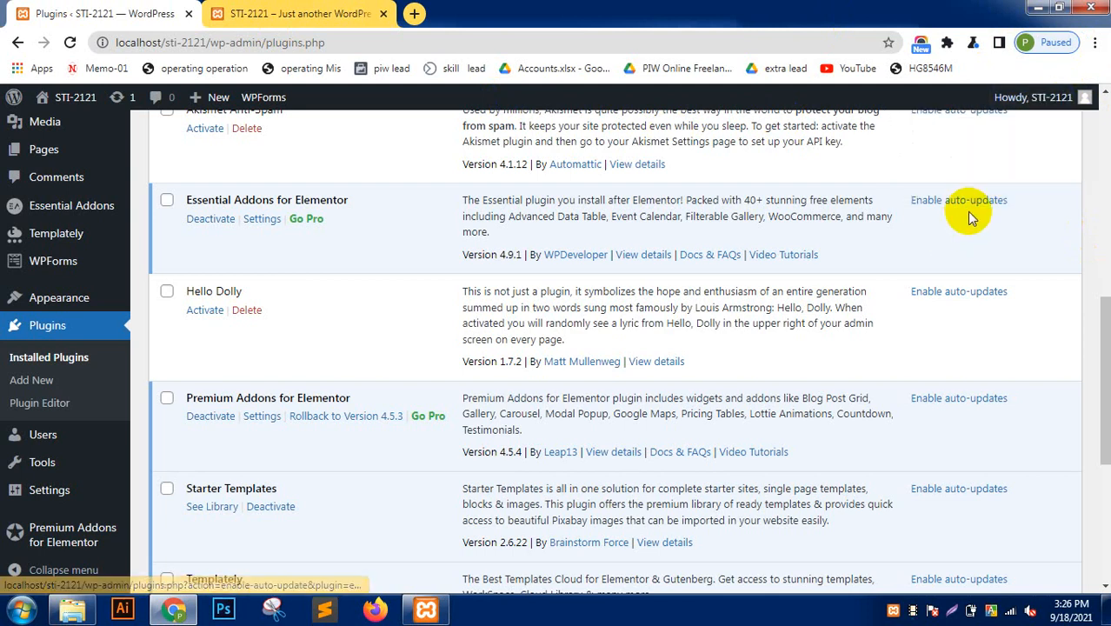
mouse_move(1037, 102)
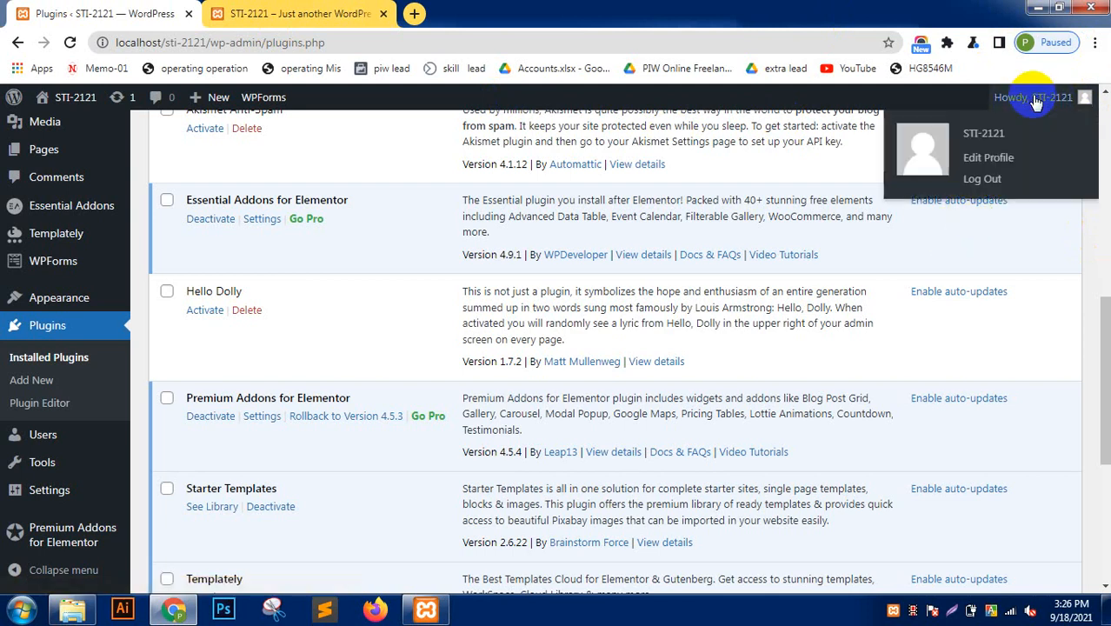
click(986, 179)
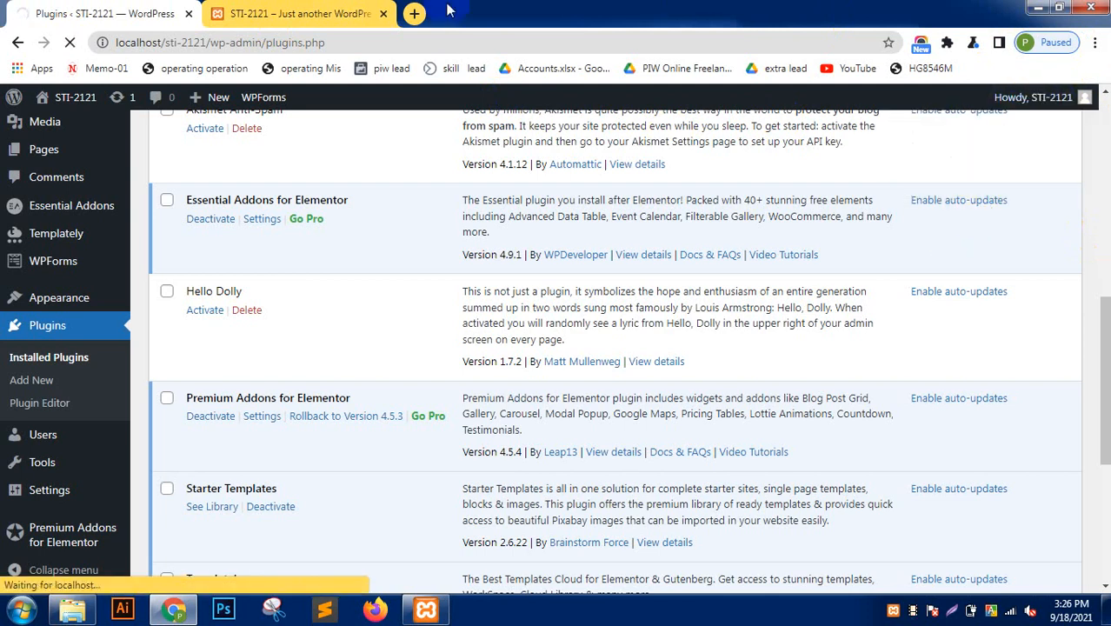
click(384, 15)
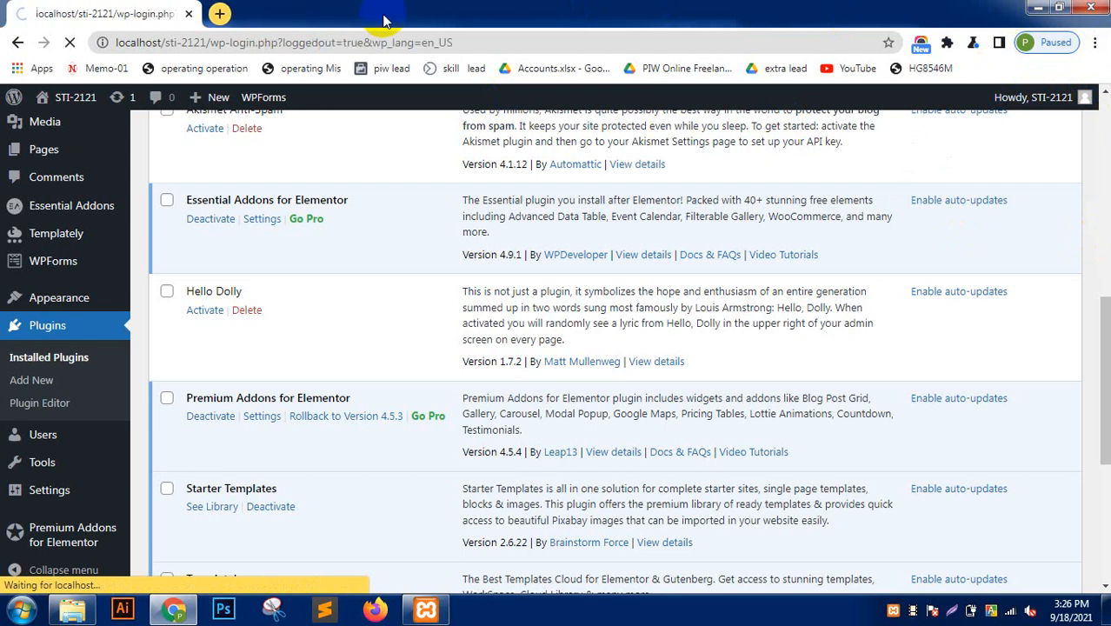
Try a different saved login, then sign in with the original account's saved credentials.
click(537, 383)
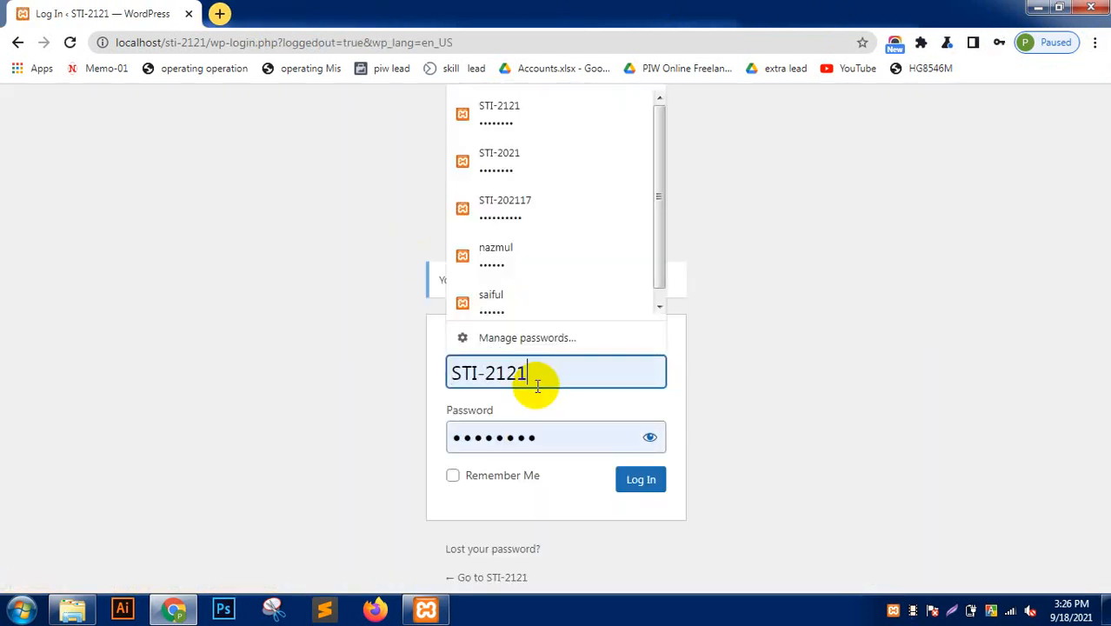
click(533, 222)
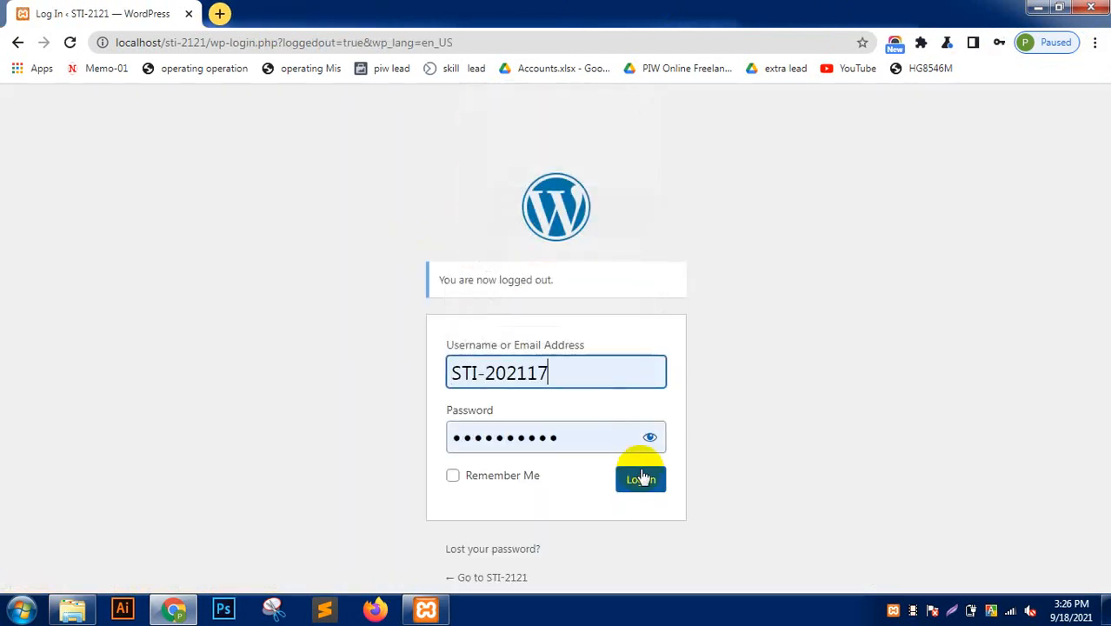
click(640, 480)
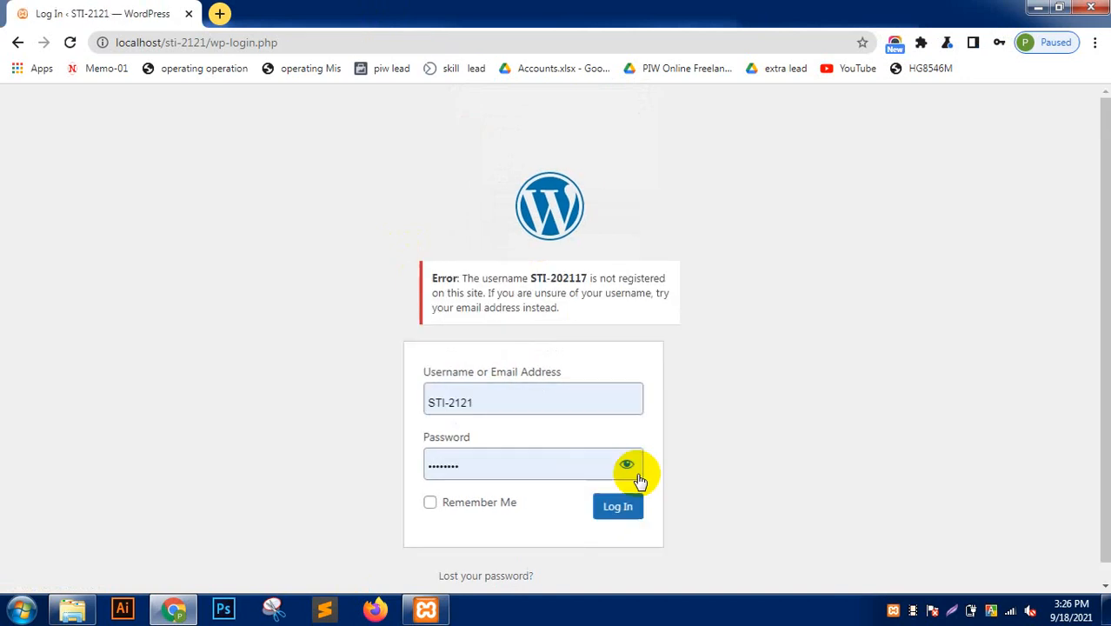
click(570, 397)
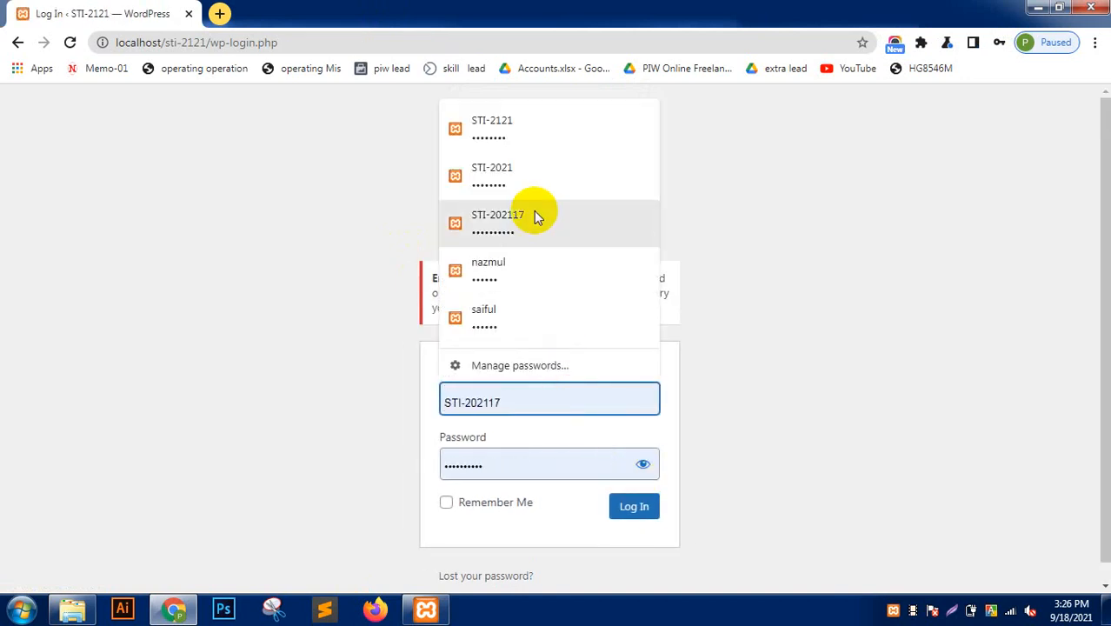
click(530, 124)
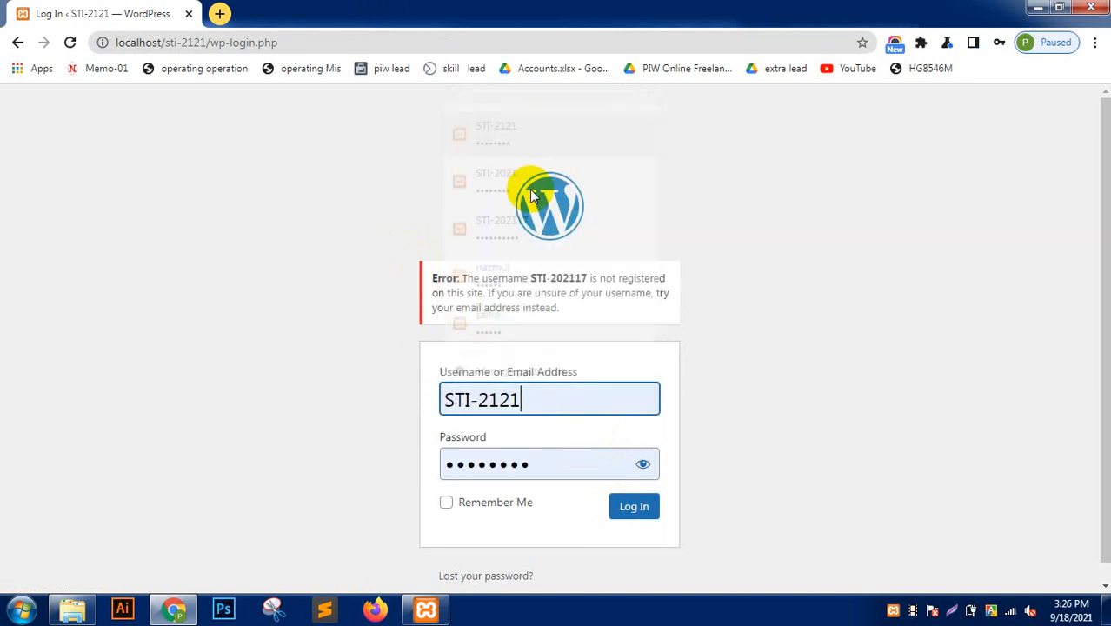
click(623, 506)
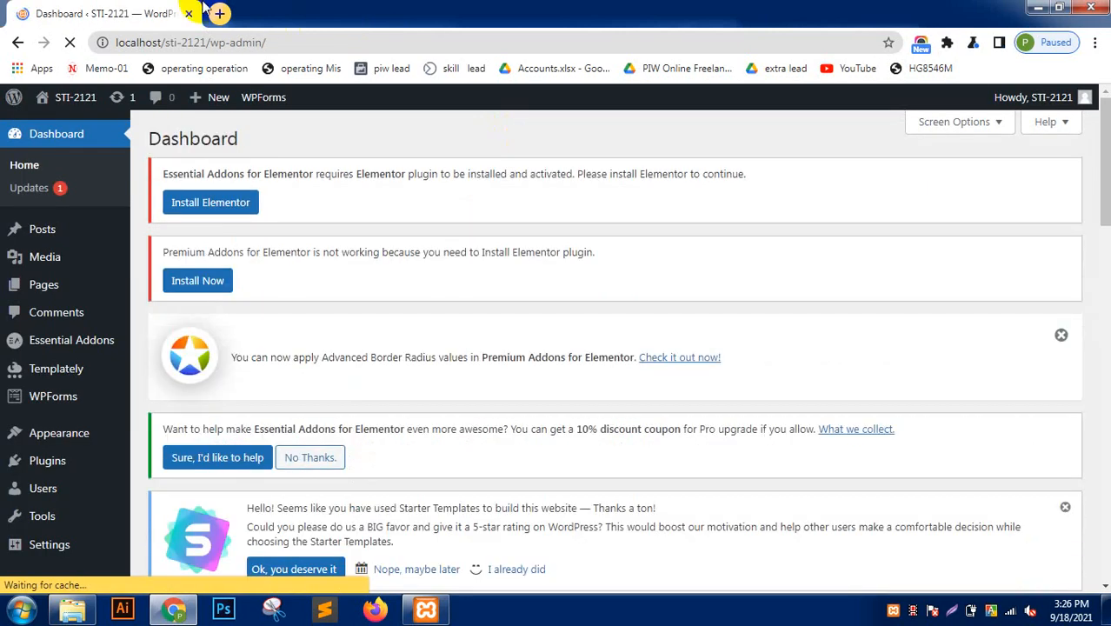
Open the live site in a new tab, close it, and log out of the admin account.
mouse_move(82, 99)
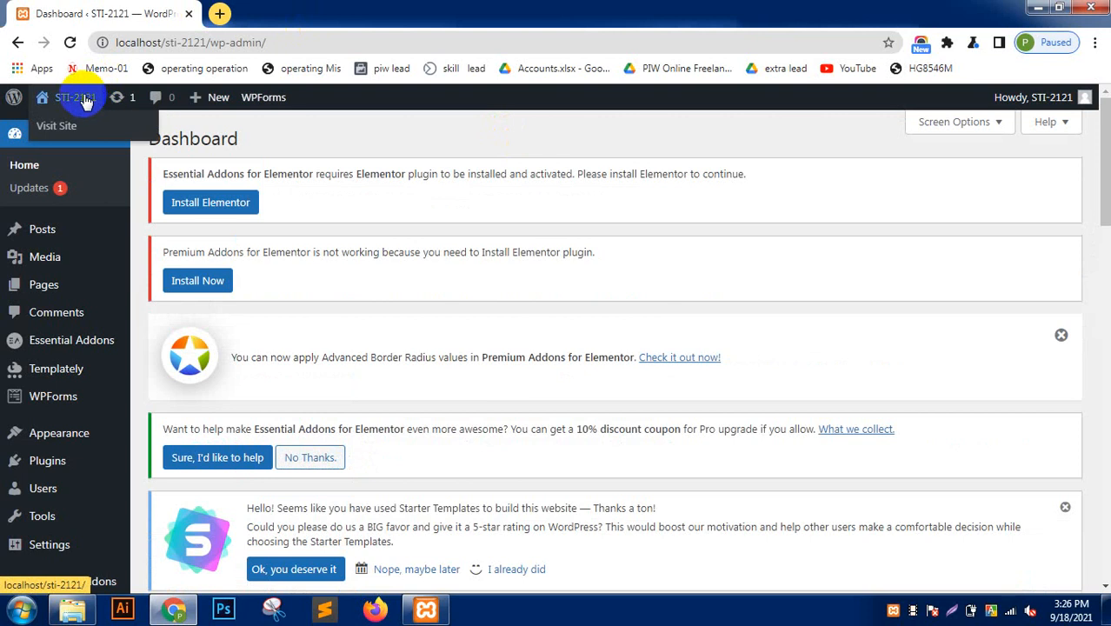
middle_click(75, 130)
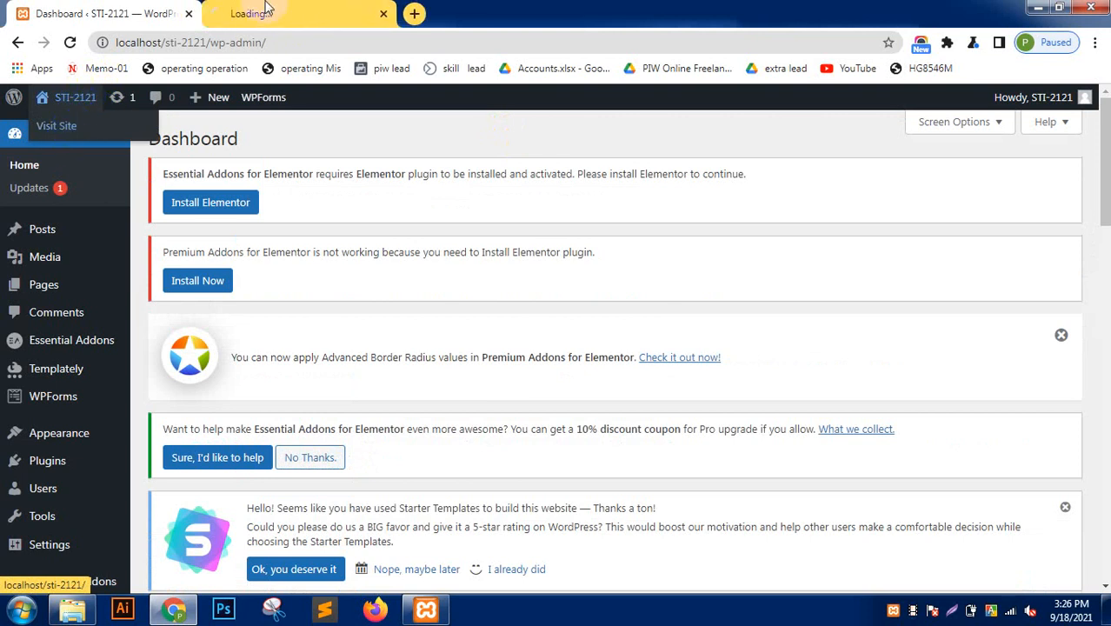
click(265, 10)
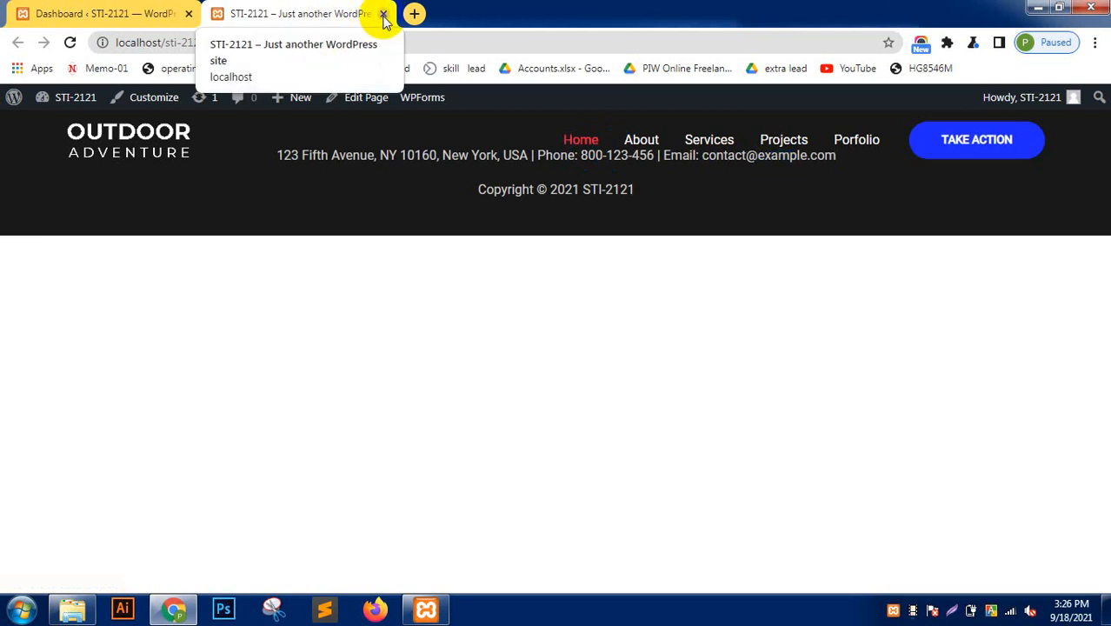
click(384, 13)
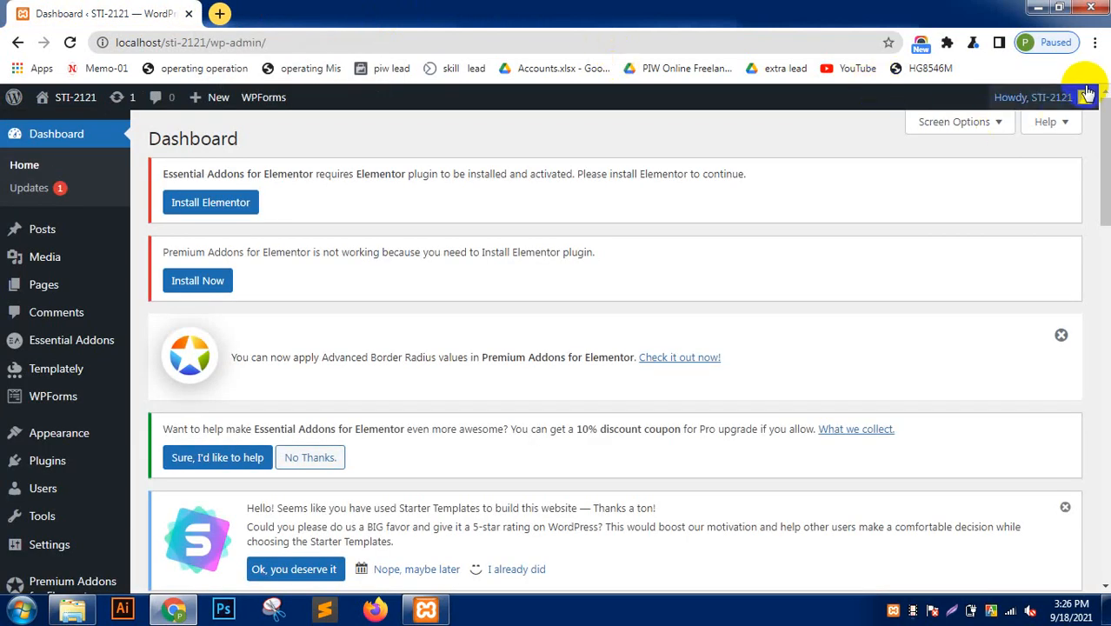
mouse_move(1087, 94)
click(987, 179)
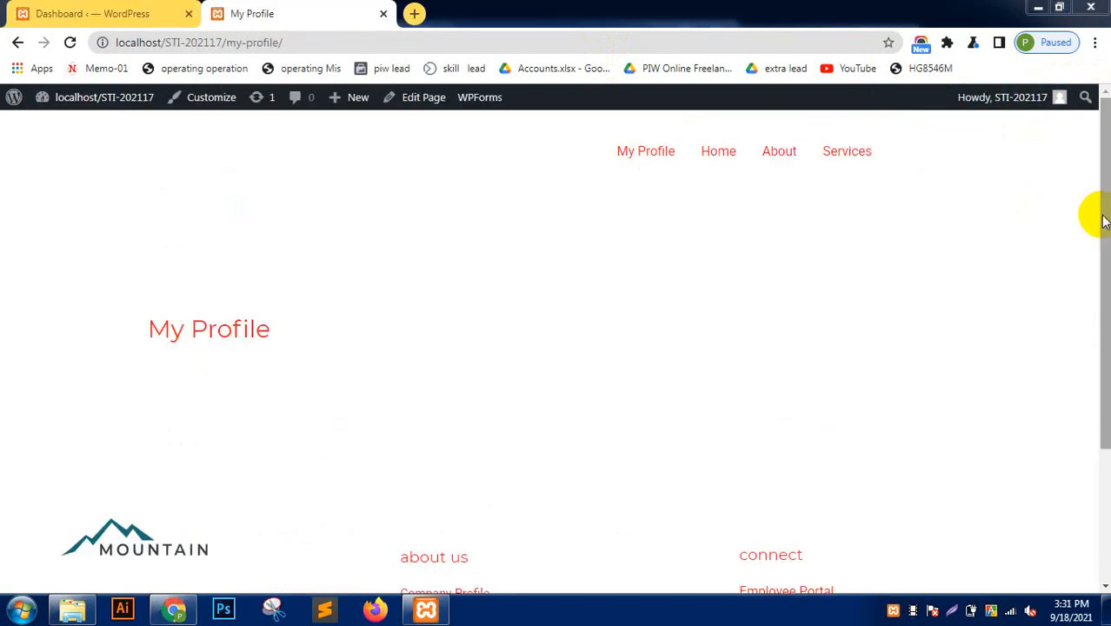
Check the Plugins list for Elementor, then return to the My Profile page tab.
click(1103, 219)
mouse_move(1102, 219)
mouse_down()
mouse_move(1094, 354)
mouse_move(1096, 207)
mouse_up()
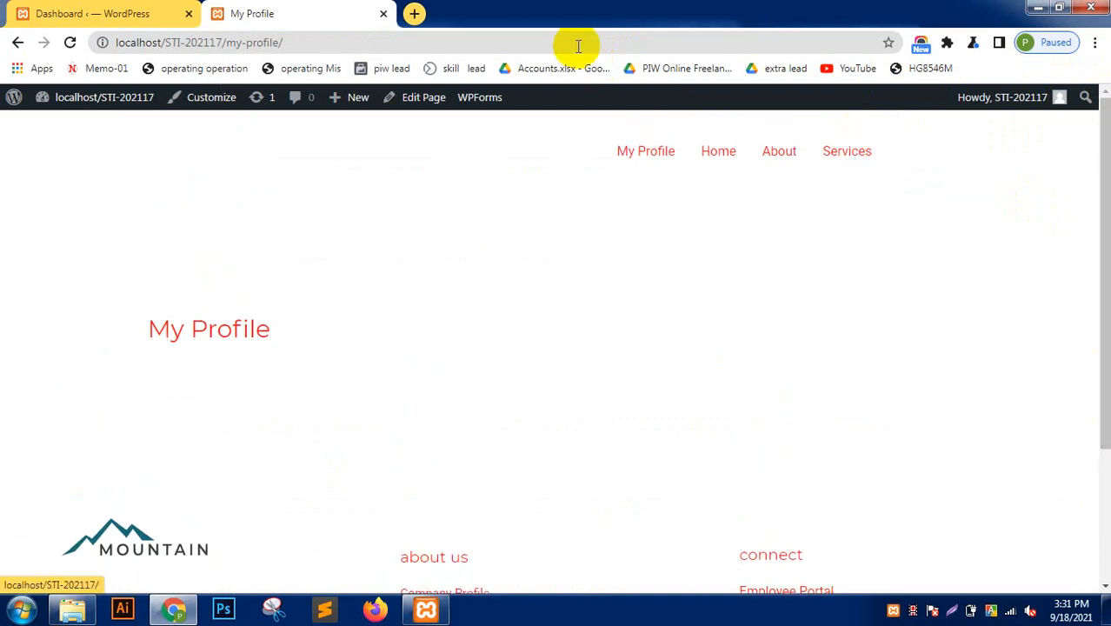
click(177, 13)
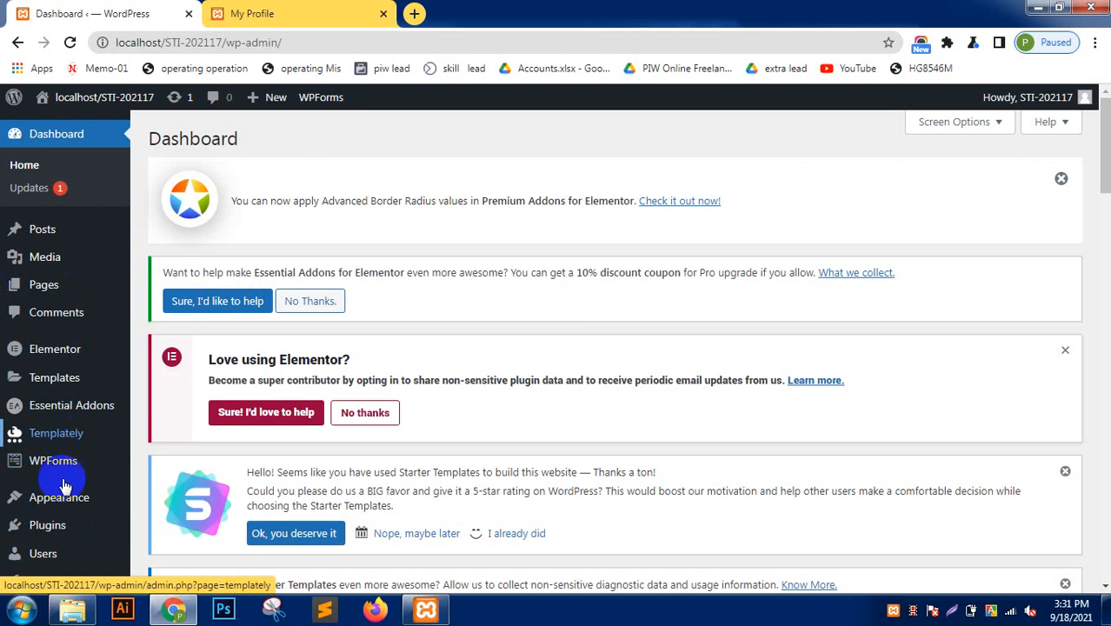
click(61, 532)
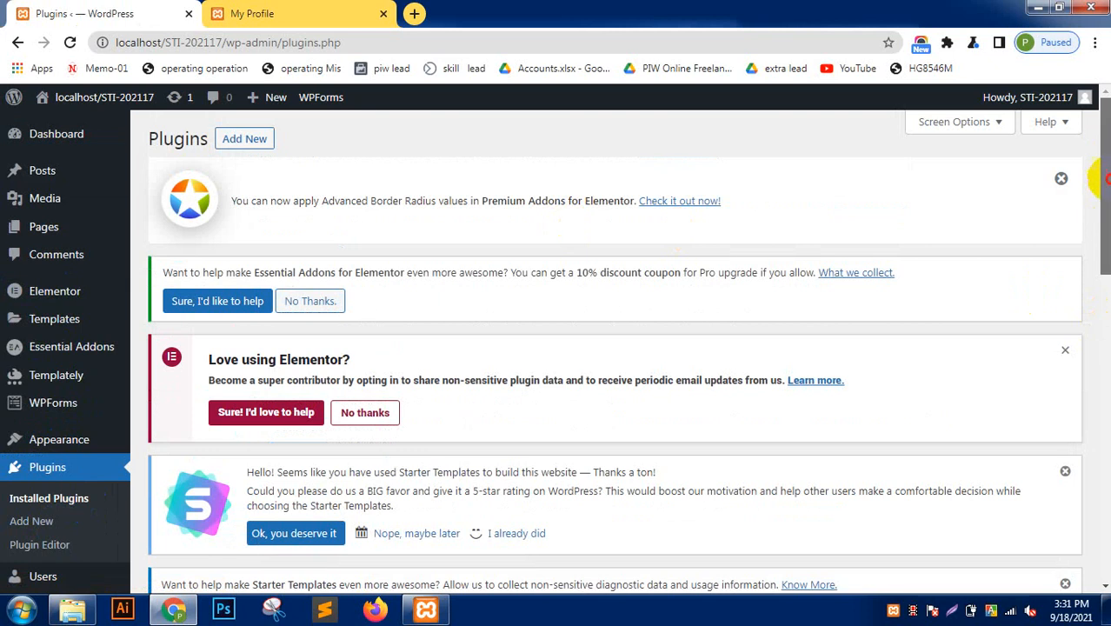
drag(1102, 178, 1105, 342)
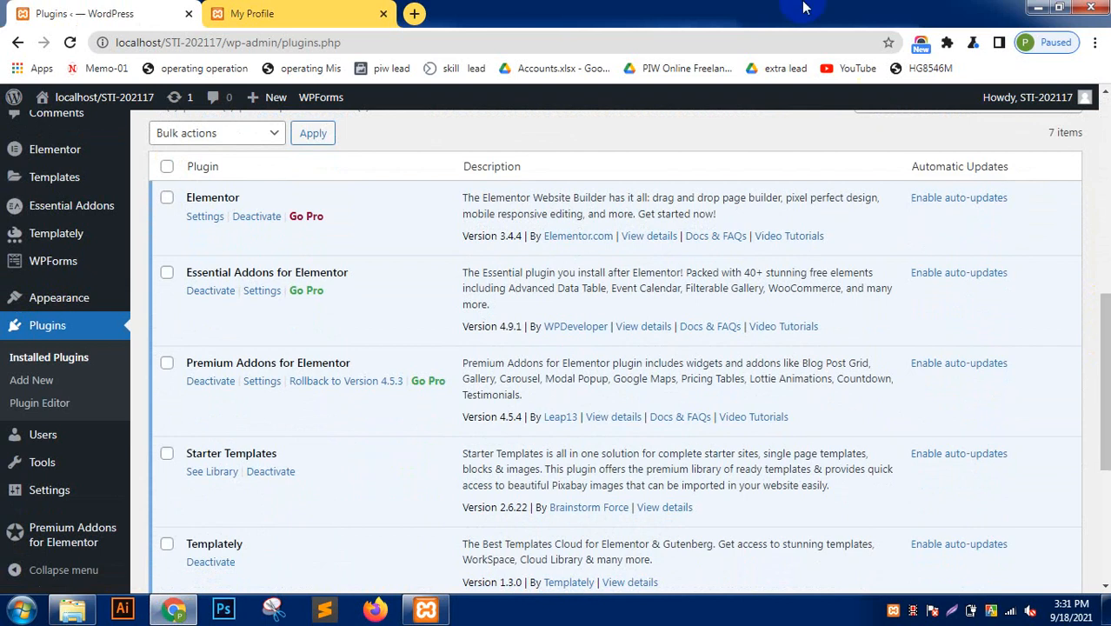
click(293, 8)
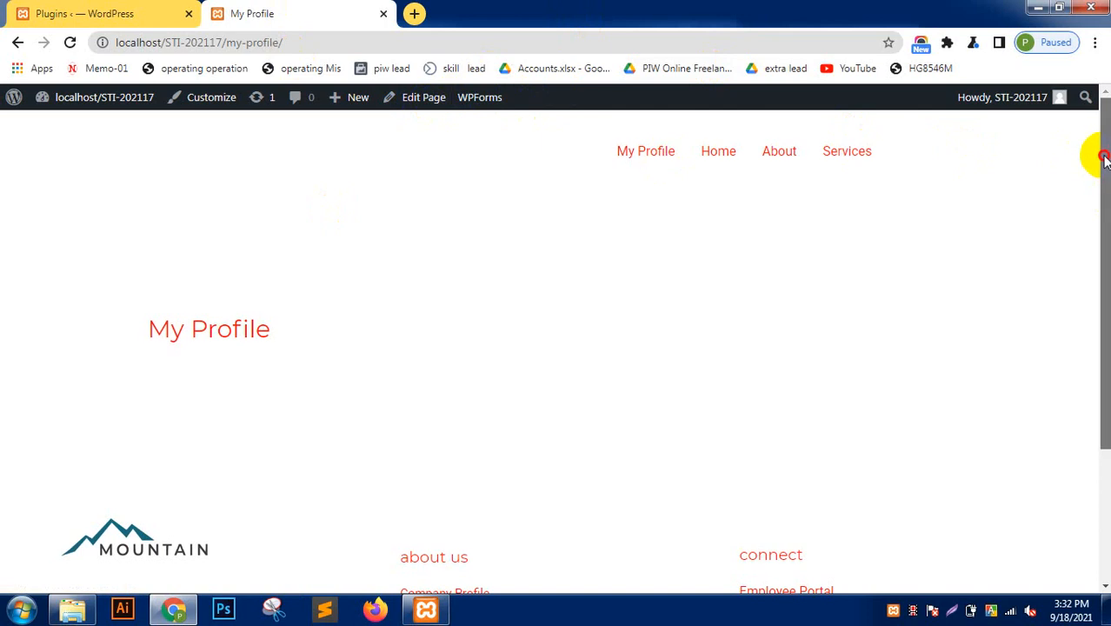
Edit My Profile, apply the Elementor Full Width page template, and update the page.
click(432, 105)
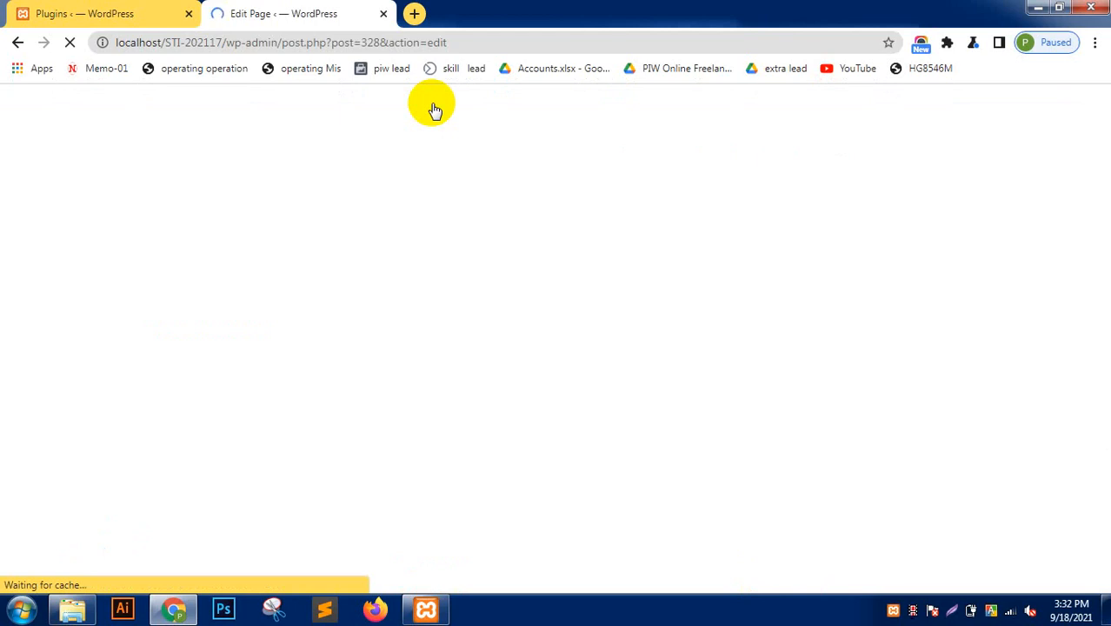
click(174, 10)
click(257, 8)
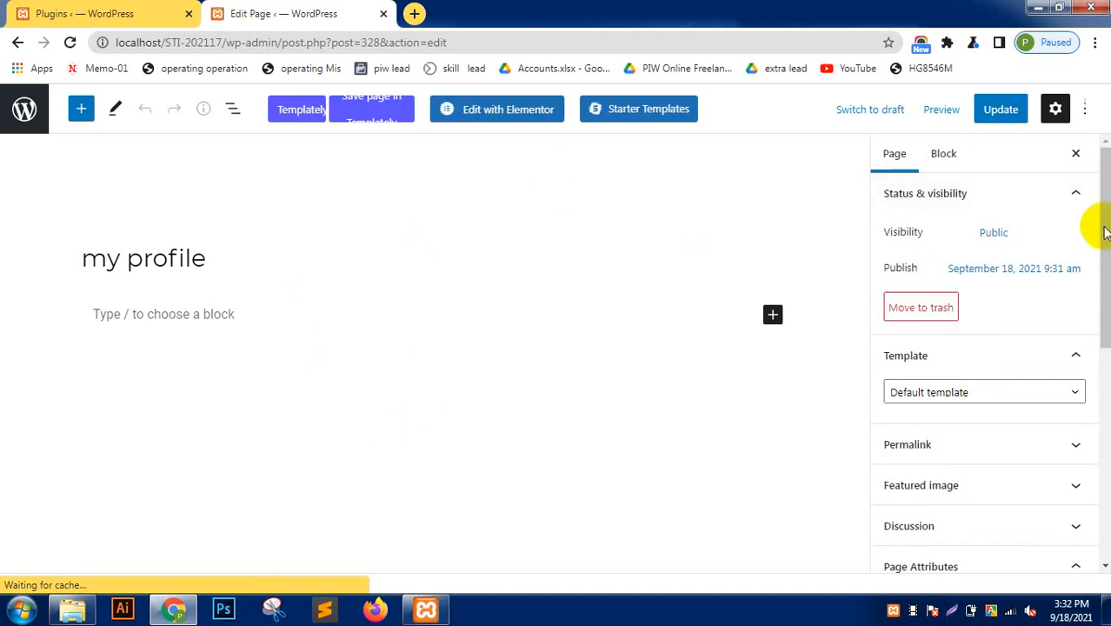
scroll(1106, 287, down, 1)
drag(1106, 287, 1100, 259)
click(1004, 277)
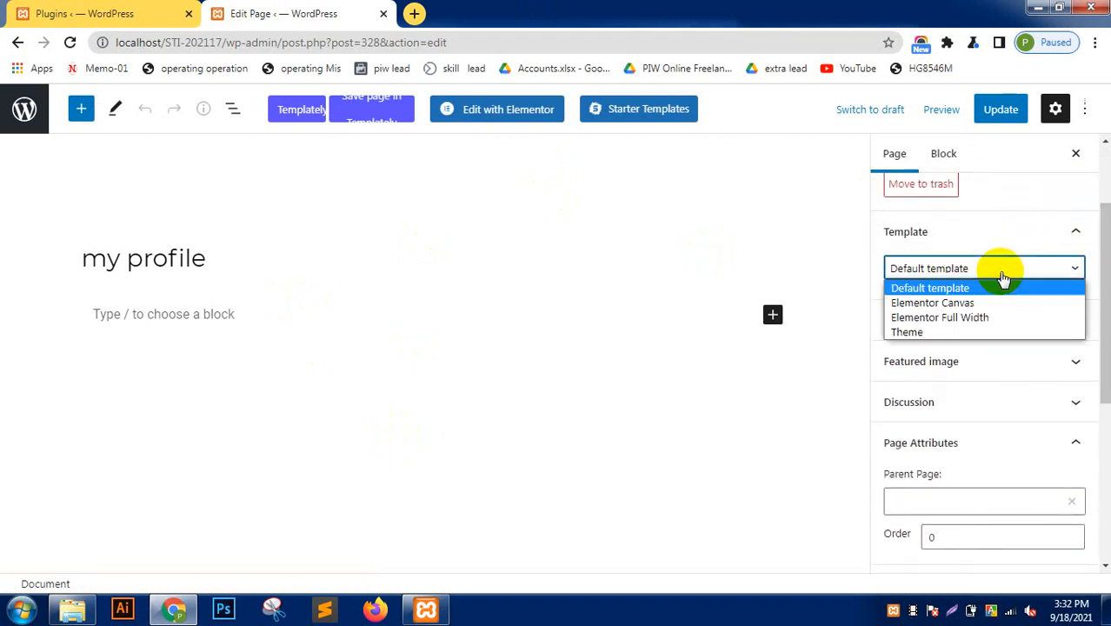
click(990, 318)
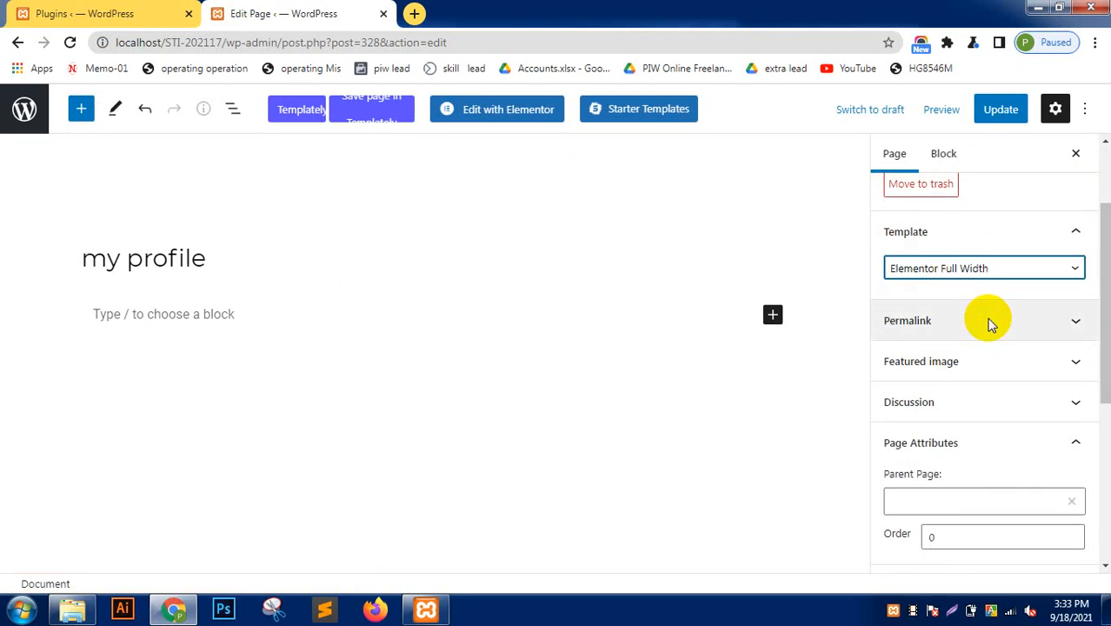
click(1000, 109)
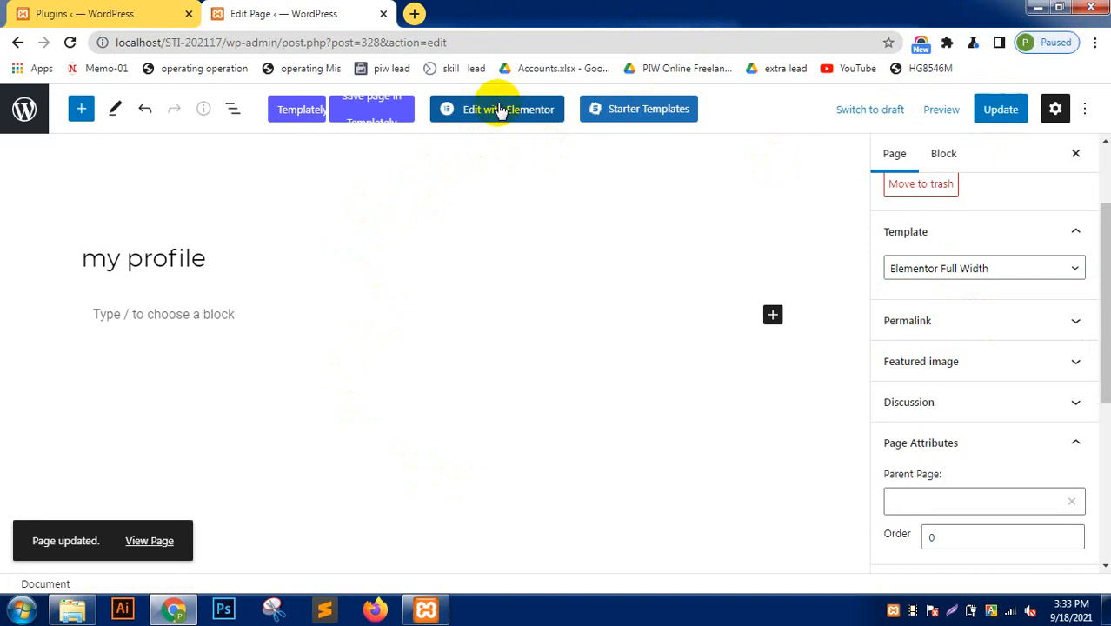
Open My Profile in Elementor and compare it with the live My Profile page in another tab.
click(500, 110)
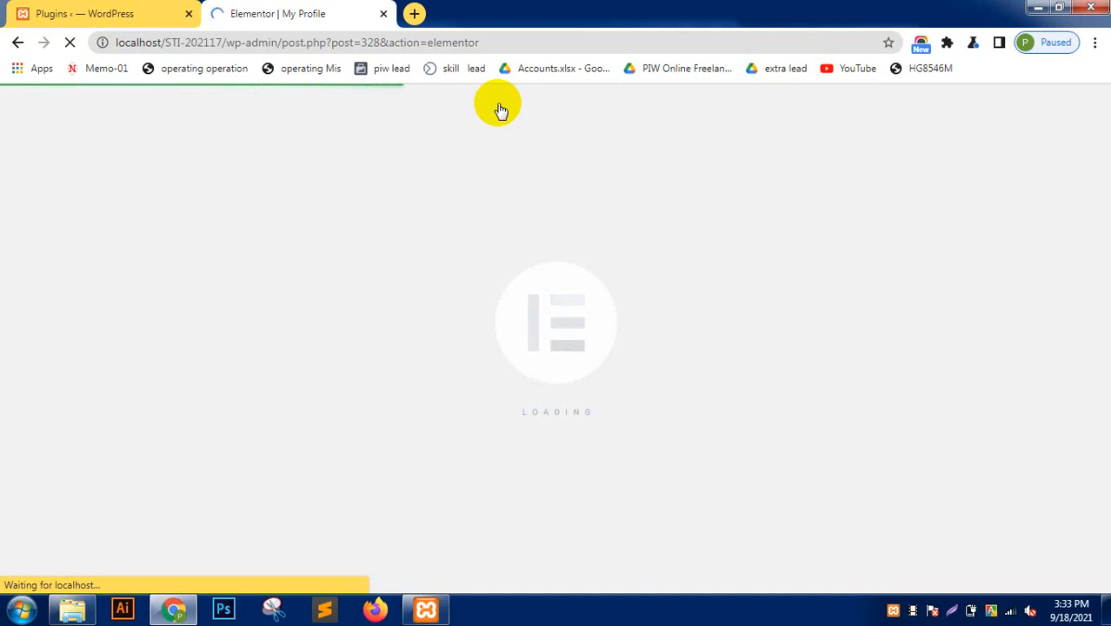
click(135, 13)
mouse_move(89, 98)
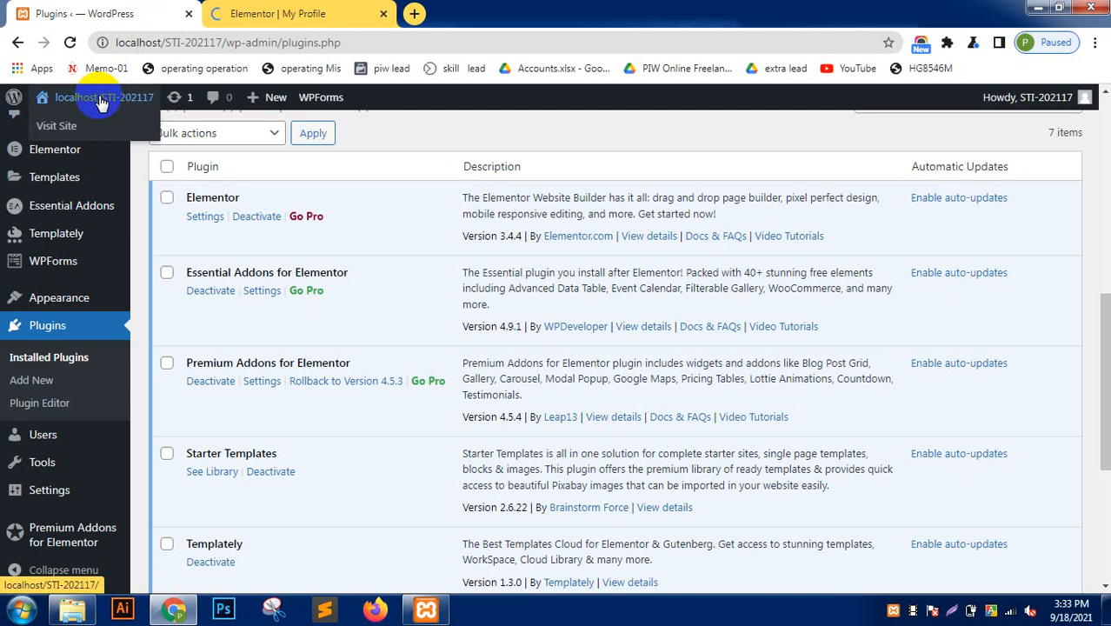
ctrl+click(80, 128)
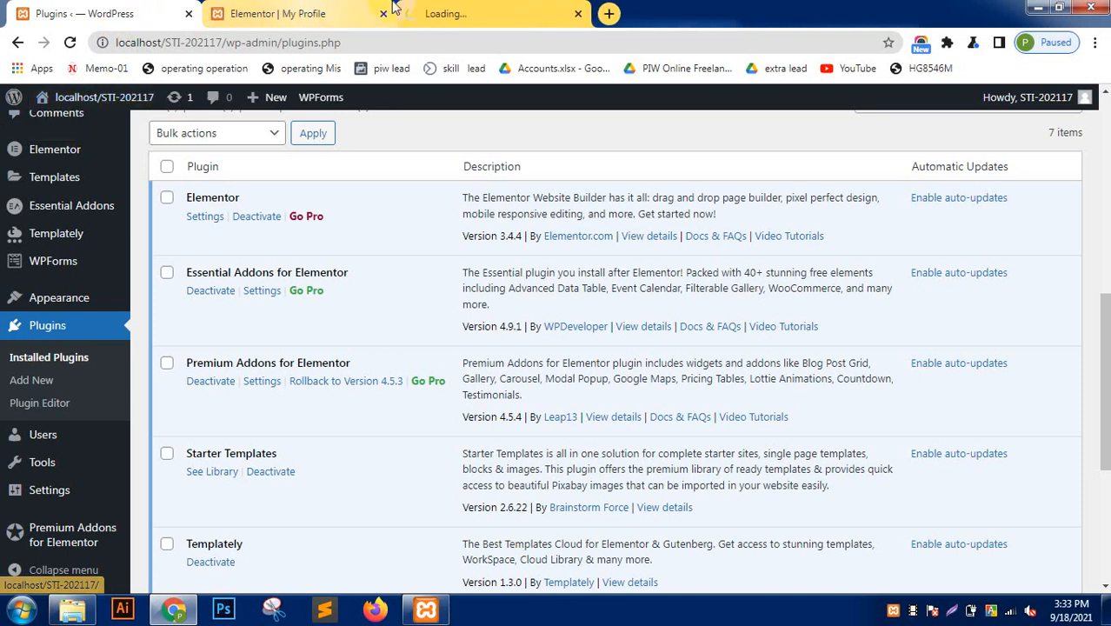
click(452, 10)
drag(342, 46, 256, 34)
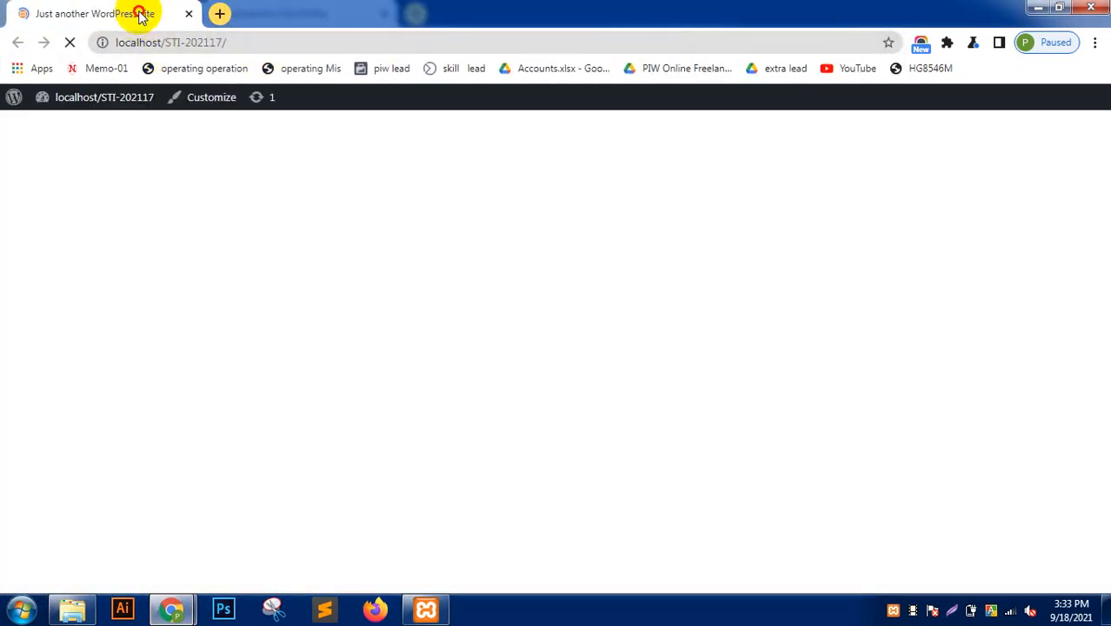
drag(139, 12, 290, 10)
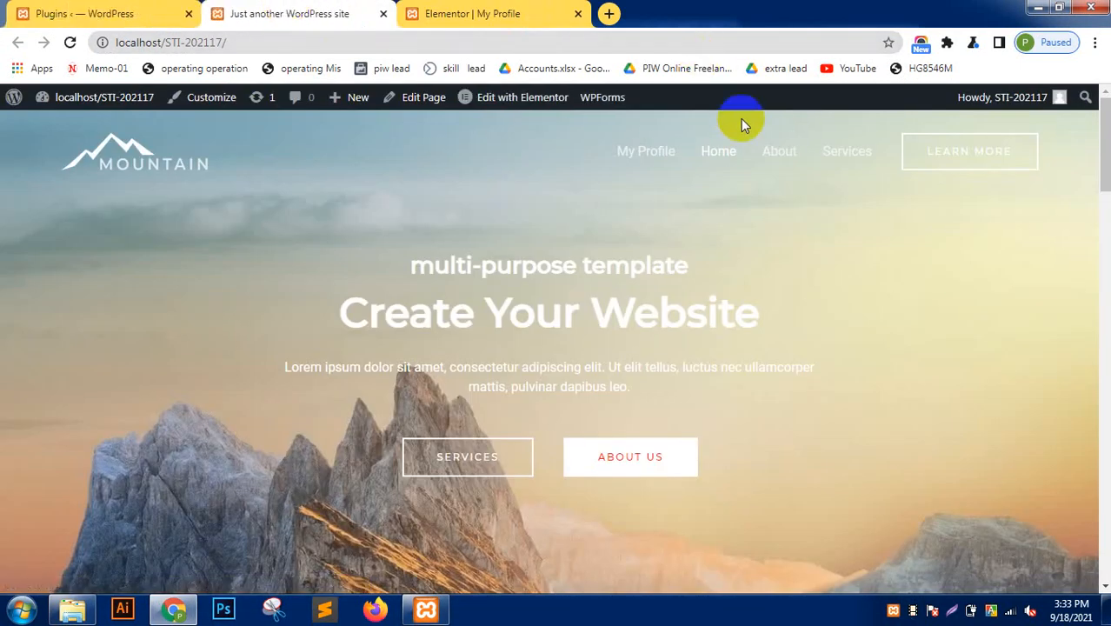
click(652, 152)
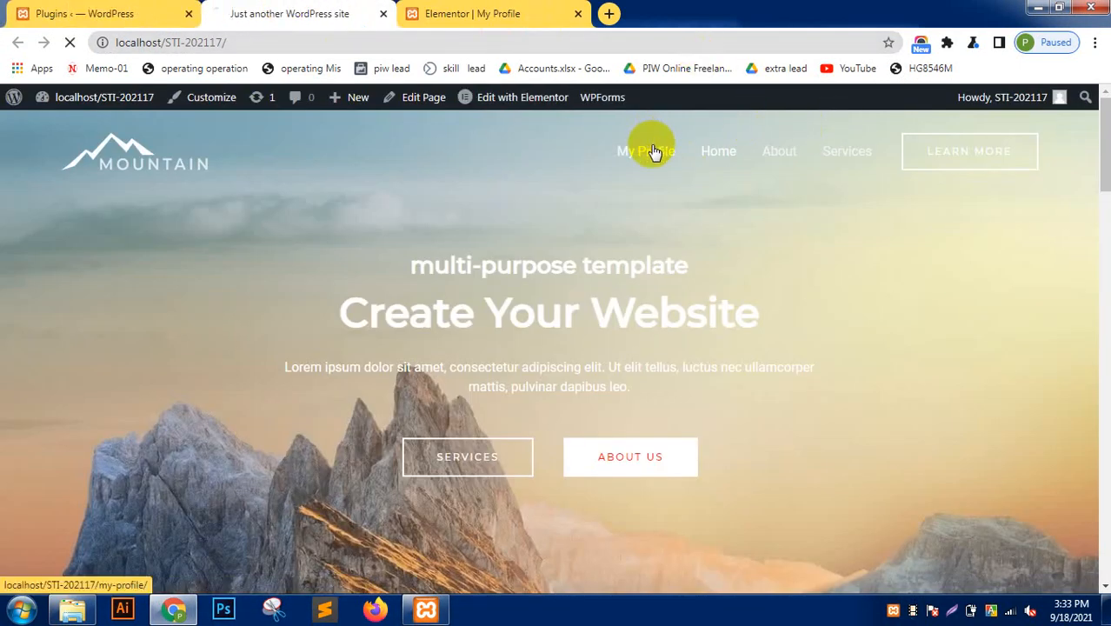
click(444, 11)
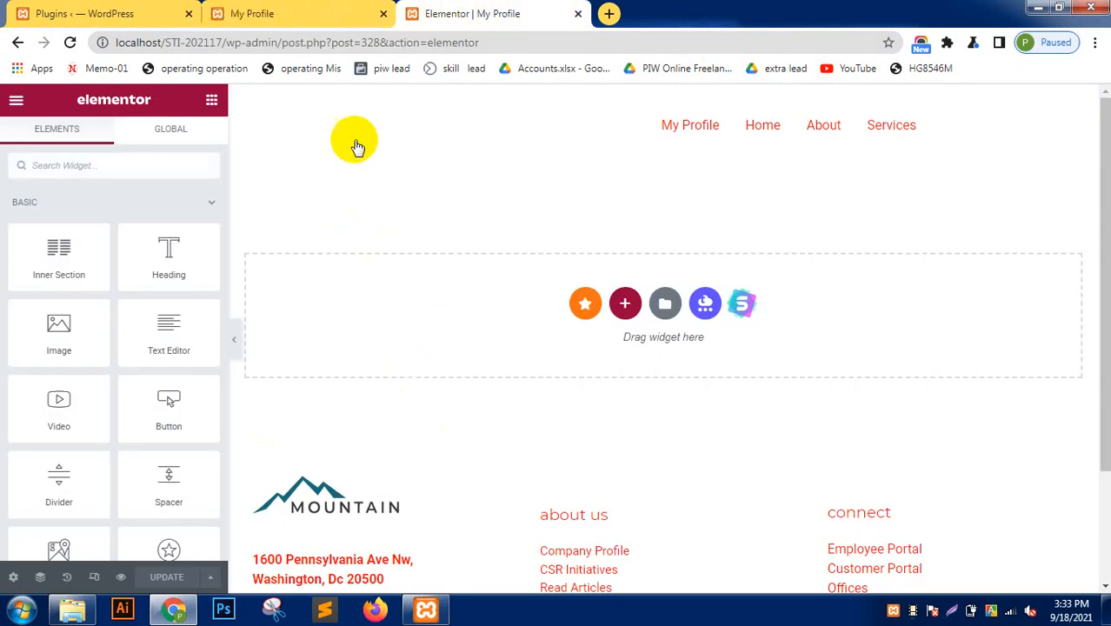
click(261, 11)
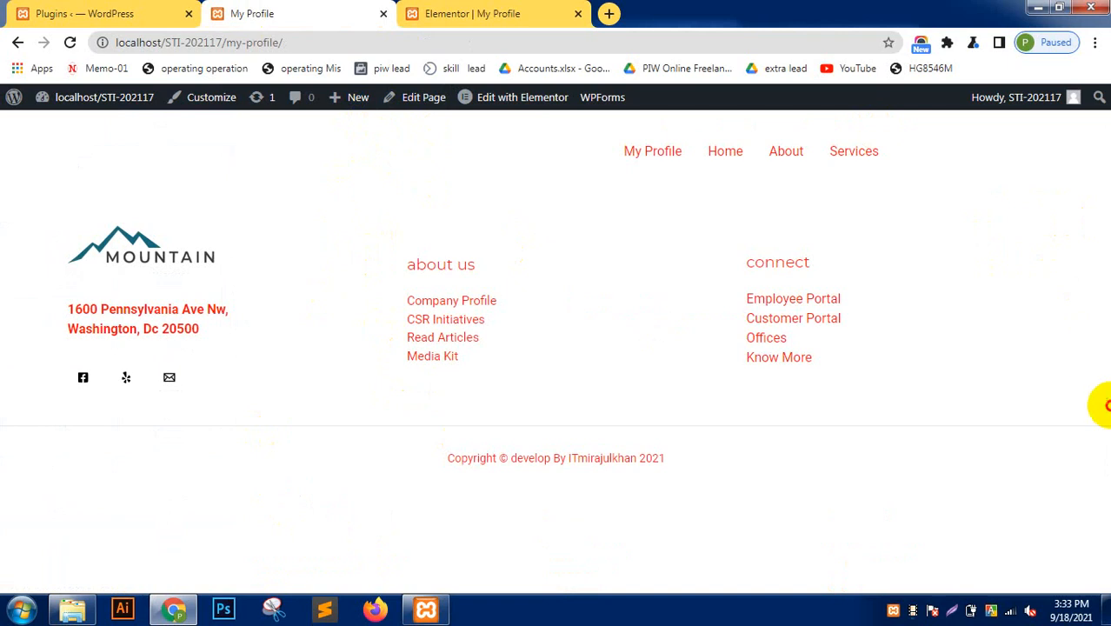
click(439, 11)
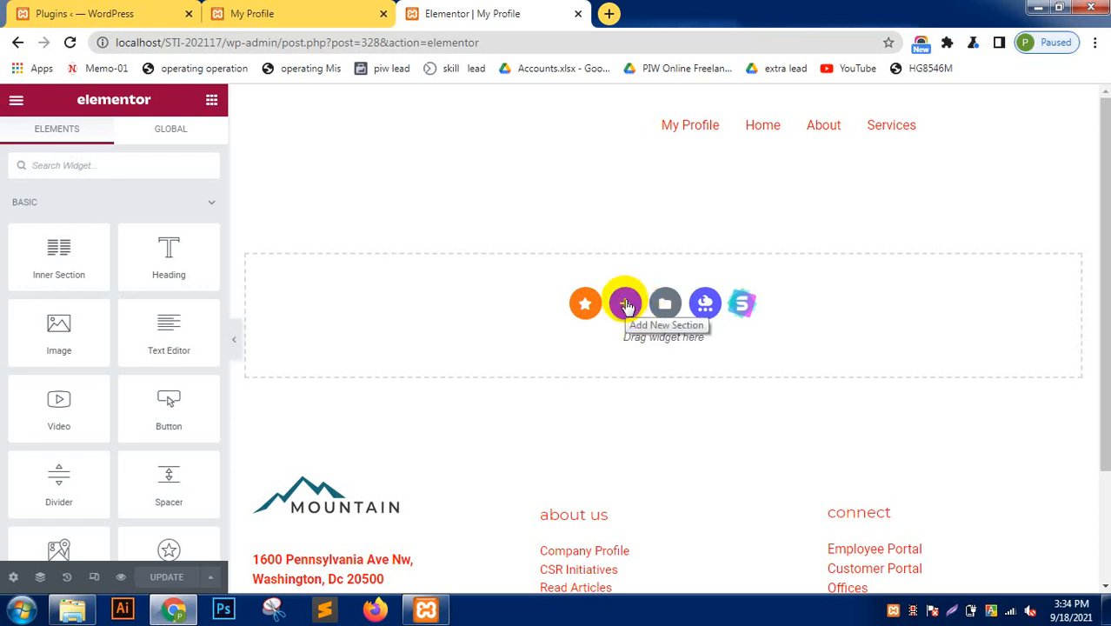
Add a single-column section at the top of the page and bring up its widget list.
click(626, 304)
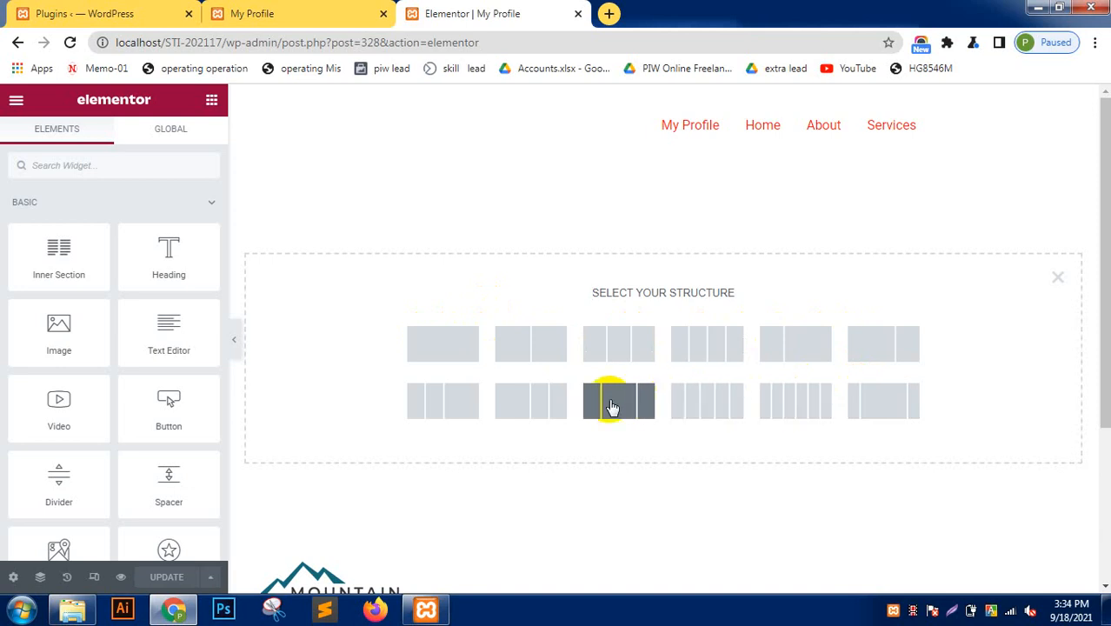
click(458, 349)
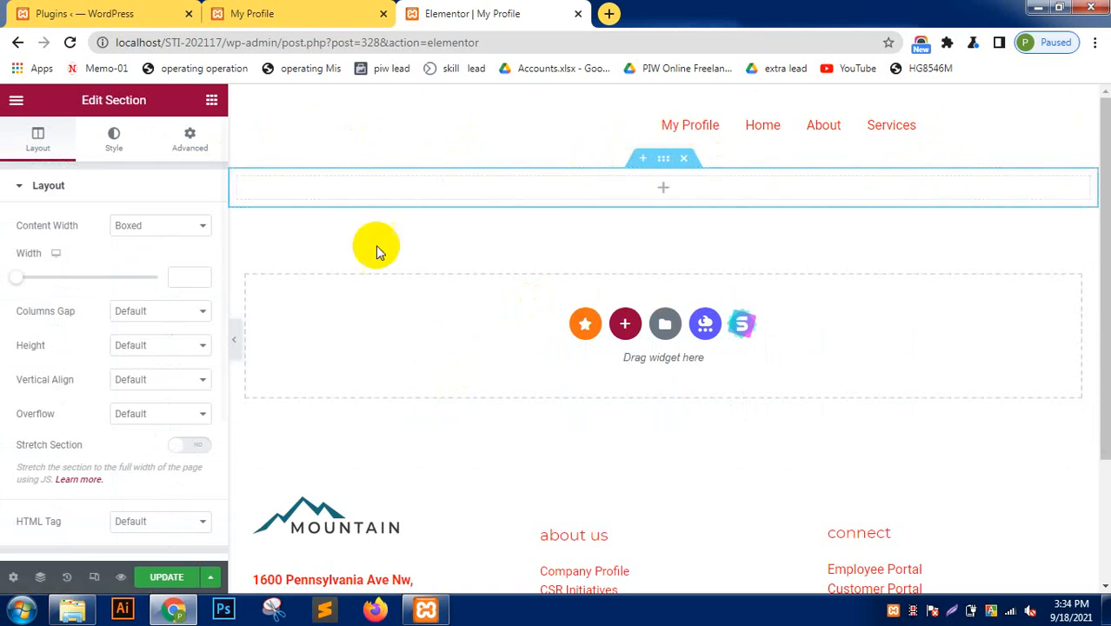
click(664, 187)
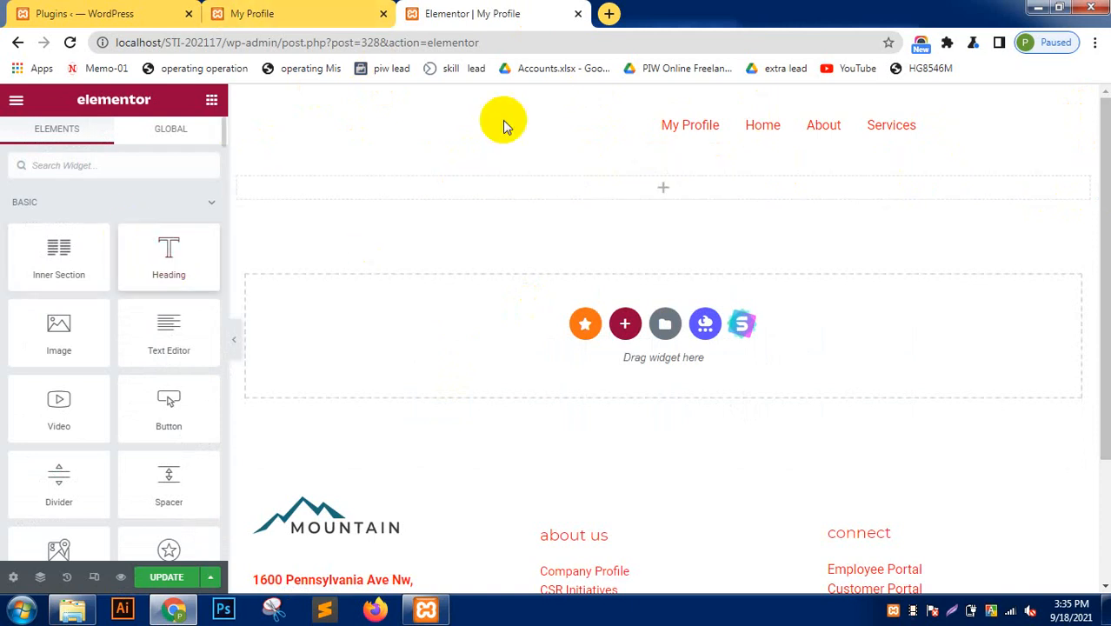
Browse the Basic and Pro widget categories, then search the widgets for 'image'.
click(136, 167)
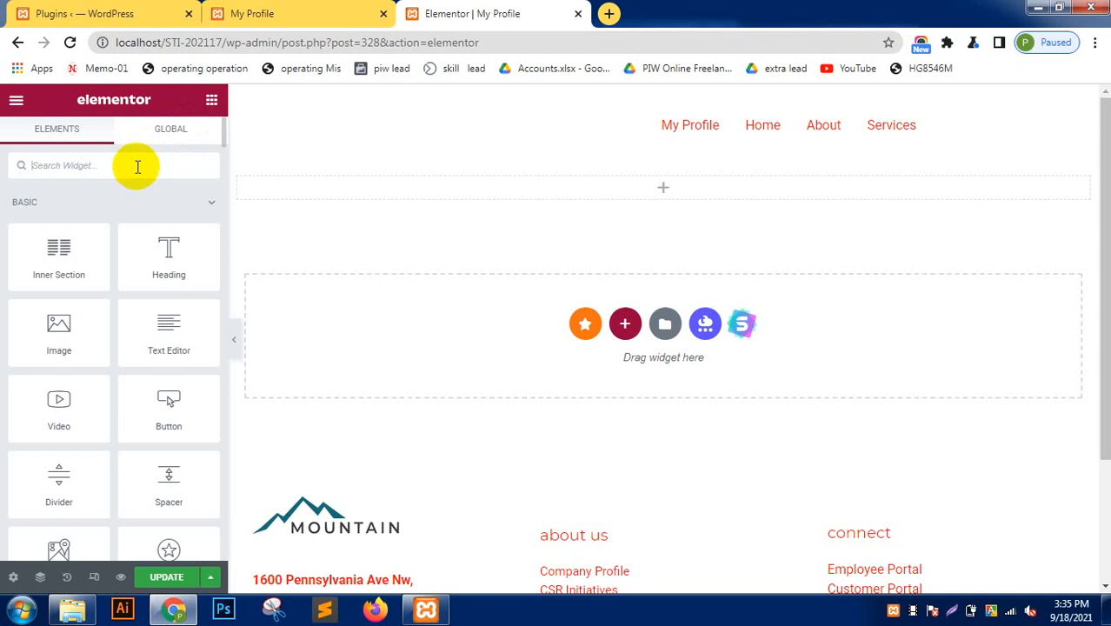
click(174, 210)
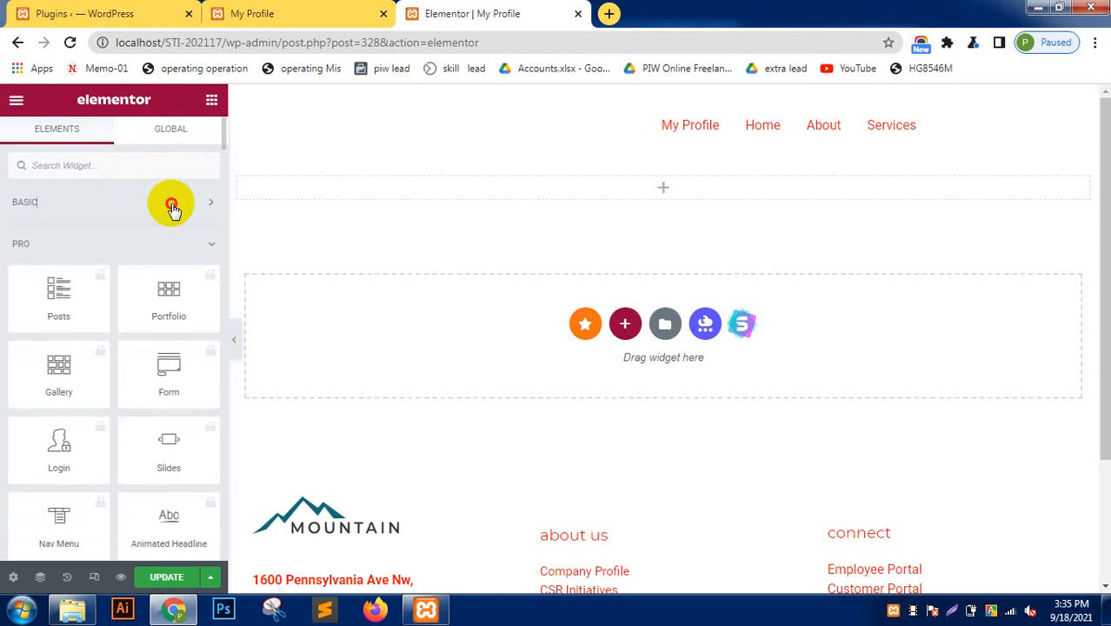
click(172, 209)
click(174, 211)
click(150, 212)
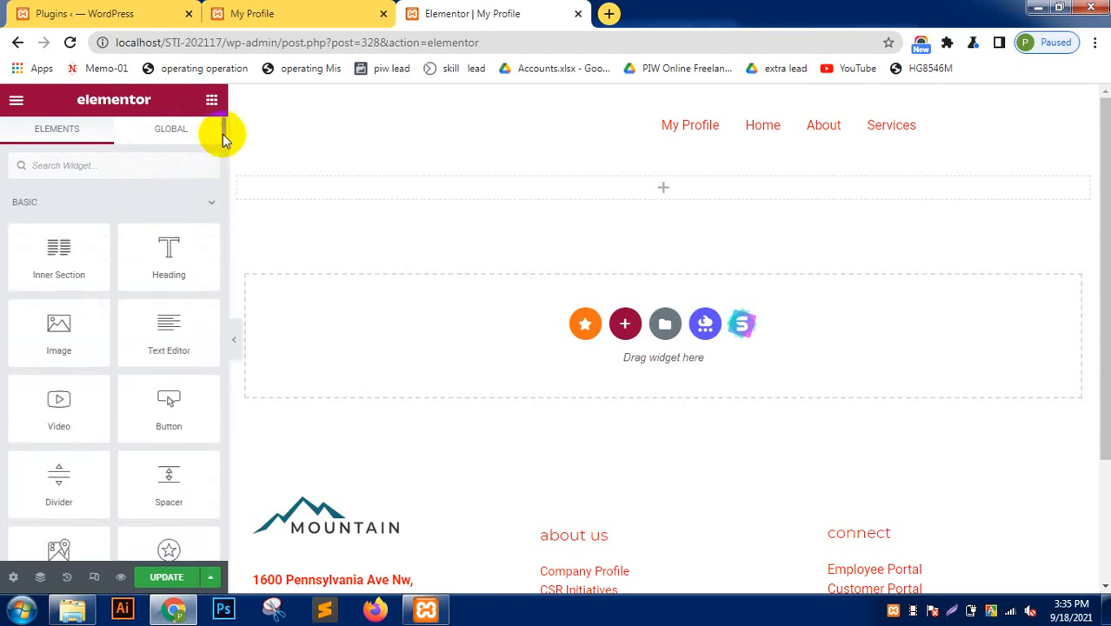
scroll(225, 134, down, 5)
scroll(225, 154, up, 4)
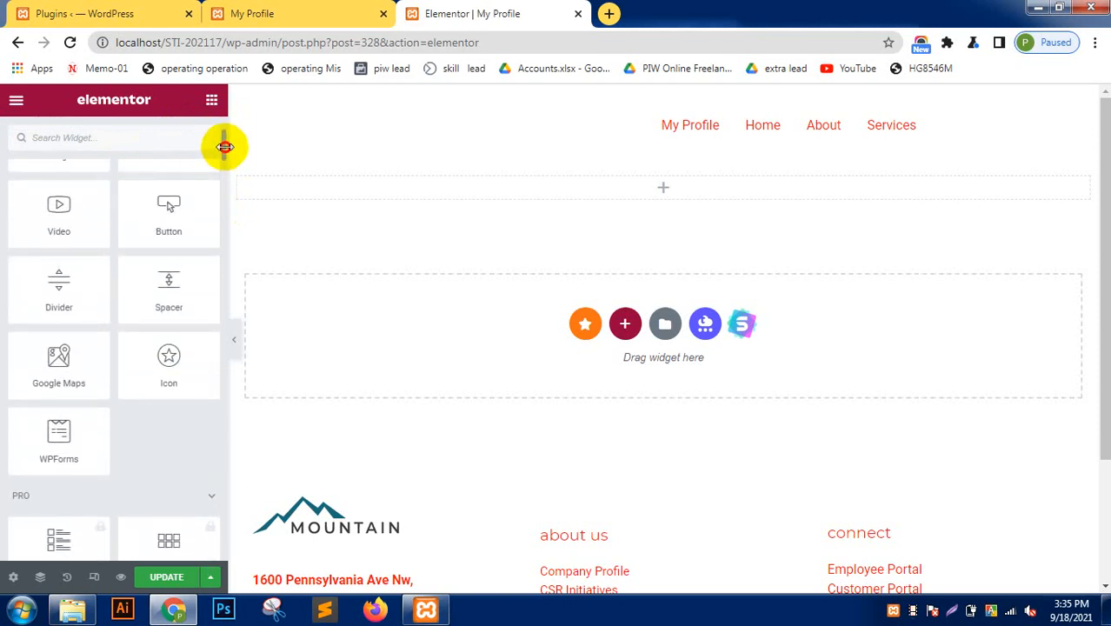
scroll(224, 148, down, 4)
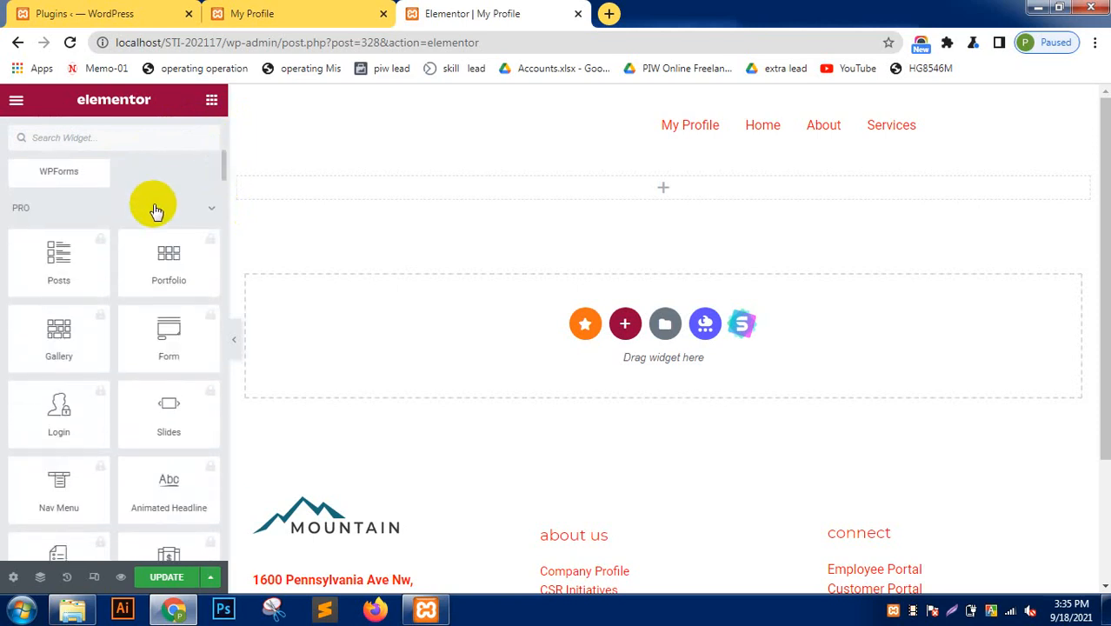
click(155, 209)
click(155, 209)
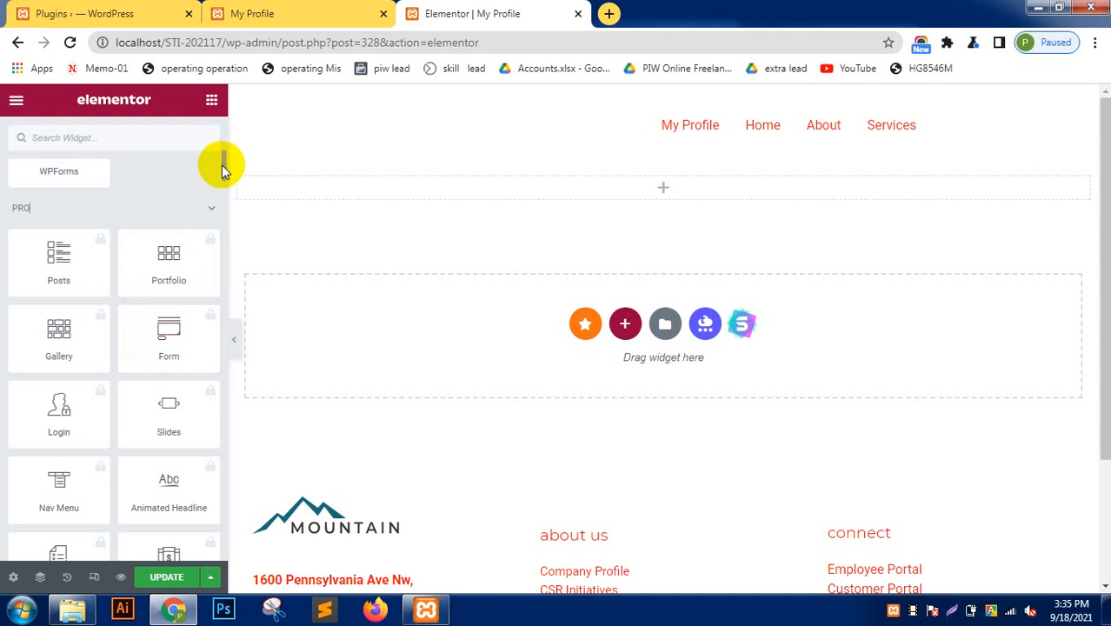
drag(222, 164, 228, 253)
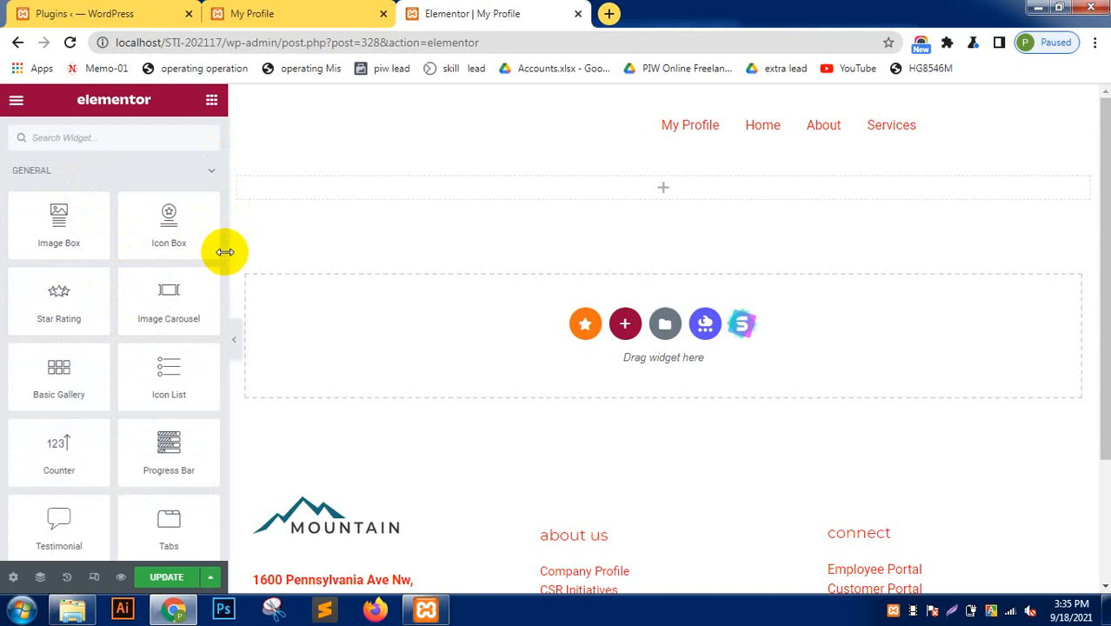
drag(224, 252, 223, 312)
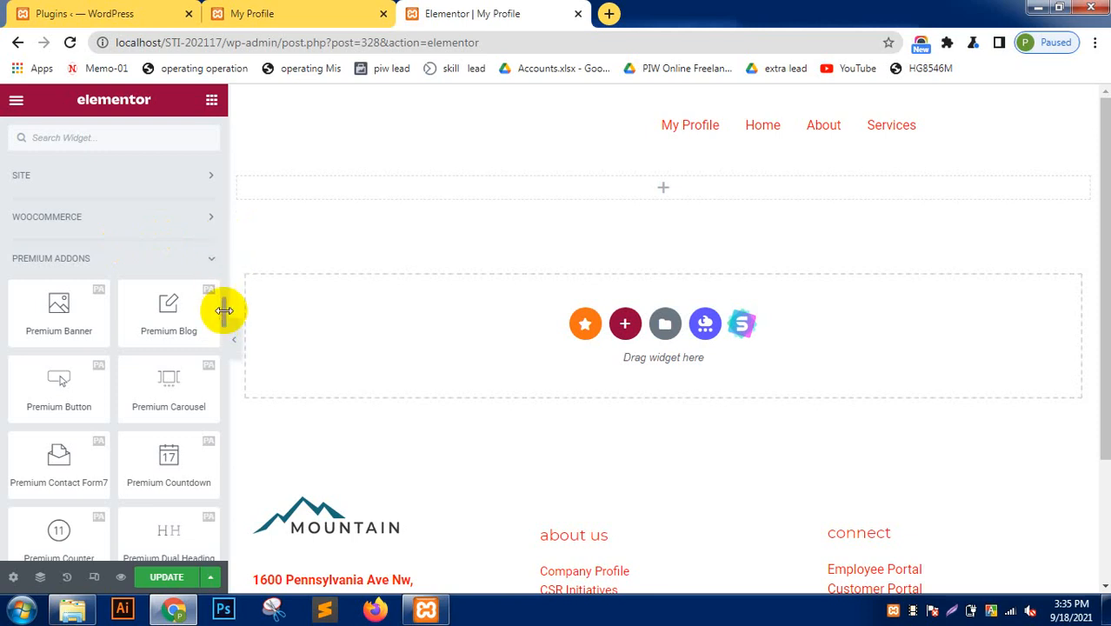
drag(223, 322, 218, 122)
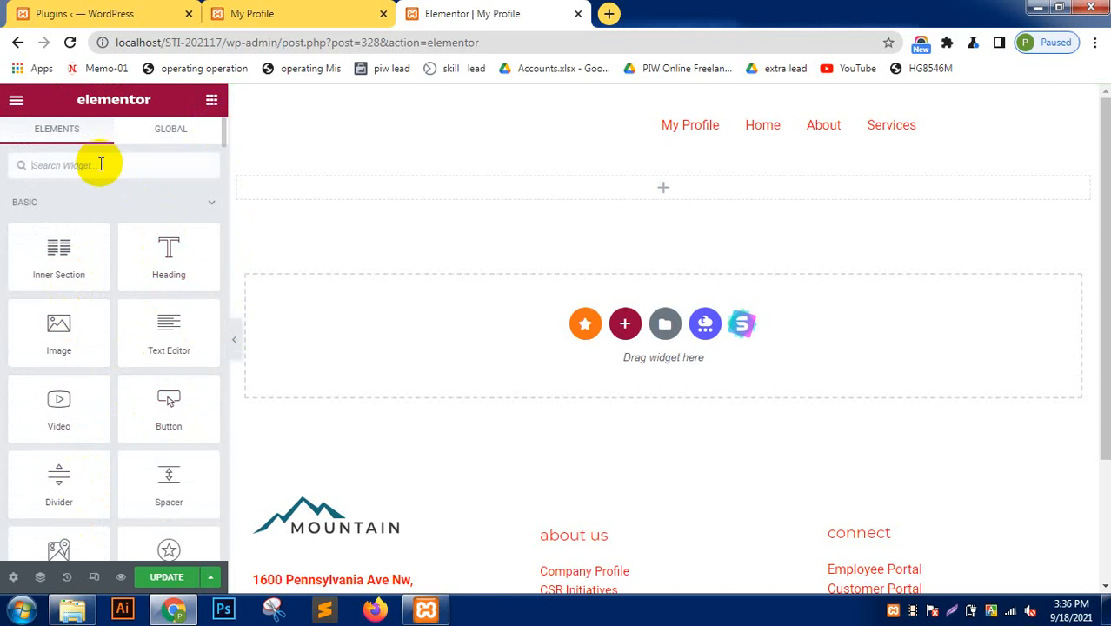
text(image)
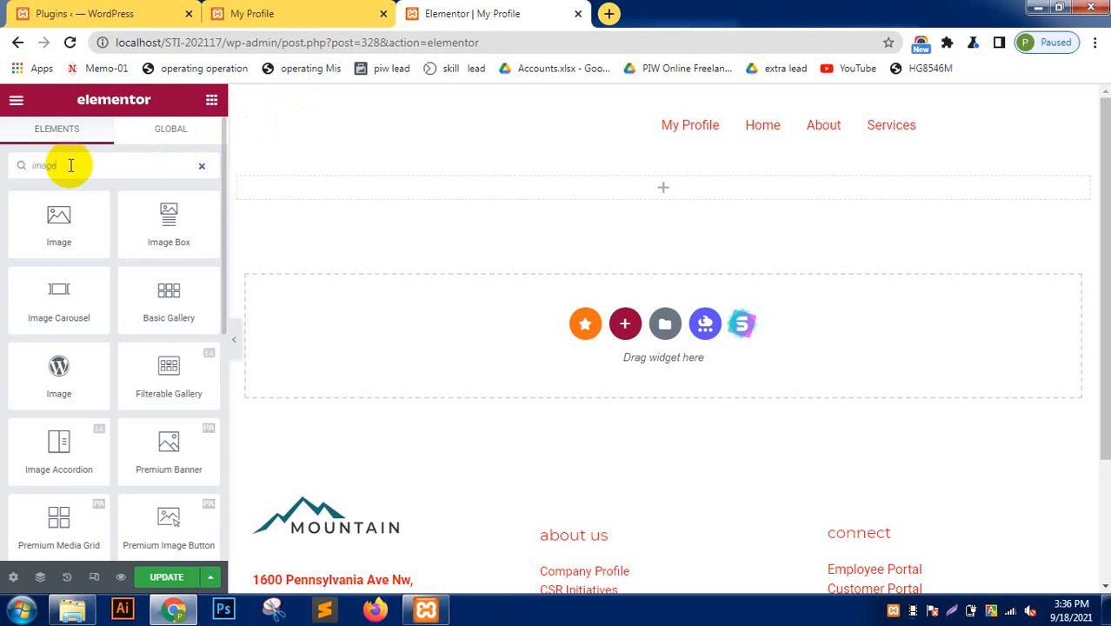
Re-enter 'image' in the widget search and drag the Image widget into the new section.
click(201, 168)
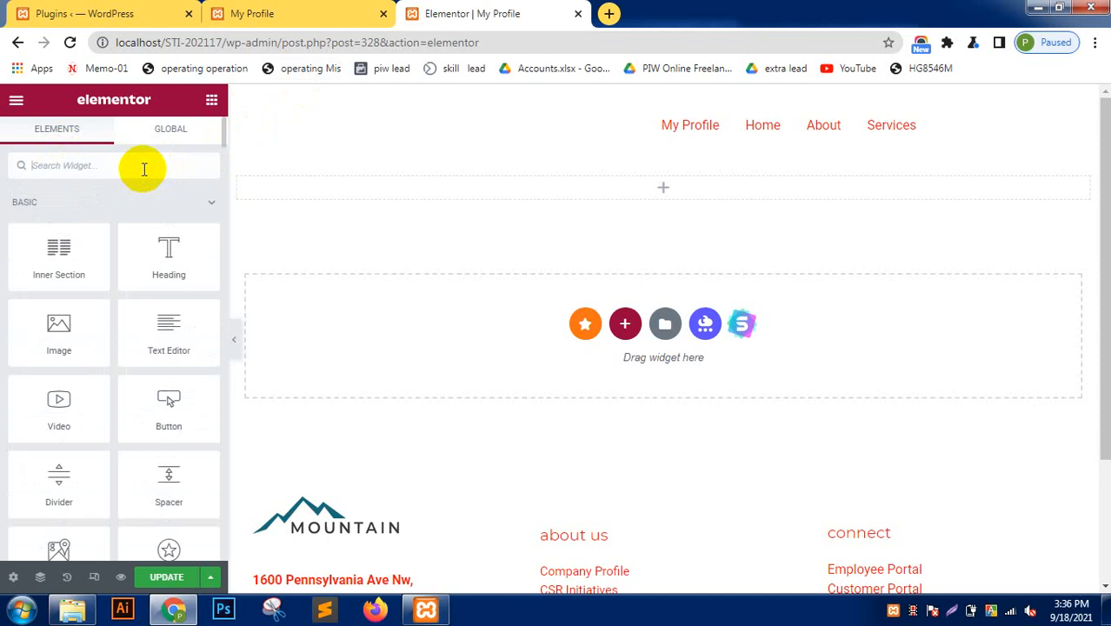
text(image)
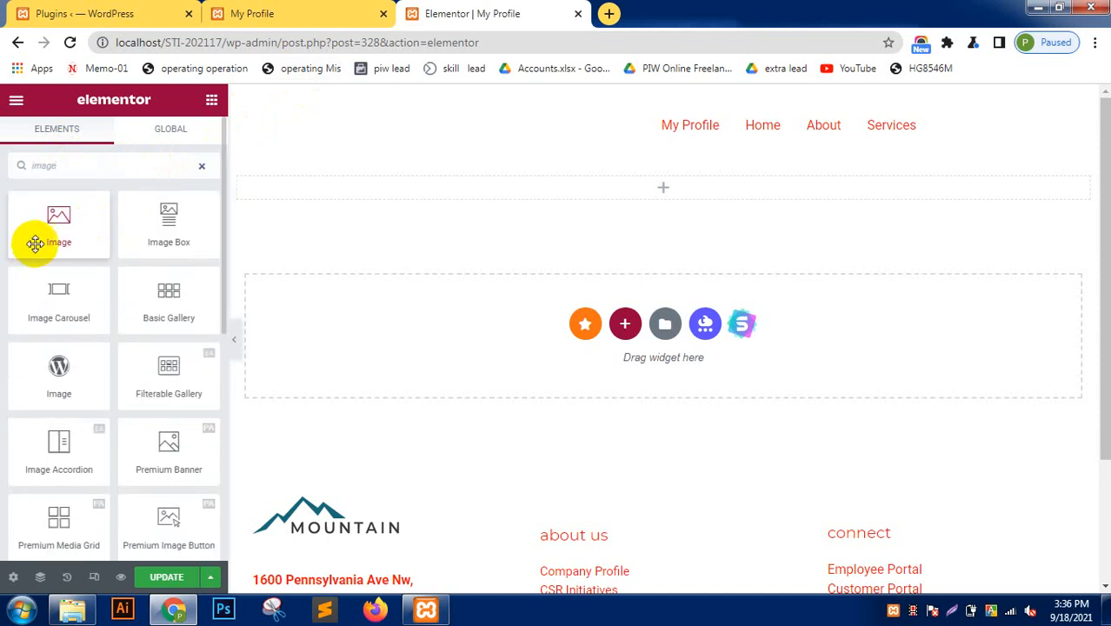
drag(49, 229, 492, 187)
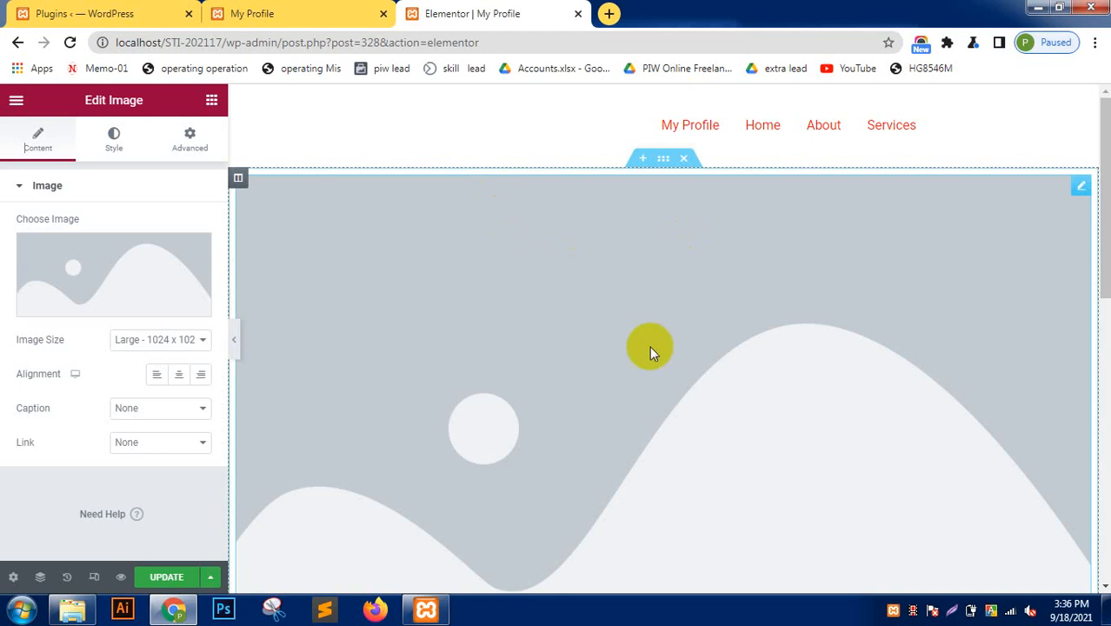
drag(1105, 160, 1105, 199)
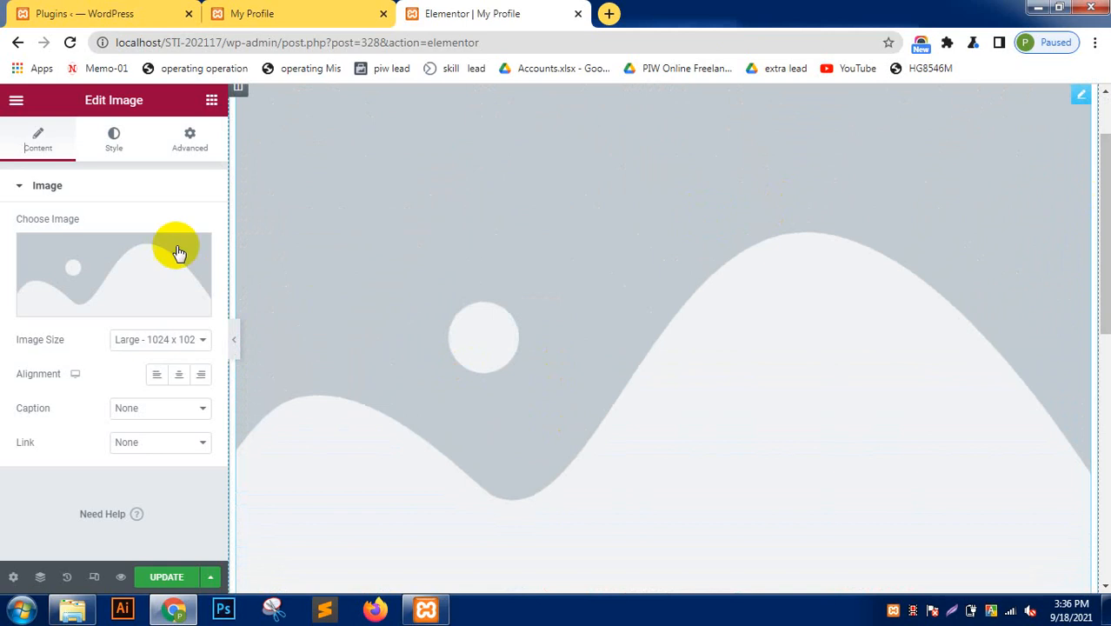
mouse_move(80, 268)
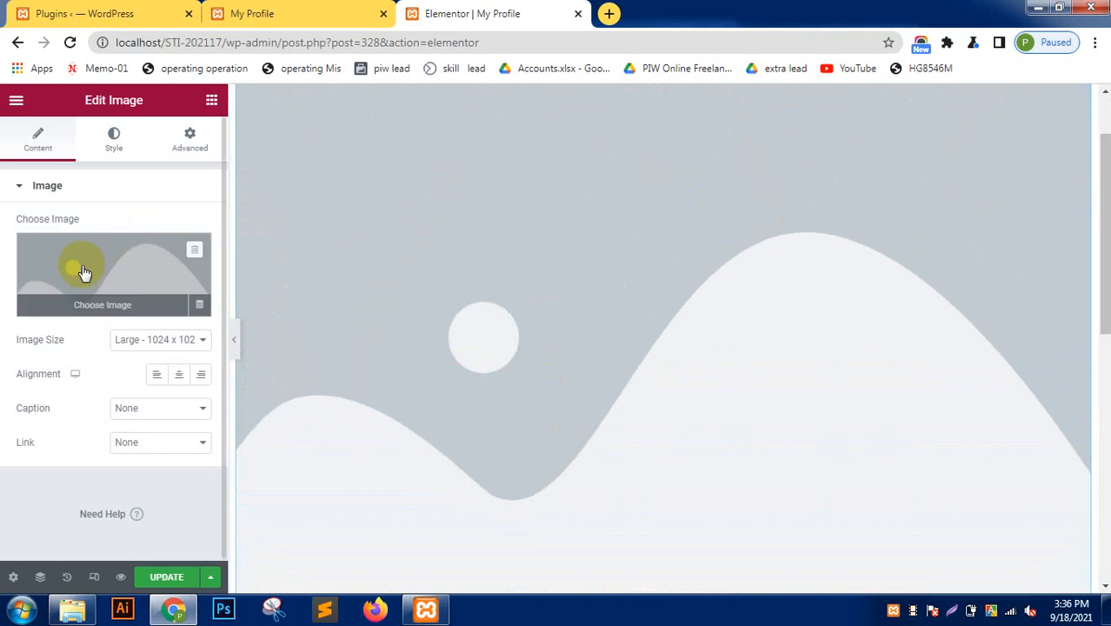
Insert the mountain-and-lake-at-sunset-135157.jpg photo from the Media Library into the Image widget.
click(116, 306)
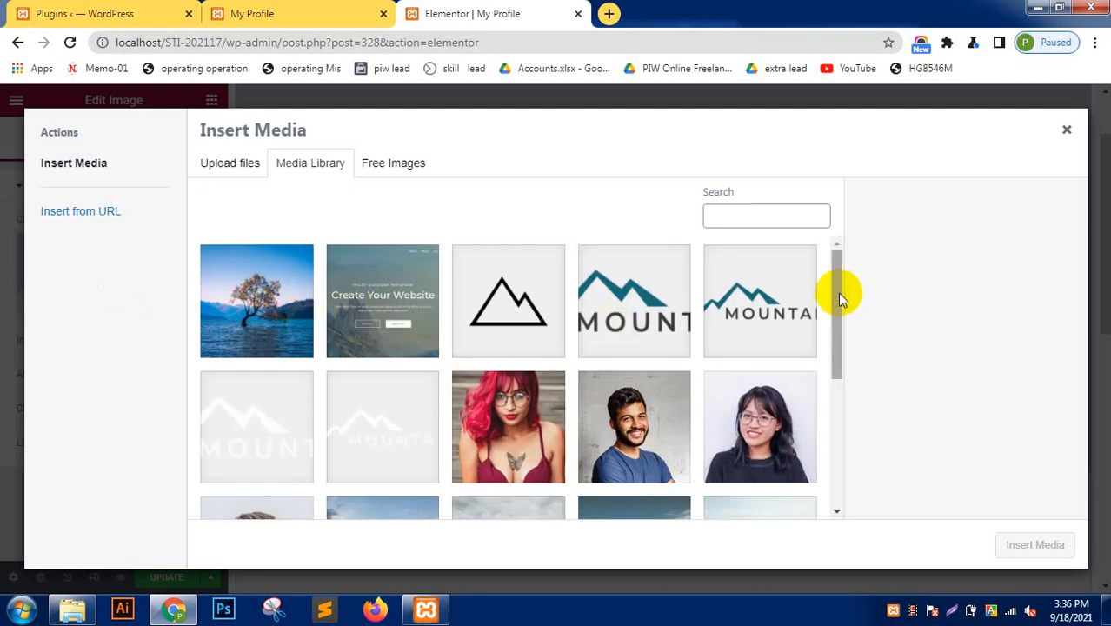
drag(834, 283, 836, 429)
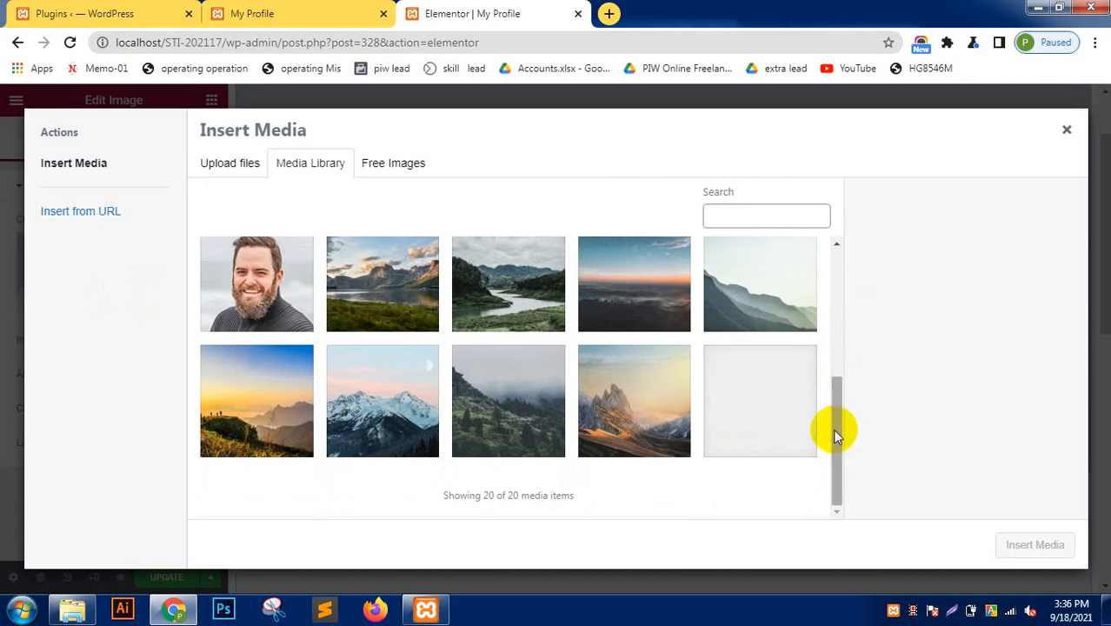
drag(833, 428, 836, 257)
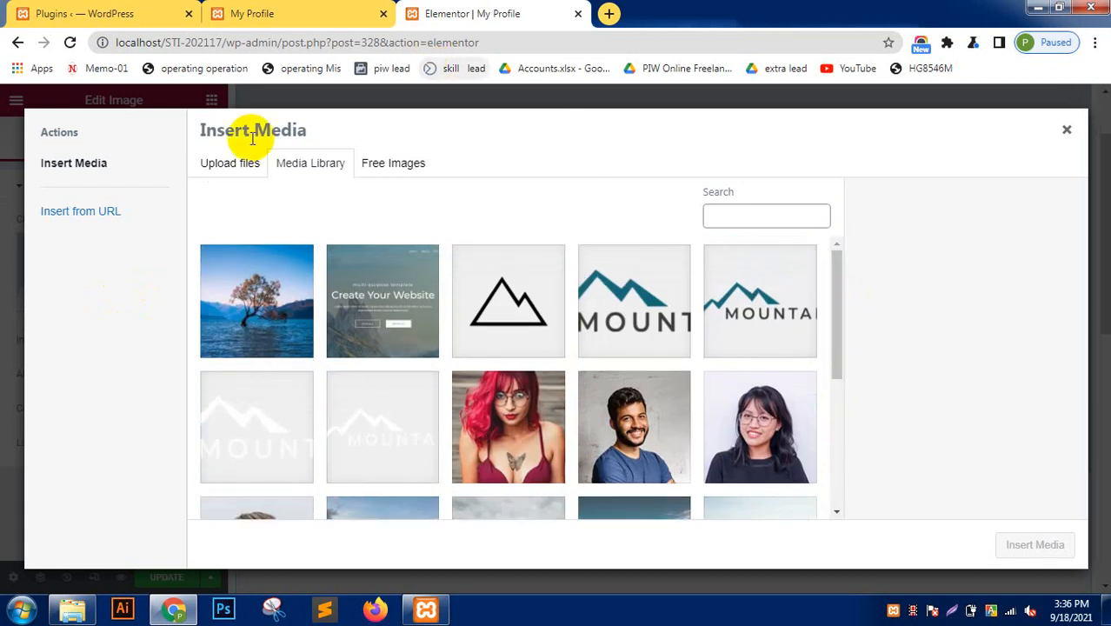
click(229, 164)
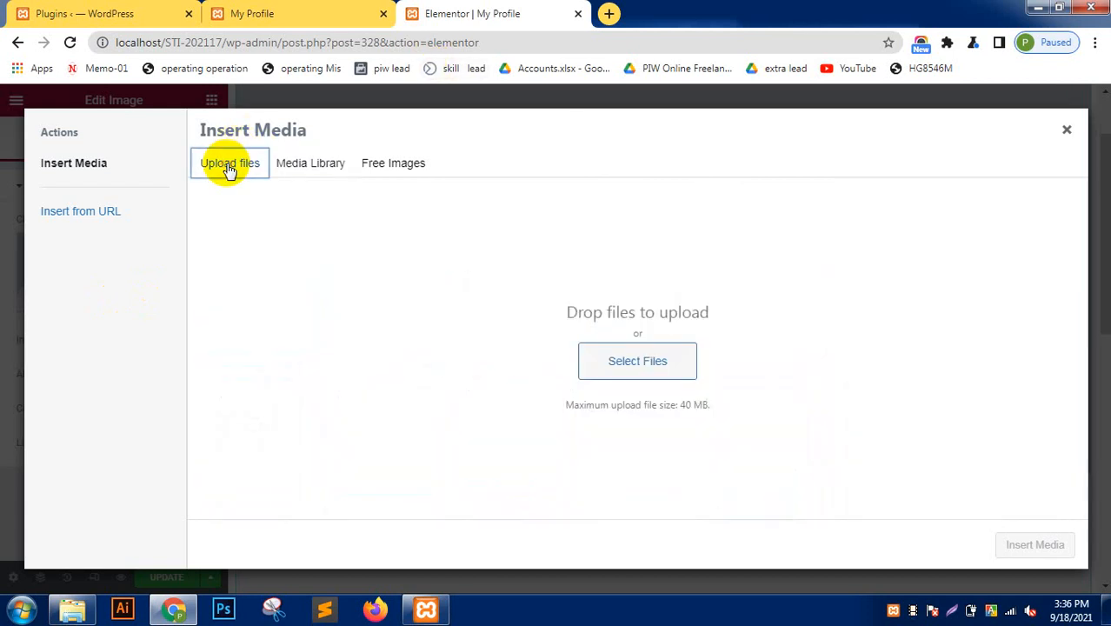
click(643, 360)
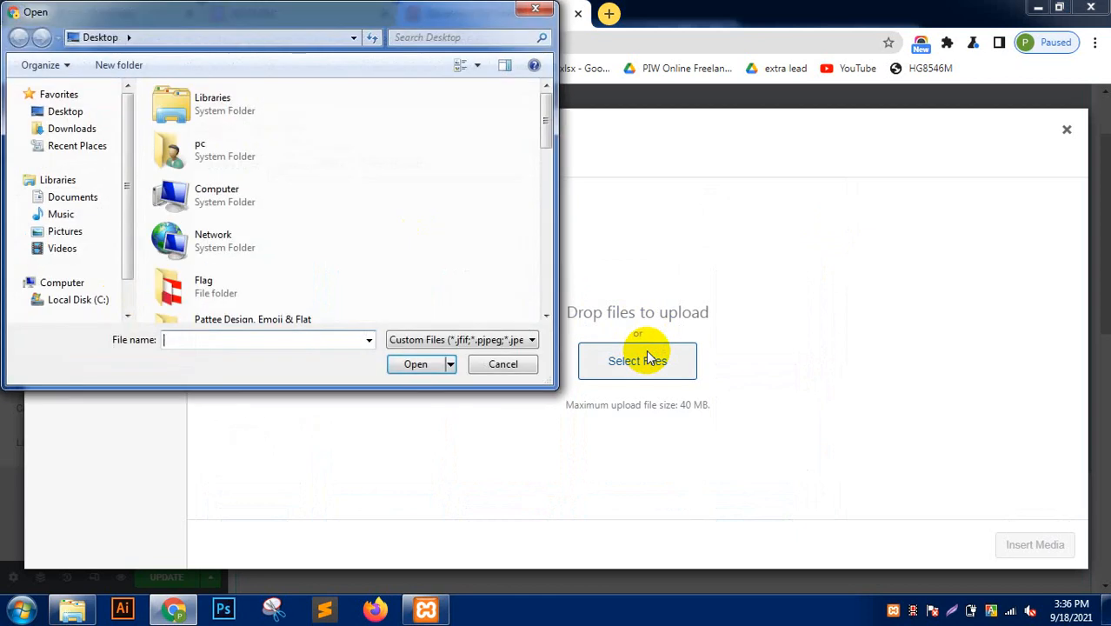
click(537, 13)
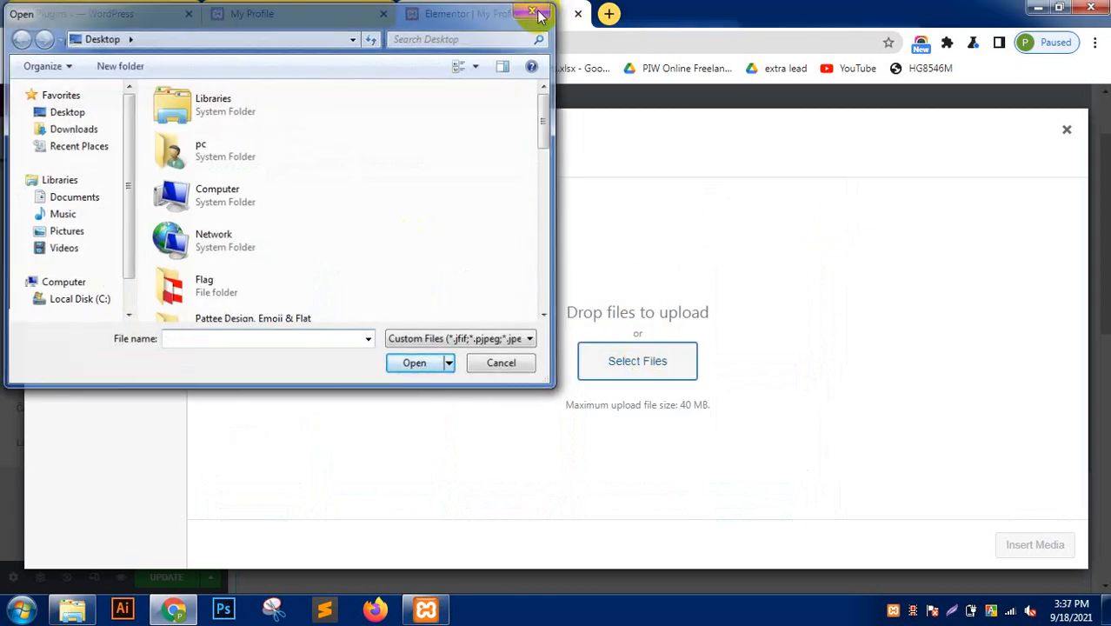
click(319, 165)
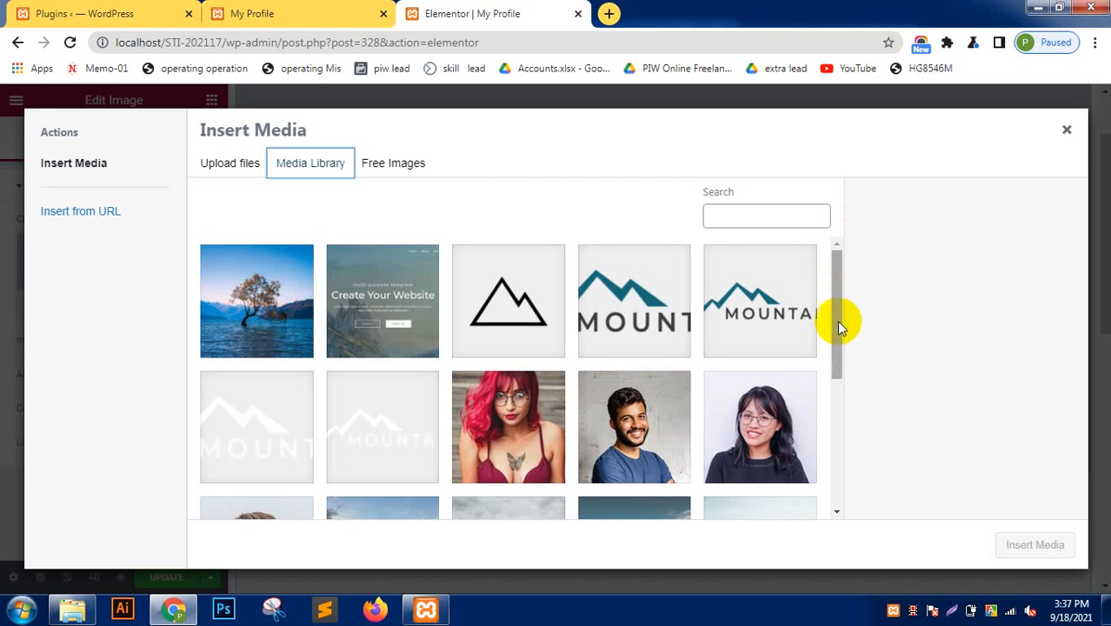
drag(836, 320, 837, 511)
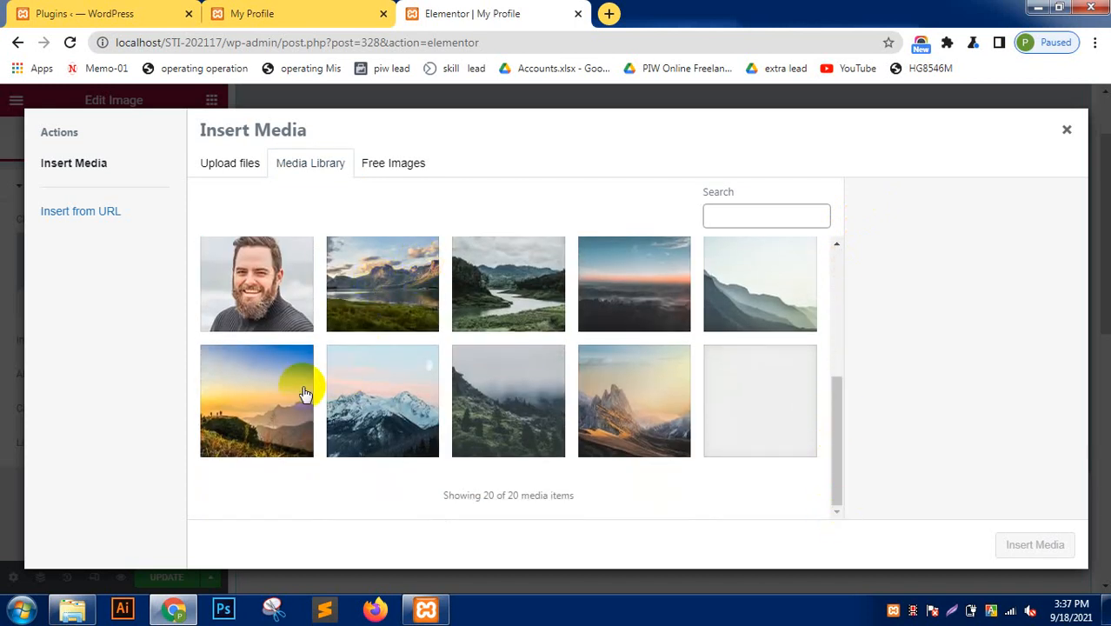
click(501, 299)
click(402, 296)
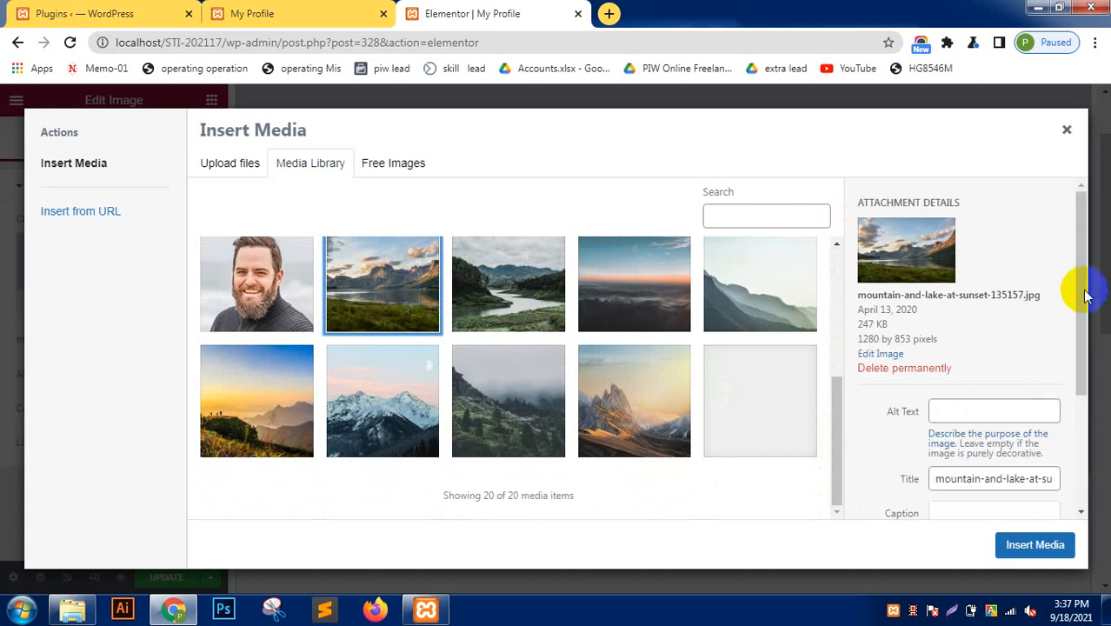
drag(1080, 280, 1084, 360)
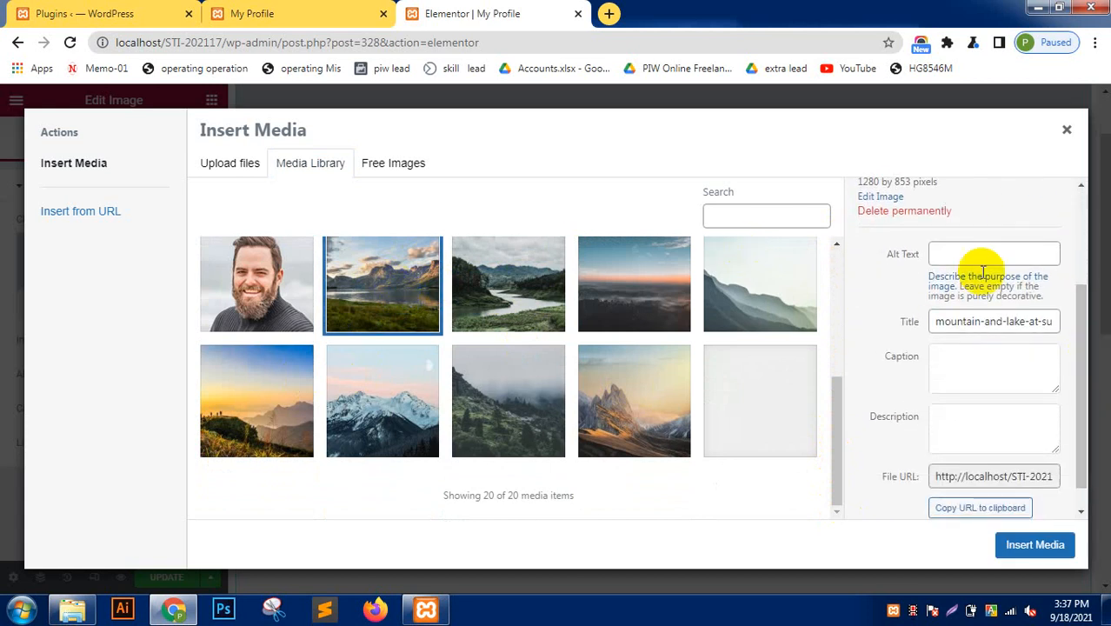
click(1035, 545)
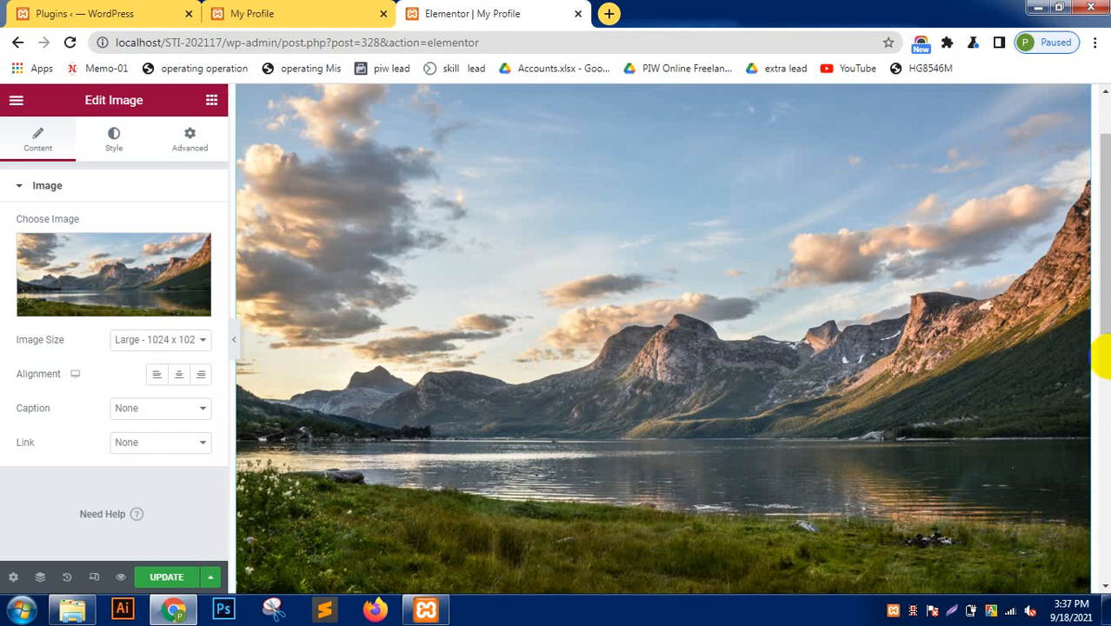
Keep the image at Large size with no link and set its alignment to Left.
mouse_move(1105, 259)
mouse_down()
mouse_move(1105, 193)
mouse_move(1100, 340)
mouse_move(1100, 261)
mouse_up()
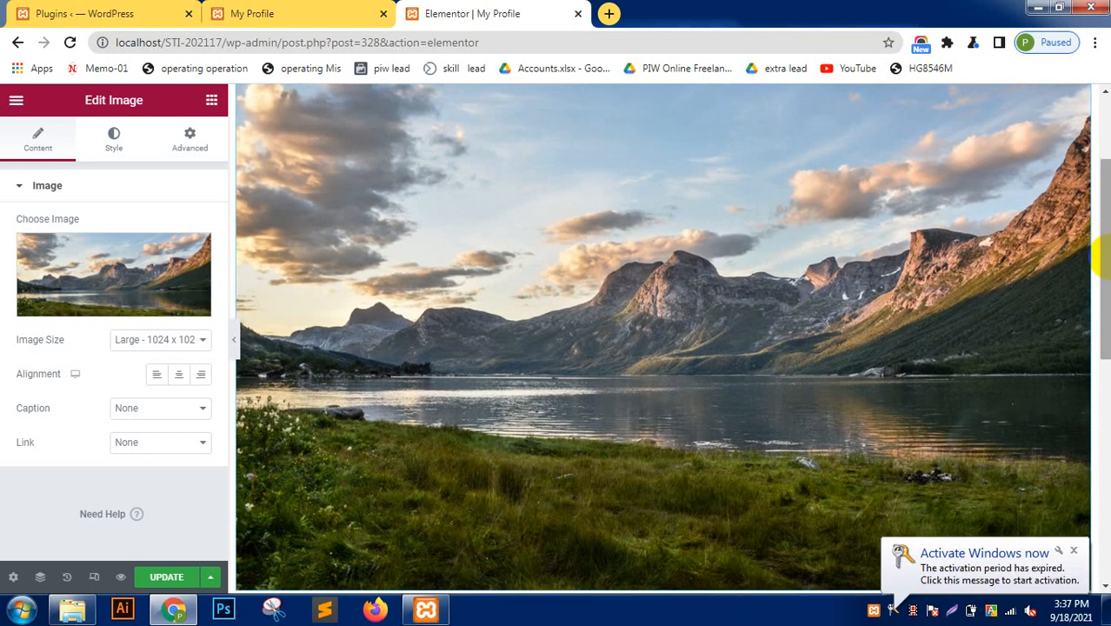
click(165, 344)
click(158, 342)
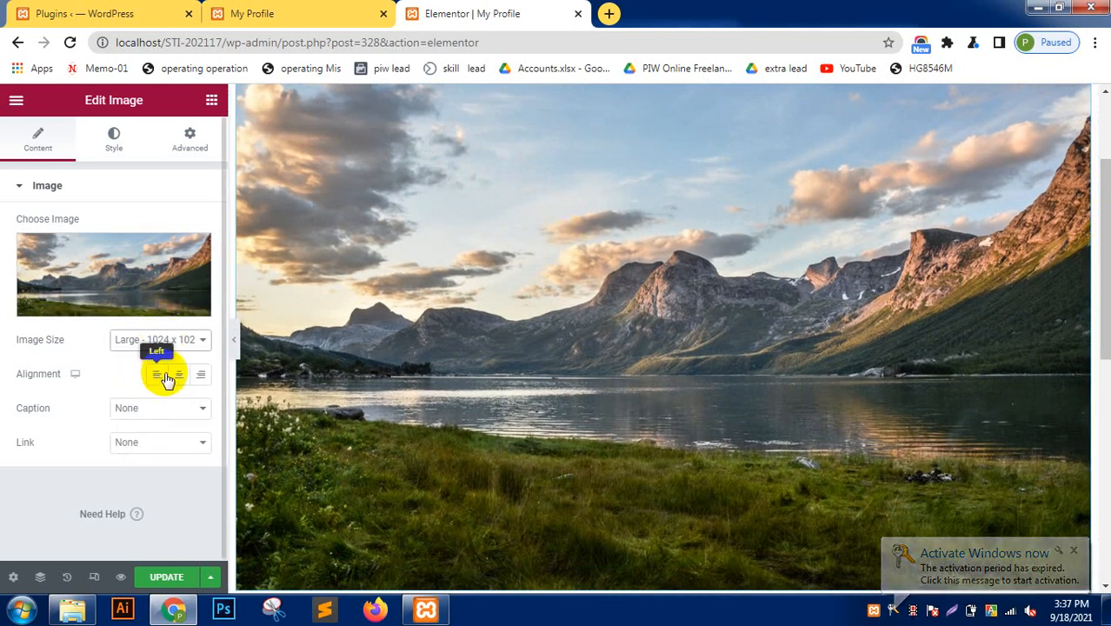
click(158, 375)
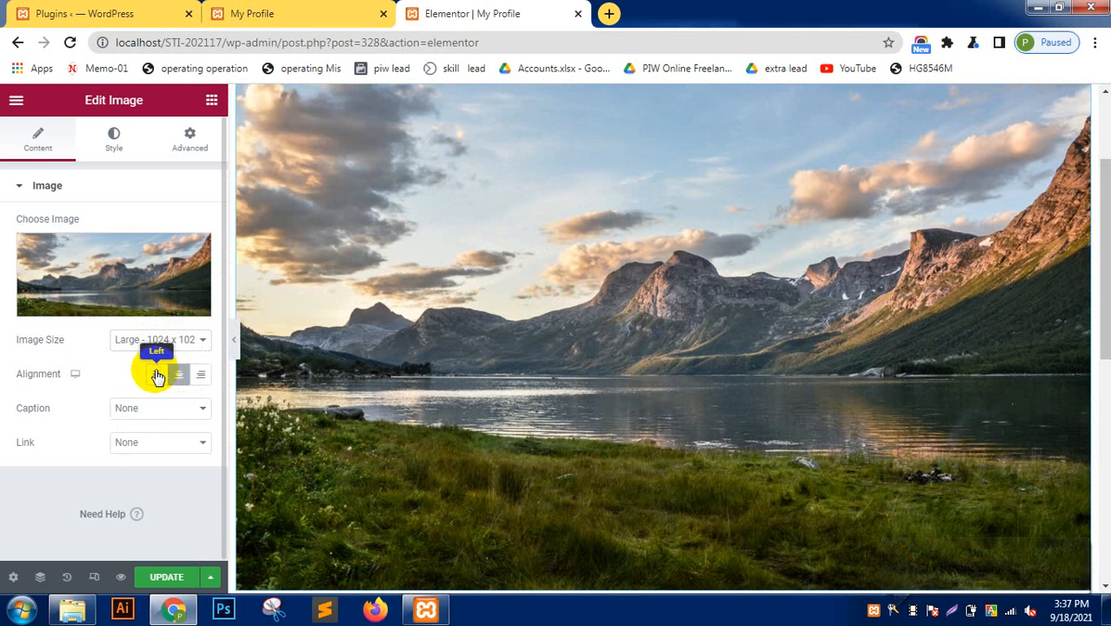
click(151, 444)
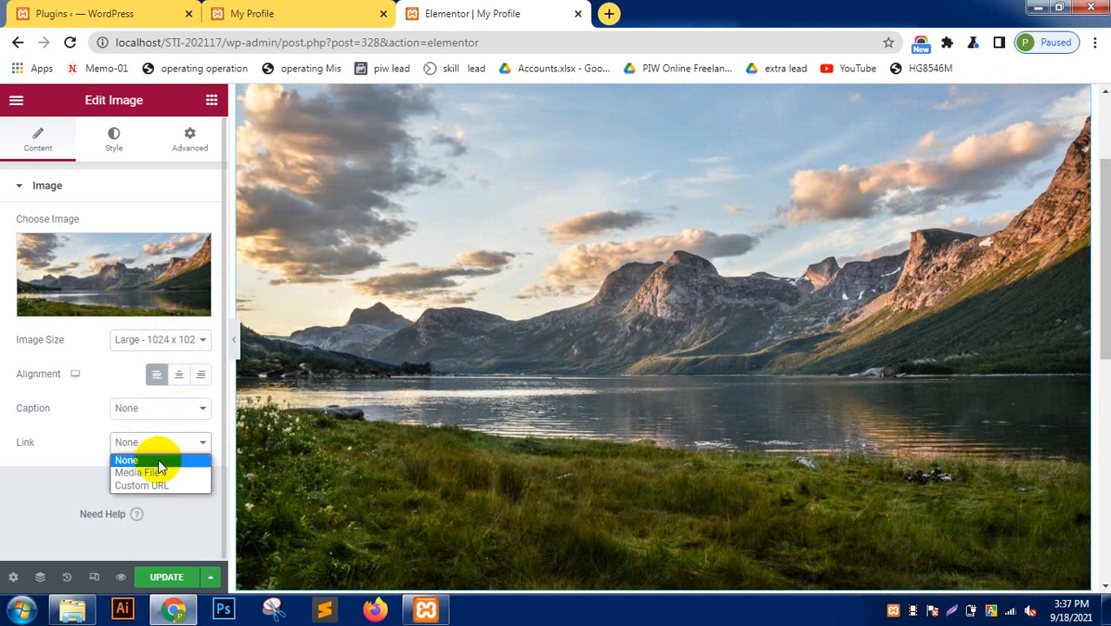
click(162, 460)
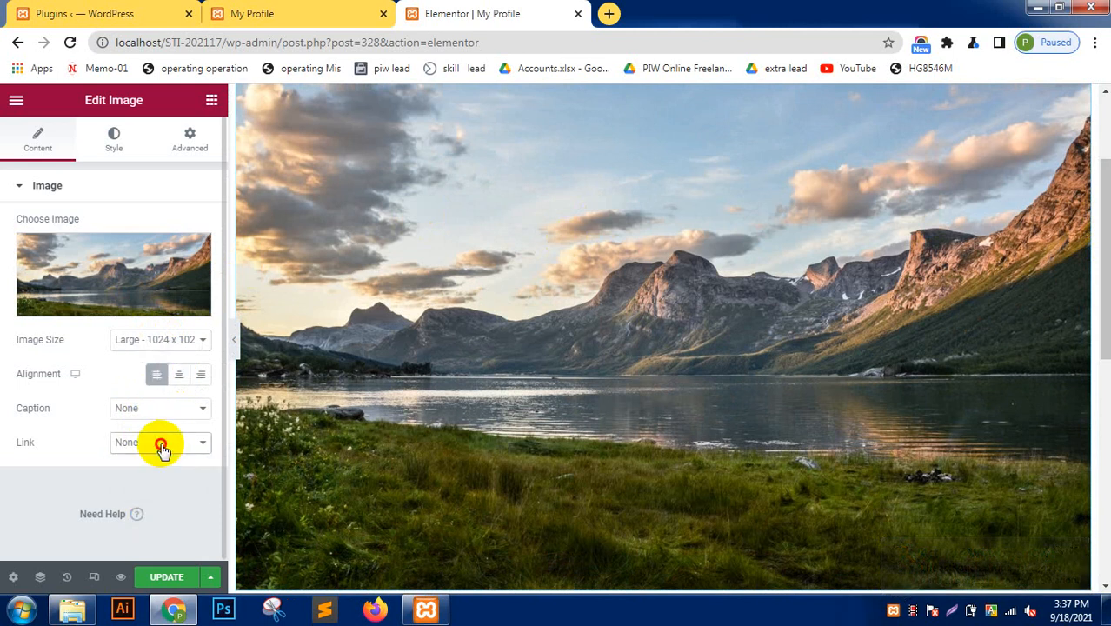
Give the banner image Width 100, Max Width 100 and Height 205 px.
click(113, 141)
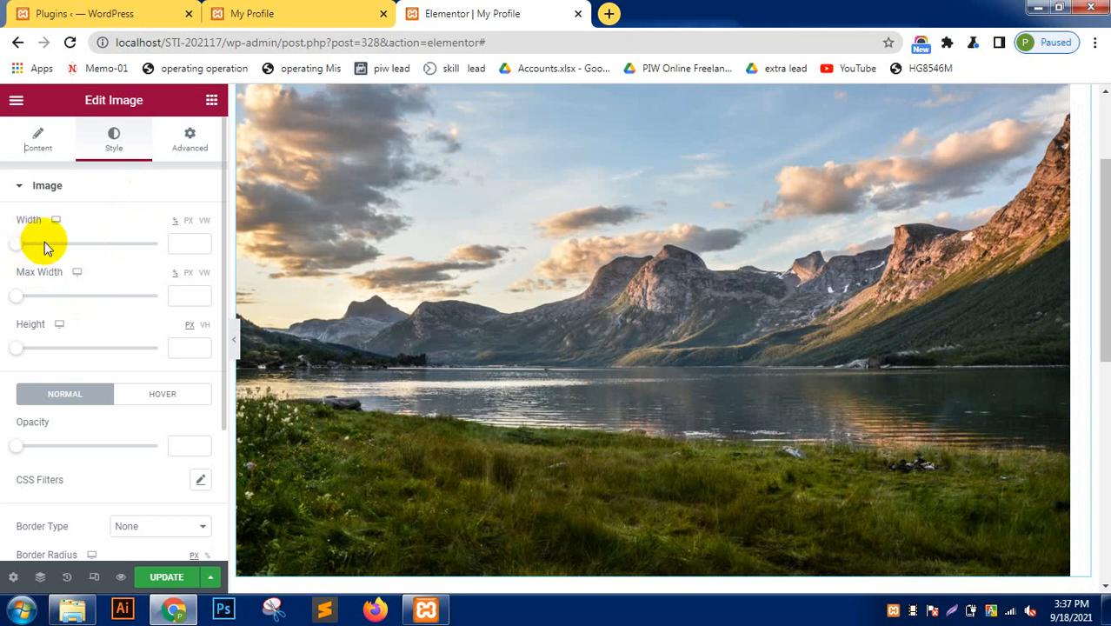
drag(18, 245, 59, 244)
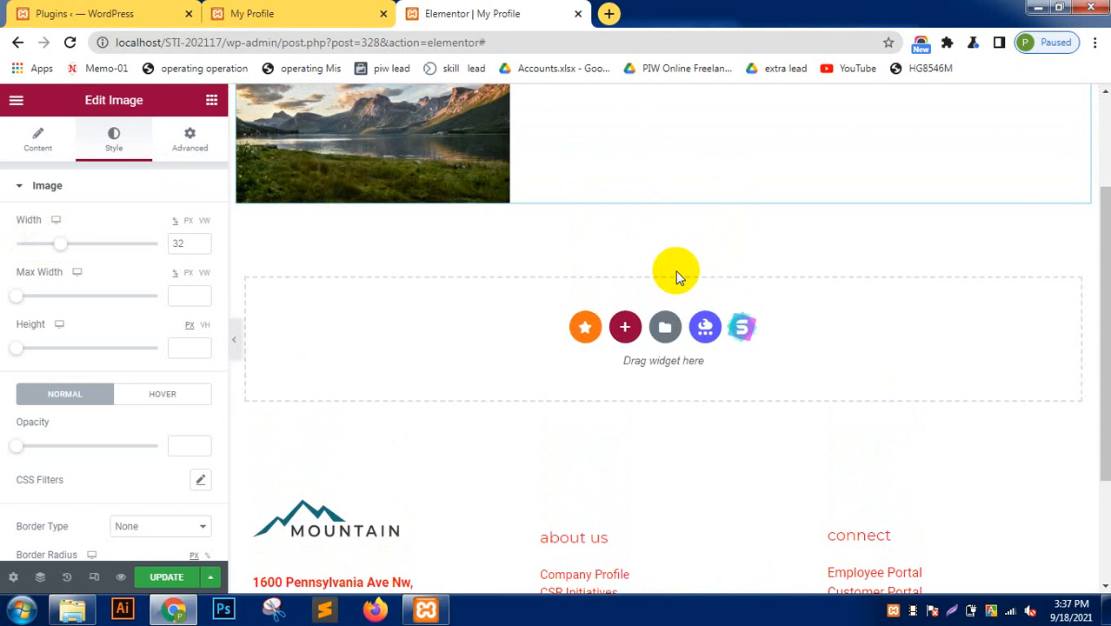
drag(1105, 236, 1105, 162)
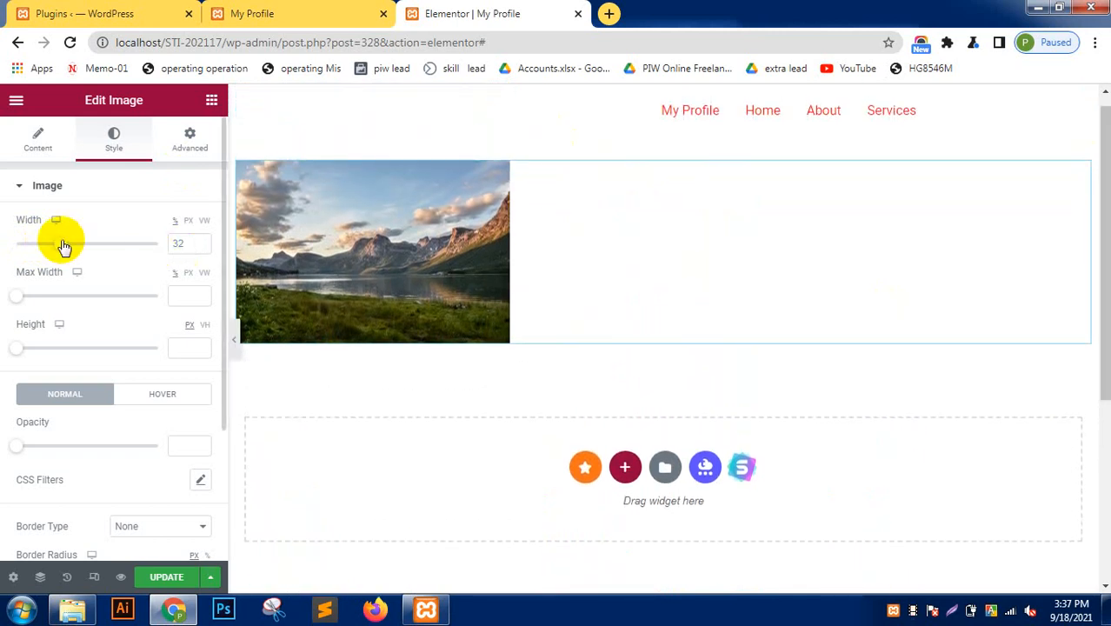
drag(61, 246, 65, 244)
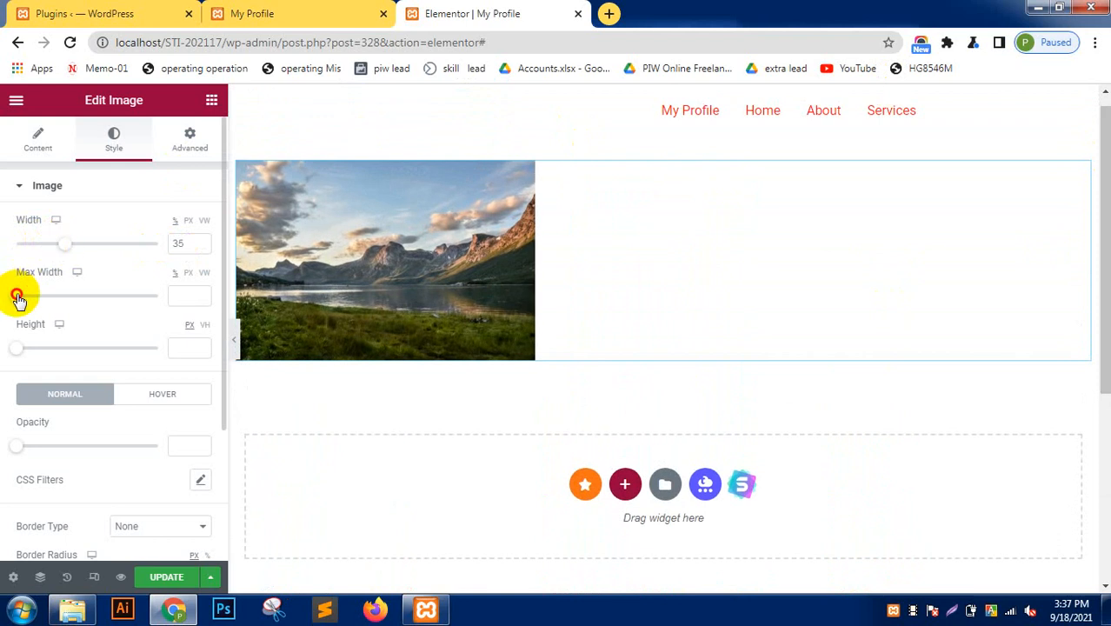
drag(19, 300, 168, 293)
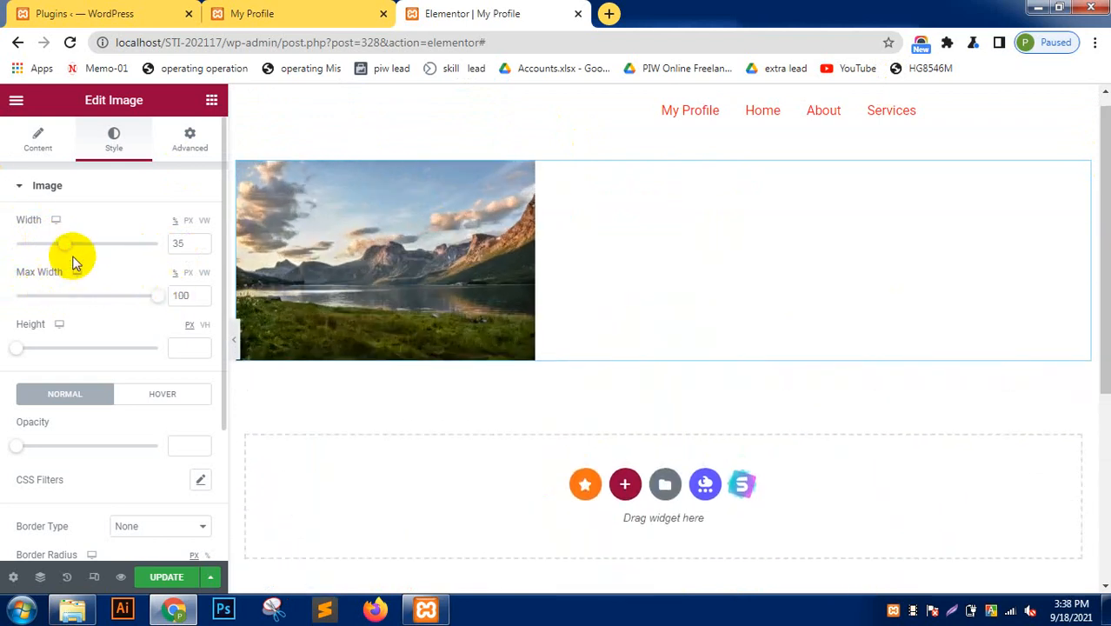
drag(67, 248, 163, 243)
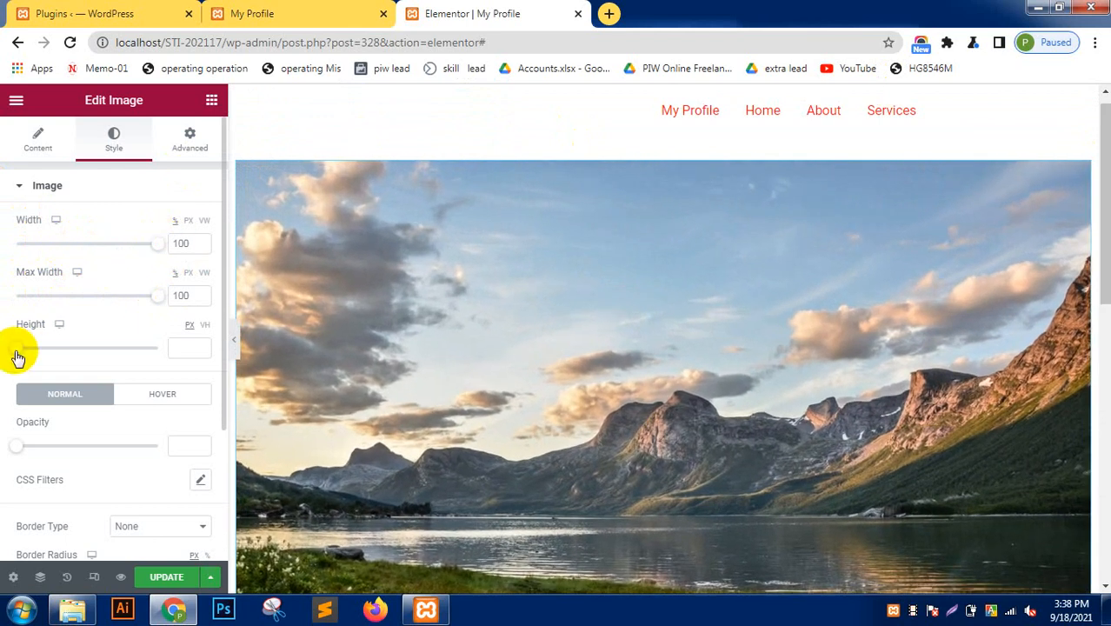
drag(22, 352, 27, 353)
drag(40, 355, 76, 350)
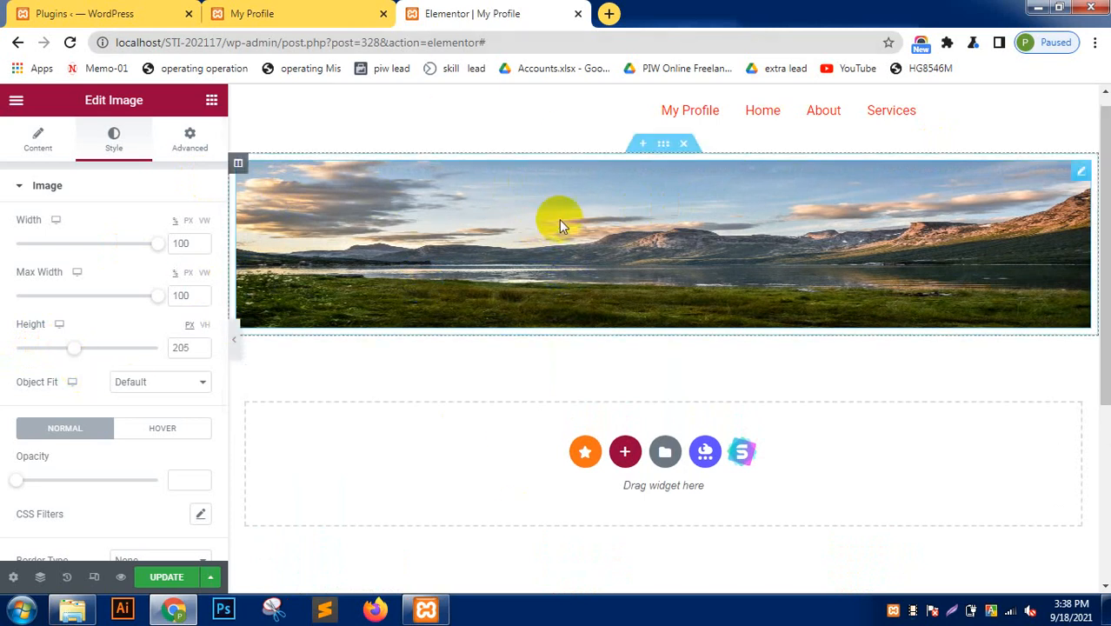
click(542, 320)
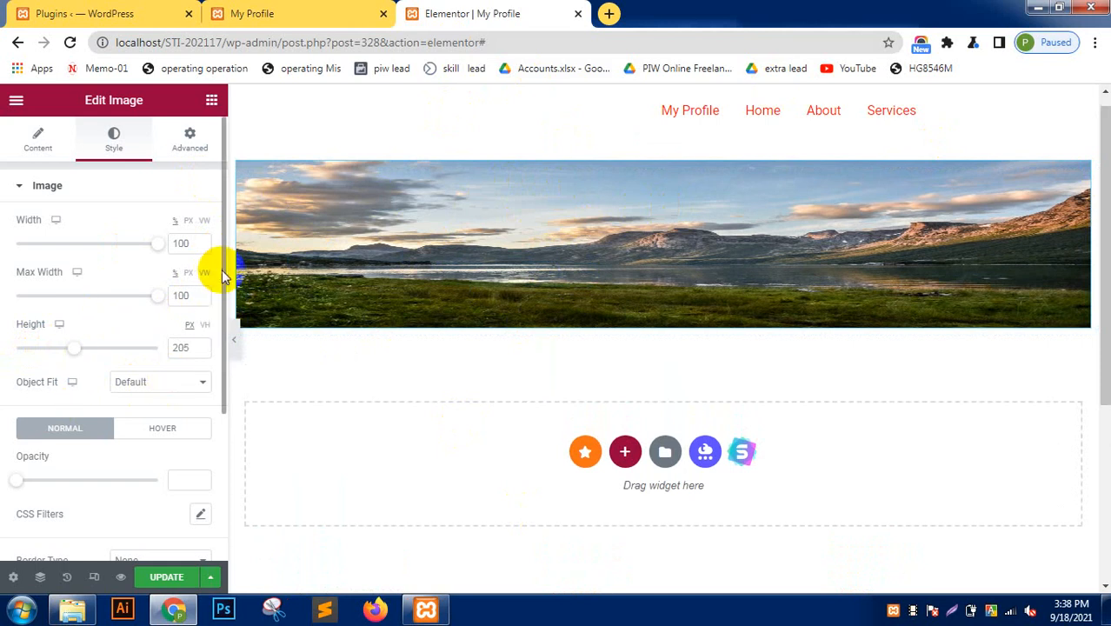
drag(222, 275, 224, 370)
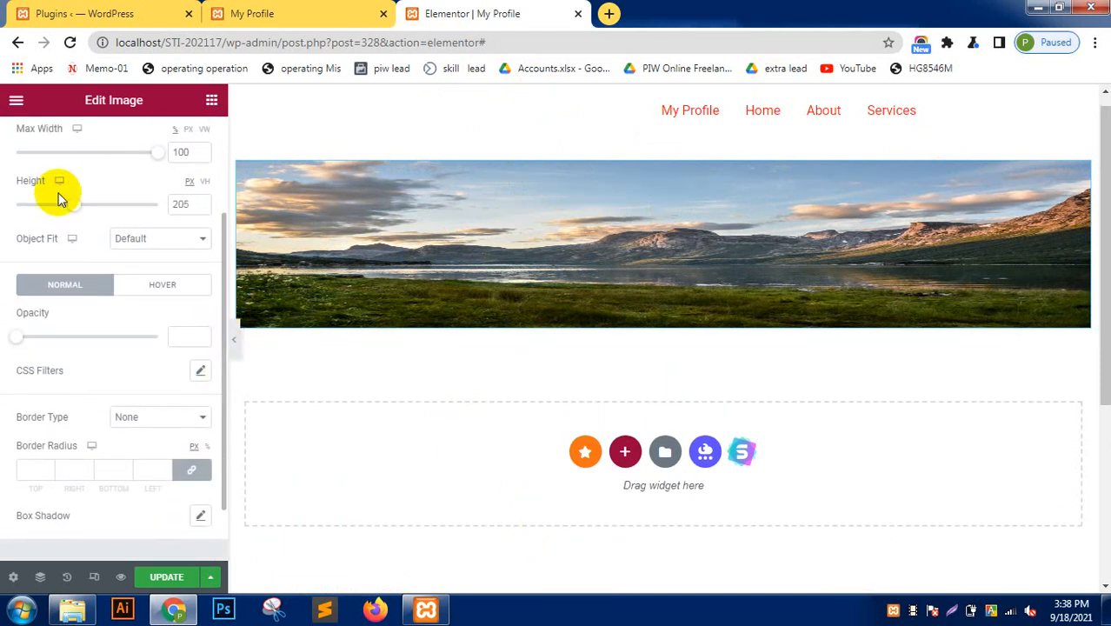
click(168, 243)
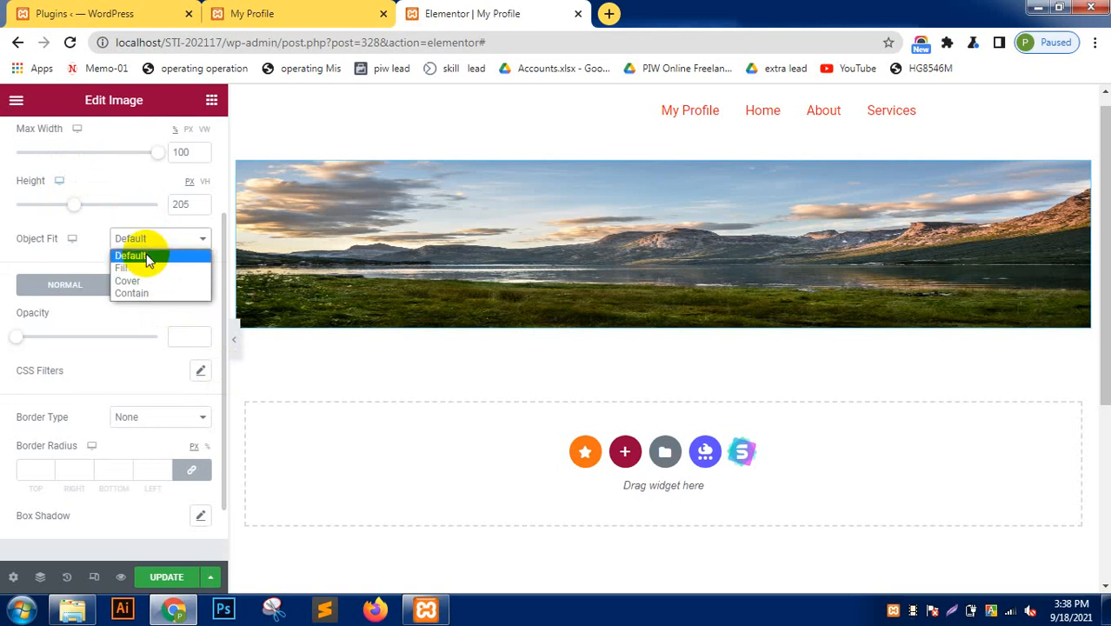
click(31, 260)
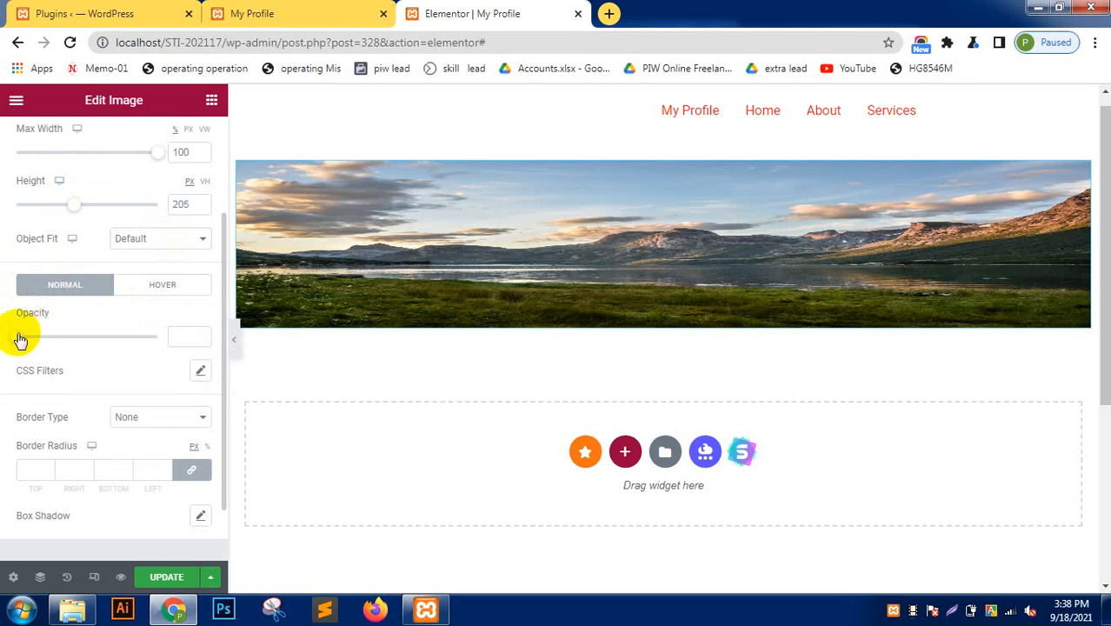
mouse_move(18, 336)
mouse_down()
mouse_move(69, 337)
mouse_move(2, 341)
mouse_up()
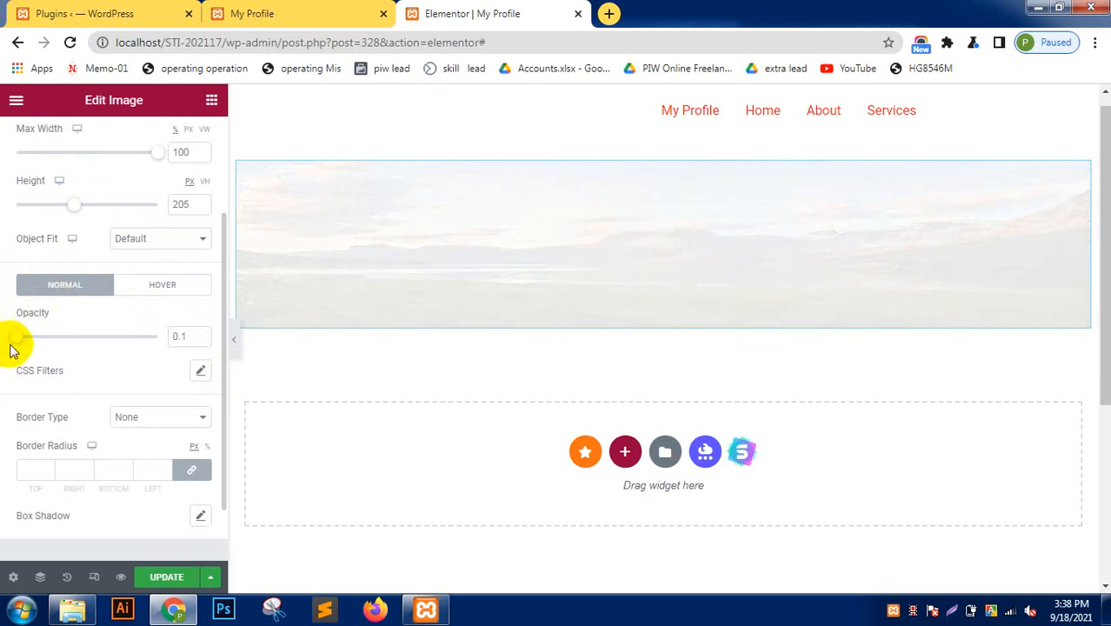
click(201, 342)
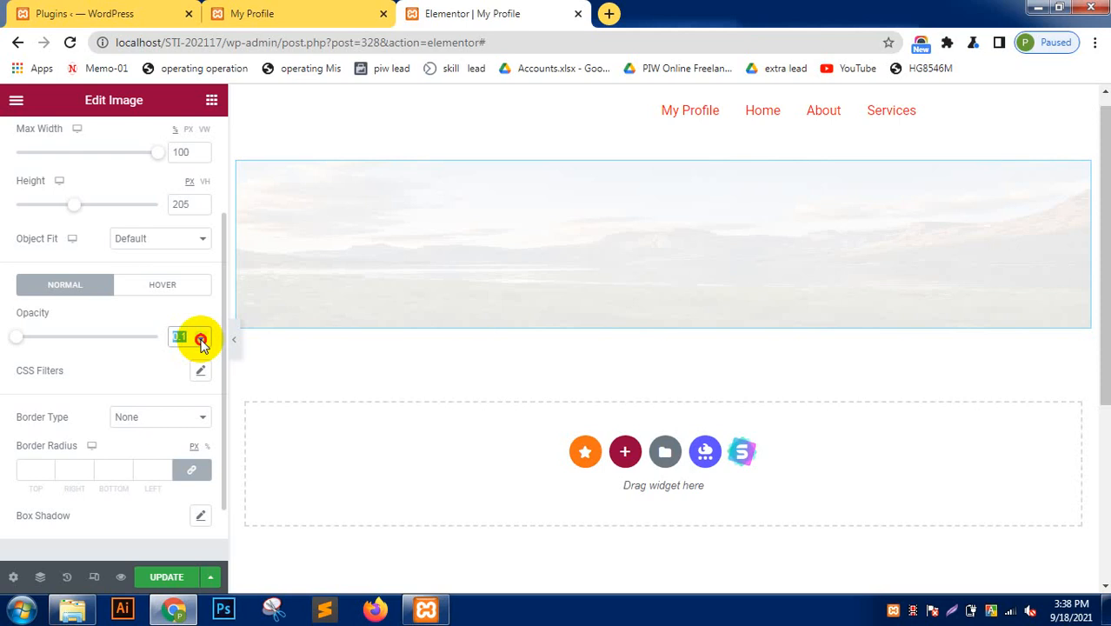
text(0)
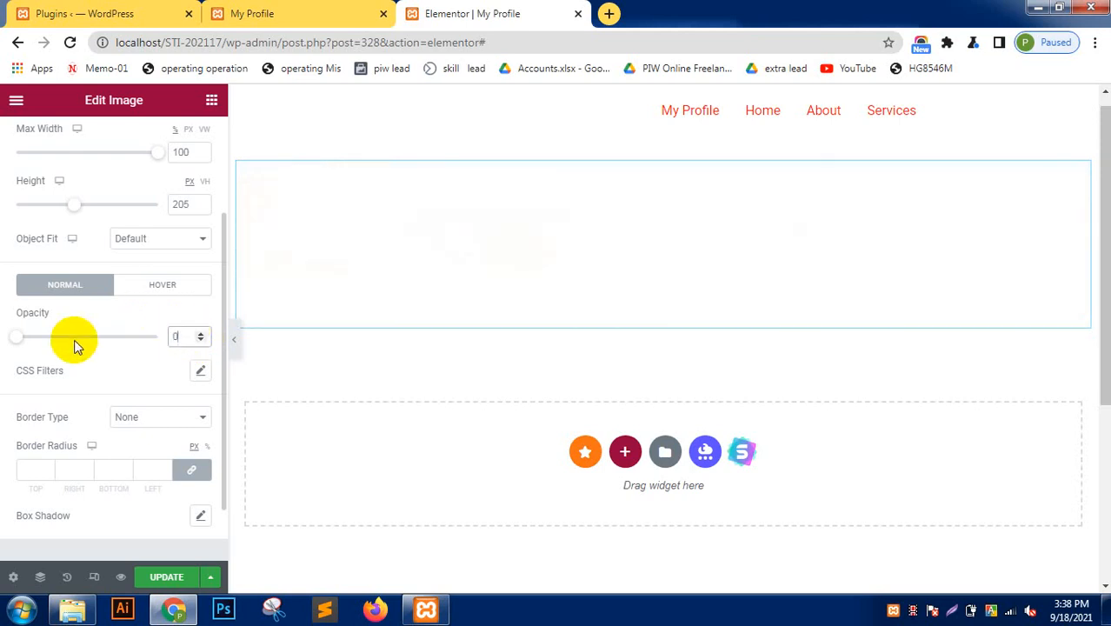
click(27, 339)
drag(28, 341, 183, 335)
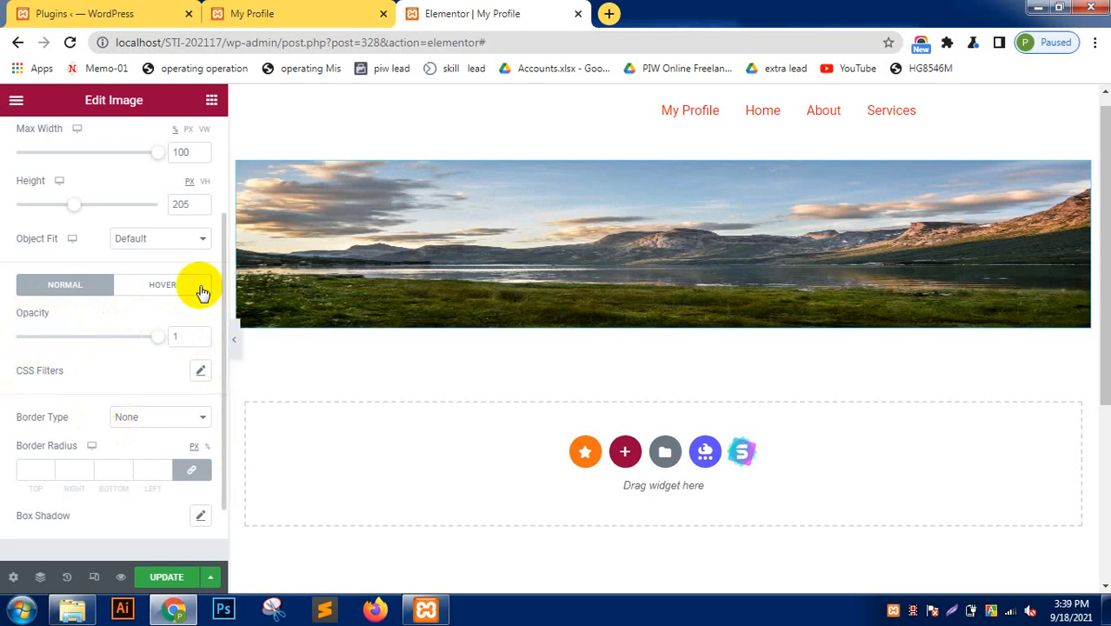
Set the banner image's Border Type to Solid.
scroll(221, 261, down, 2)
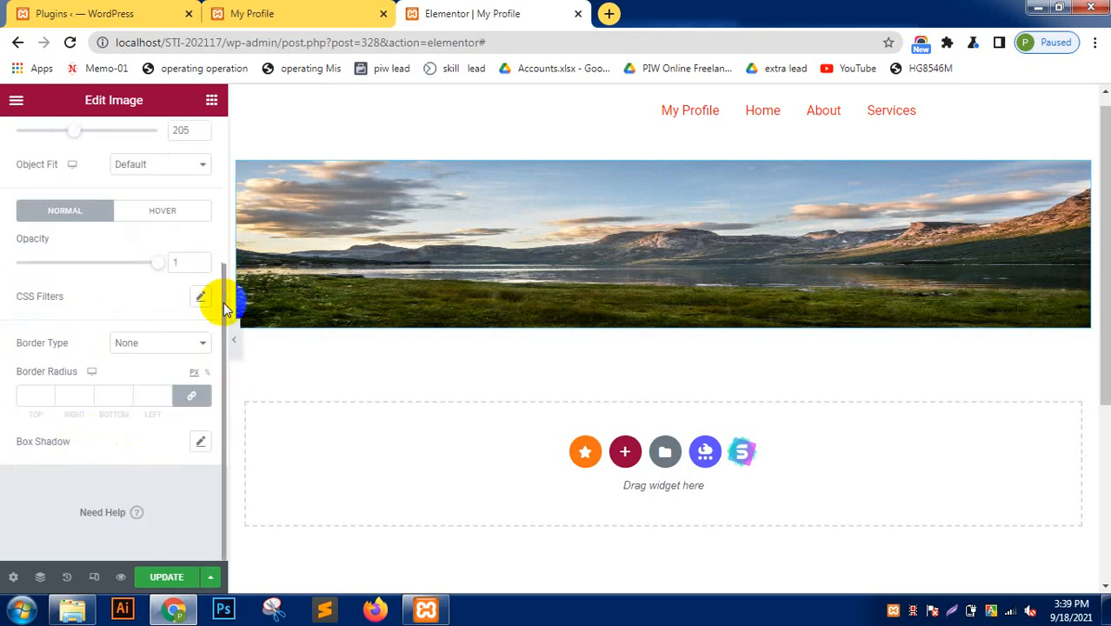
click(158, 347)
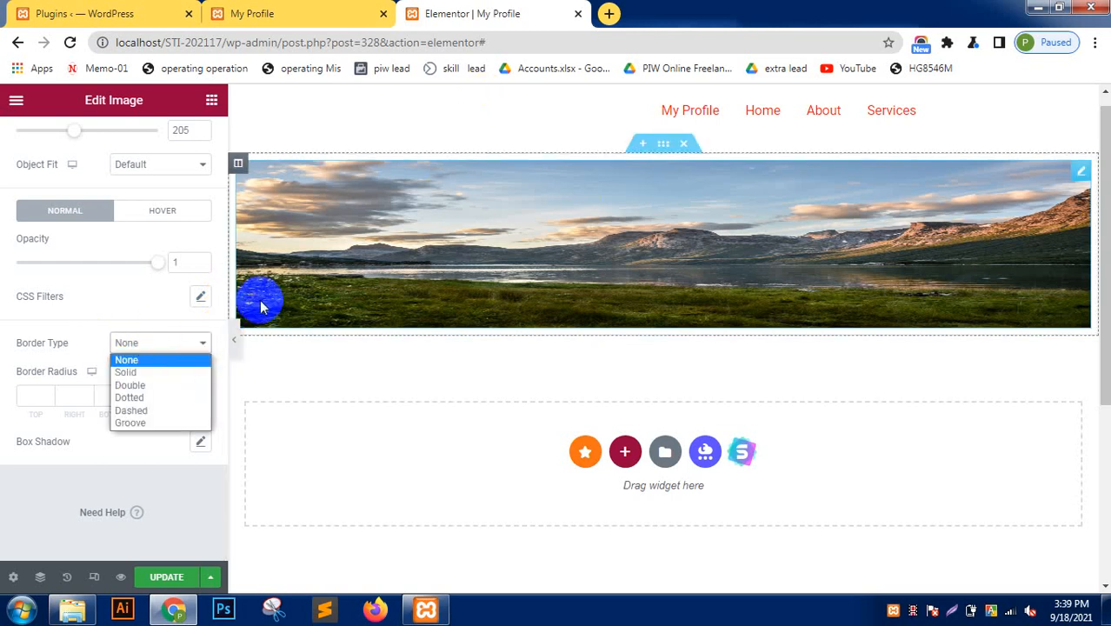
click(148, 371)
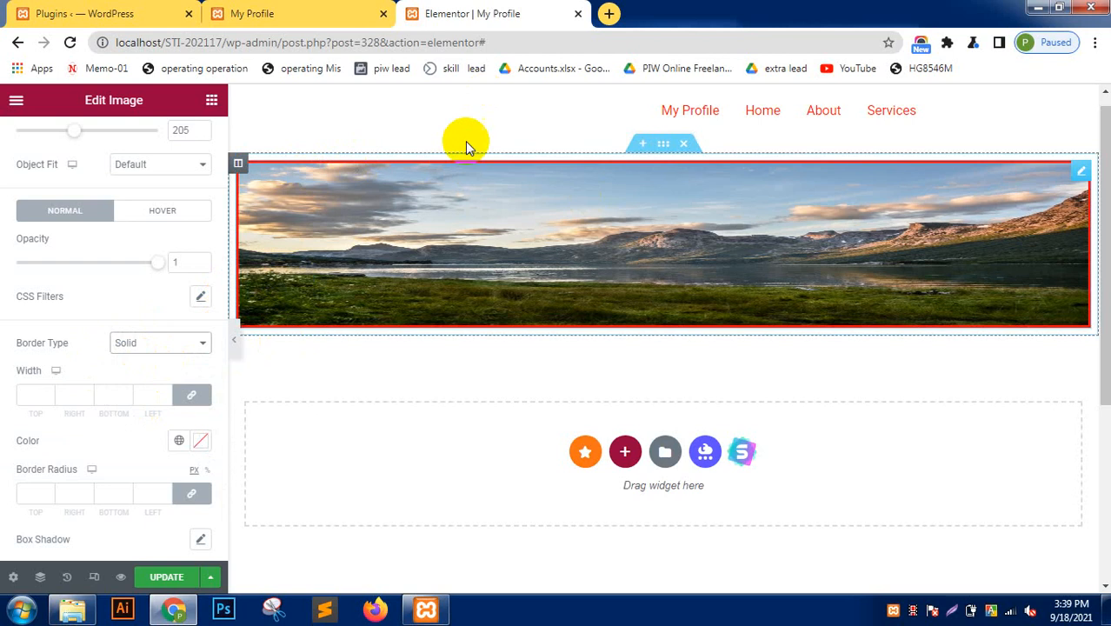
click(199, 442)
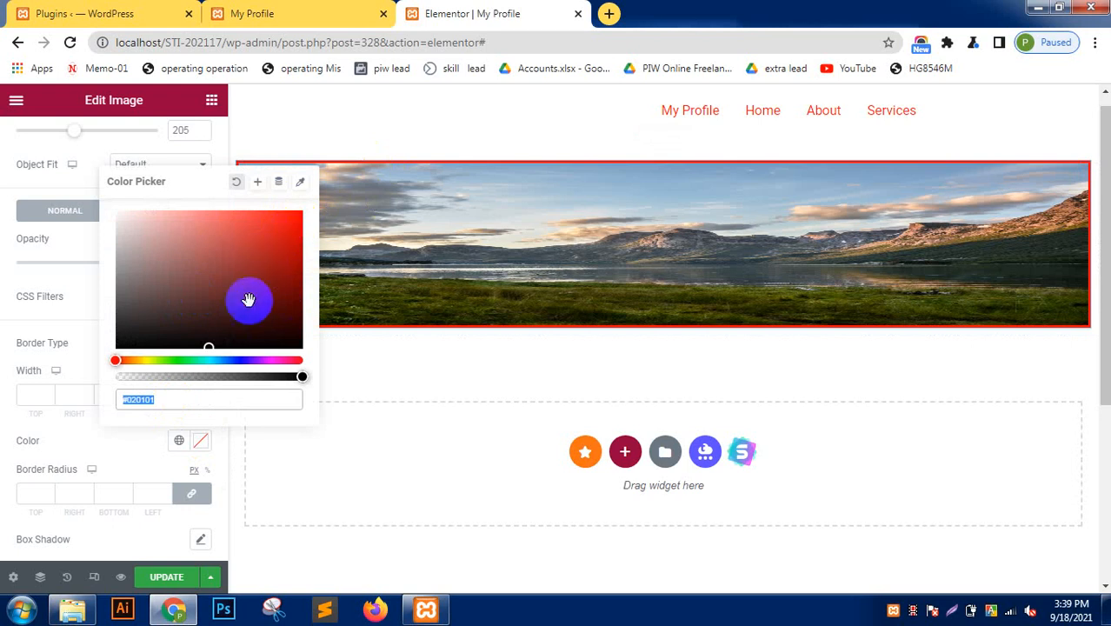
Change the banner border colour to blue #1429E6.
click(236, 360)
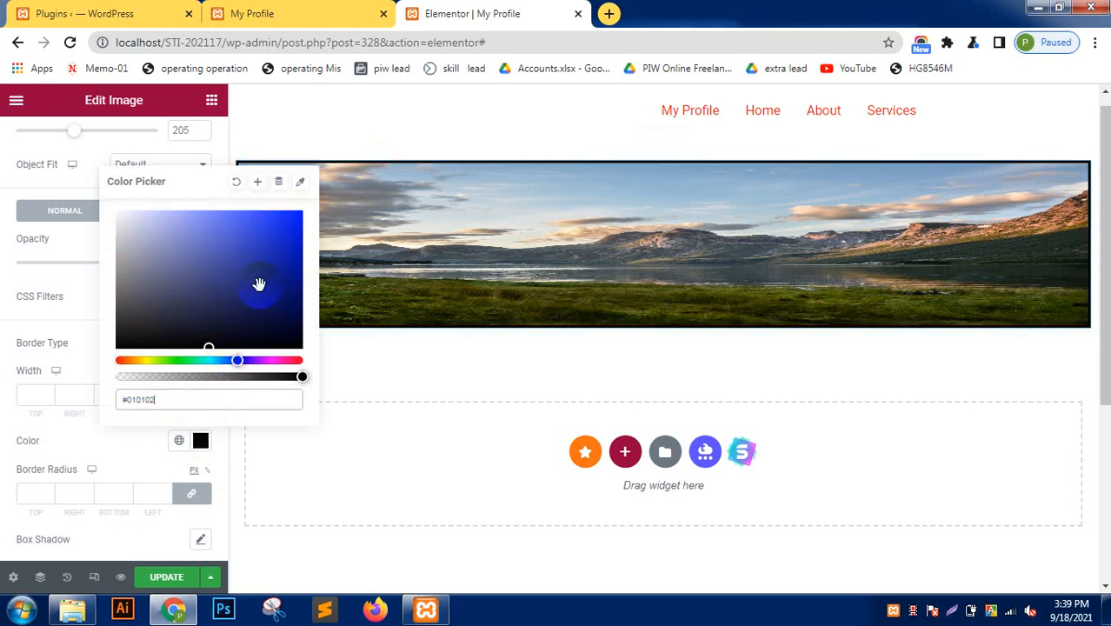
click(290, 233)
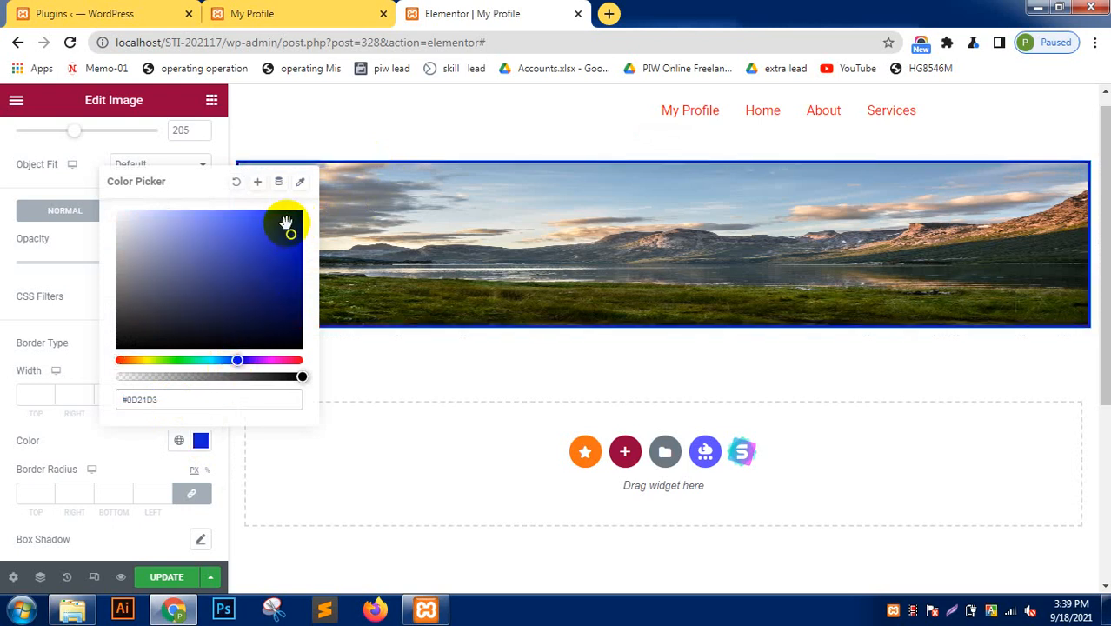
click(286, 223)
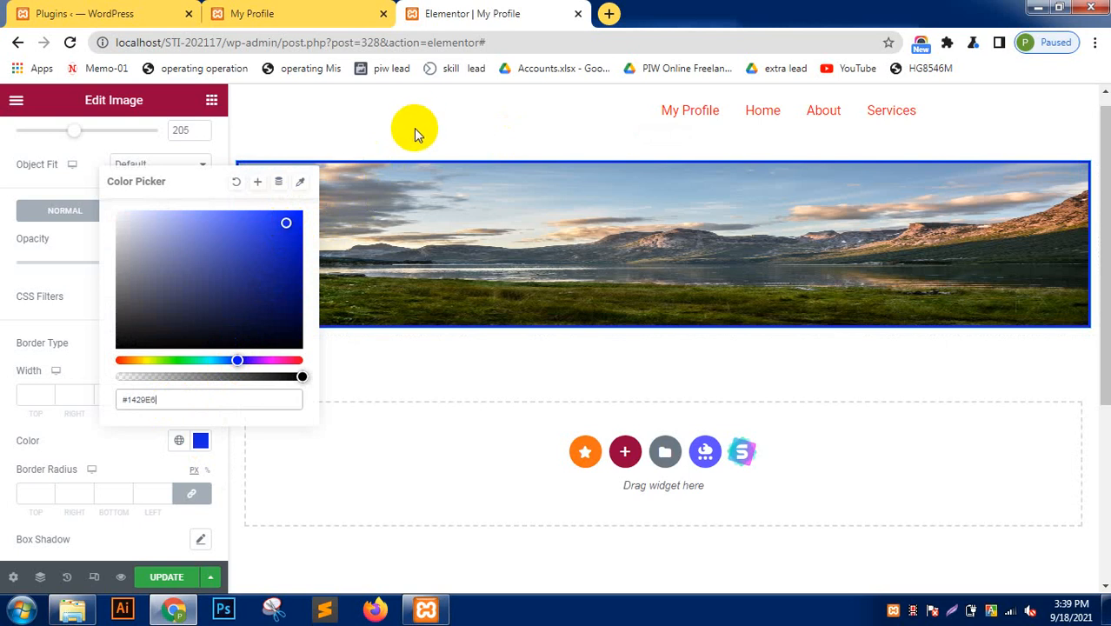
click(3, 276)
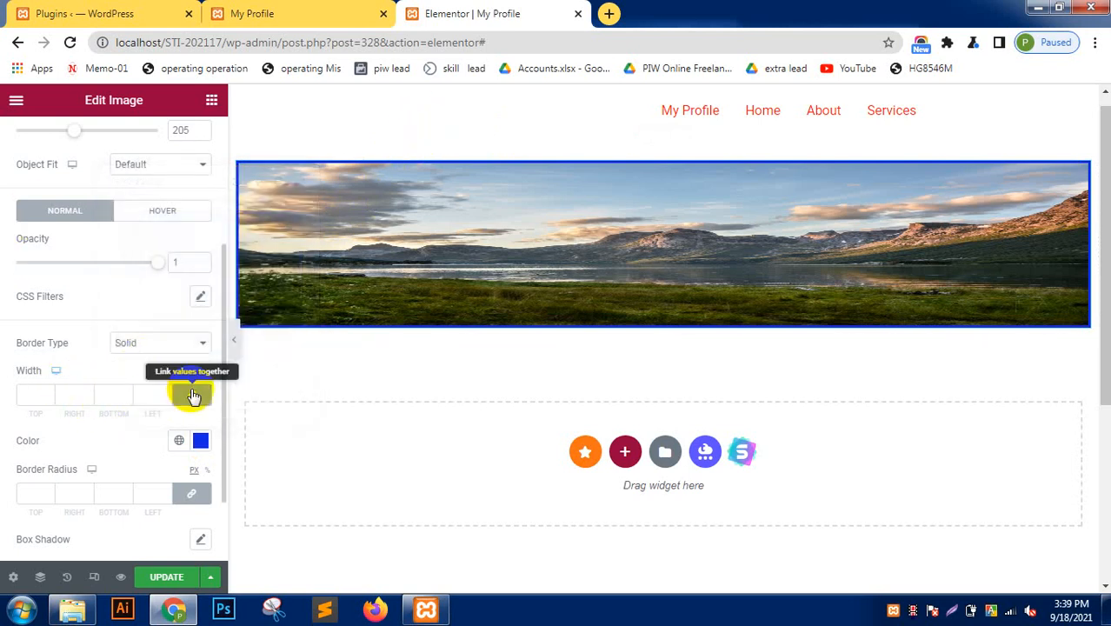
Set the linked border width to 3 on all four sides.
click(165, 392)
click(165, 391)
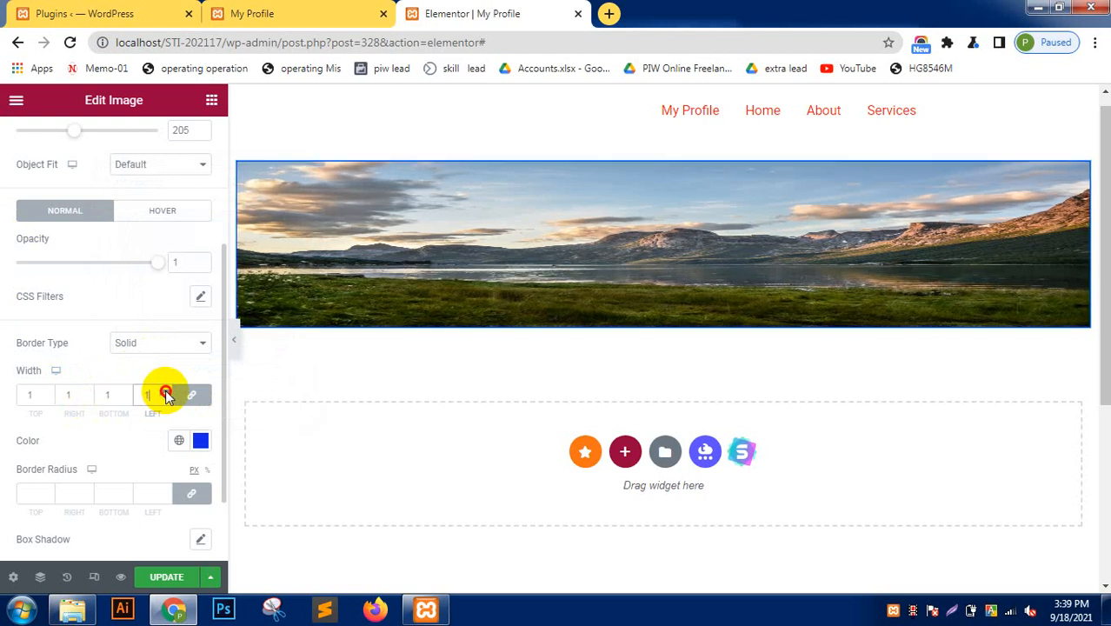
click(166, 392)
click(166, 392)
click(166, 391)
click(165, 391)
click(165, 392)
click(165, 391)
click(165, 392)
click(166, 392)
click(166, 392)
click(165, 392)
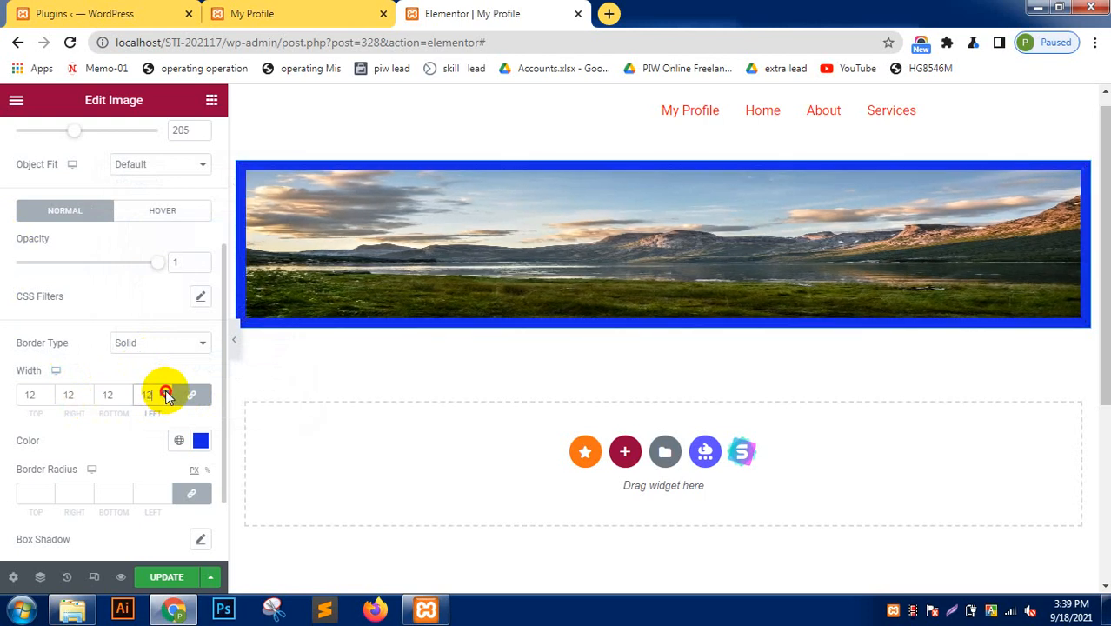
click(165, 392)
click(165, 392)
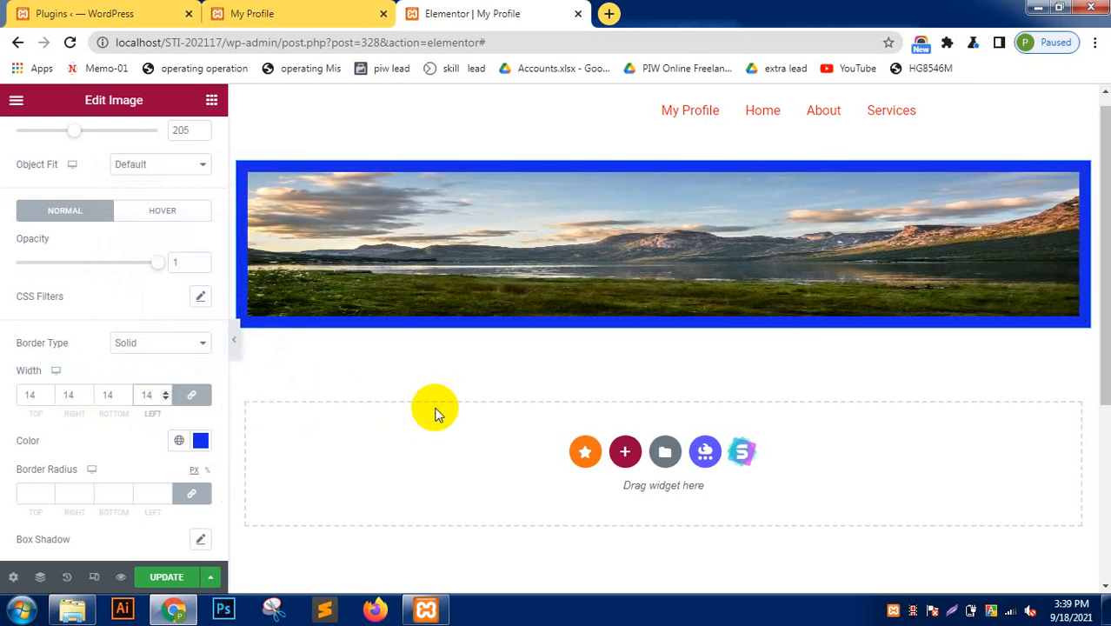
click(165, 401)
click(165, 401)
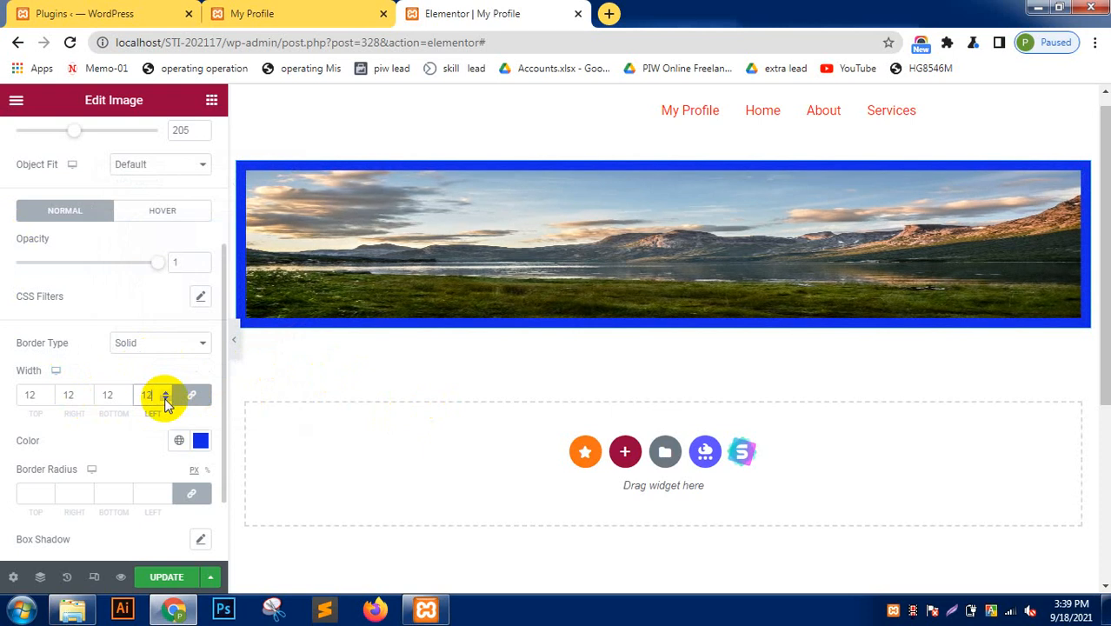
drag(165, 401, 165, 401)
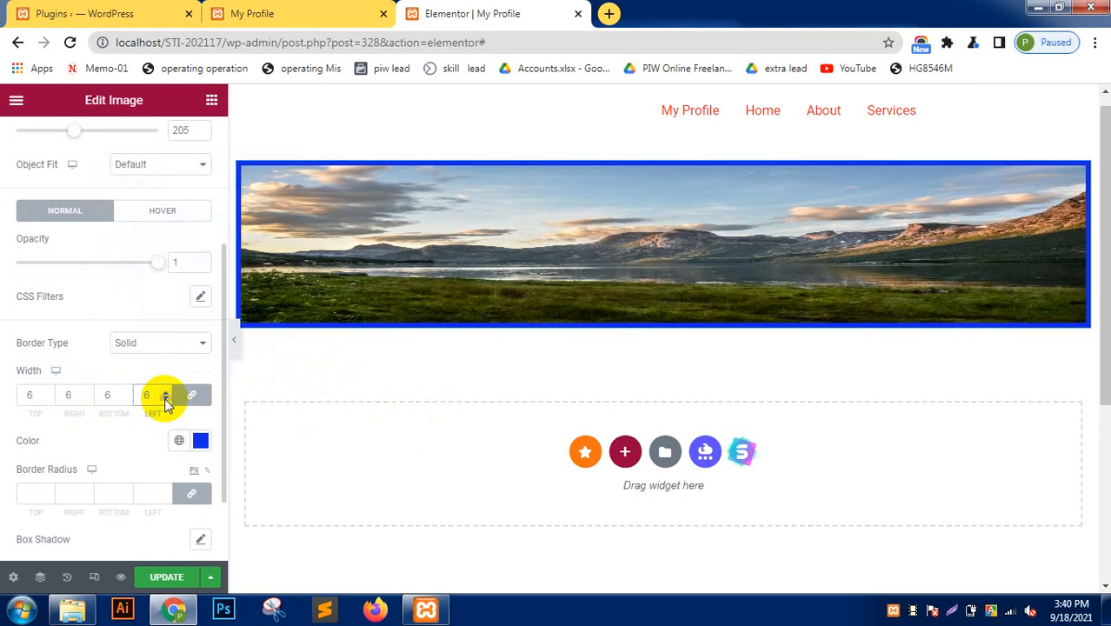
click(165, 401)
click(165, 401)
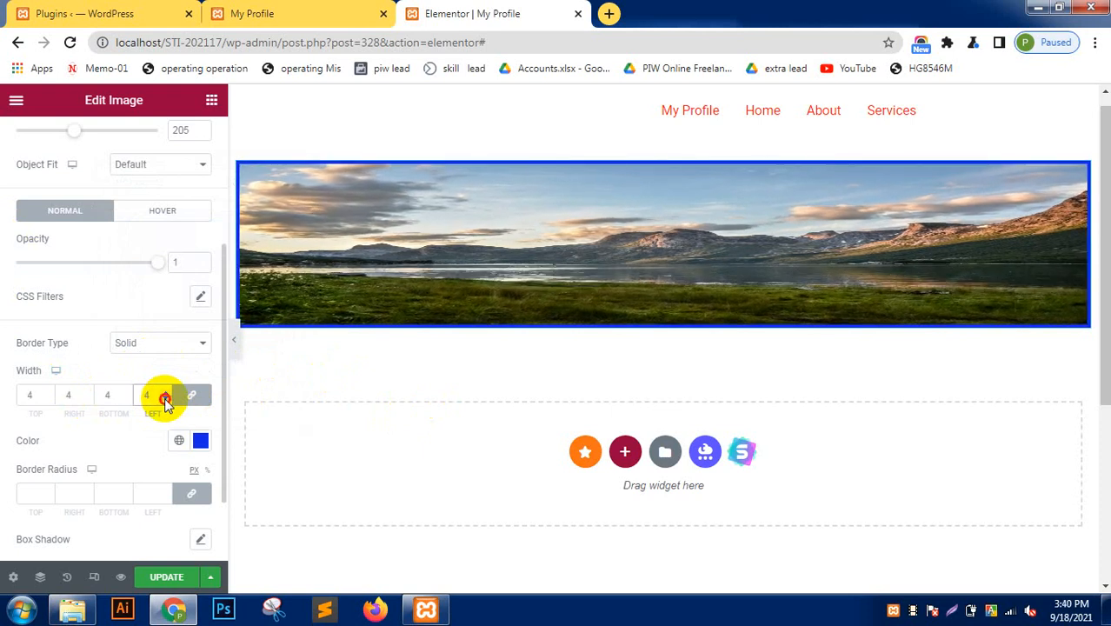
click(165, 401)
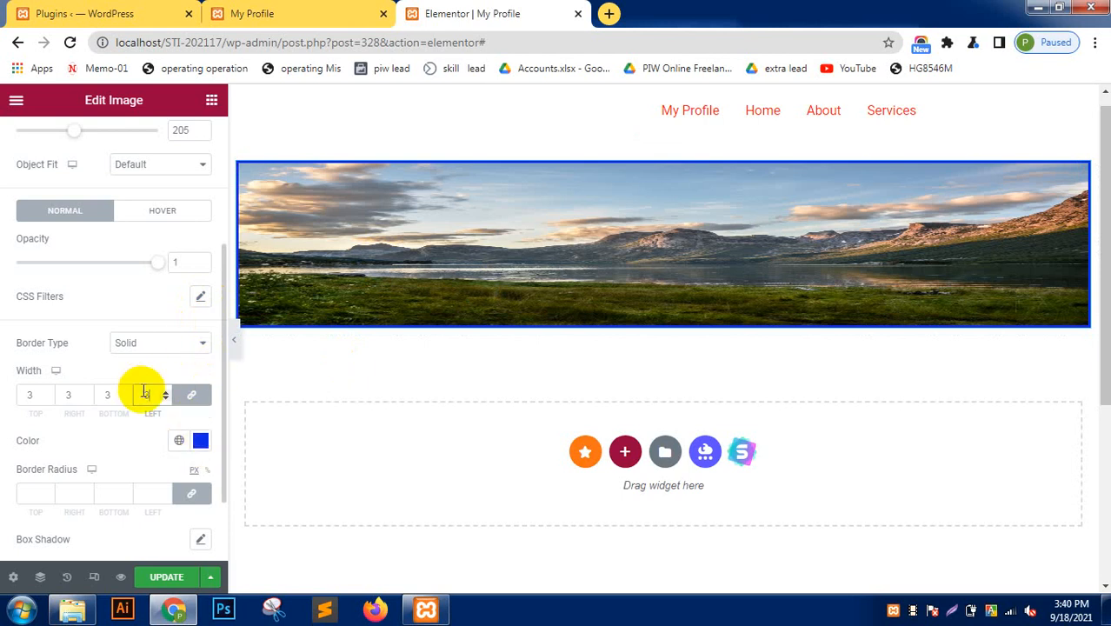
click(80, 346)
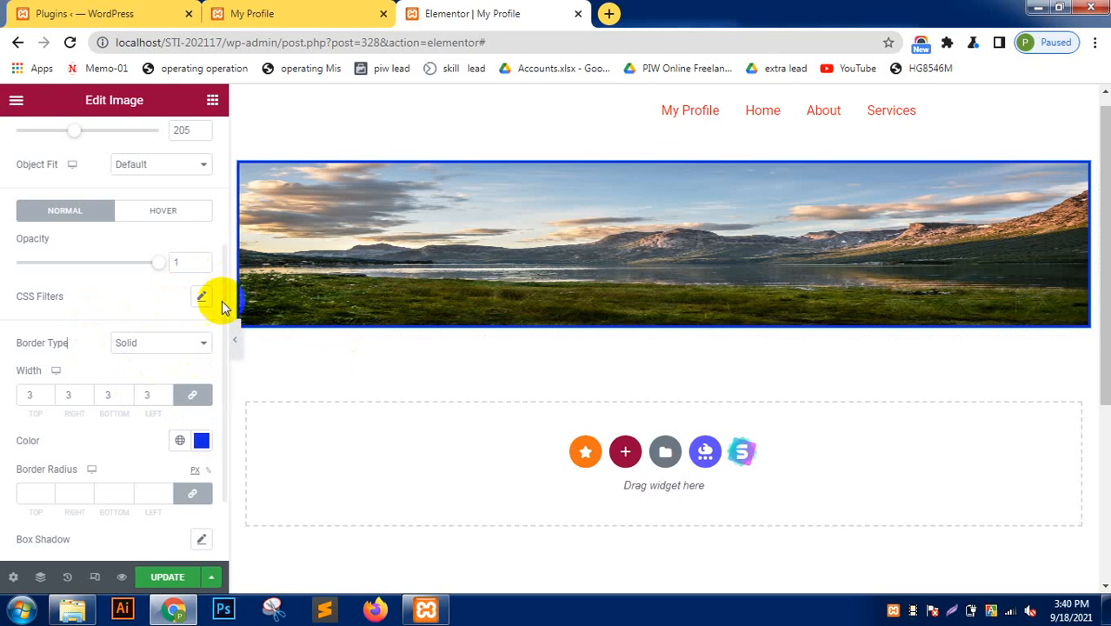
Set the banner image's linked border radius to 64.
scroll(224, 303, down, 2)
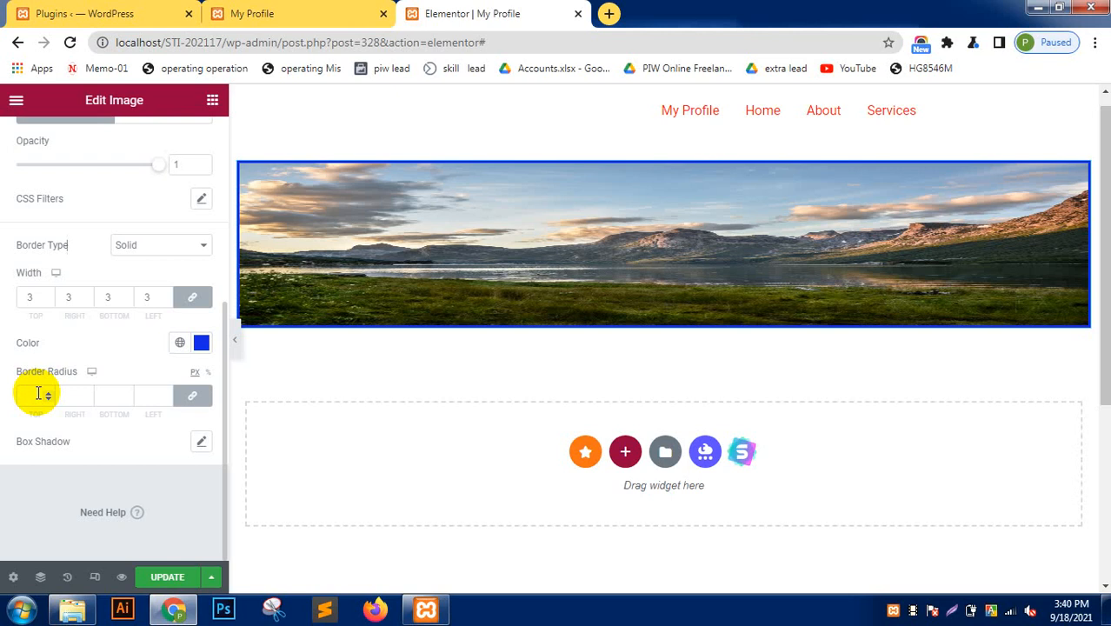
click(168, 395)
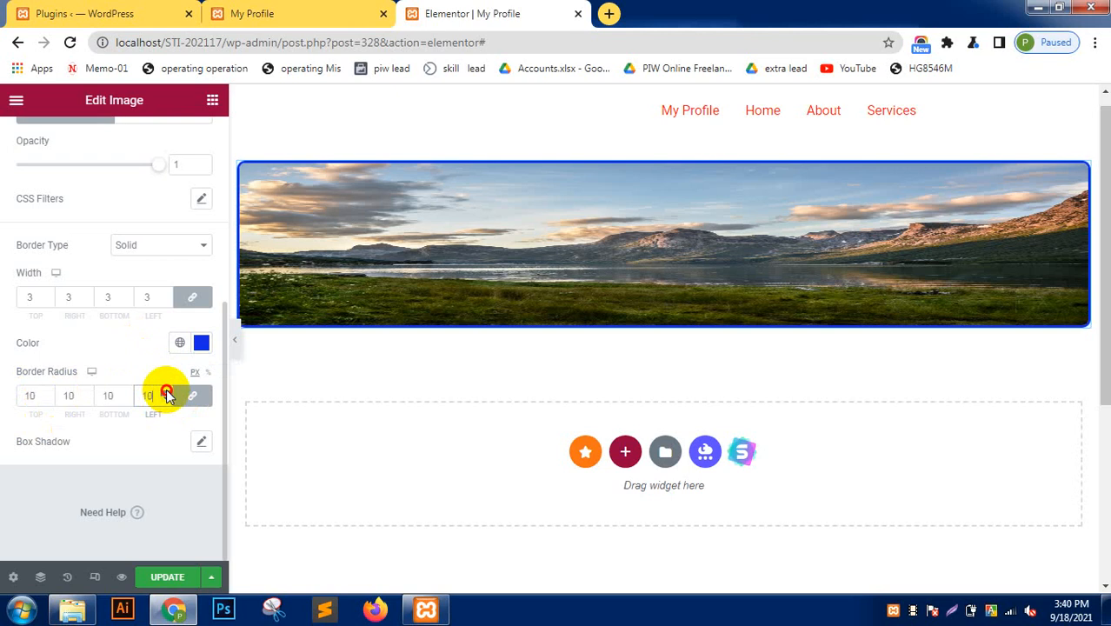
scroll(168, 396, up, 18)
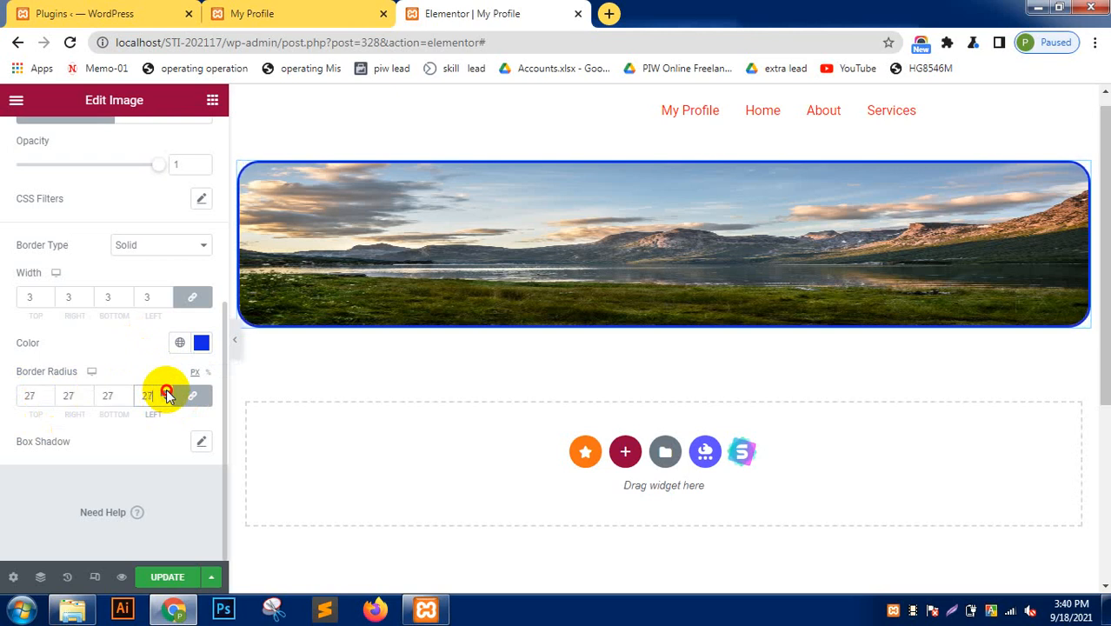
scroll(168, 396, up, 16)
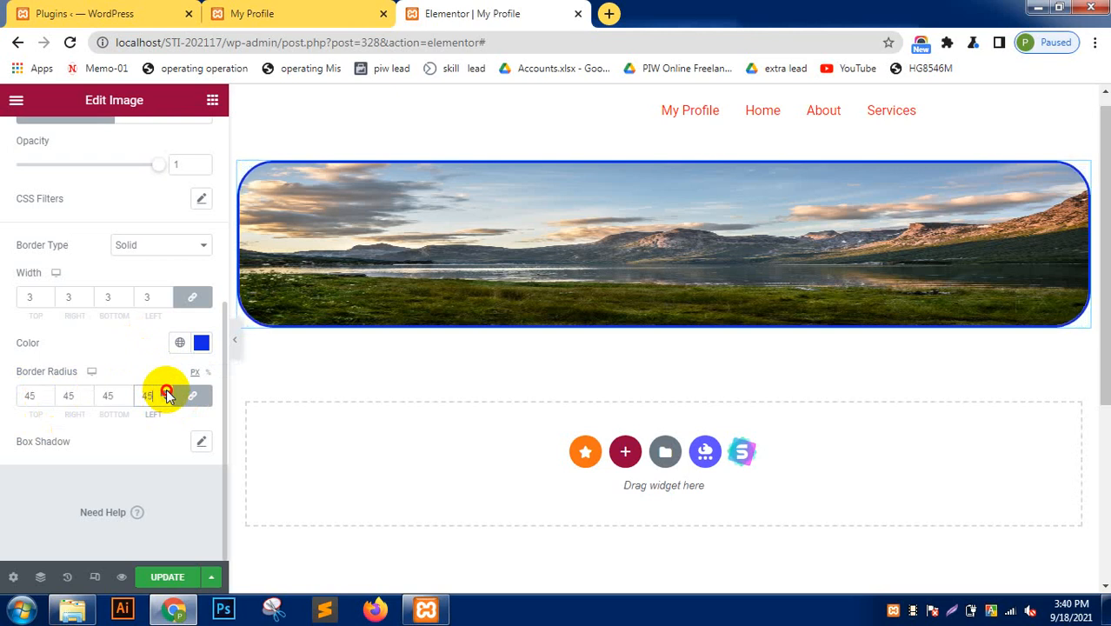
scroll(168, 396, up, 8)
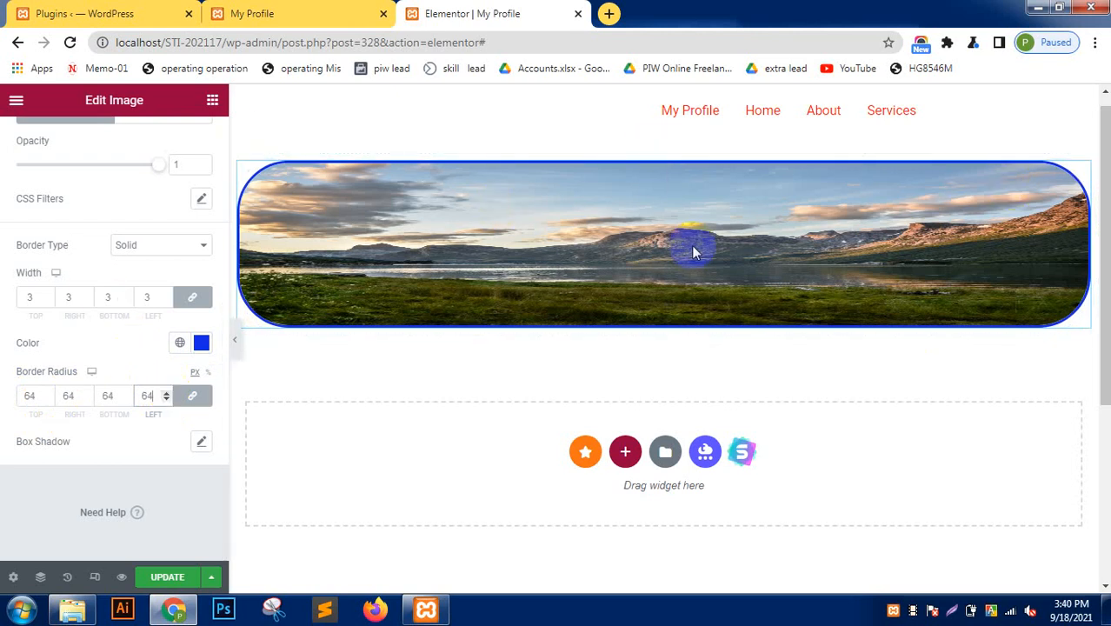
Unlink the corner radii and set top to 148 and bottom to 150.
click(194, 399)
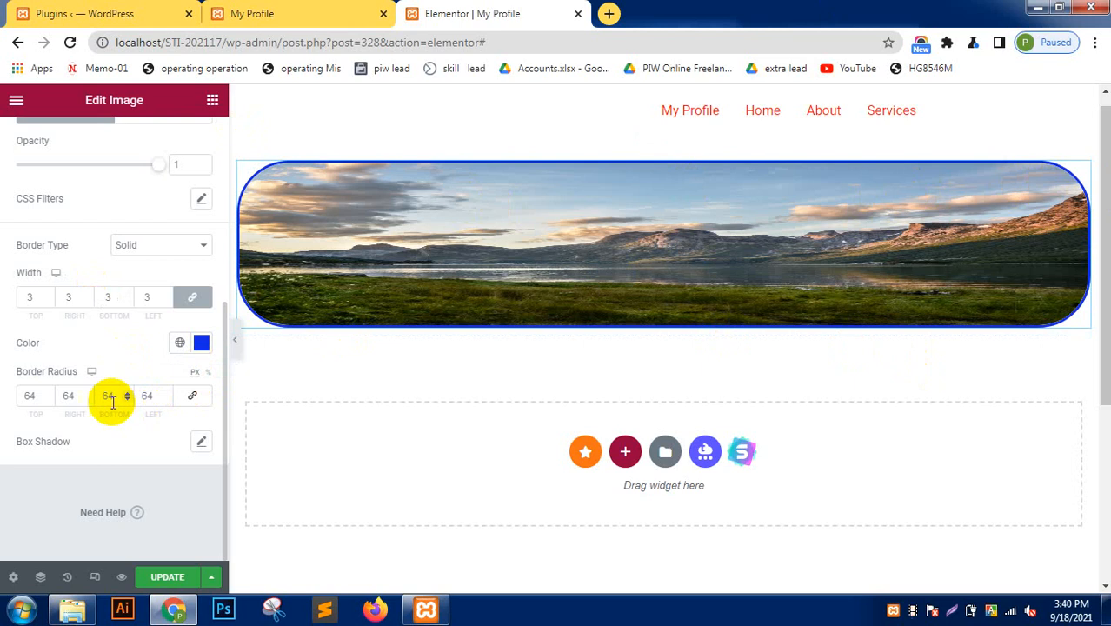
click(47, 393)
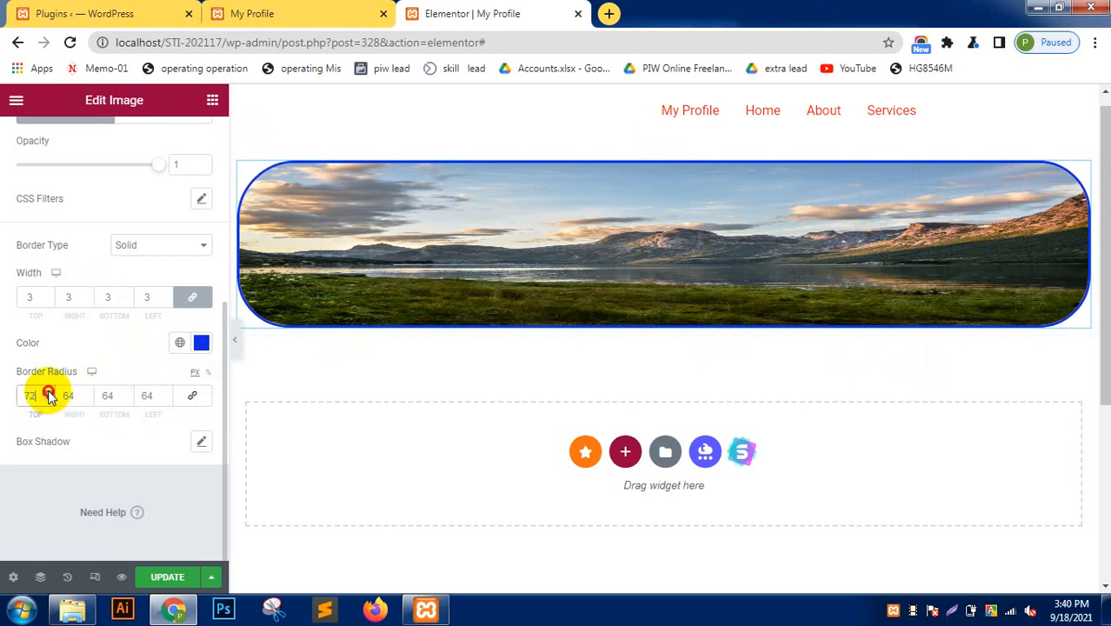
drag(48, 395, 50, 397)
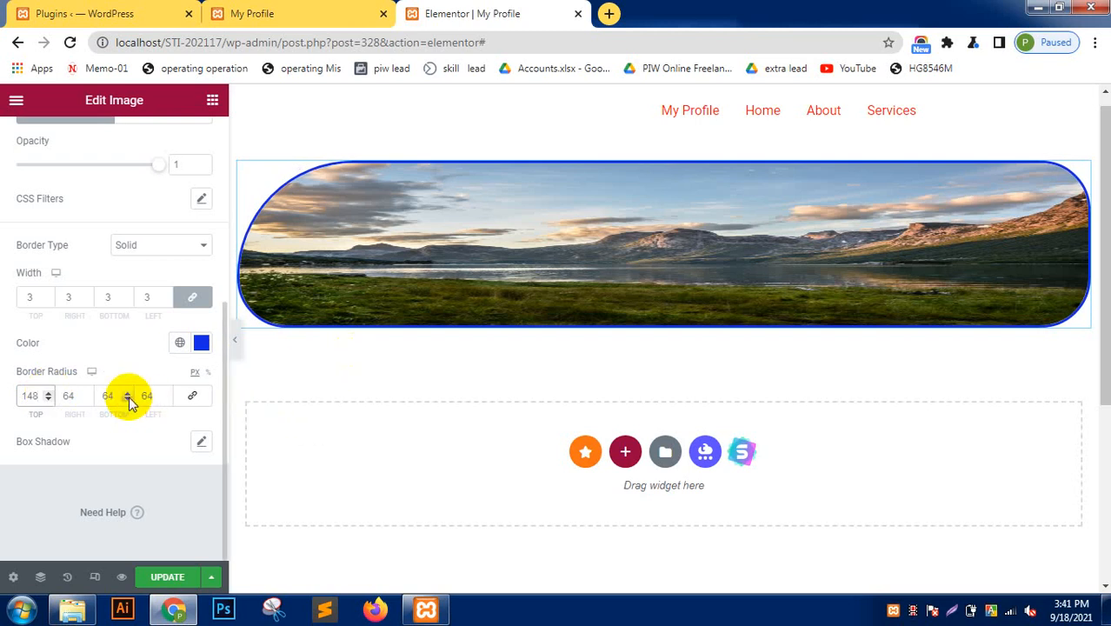
drag(129, 393, 129, 393)
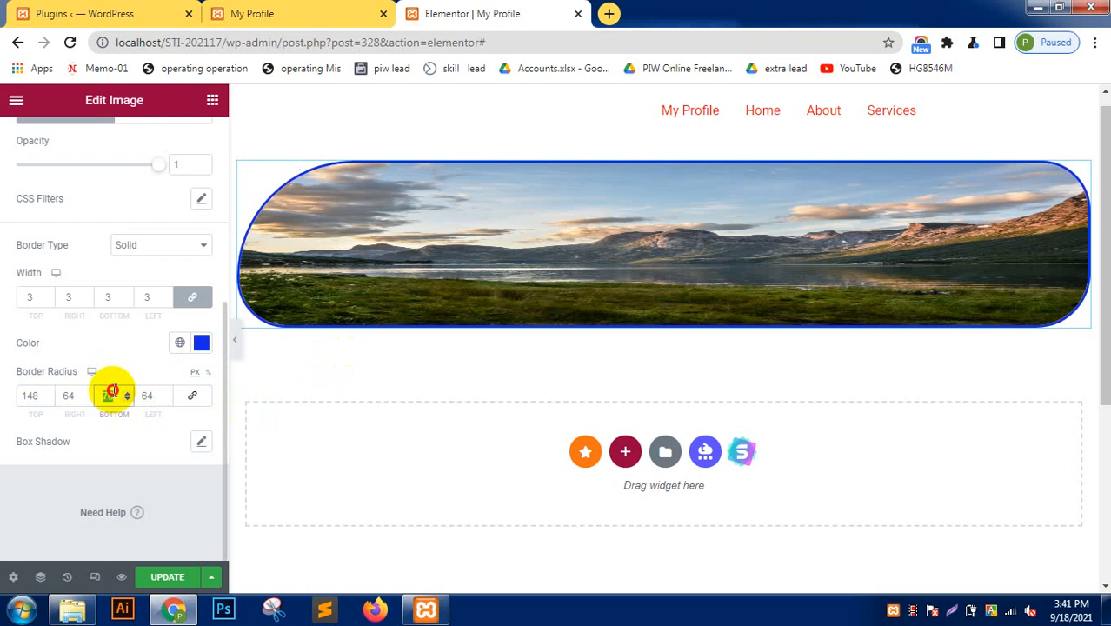
text(150)
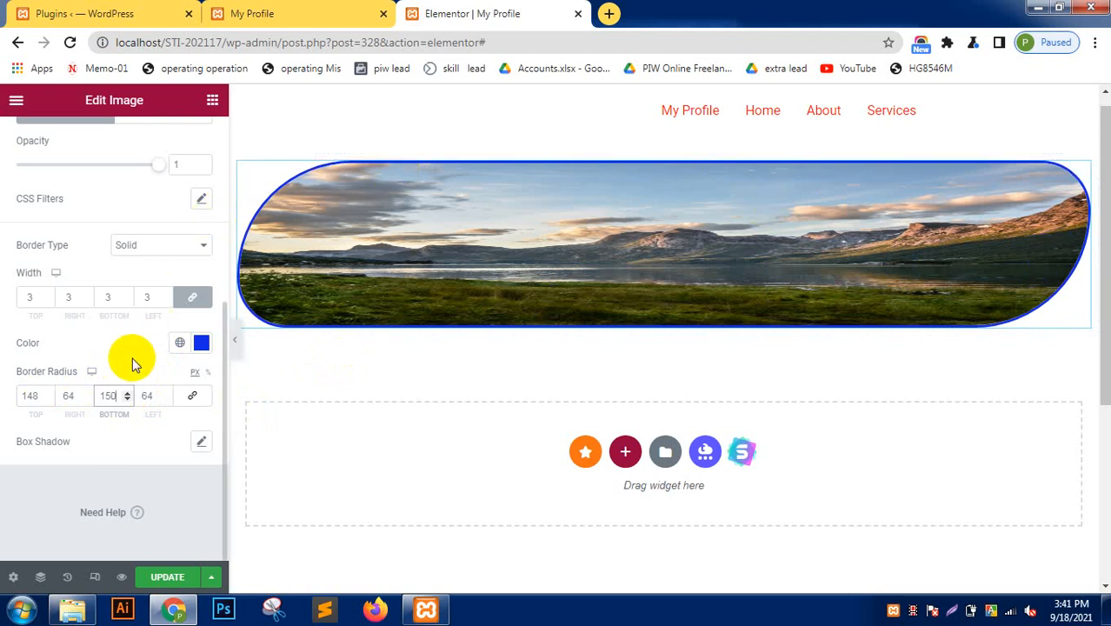
click(485, 295)
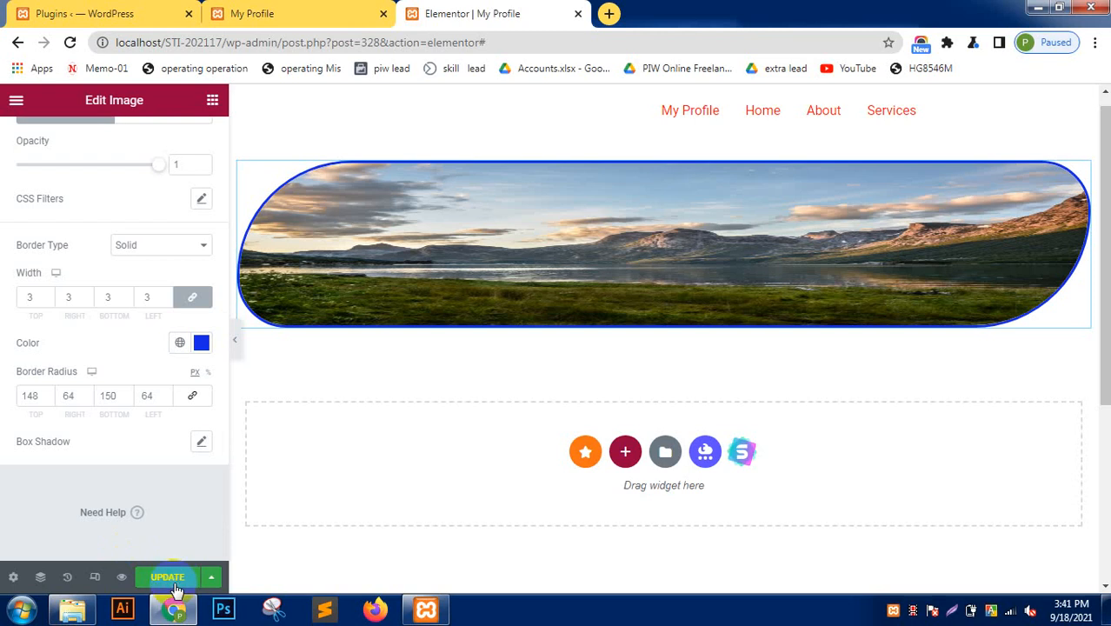
Reload the live My Profile page to check the saved banner, then return to Elementor.
click(280, 10)
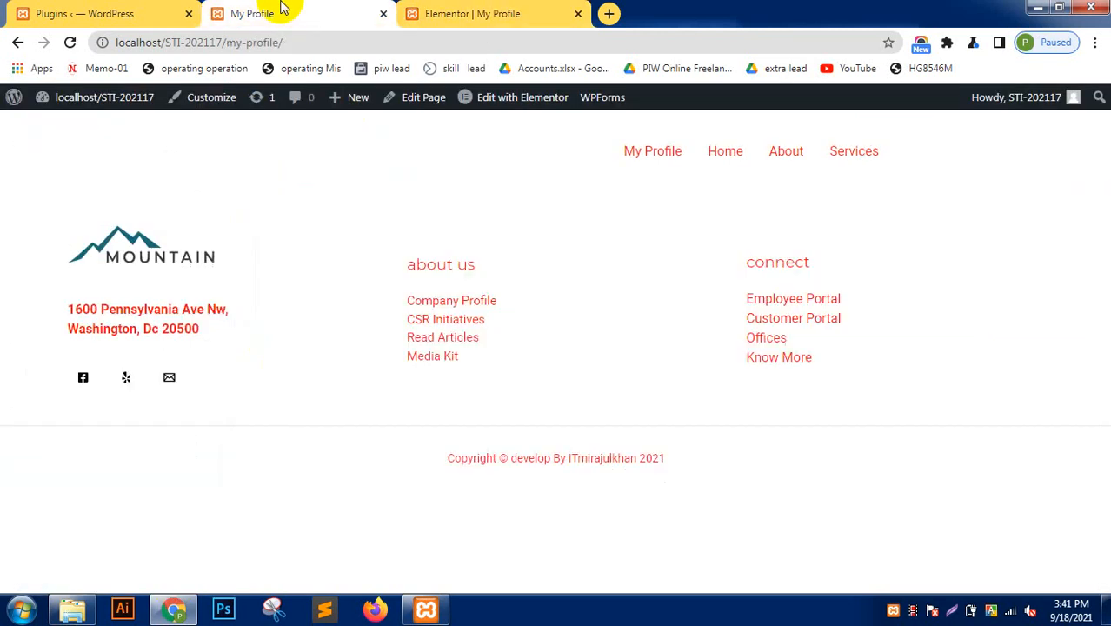
click(416, 9)
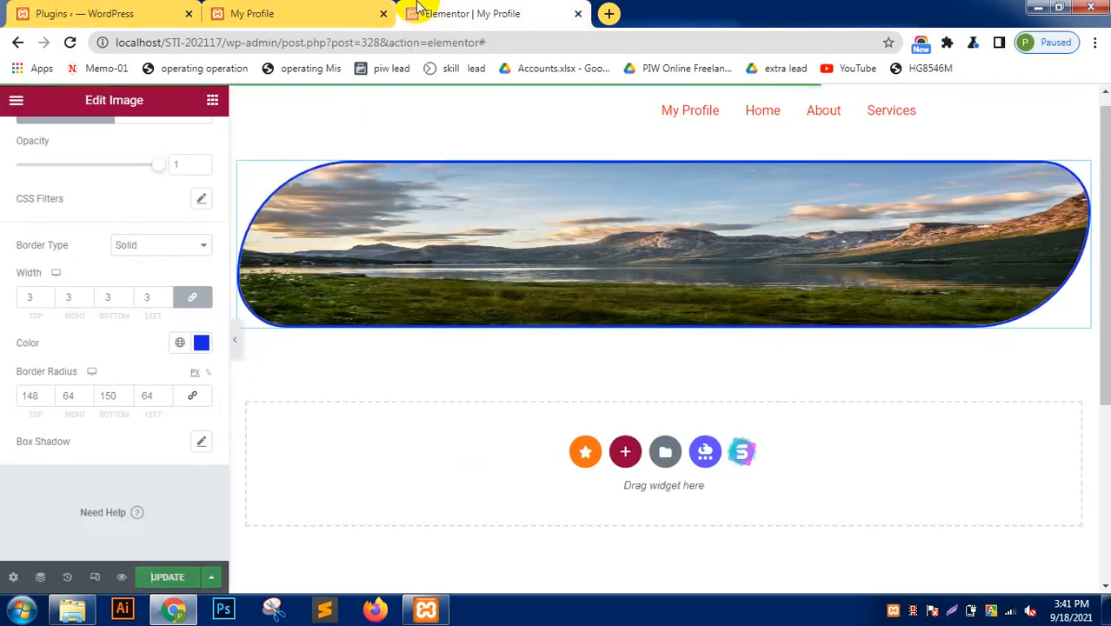
click(261, 12)
click(71, 43)
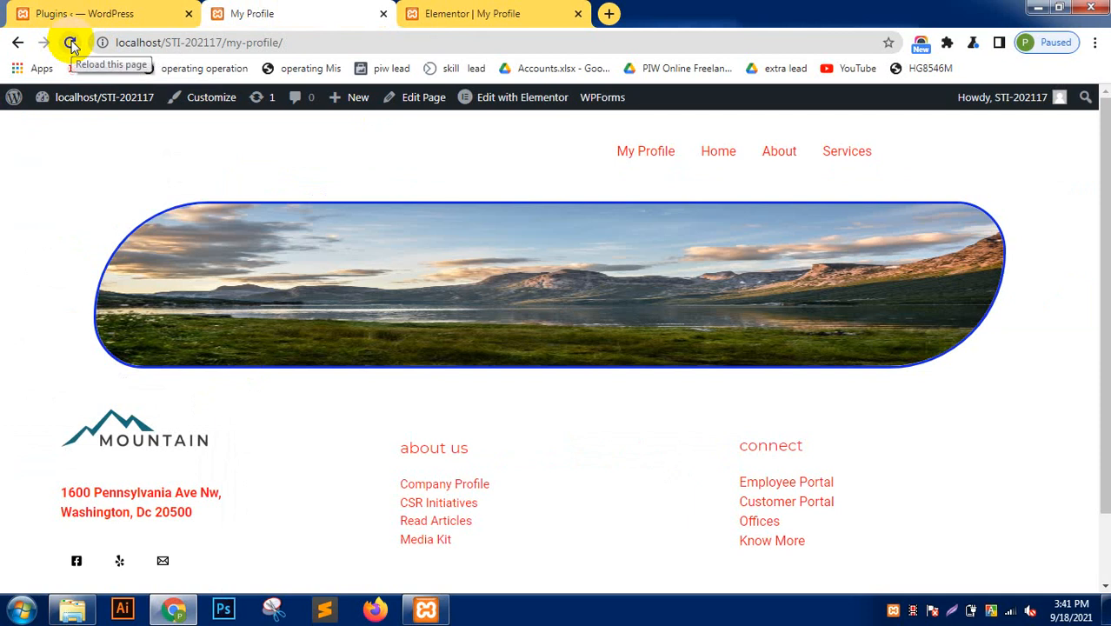
click(553, 9)
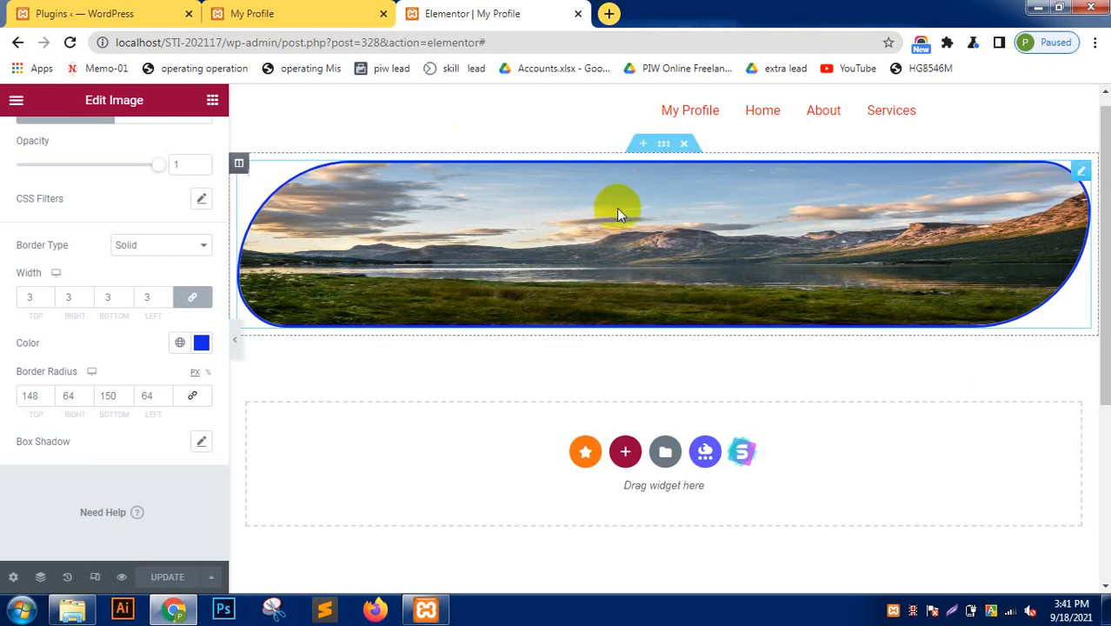
click(322, 8)
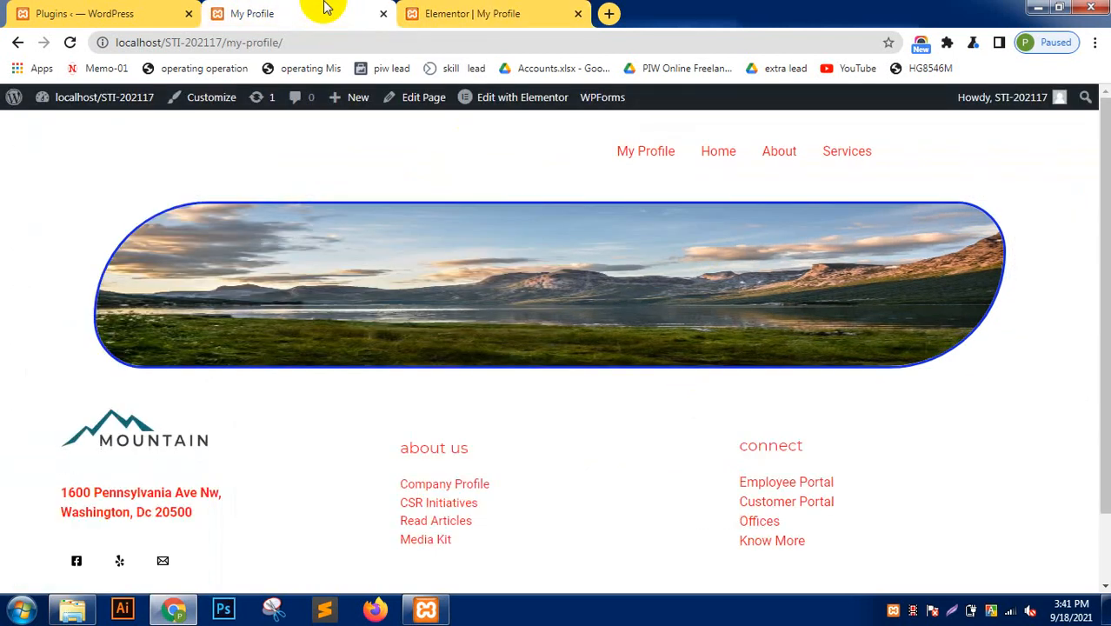
click(513, 7)
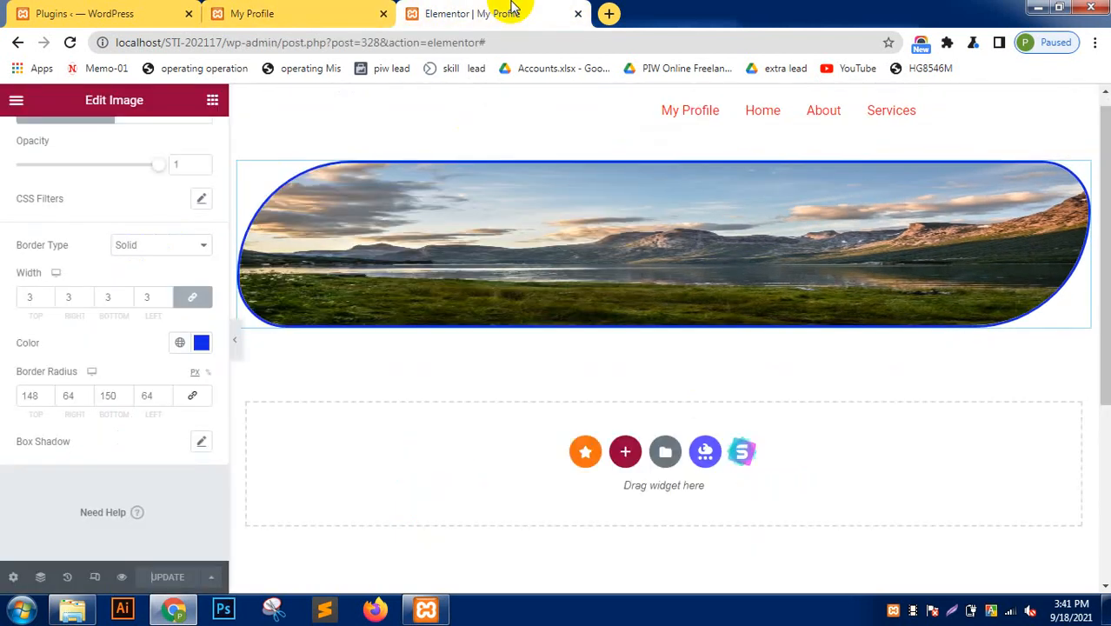
Add a two-column section below the banner and open the widget library for its left column.
click(626, 451)
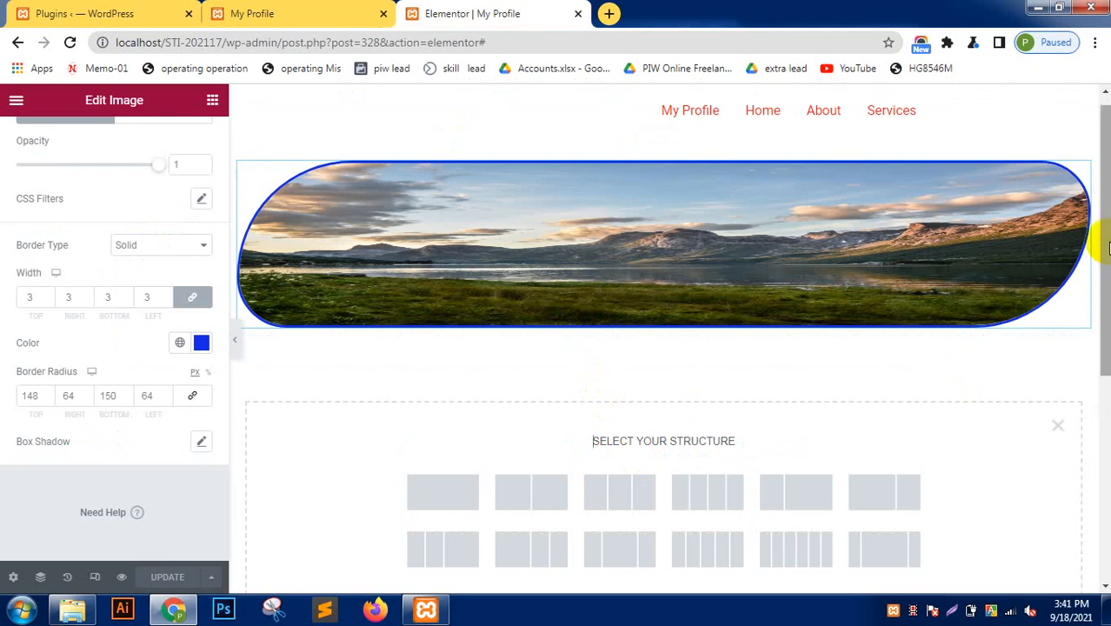
drag(1106, 247, 1093, 385)
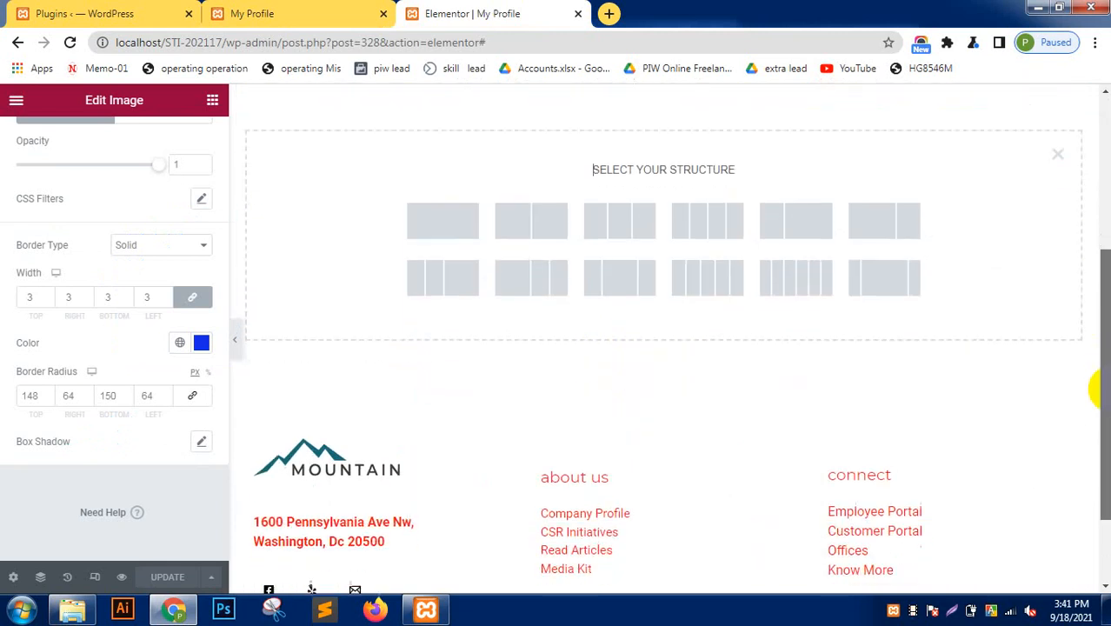
click(538, 210)
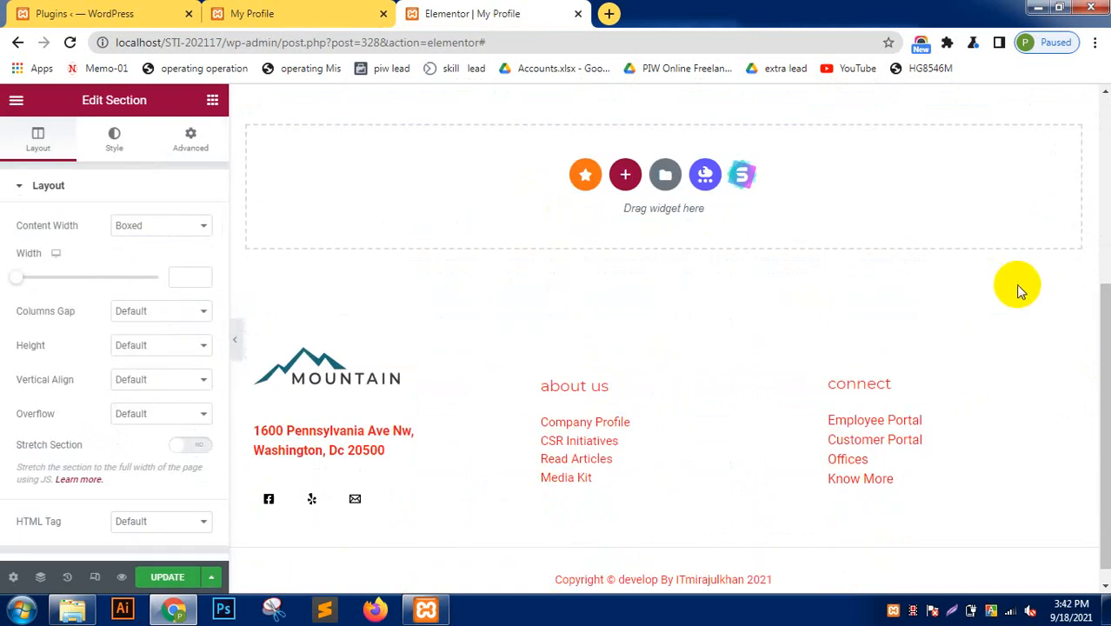
drag(1099, 313, 1105, 122)
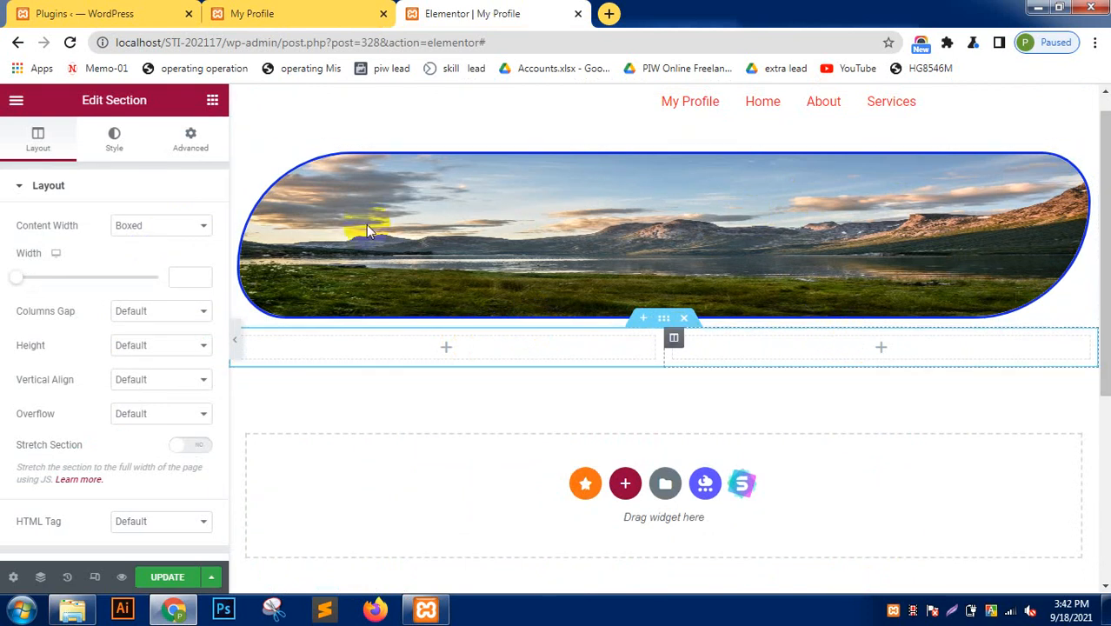
click(463, 352)
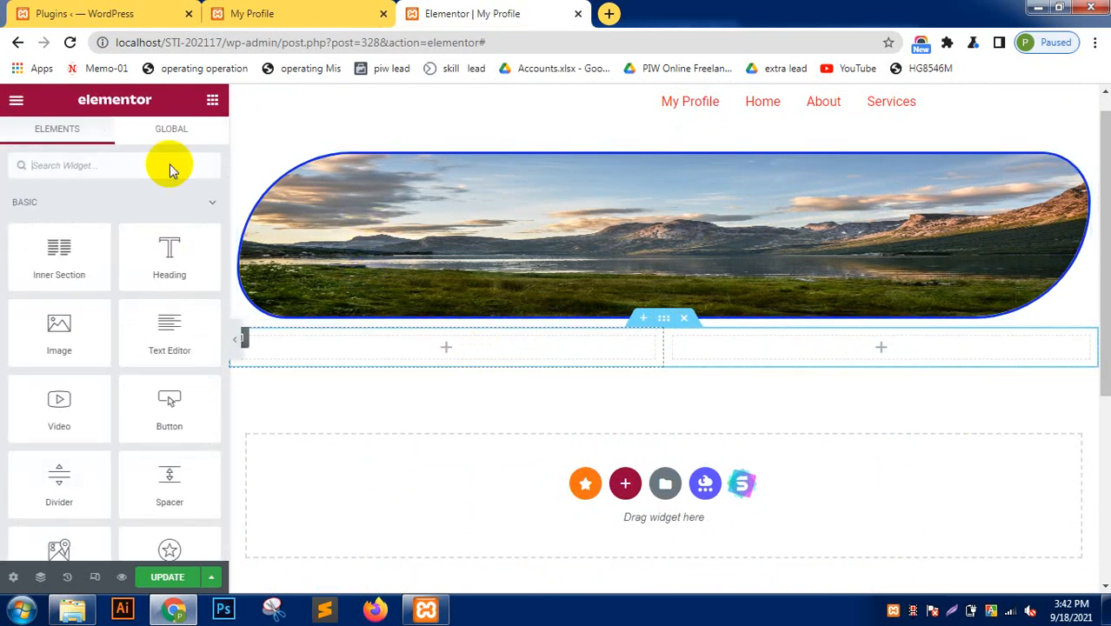
Search the widget library for 'head' and place a Heading widget in the left column.
click(133, 165)
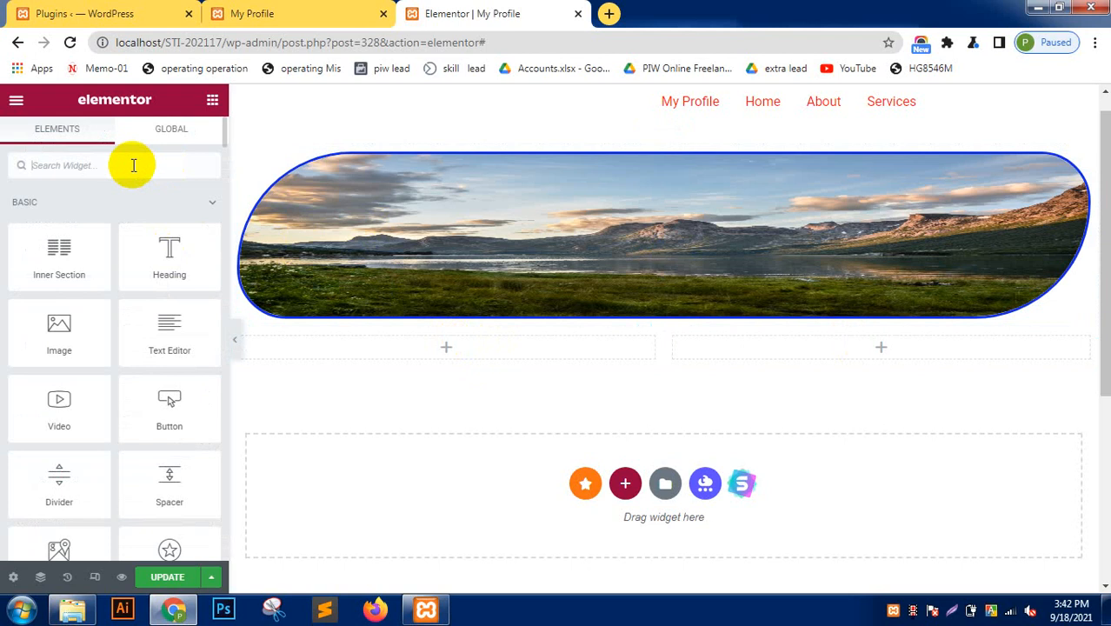
text(head)
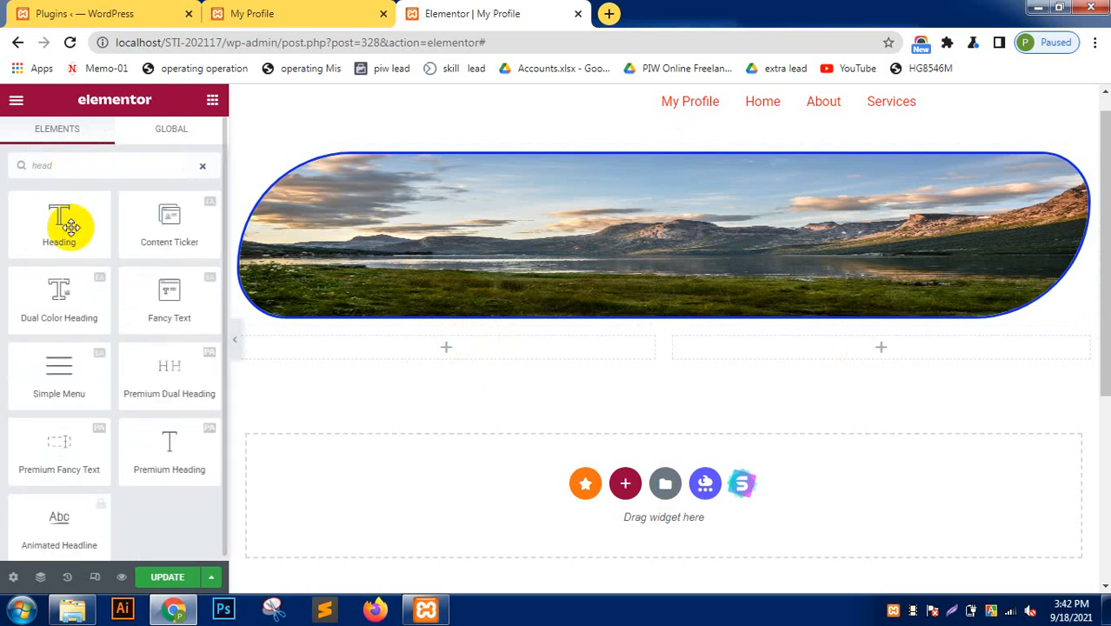
drag(60, 236, 343, 350)
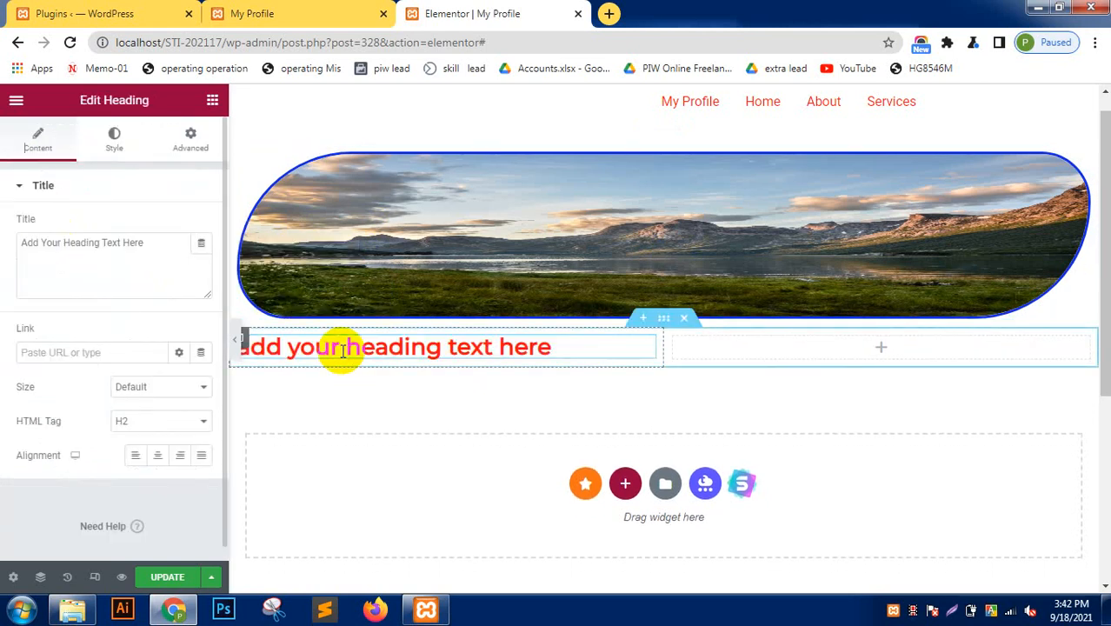
Replace the heading's placeholder title with 'Nature Performance Deteilas'.
click(144, 245)
triple_click(122, 237)
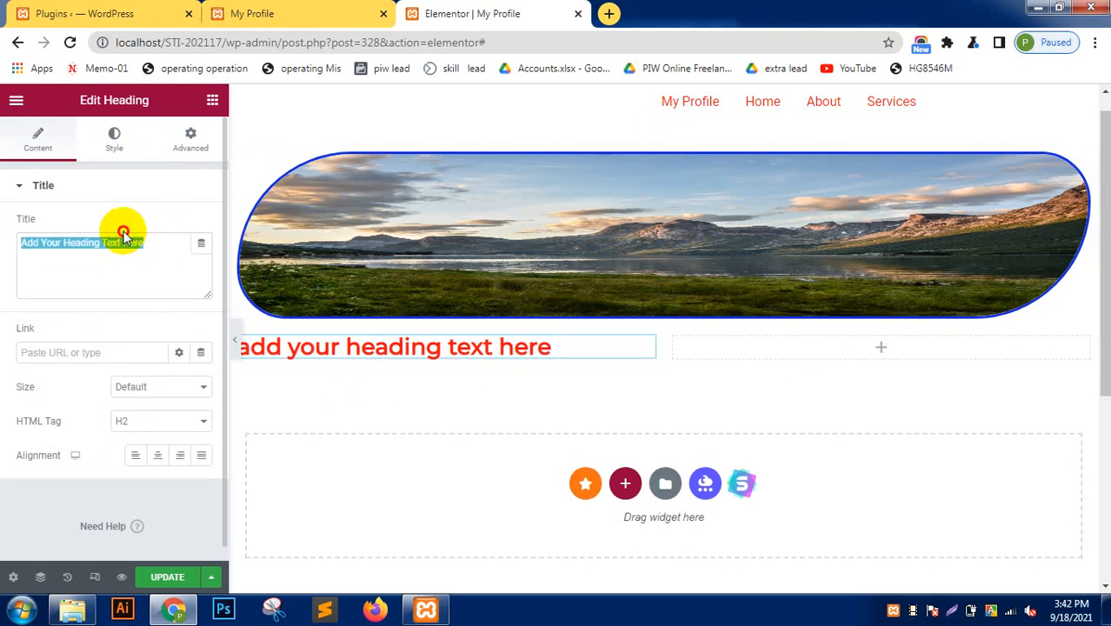
click(121, 238)
triple_click(121, 237)
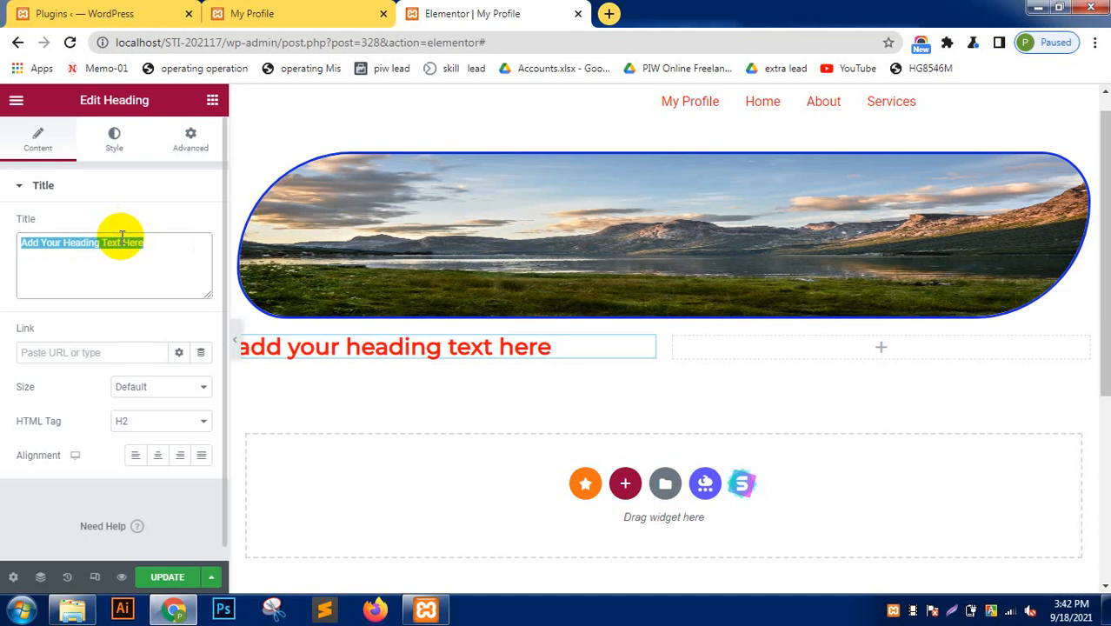
text(Nature P)
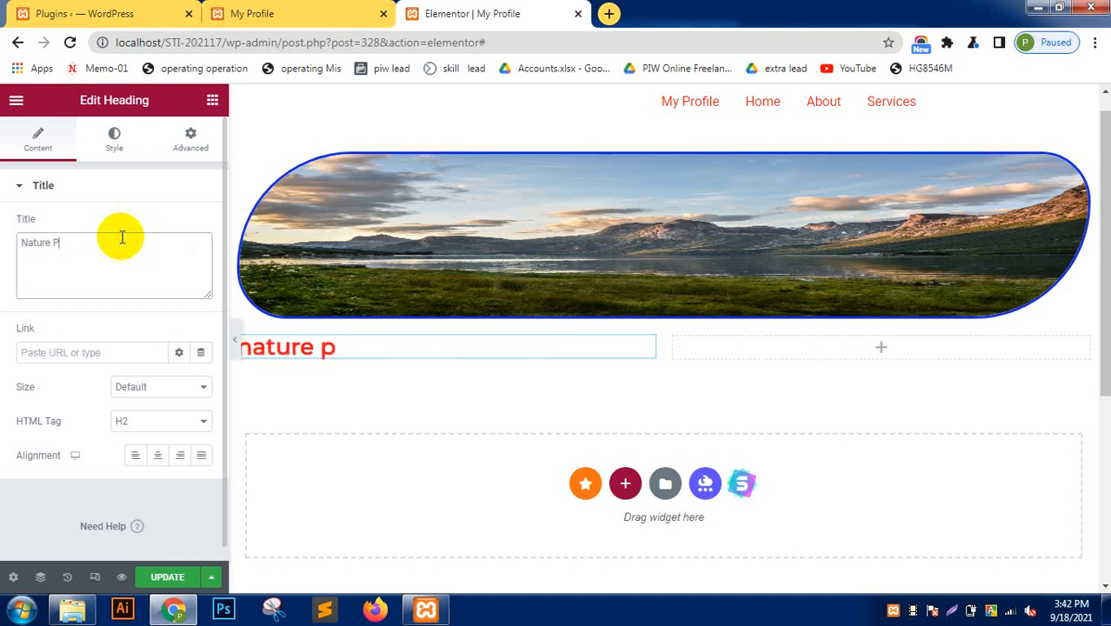
text(erform)
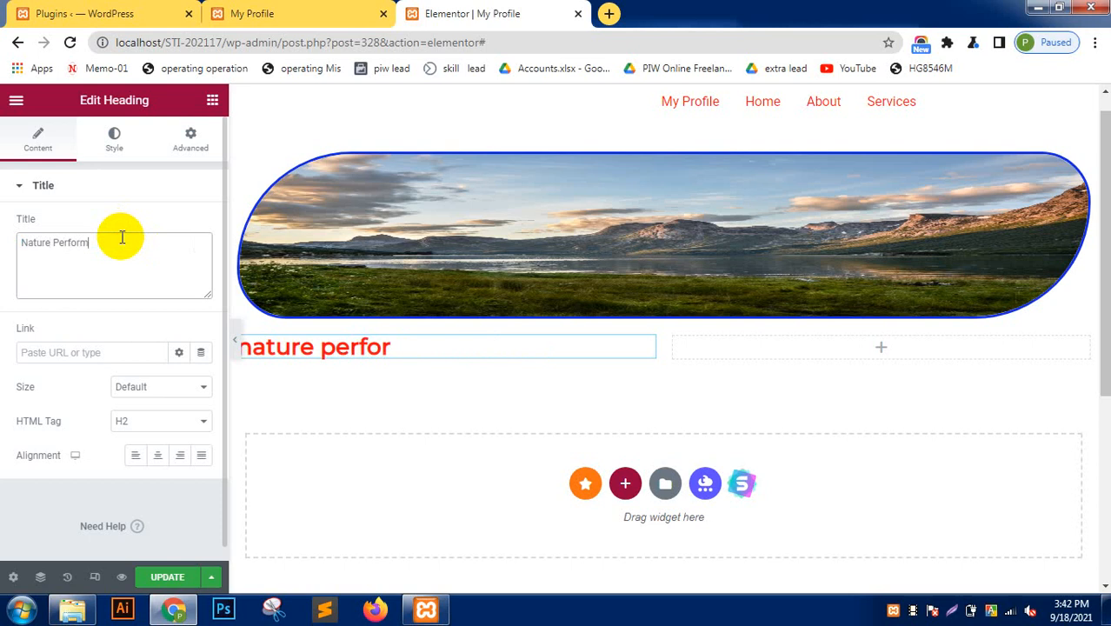
text(ance Deteilas)
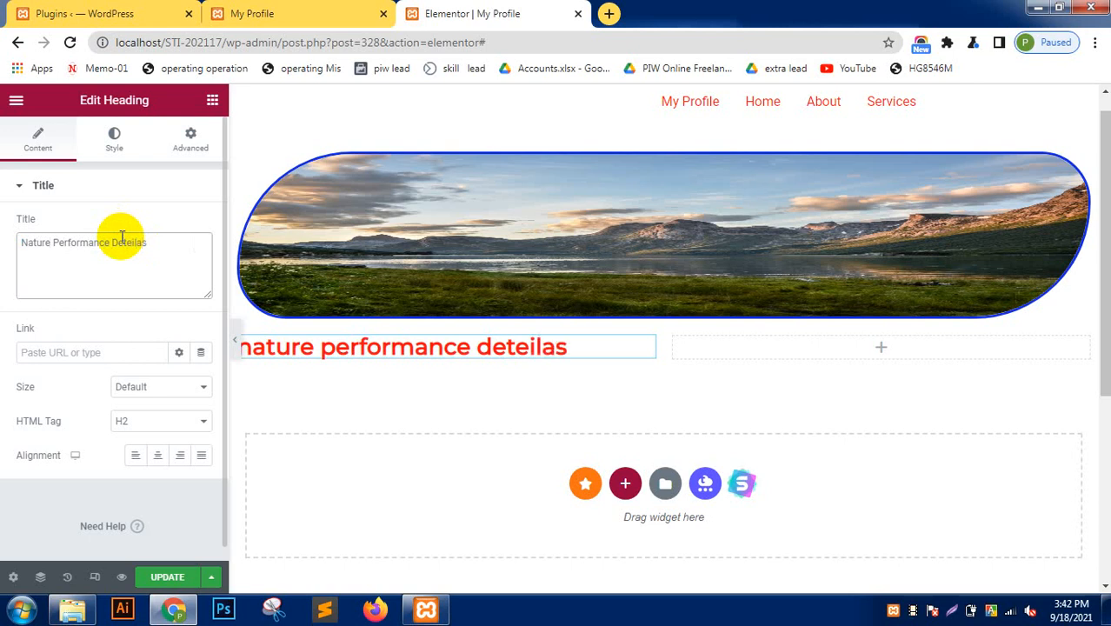
click(104, 352)
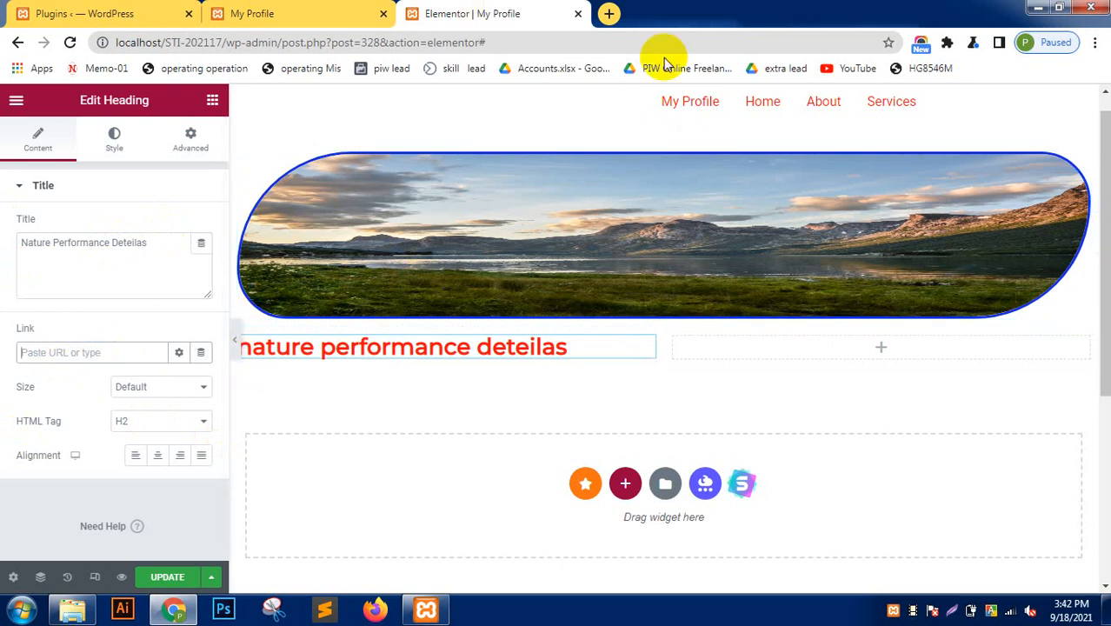
Google the author's channel name in a new tab, then return to the Elementor tab.
click(610, 13)
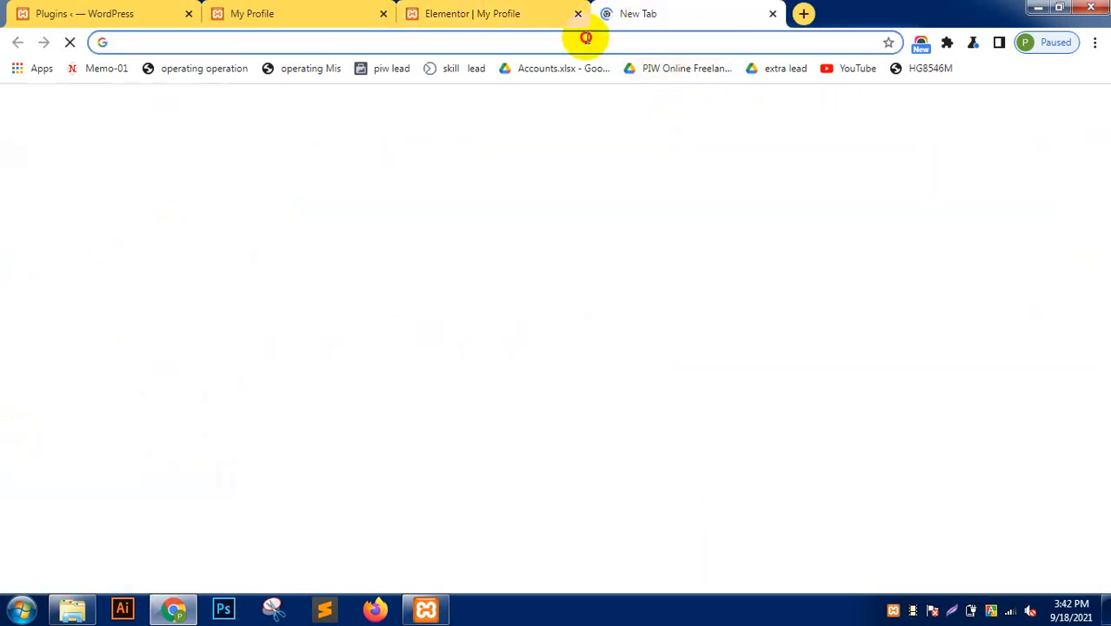
click(587, 39)
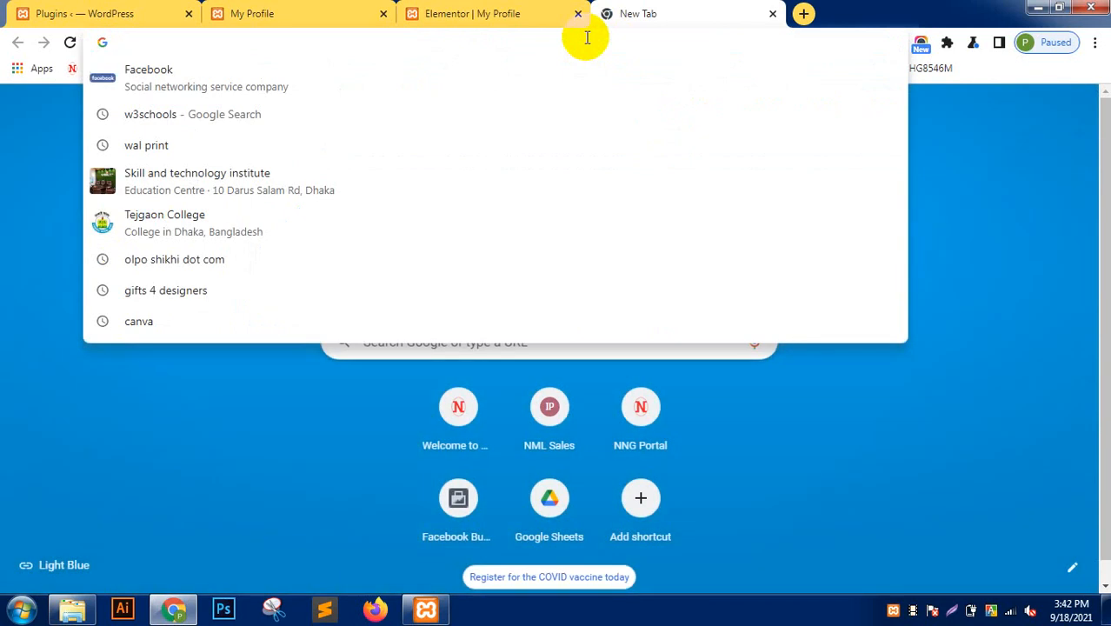
text(itmi)
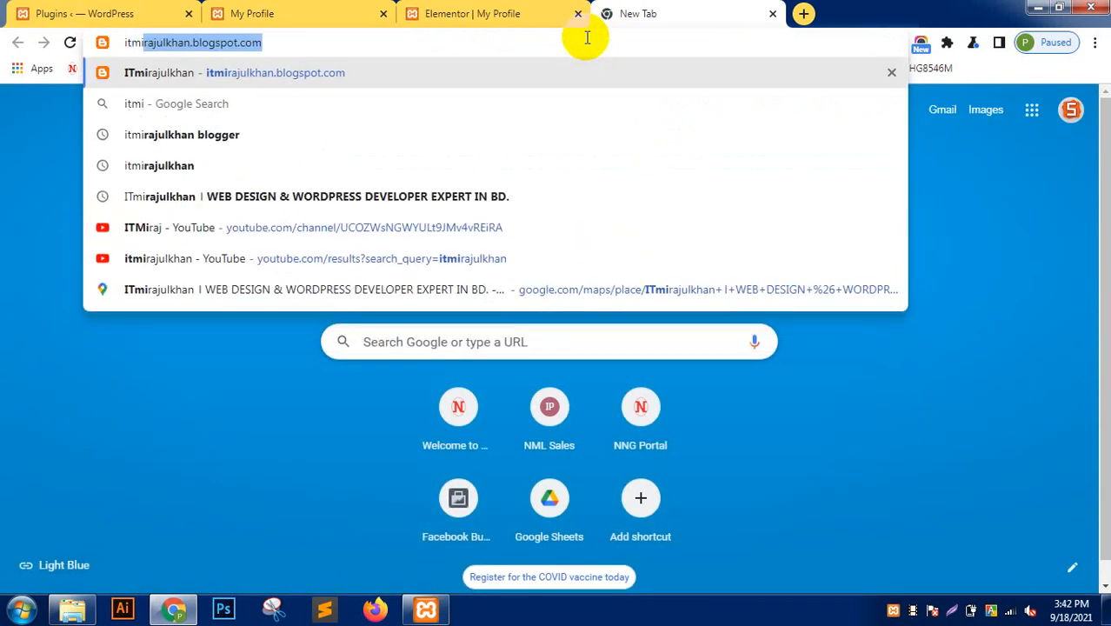
text(rajulkhan)
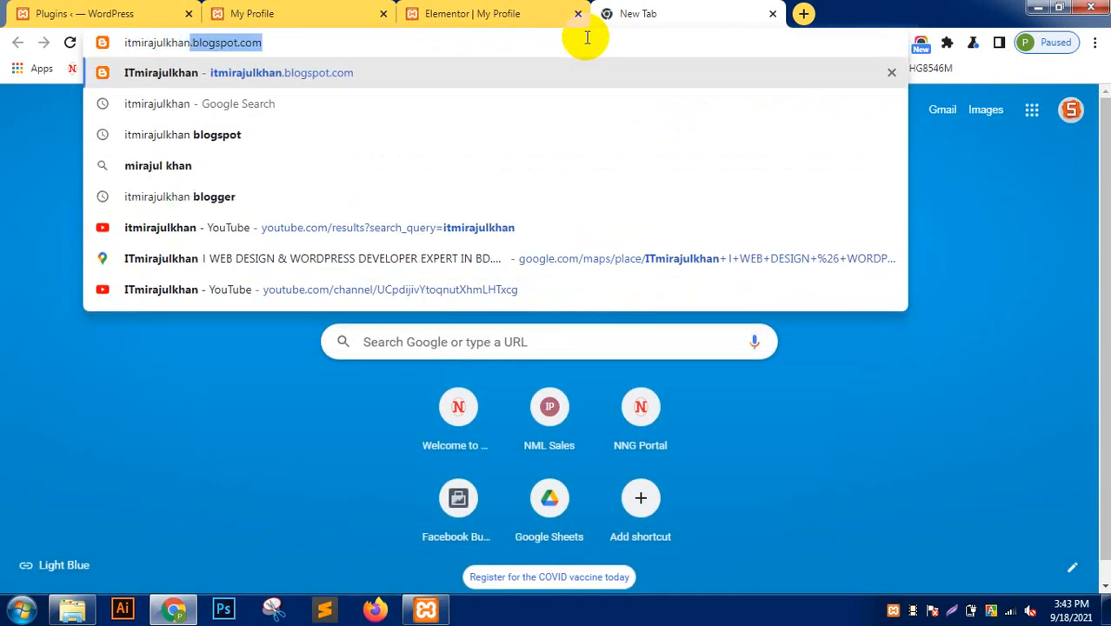
key(Delete)
key(Return)
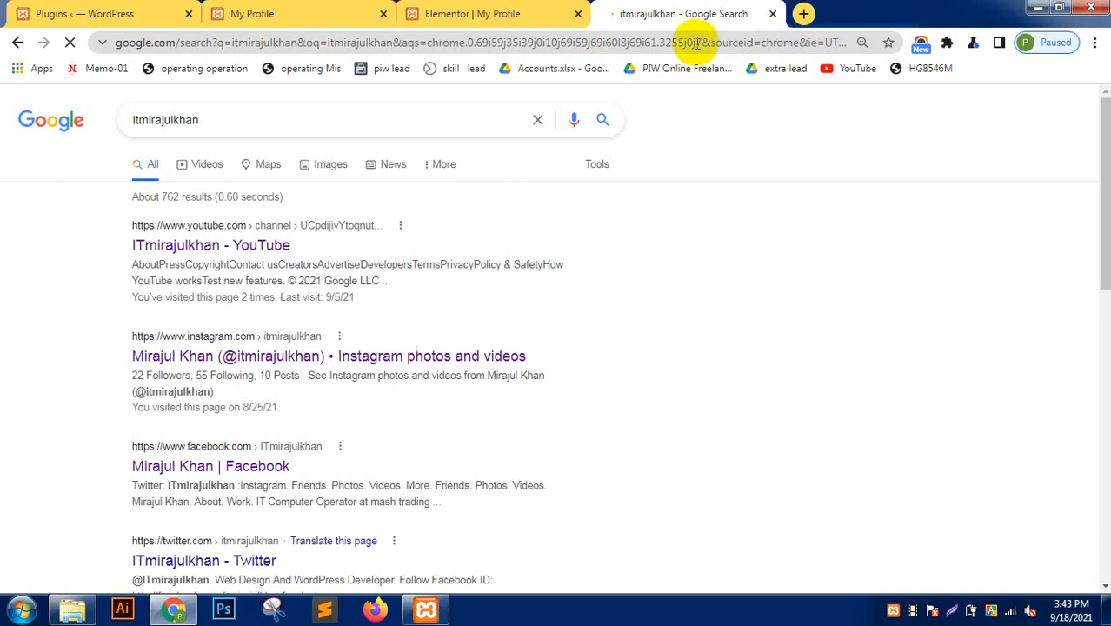
click(689, 48)
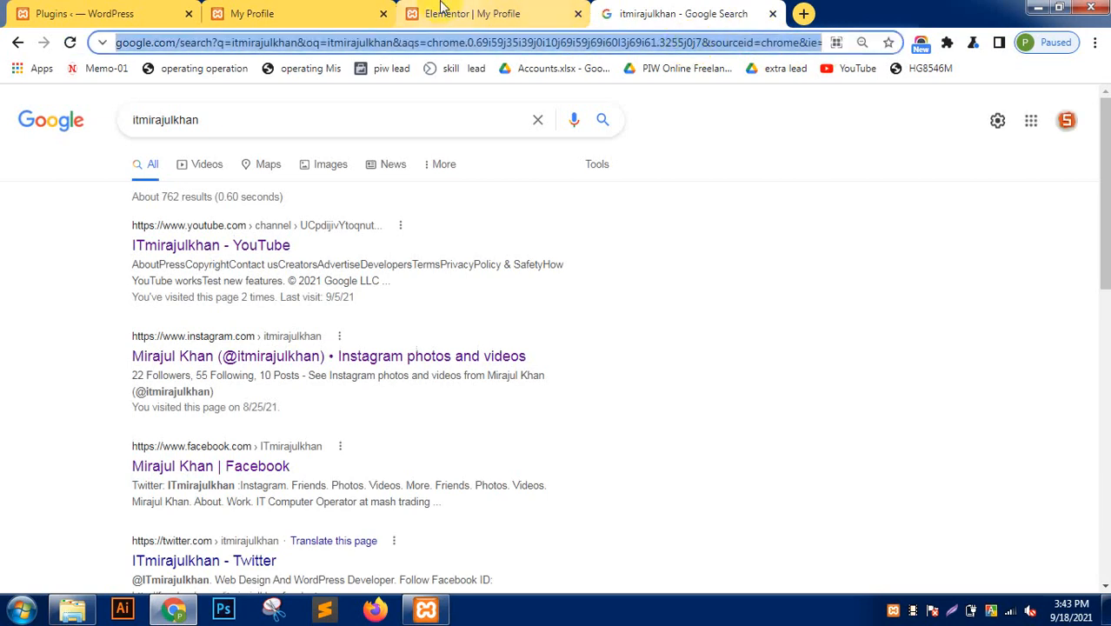
click(471, 14)
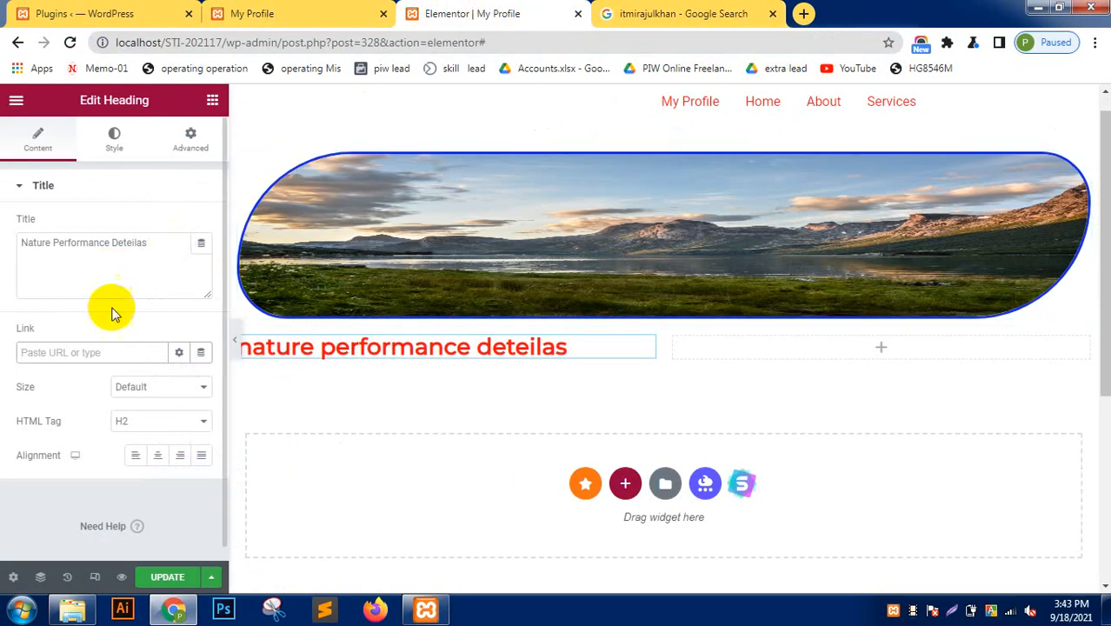
Paste the copied Google search page URL as the heading's link.
click(89, 352)
key(ctrl+v)
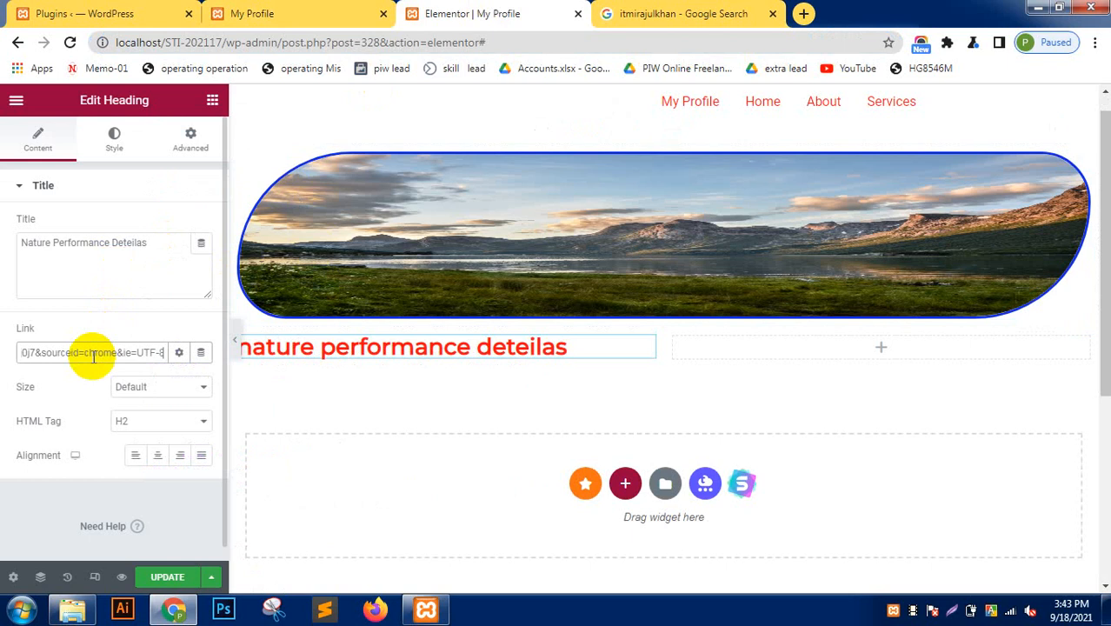
click(3, 303)
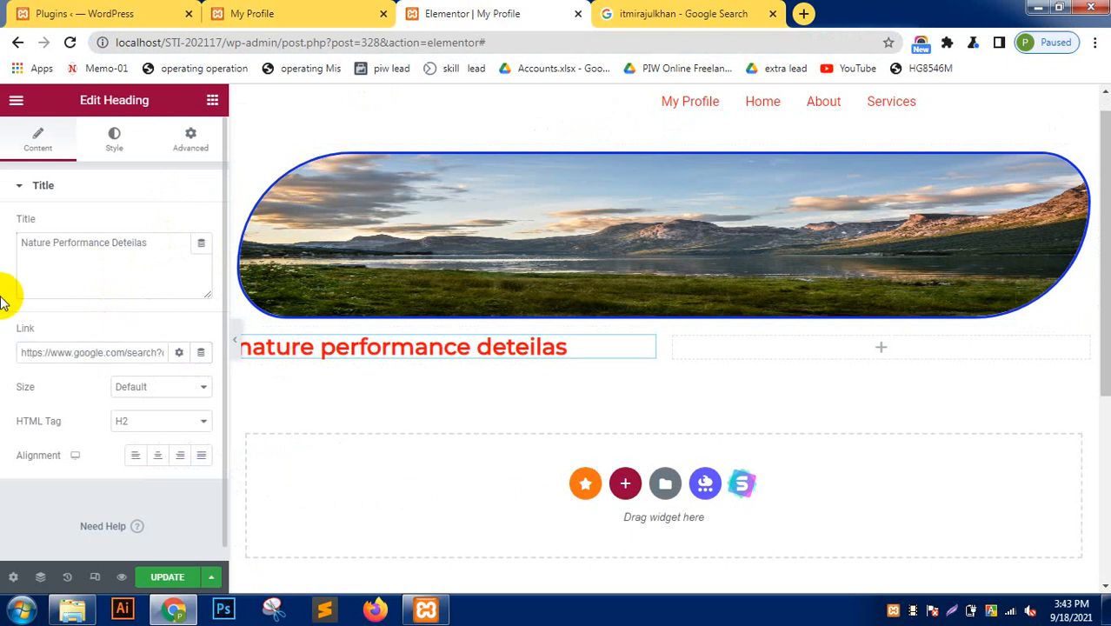
Set the heading size to Large after trying XL and Medium.
click(167, 386)
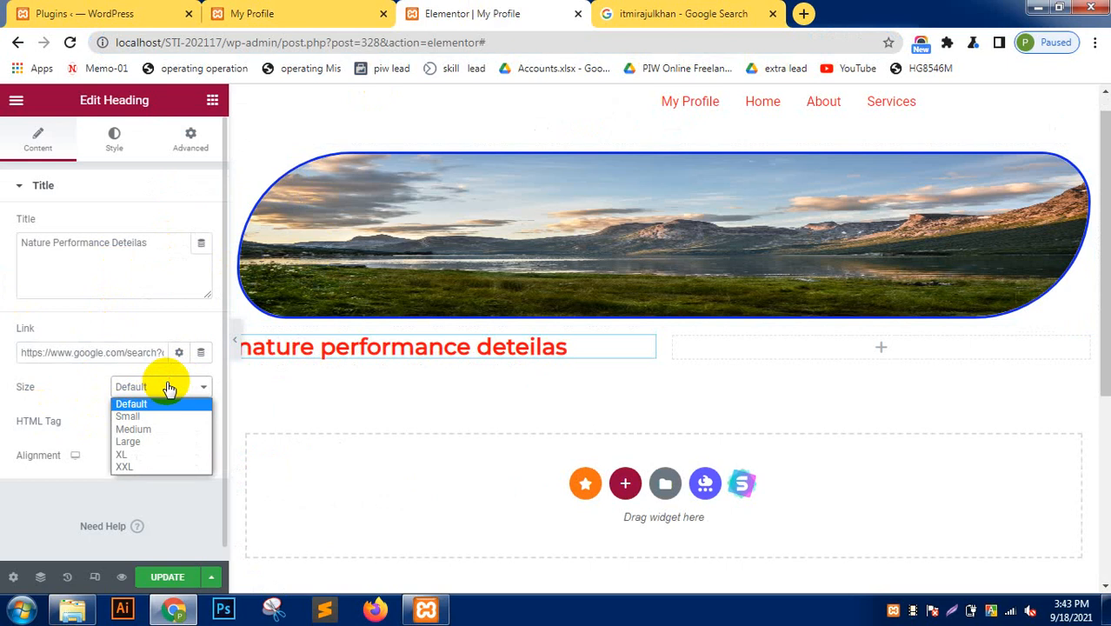
click(149, 454)
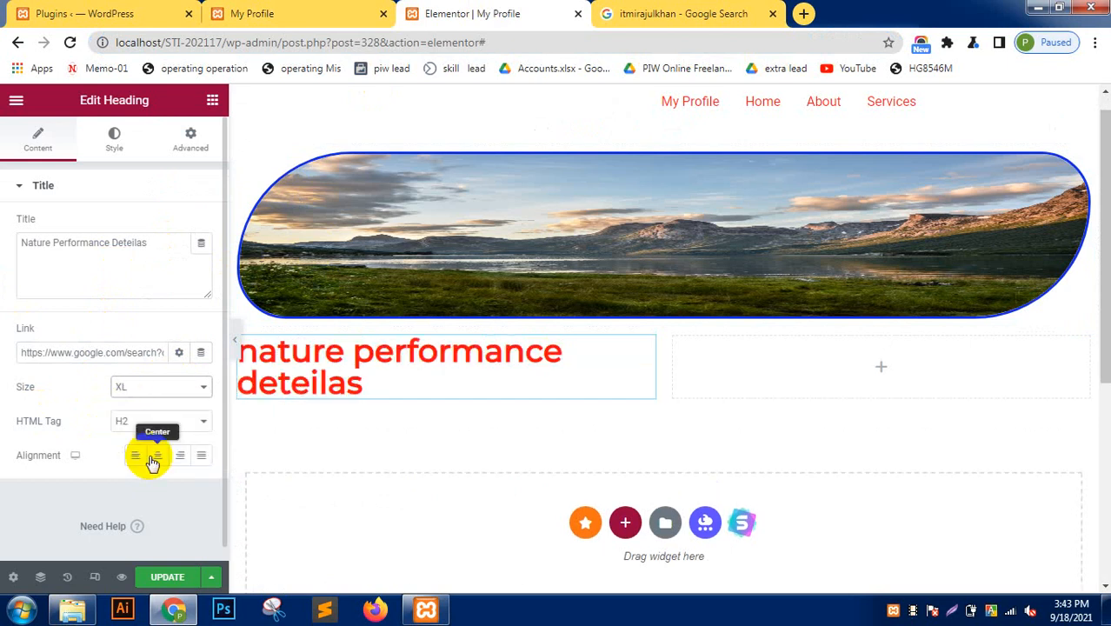
click(189, 389)
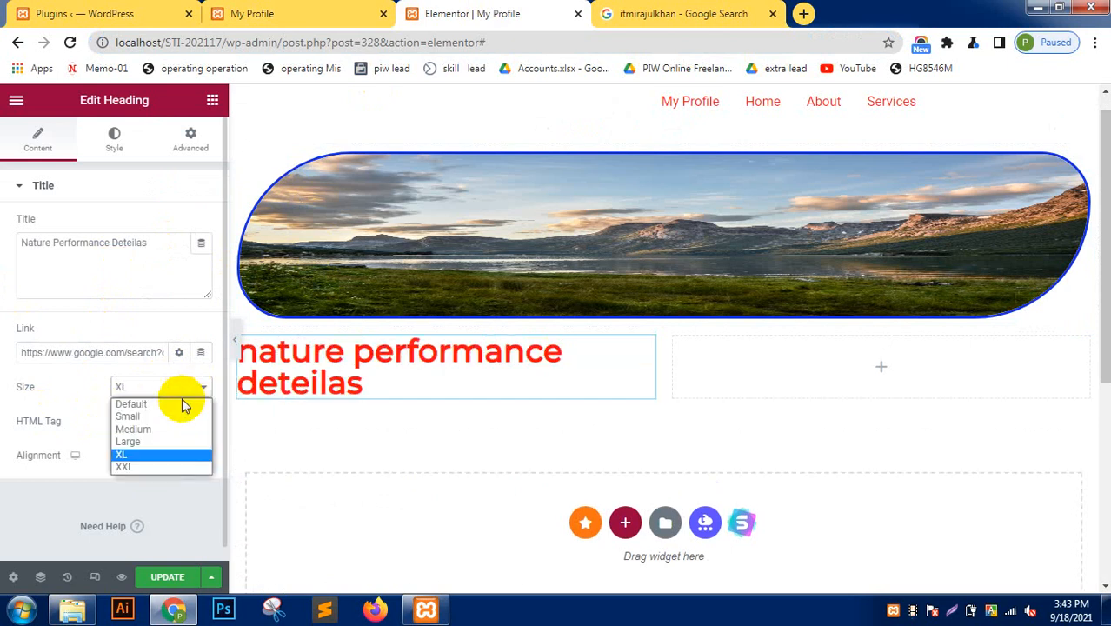
click(165, 429)
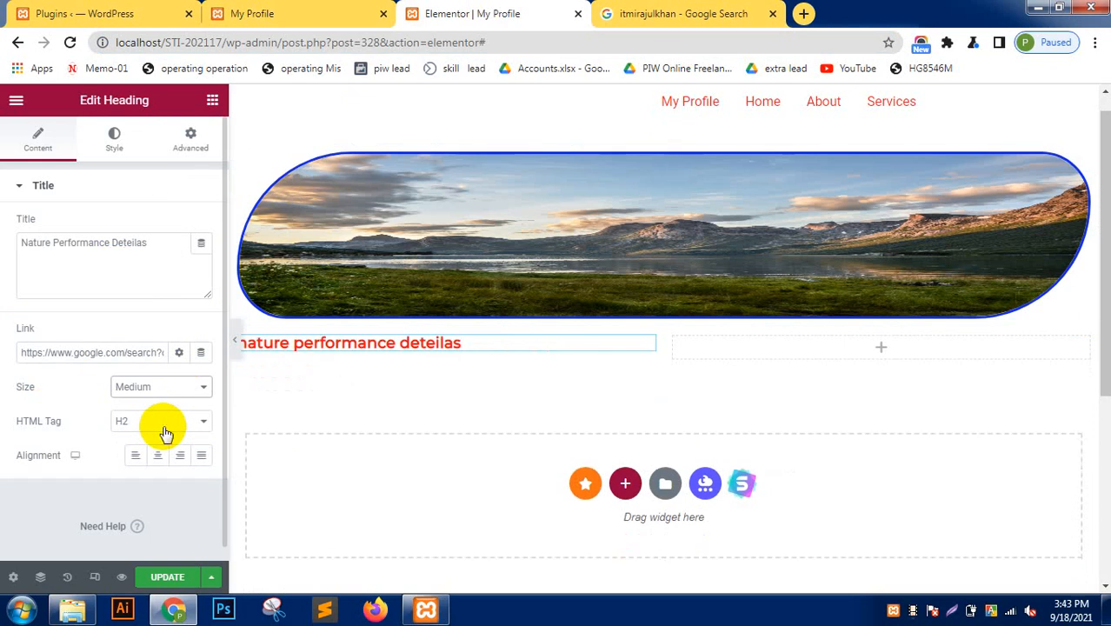
click(176, 388)
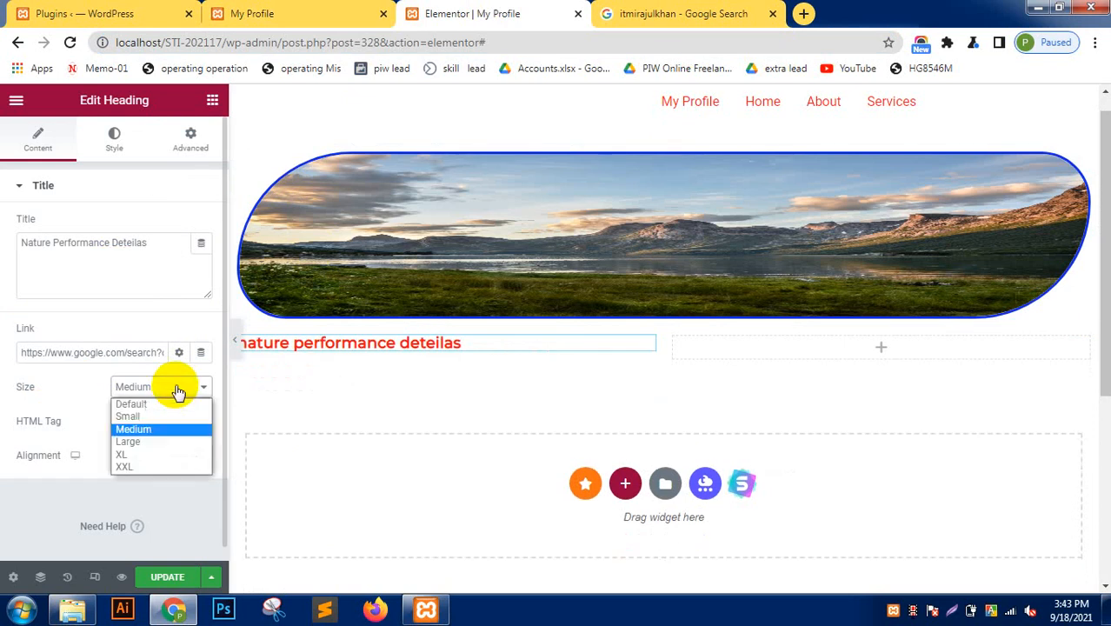
click(165, 442)
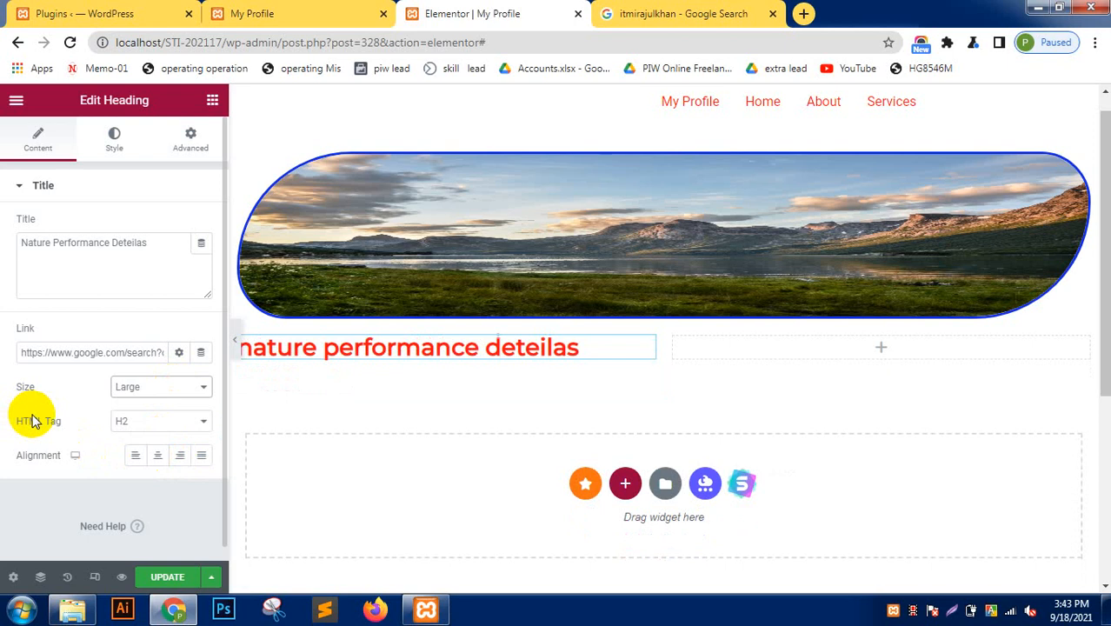
Make the heading an H1 tag and centre it in its column.
click(194, 424)
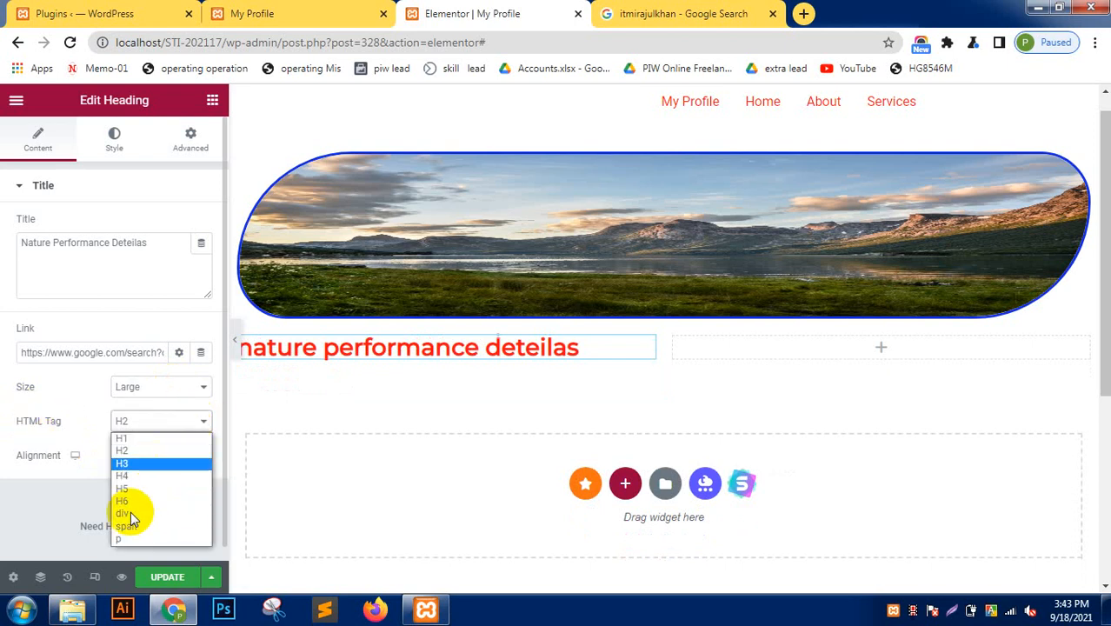
click(166, 437)
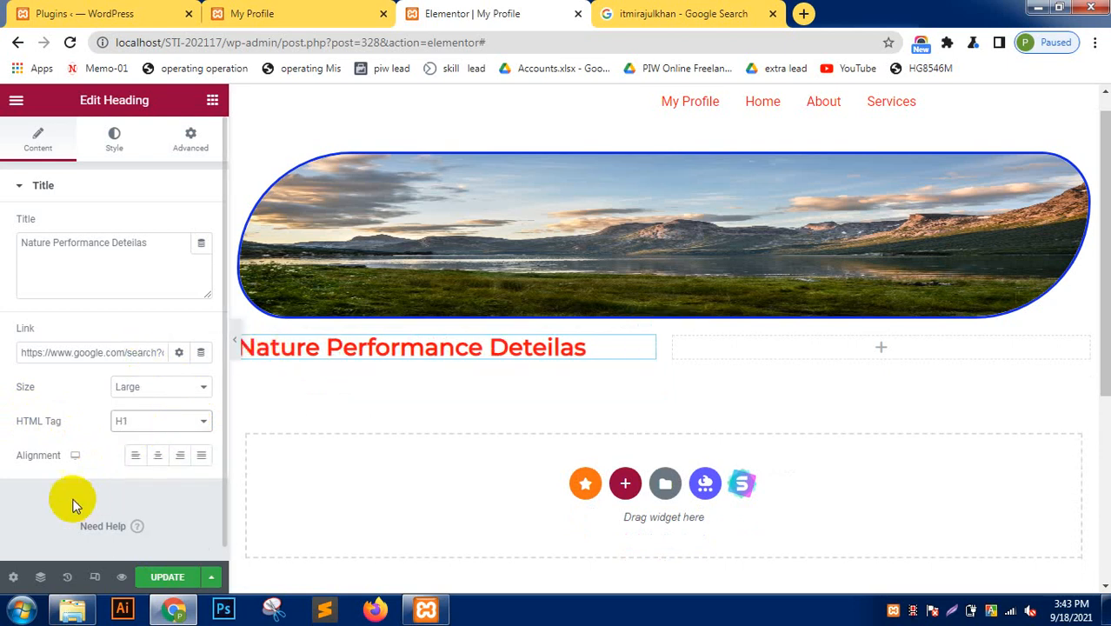
click(157, 461)
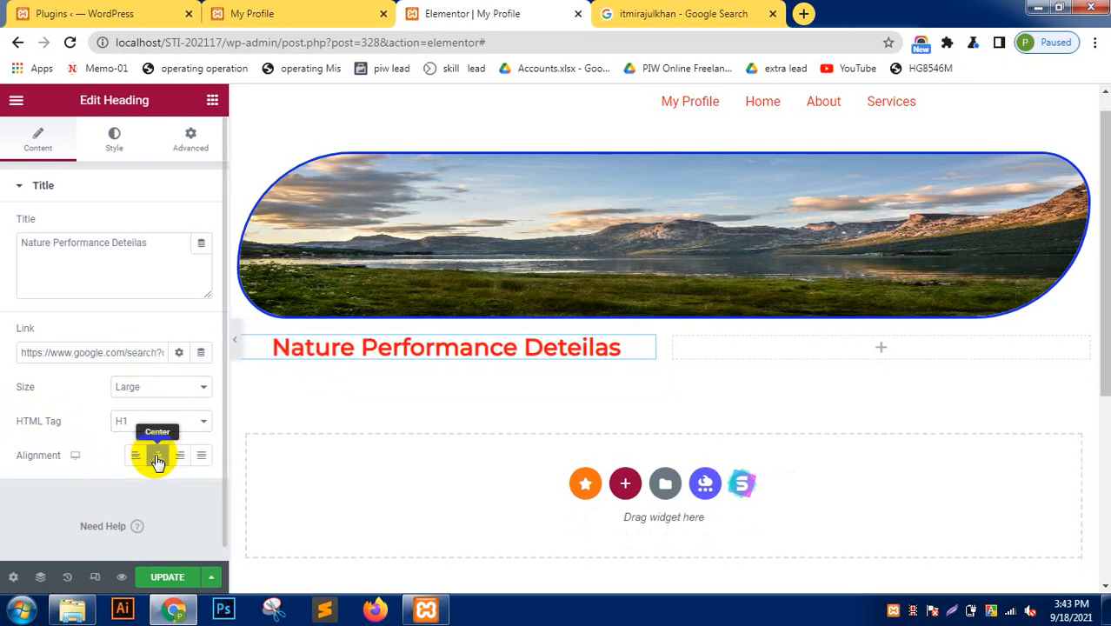
click(119, 142)
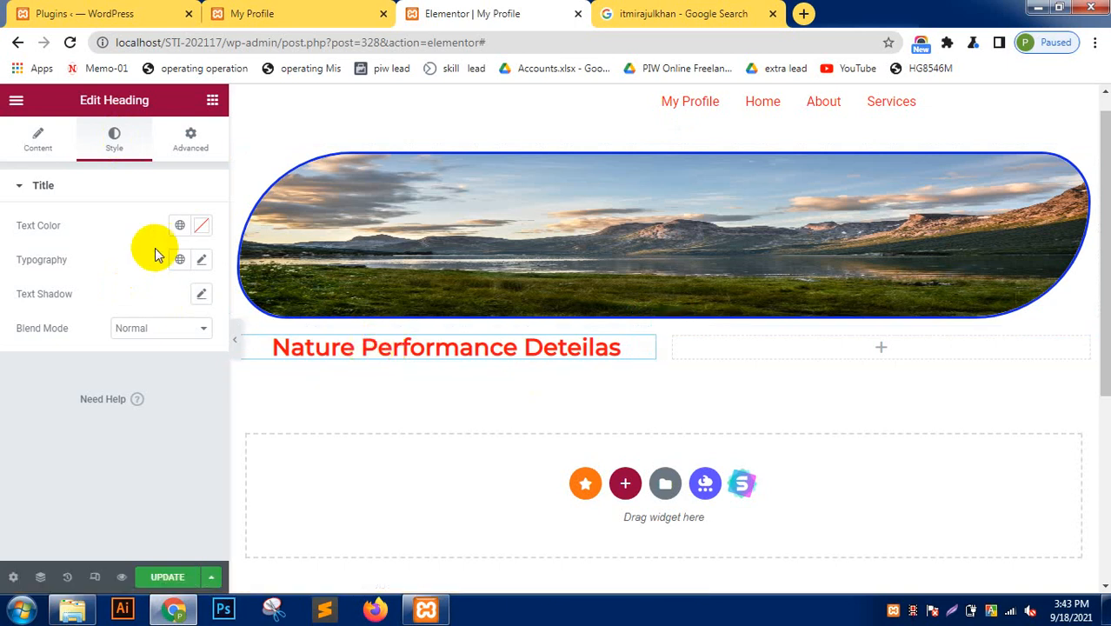
Colour the heading text bright blue.
click(203, 225)
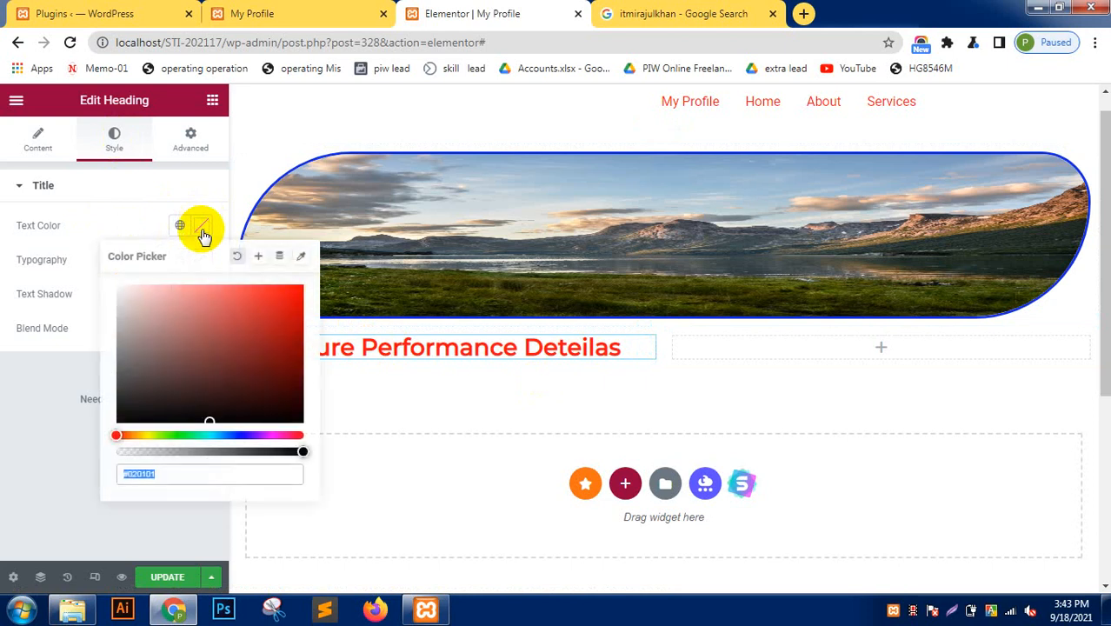
click(240, 435)
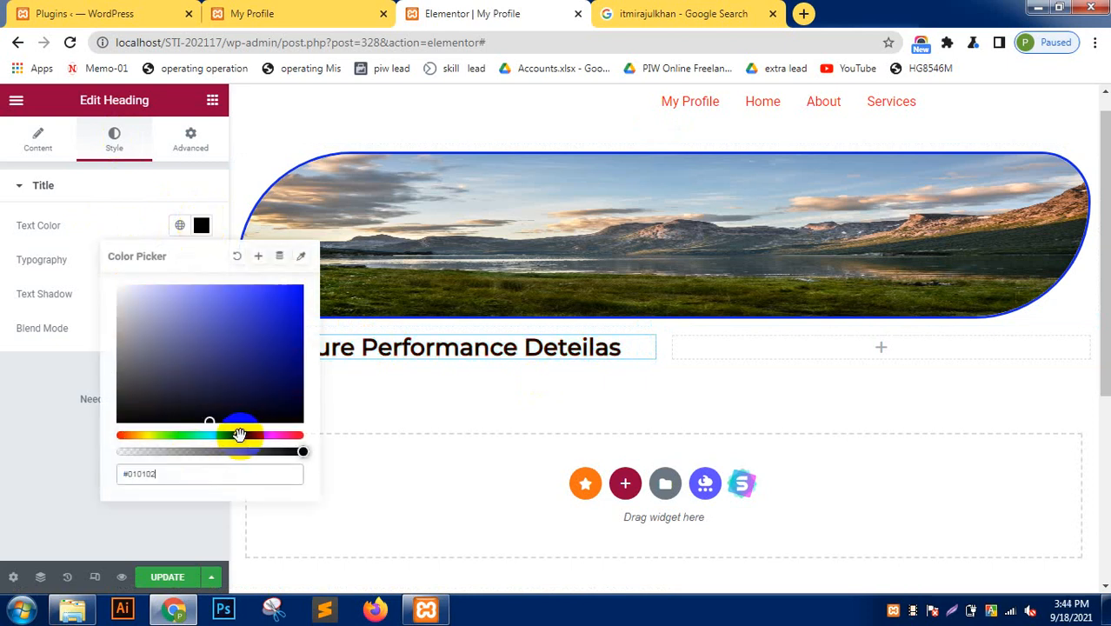
click(289, 294)
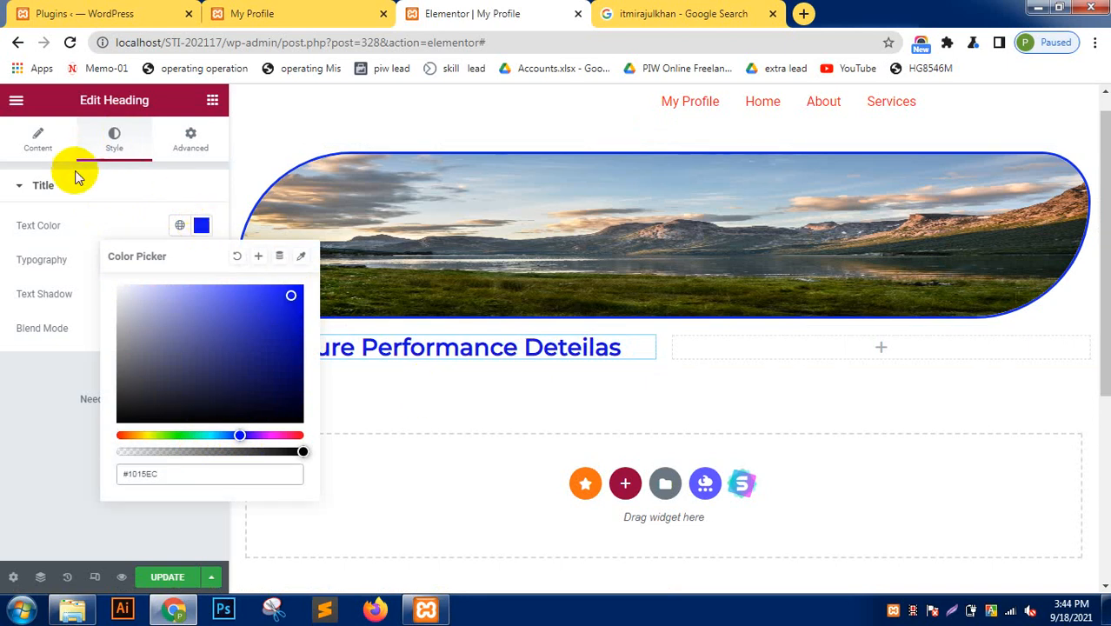
click(109, 202)
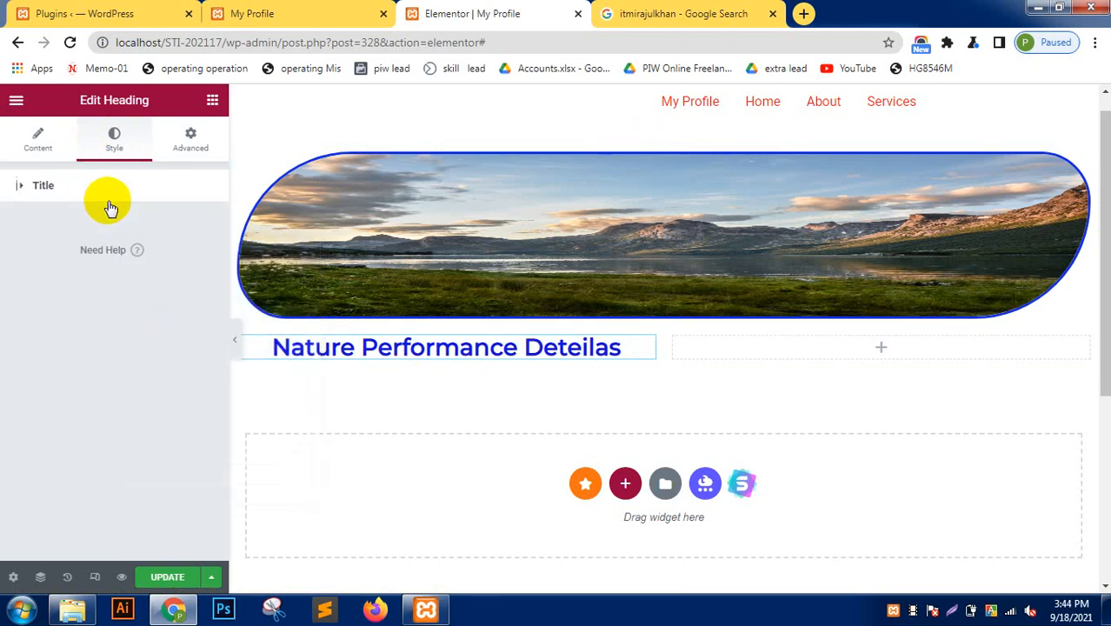
Open the heading's typography and keep the default font family.
click(48, 180)
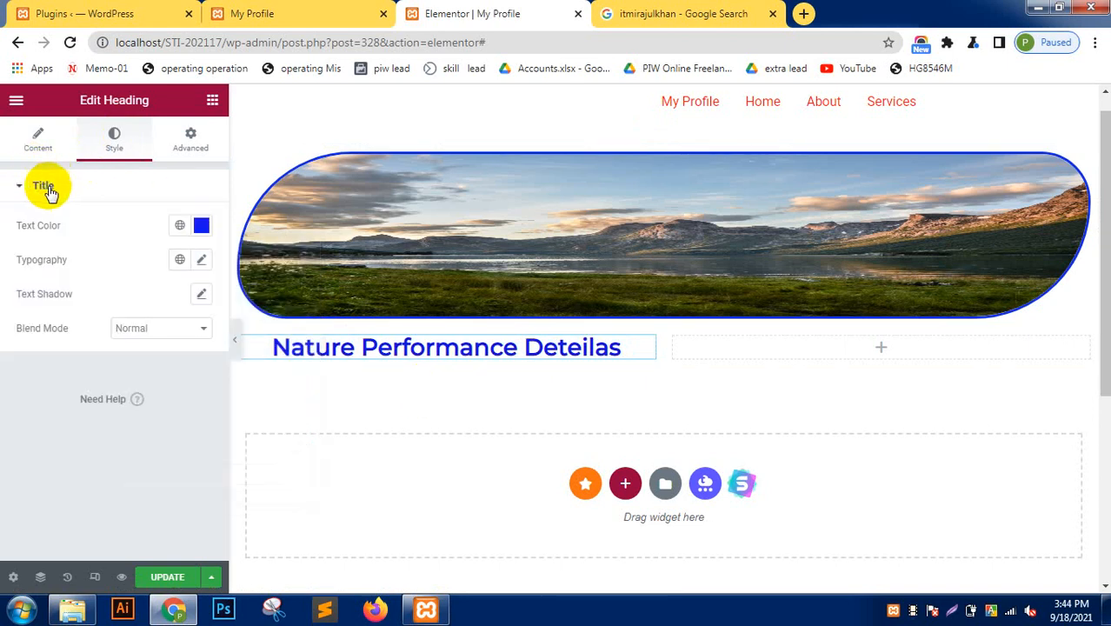
click(199, 260)
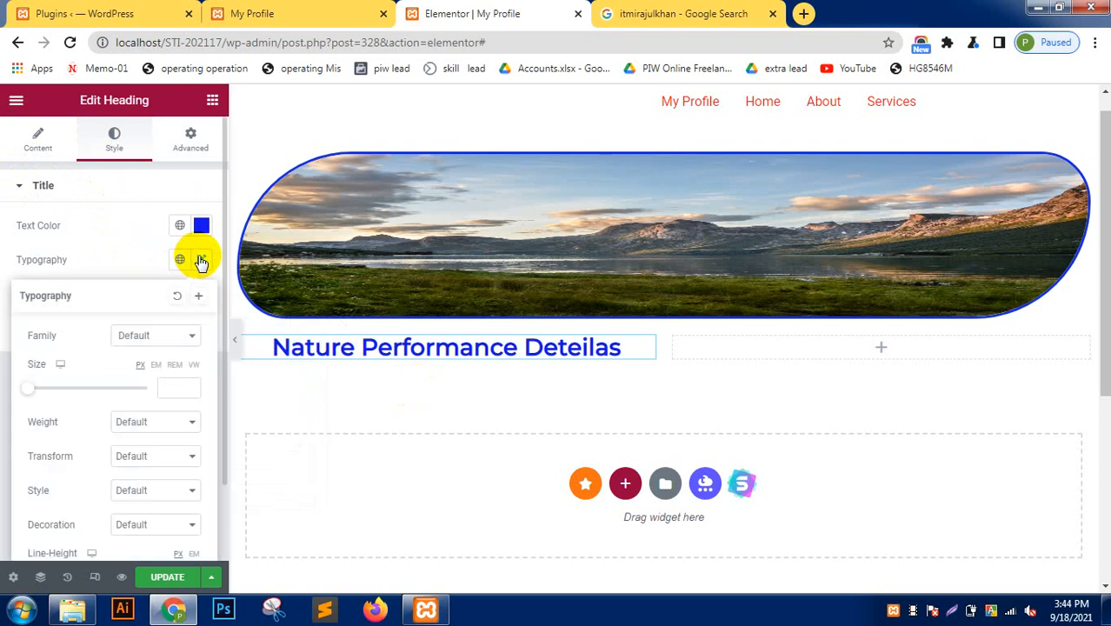
click(187, 338)
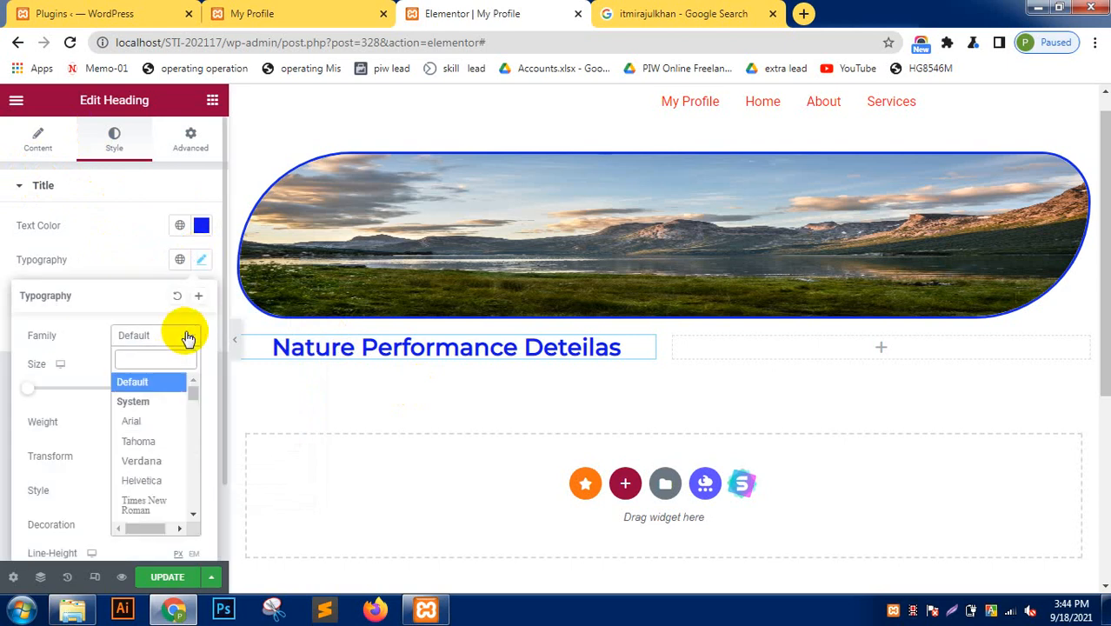
click(188, 338)
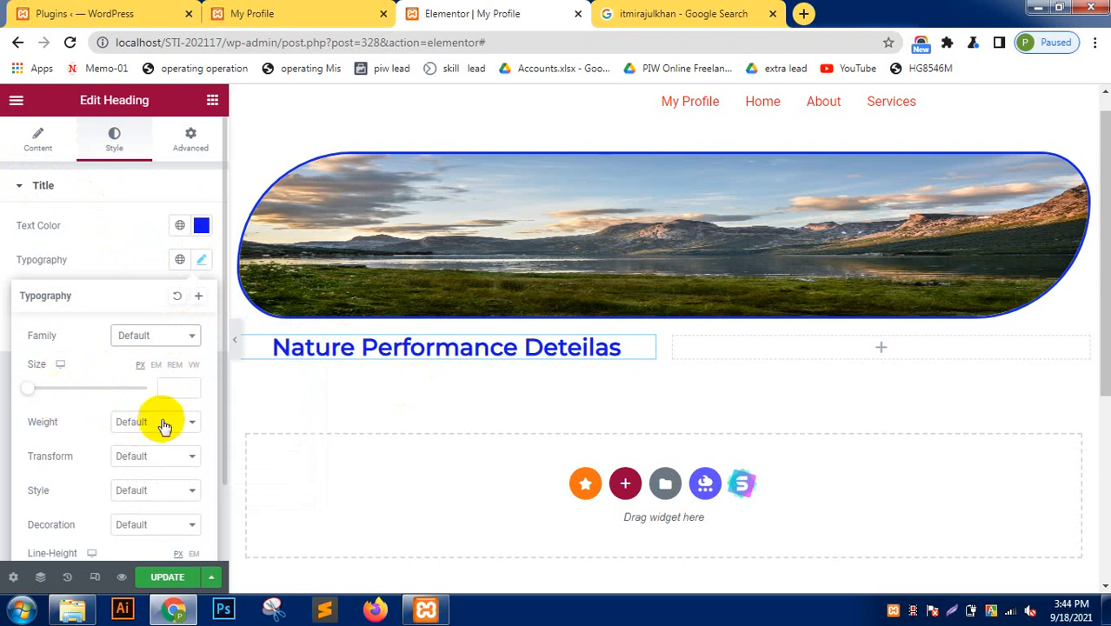
double_click(109, 203)
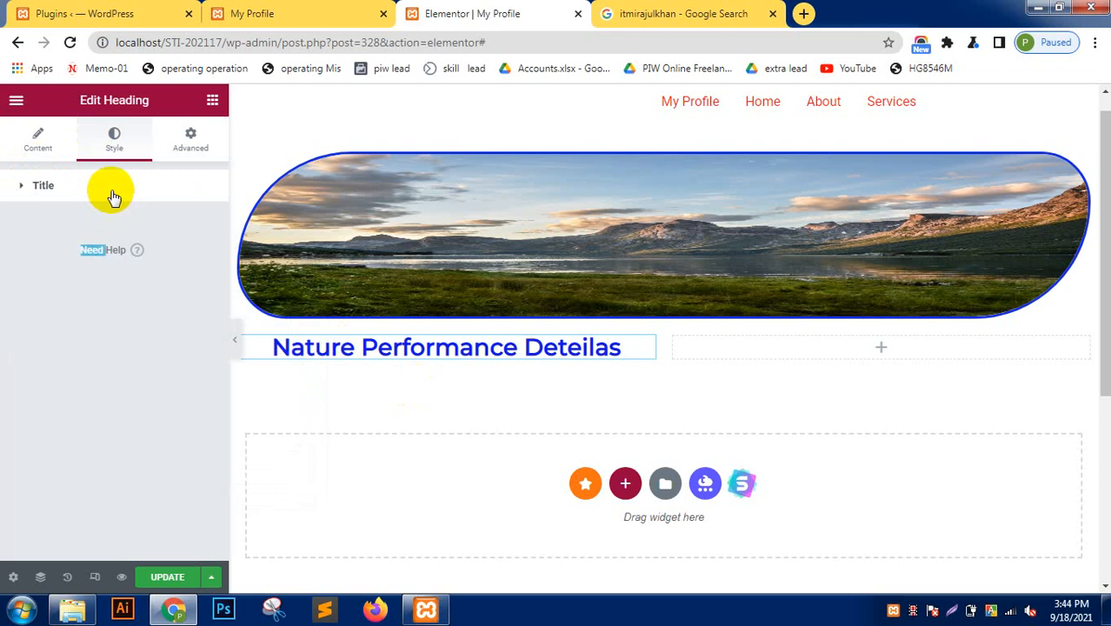
Try the Darken and Color blend modes on the heading, then restore Normal.
click(114, 194)
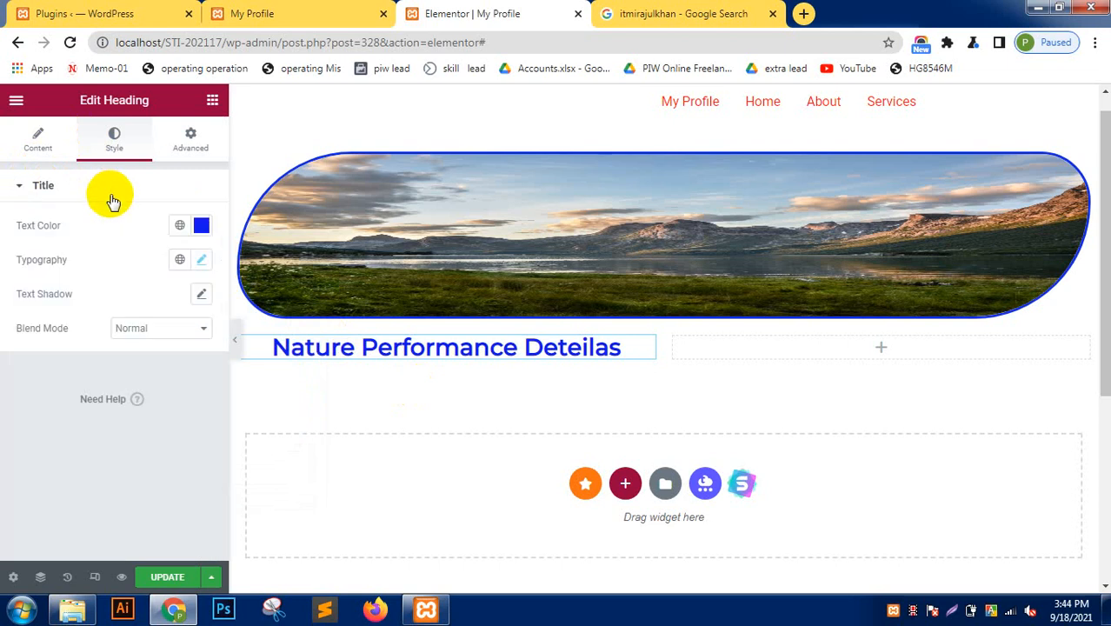
click(188, 328)
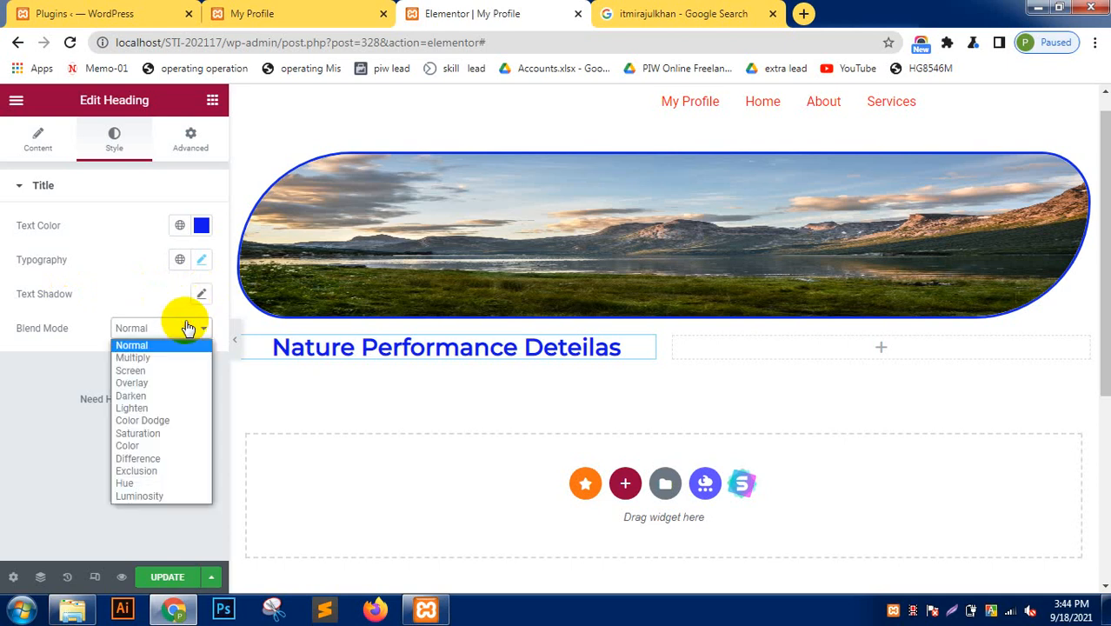
click(156, 398)
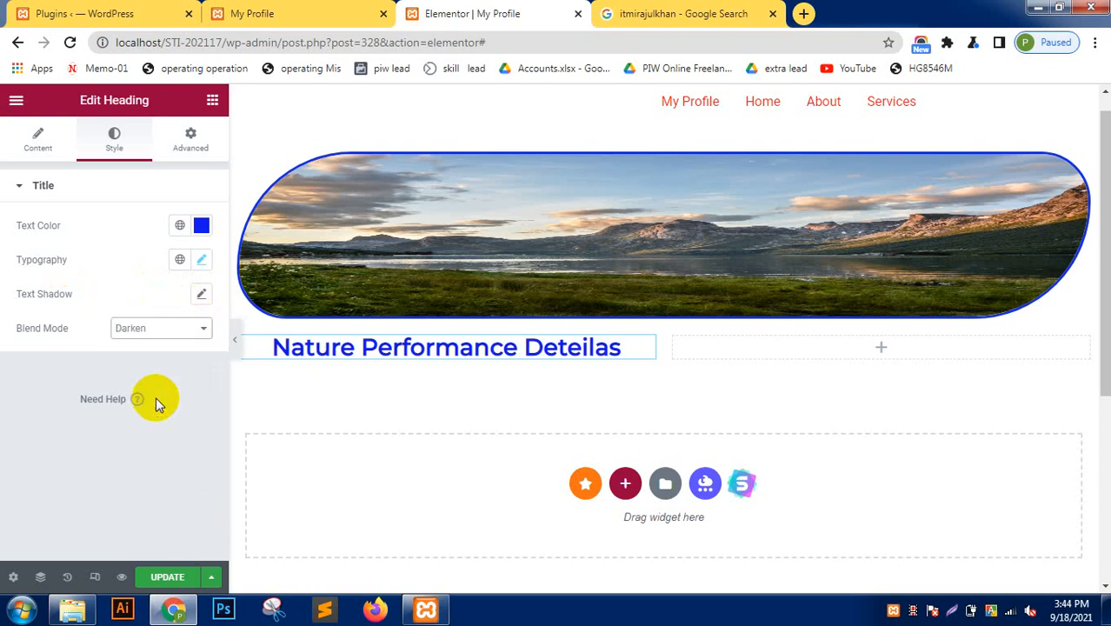
click(178, 329)
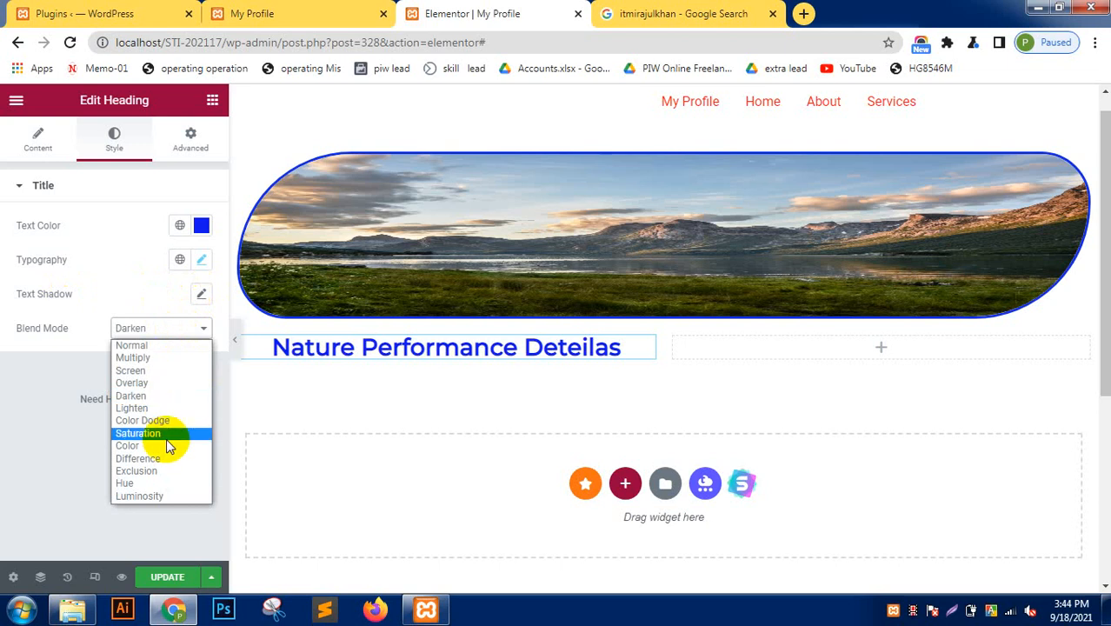
click(165, 446)
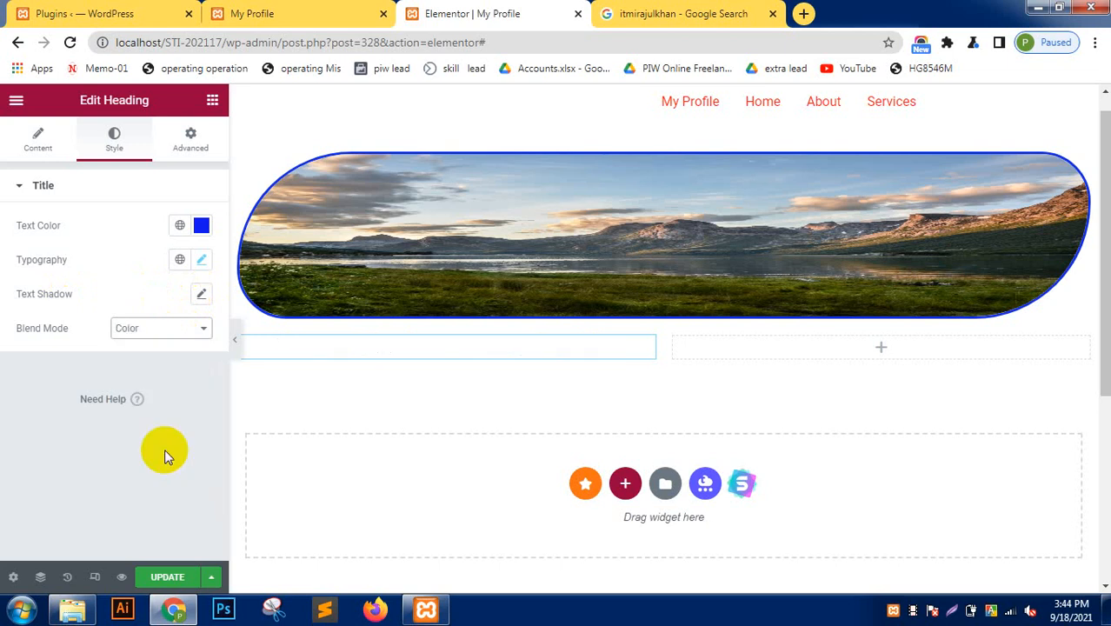
click(188, 328)
click(179, 335)
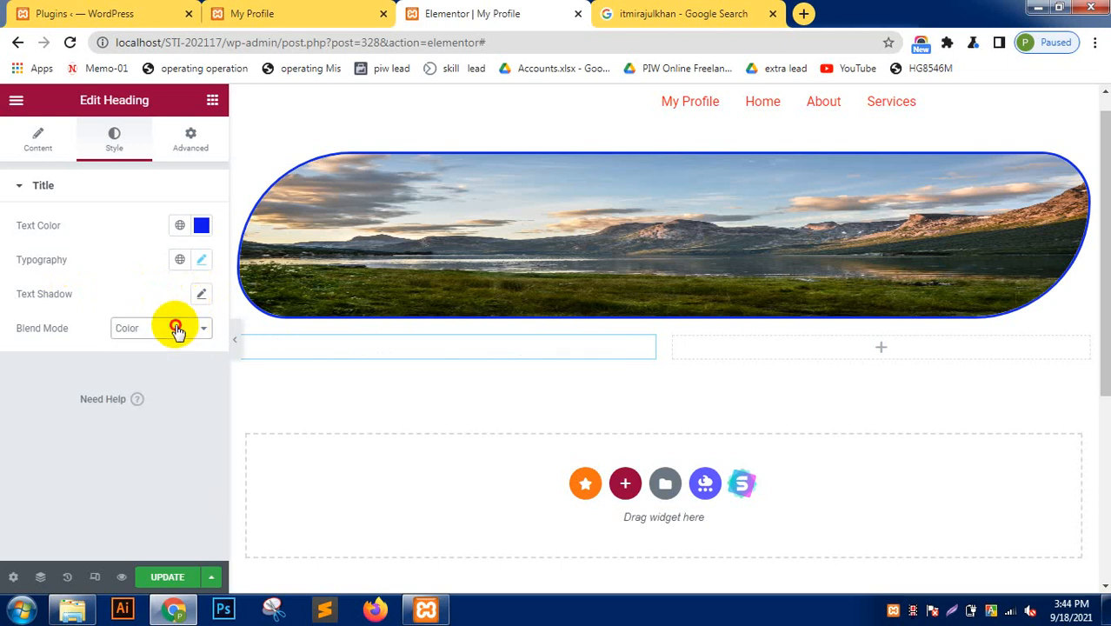
click(173, 331)
click(169, 342)
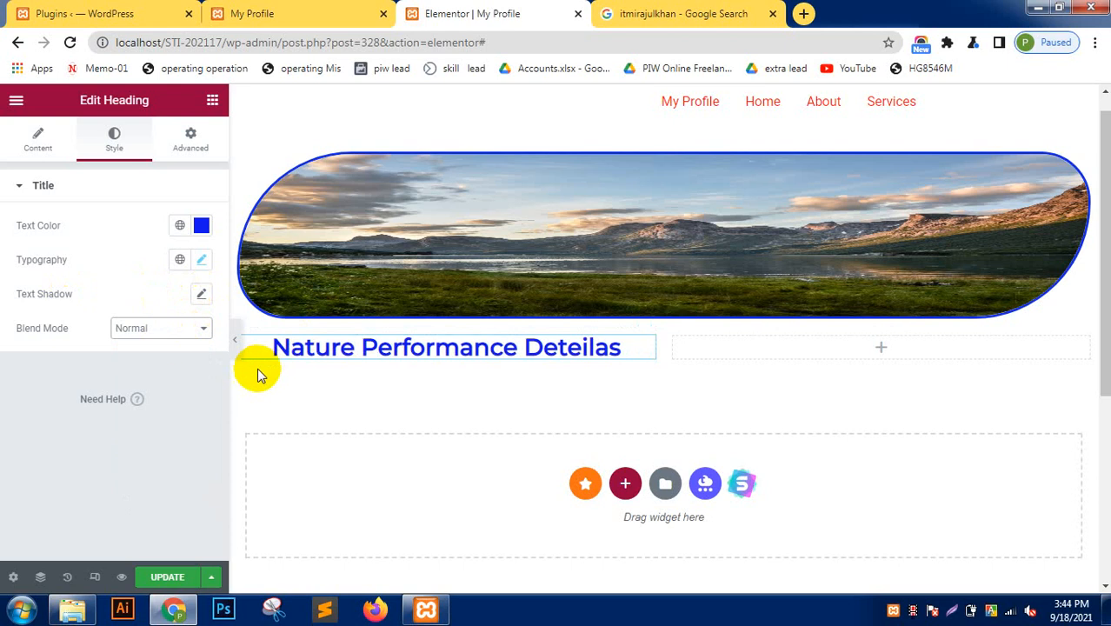
click(39, 144)
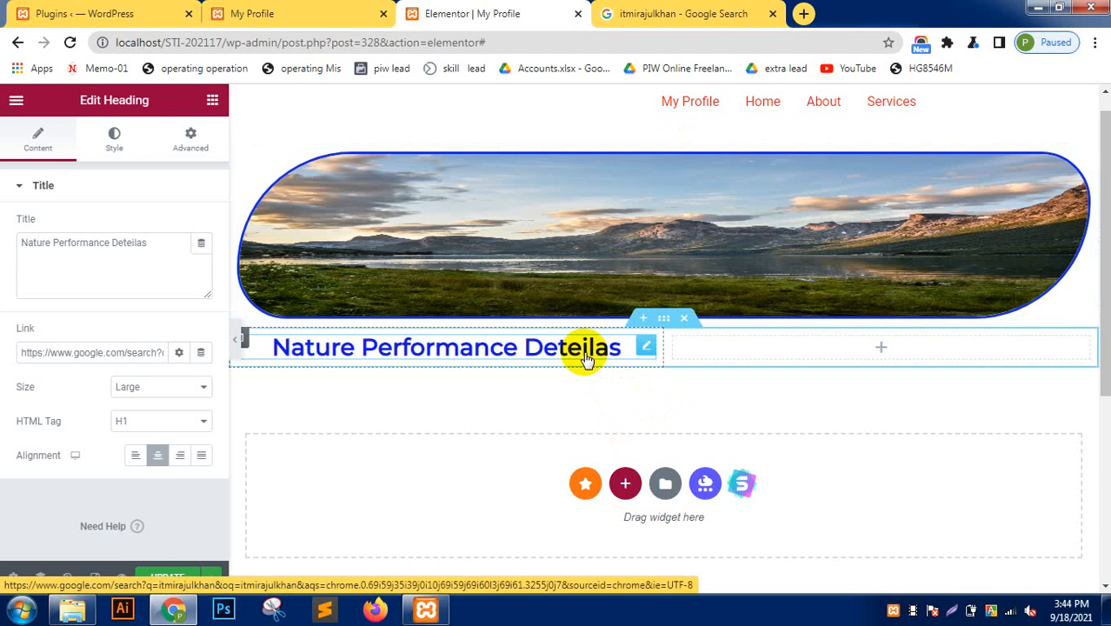
Add an empty single-column section below the blue heading.
click(797, 353)
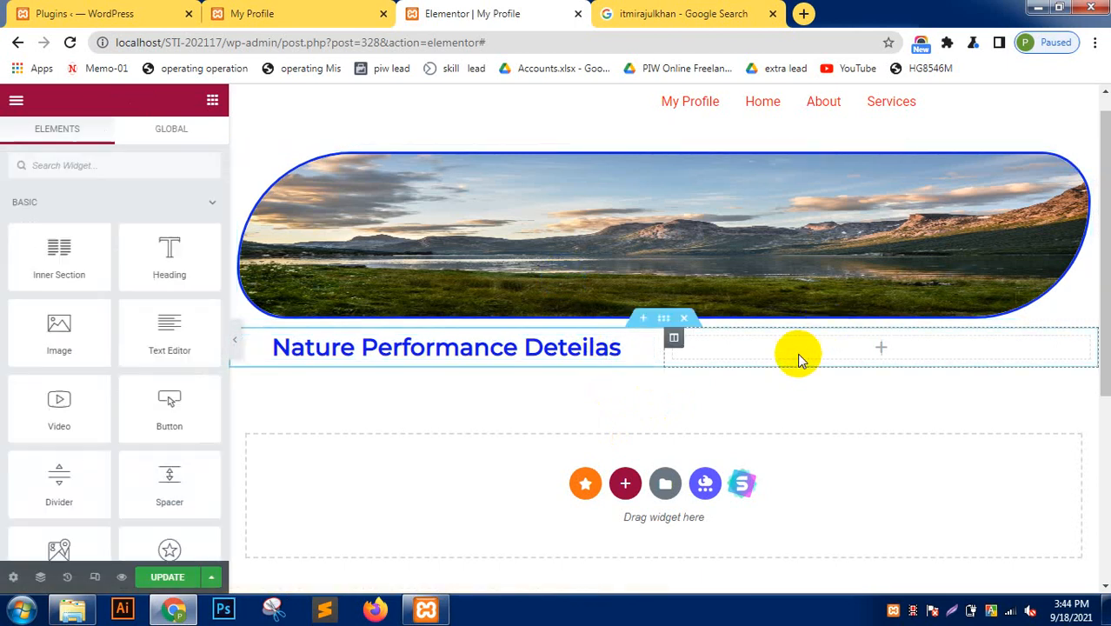
click(625, 483)
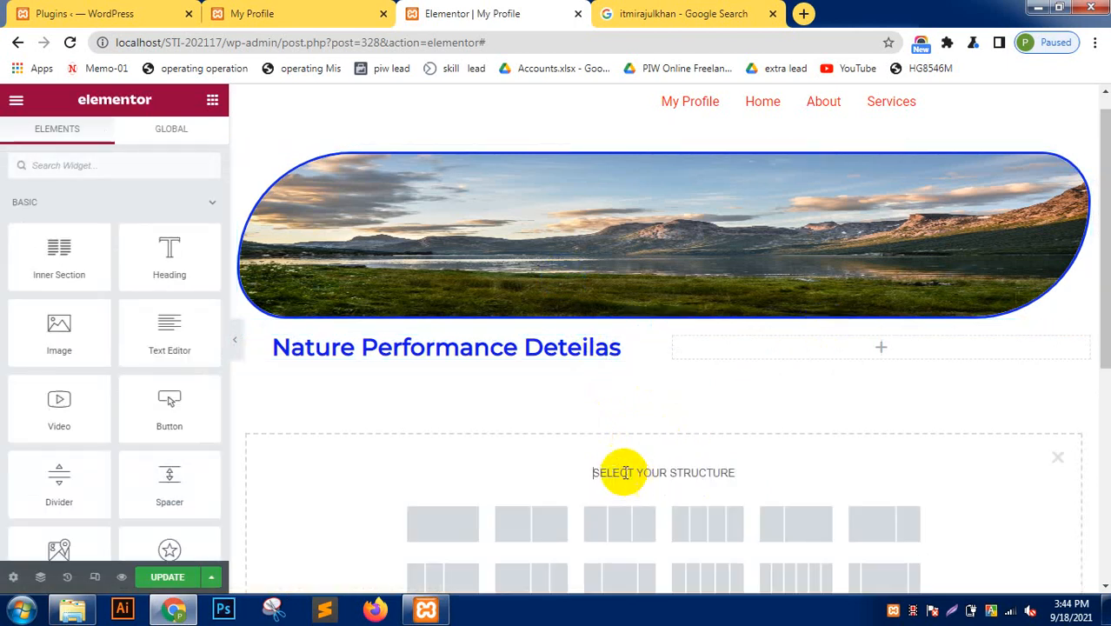
click(448, 522)
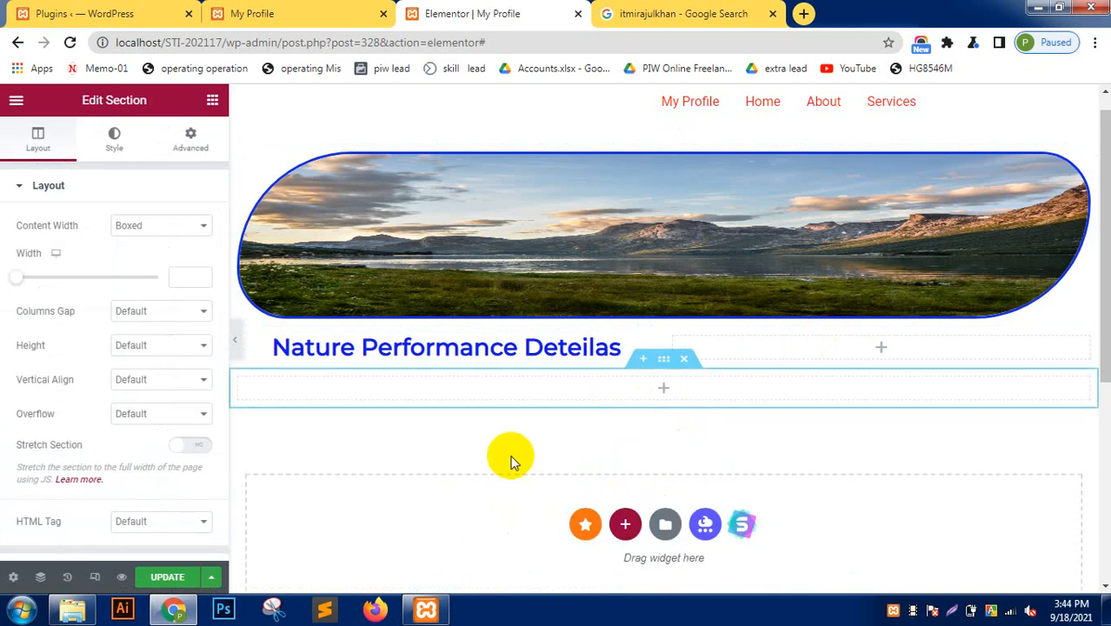
click(618, 391)
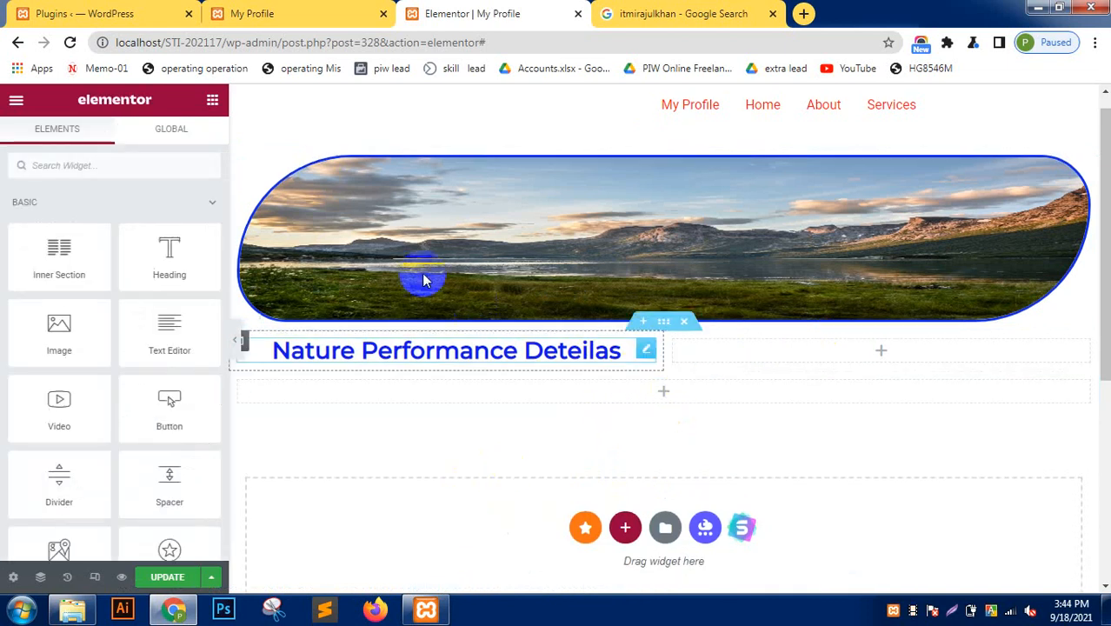
Search the widgets for 'para', then clear the search to list all widgets.
scroll(421, 277, up, 1)
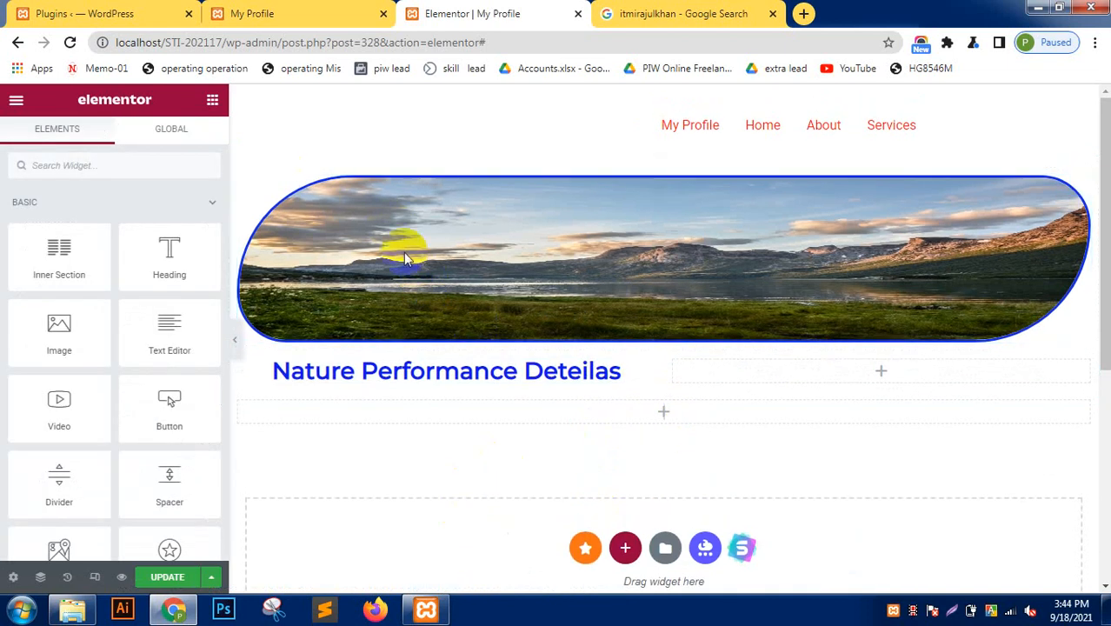
click(155, 159)
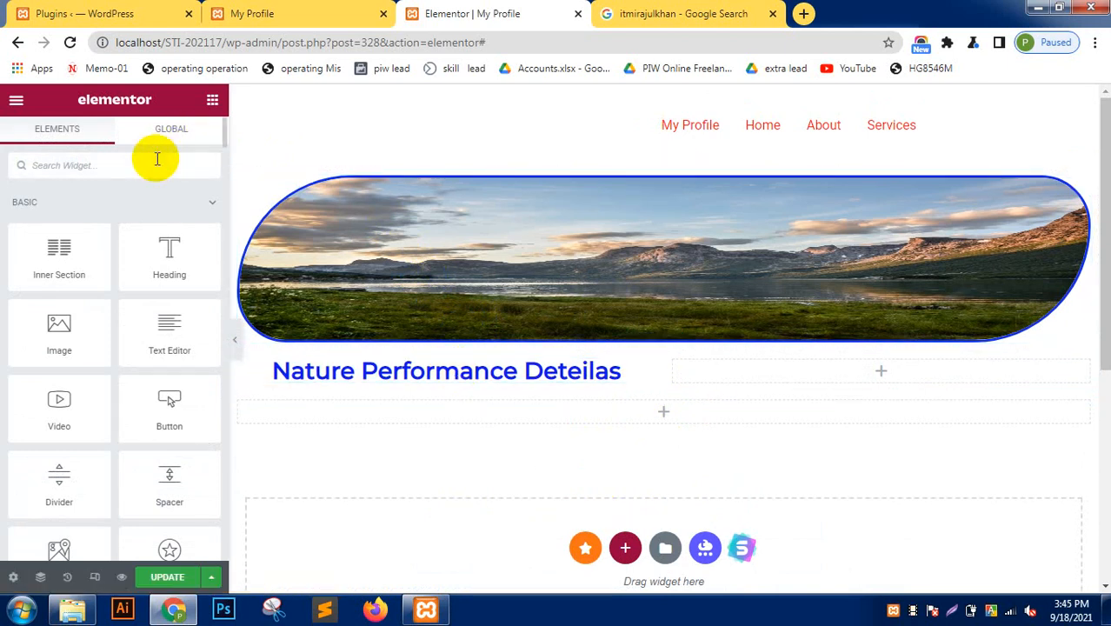
text(para)
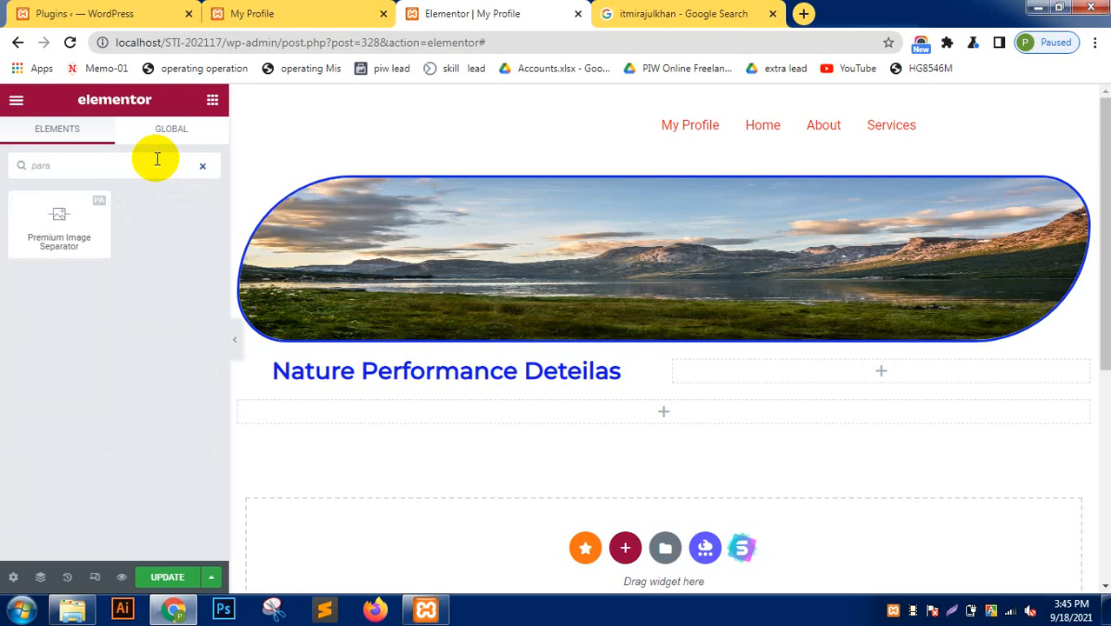
key(BackSpace)
key(BackSpace)
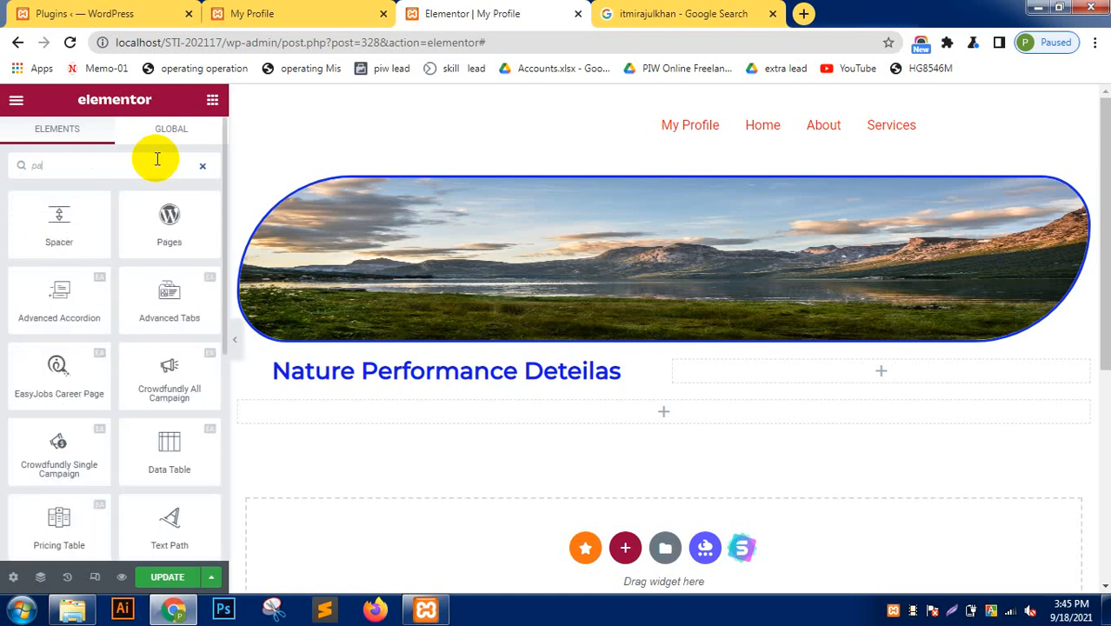
key(BackSpace)
key(BackSpace)
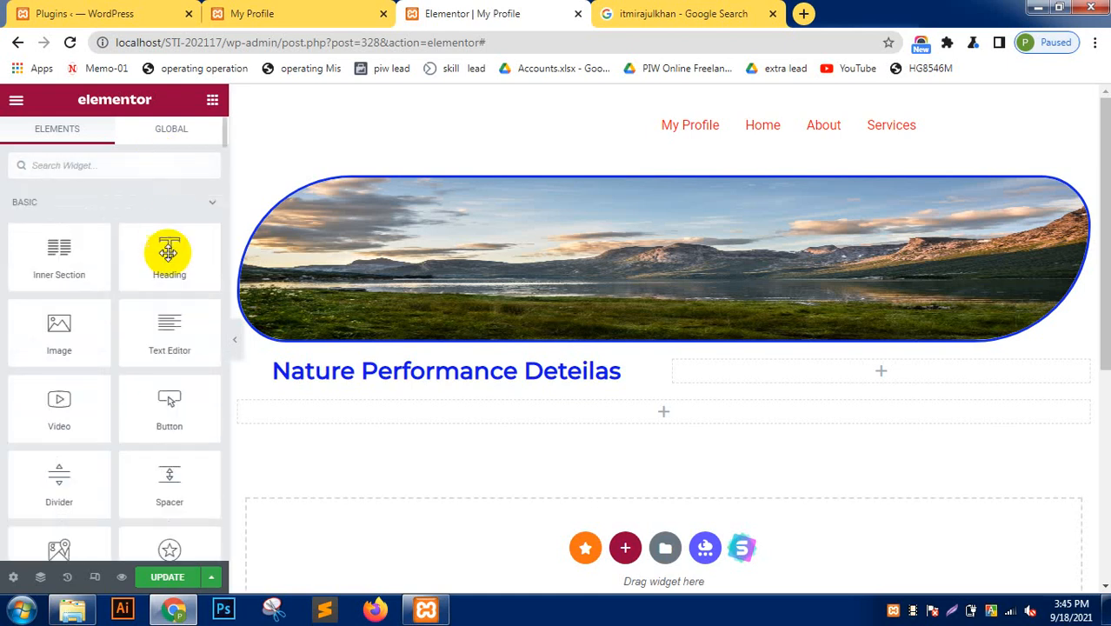
Drop a Text Editor below the heading and paste its Lorem ipsum paragraph several more times.
drag(160, 337, 354, 412)
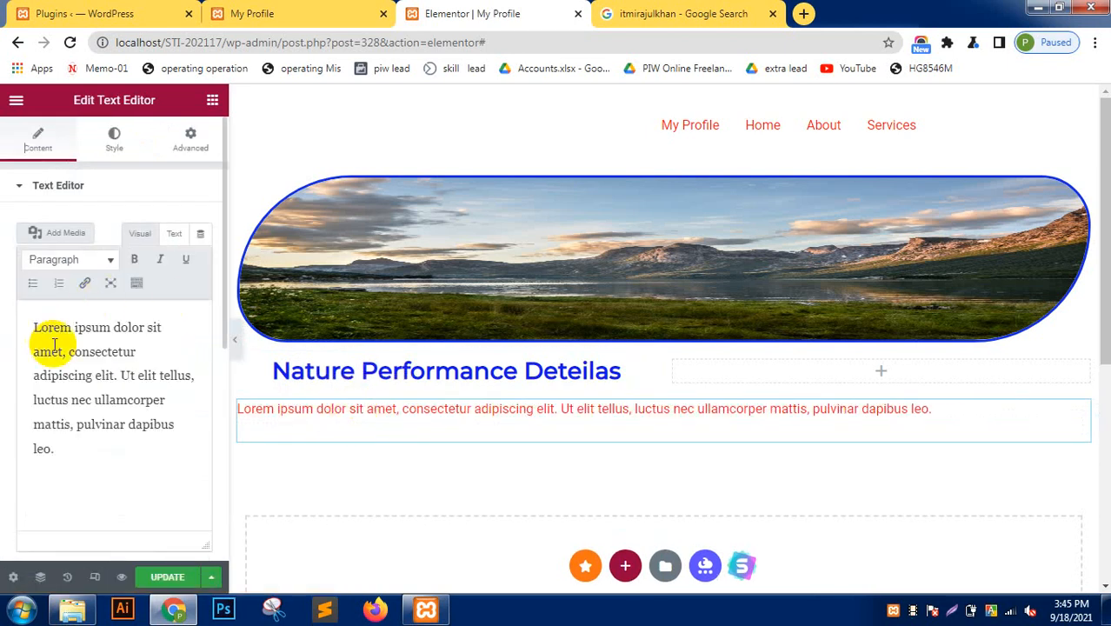
triple_click(74, 324)
key(ctrl+c)
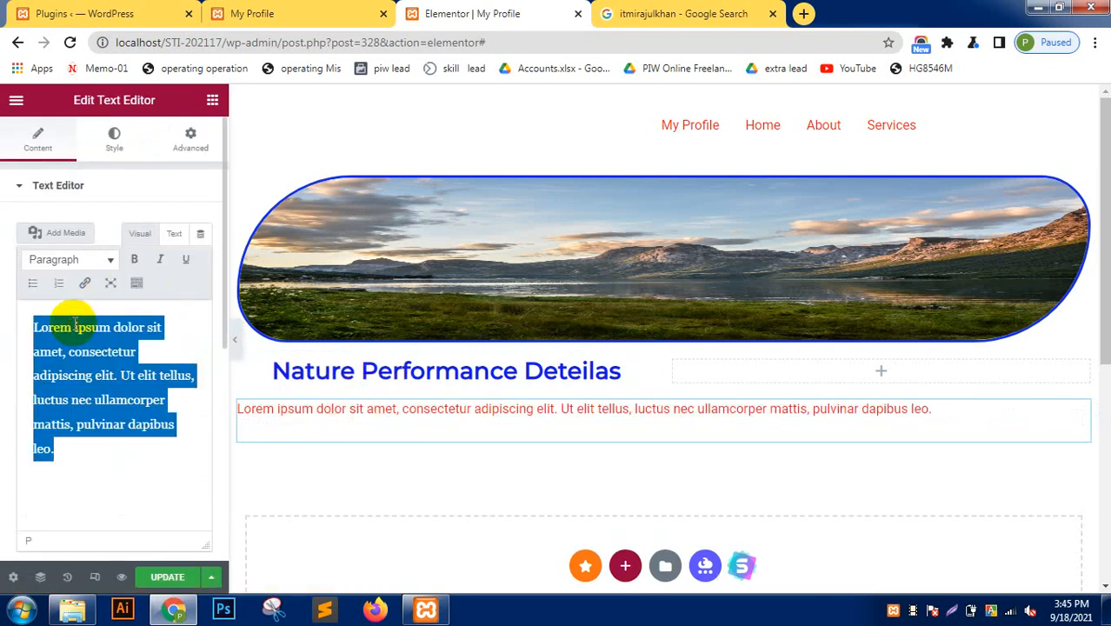
click(71, 457)
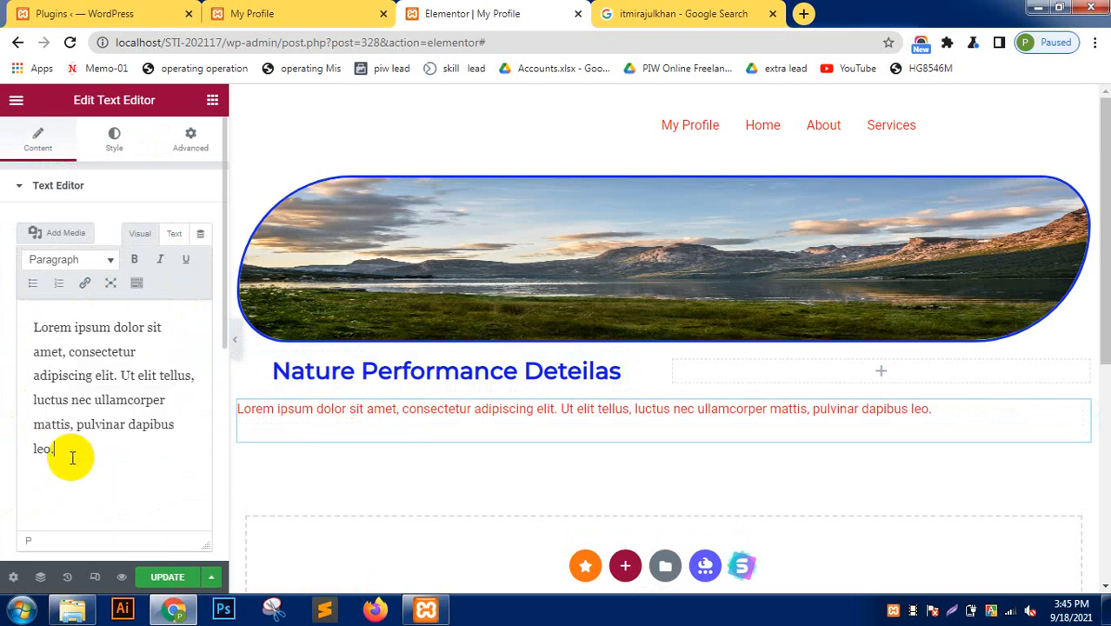
key(ctrl+v)
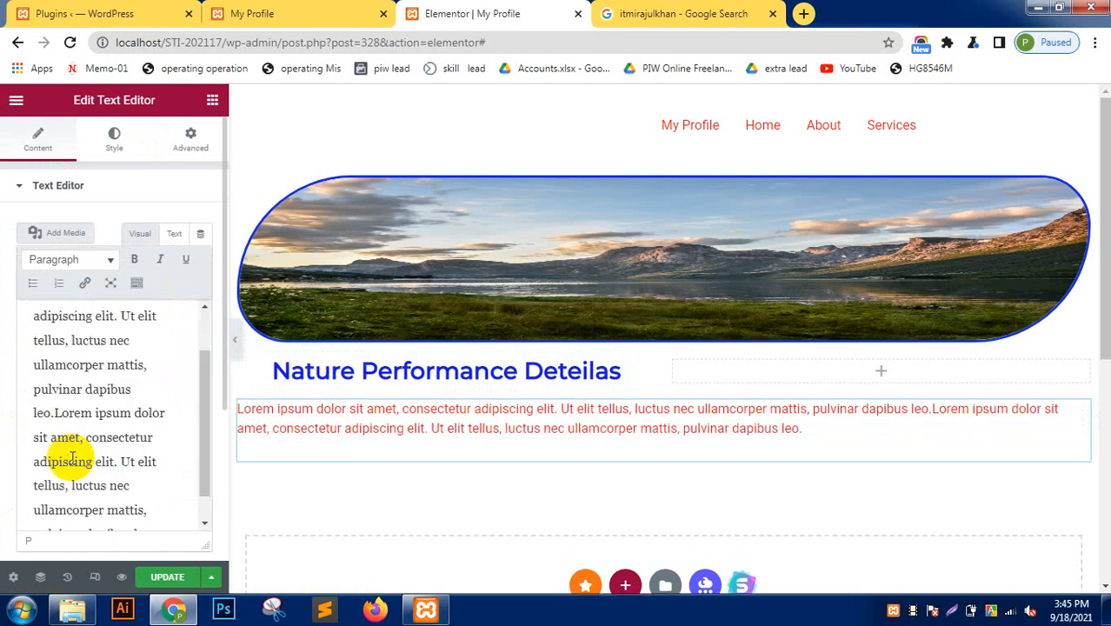
click(71, 457)
key(ctrl+v)
key(ctrl+v)
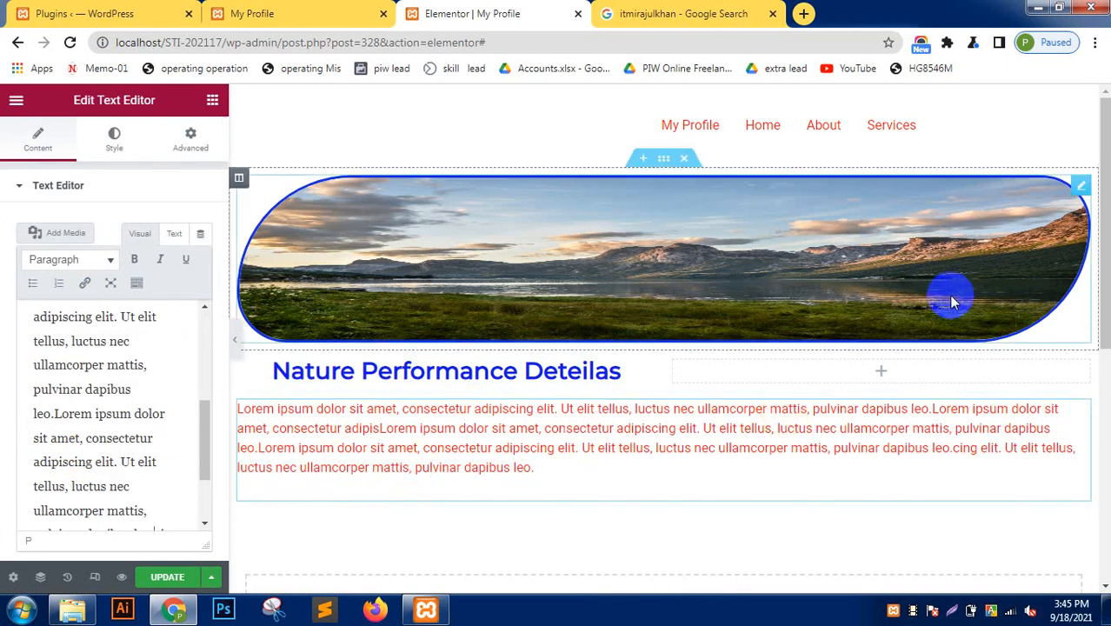
drag(1100, 149, 1097, 222)
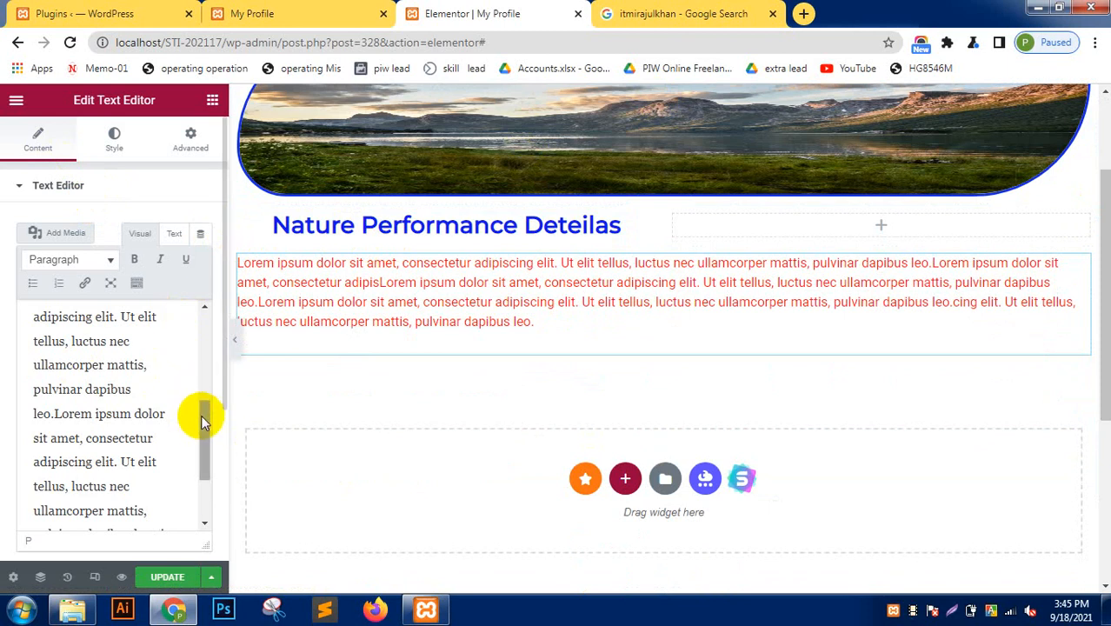
mouse_move(201, 418)
mouse_down()
mouse_move(211, 529)
mouse_move(187, 260)
mouse_up()
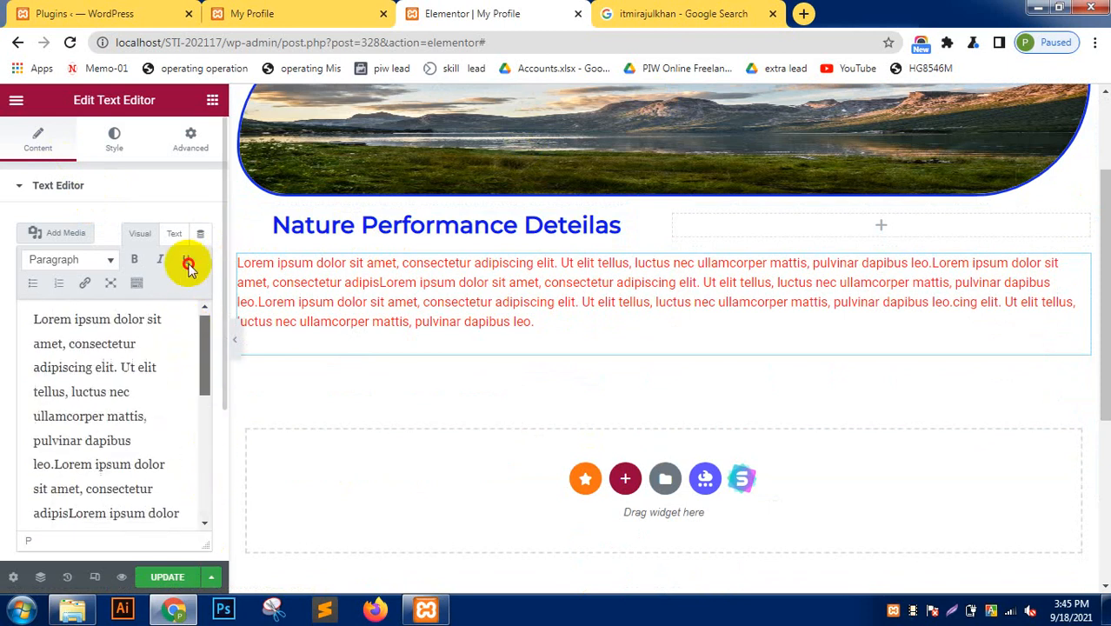
Turn the word 'consectetur' in the Lorem ipsum text into a link.
double_click(334, 280)
click(335, 272)
double_click(326, 283)
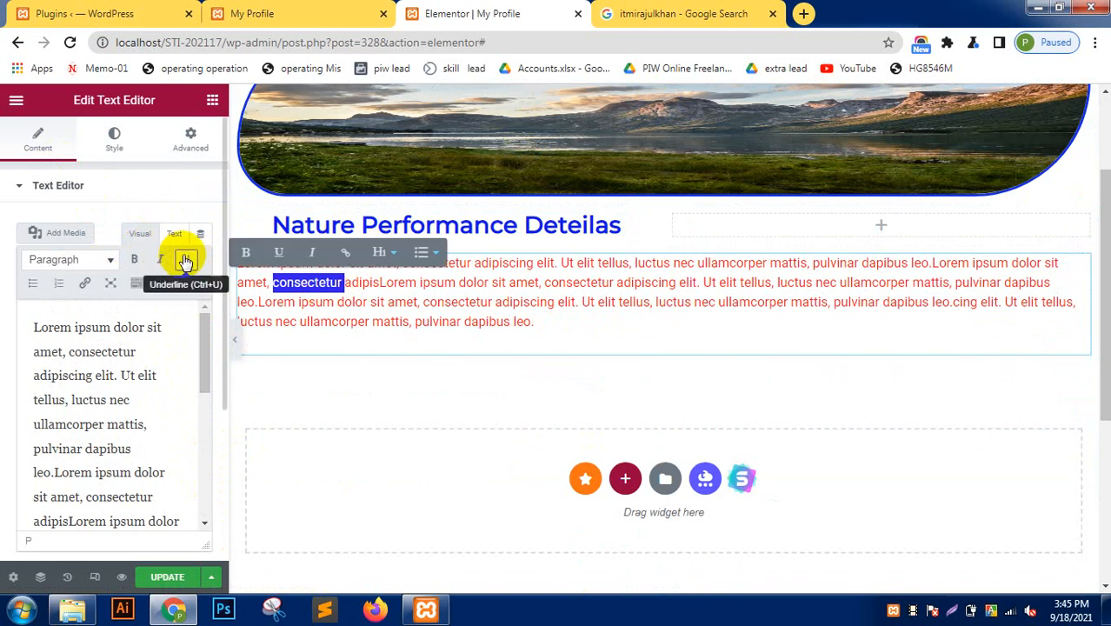
click(85, 283)
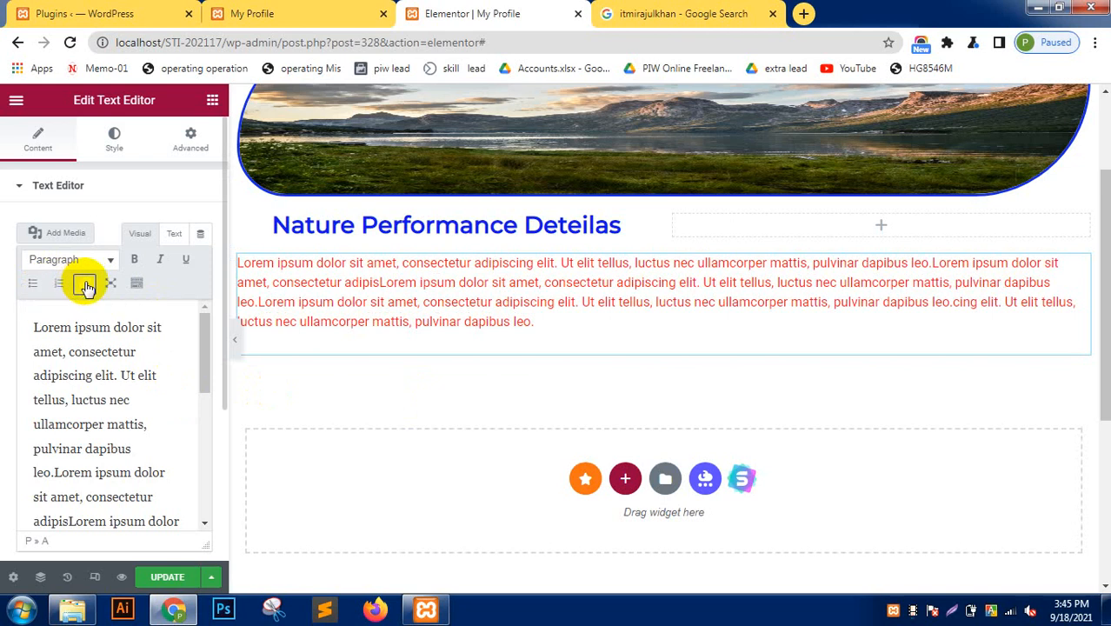
click(115, 146)
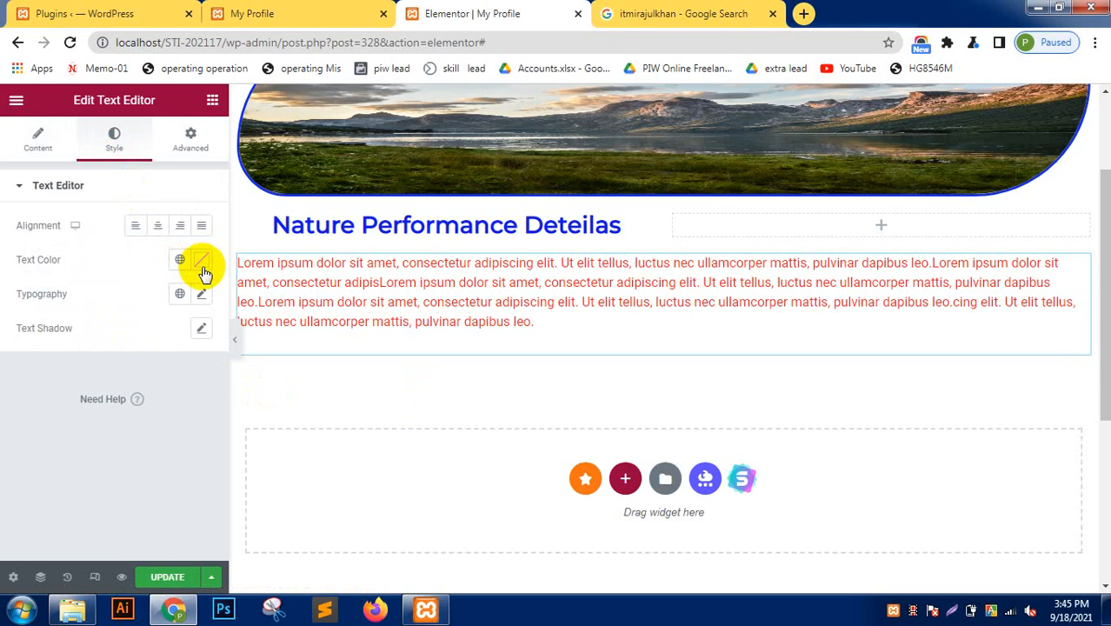
Adjust the text colour hue, leaving the paragraph text black (#000000).
click(202, 260)
drag(239, 446, 102, 483)
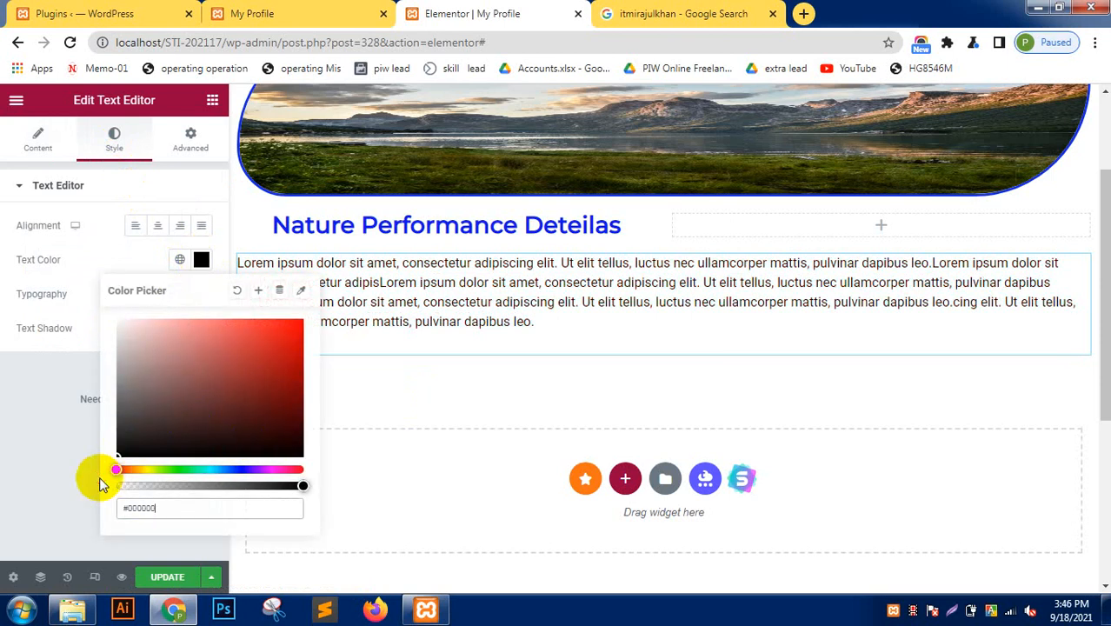
drag(282, 470, 91, 463)
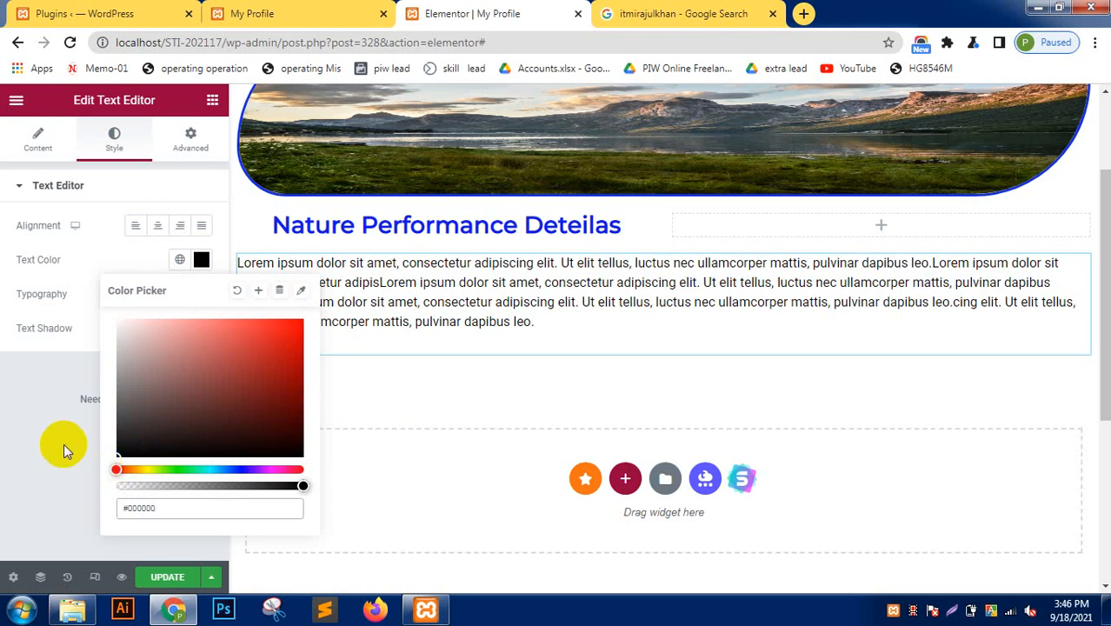
click(63, 444)
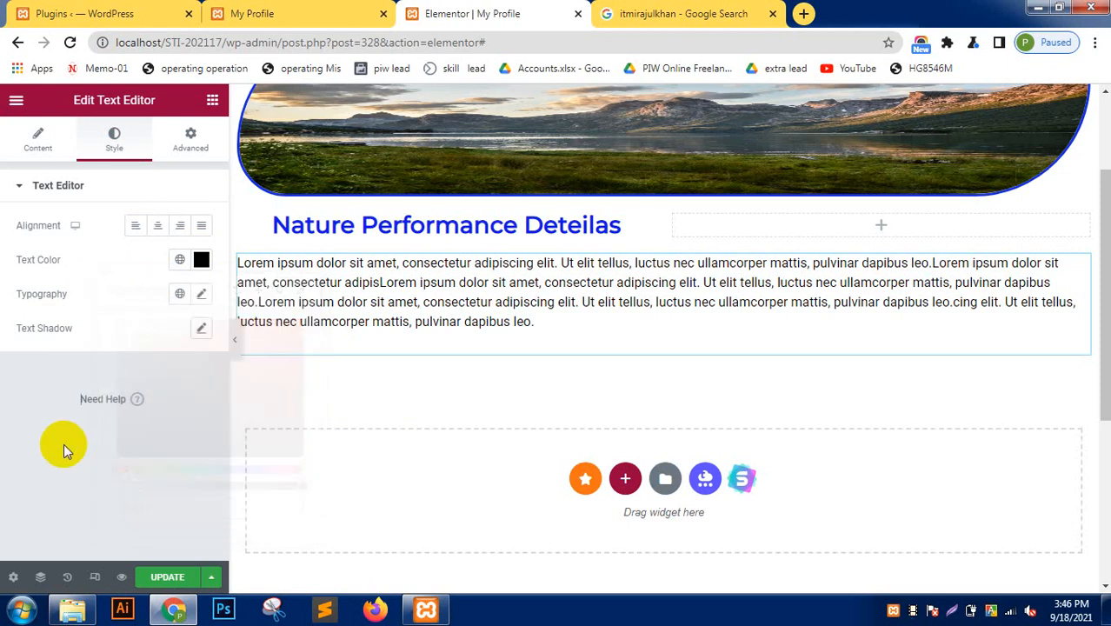
Look through the paragraph's font families, then return to its content settings.
click(200, 294)
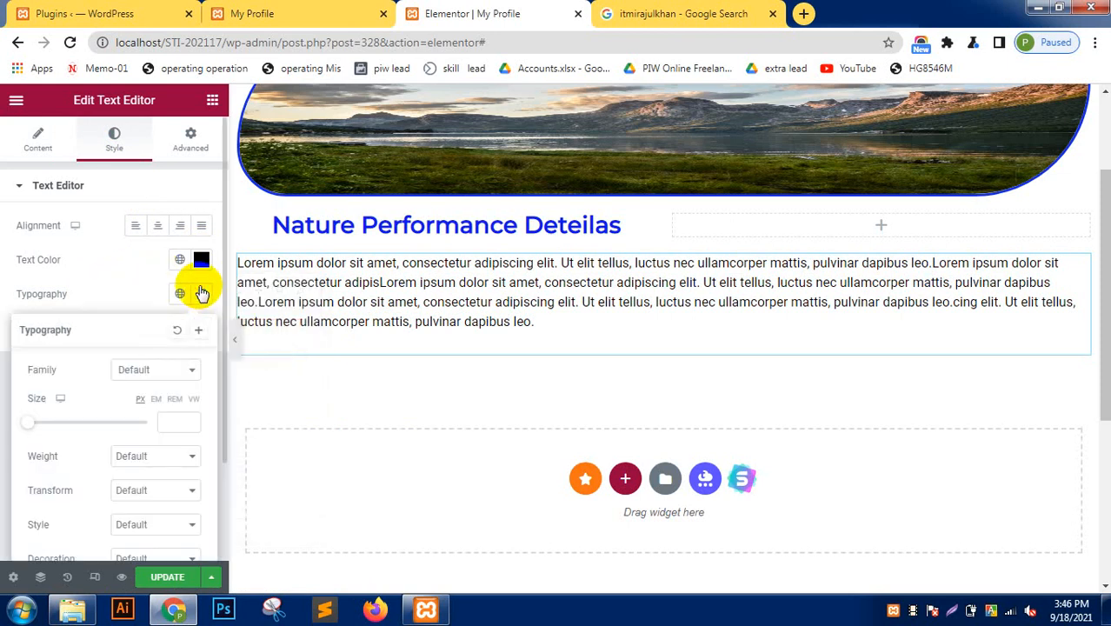
click(156, 370)
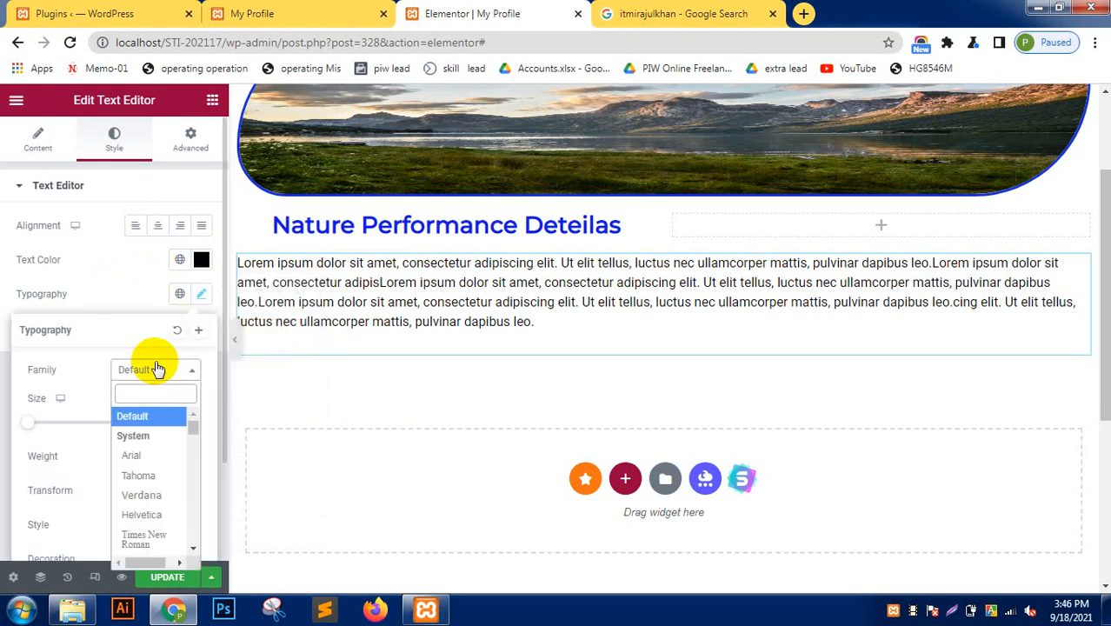
click(8, 295)
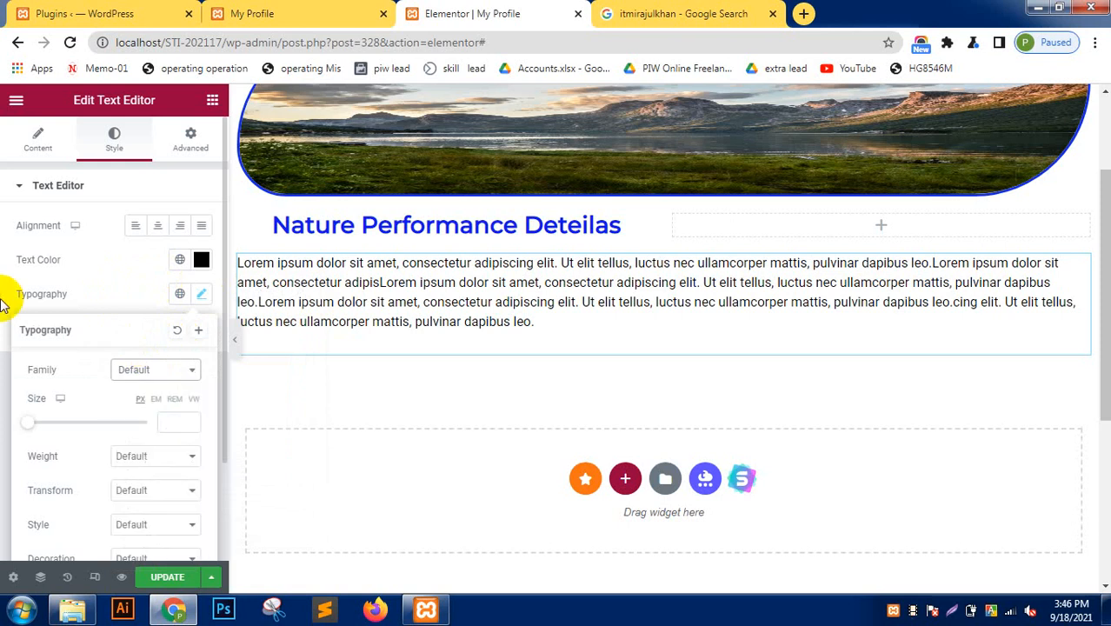
click(36, 134)
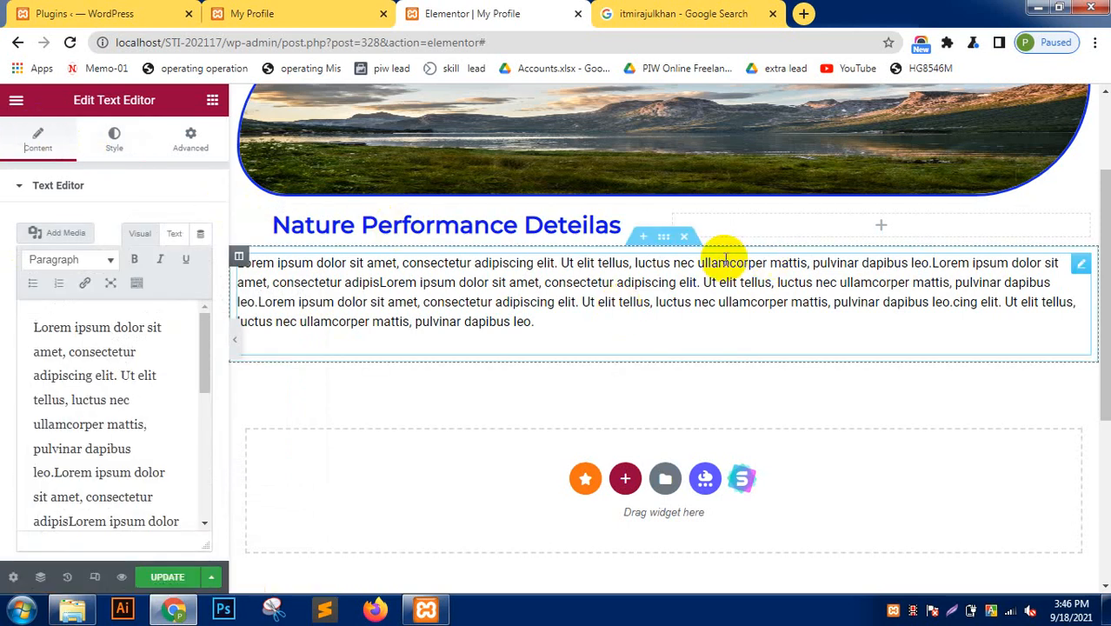
drag(712, 266, 751, 281)
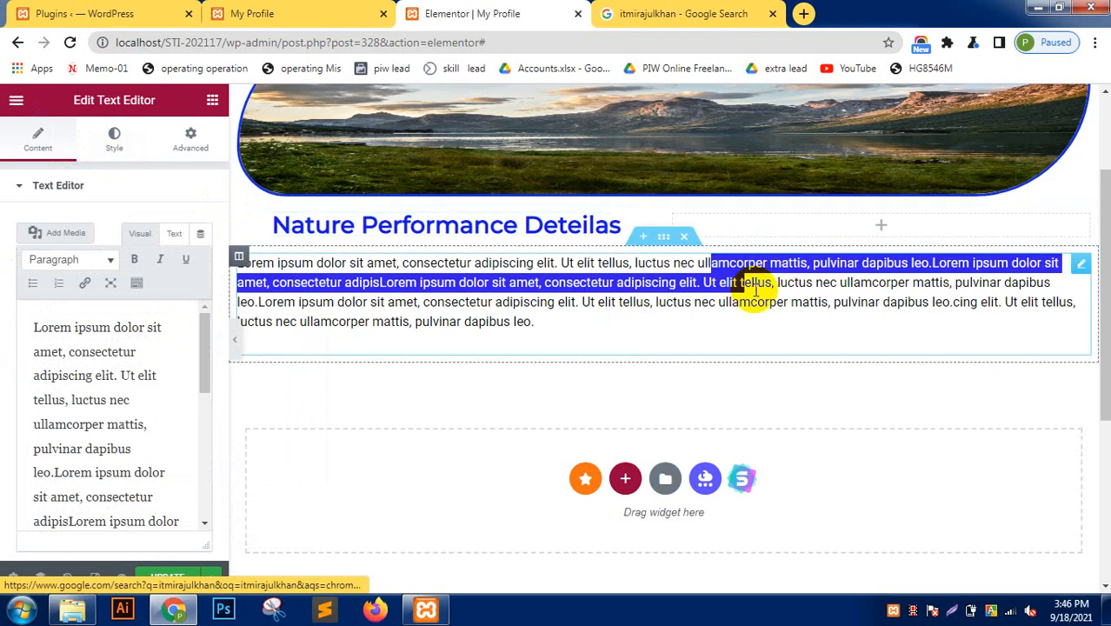
click(753, 281)
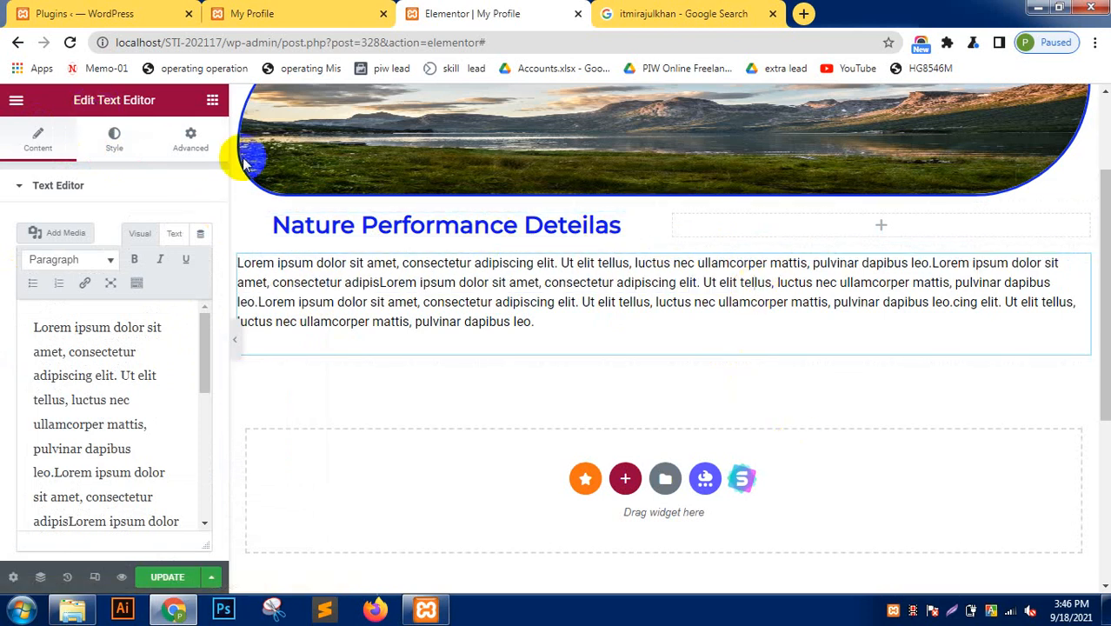
Add two line breaks at the end of the Nature Performance Deteilas heading.
click(472, 231)
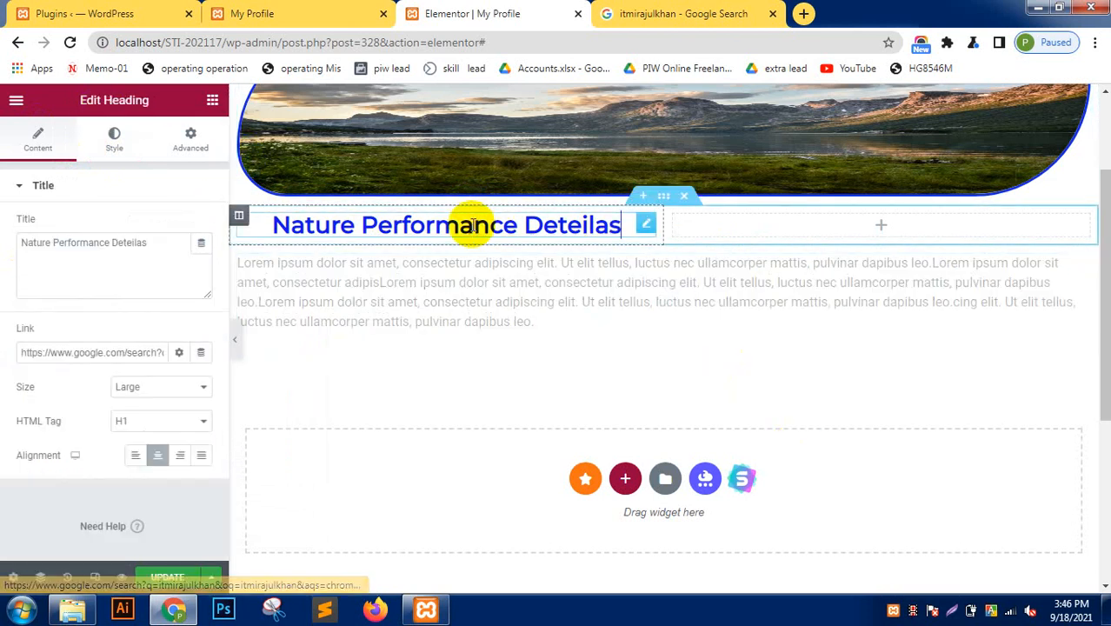
click(631, 228)
key(Return)
key(Return)
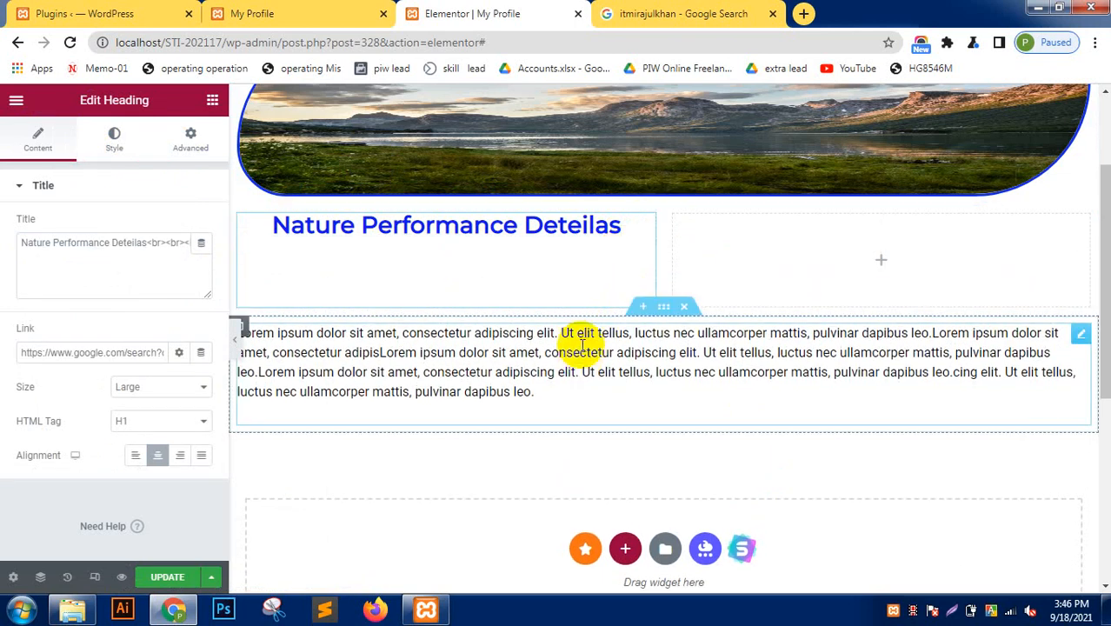
click(537, 273)
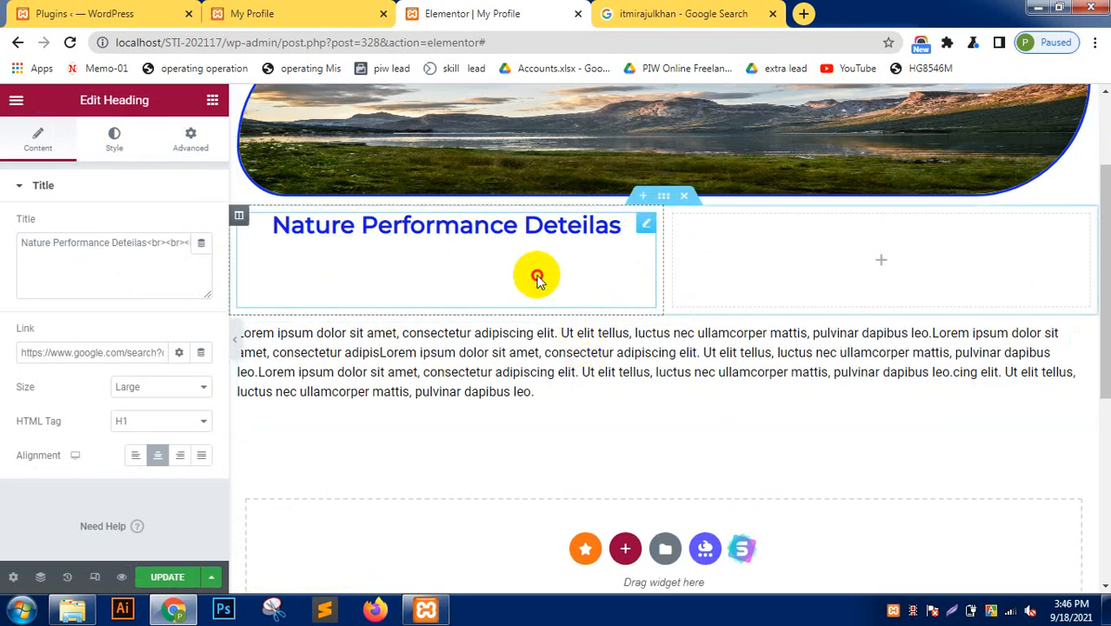
drag(585, 405, 536, 258)
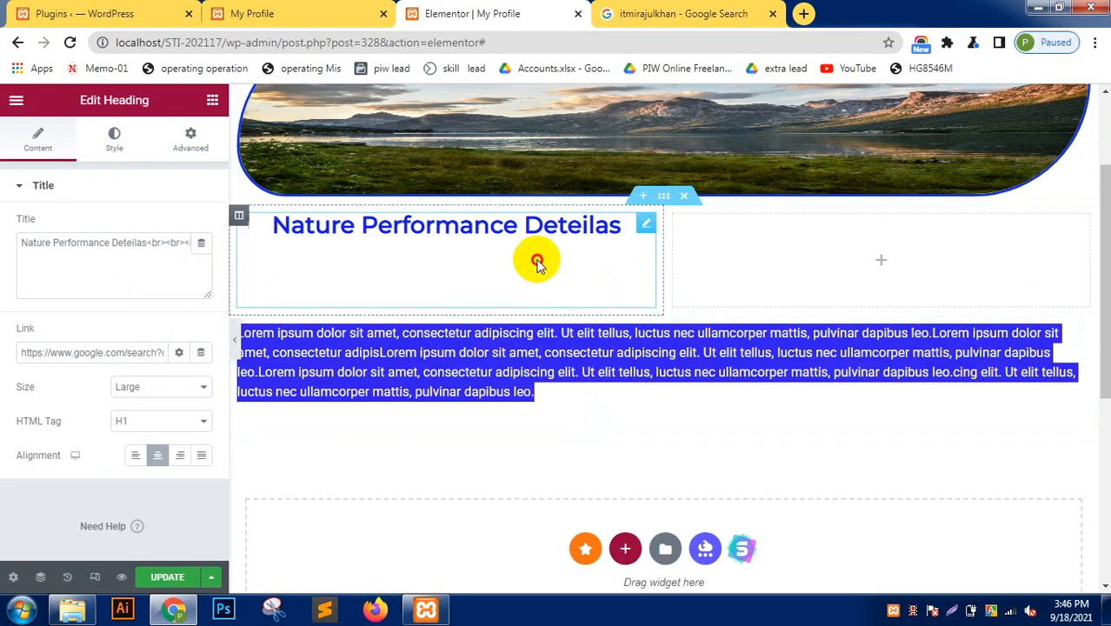
click(600, 372)
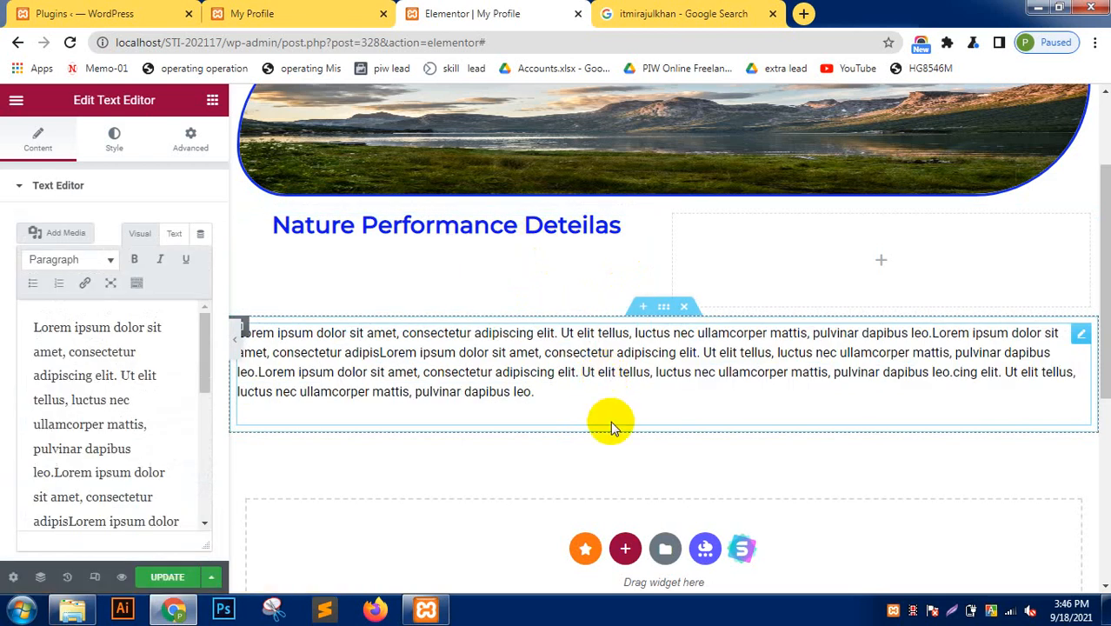
Move the Lorem ipsum text block above the heading in the left column.
drag(610, 423, 498, 256)
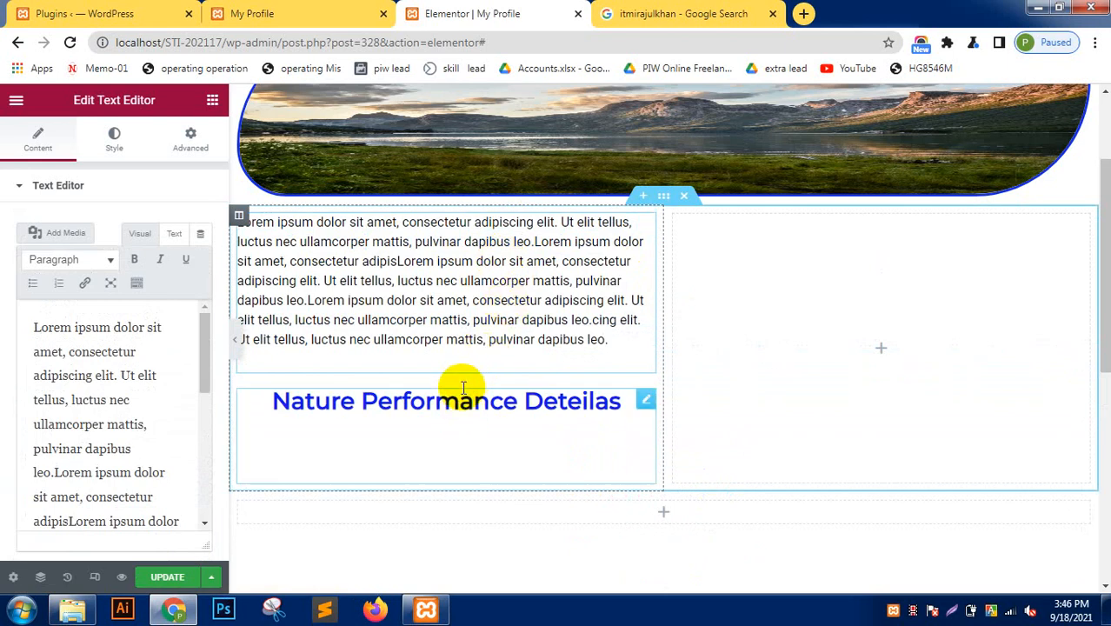
click(461, 387)
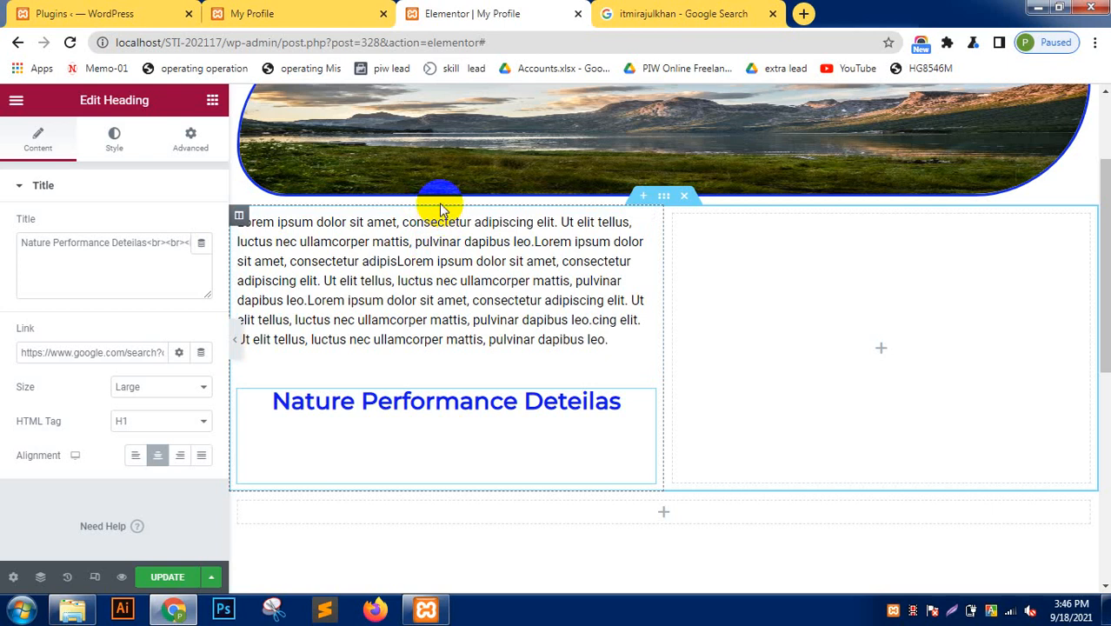
drag(441, 206, 427, 232)
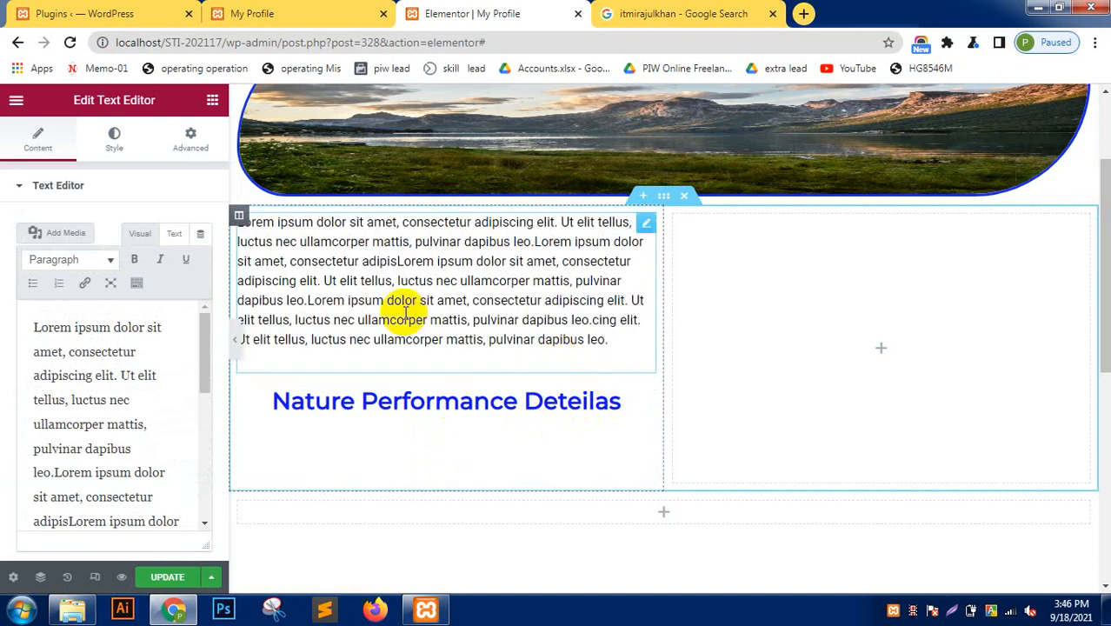
click(493, 418)
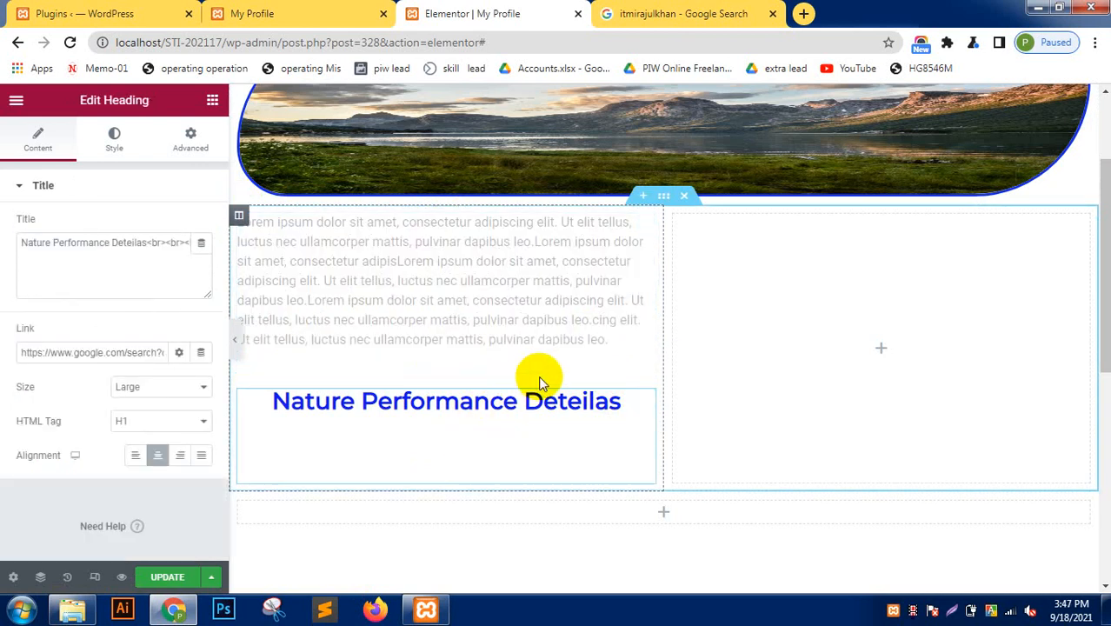
click(879, 348)
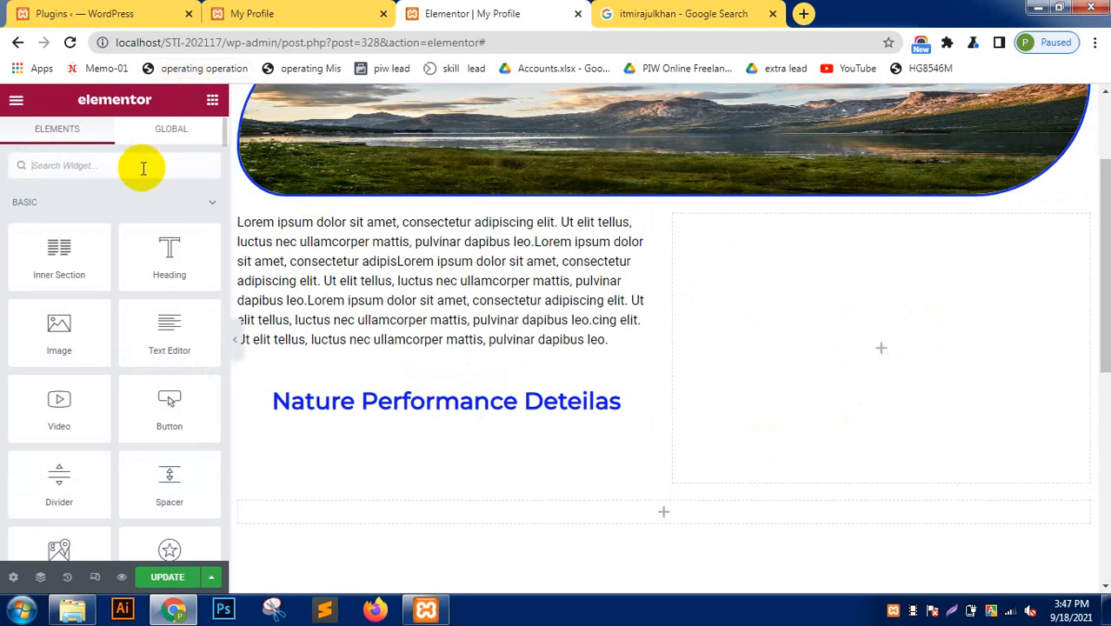
Try placing an Image widget and a two-column inner section, then remove both.
text(image)
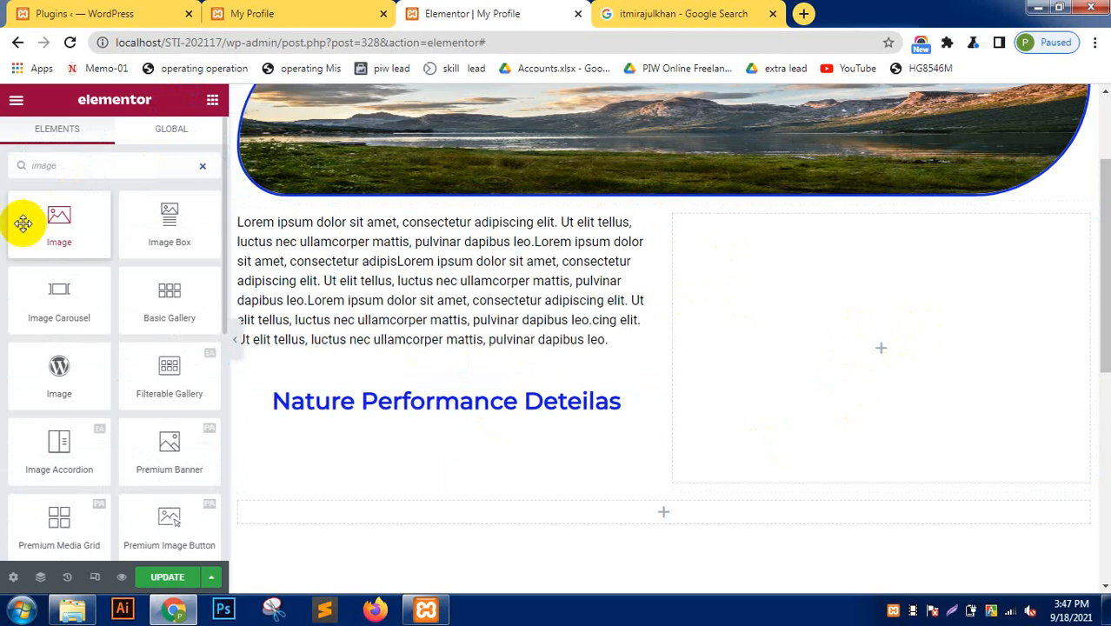
drag(64, 218, 565, 346)
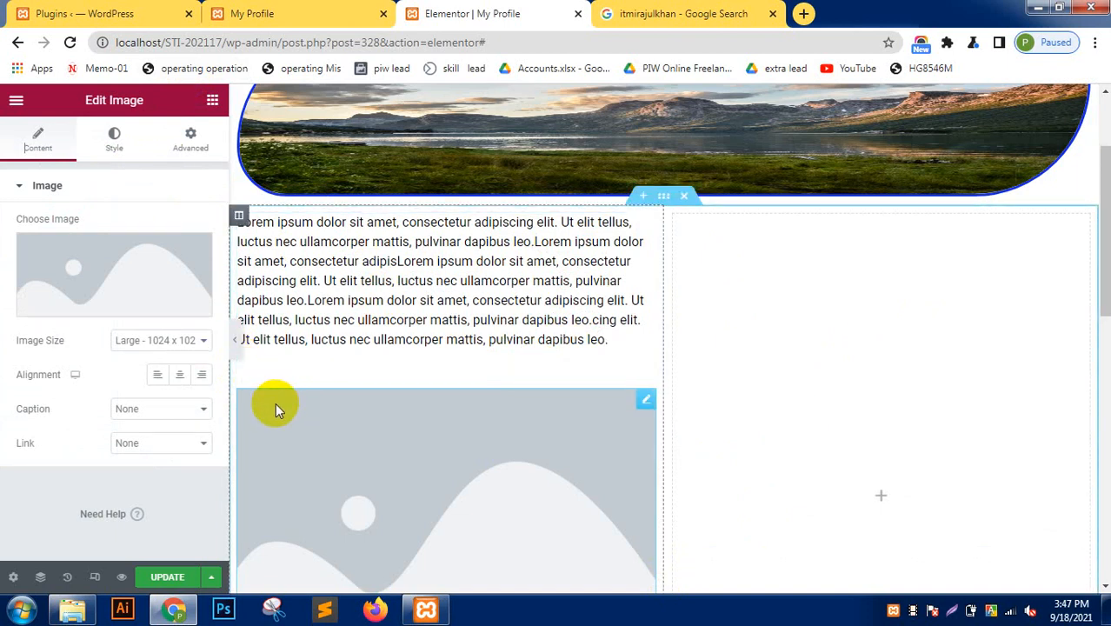
click(206, 426)
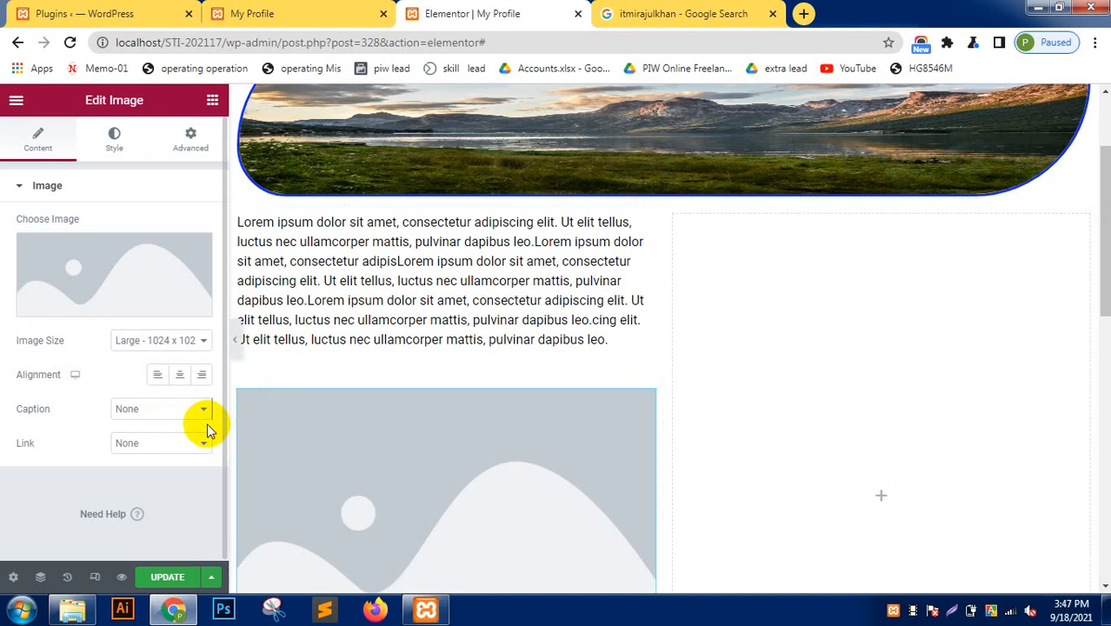
key(Delete)
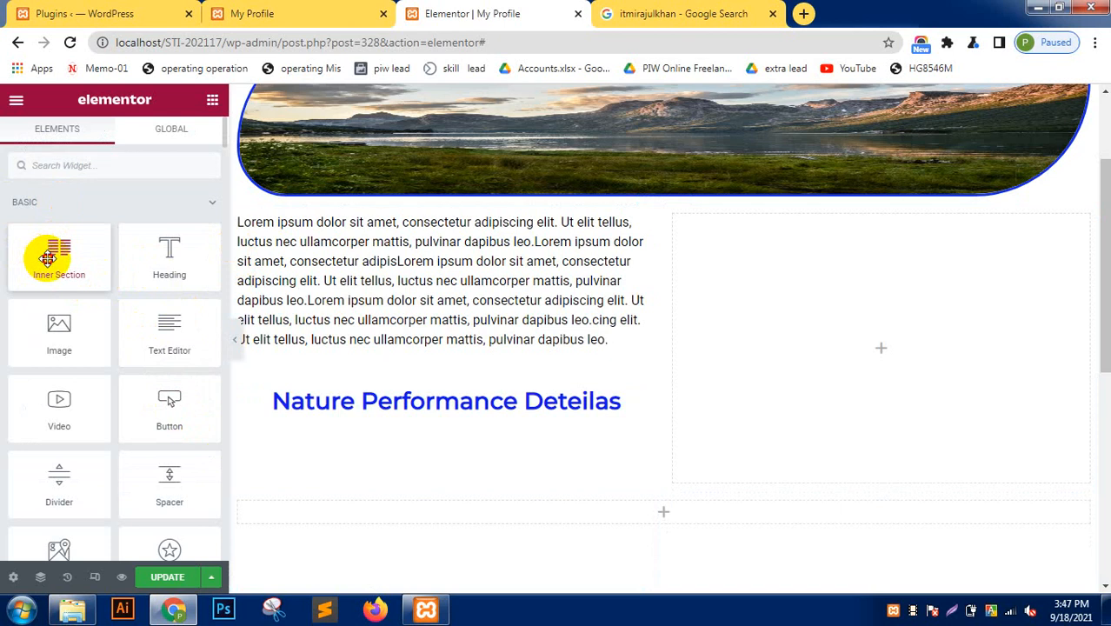
drag(48, 258, 814, 333)
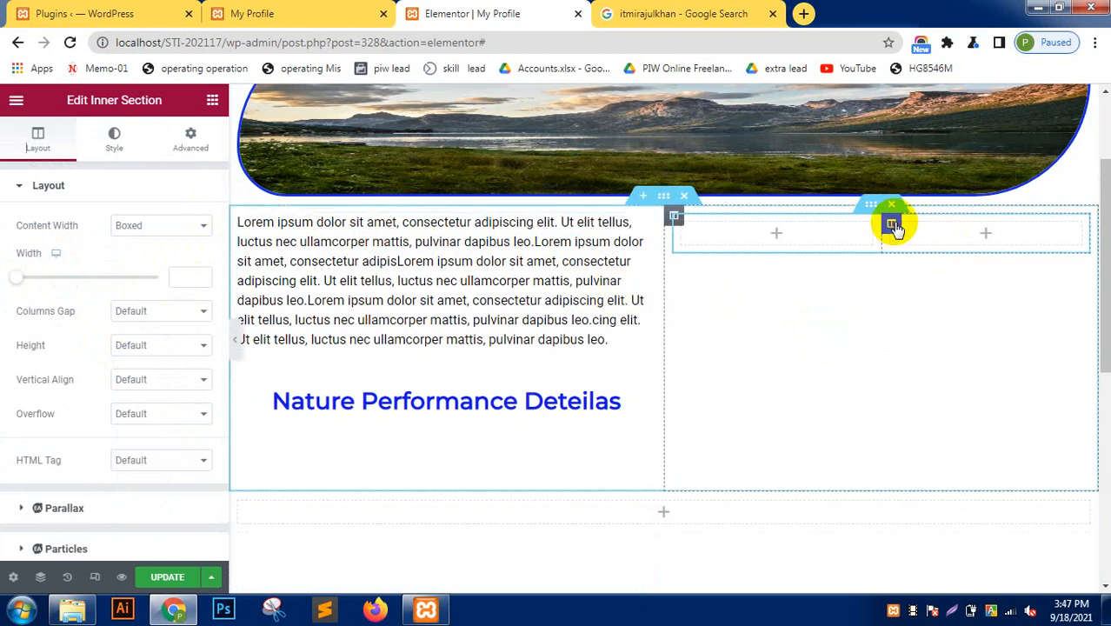
click(893, 225)
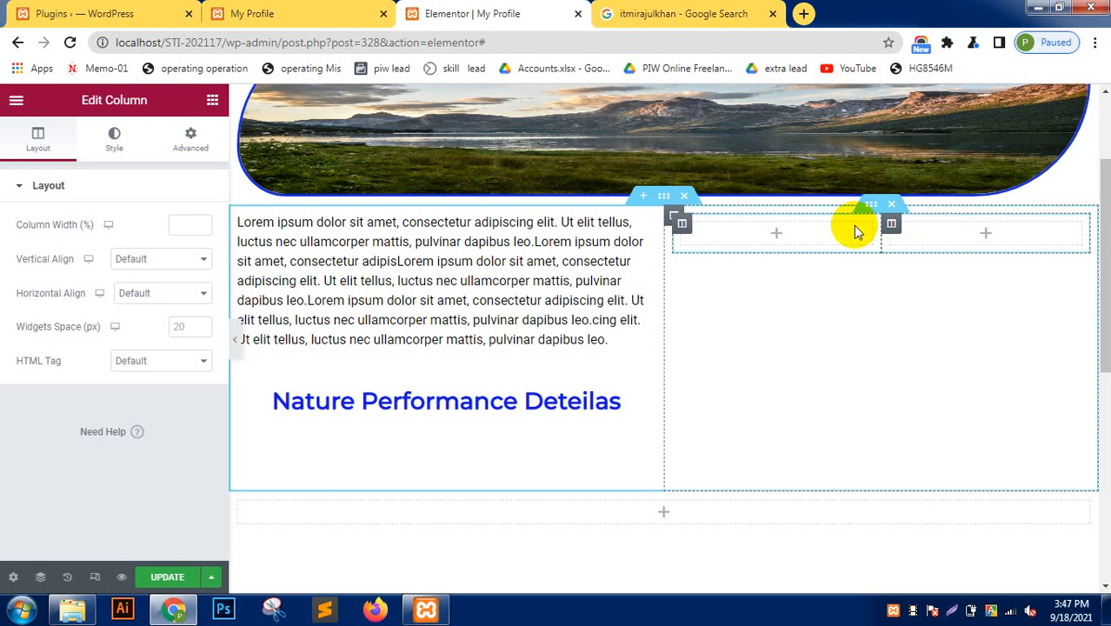
key(ctrl+z)
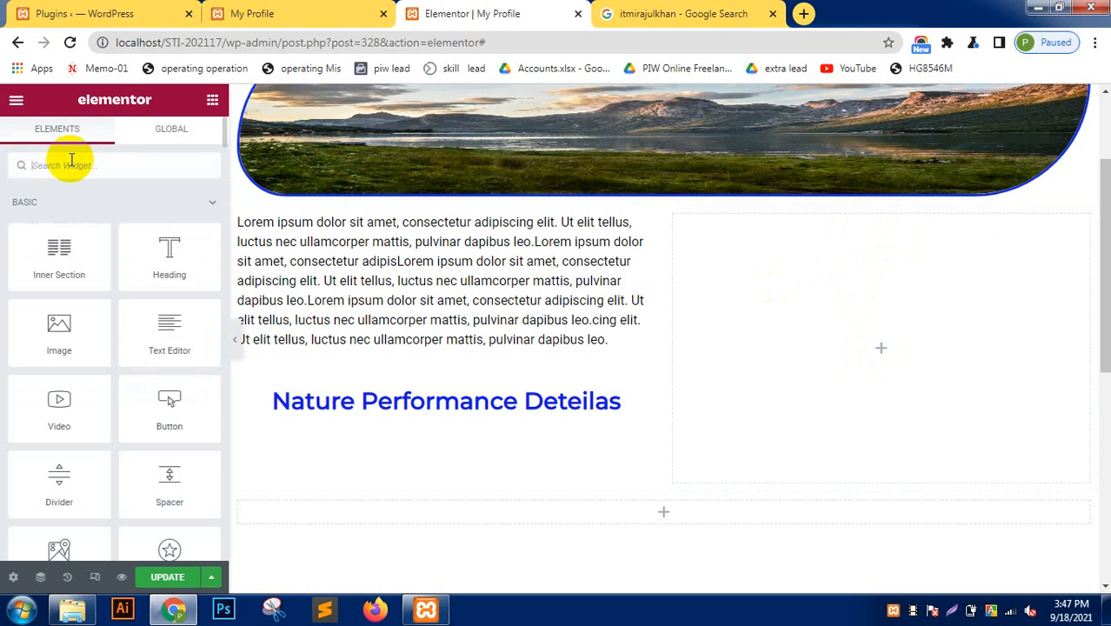
Drop an Image widget into the empty right column.
text(image)
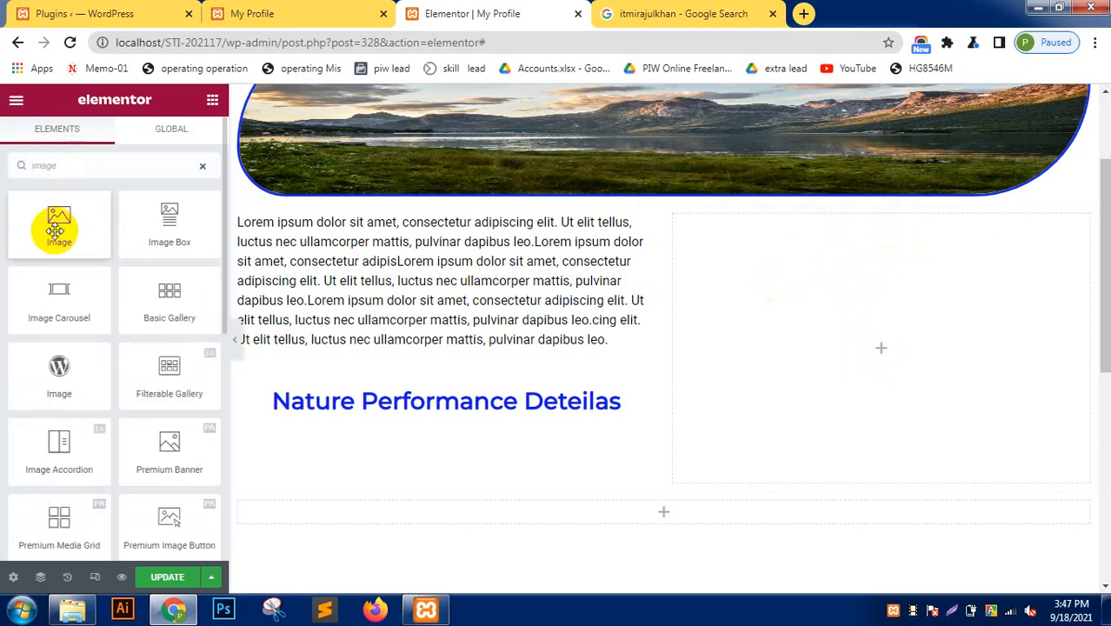
drag(58, 221, 913, 342)
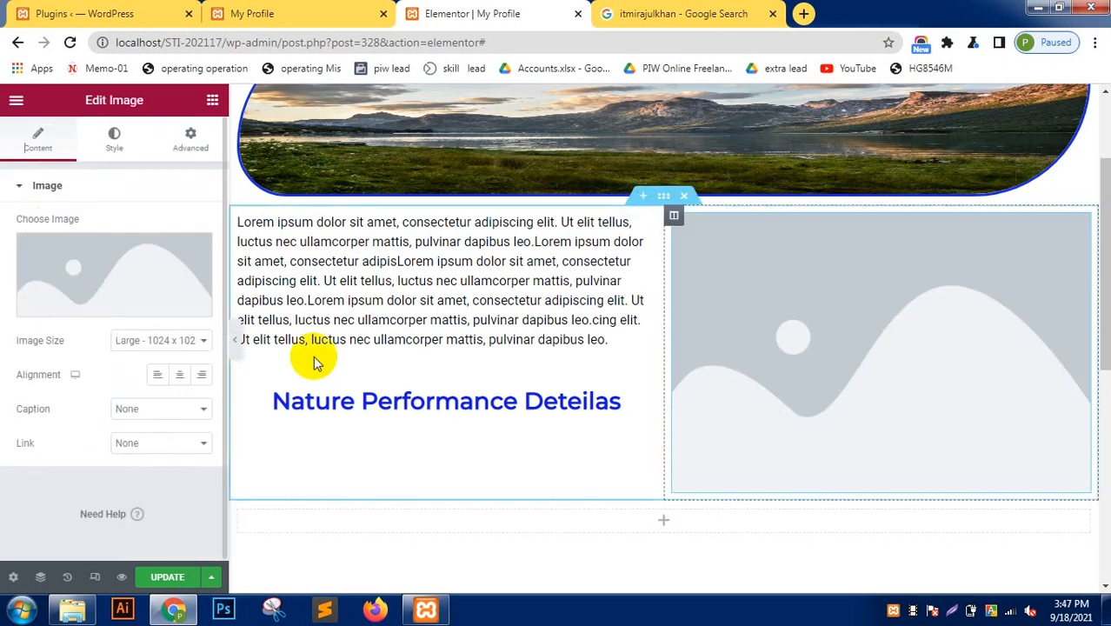
click(96, 305)
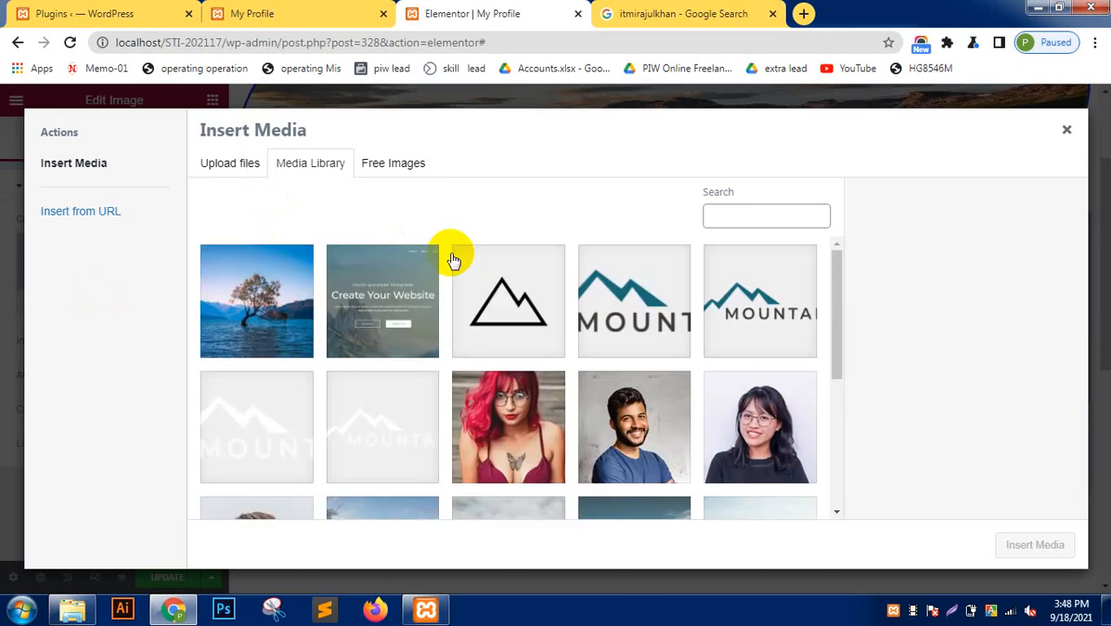
Insert the customer3 portrait photo into the right-column Image widget.
click(641, 438)
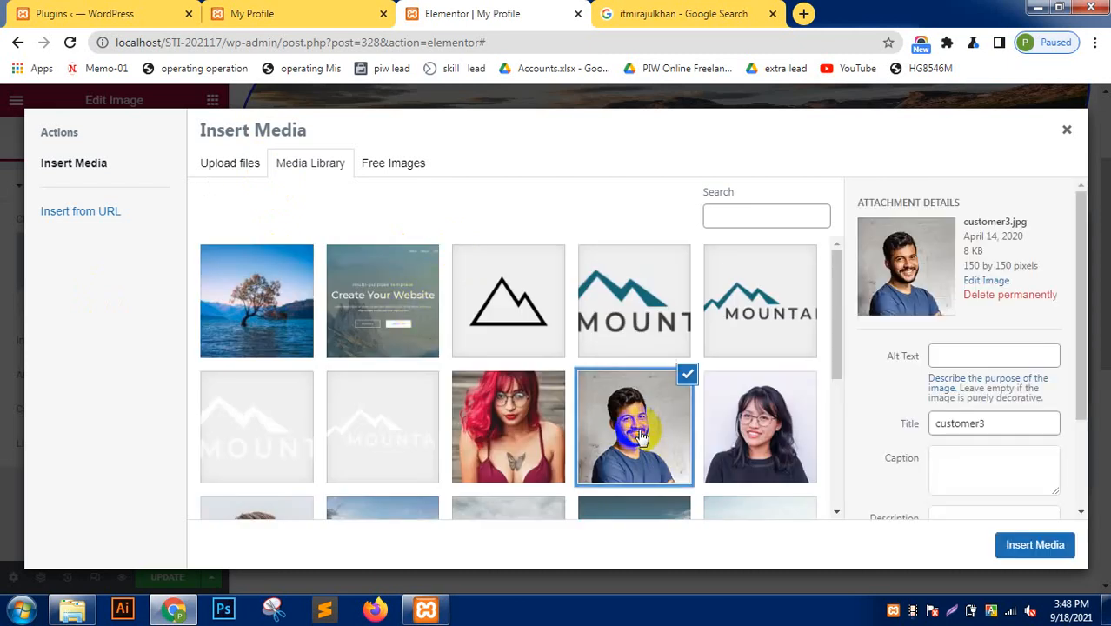
click(1031, 546)
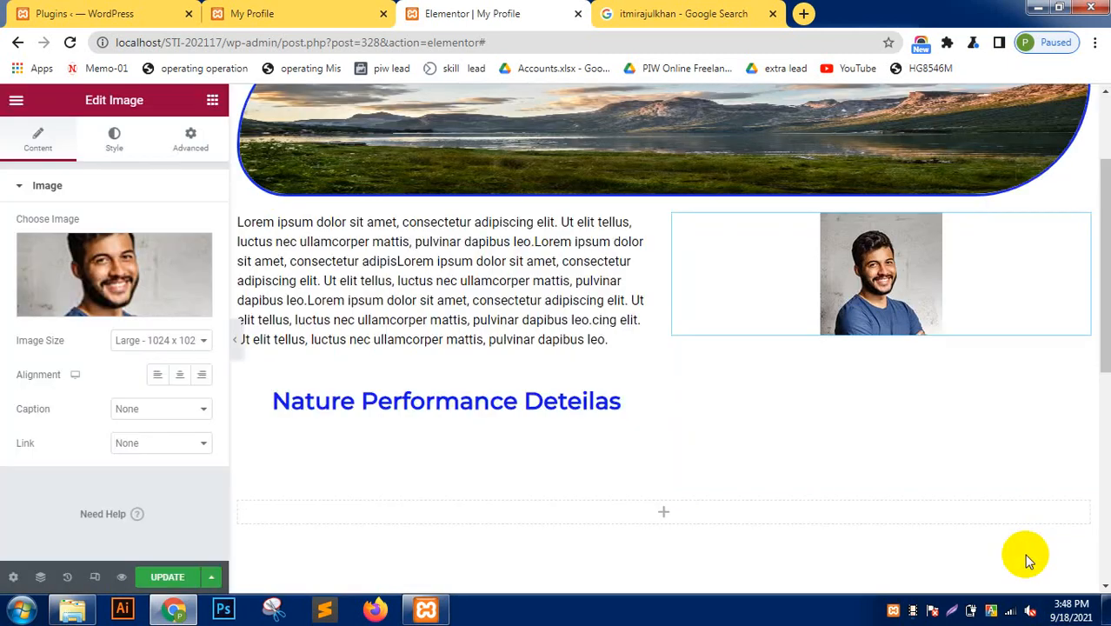
scroll(981, 395, up, 3)
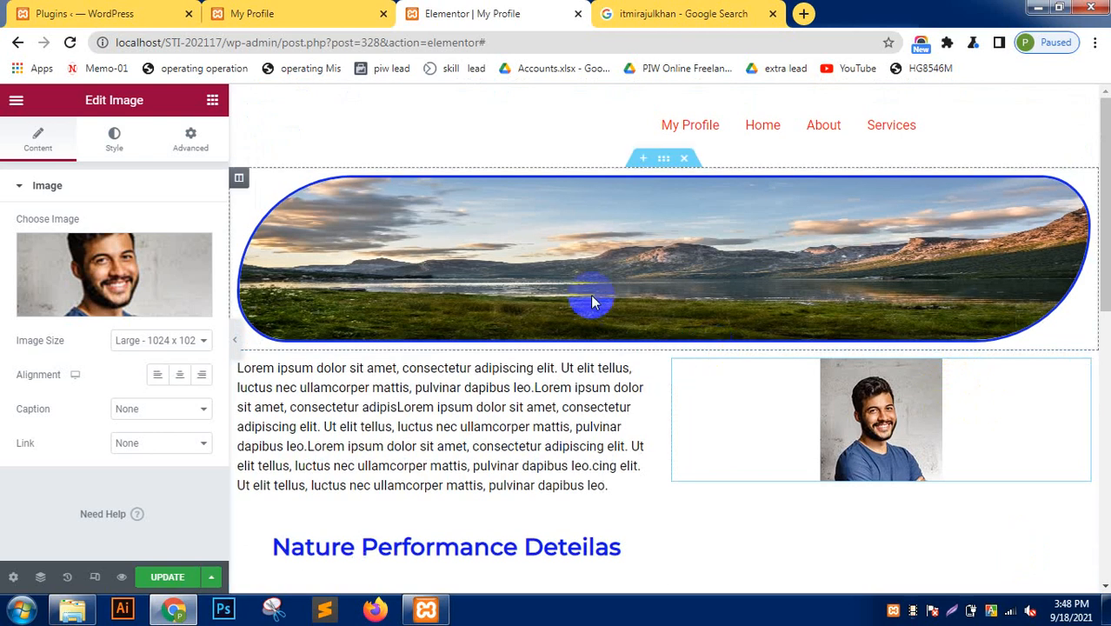
Size the photo to height 258 px, max width 72 and width 76.
click(111, 137)
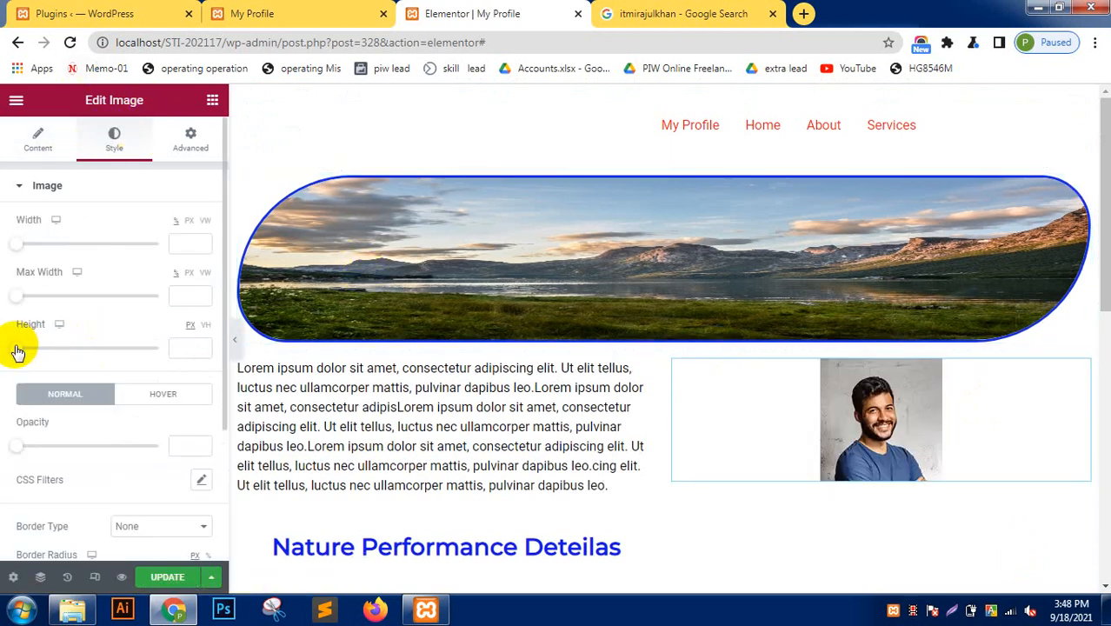
drag(18, 349, 90, 344)
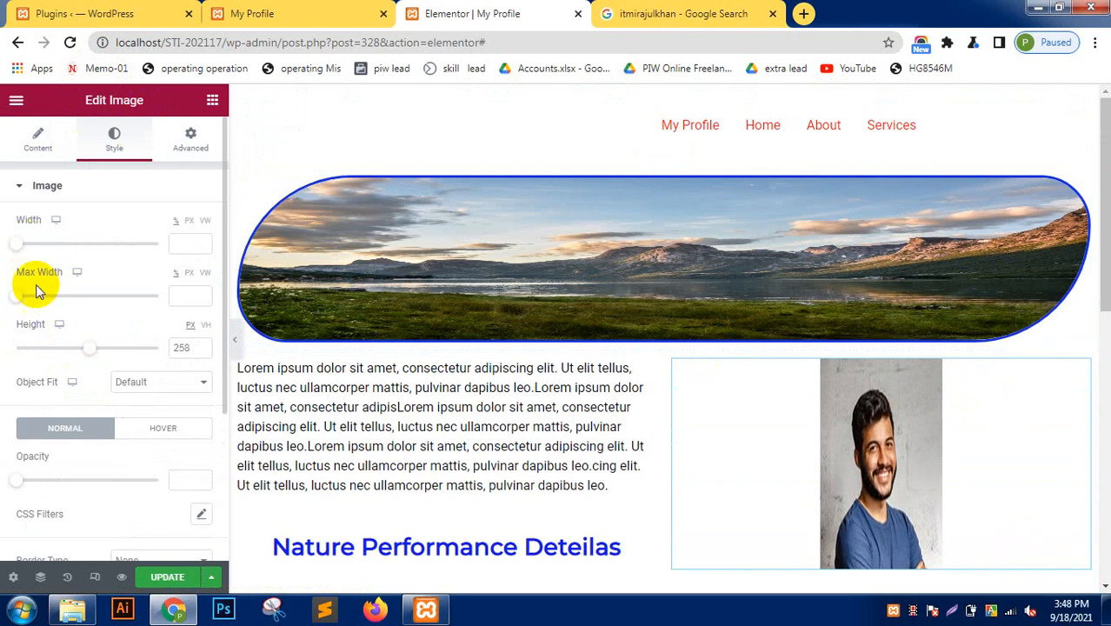
drag(24, 296, 120, 294)
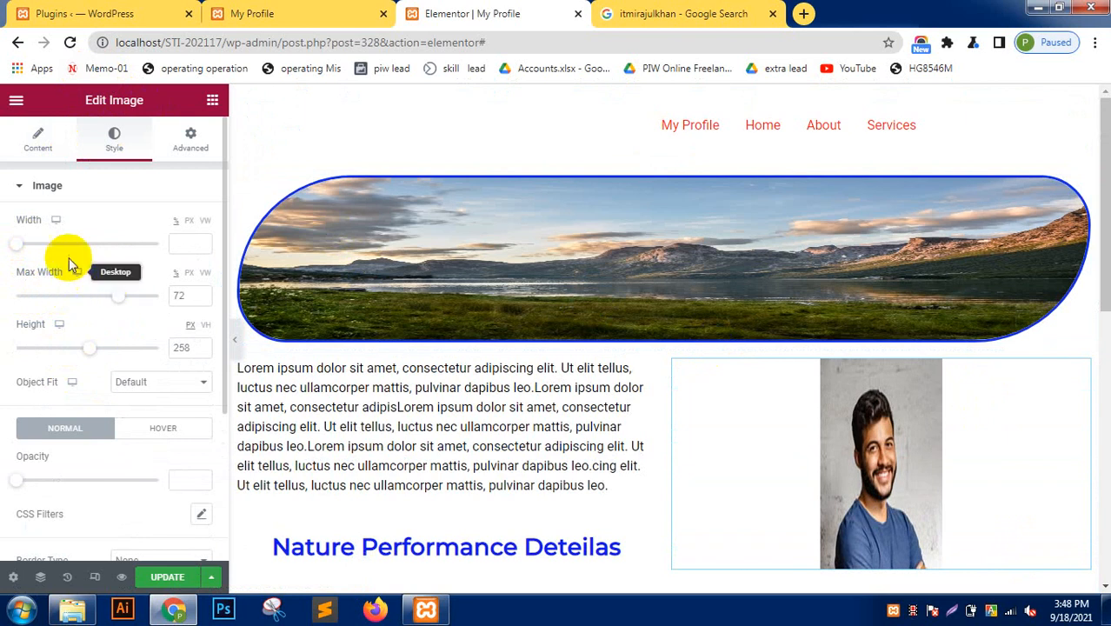
drag(21, 244, 143, 250)
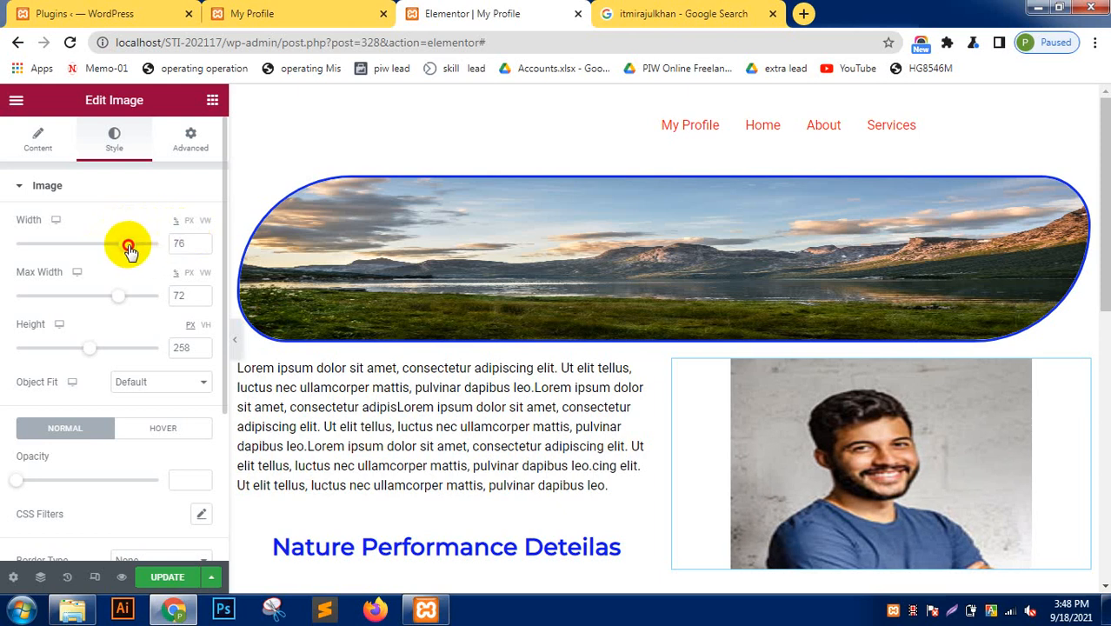
click(360, 377)
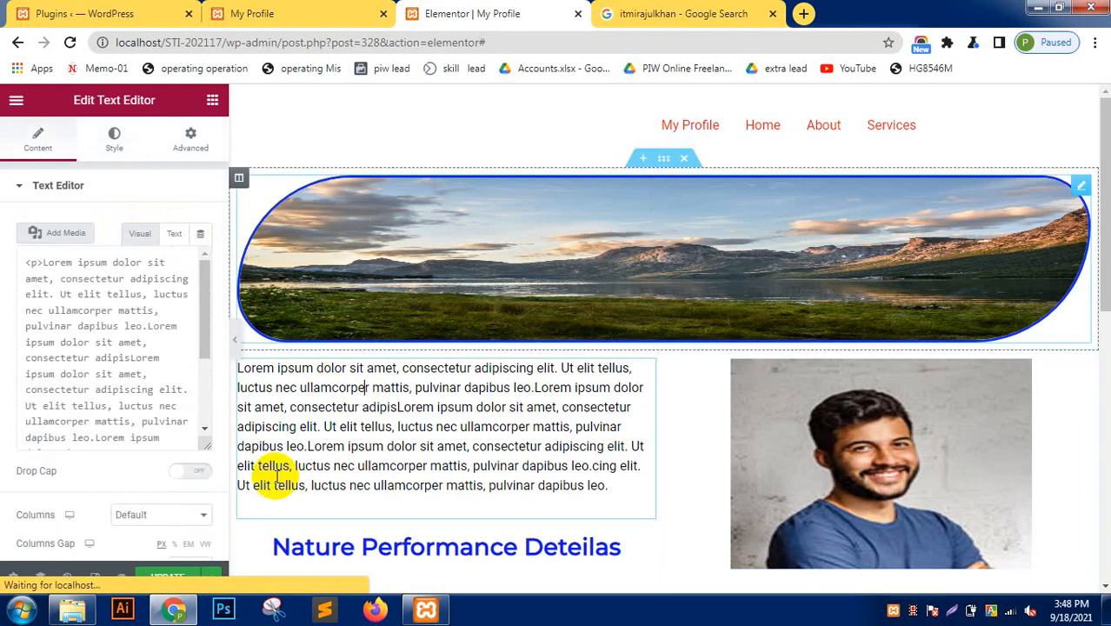
Save the page changes and confirm the live My Profile page shows the banner, lorem text, blue heading and photo.
click(167, 577)
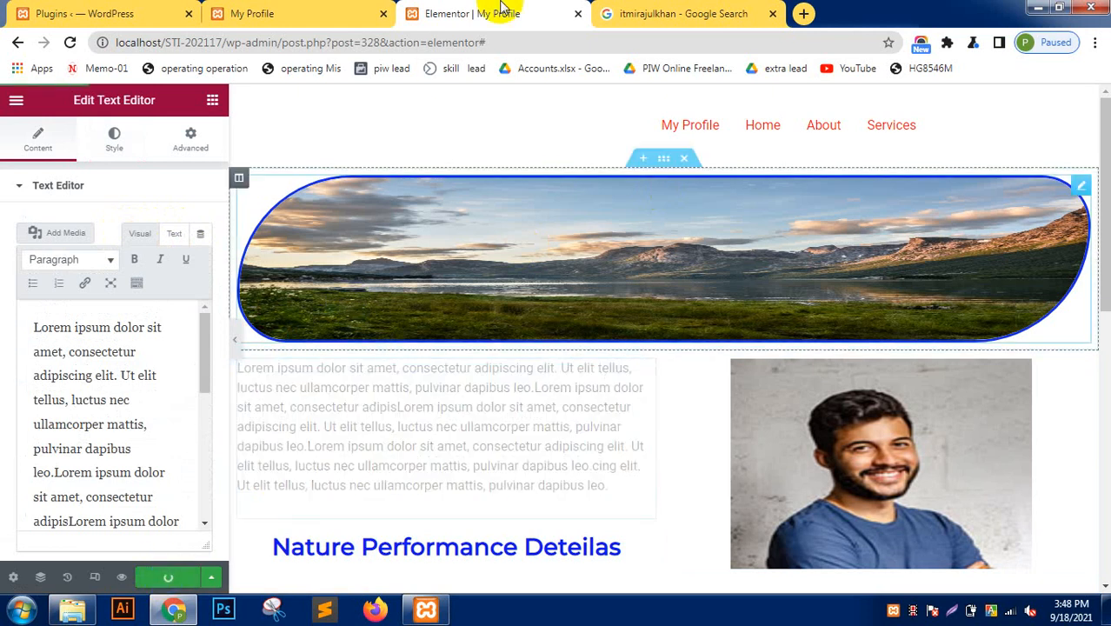
click(322, 10)
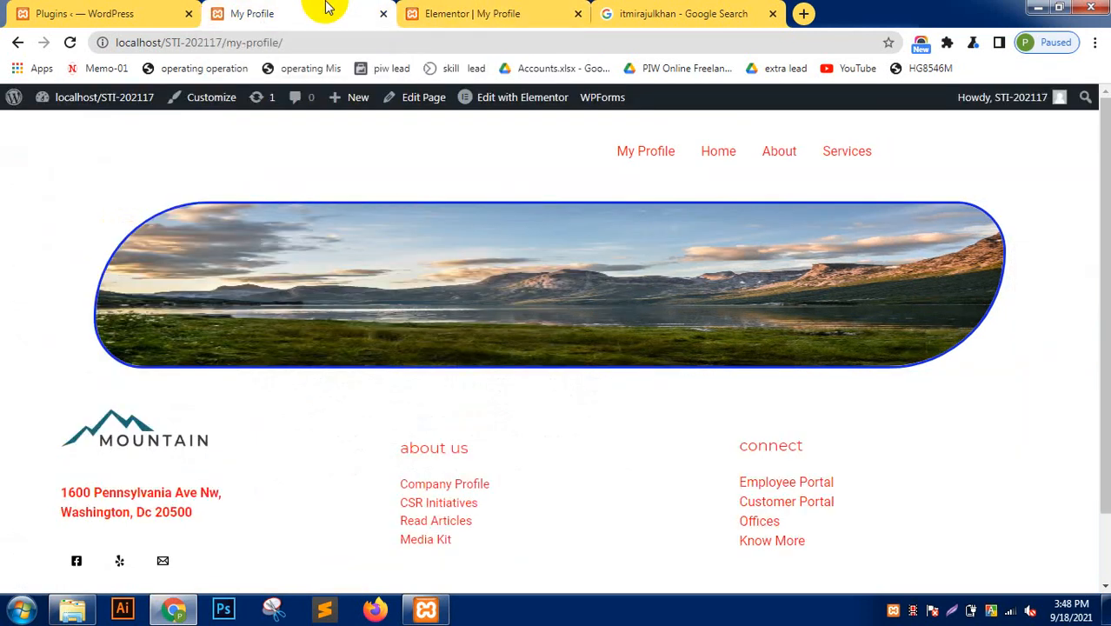
click(73, 43)
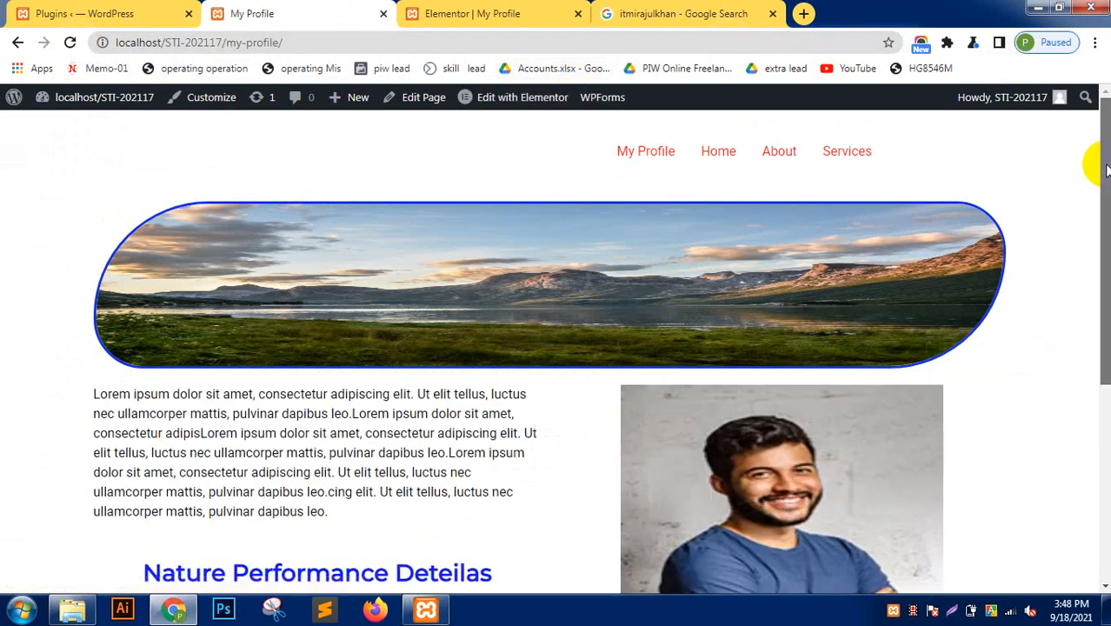
drag(1099, 203, 1095, 325)
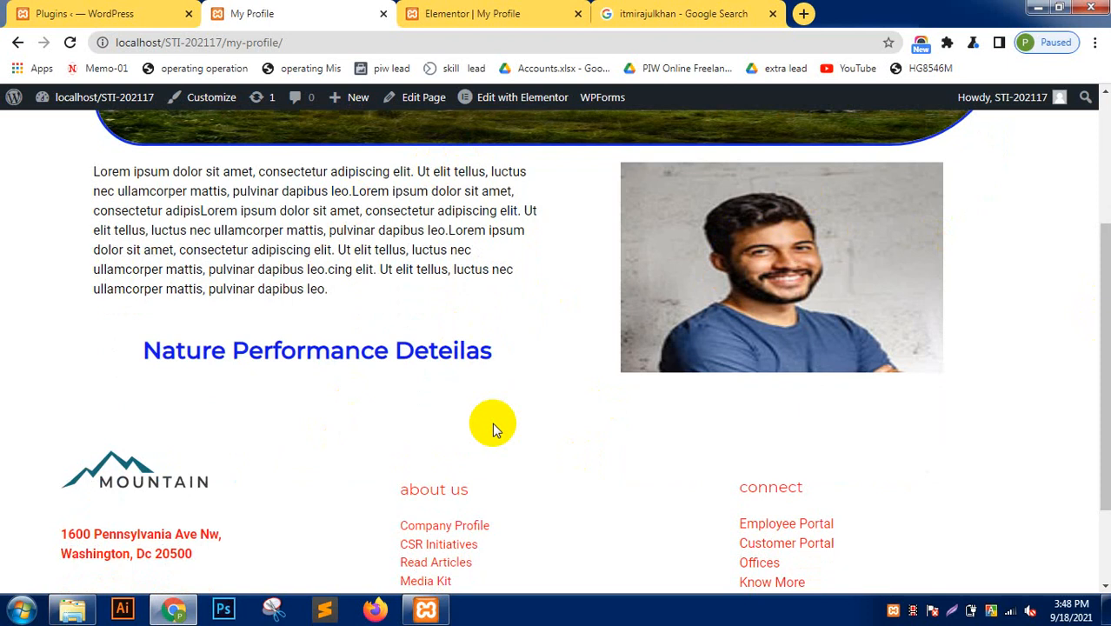
click(113, 8)
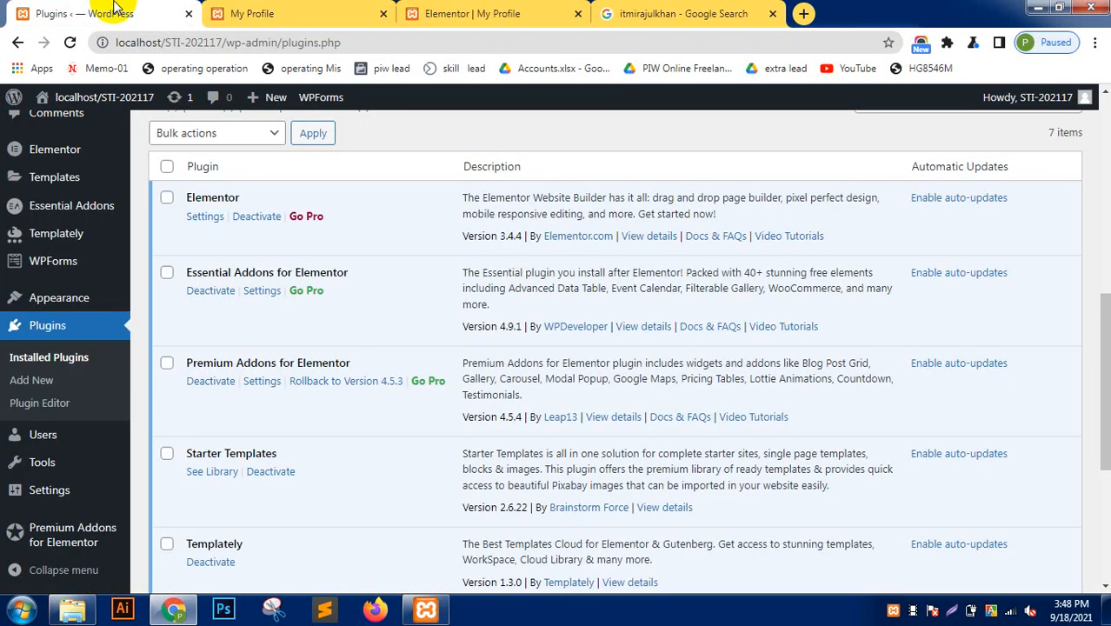
click(292, 8)
click(410, 10)
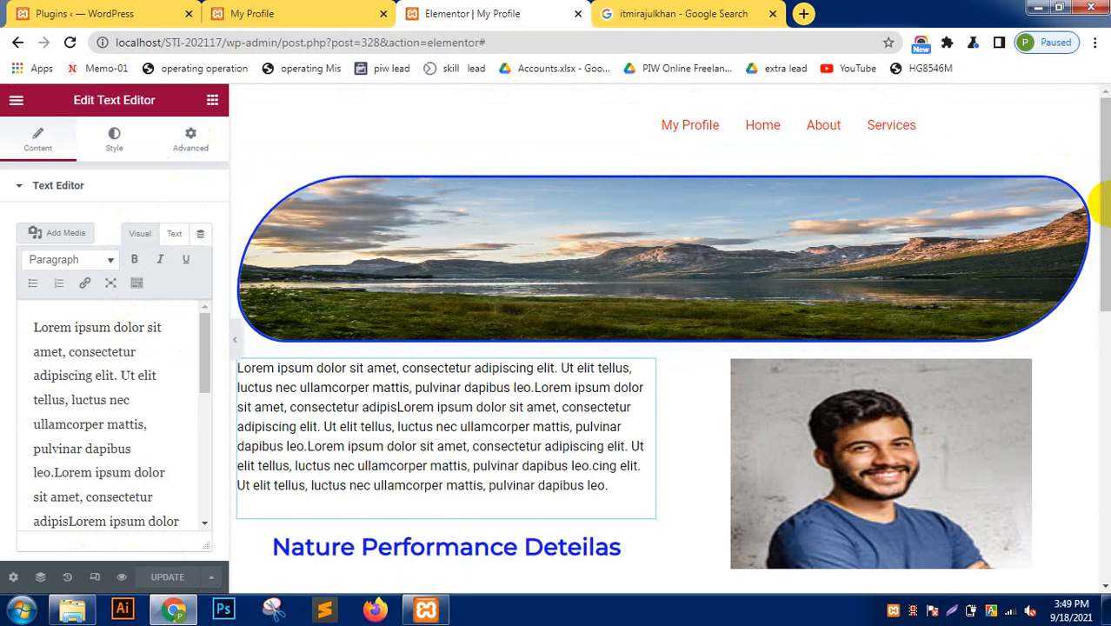
Add a Button widget to the empty section below the blue heading.
drag(1100, 203, 1100, 353)
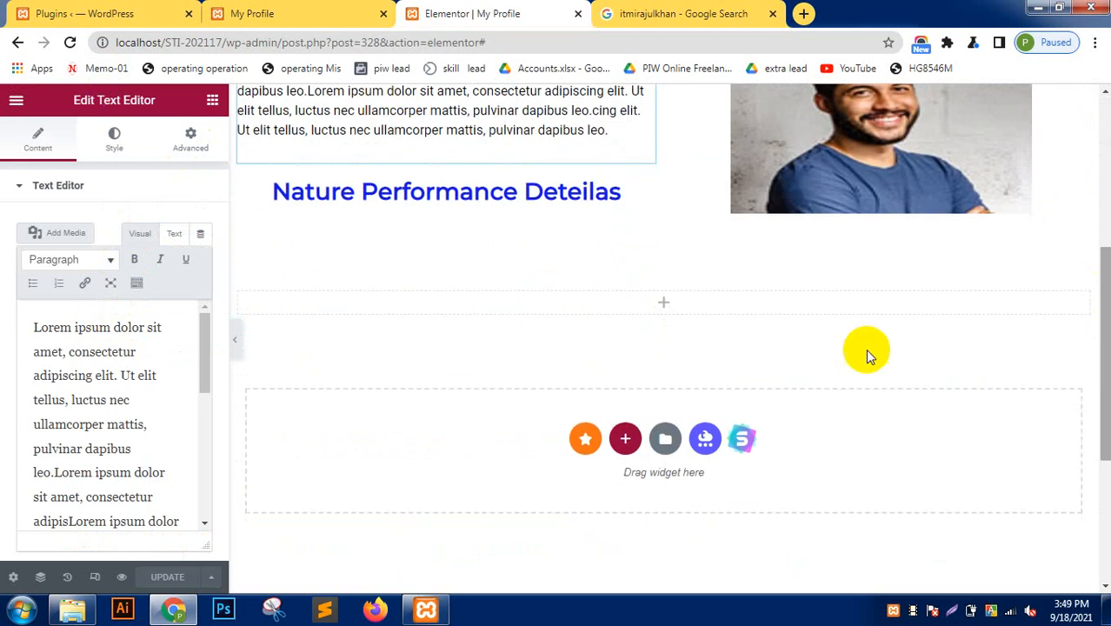
click(665, 304)
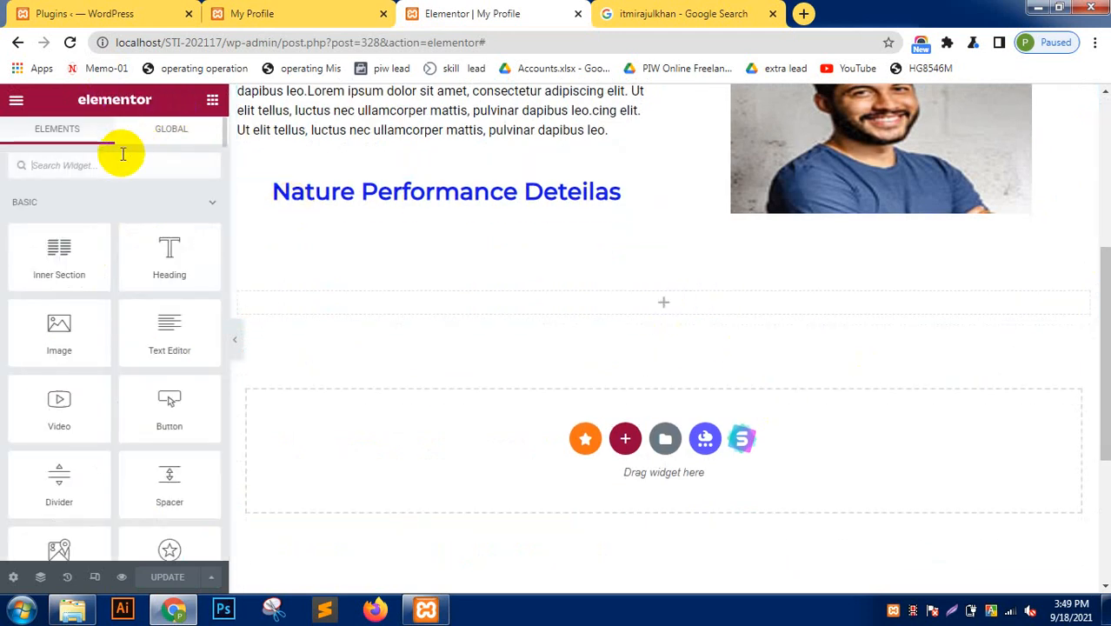
text(bo)
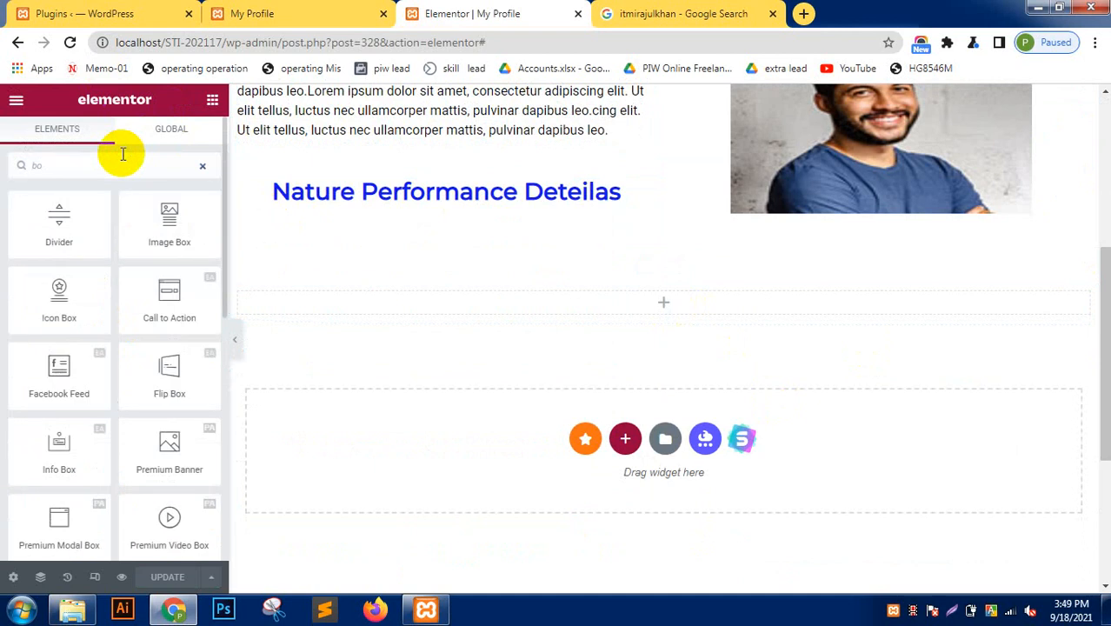
key(BackSpace)
text(utton)
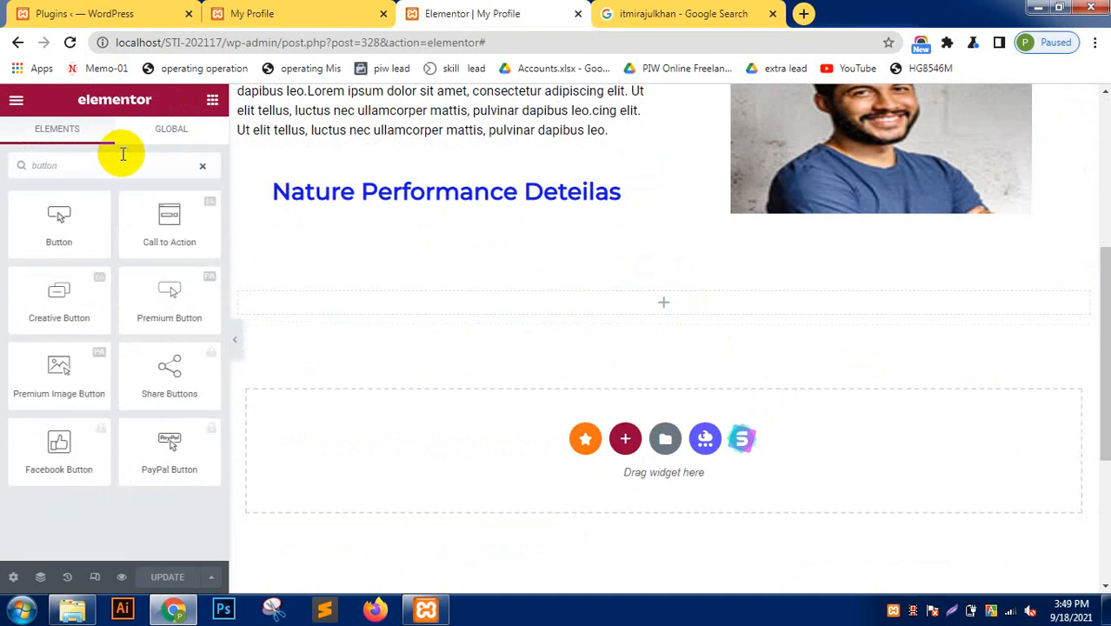
drag(61, 231, 637, 311)
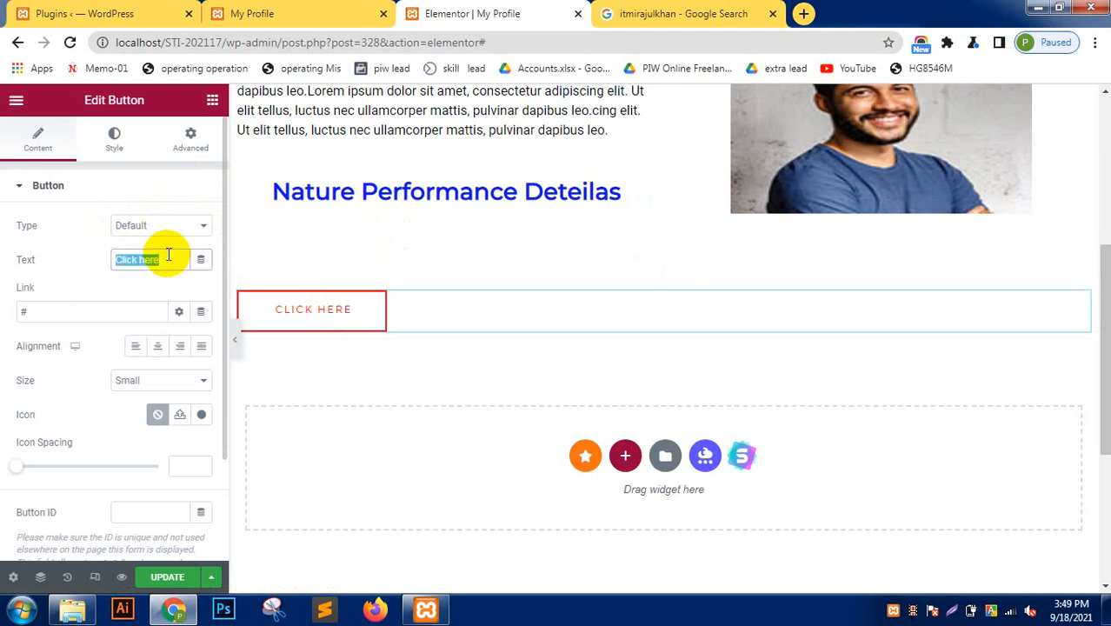
Set the button text to 'Learn more', alignment Center and size Large.
text(Learn more)
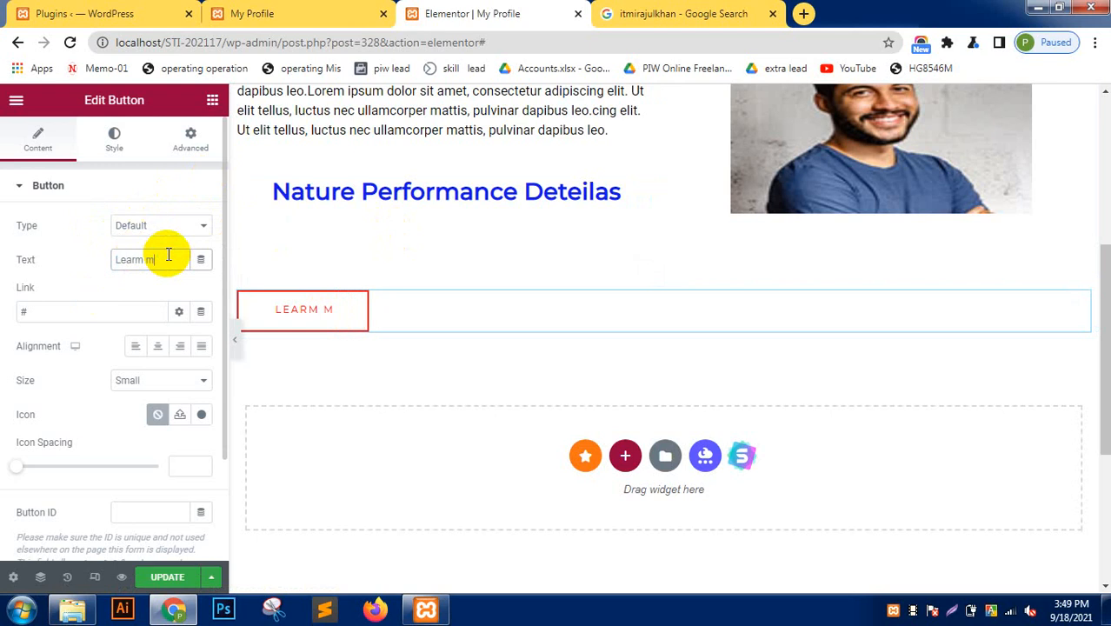
click(68, 314)
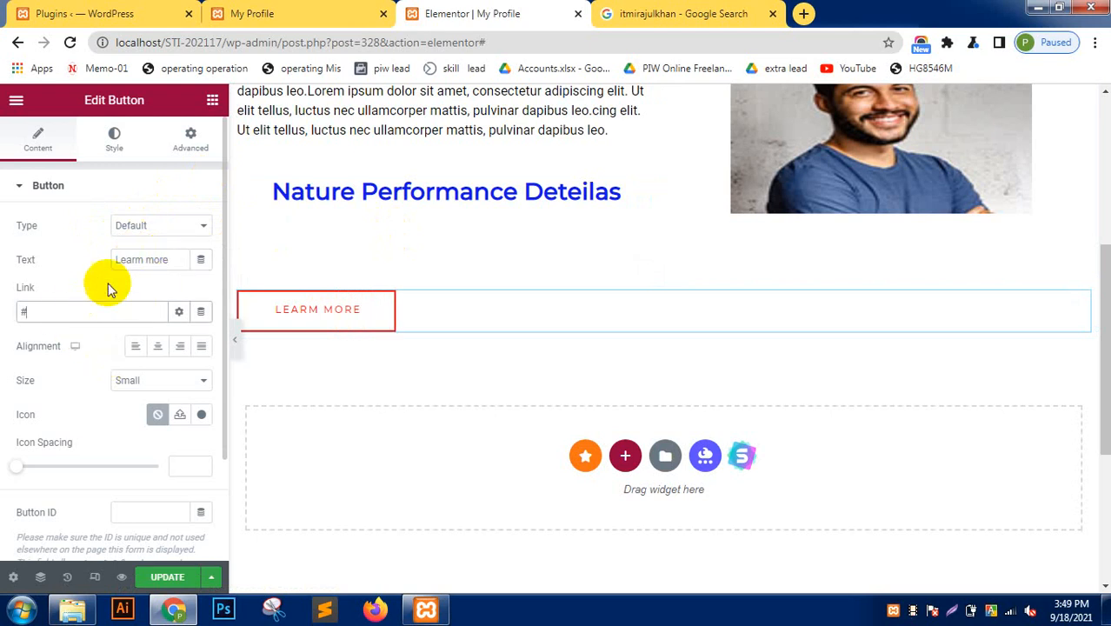
click(158, 350)
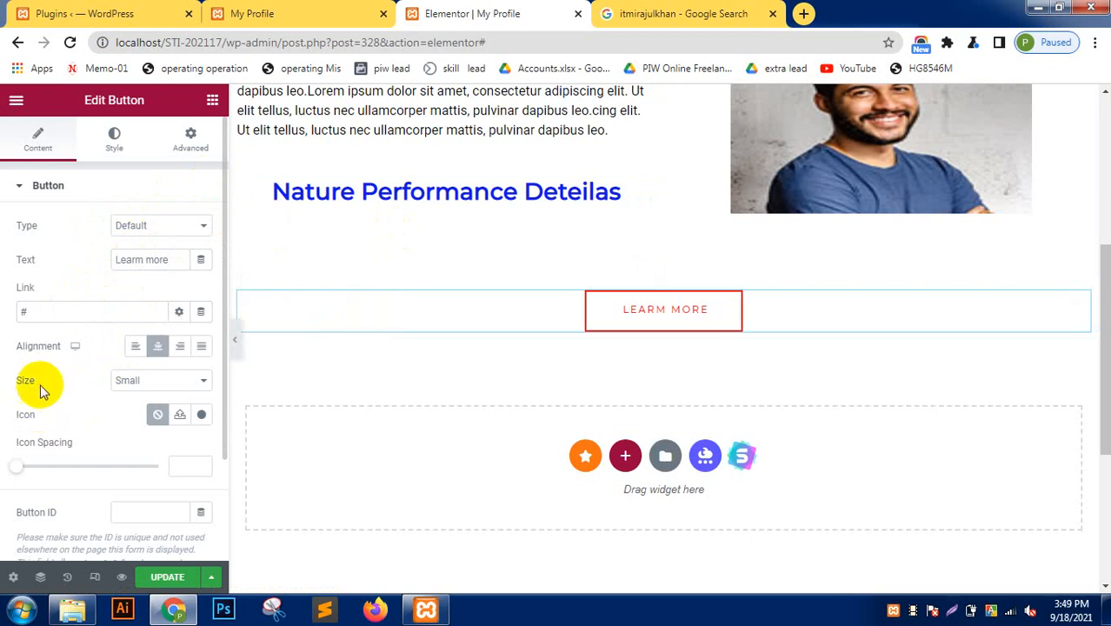
click(173, 380)
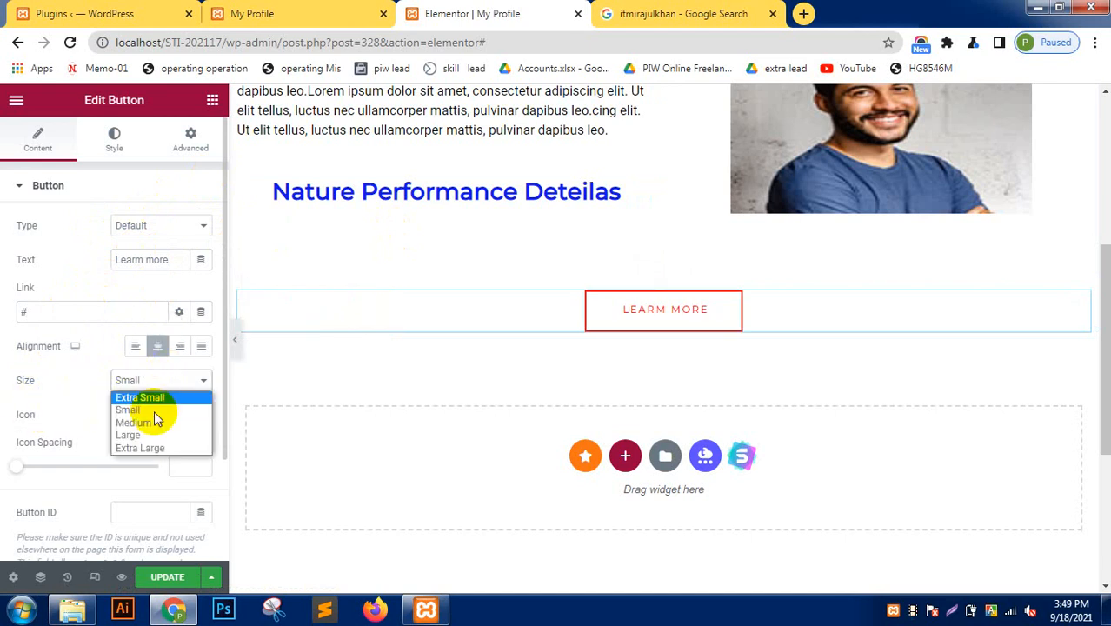
click(151, 434)
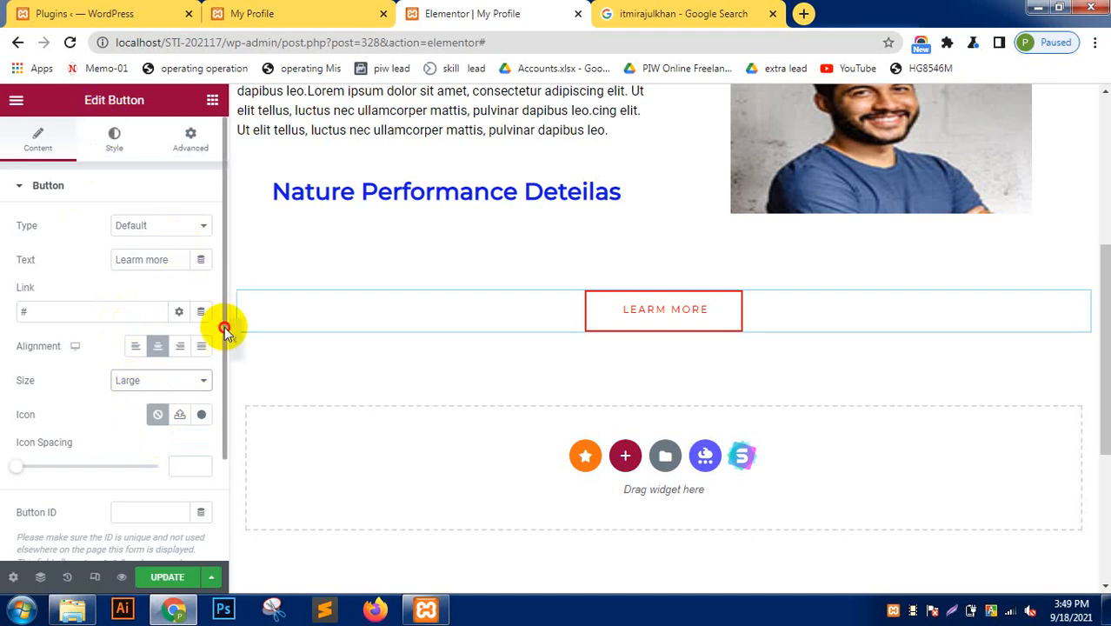
scroll(225, 328, down, 3)
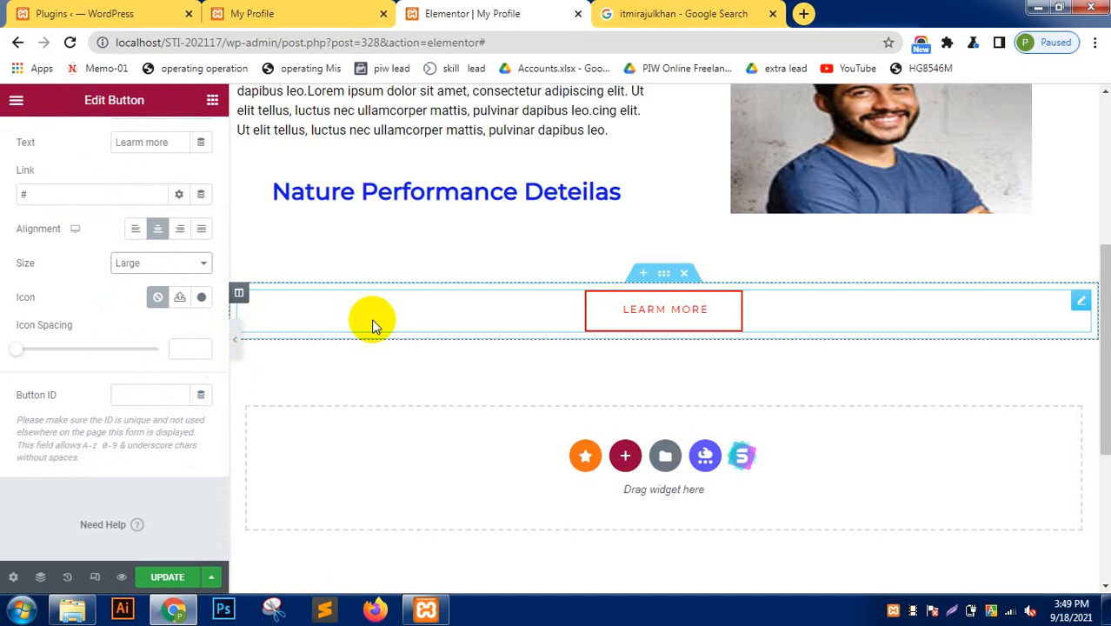
scroll(372, 322, up, 4)
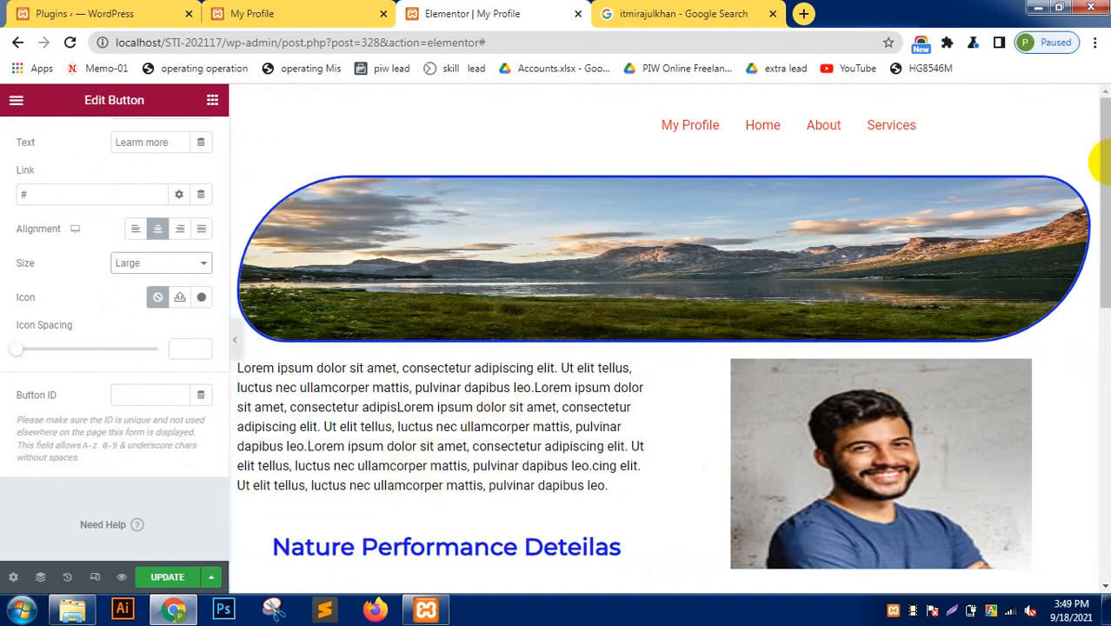
Move the Learn more button into the left column beneath the Lorem ipsum paragraph.
drag(1102, 147, 1103, 270)
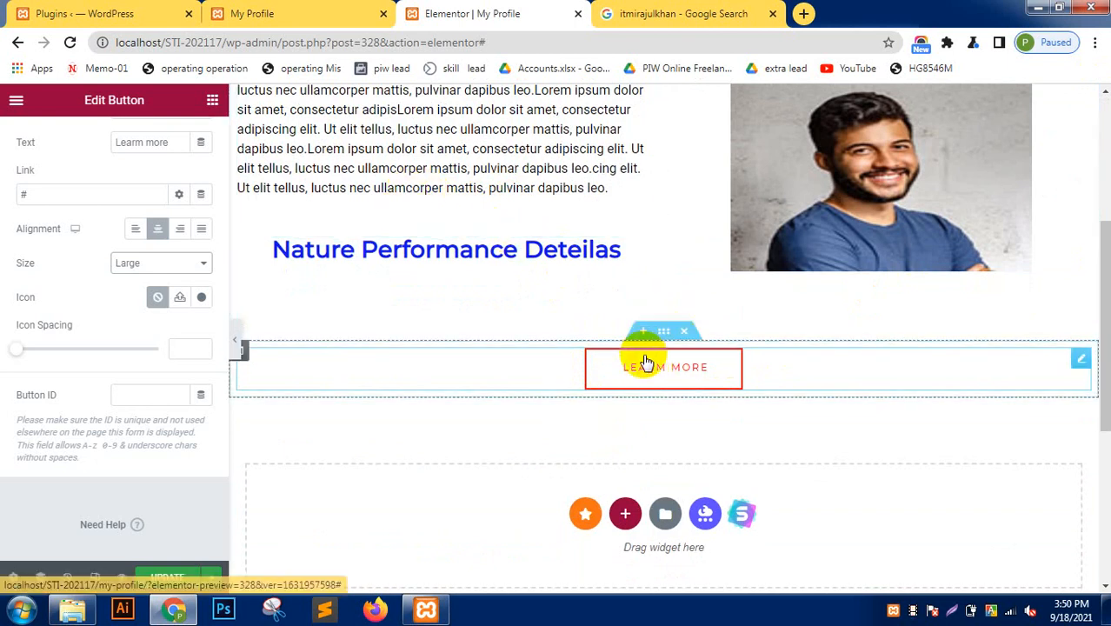
drag(646, 362, 434, 187)
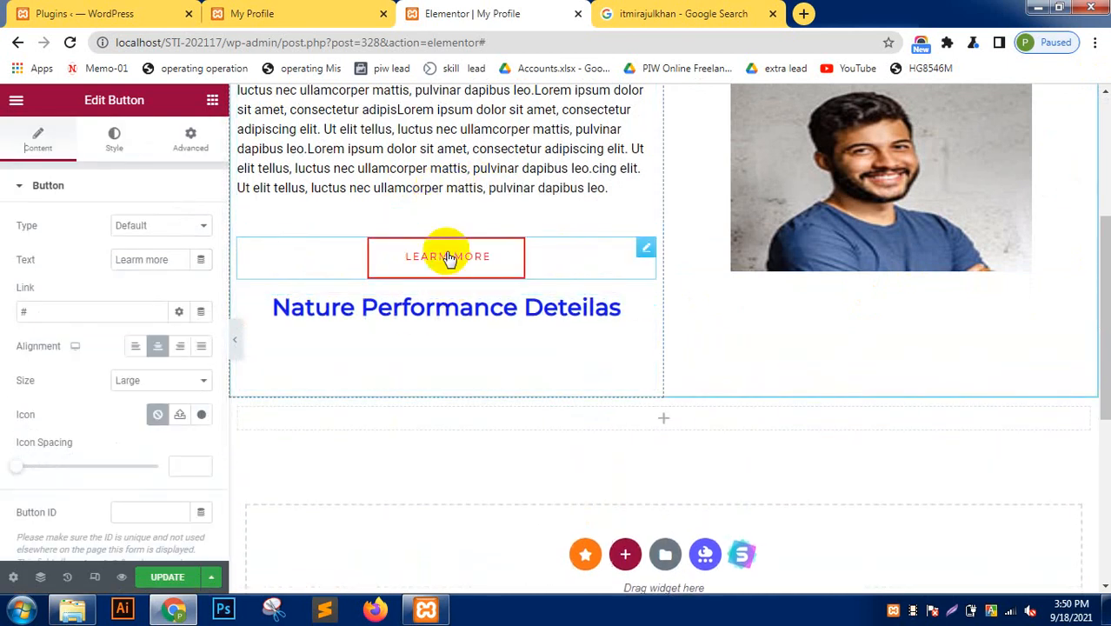
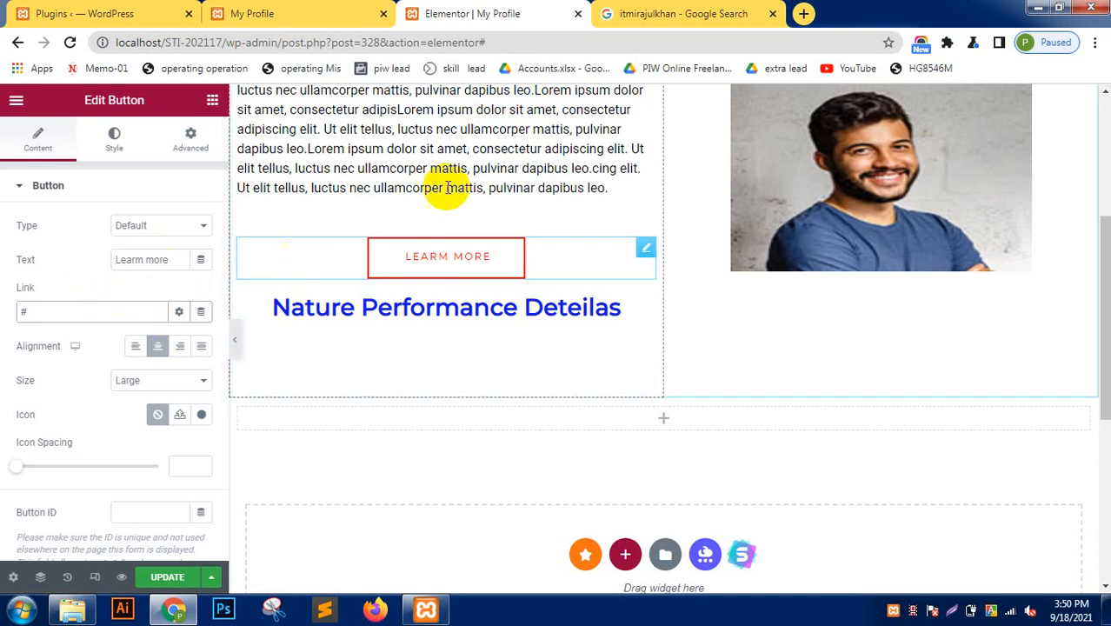
Drag the Learn More button out of its column into a new section under the Nature Performance Deteilas heading.
click(472, 256)
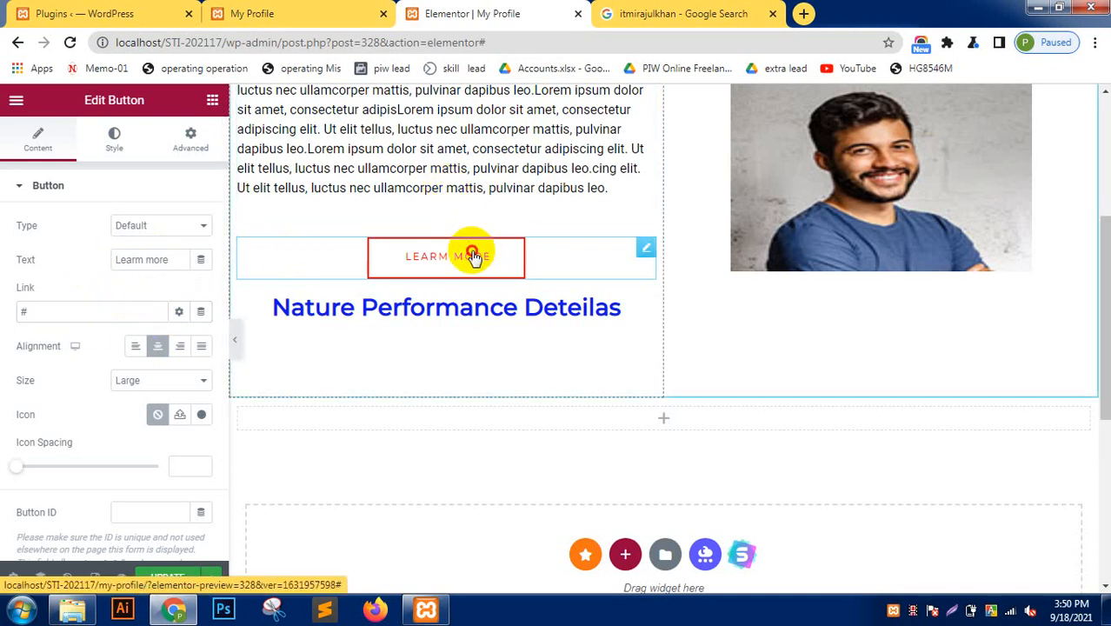
drag(472, 256, 533, 310)
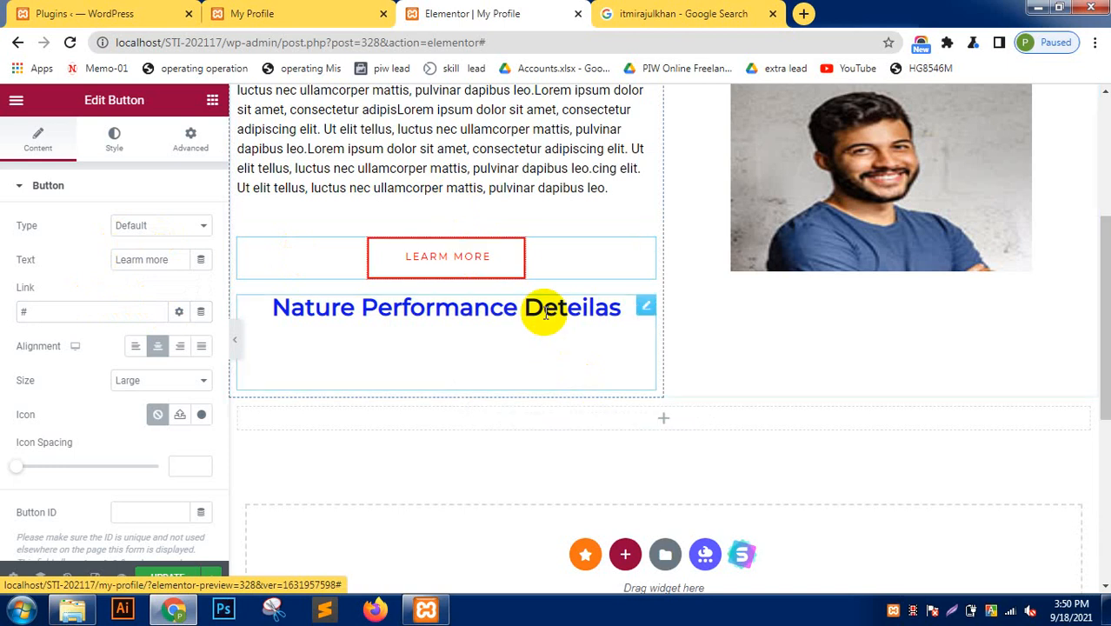
drag(472, 257, 513, 397)
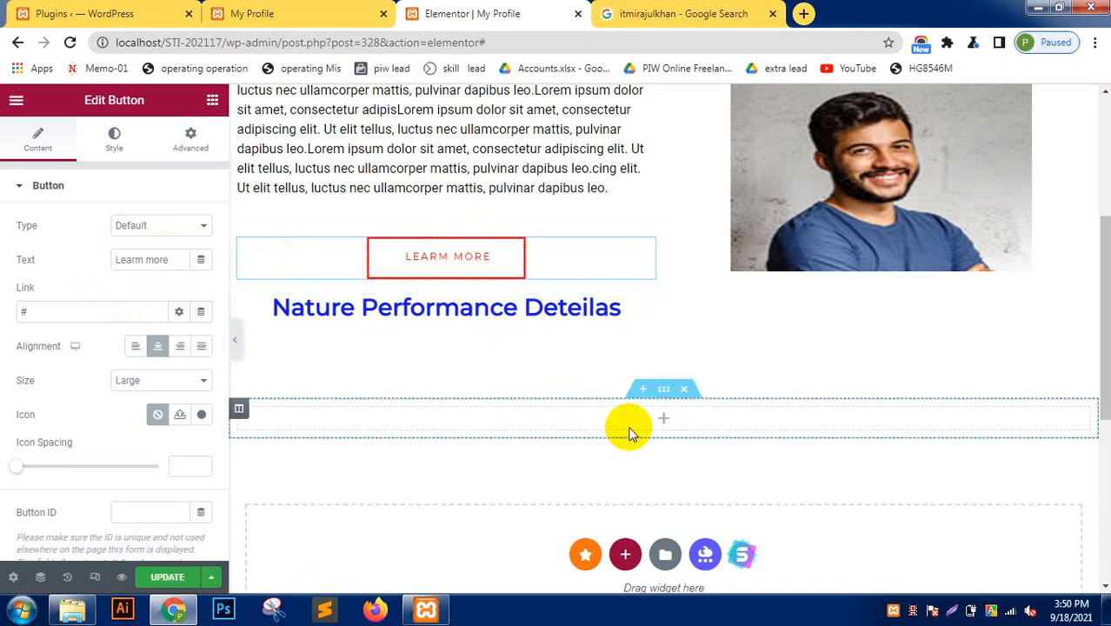
scroll(609, 416, up, 1)
scroll(490, 309, down, 1)
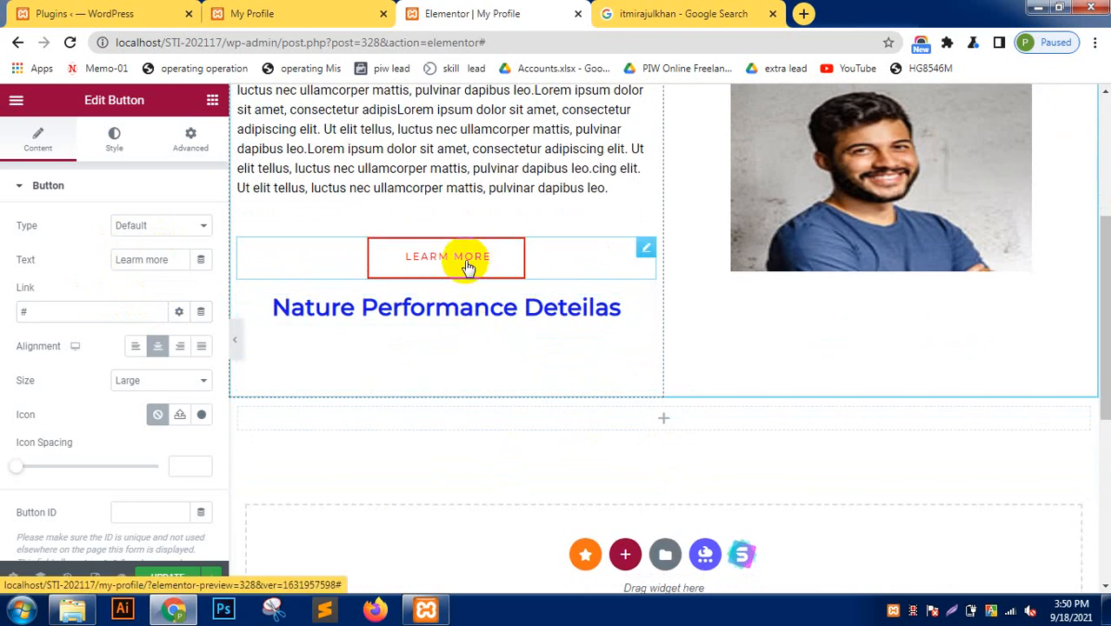
drag(465, 261, 607, 378)
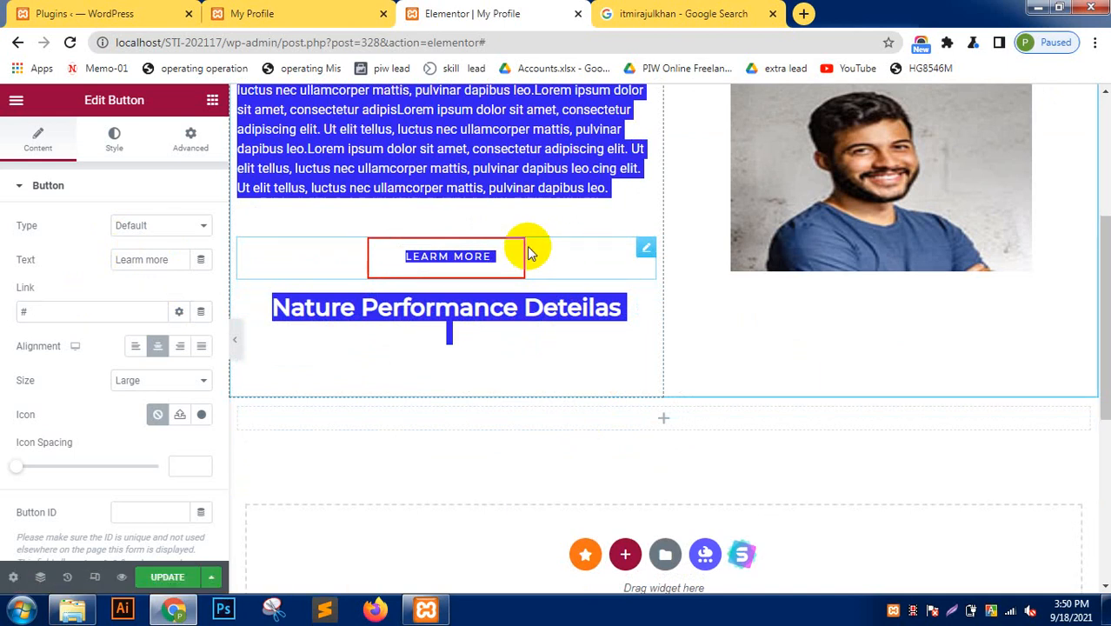
drag(527, 246, 556, 377)
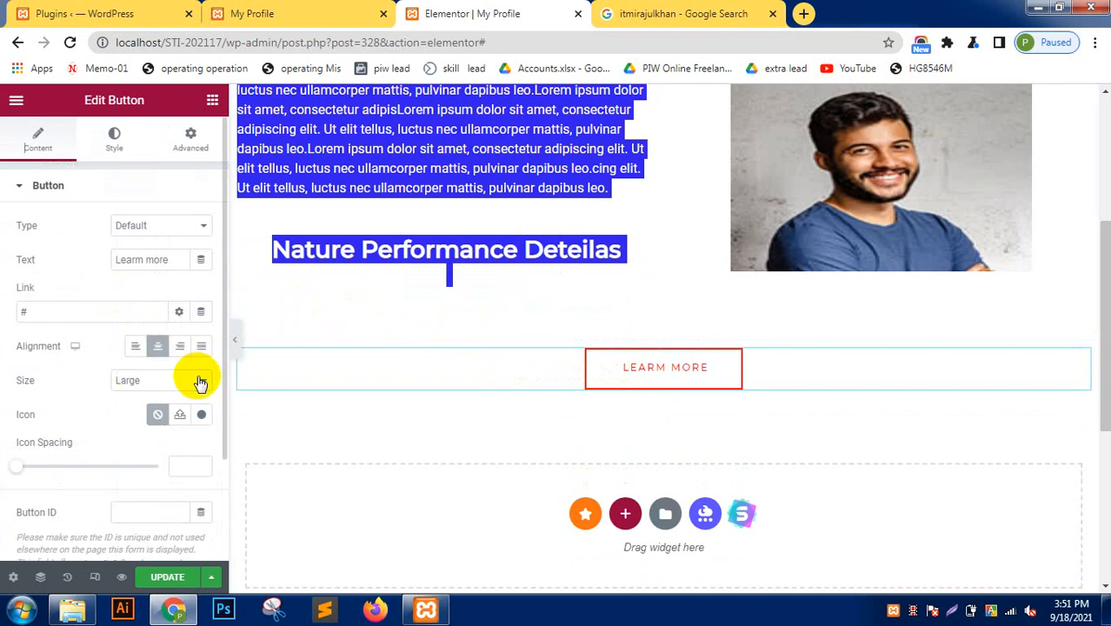
Add a right-arrow icon to the button, found by searching 'arrow' in the Icon Library.
click(199, 419)
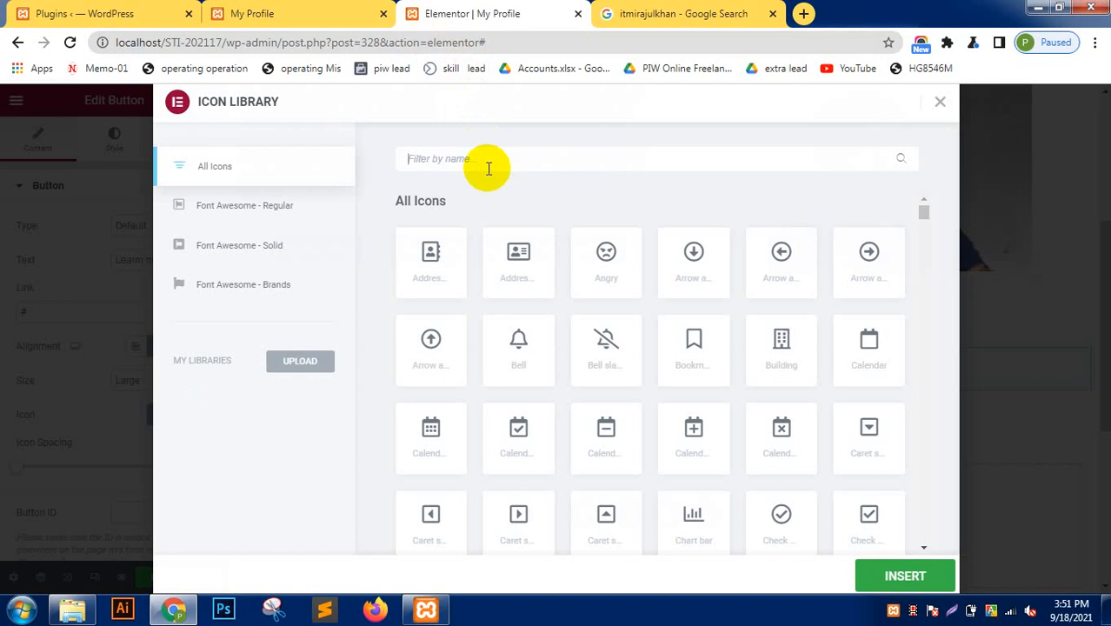
text(arooe)
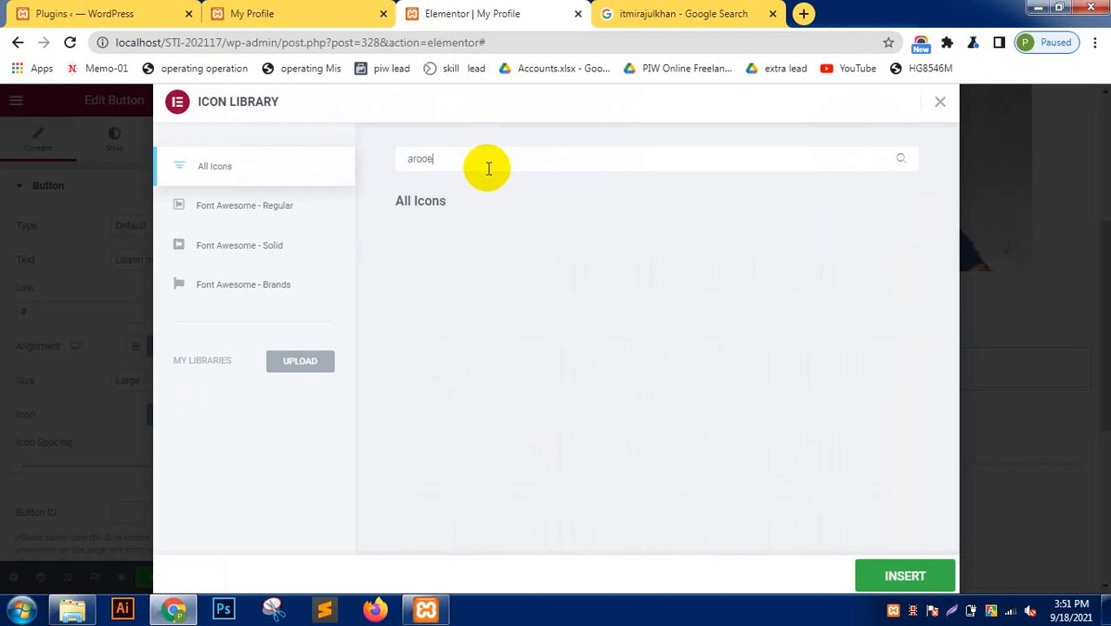
key(BackSpace)
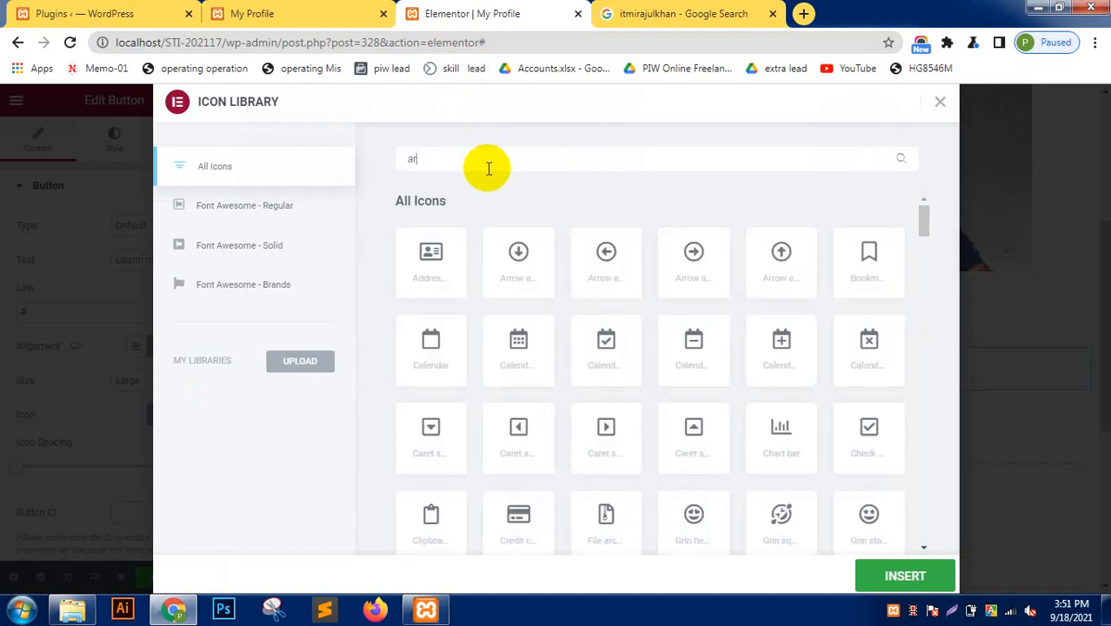
text(row)
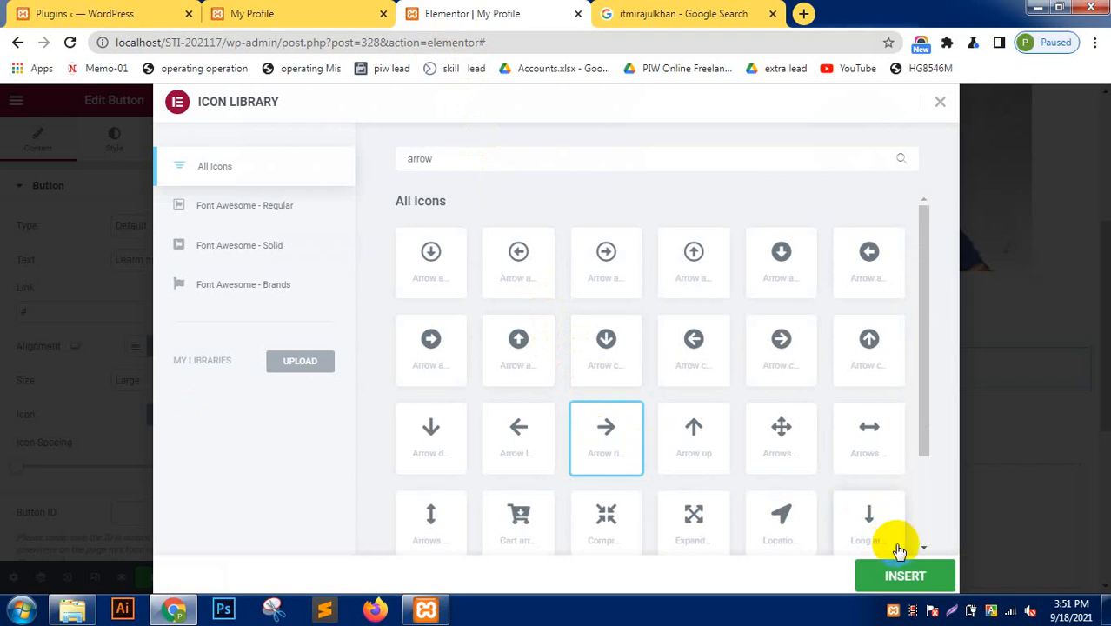
click(905, 577)
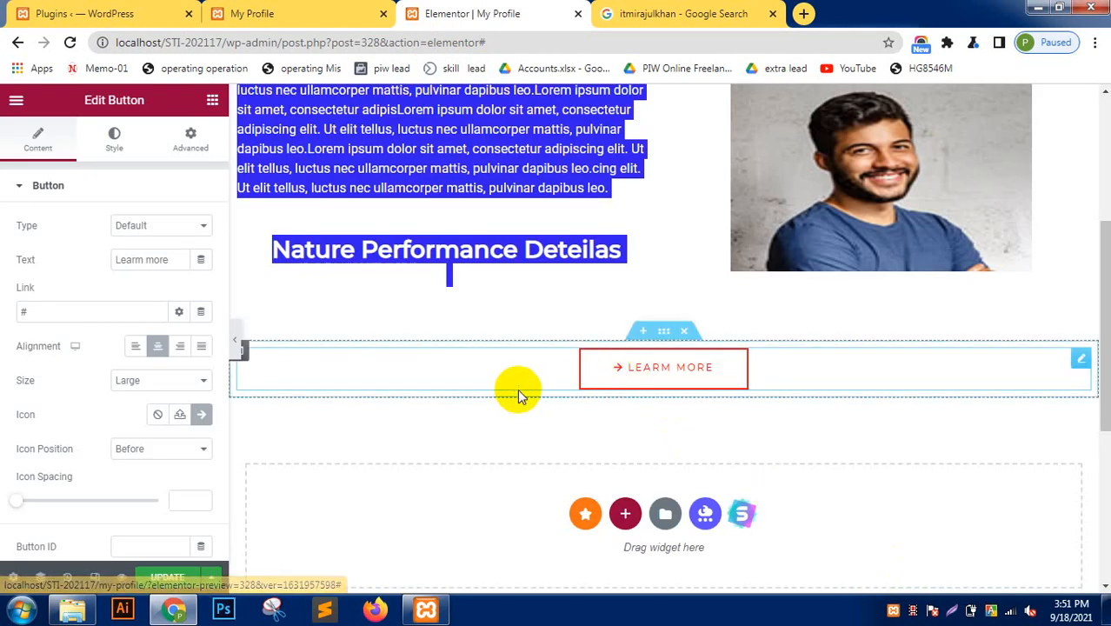
Set the icon position to Before the button text.
click(187, 450)
click(179, 478)
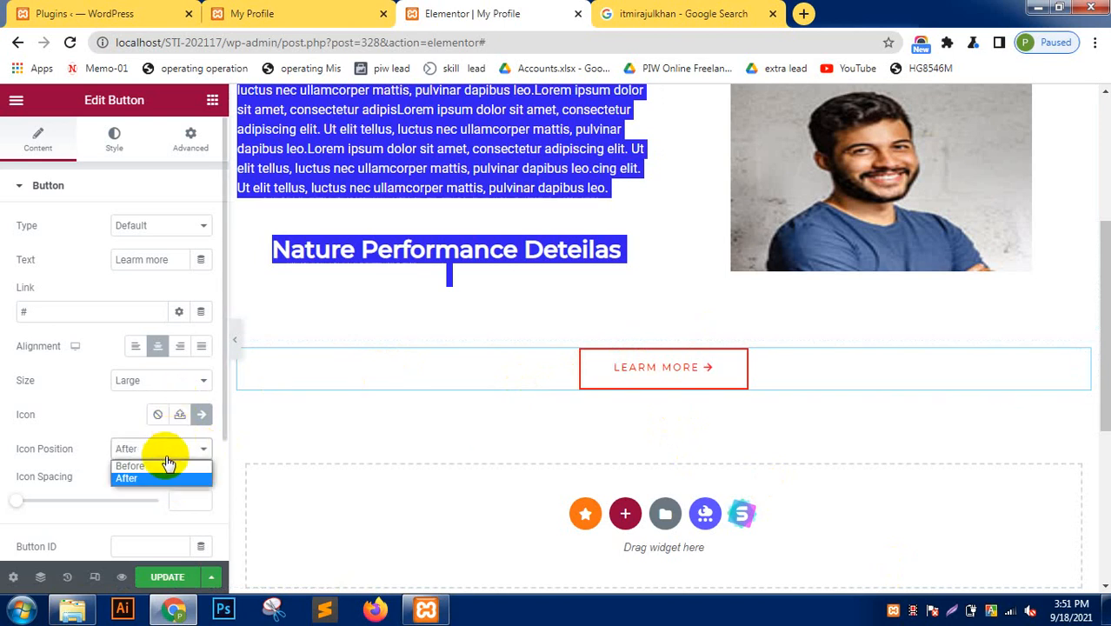
click(164, 465)
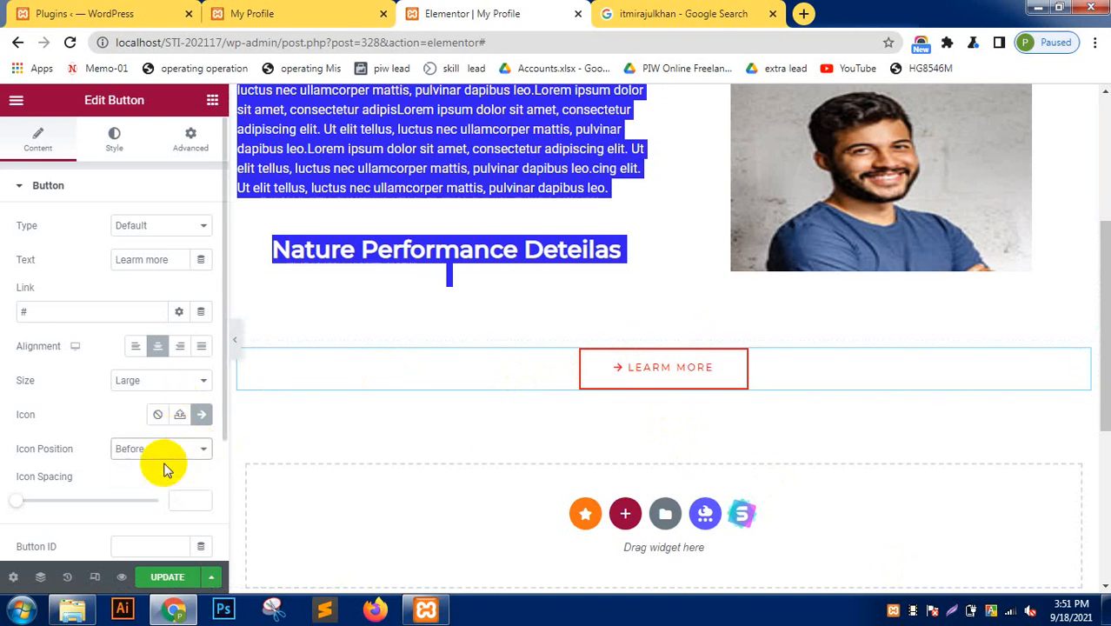
On the Style tab, set the button's text colour to black #000000.
click(114, 140)
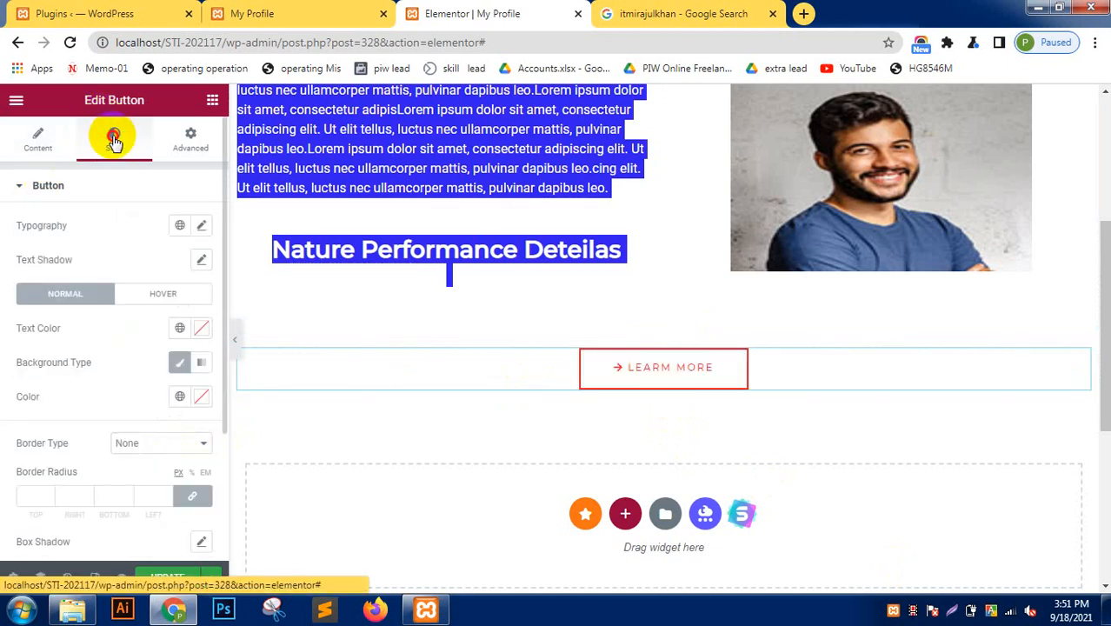
click(203, 227)
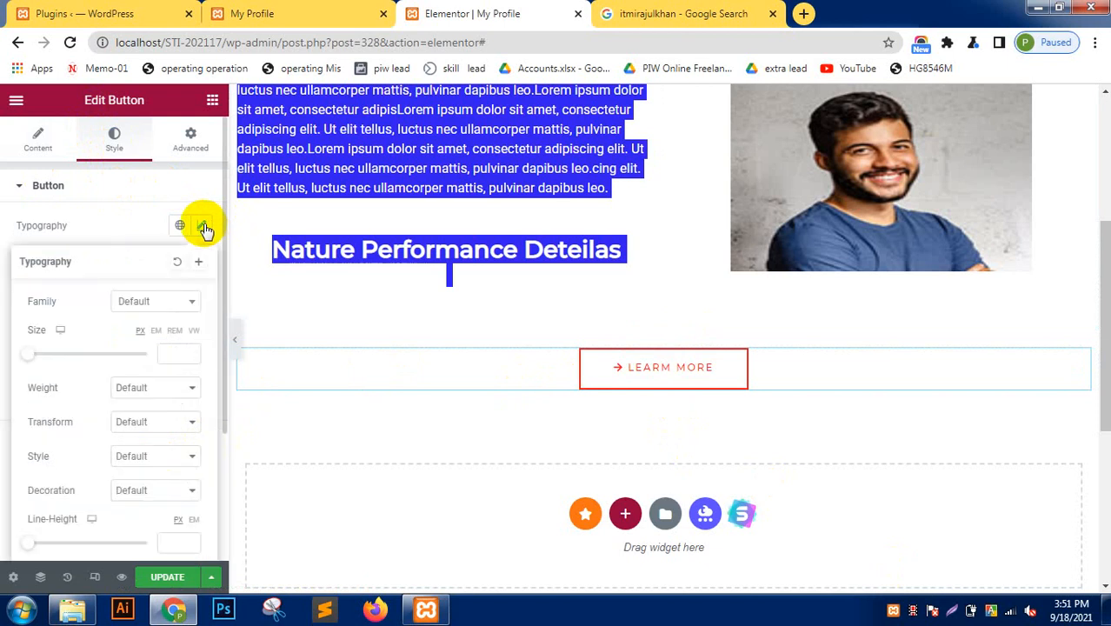
click(203, 227)
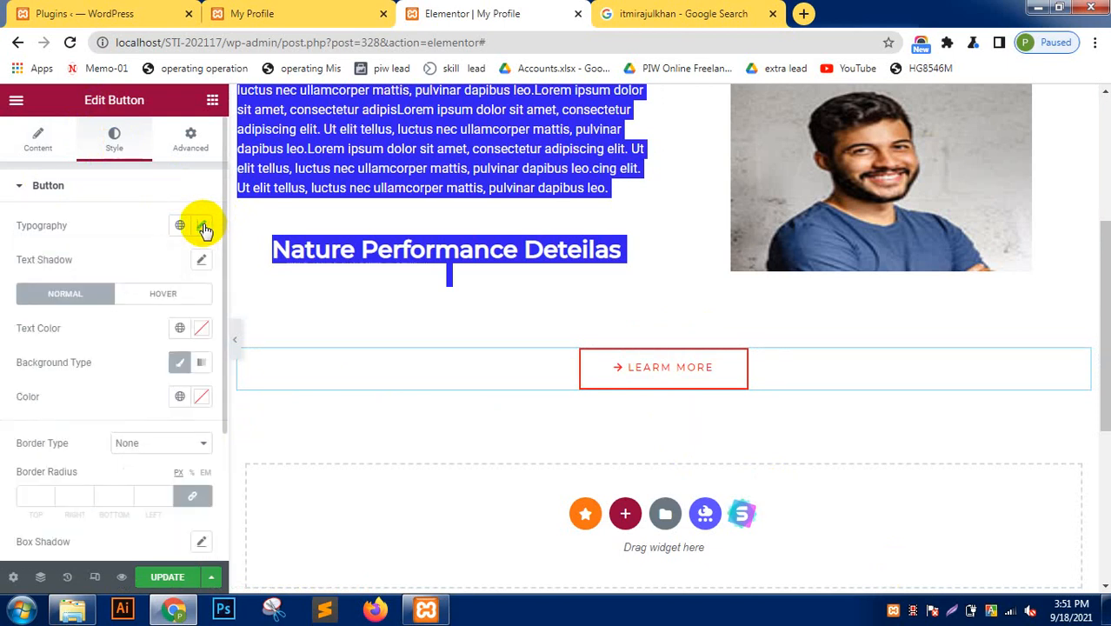
click(202, 227)
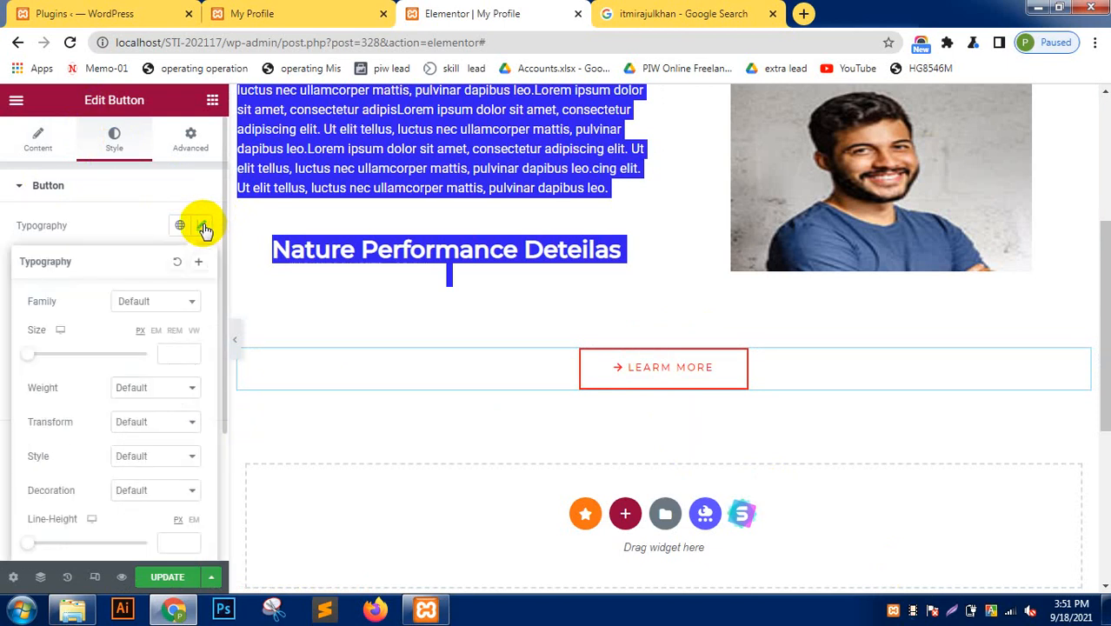
click(146, 300)
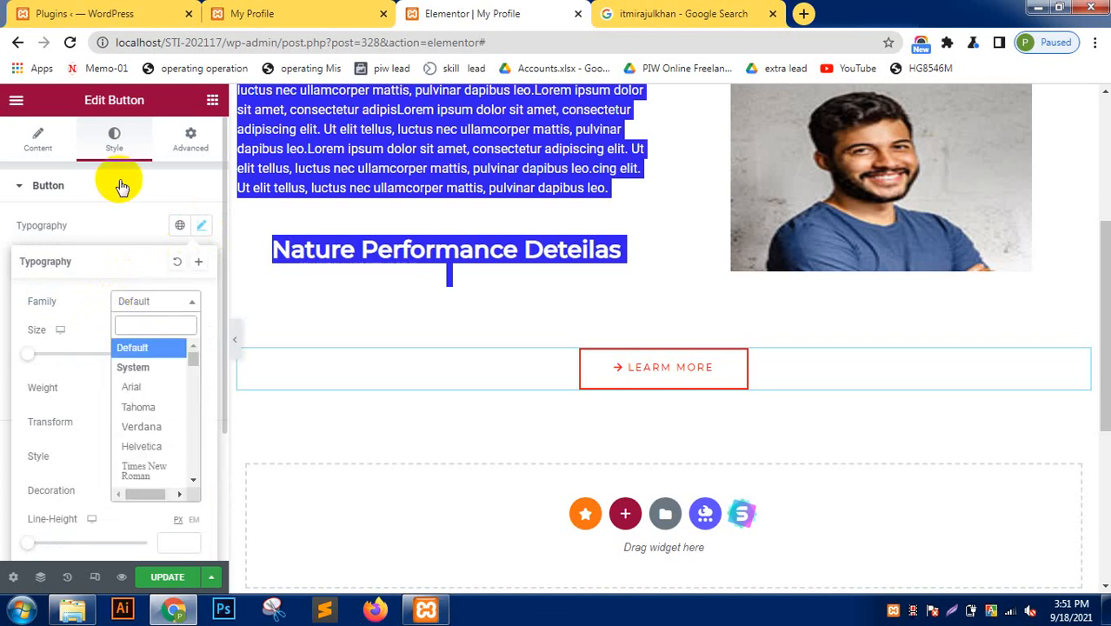
click(115, 234)
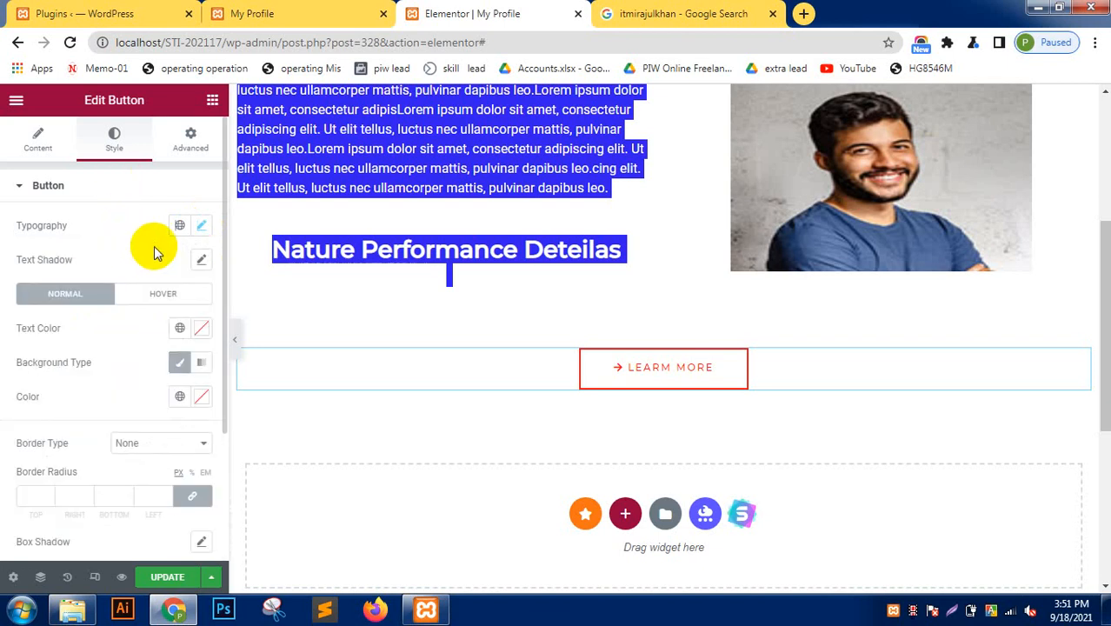
click(200, 329)
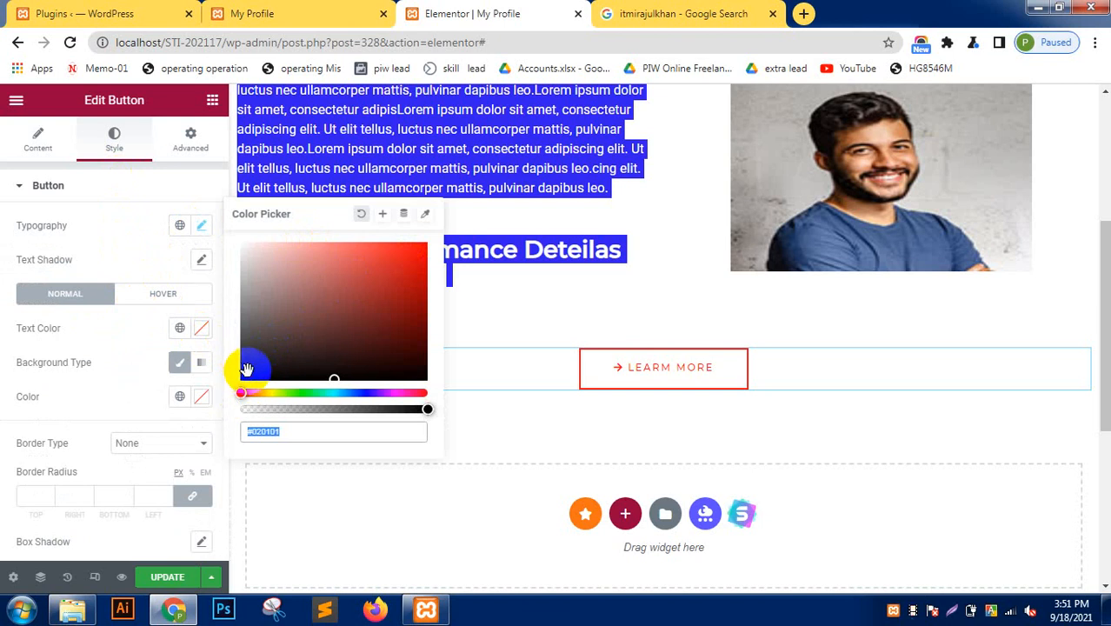
click(247, 372)
drag(247, 372, 241, 385)
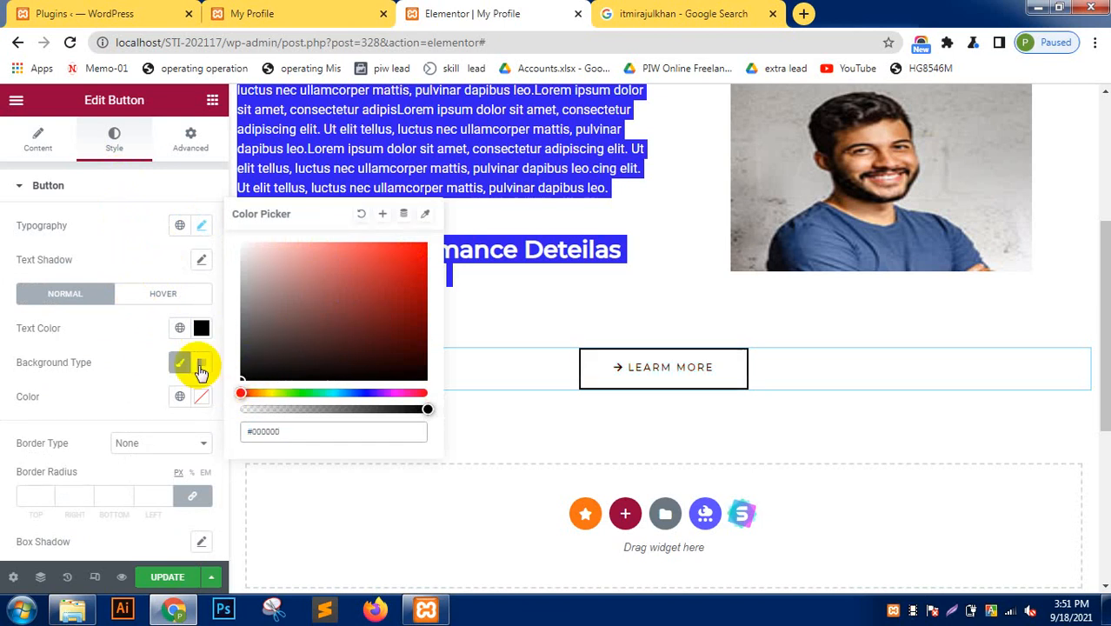
click(143, 341)
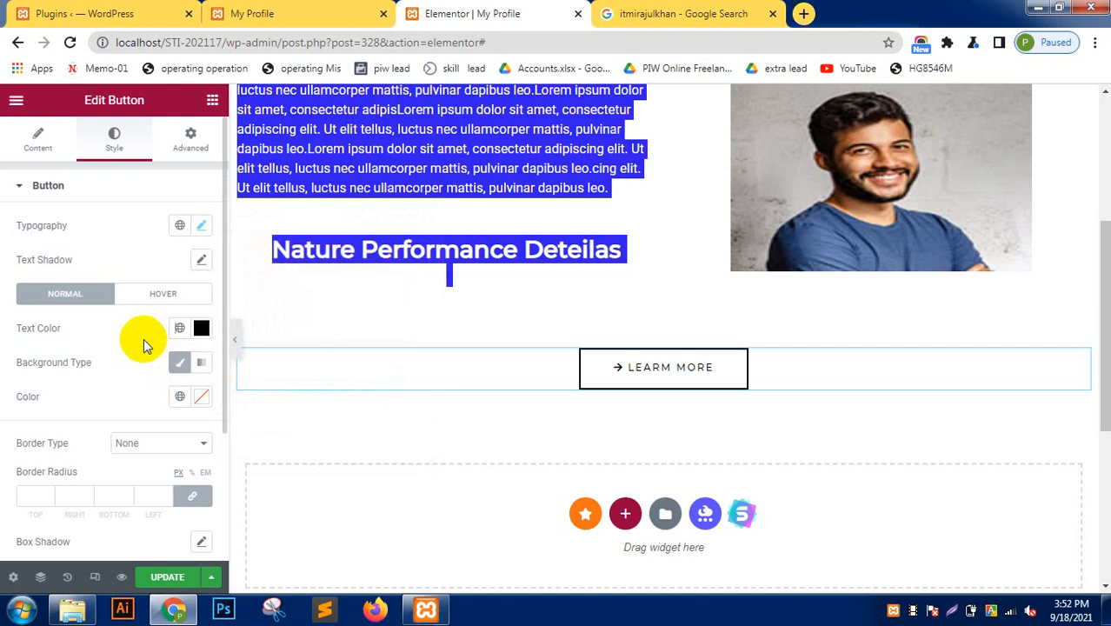
Keep the Classic background type and set the button background to red #FF0000.
click(183, 365)
click(182, 364)
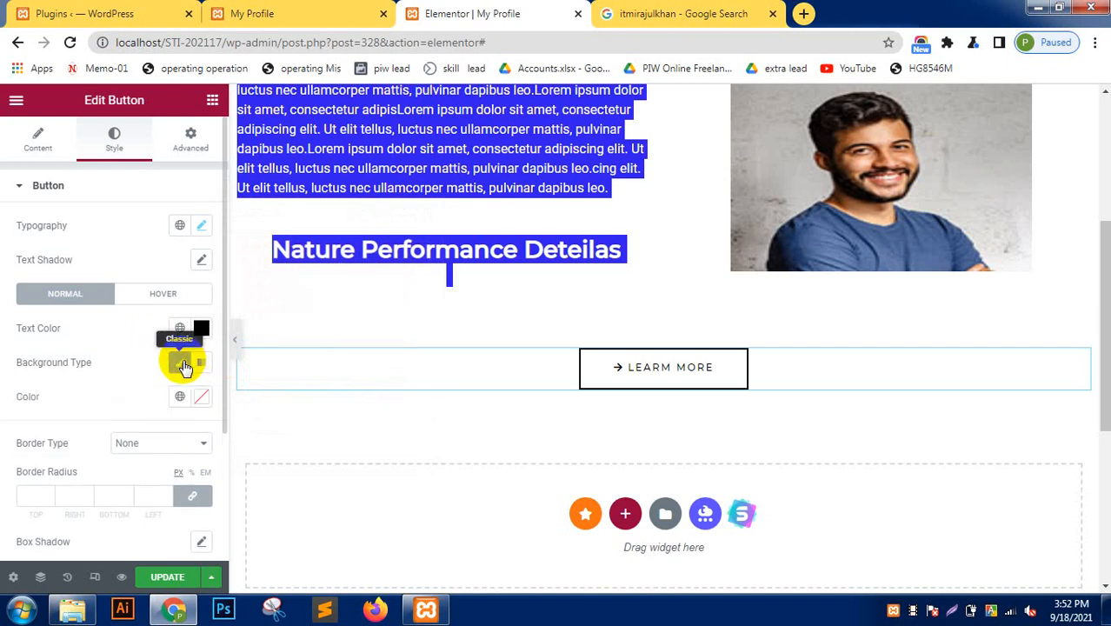
click(202, 397)
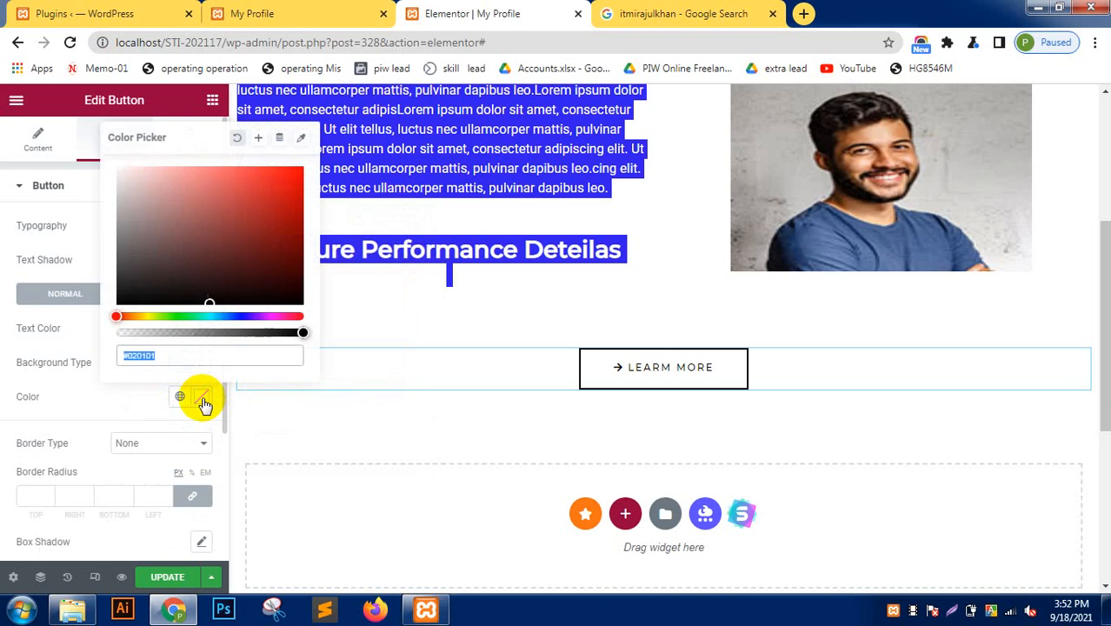
click(199, 298)
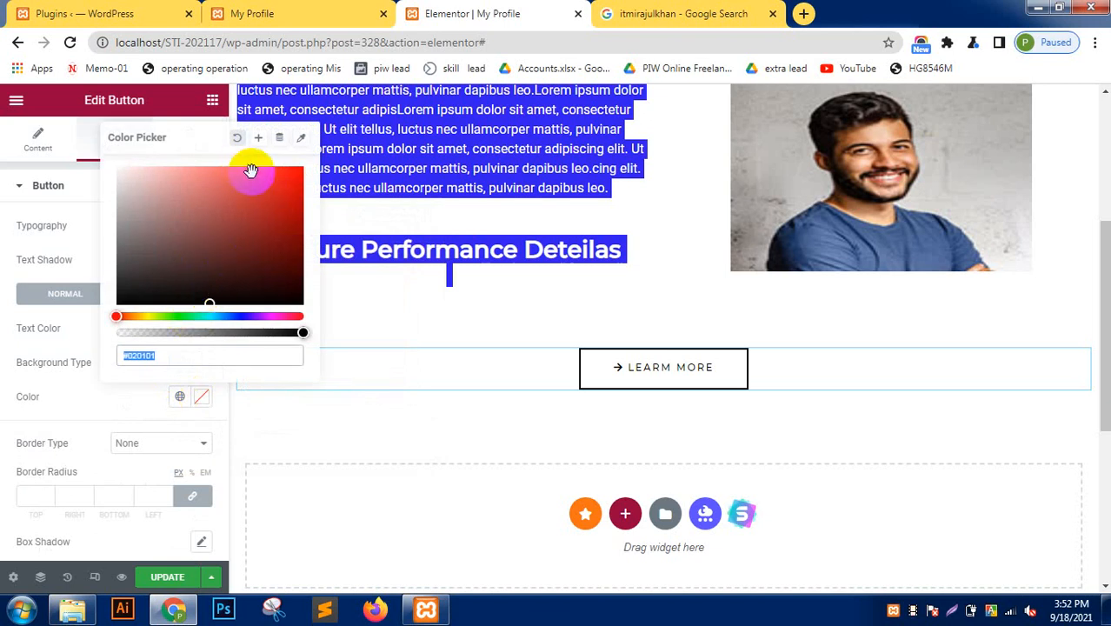
click(300, 173)
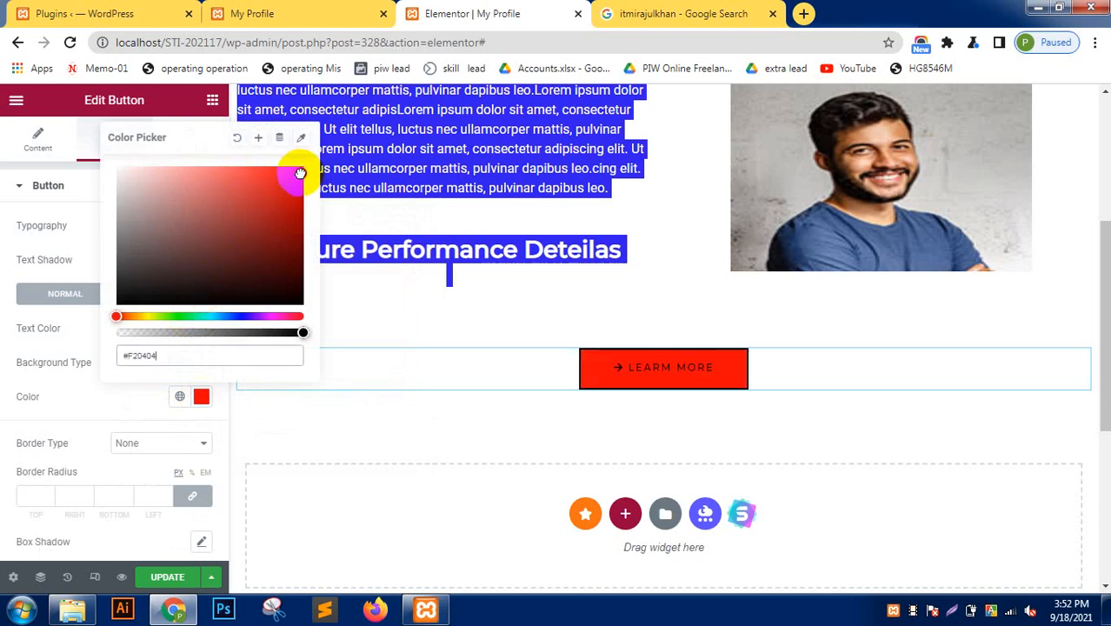
click(81, 418)
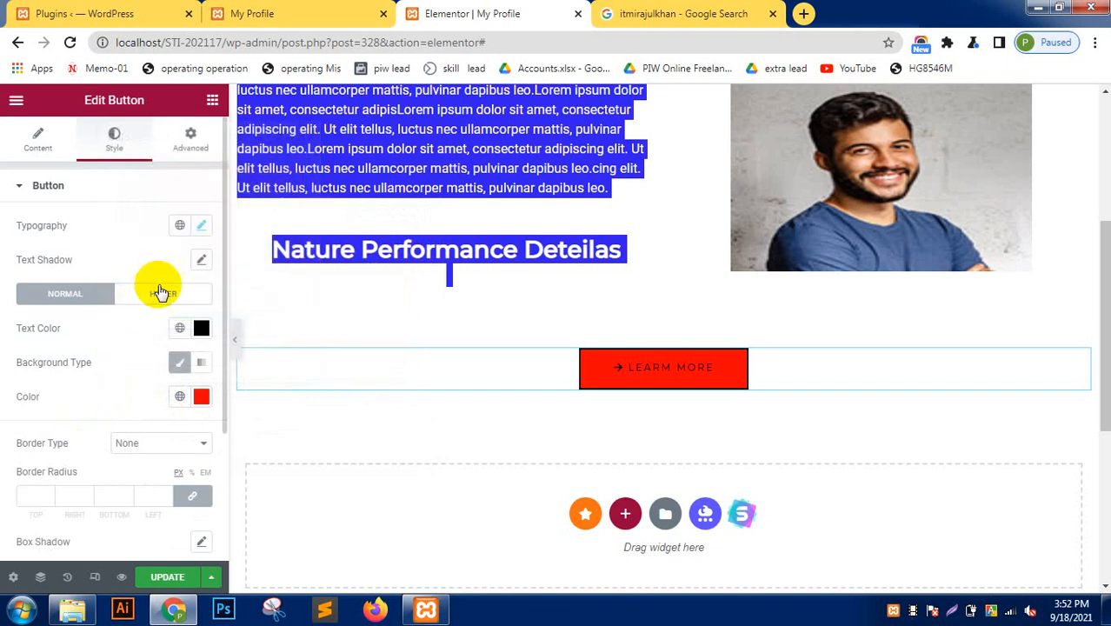
In the Hover state, set the button text colour to white #FFFFFF.
click(159, 293)
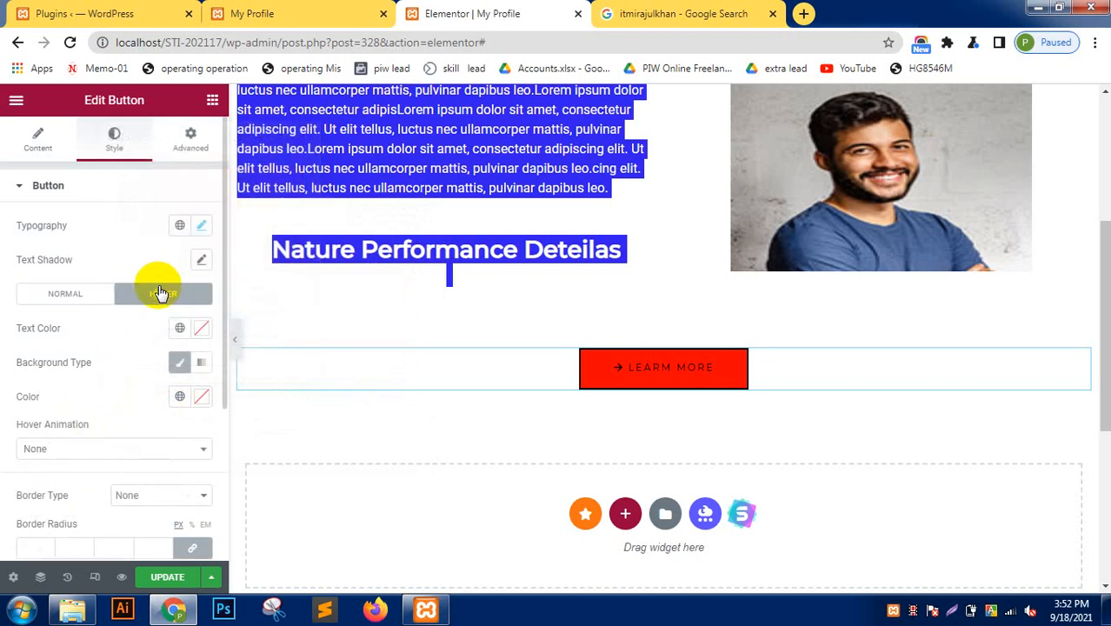
click(198, 327)
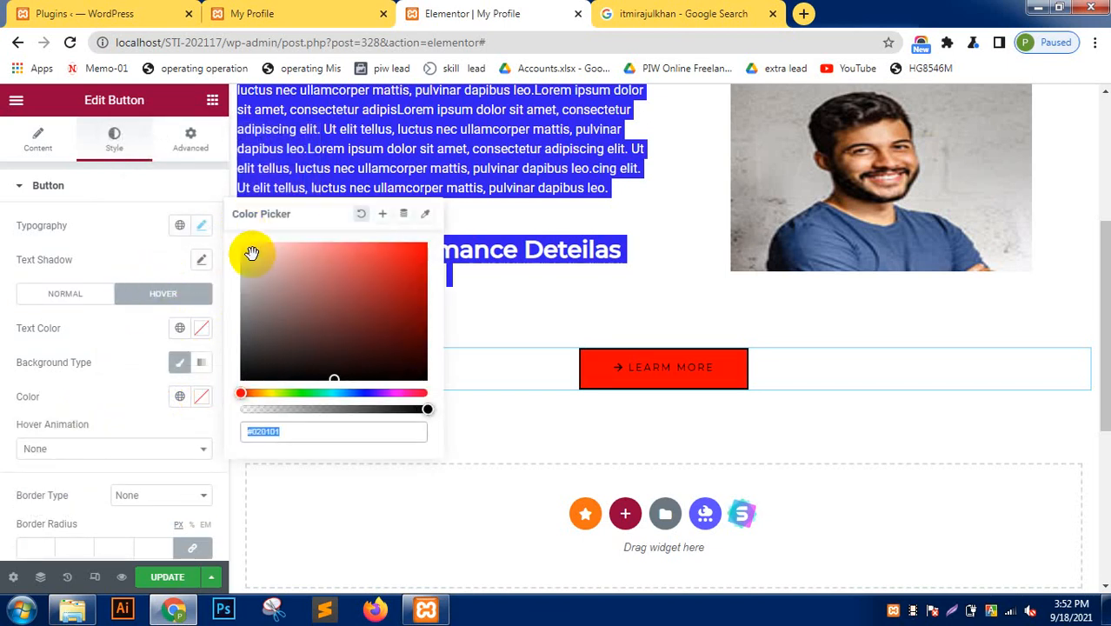
text(#FFFFFF)
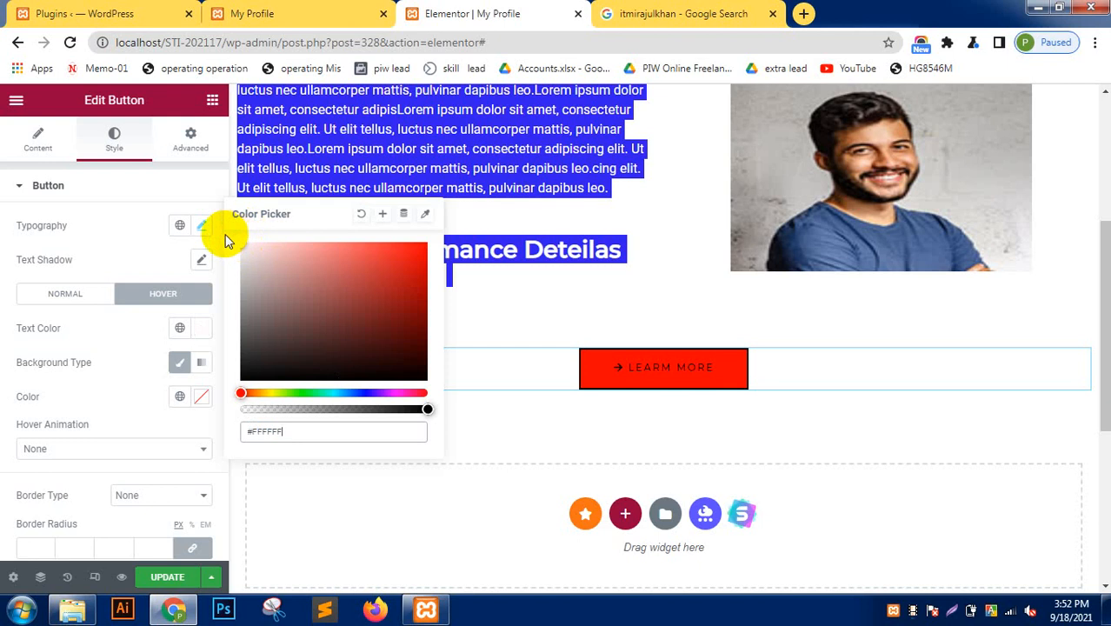
click(124, 326)
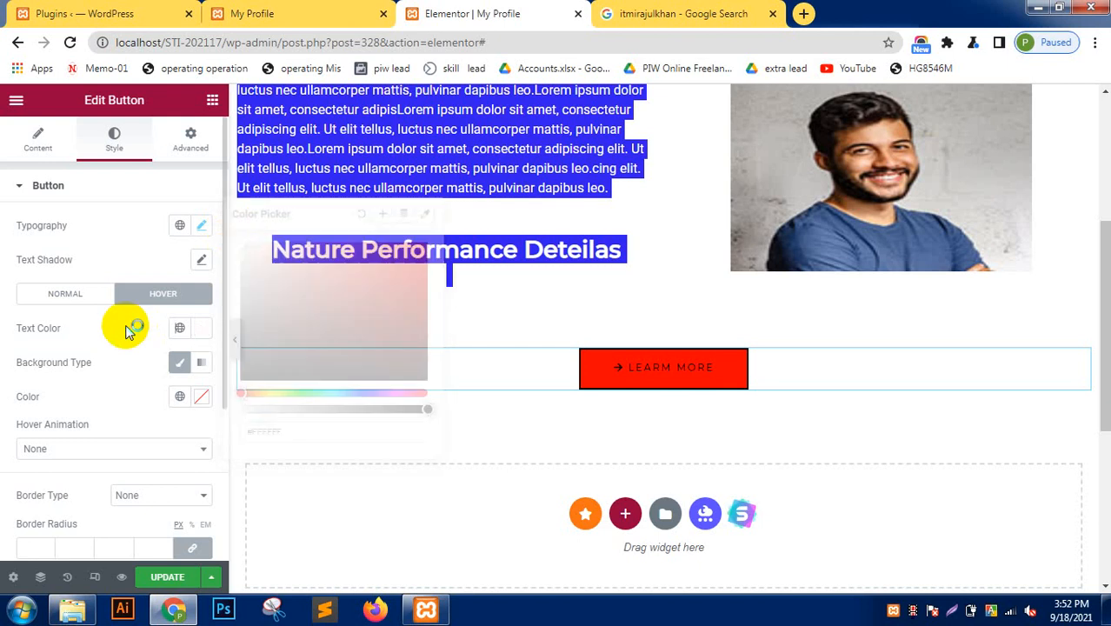
Set the hover background colour to bright green #16FF01.
click(202, 399)
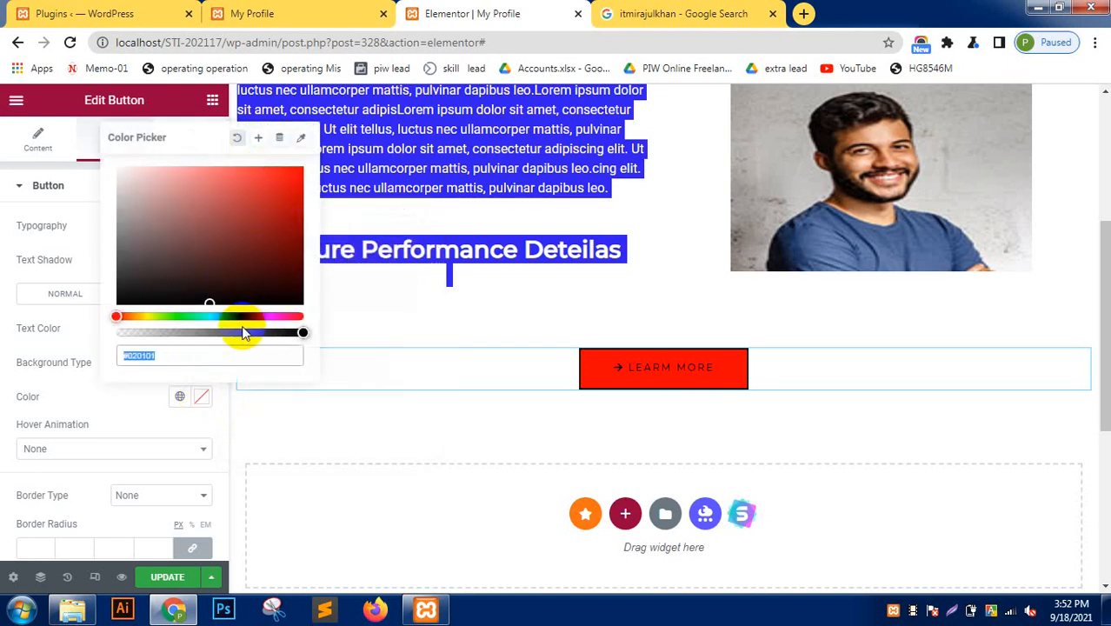
click(176, 318)
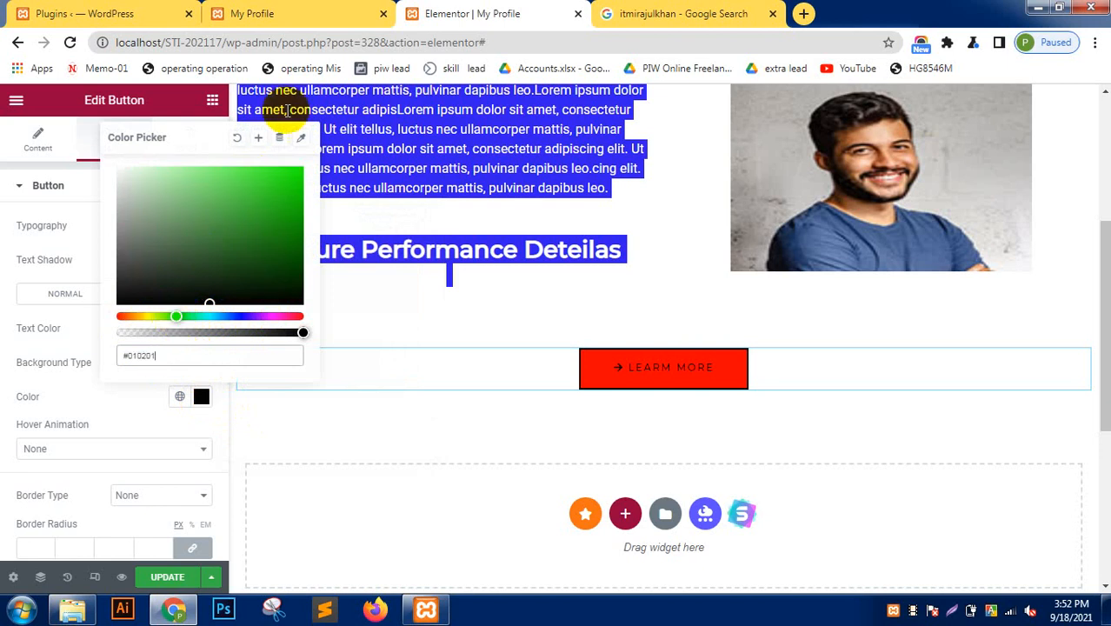
click(300, 161)
drag(301, 161, 303, 162)
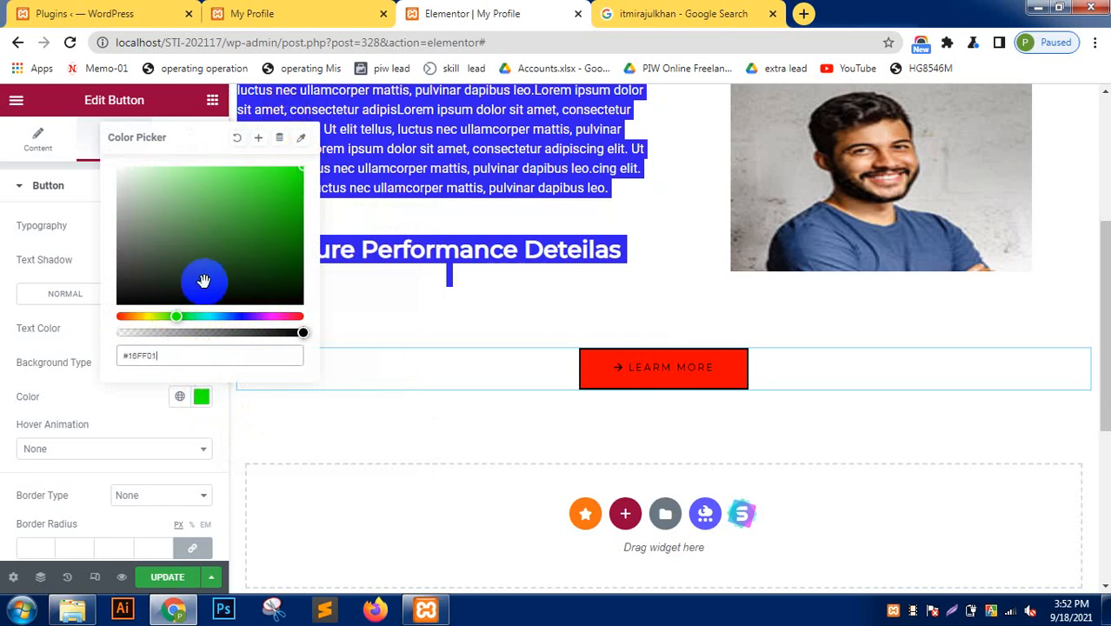
click(117, 390)
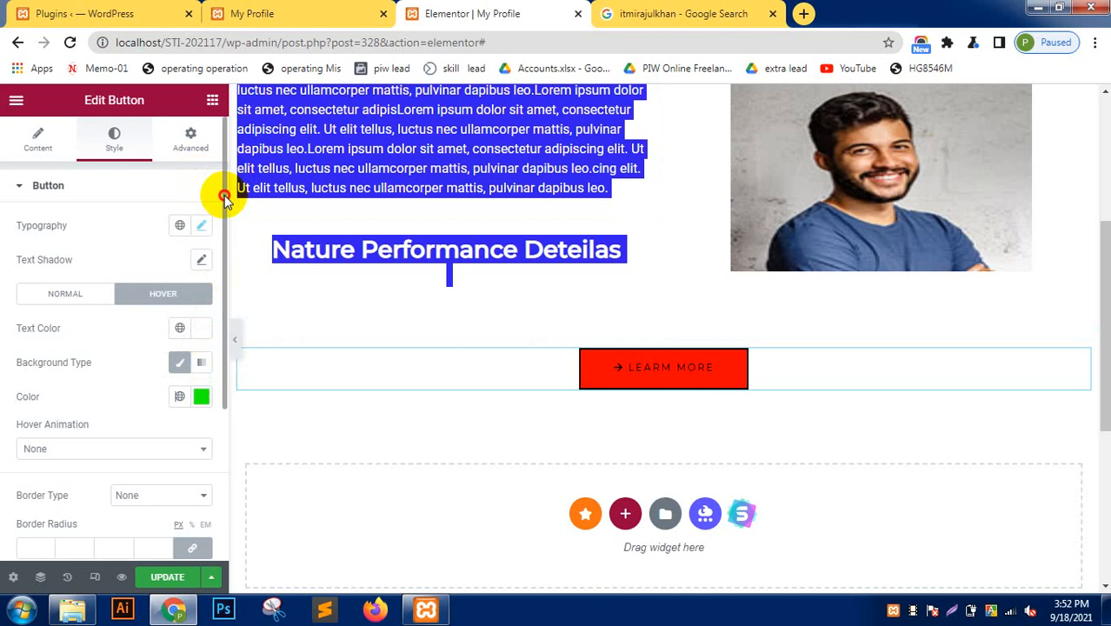
Set the button's hover animation to Push.
scroll(222, 260, down, 3)
click(96, 225)
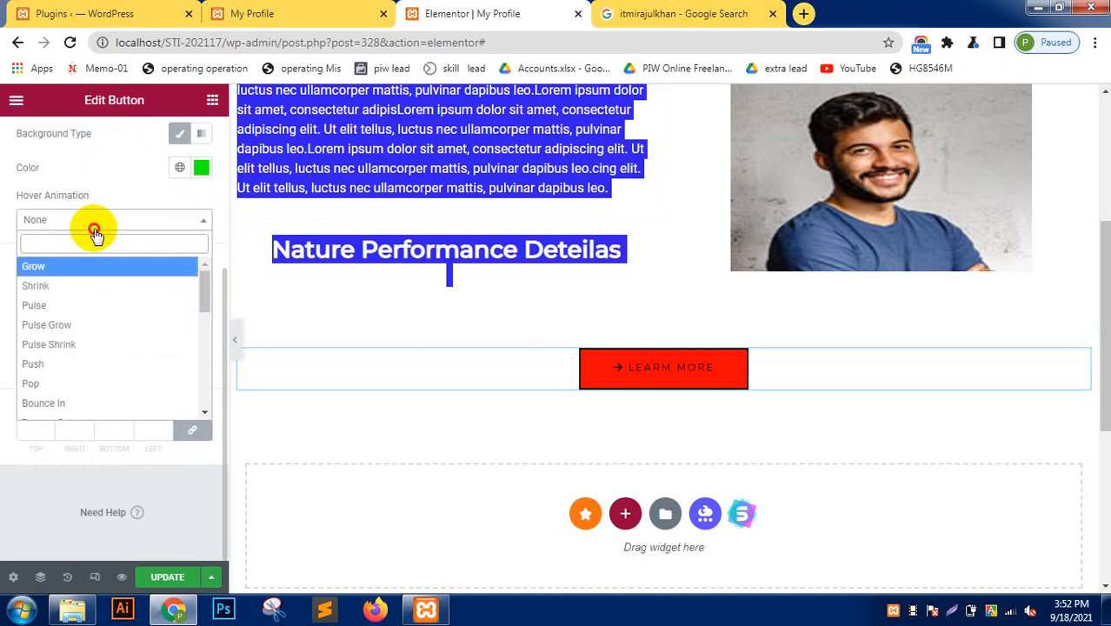
click(68, 347)
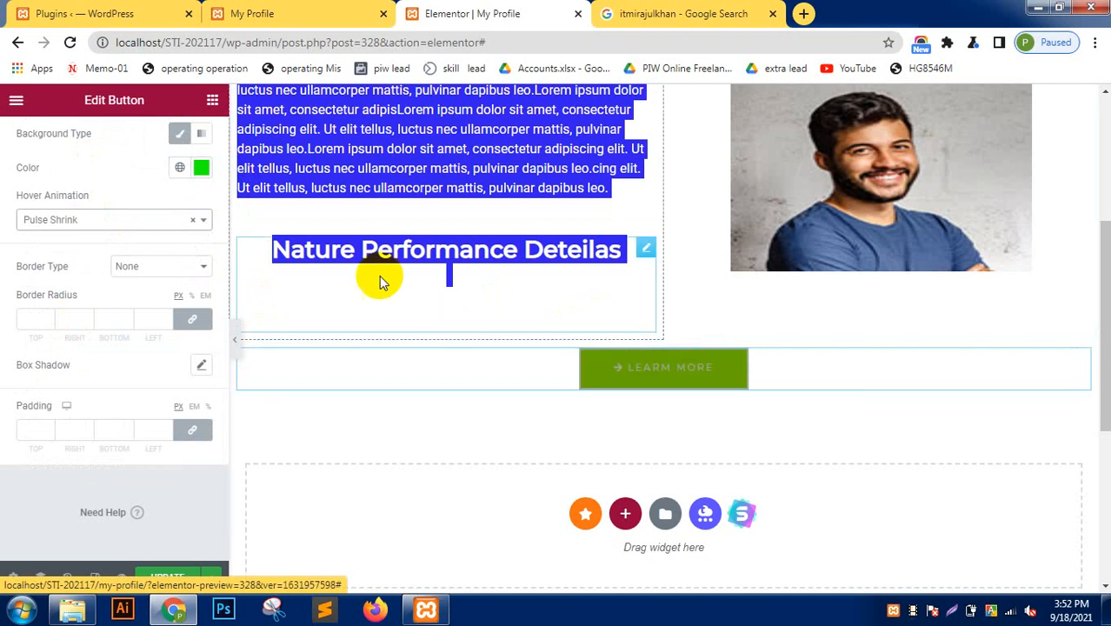
click(99, 218)
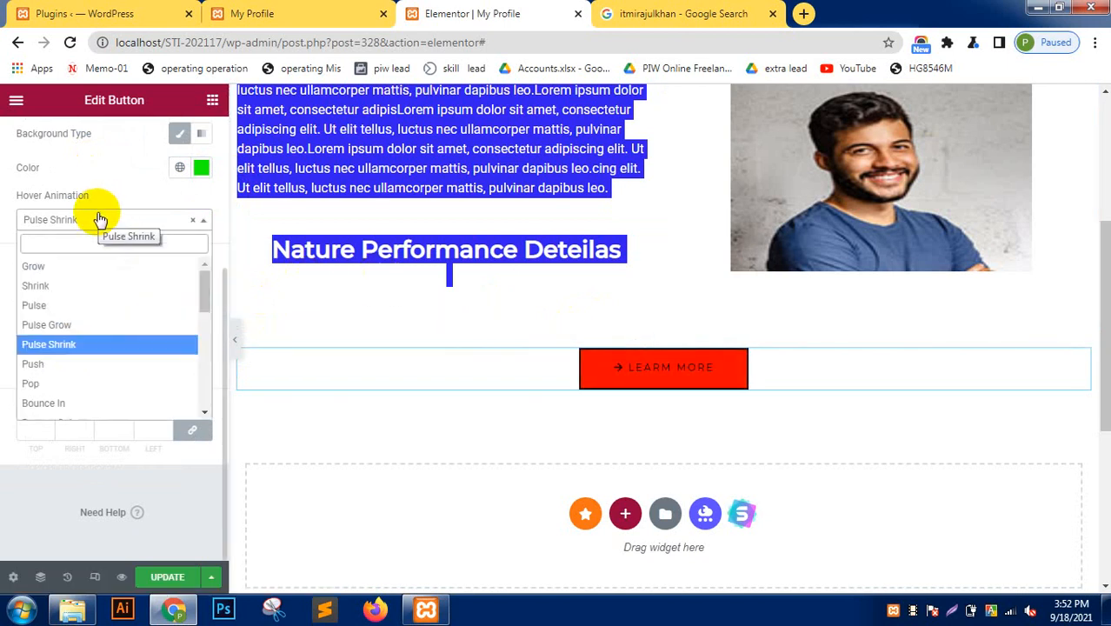
click(82, 364)
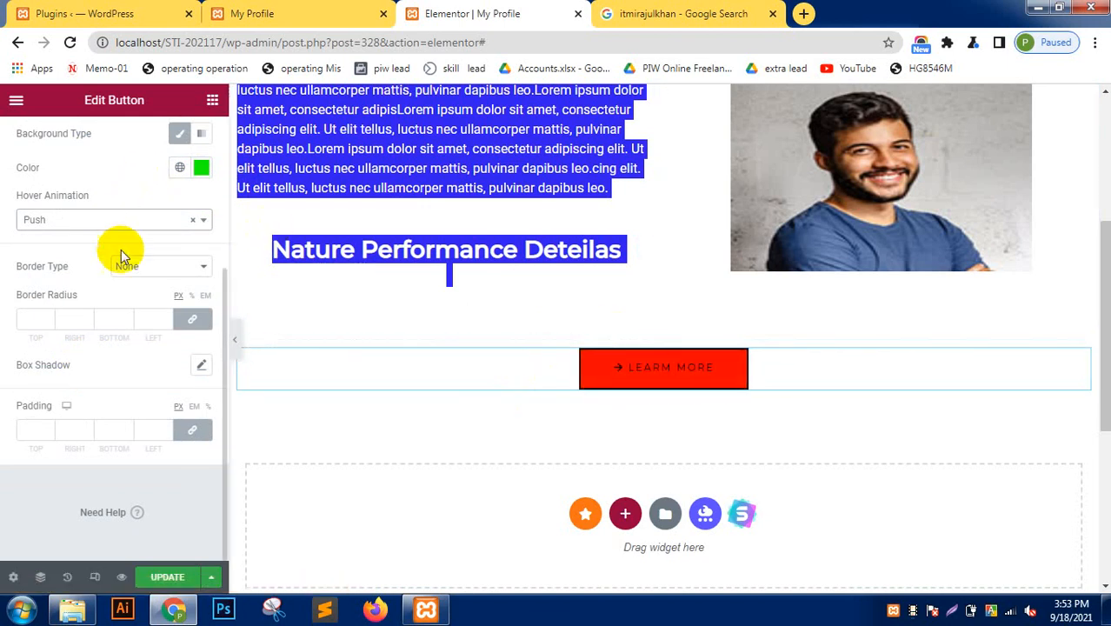
click(130, 228)
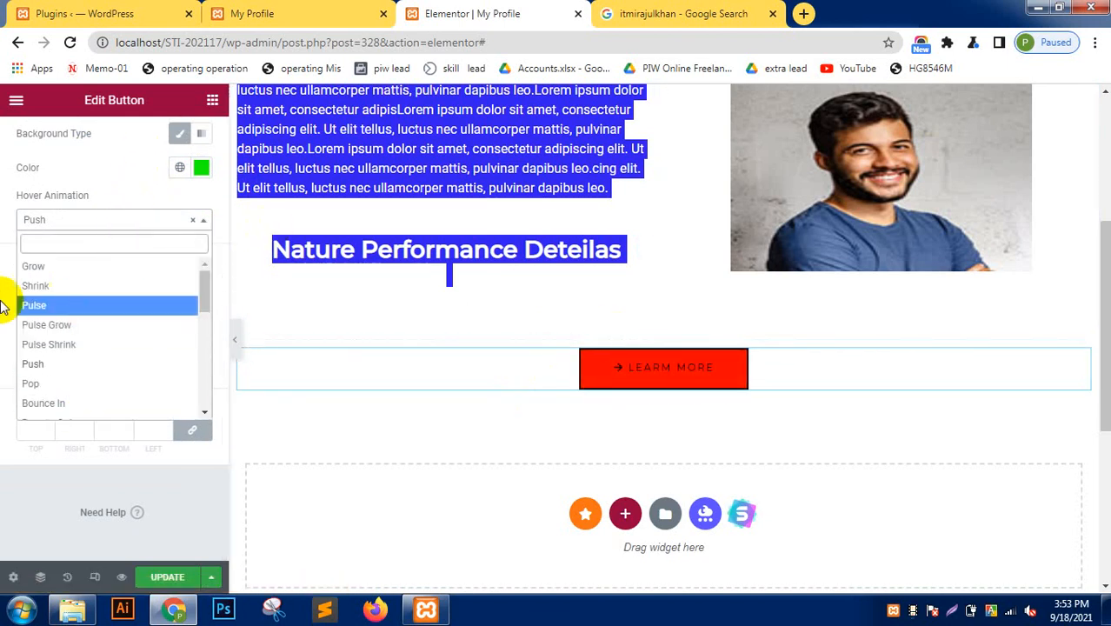
click(4, 228)
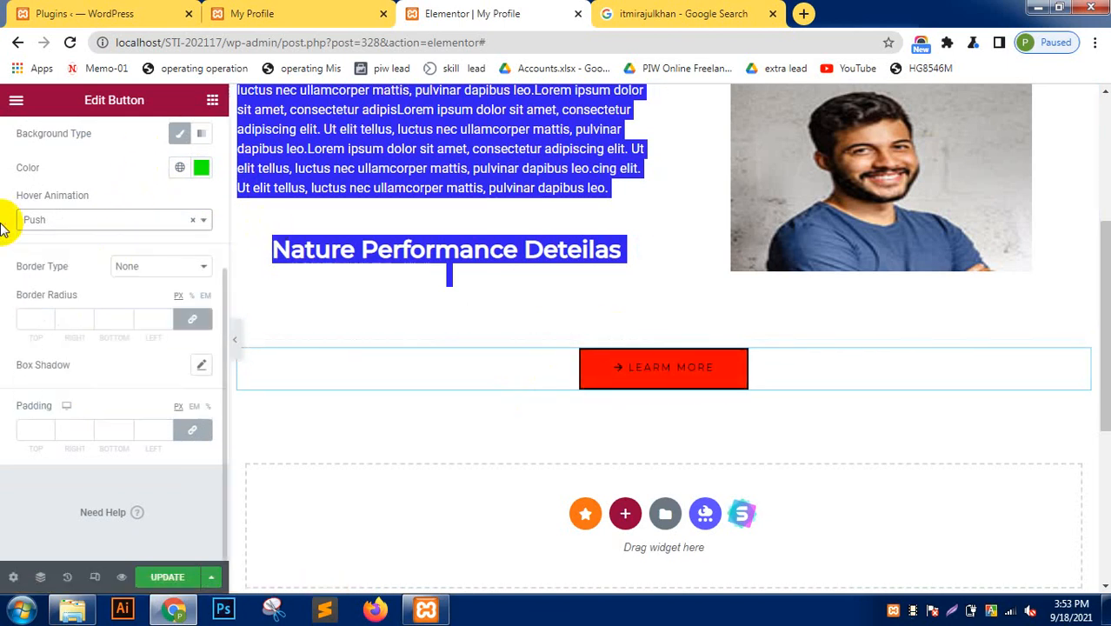
Try a Dotted border at several widths, reset the width to 0, and make the border Solid.
click(164, 266)
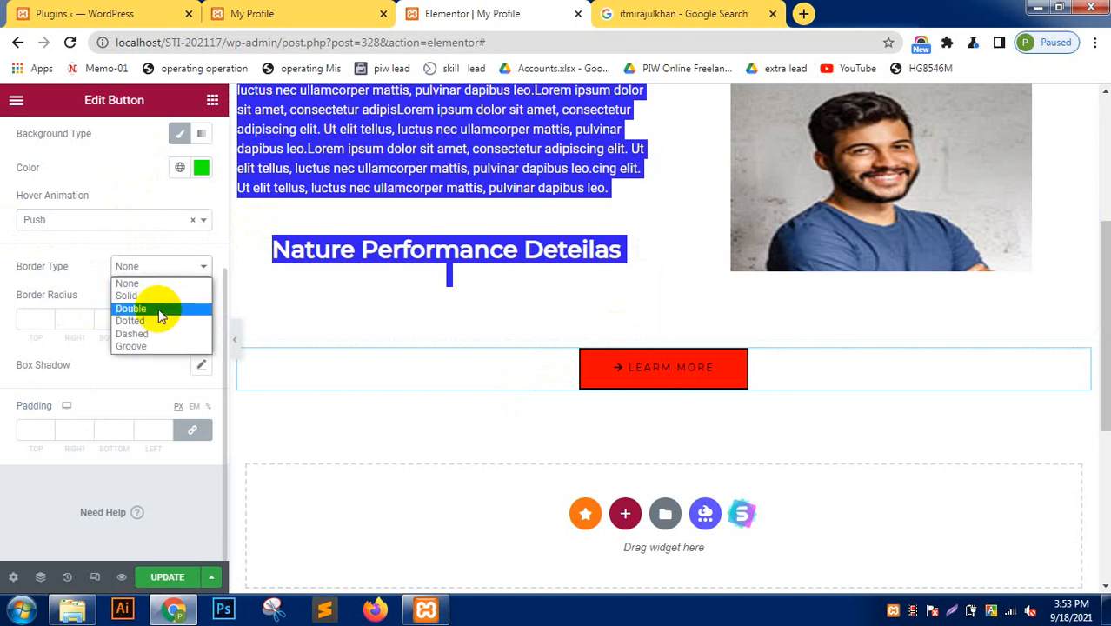
click(144, 321)
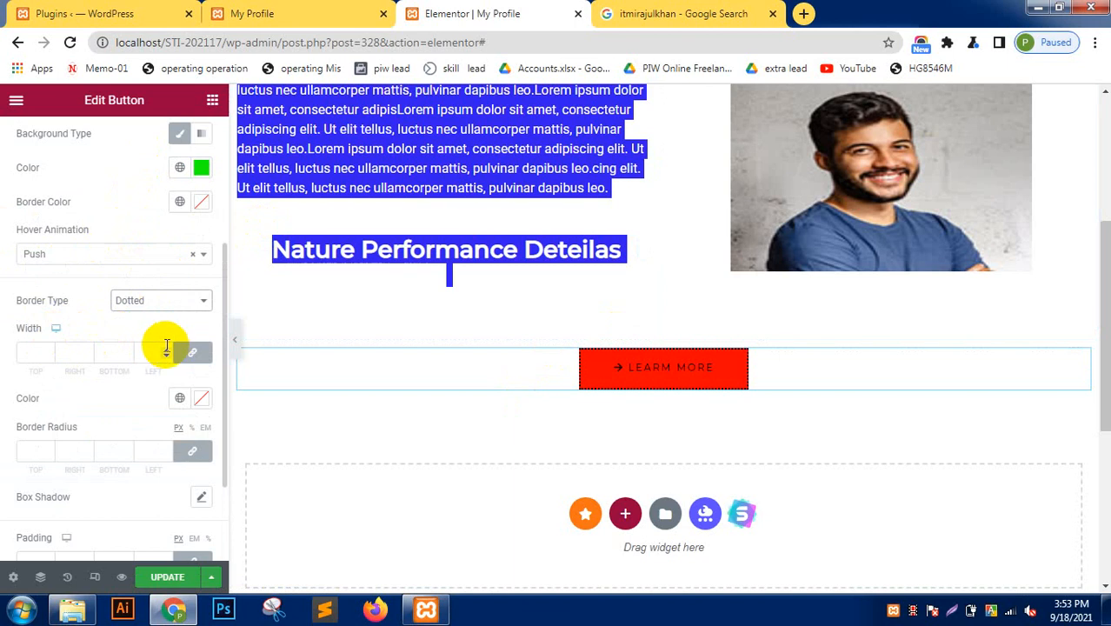
click(170, 350)
click(169, 350)
click(169, 349)
click(170, 349)
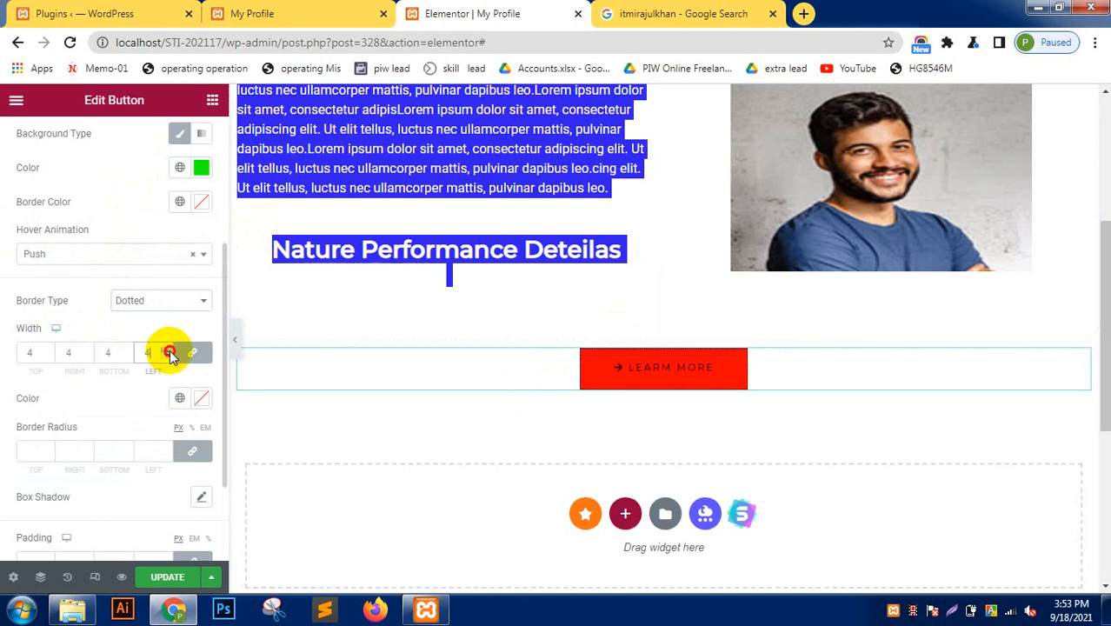
click(169, 350)
click(168, 349)
click(168, 349)
click(166, 349)
click(166, 349)
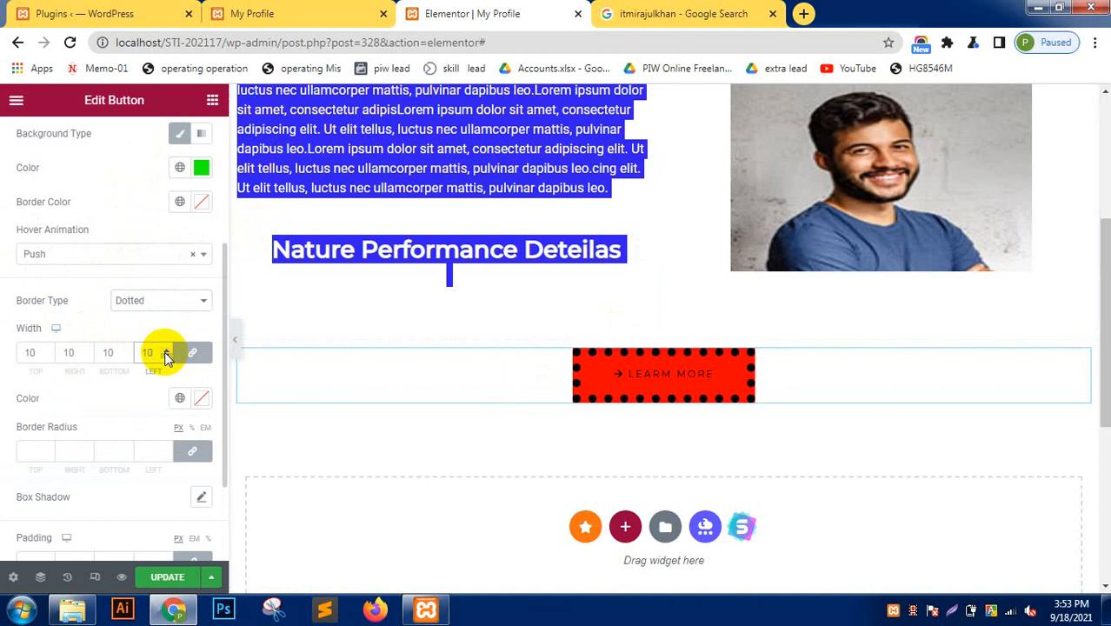
click(166, 356)
click(165, 357)
click(165, 356)
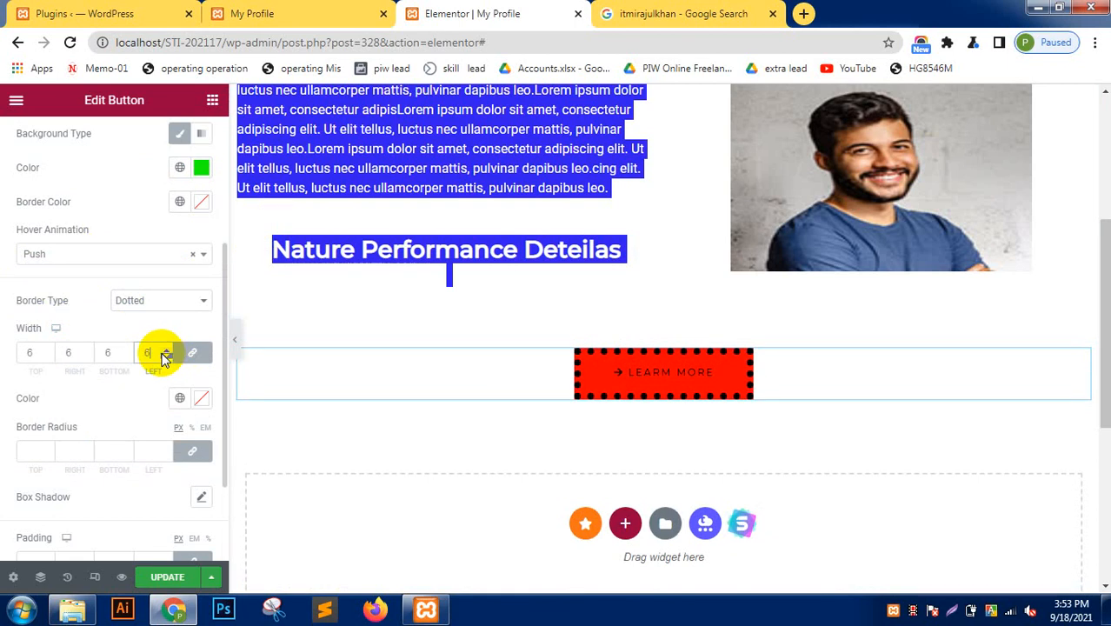
click(166, 357)
click(165, 356)
click(165, 357)
click(165, 356)
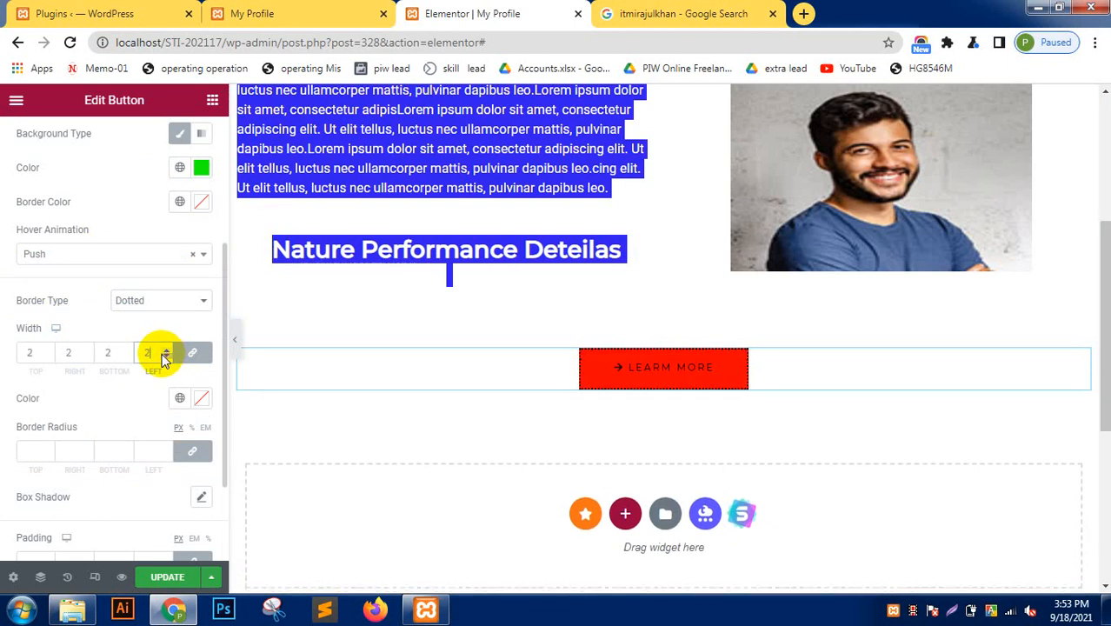
click(165, 357)
click(165, 357)
click(172, 298)
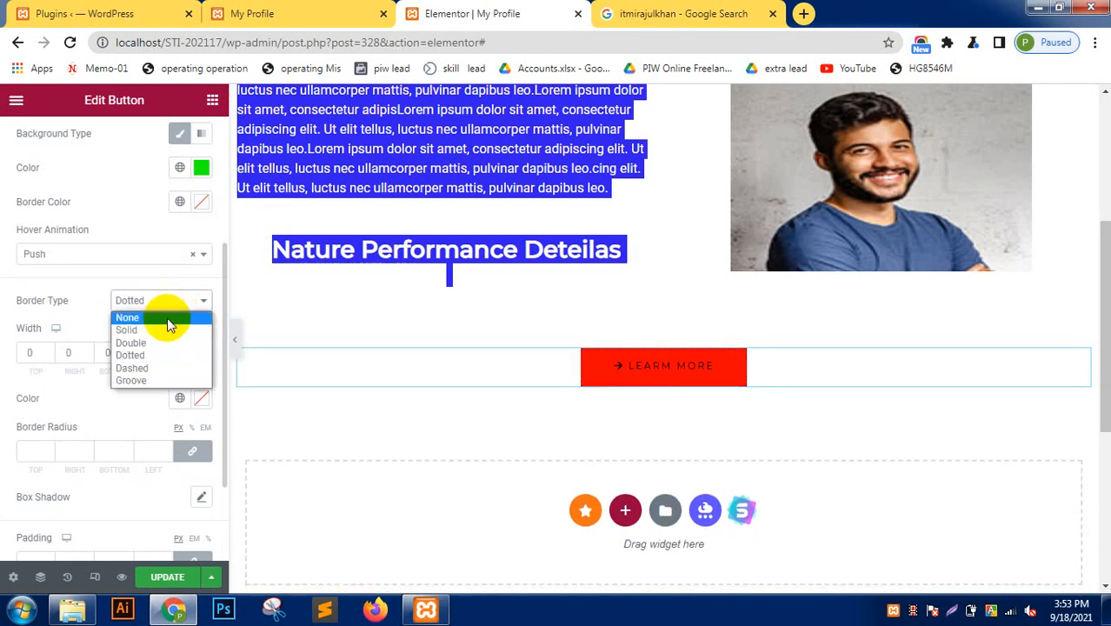
click(162, 332)
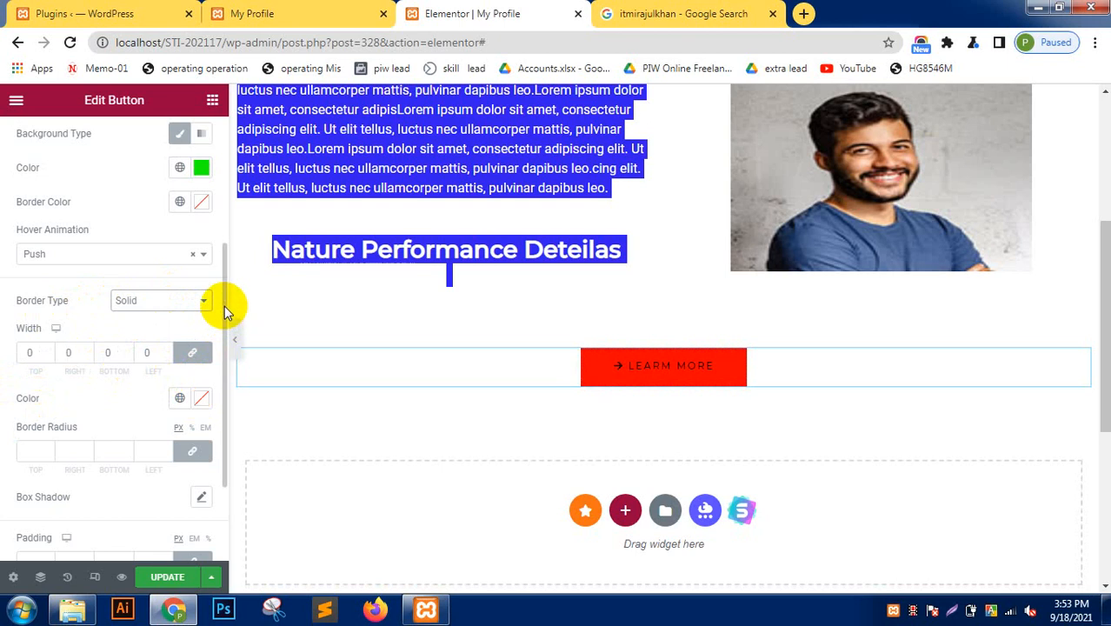
drag(225, 309, 230, 425)
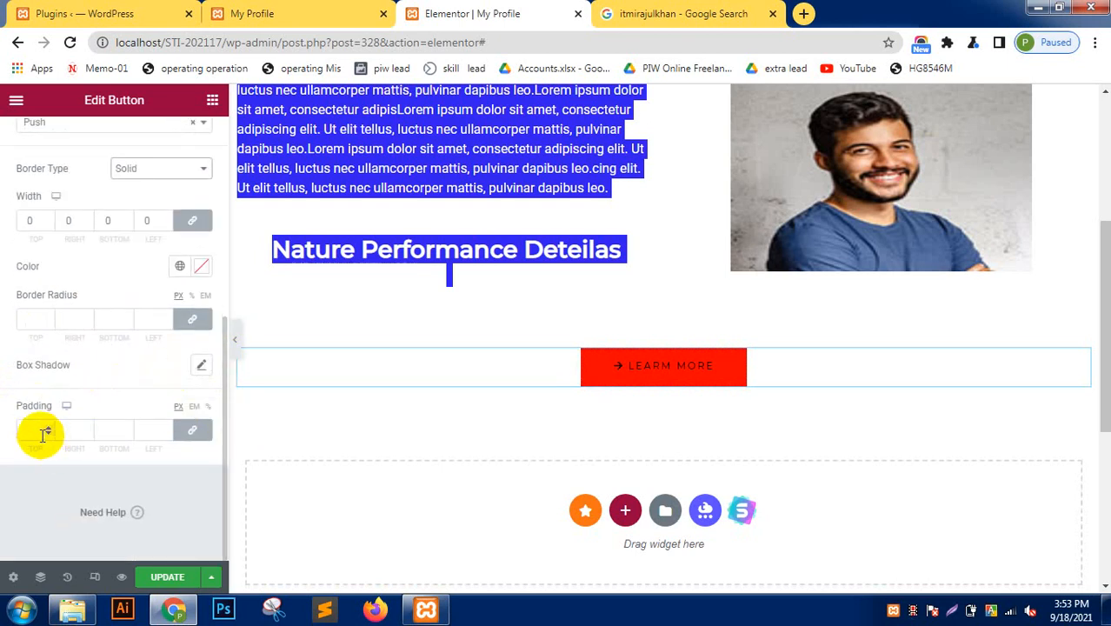
Raise the linked button padding to 26 px on all sides.
text(3)
click(167, 430)
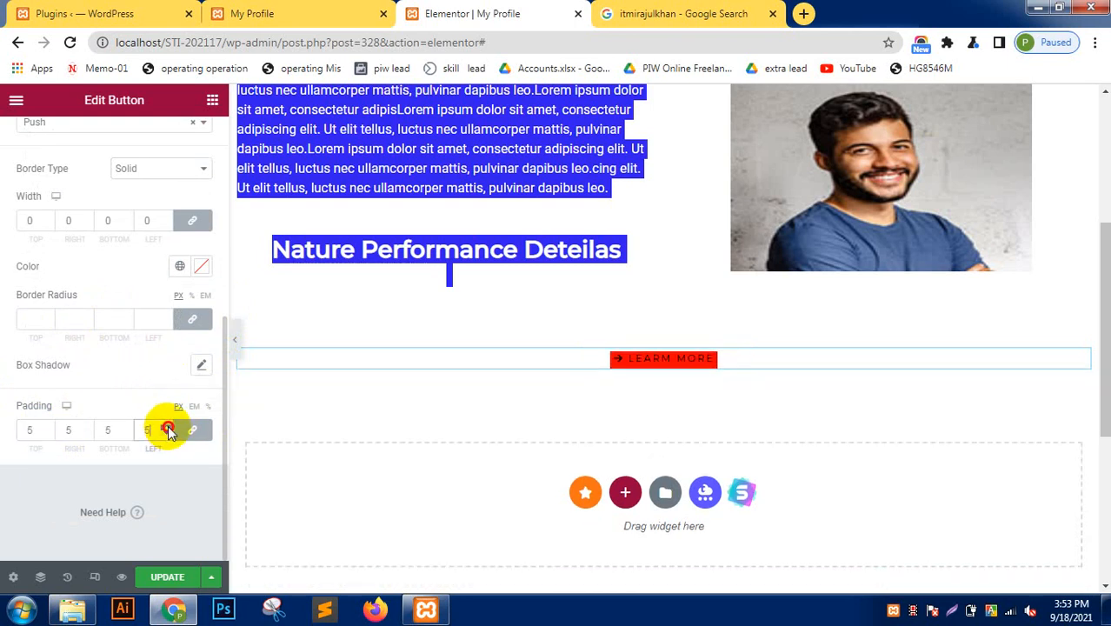
click(167, 427)
click(165, 426)
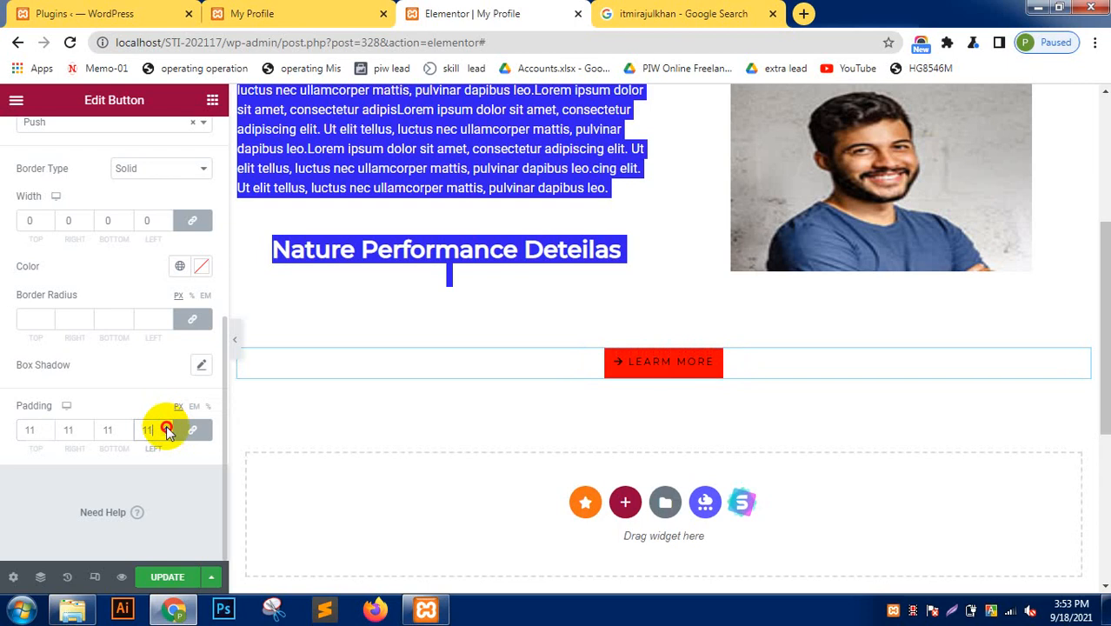
click(168, 427)
click(168, 427)
click(168, 427)
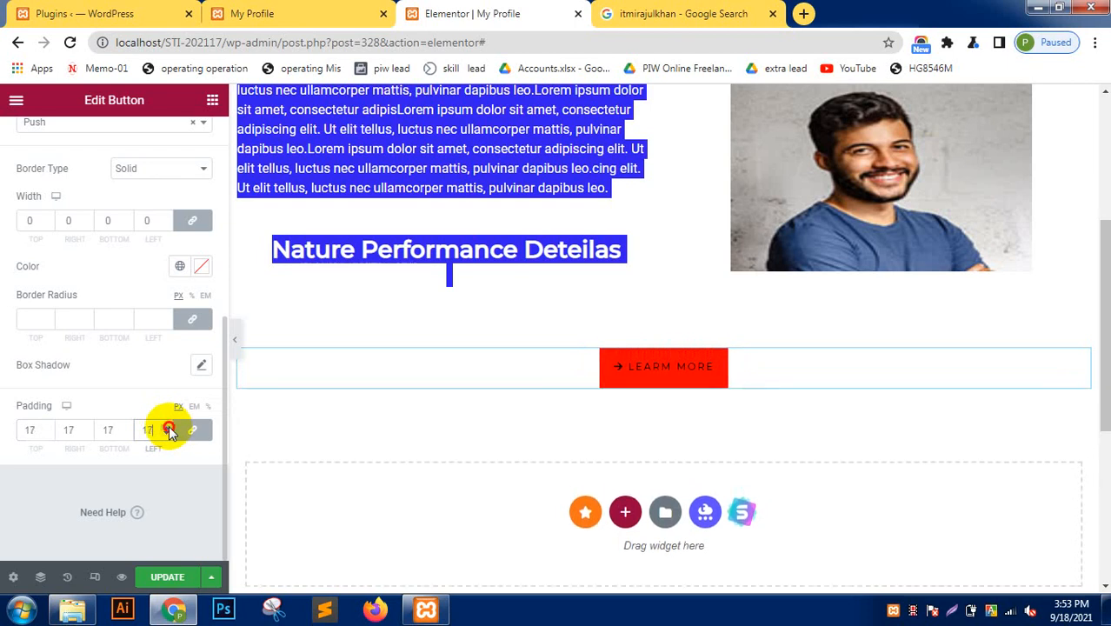
click(168, 427)
click(168, 427)
click(168, 427)
click(168, 427)
click(168, 427)
click(167, 427)
click(167, 427)
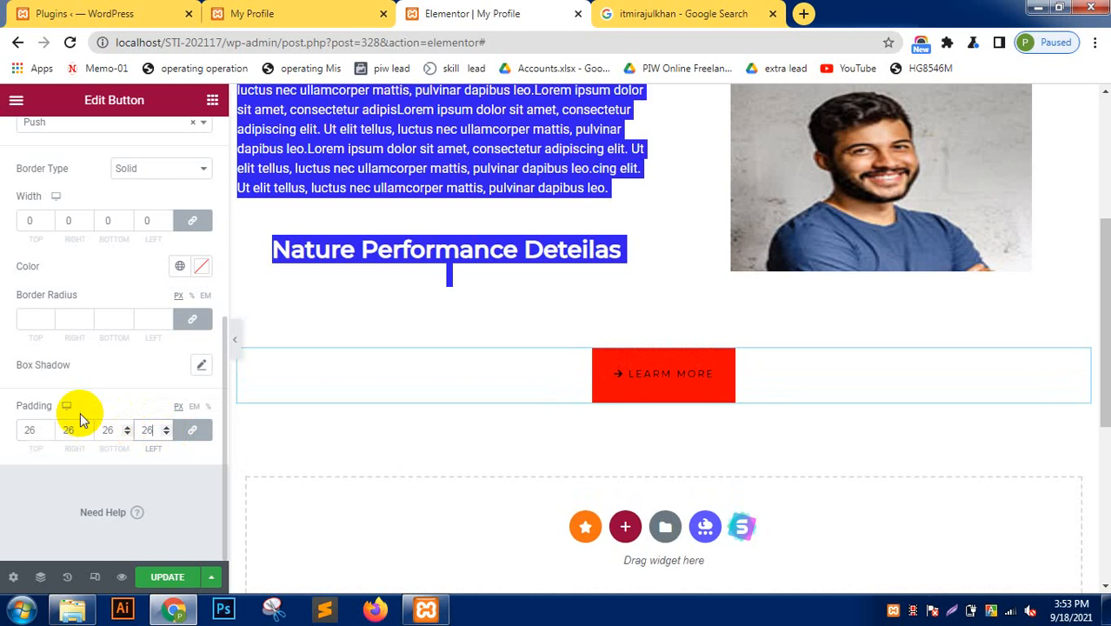
Unlink the padding, test the top value, return it to 26, and save with Update.
click(192, 431)
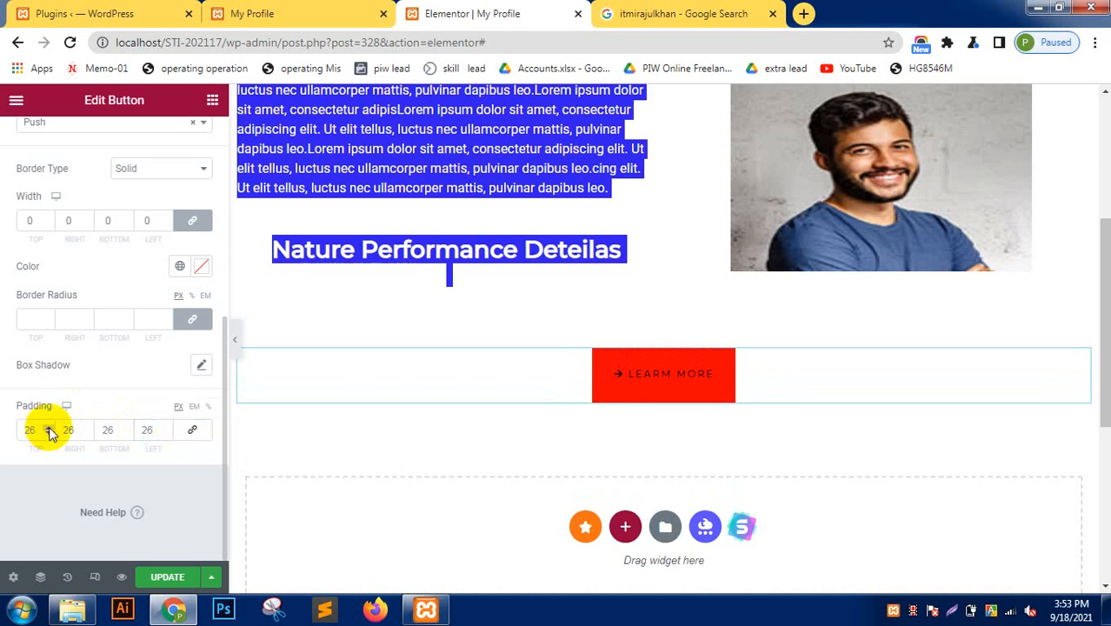
click(50, 431)
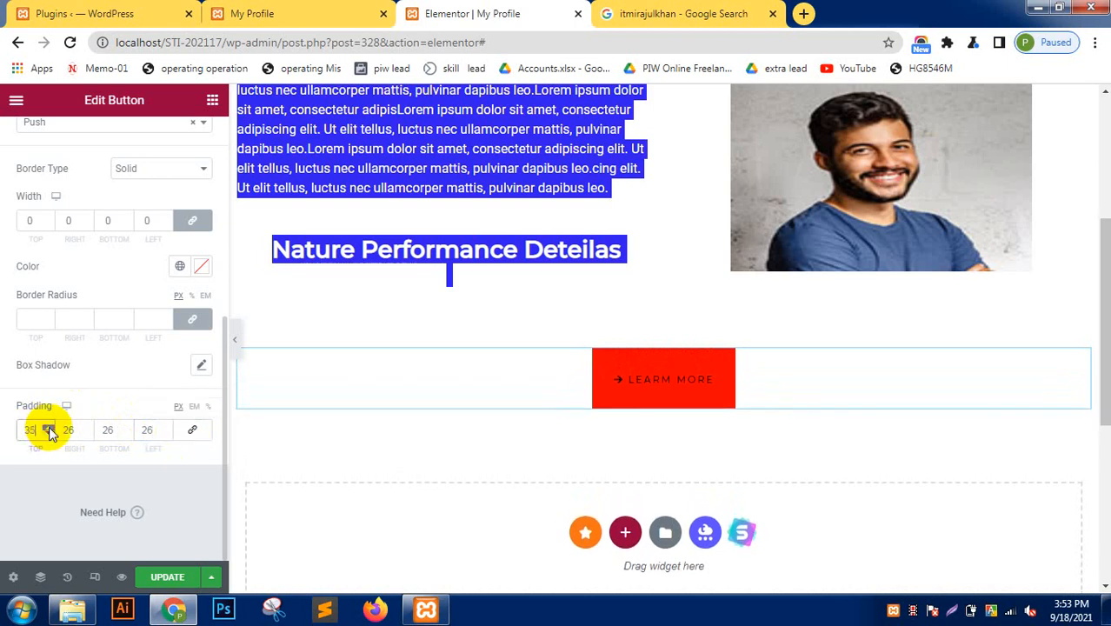
click(50, 431)
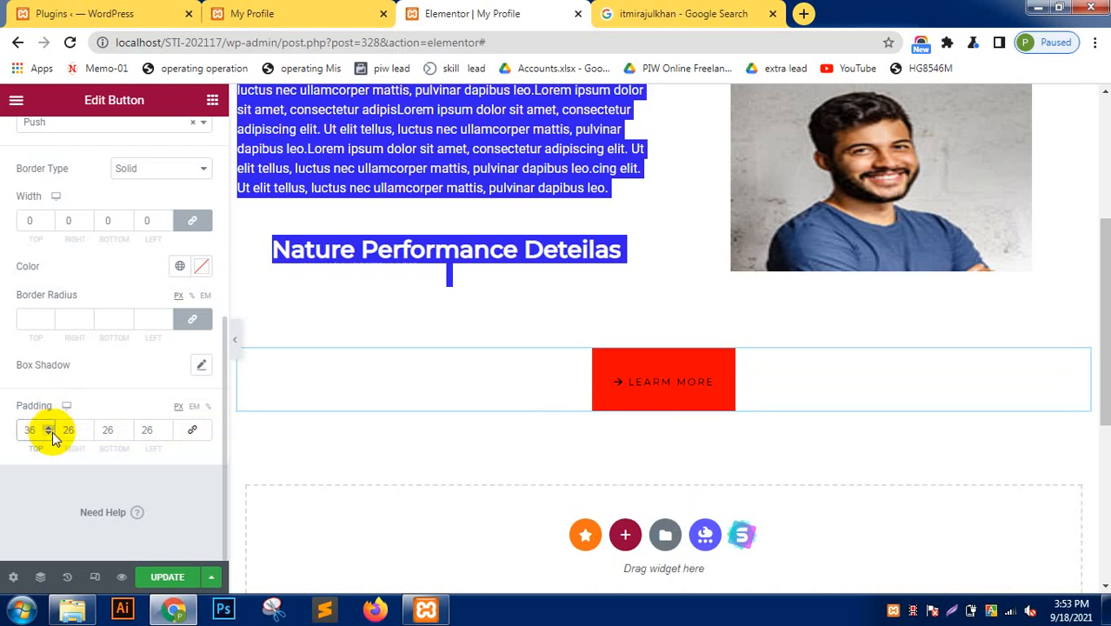
click(47, 435)
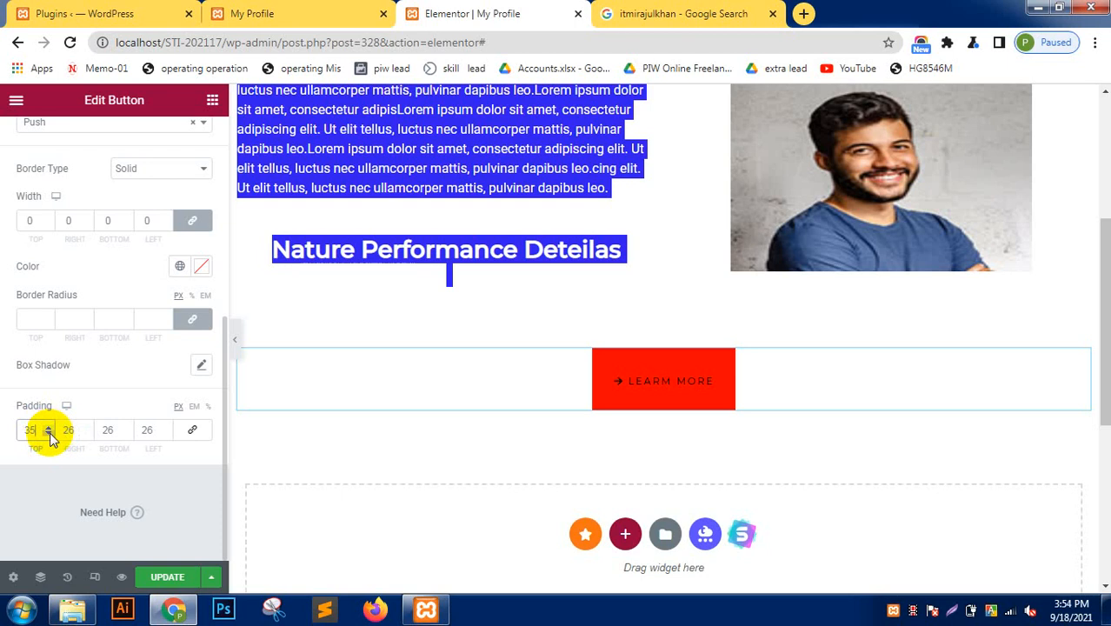
click(49, 434)
click(49, 435)
click(50, 435)
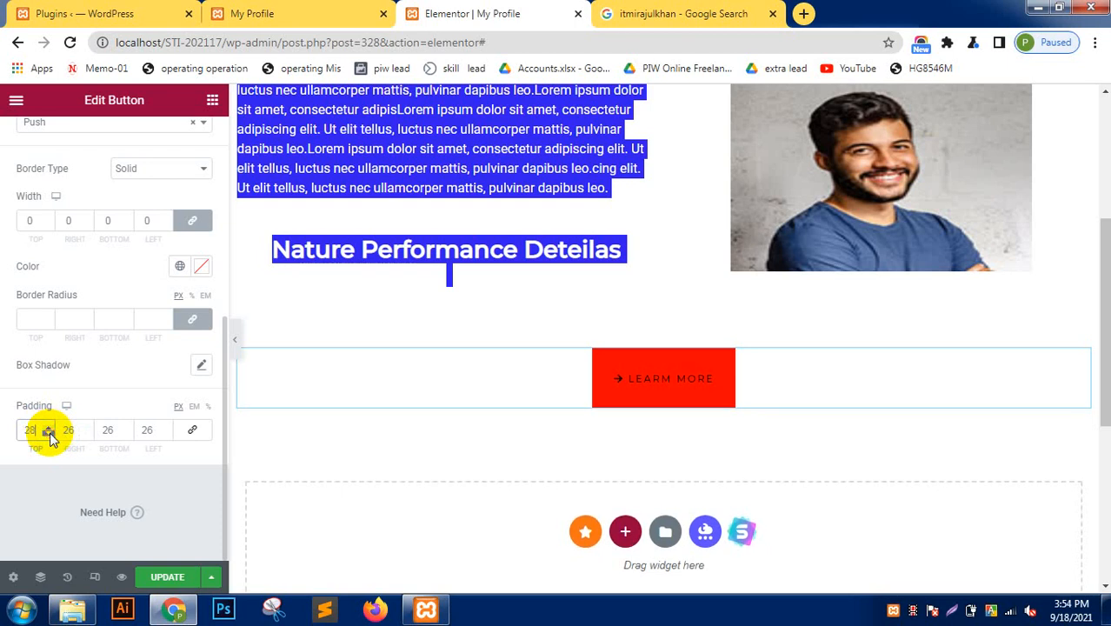
click(49, 435)
click(49, 434)
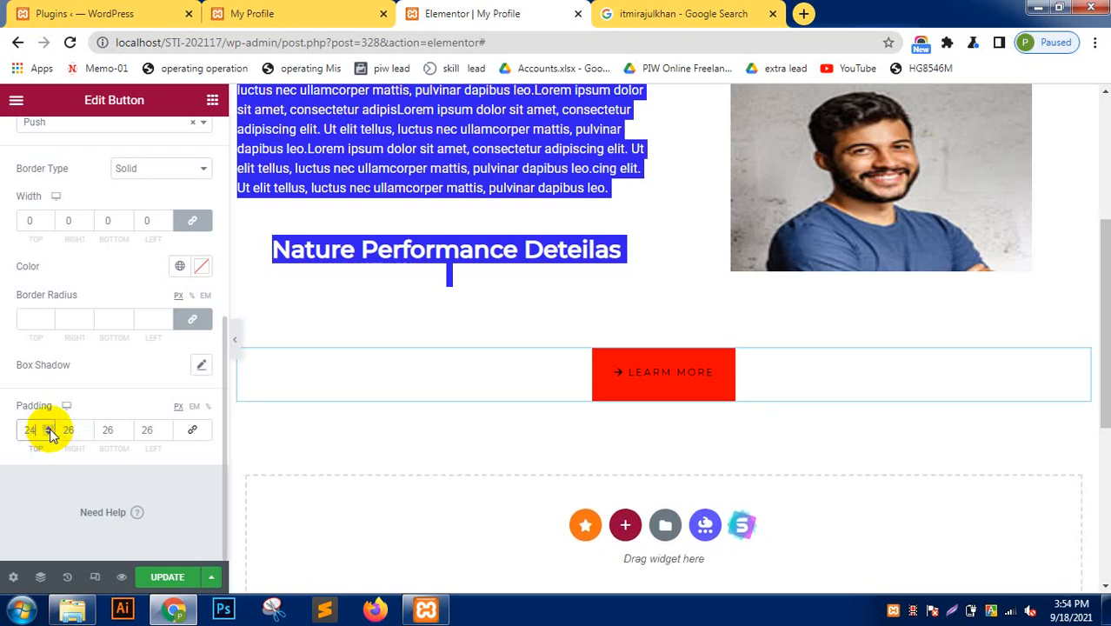
click(50, 426)
click(50, 426)
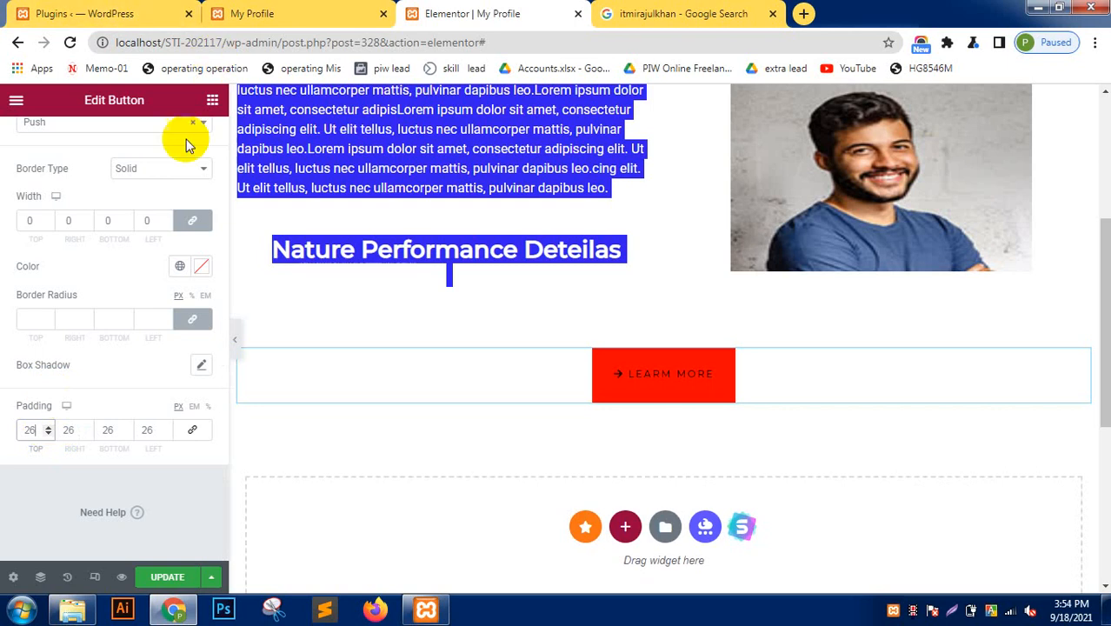
click(170, 581)
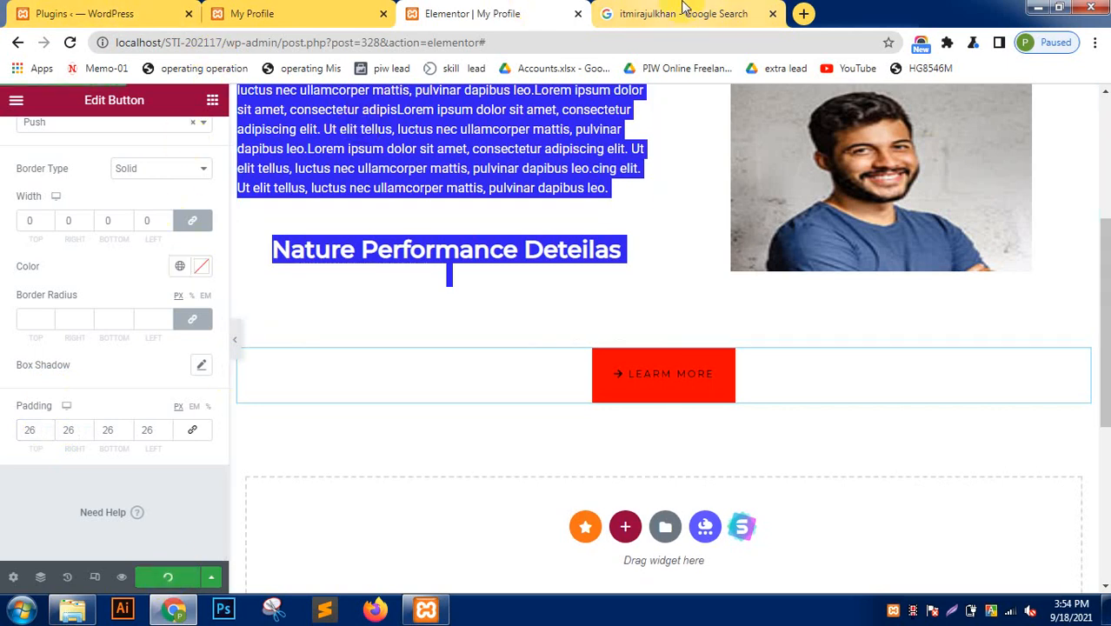
Replace the banner image with the demo-screenshot Create Your Website image from the Media Library.
click(304, 11)
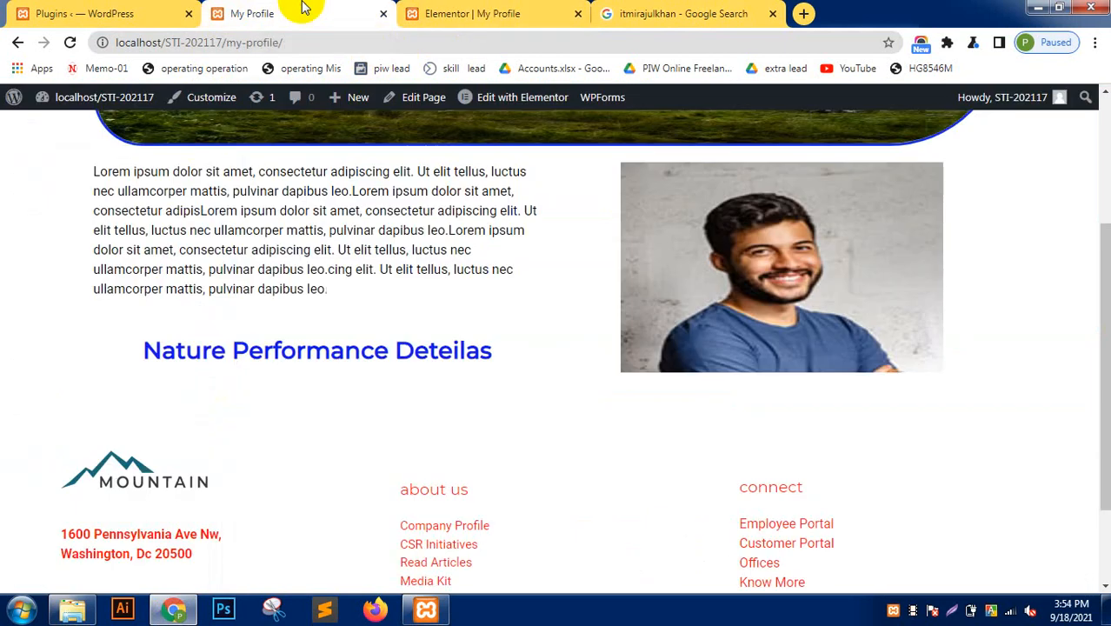
key(ctrl+Tab)
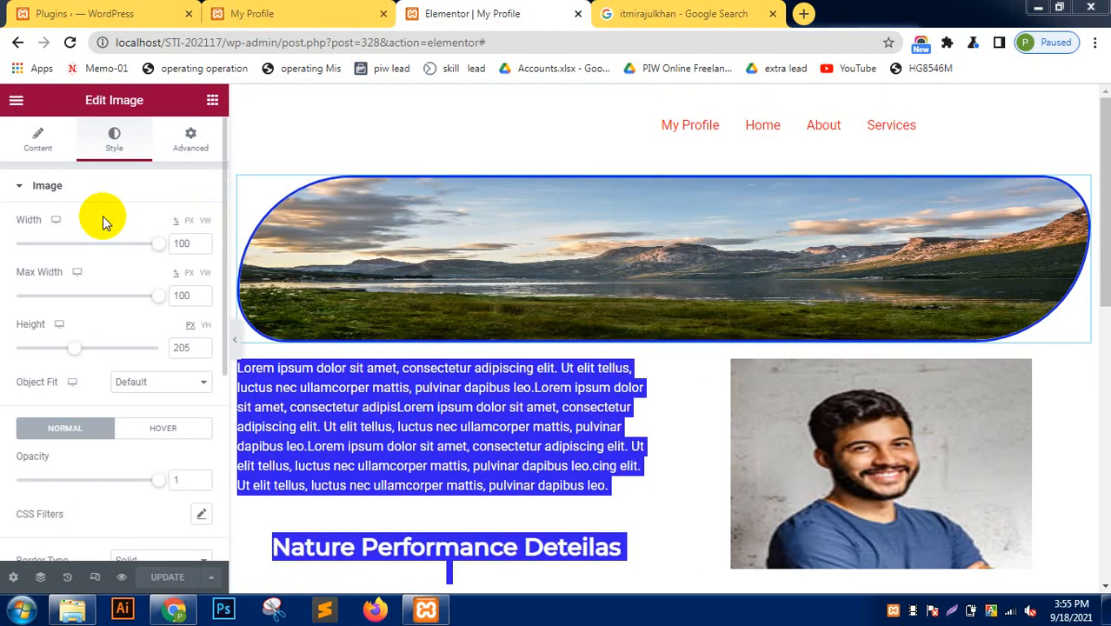
click(45, 143)
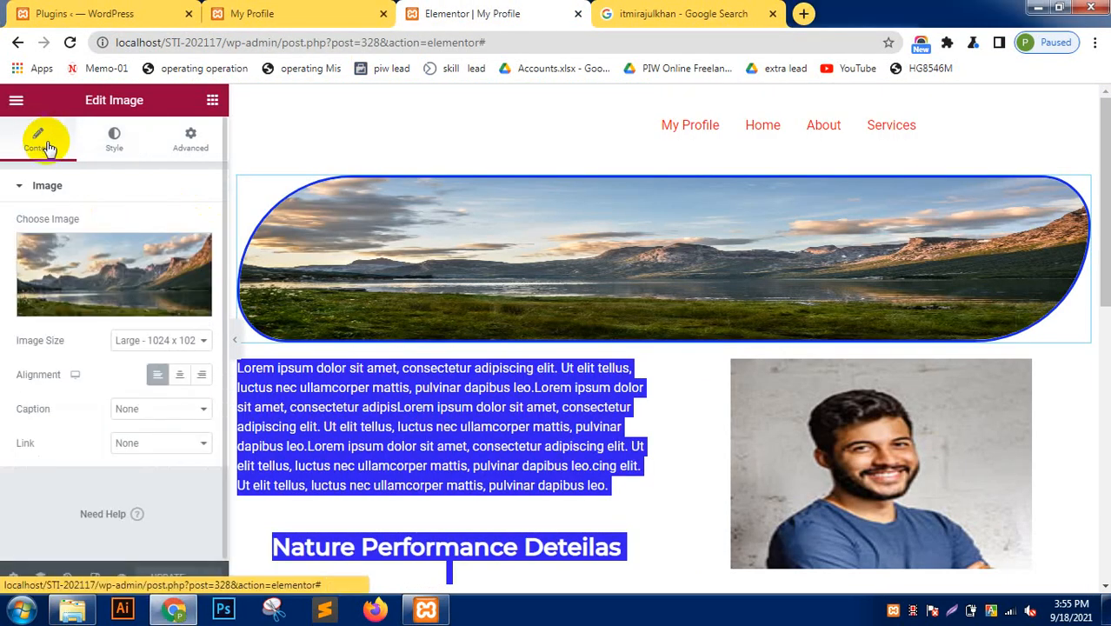
click(126, 307)
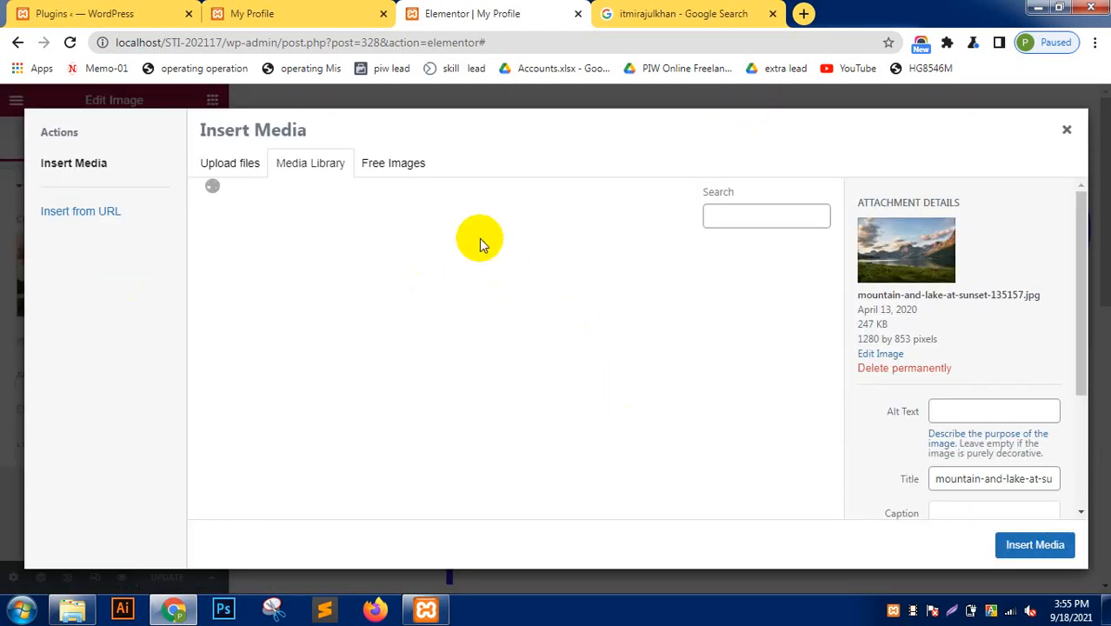
click(410, 296)
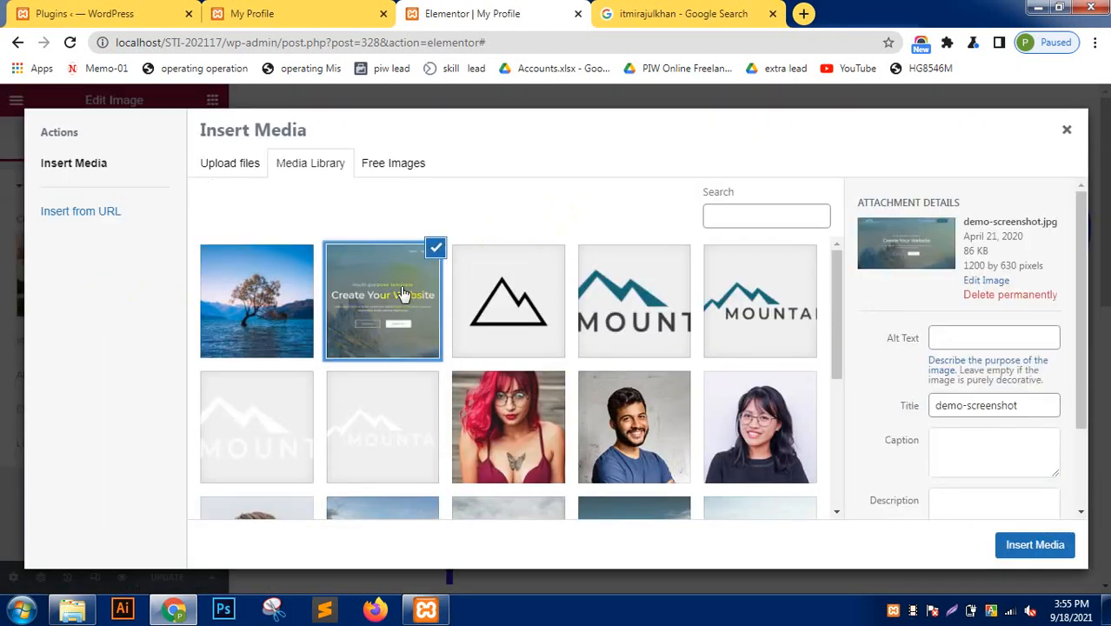
click(287, 282)
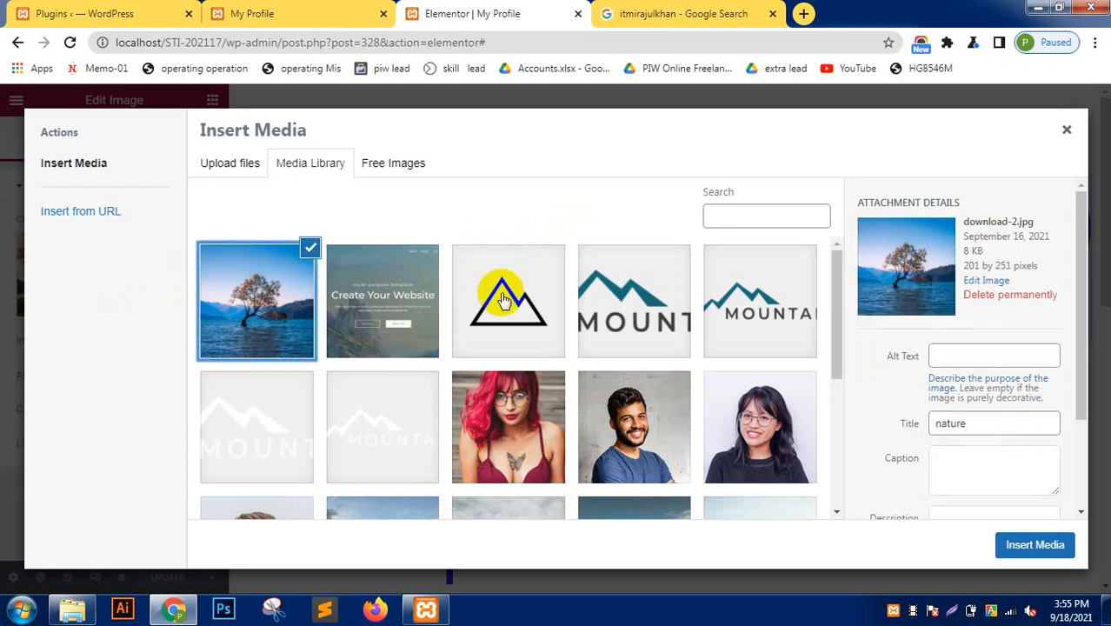
click(402, 295)
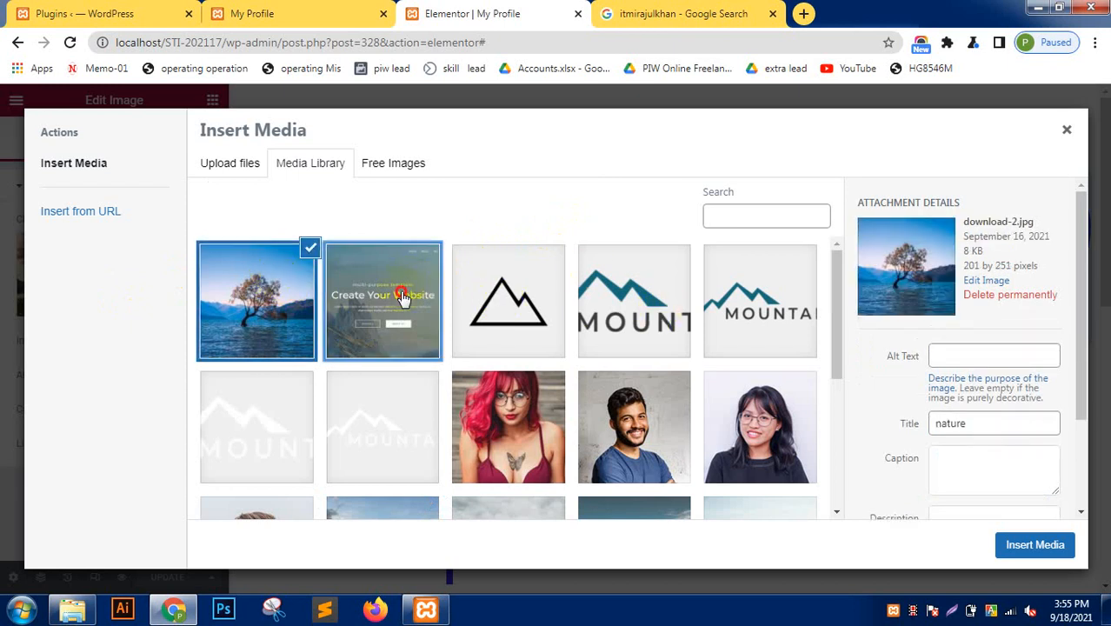
click(1037, 543)
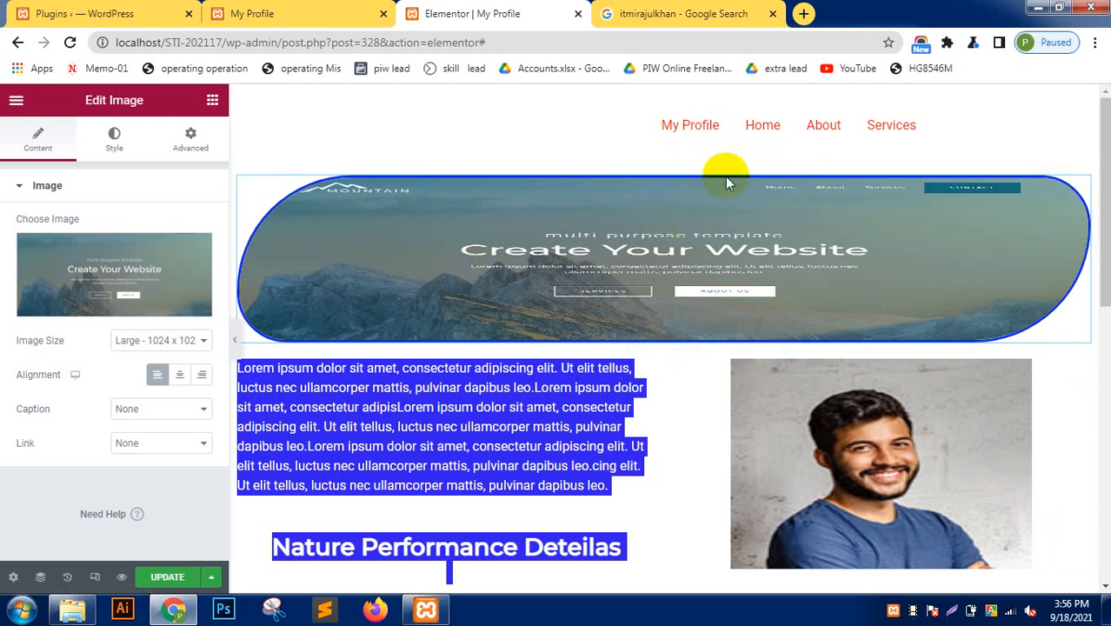
click(663, 160)
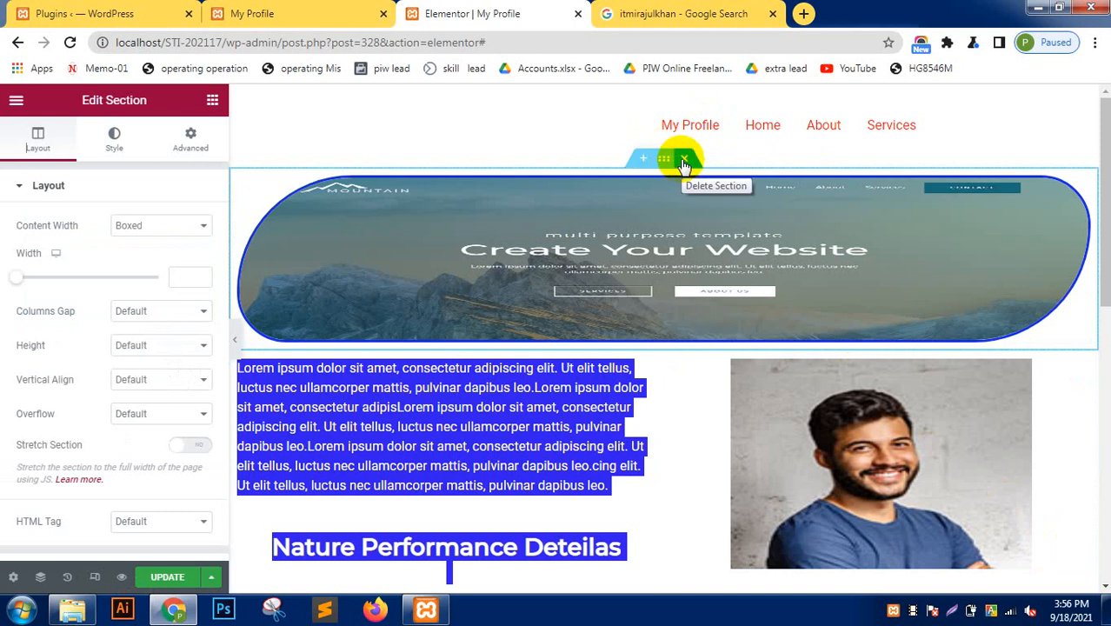
Delete the rounded banner section from the top of the page.
click(684, 161)
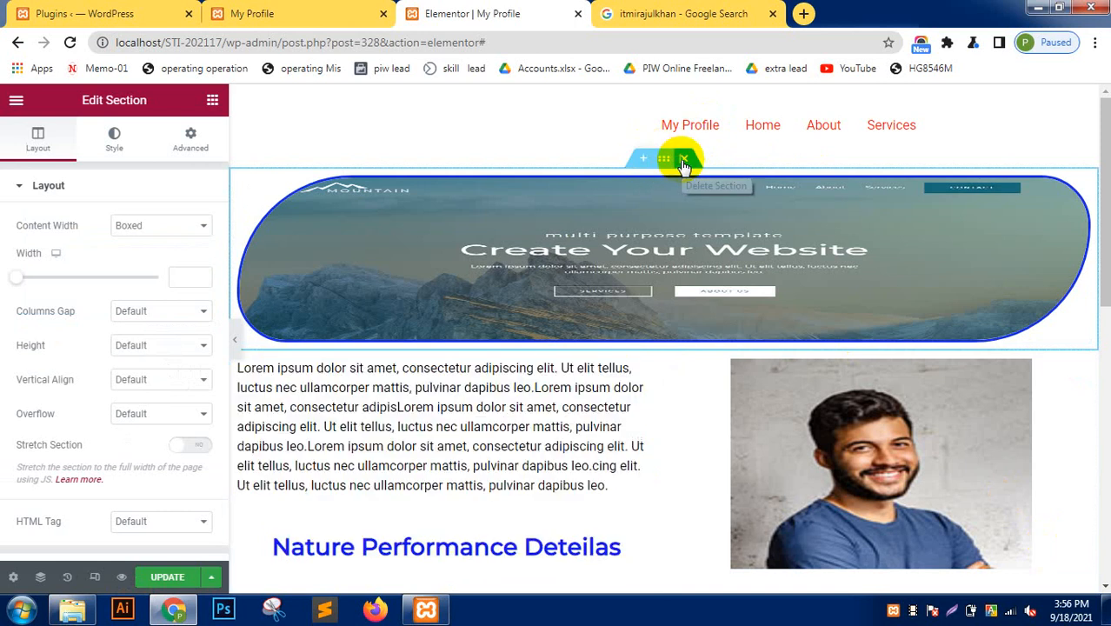
scroll(697, 187, down, 3)
scroll(698, 187, down, 2)
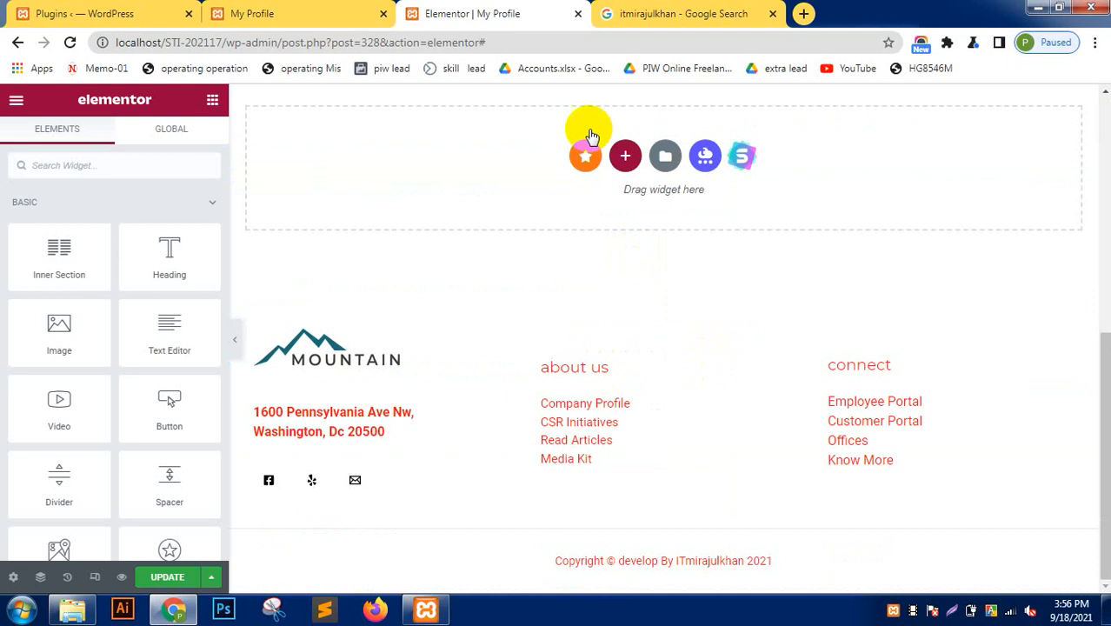
Add an empty single-column section at the page bottom, below the Learn More button.
click(625, 154)
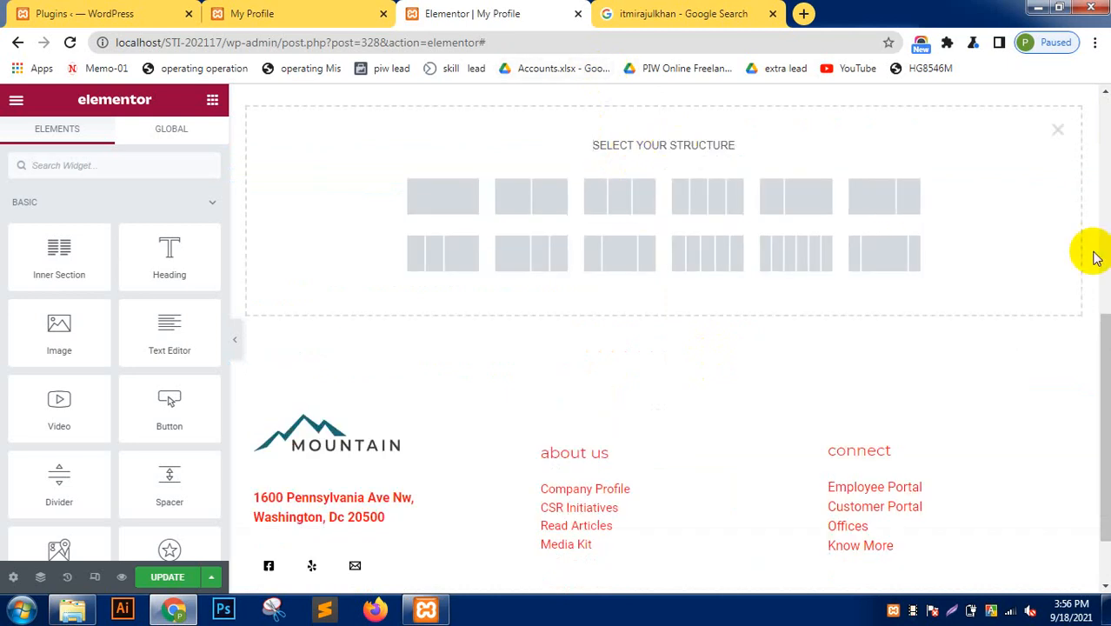
click(438, 183)
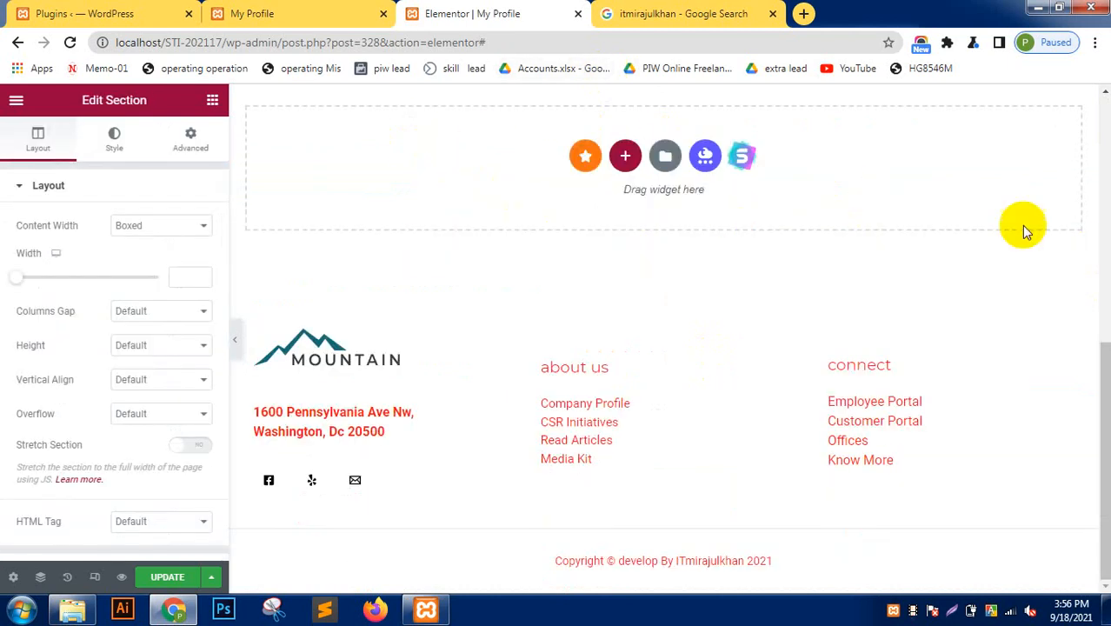
drag(1098, 397, 1105, 148)
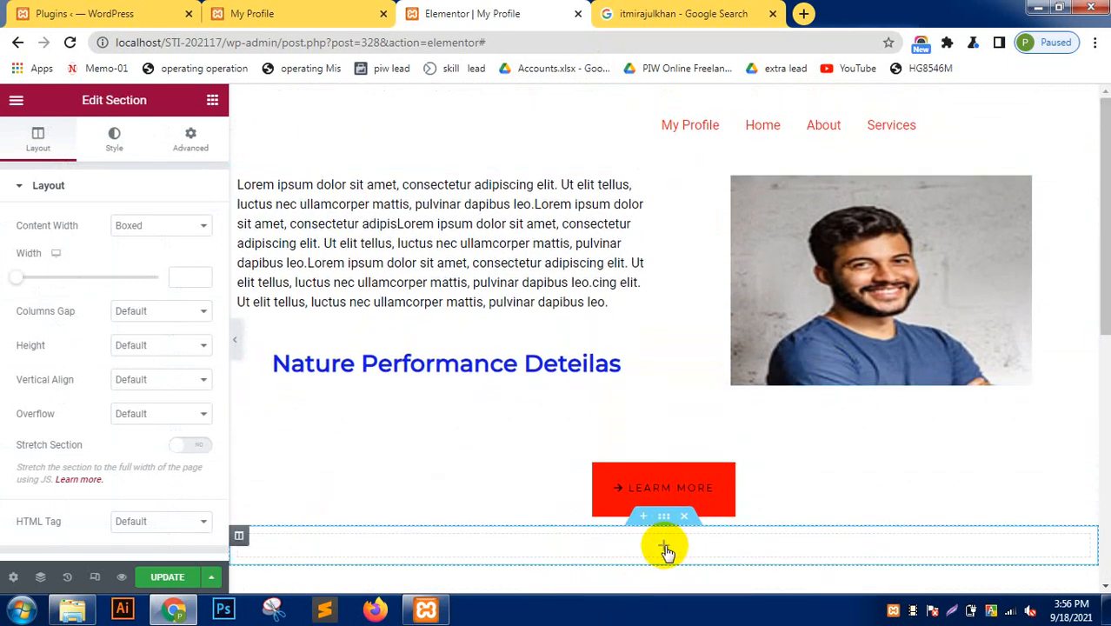
drag(665, 549, 648, 135)
click(649, 130)
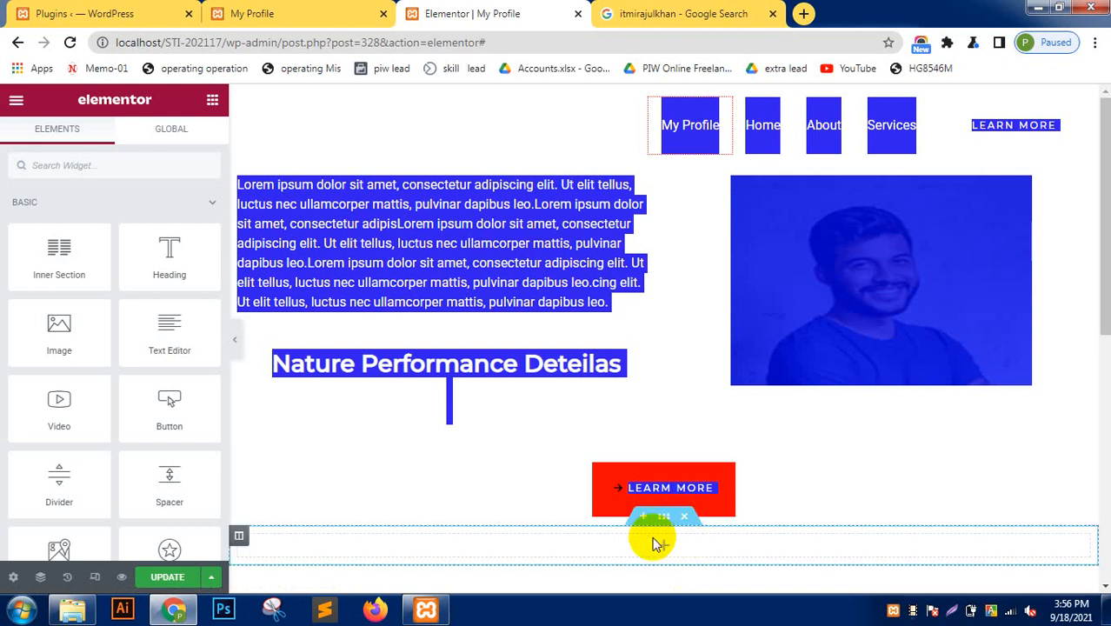
click(654, 546)
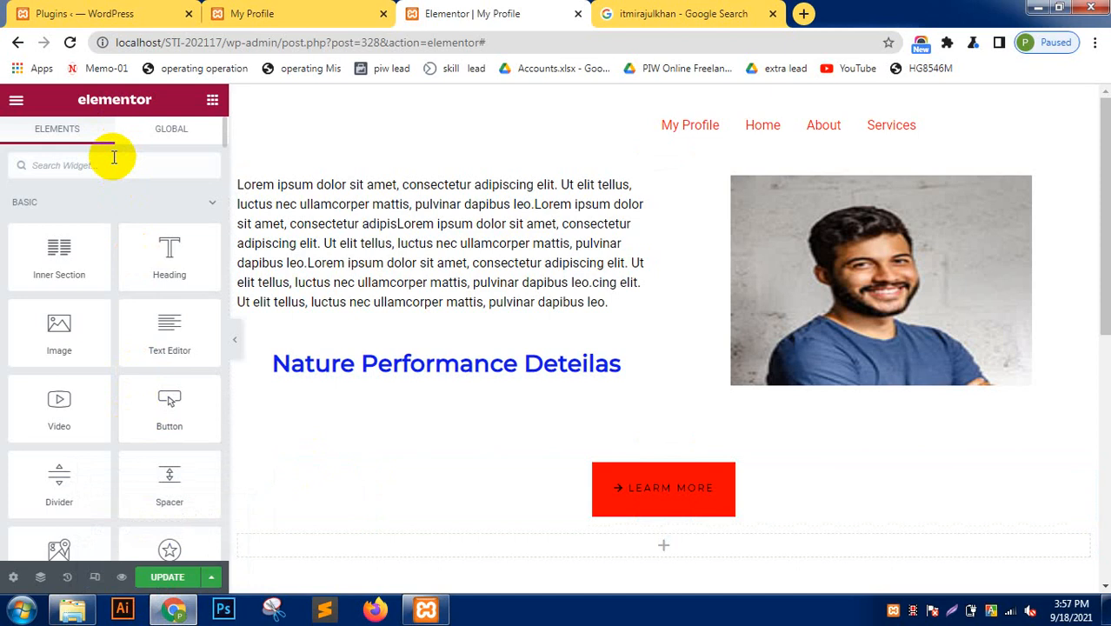
Drop an Image widget into the empty section and insert the lone tree photo download-2.jpg.
text(image)
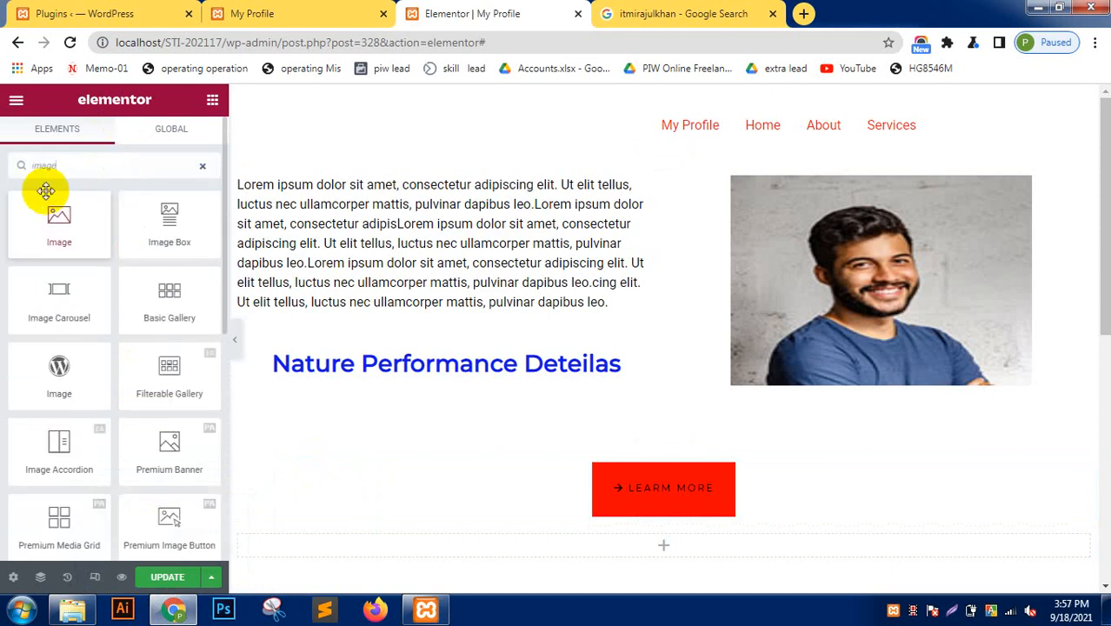
drag(46, 218, 524, 542)
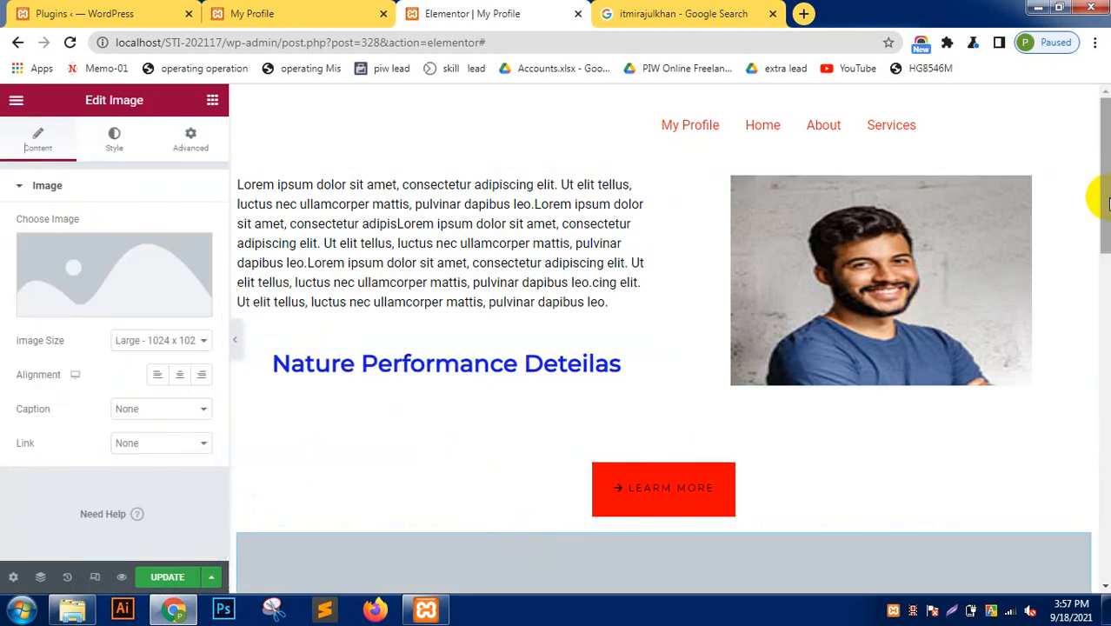
drag(1099, 224, 1100, 325)
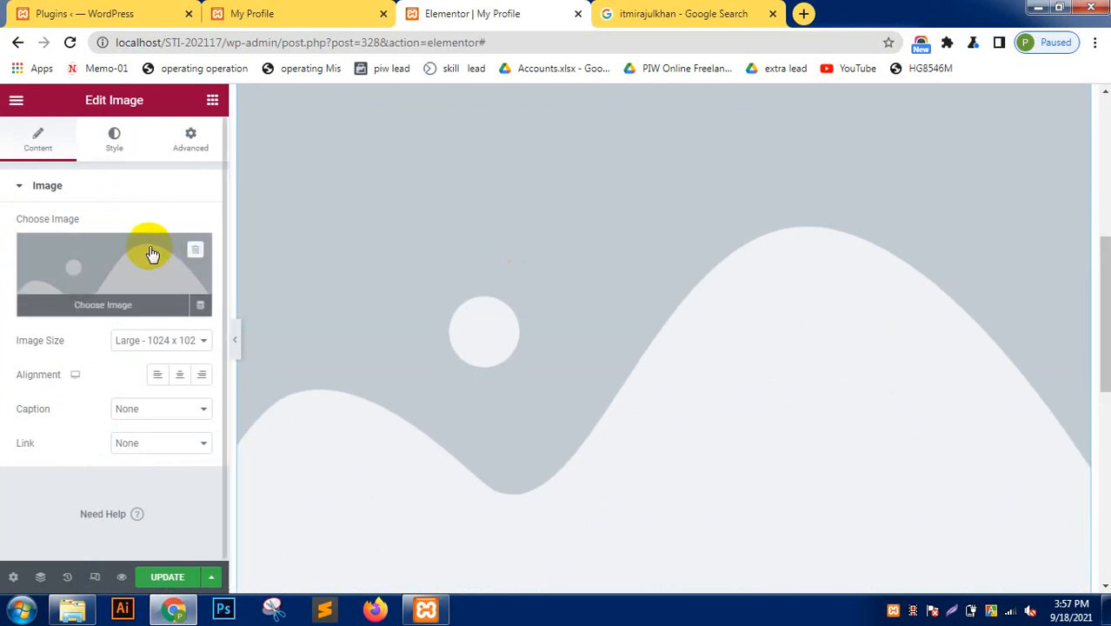
click(115, 311)
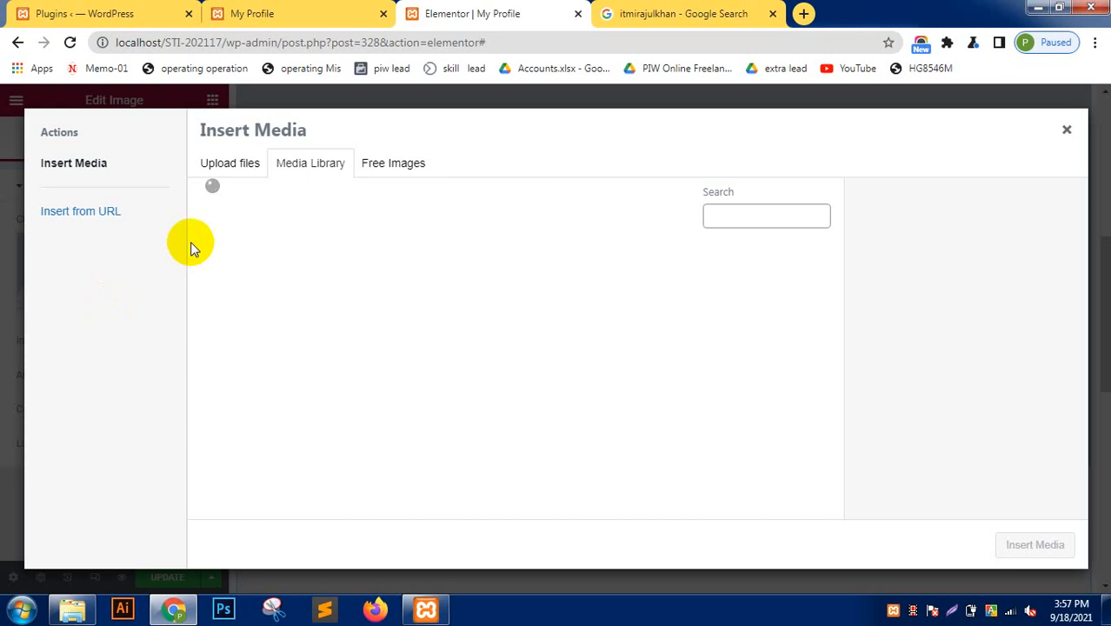
click(228, 287)
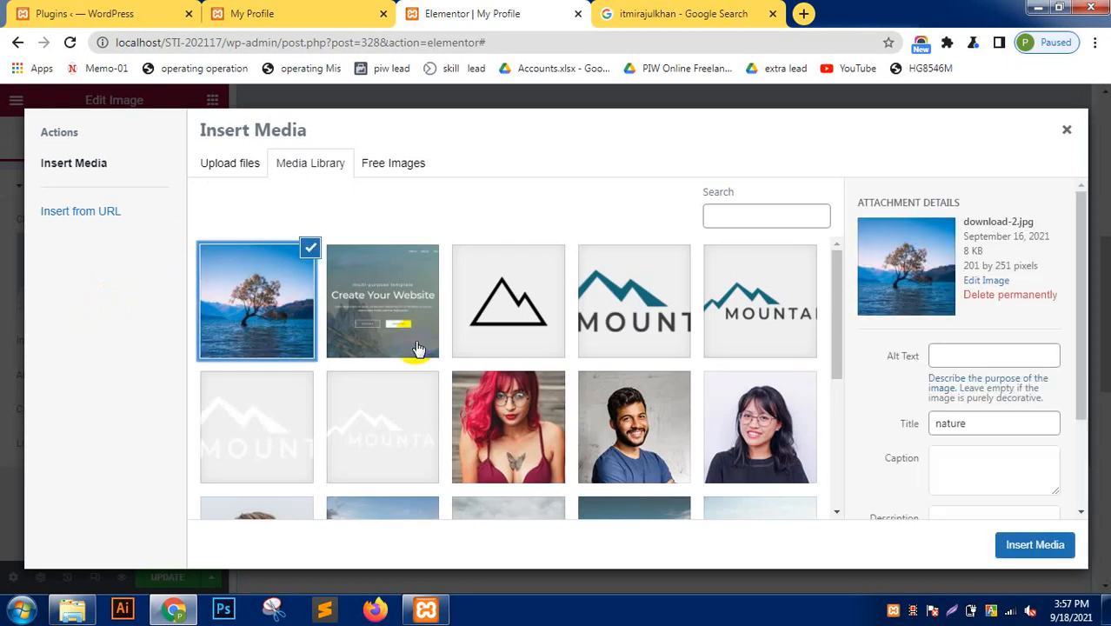
click(1032, 543)
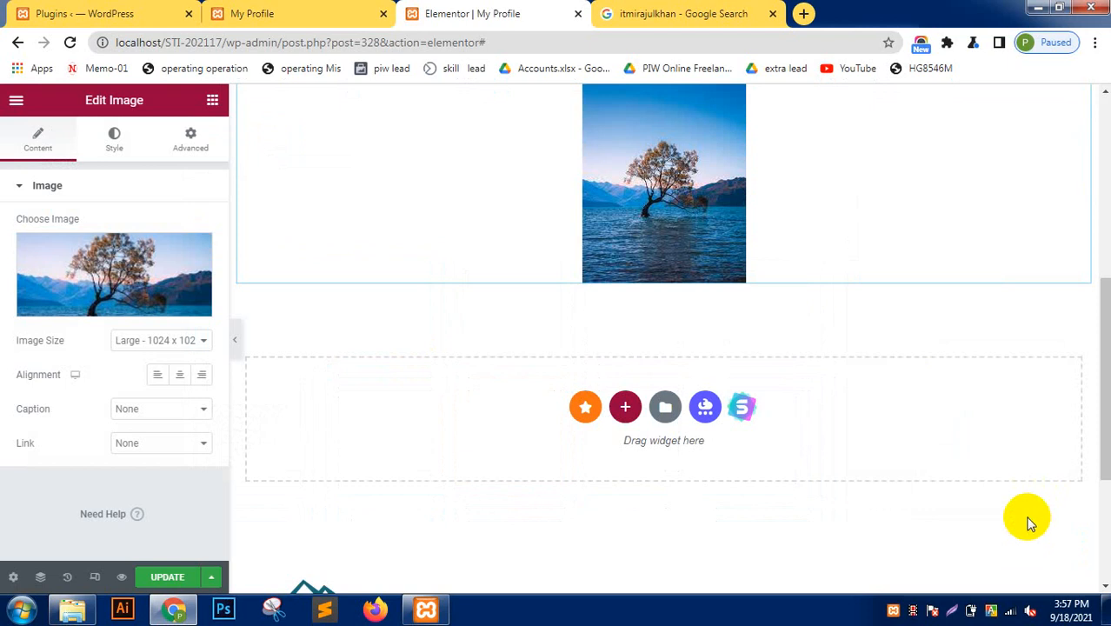
Keep the image's caption and link both set to None.
click(1105, 306)
drag(1105, 306, 1104, 186)
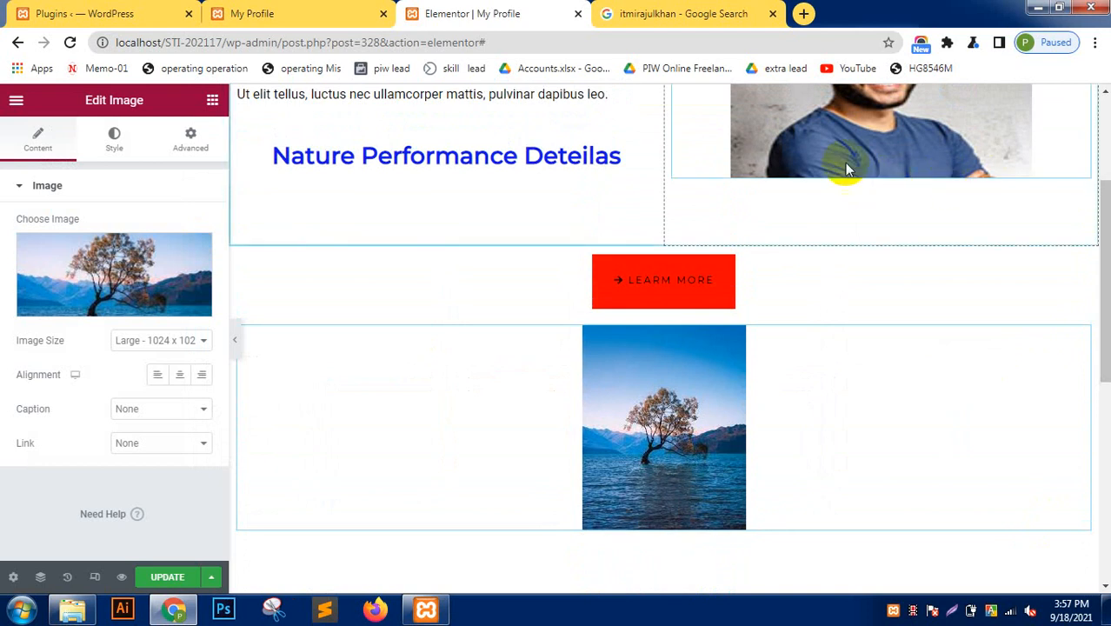
mouse_move(94, 296)
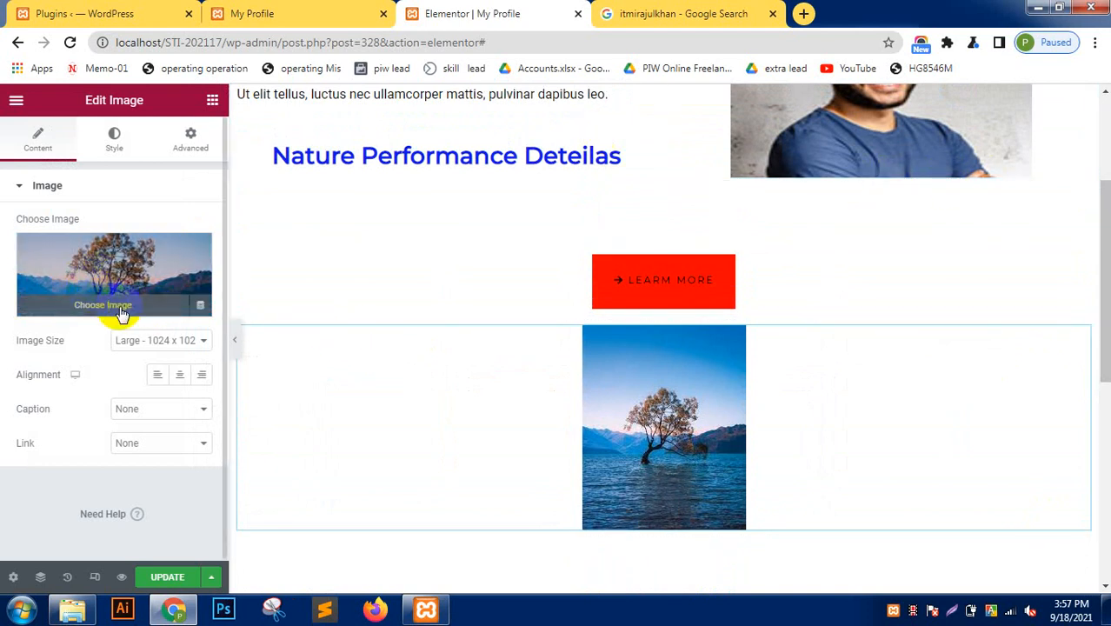
click(145, 412)
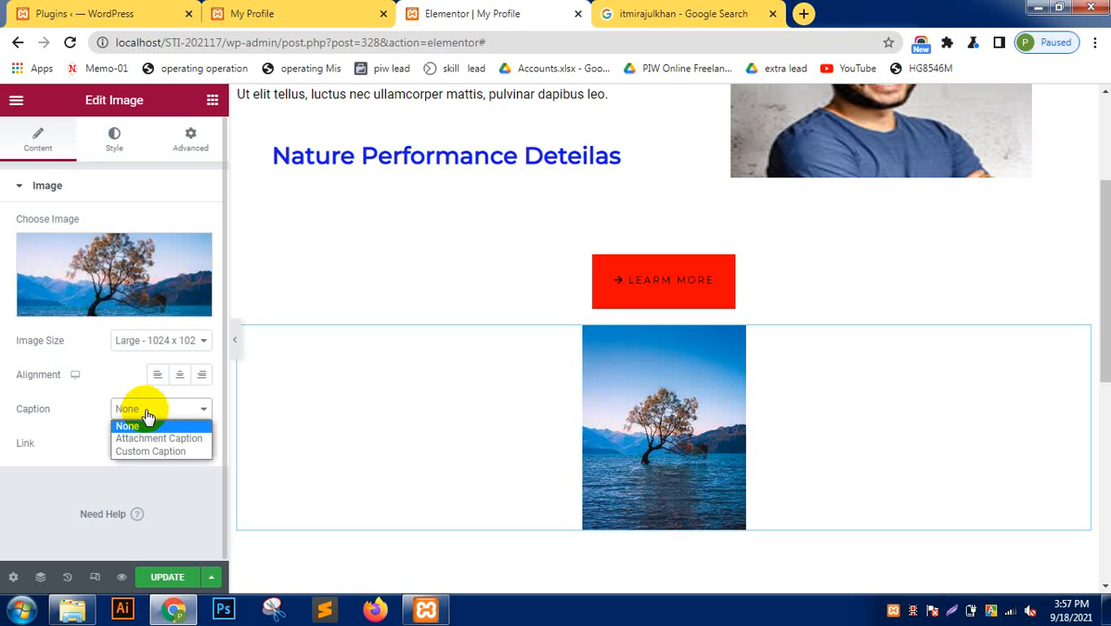
click(87, 418)
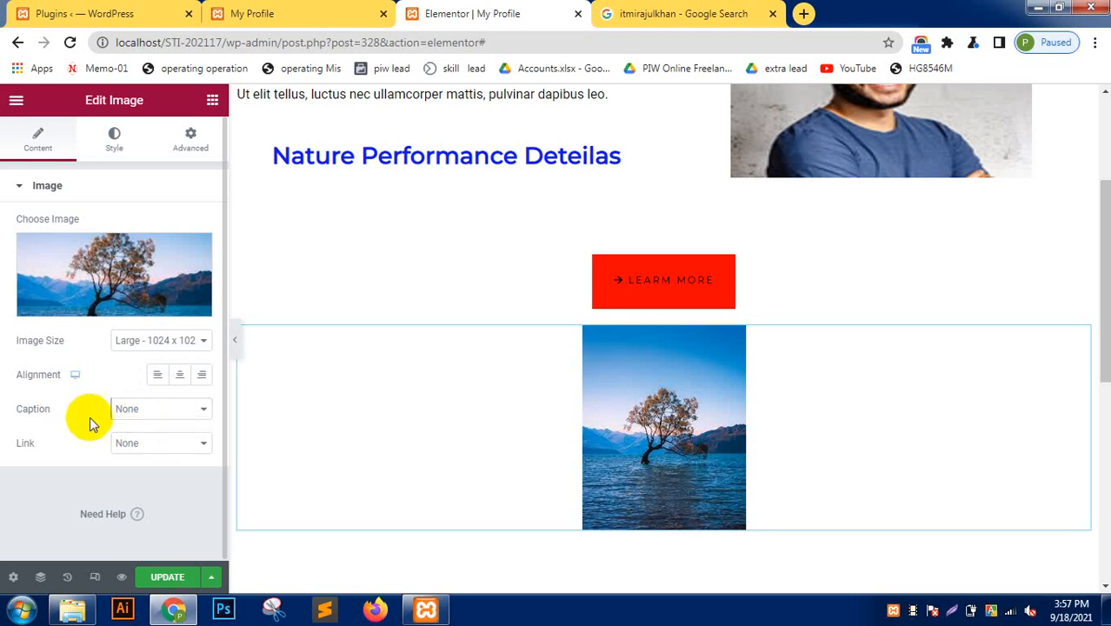
click(187, 446)
click(187, 447)
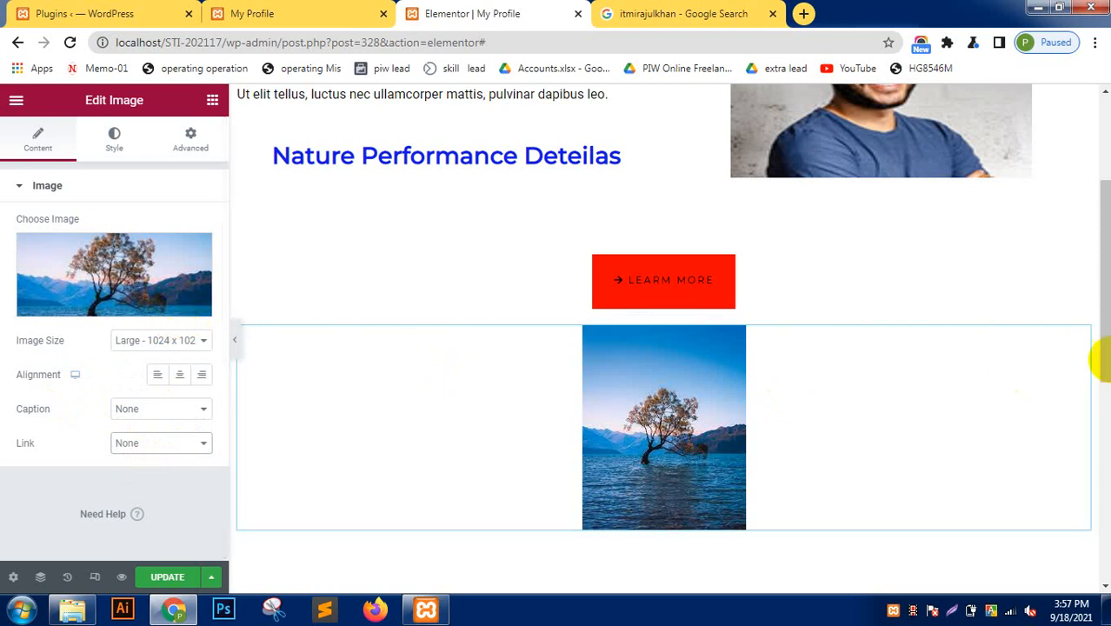
scroll(1094, 334, down, 3)
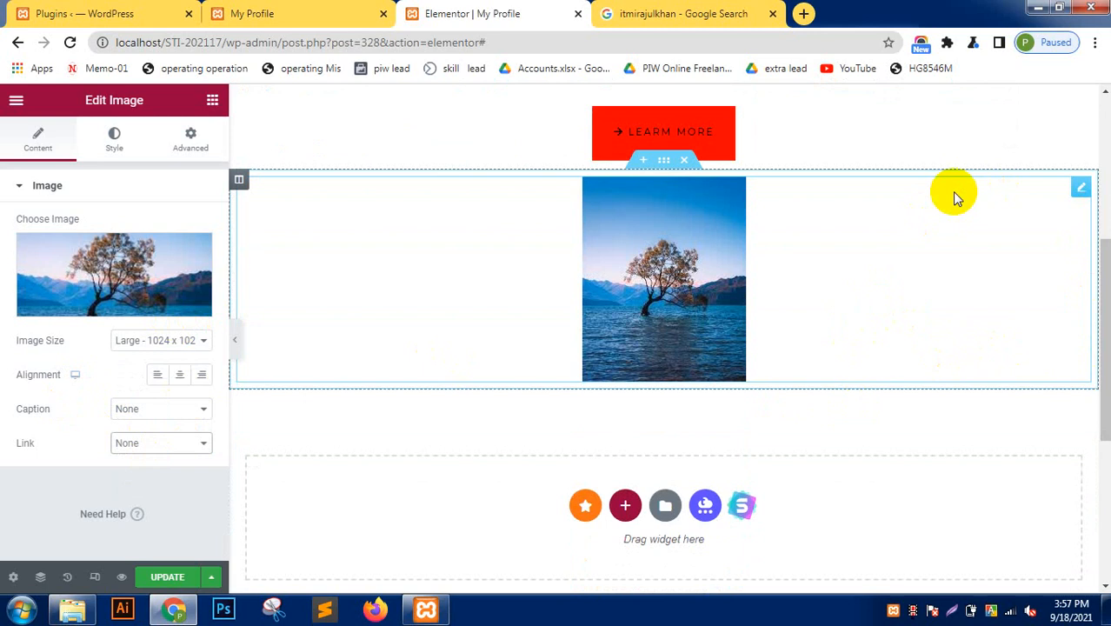
Replace the tree-photo section with a three-column section and put an Image widget in the first column.
click(687, 164)
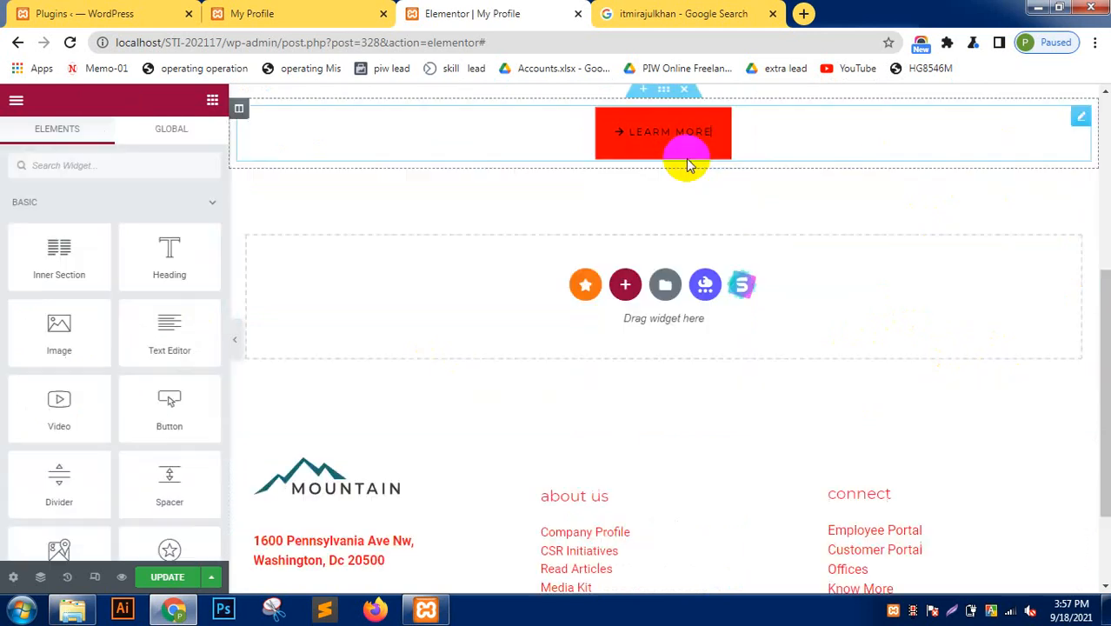
click(626, 276)
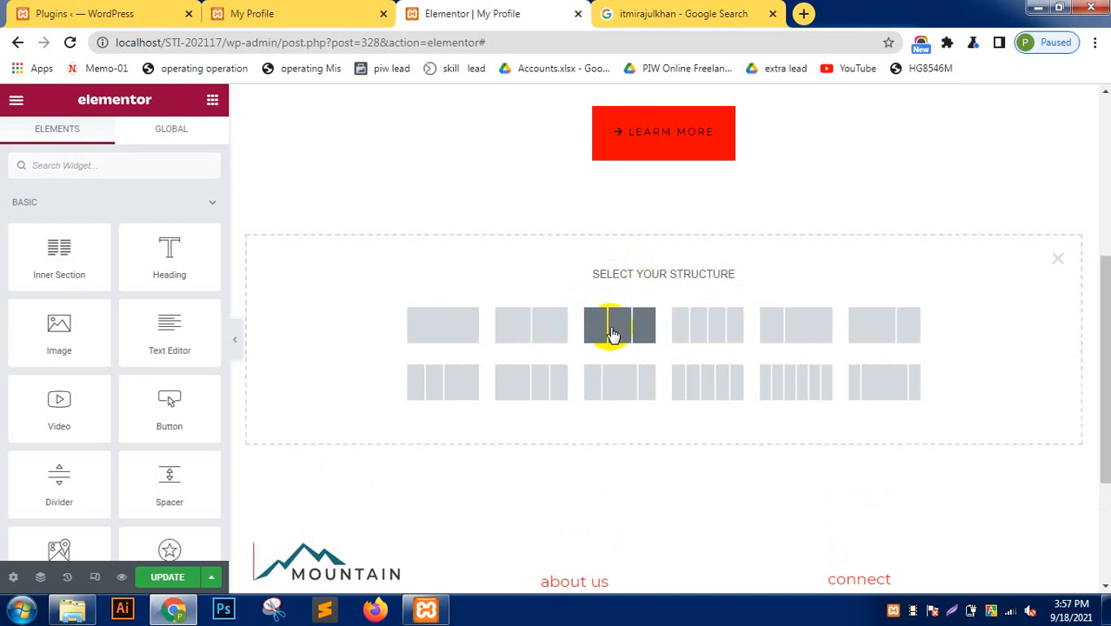
click(613, 335)
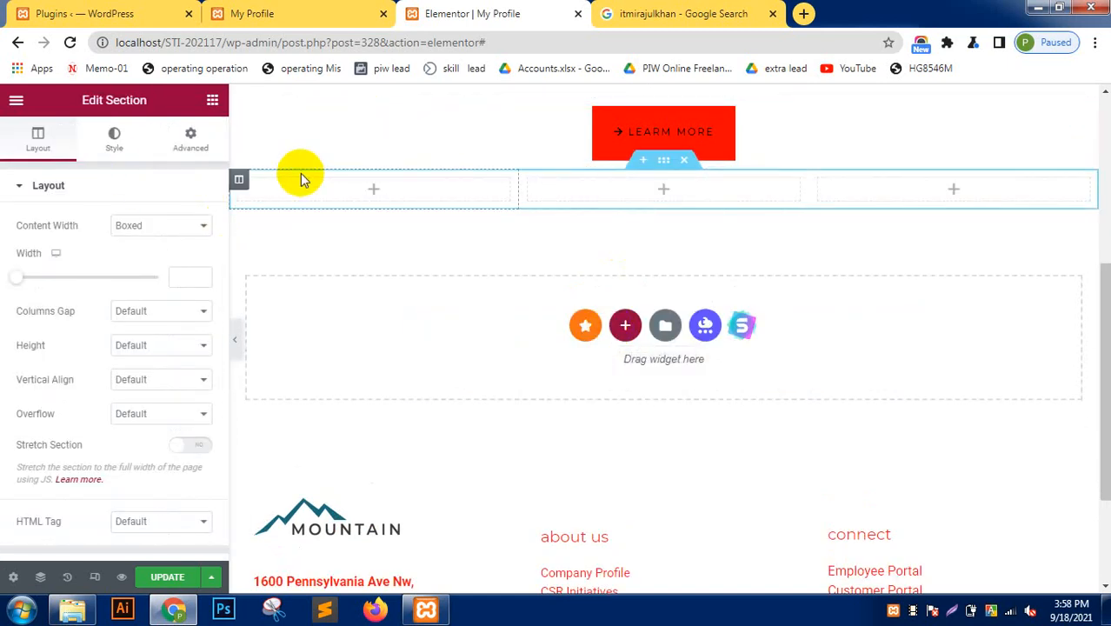
click(374, 191)
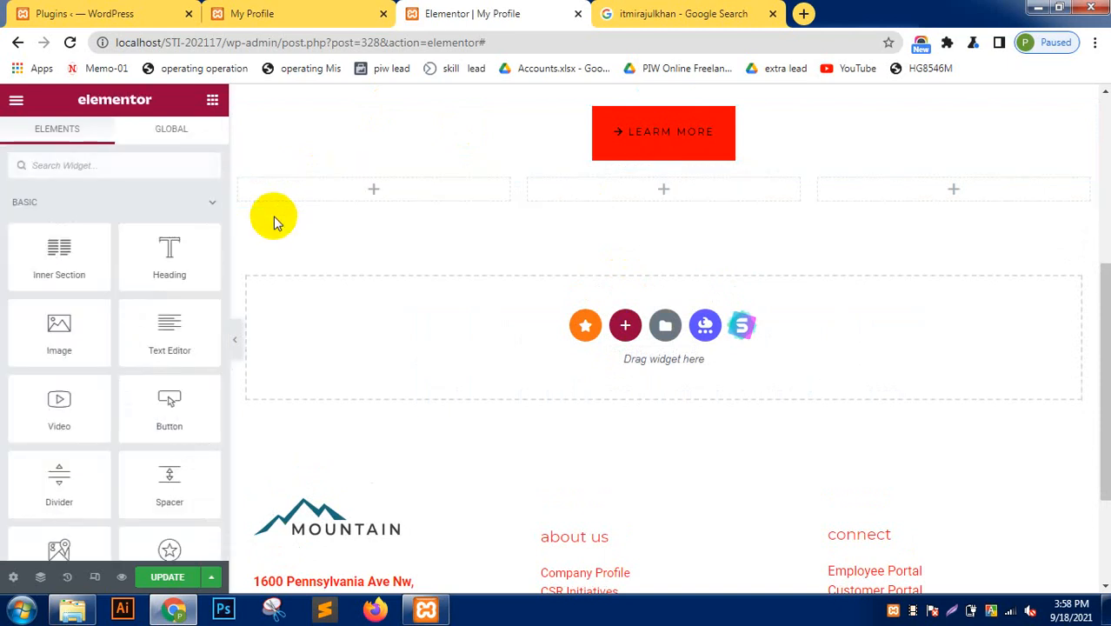
text(image)
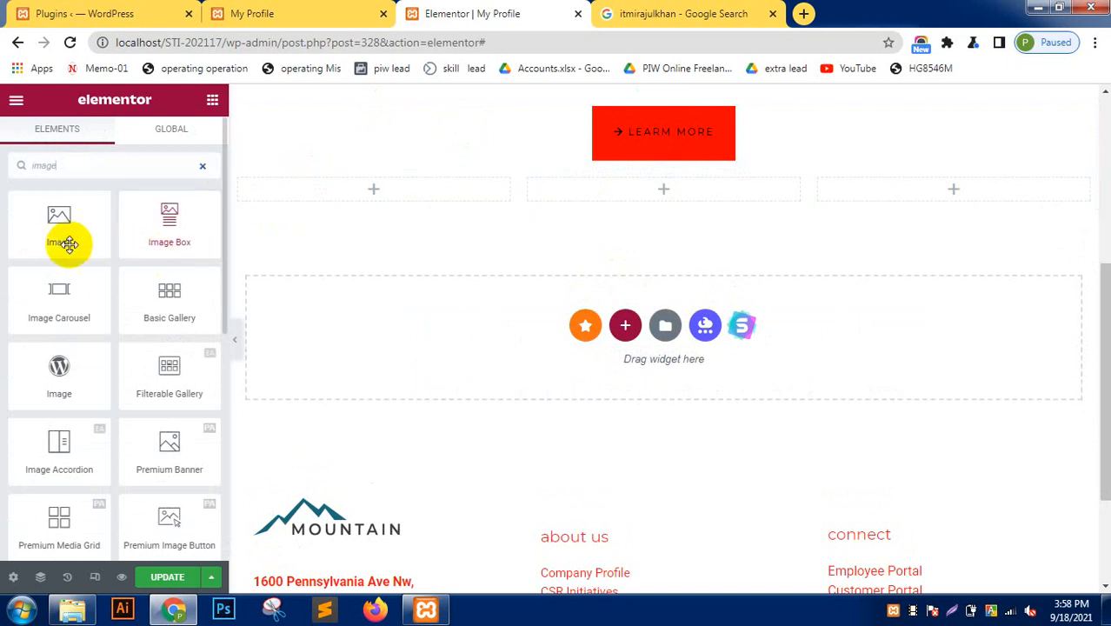
drag(58, 229, 410, 207)
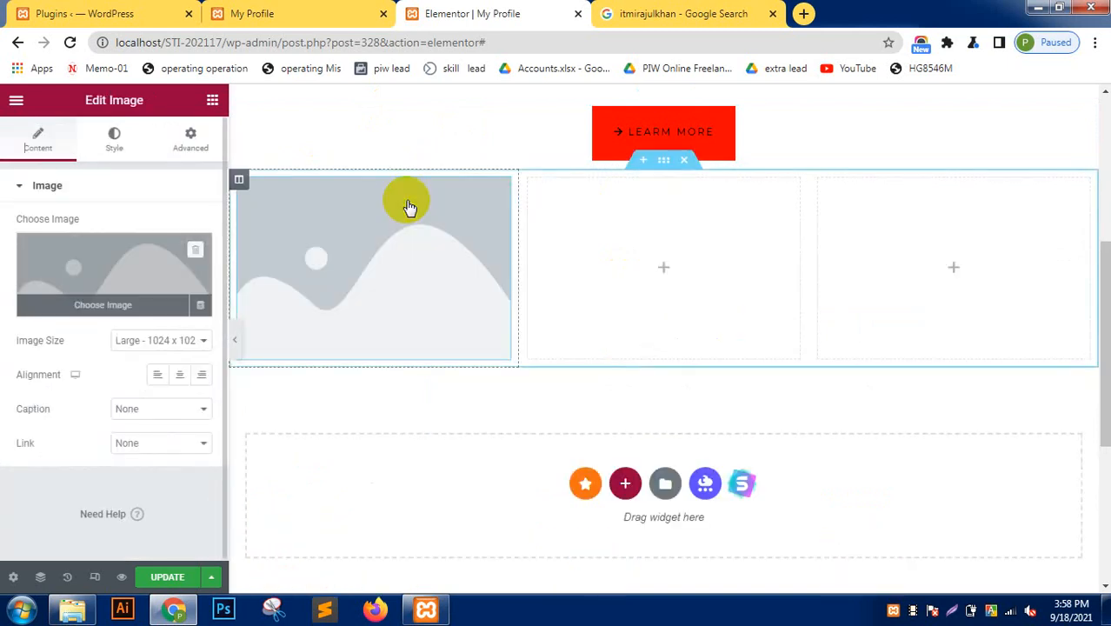
Add Image widgets to the second and third columns.
click(665, 270)
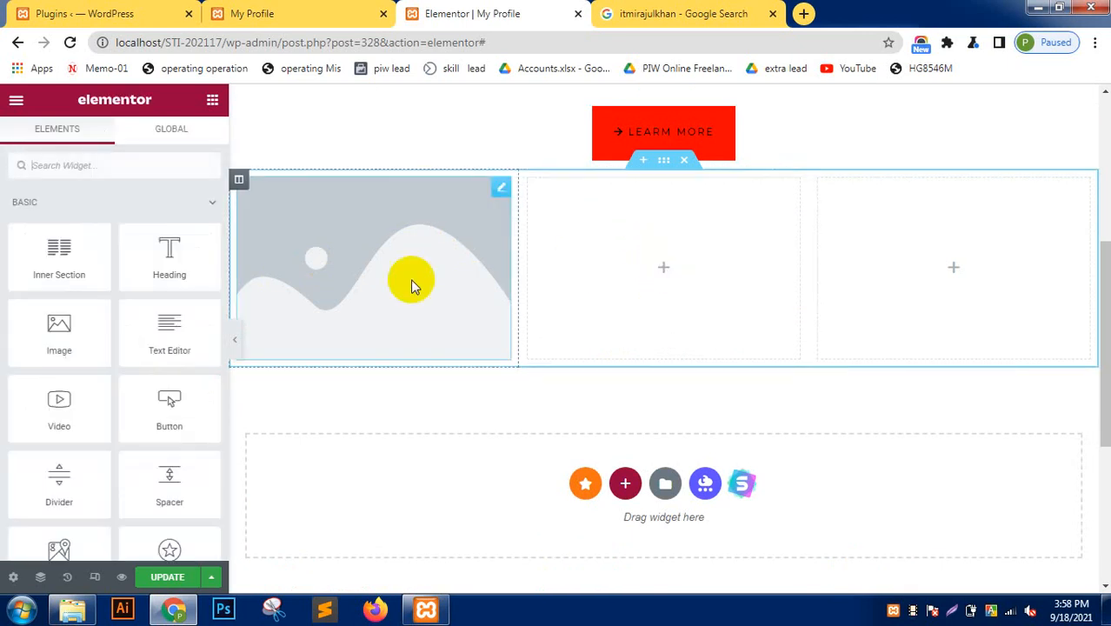
click(80, 167)
text(image)
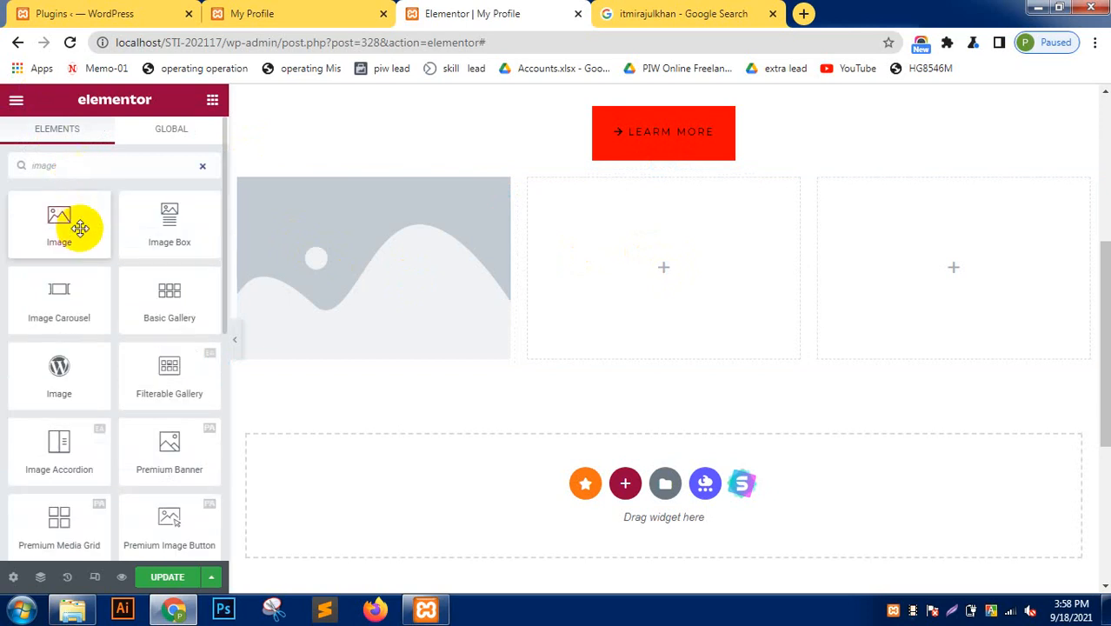
drag(79, 227, 662, 254)
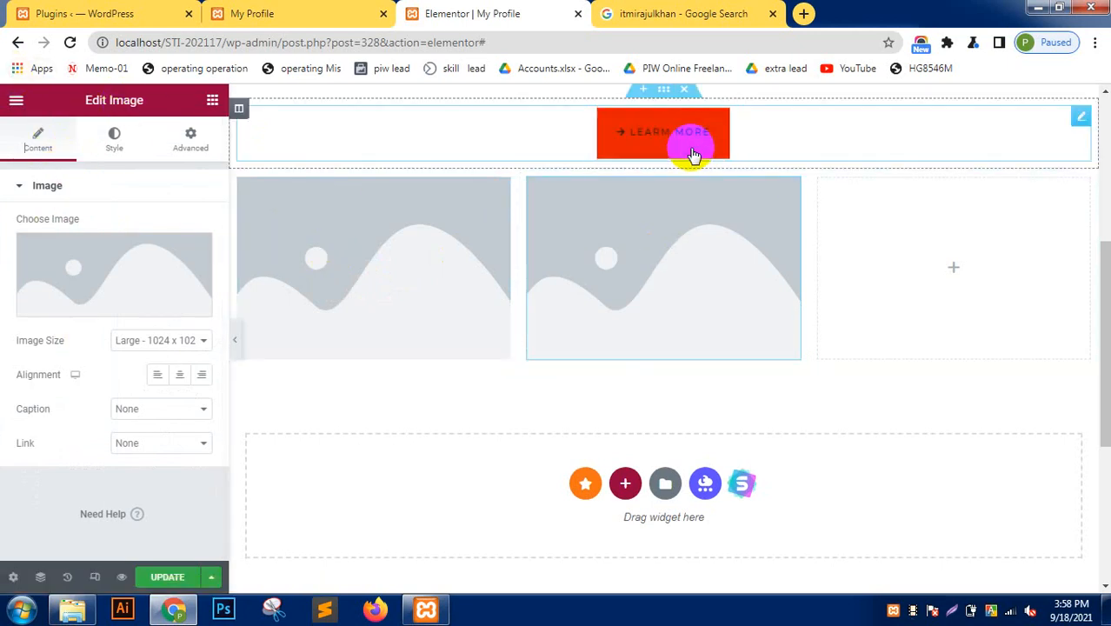
click(953, 270)
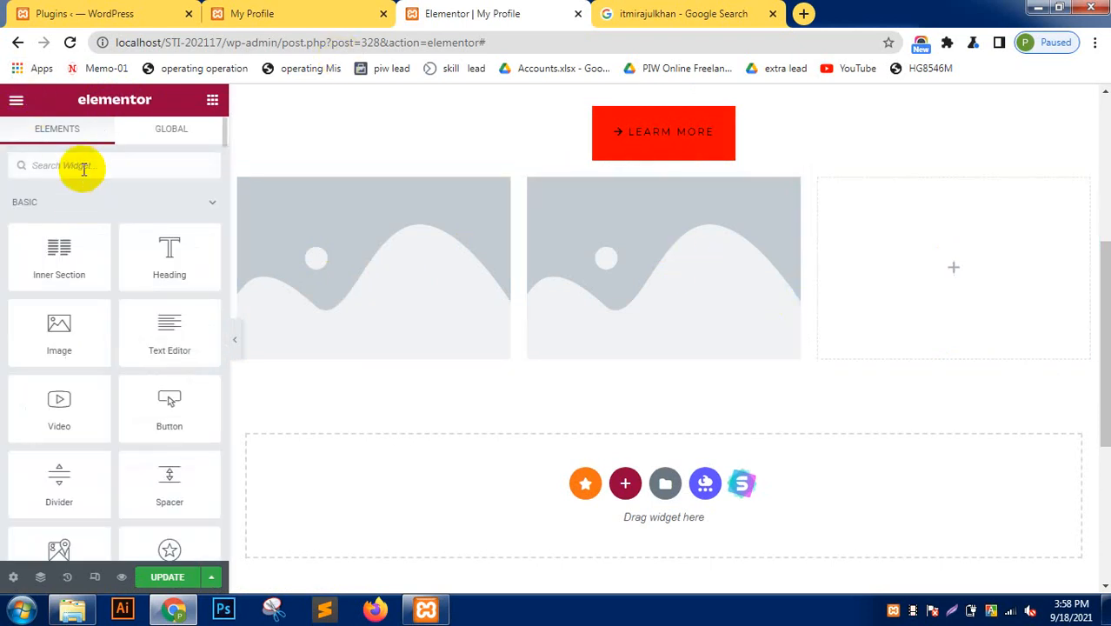
click(84, 167)
text(image)
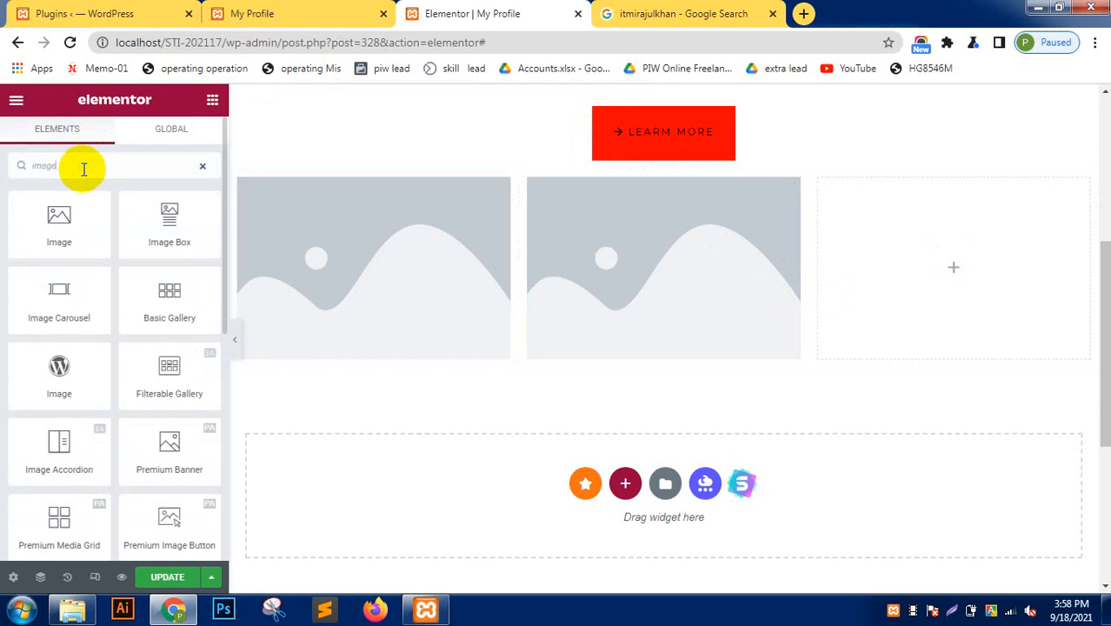
drag(68, 226, 958, 217)
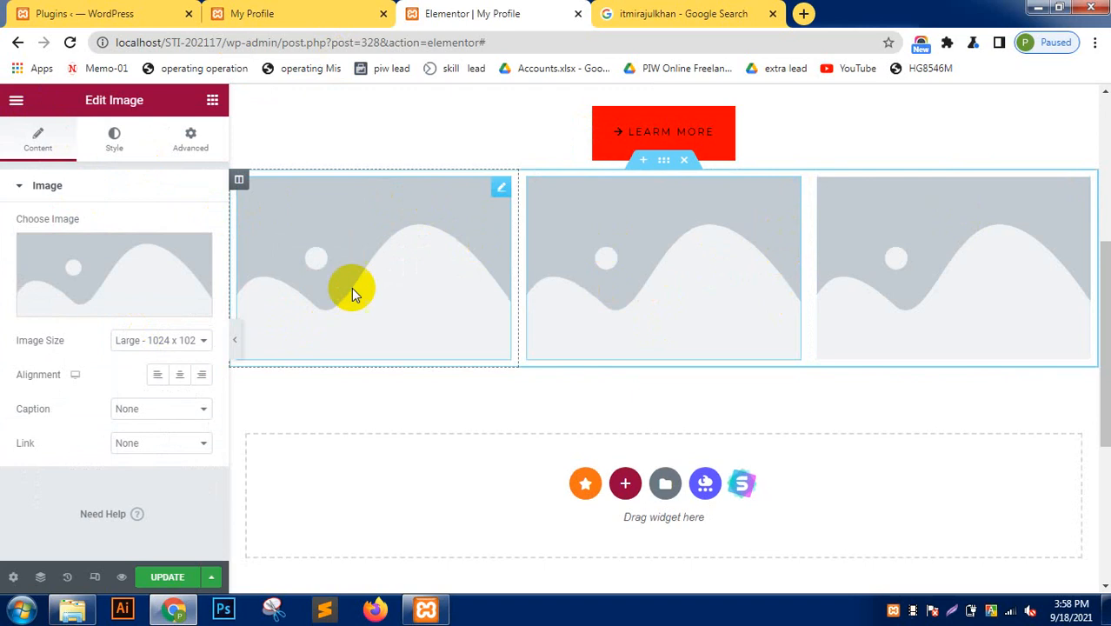
Put the tree-in-water photo in the middle image and the Create Your Website screenshot on the left.
click(142, 308)
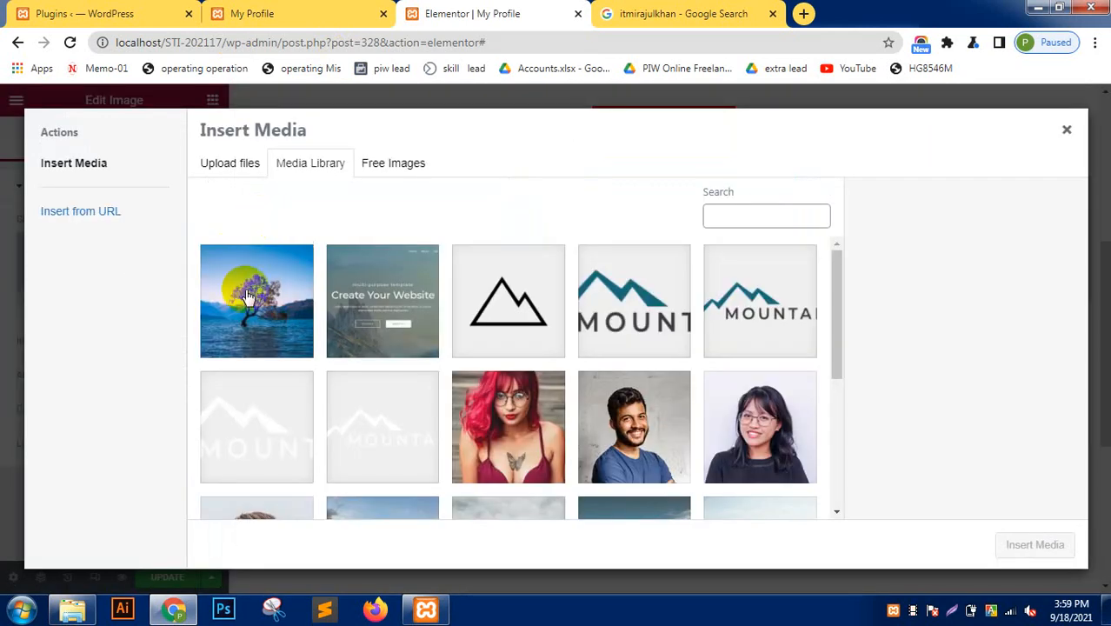
click(254, 293)
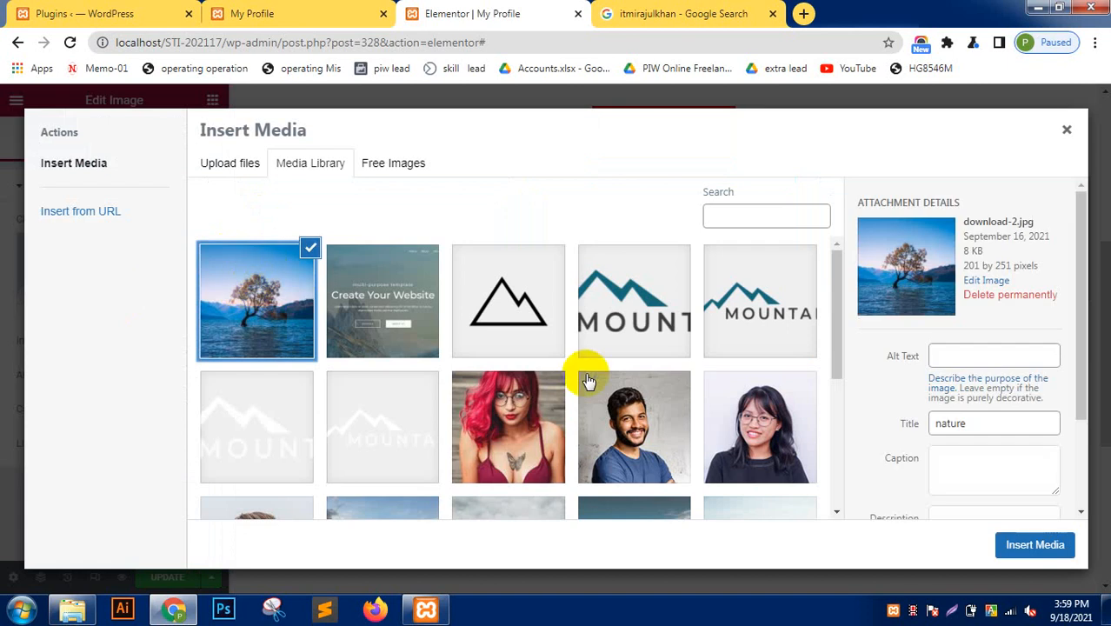
click(1048, 555)
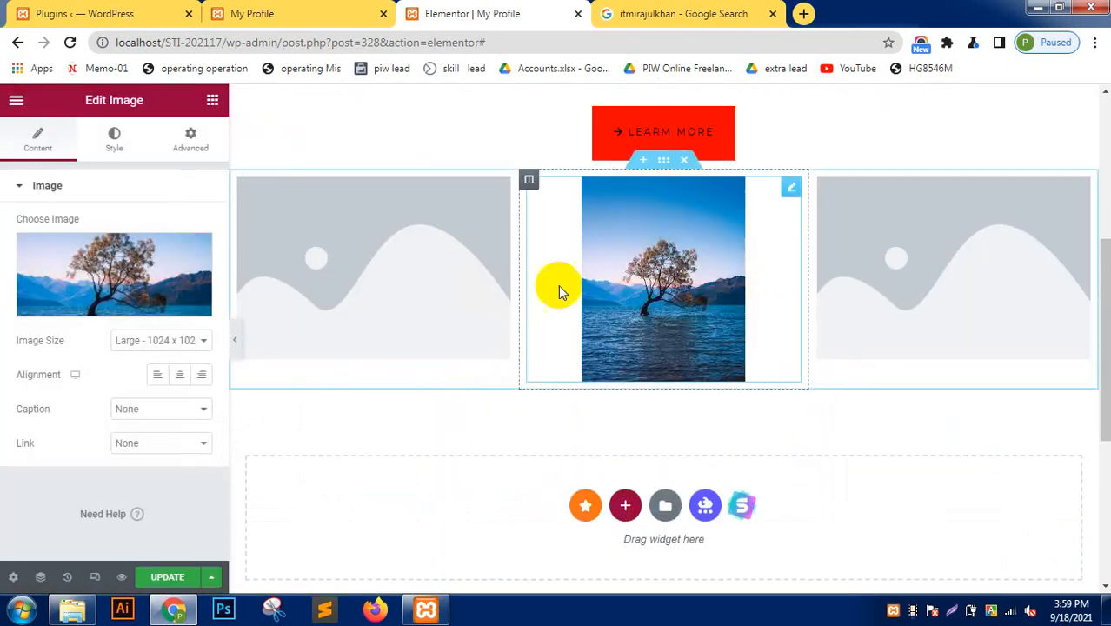
click(437, 278)
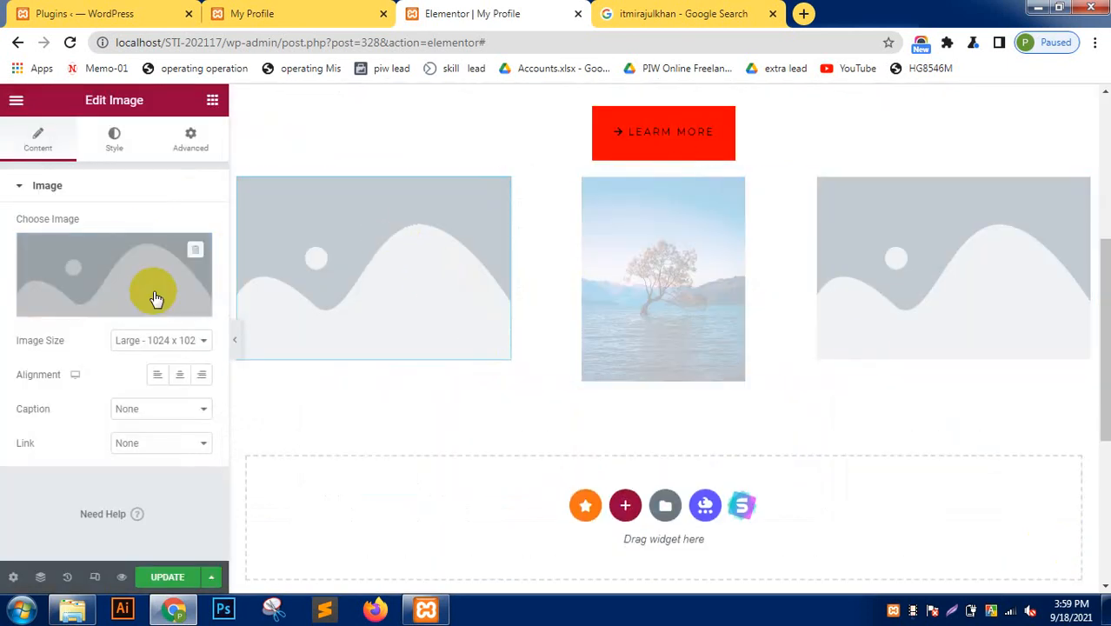
click(153, 305)
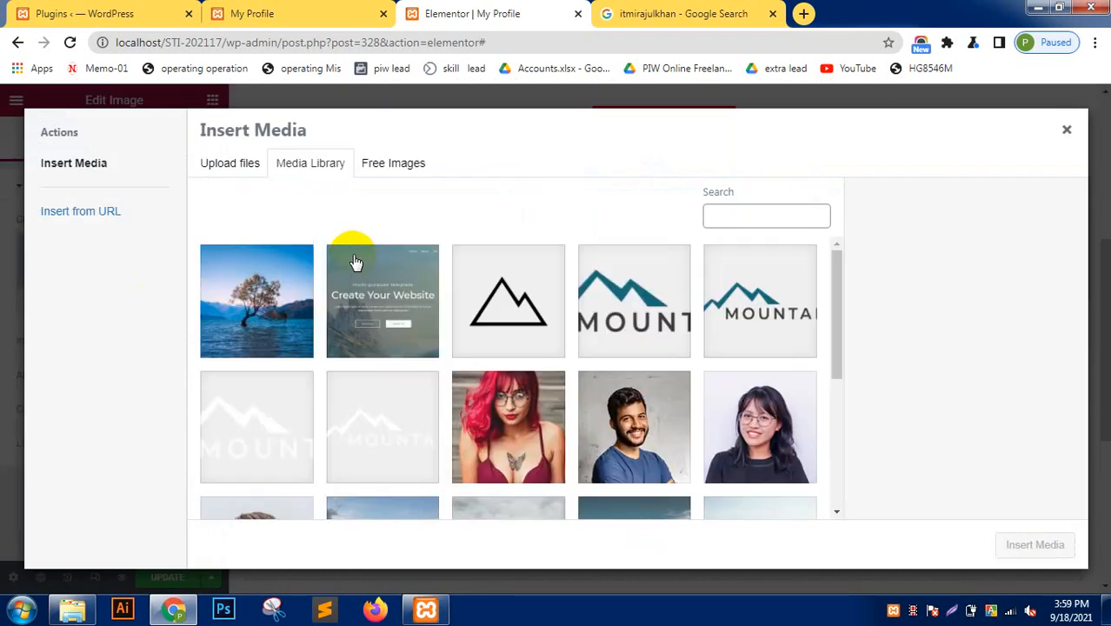
click(369, 337)
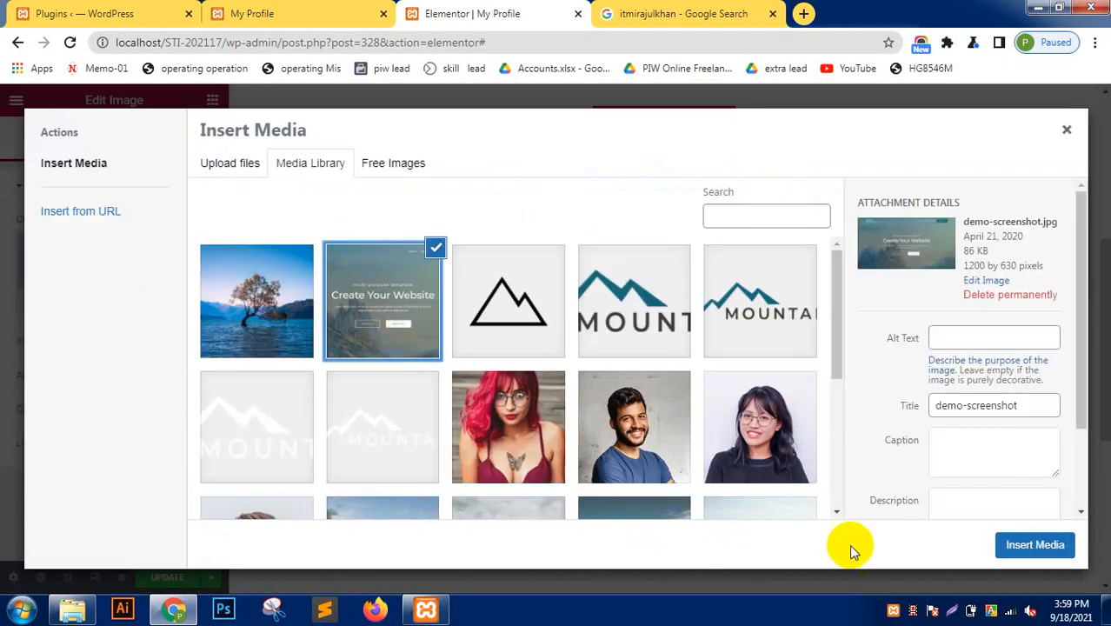
click(1038, 544)
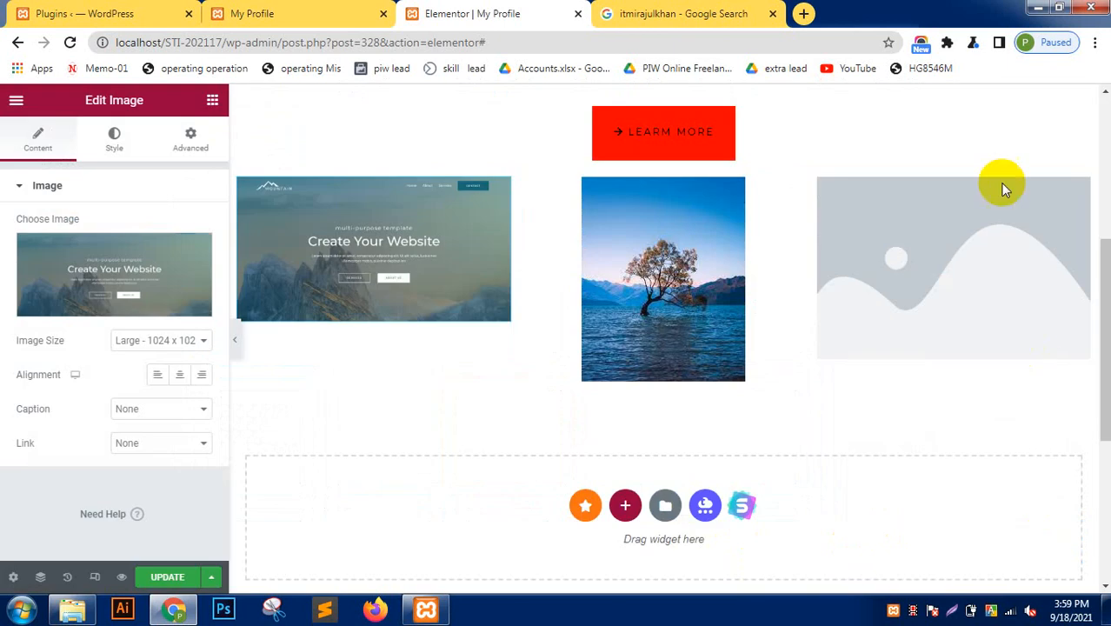
Fill the right image with the green river and mountain photo.
click(978, 198)
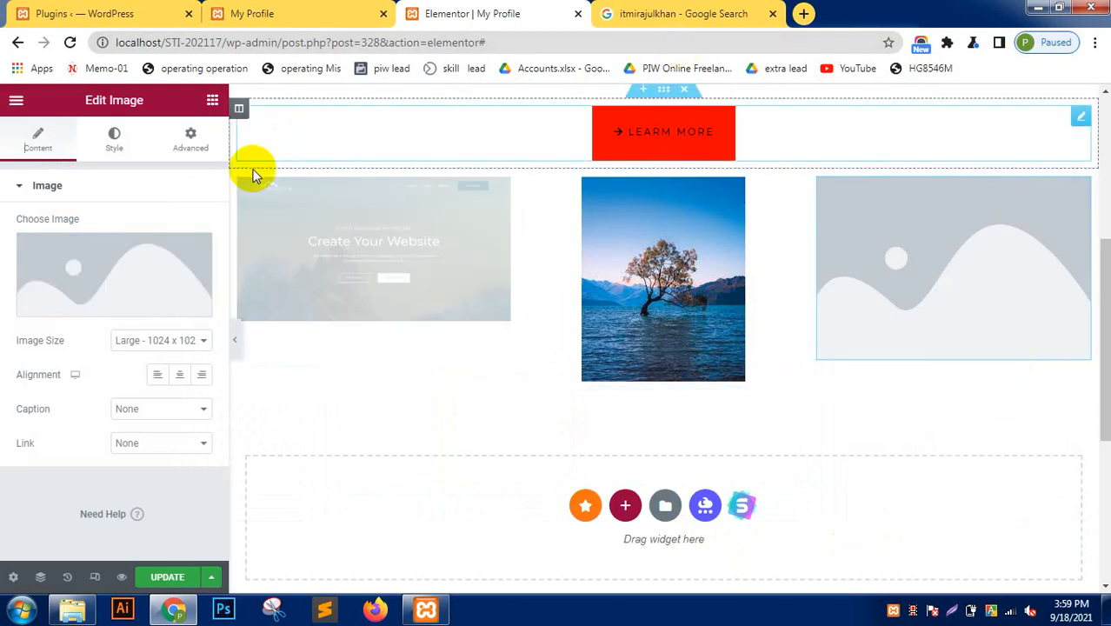
click(105, 305)
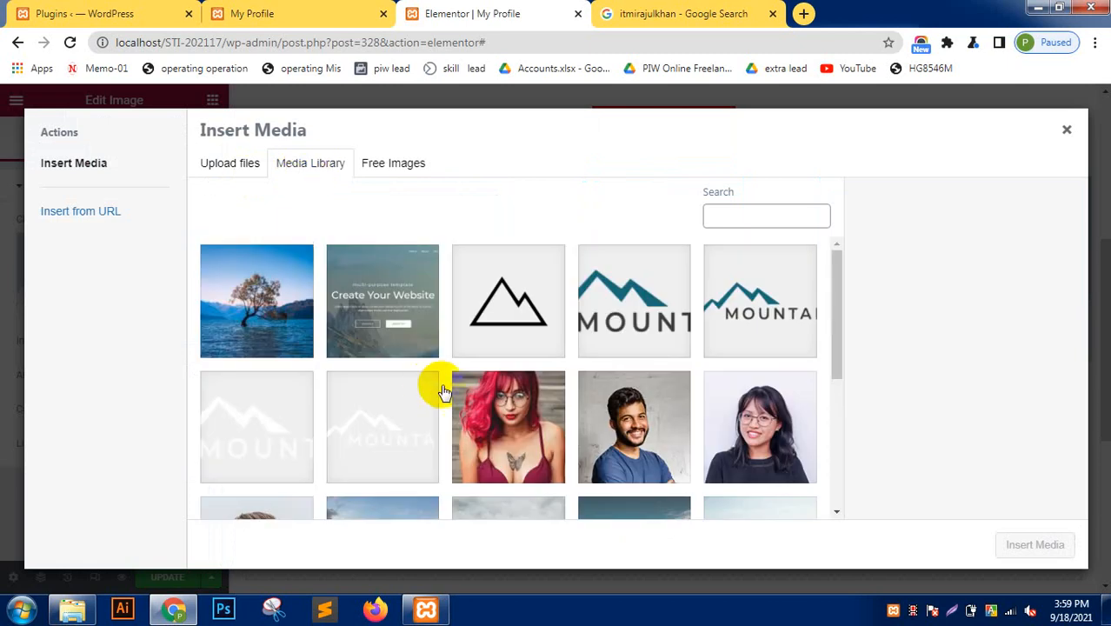
click(760, 453)
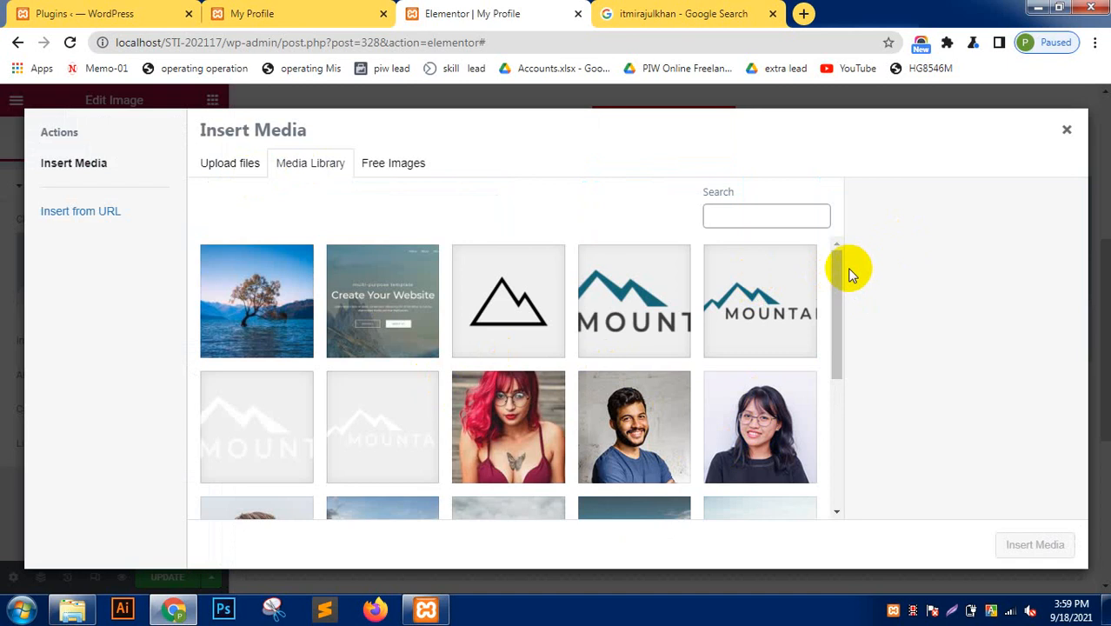
drag(835, 290, 834, 298)
drag(833, 358, 835, 363)
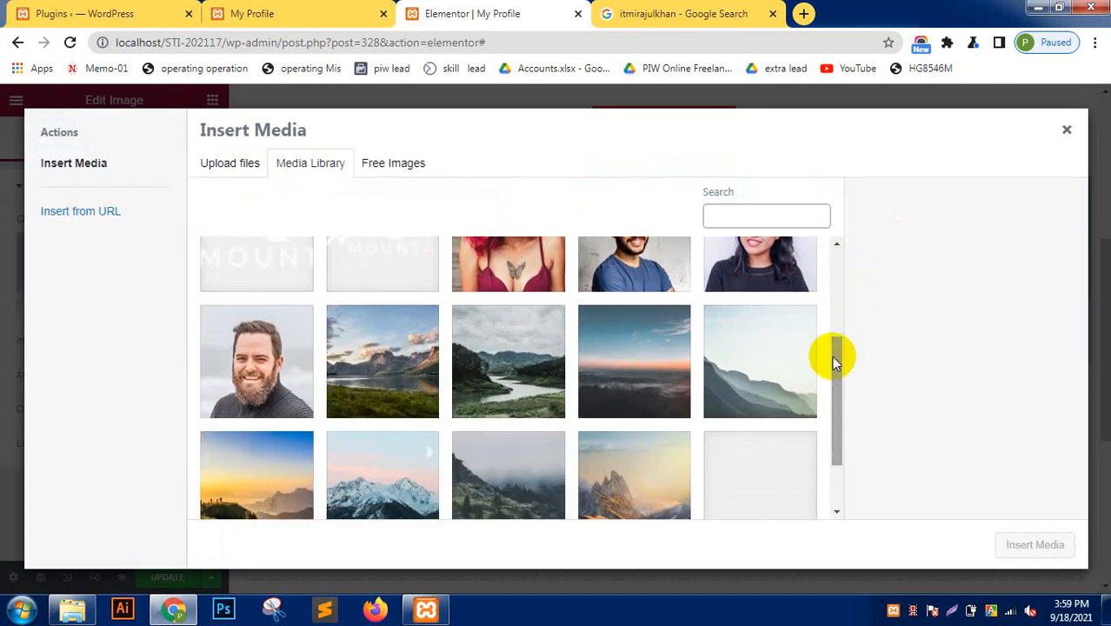
click(512, 326)
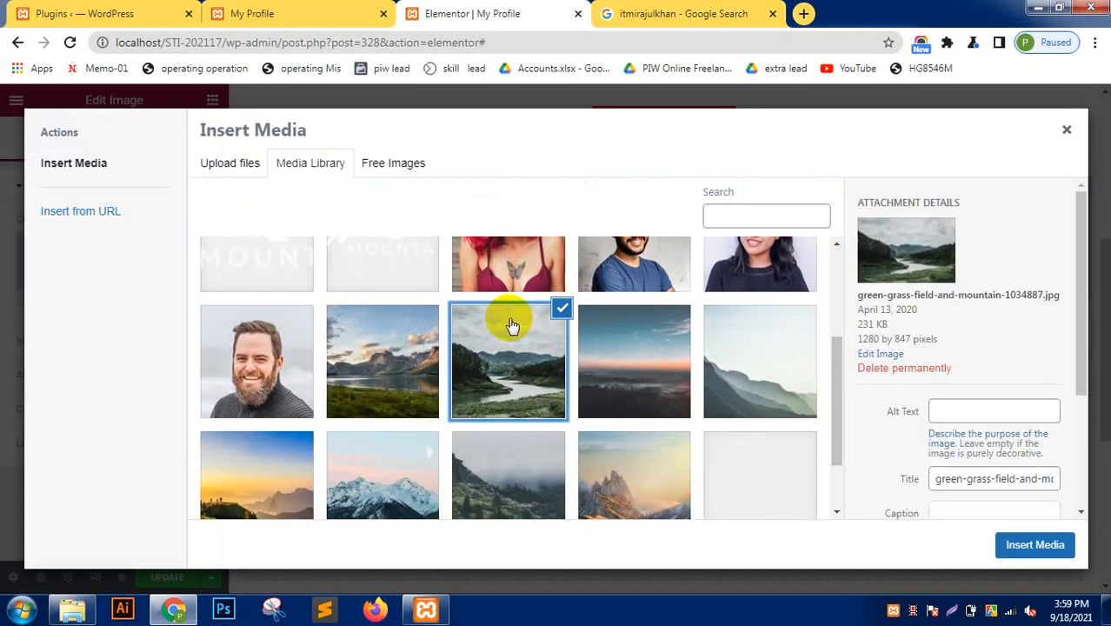
click(1028, 546)
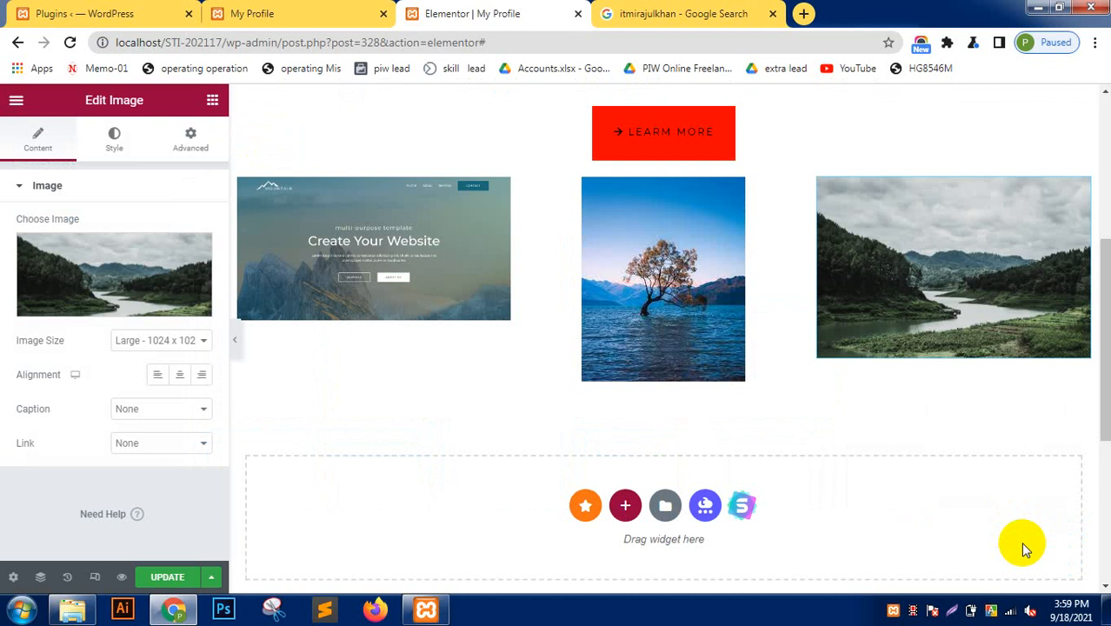
click(846, 338)
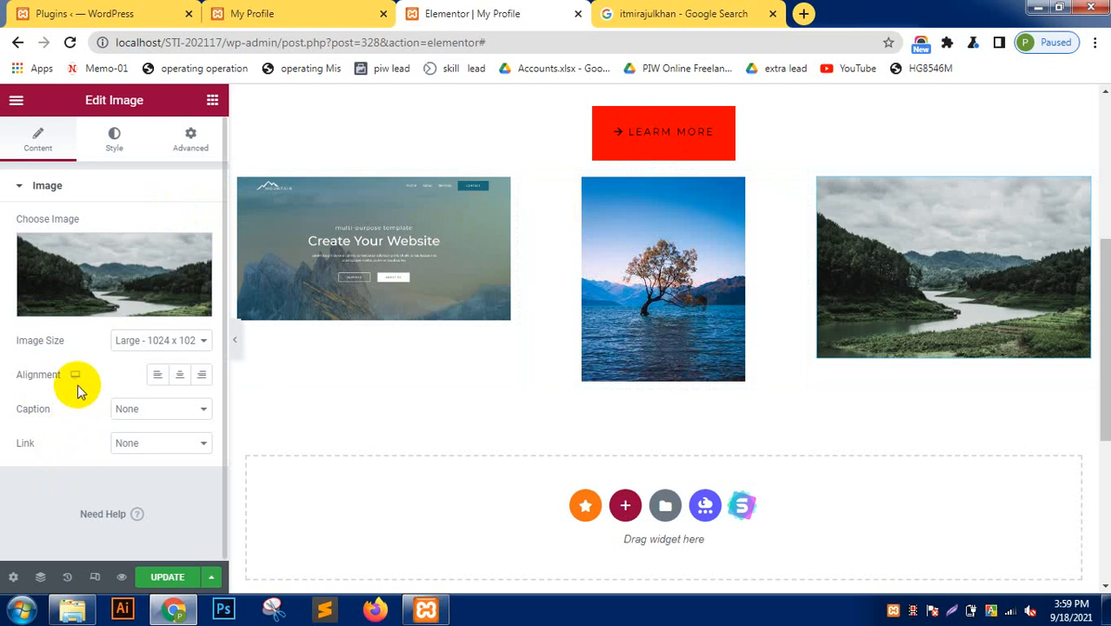
Preview the live My Profile page, then return to the editor.
click(287, 13)
click(483, 10)
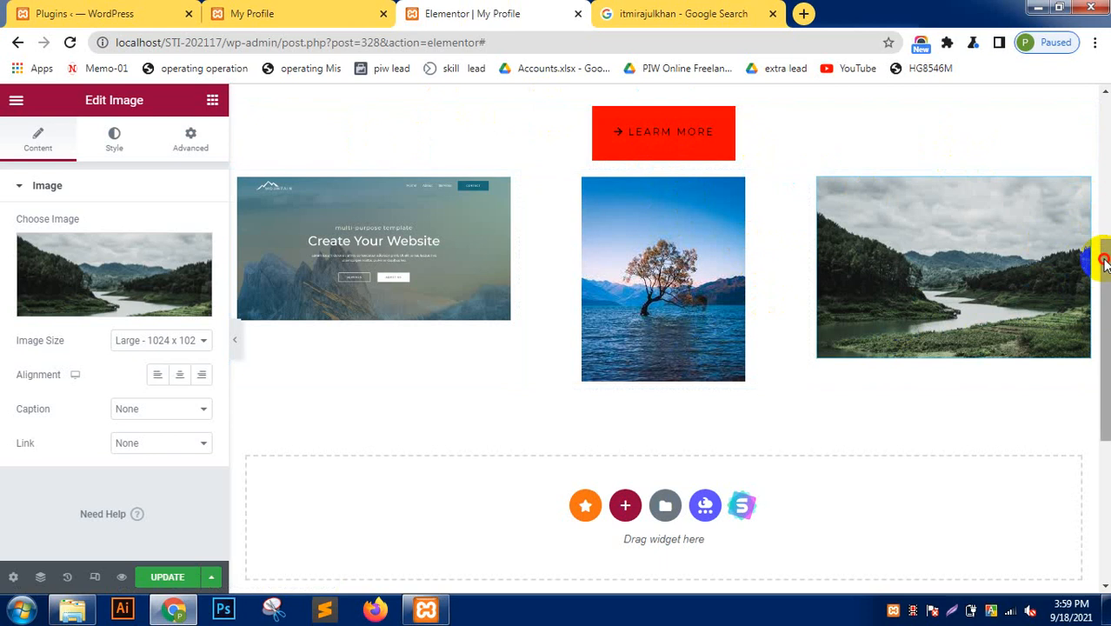
mouse_move(1101, 261)
mouse_down()
mouse_move(1103, 98)
mouse_move(1105, 330)
mouse_move(1102, 248)
mouse_up()
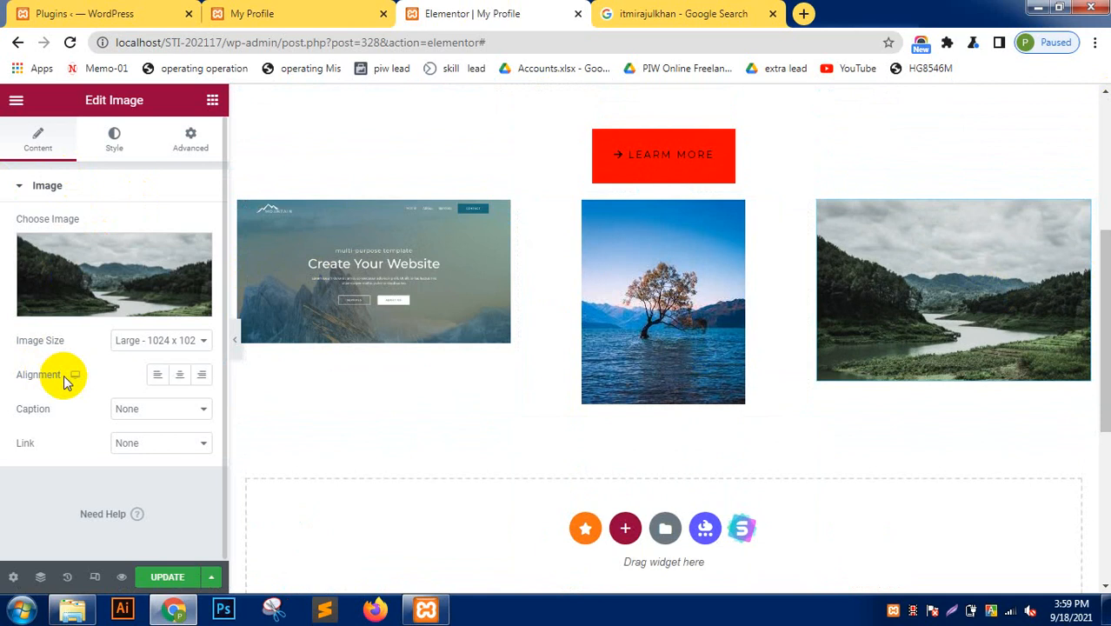
Expand and collapse the river image's CSS Filters in the Style settings.
click(113, 139)
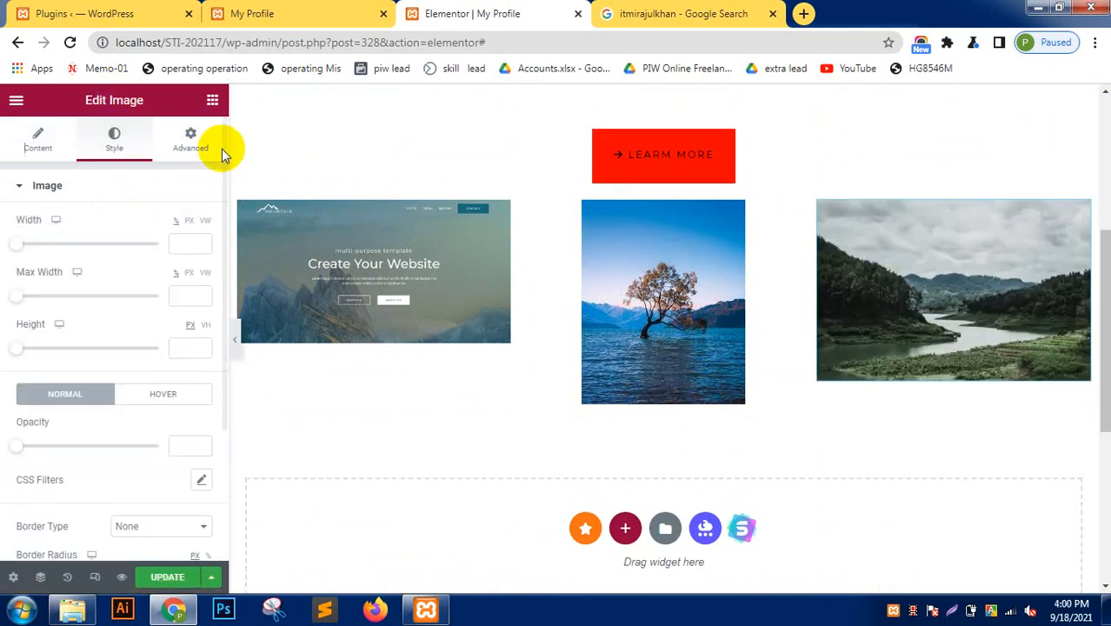
scroll(223, 178, down, 1)
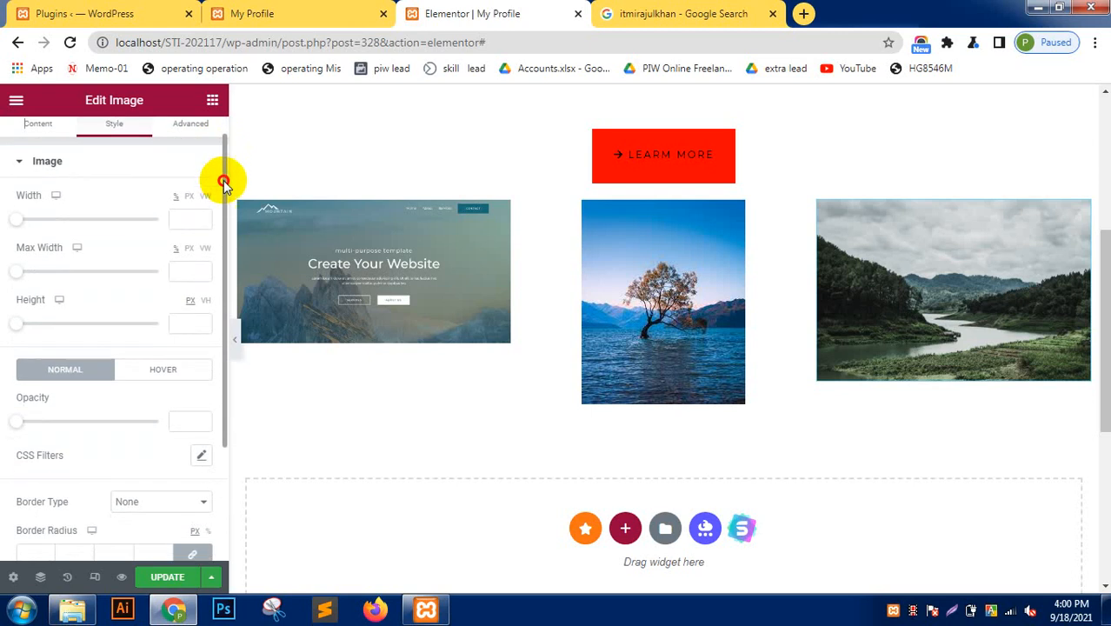
scroll(224, 195, down, 2)
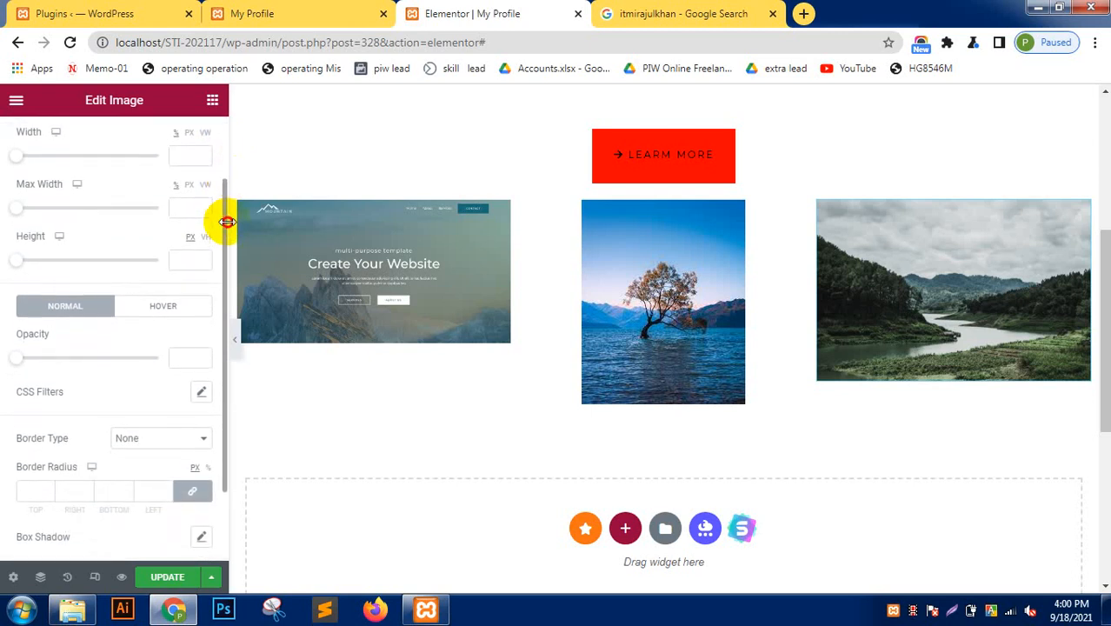
scroll(228, 248, down, 1)
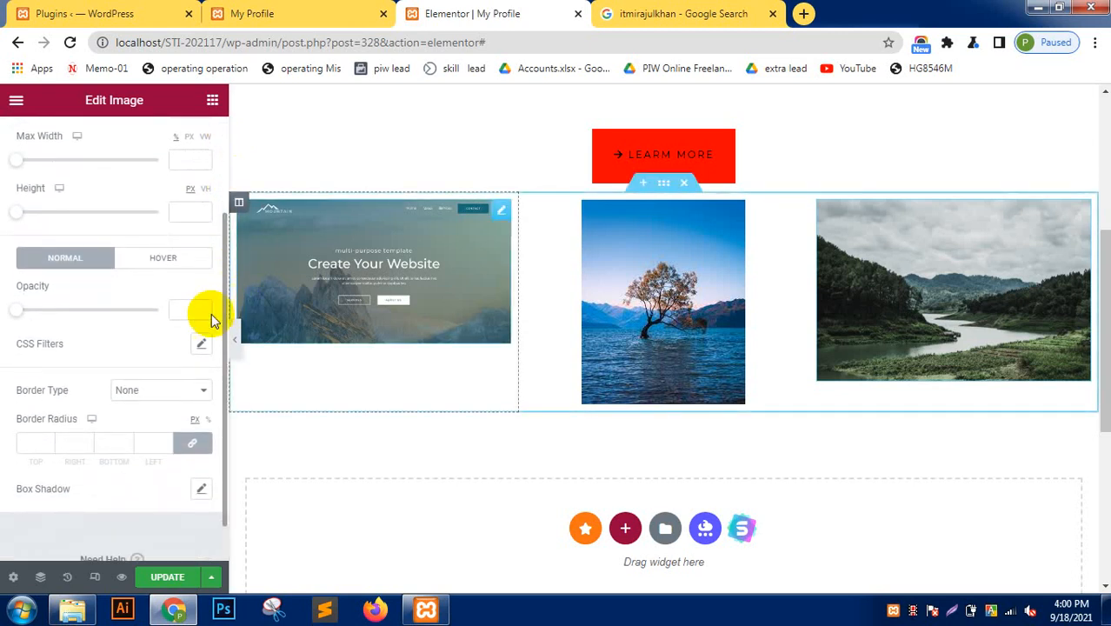
scroll(211, 315, down, 1)
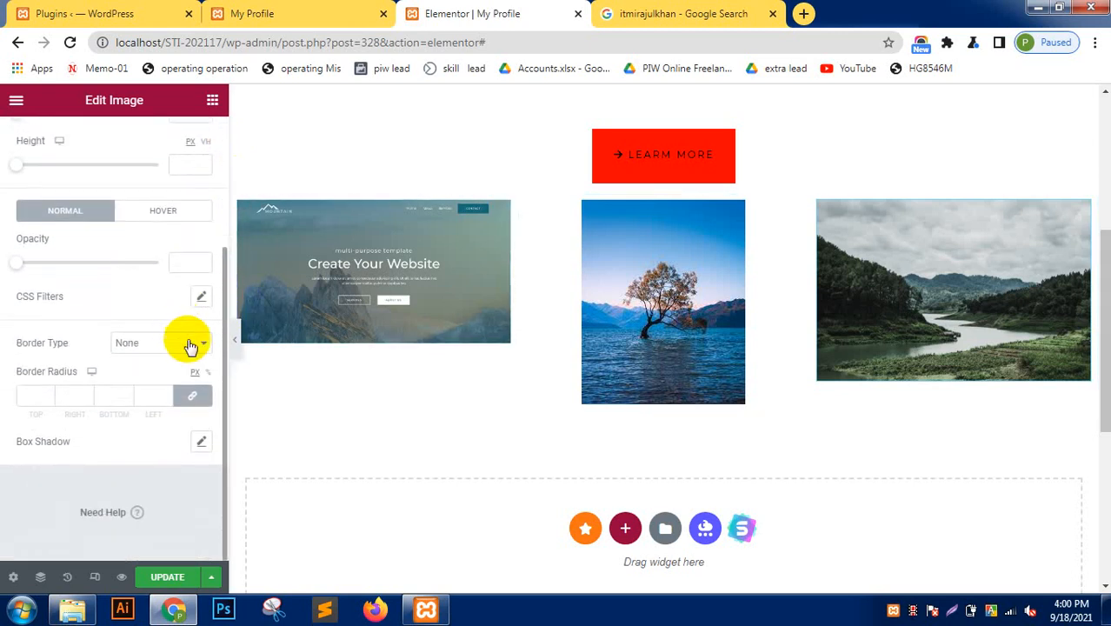
click(201, 297)
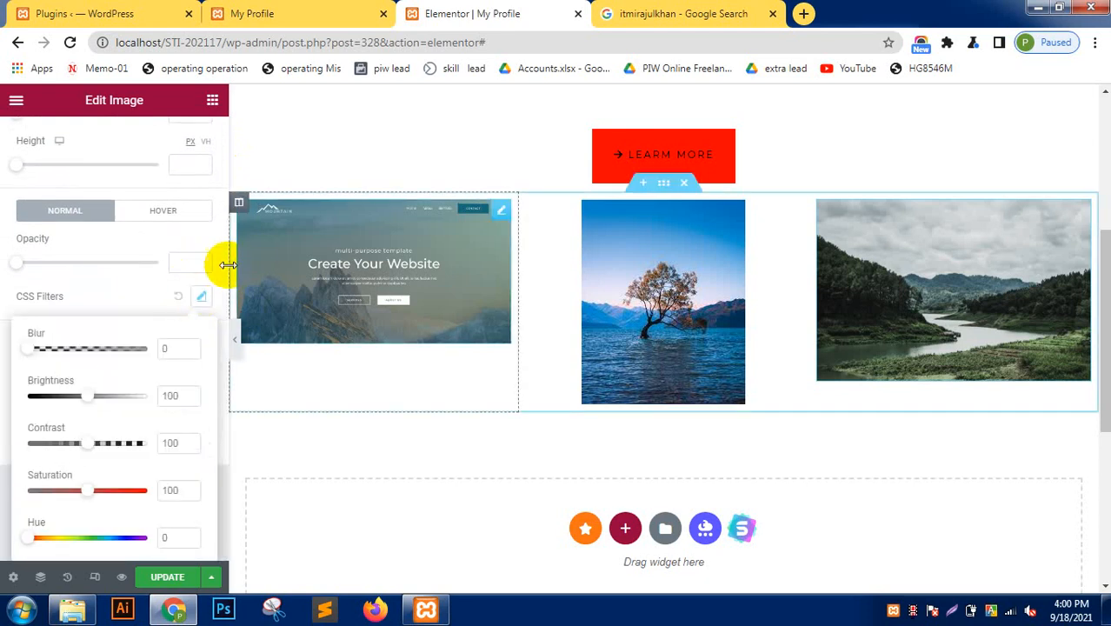
click(201, 293)
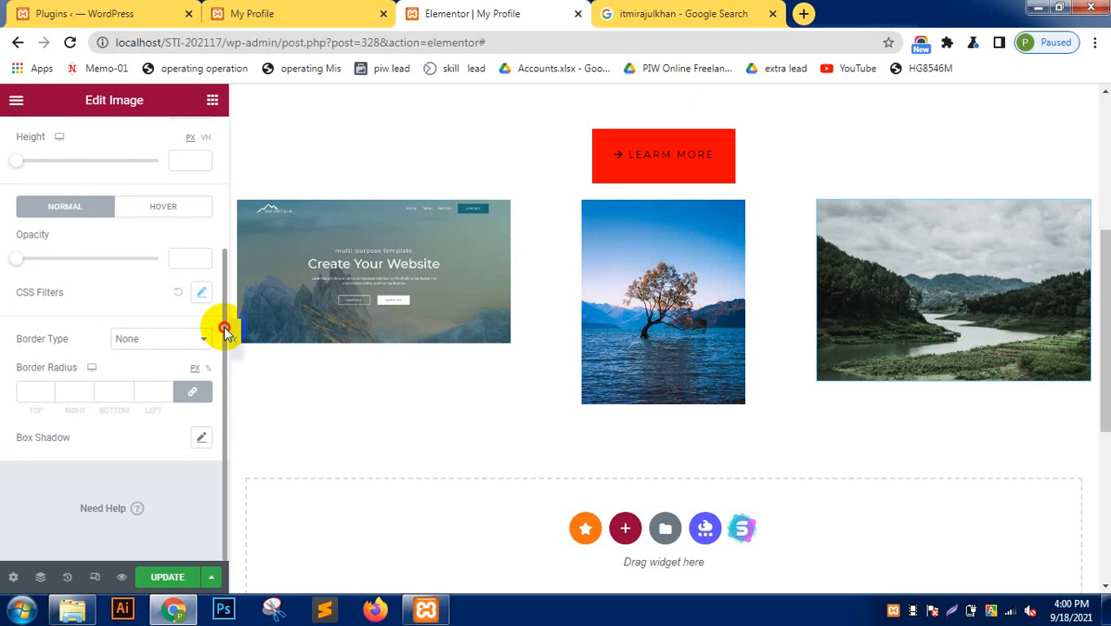
Show the river image's Advanced settings, including Motion Effects, Mask and Custom CSS.
drag(224, 330, 226, 177)
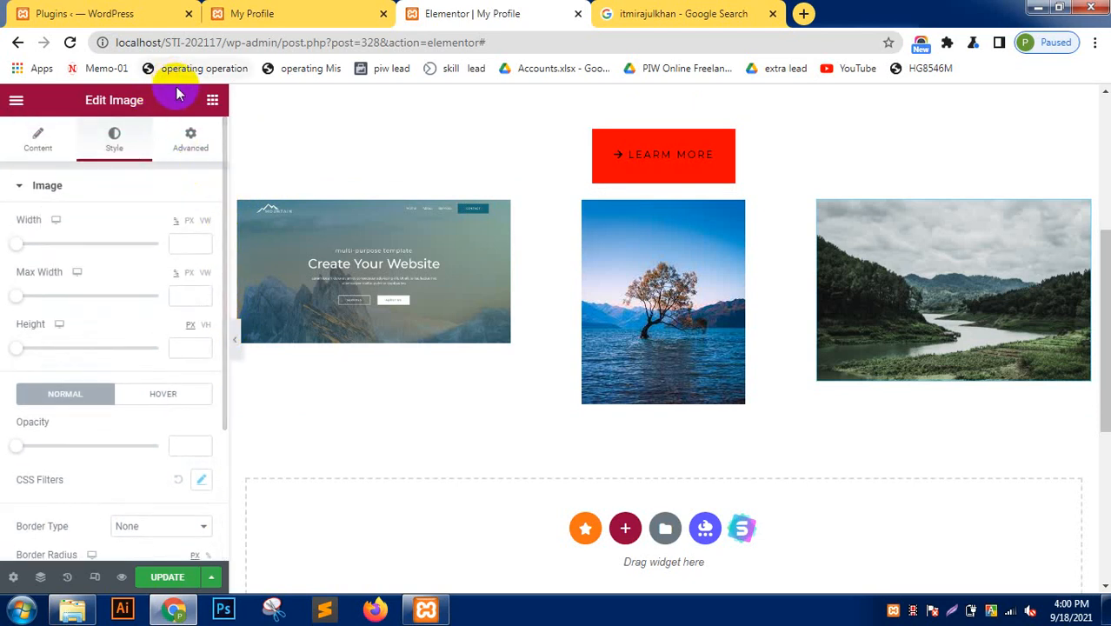
click(188, 138)
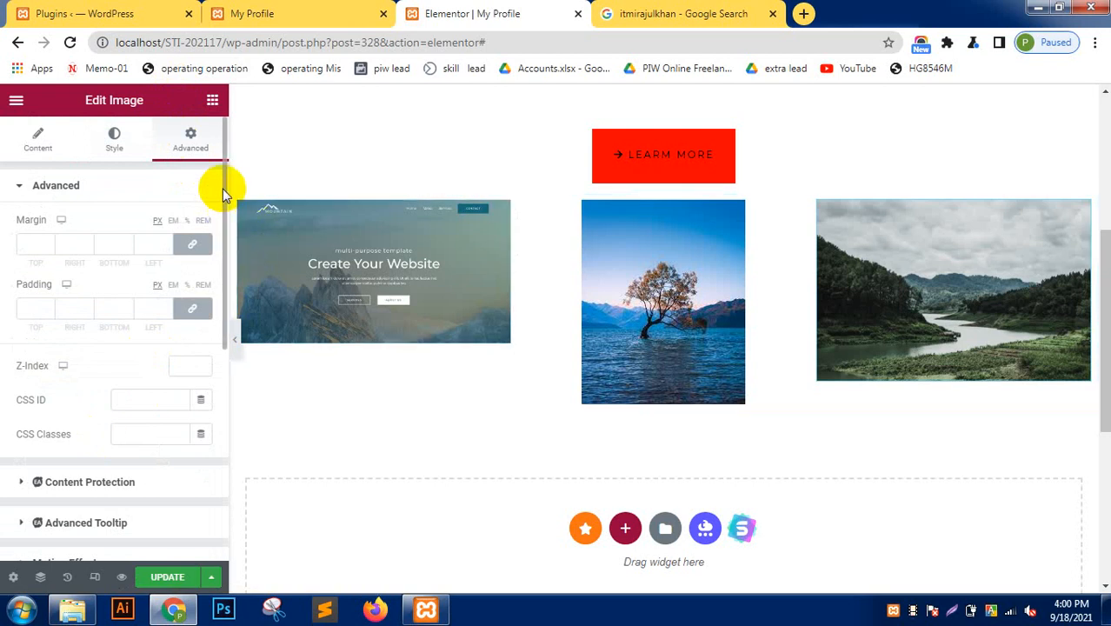
drag(224, 198, 223, 422)
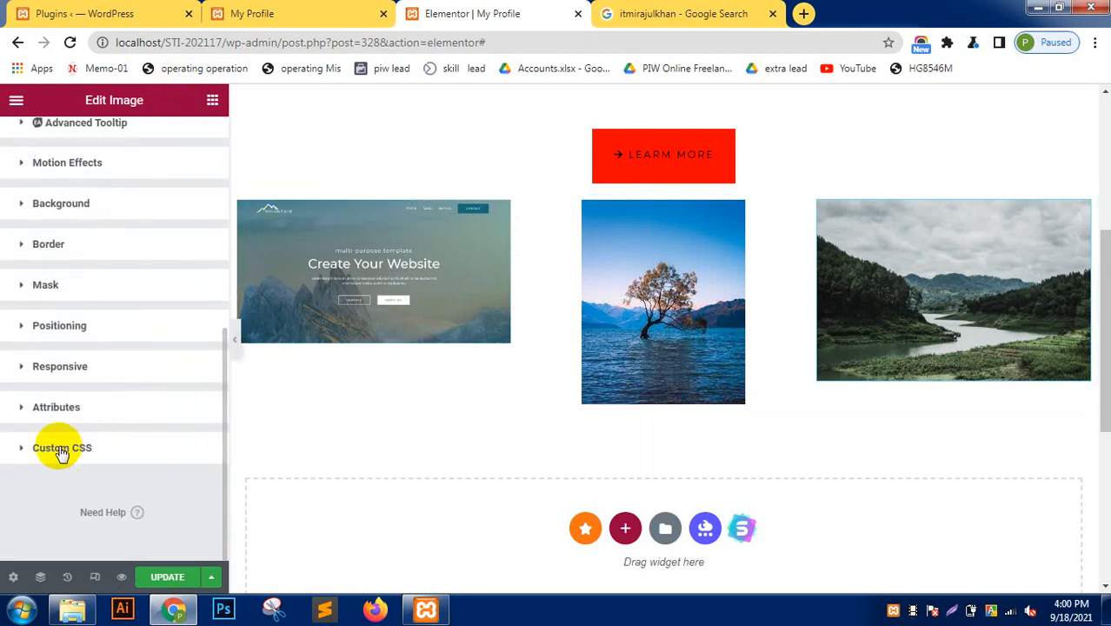